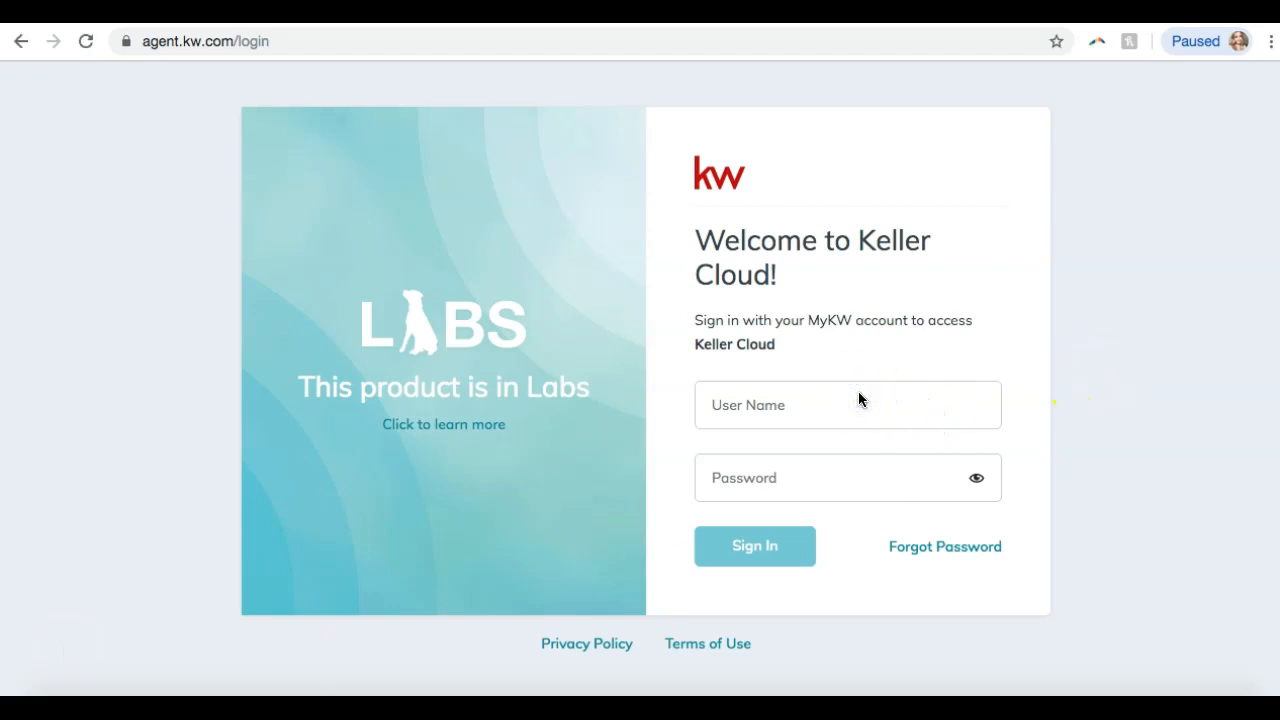
Sign in to KW Command with the agent's username and password, then deny the presenter request.
{"action": "left_click", "coordinate": [747, 421]}
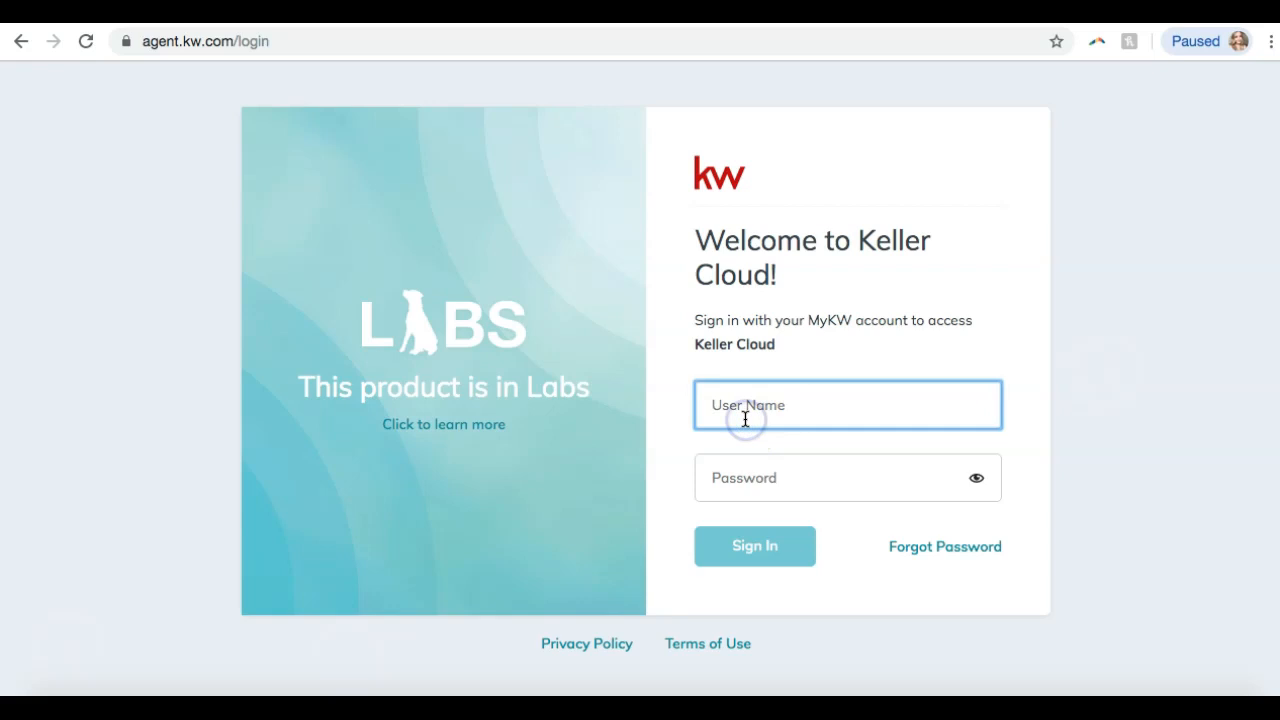
{"action": "key", "text": "Tab"}
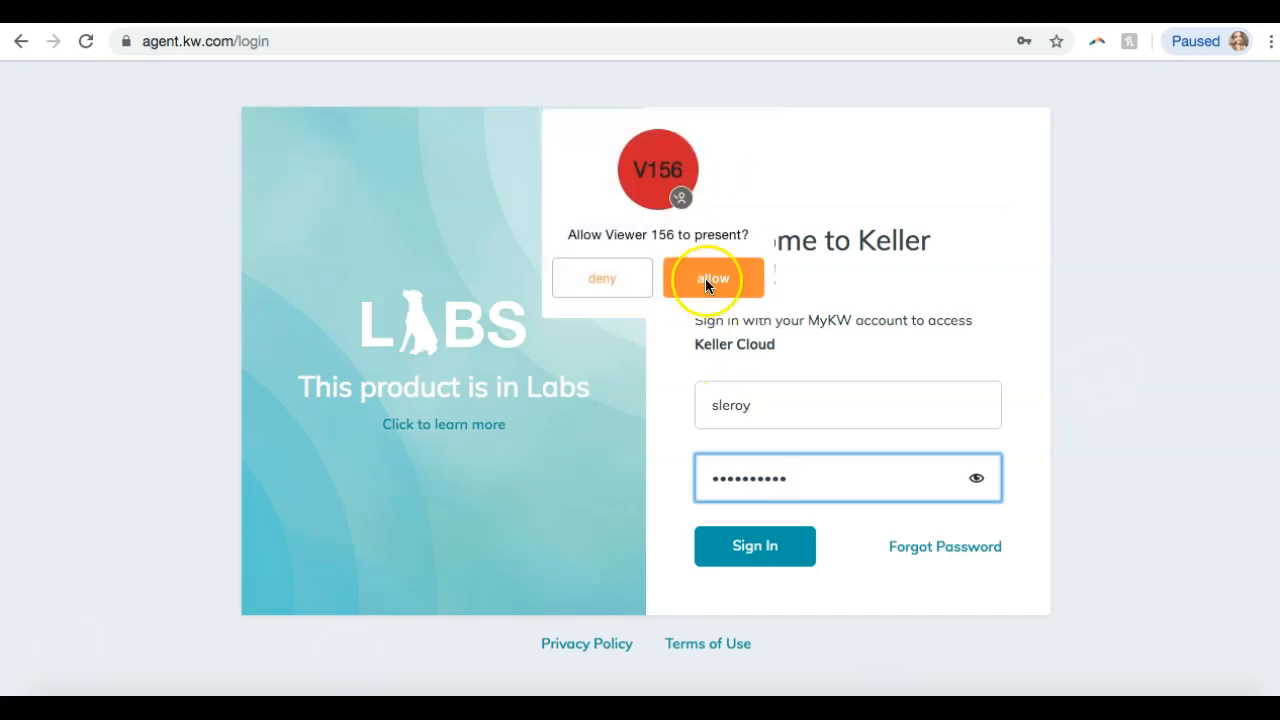
{"action": "left_click", "coordinate": [738, 548]}
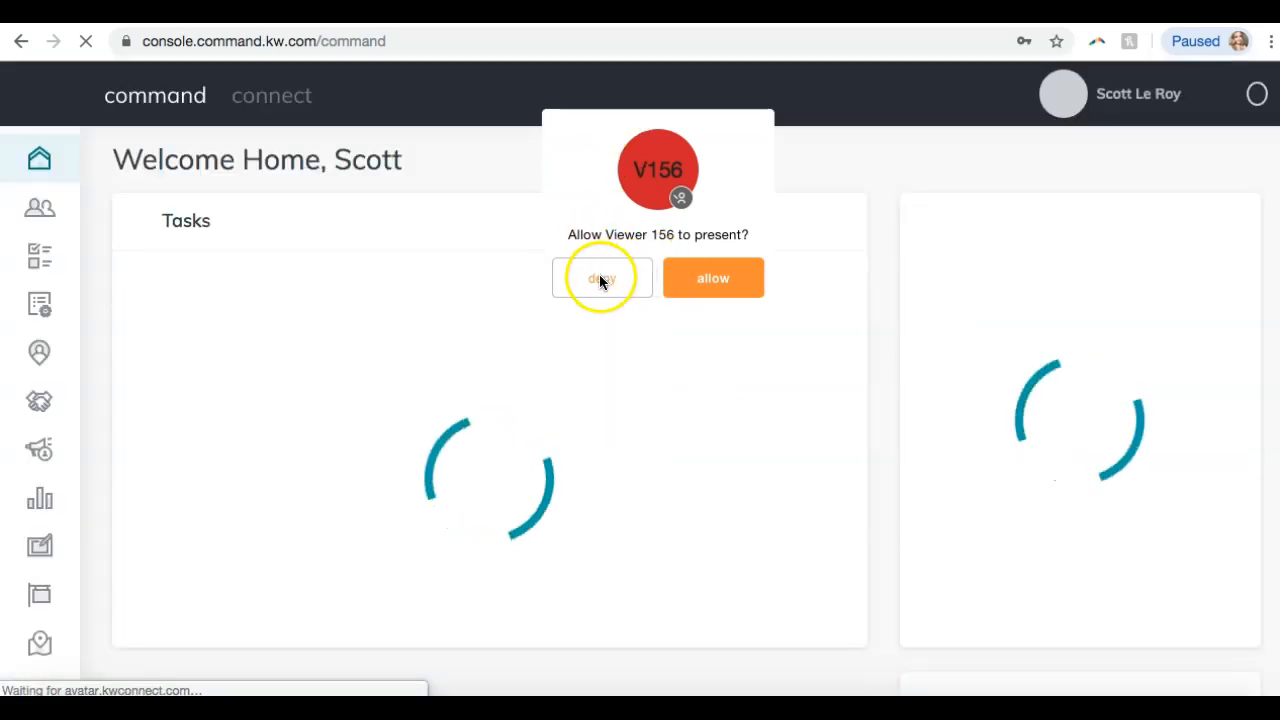
{"action": "left_click", "coordinate": [600, 280]}
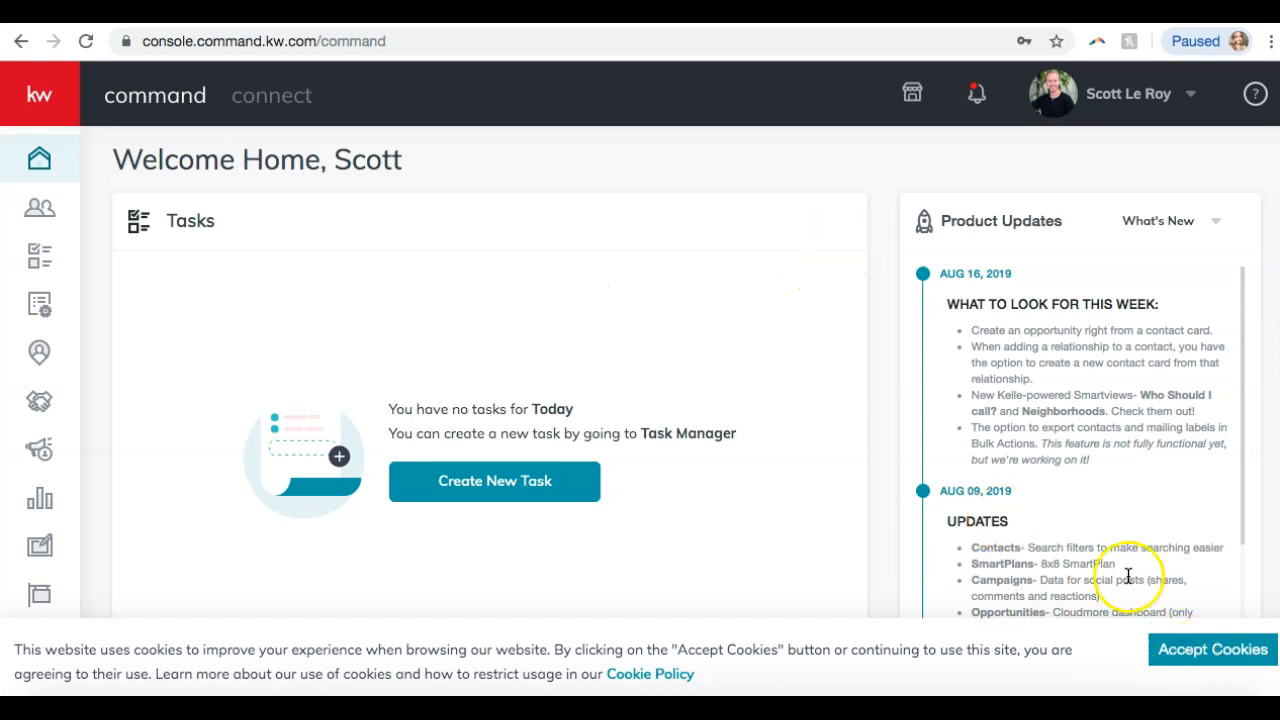
Accept cookies, deny Viewer 152's request to present, and bring up the join.me participant panel.
{"action": "left_click", "coordinate": [1175, 650]}
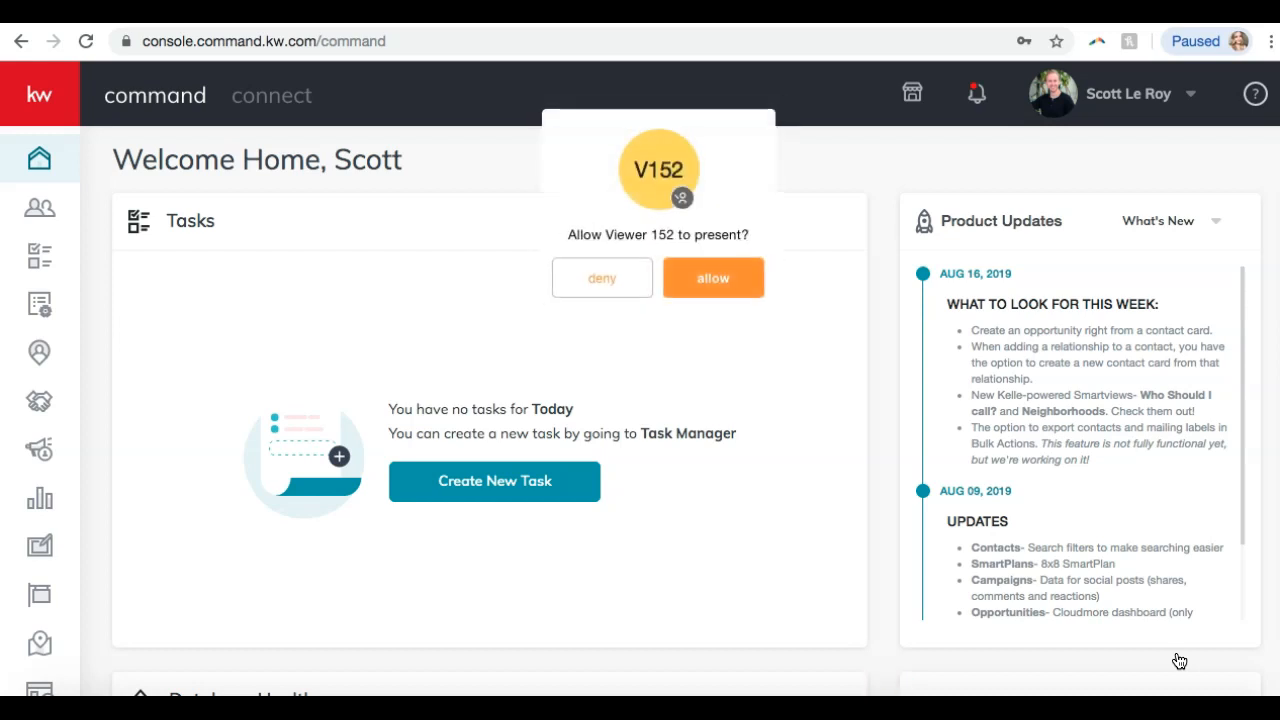
{"action": "left_click", "coordinate": [608, 279]}
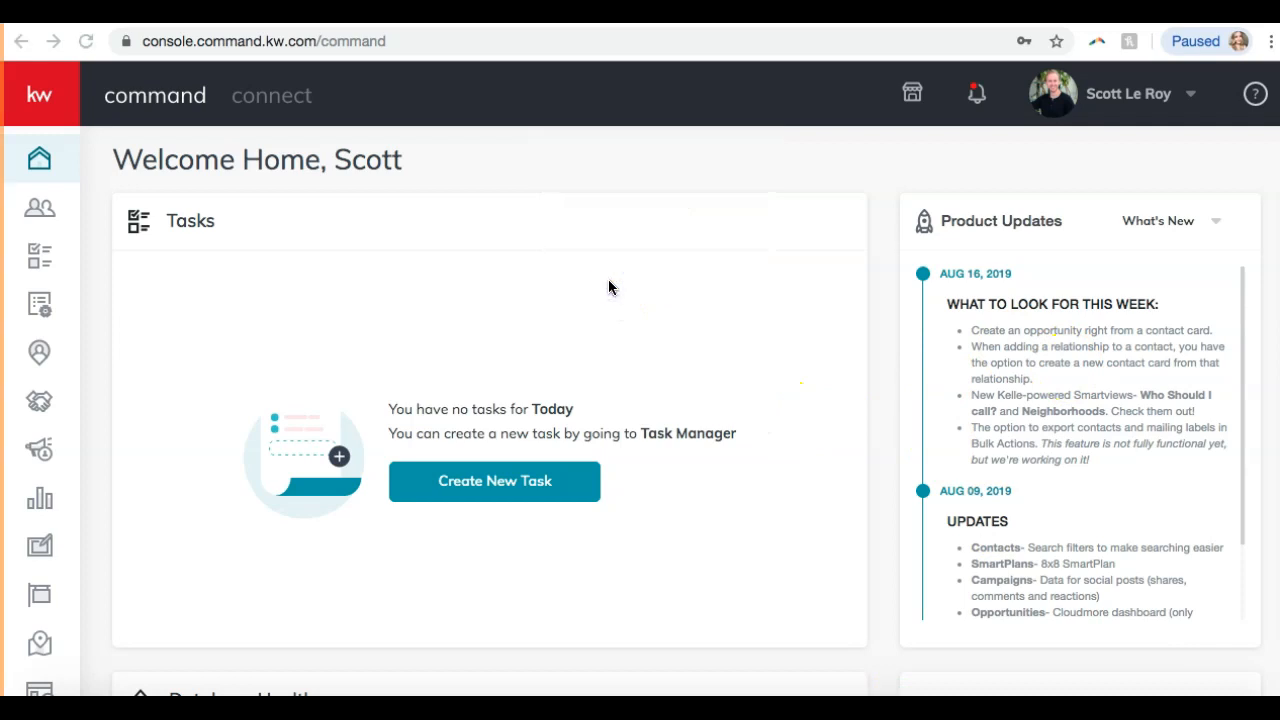
{"action": "left_click", "coordinate": [892, 704]}
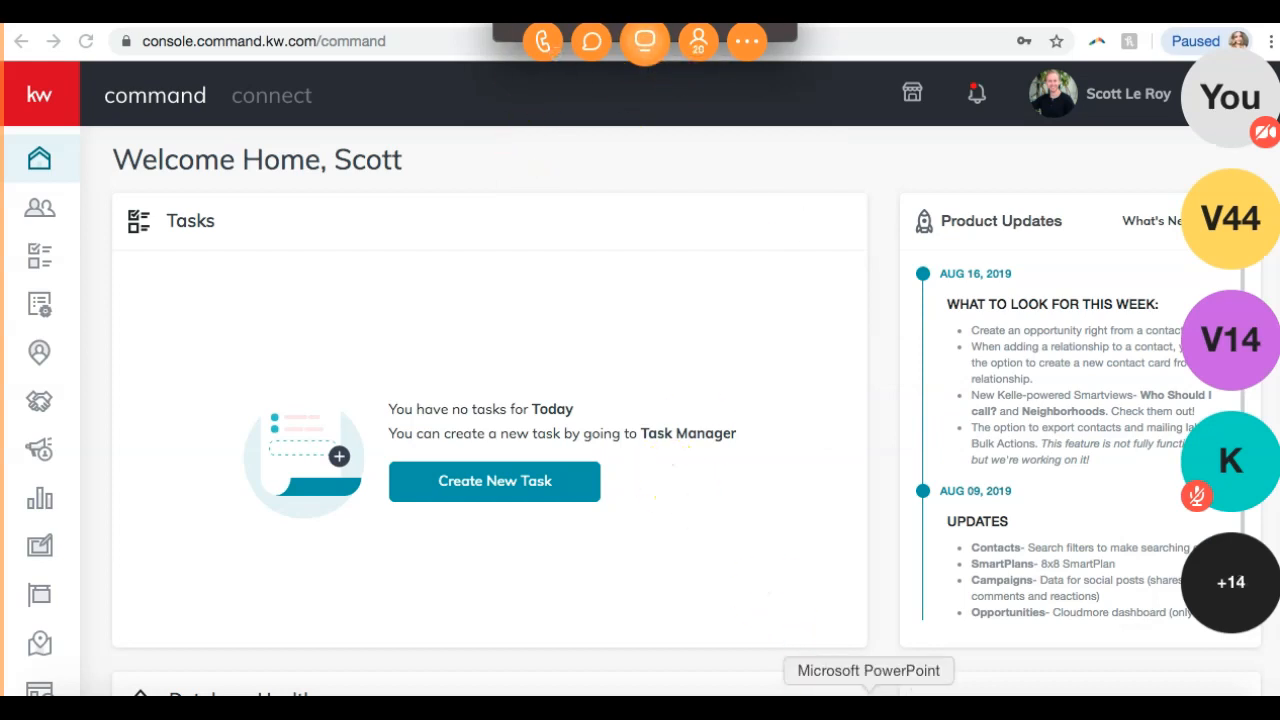
Send the slide's 'Please call…' line to everyone in join.me chat, then return to KW Command.
{"action": "left_click", "coordinate": [868, 706]}
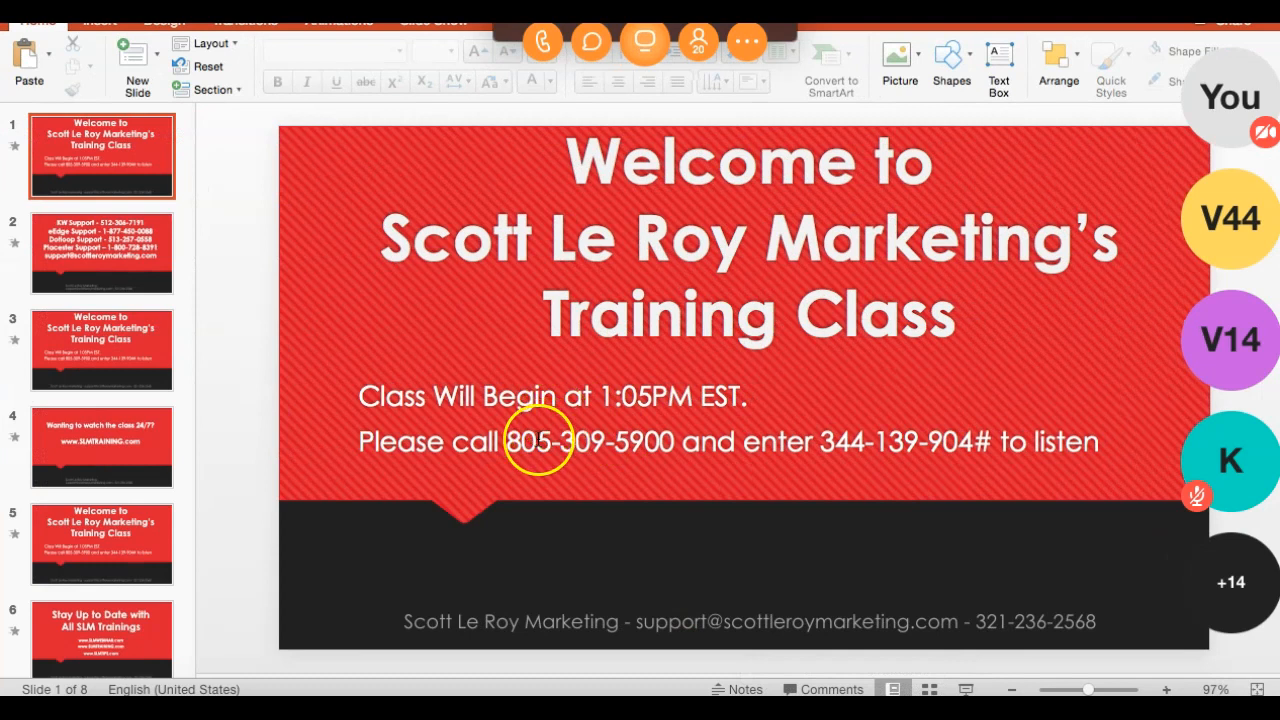
{"action": "left_click_drag", "start_coordinate": [358, 441], "coordinate": [1078, 462]}
{"action": "key", "text": "super+c"}
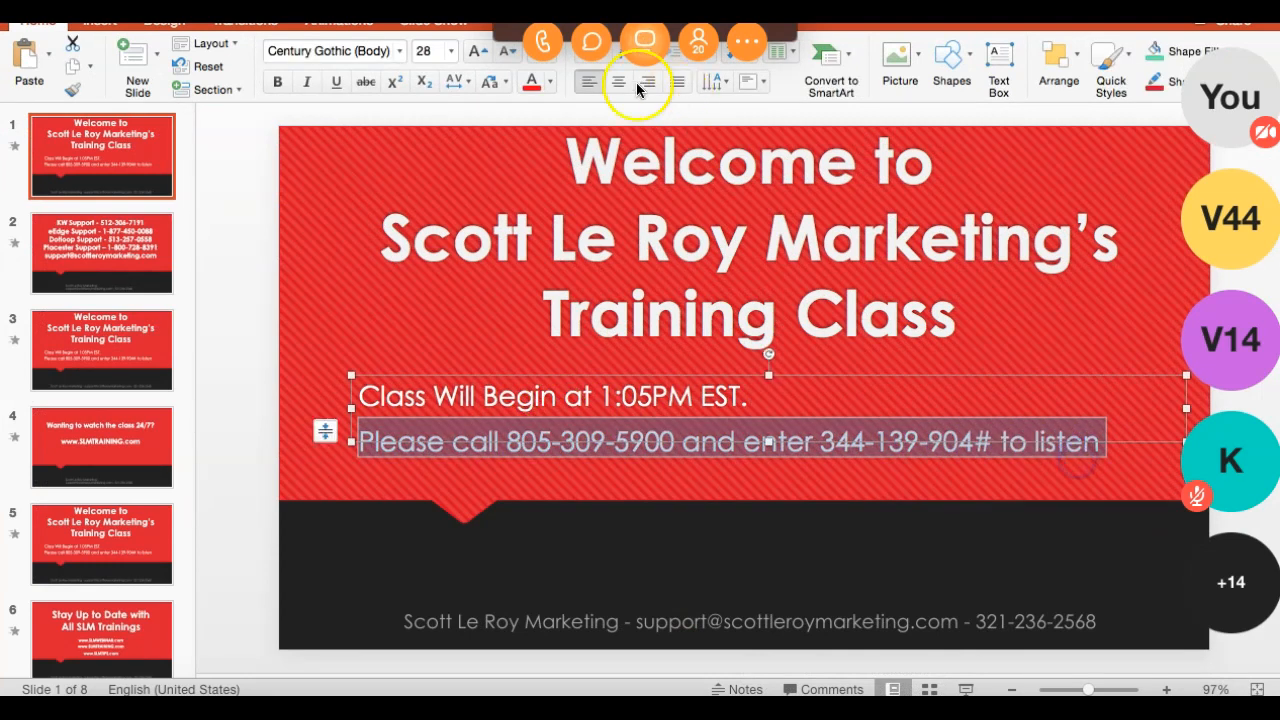
{"action": "left_click", "coordinate": [591, 41]}
{"action": "left_click", "coordinate": [603, 560]}
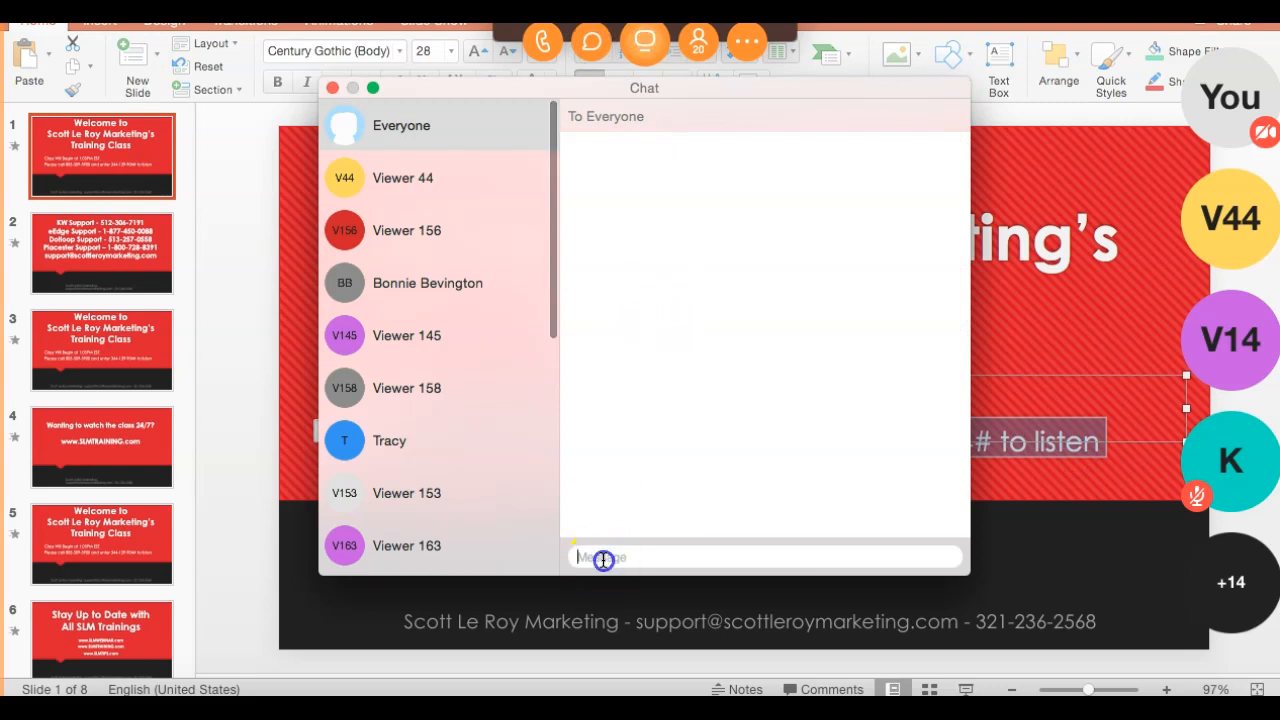
{"action": "left_click", "coordinate": [629, 557]}
{"action": "key", "text": "super+v"}
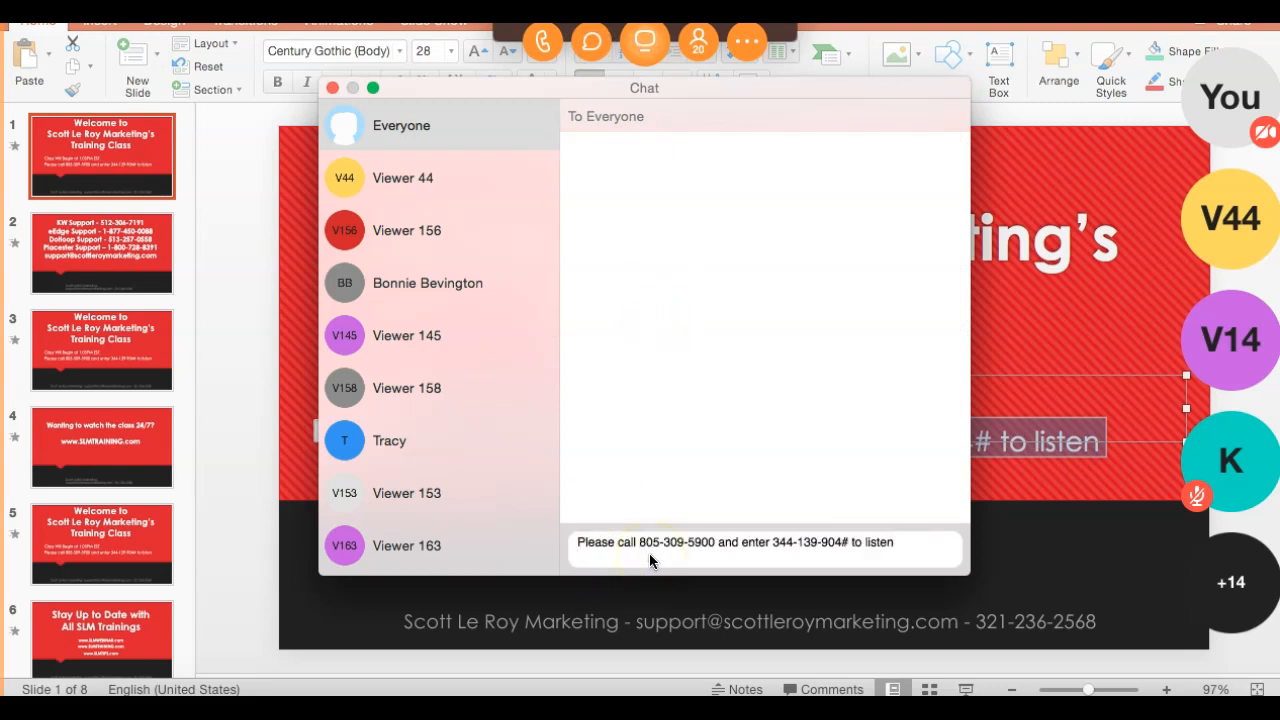
{"action": "key", "text": "Return"}
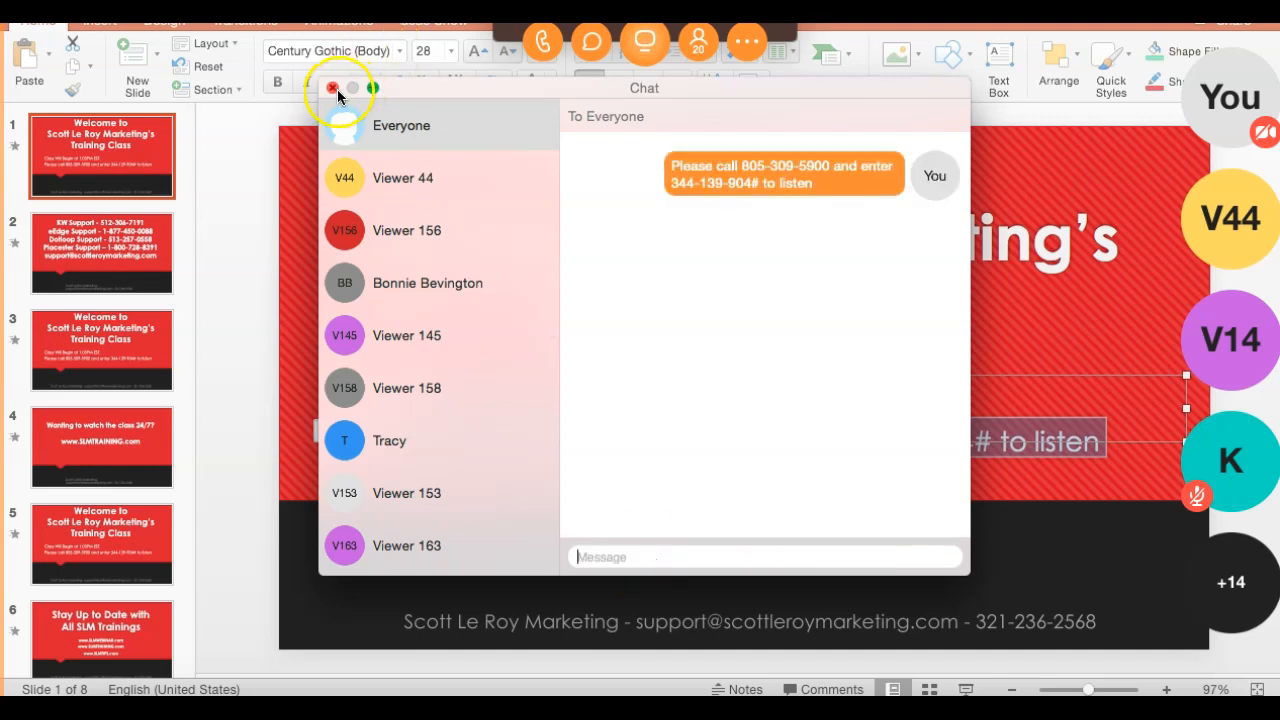
{"action": "left_click", "coordinate": [333, 89]}
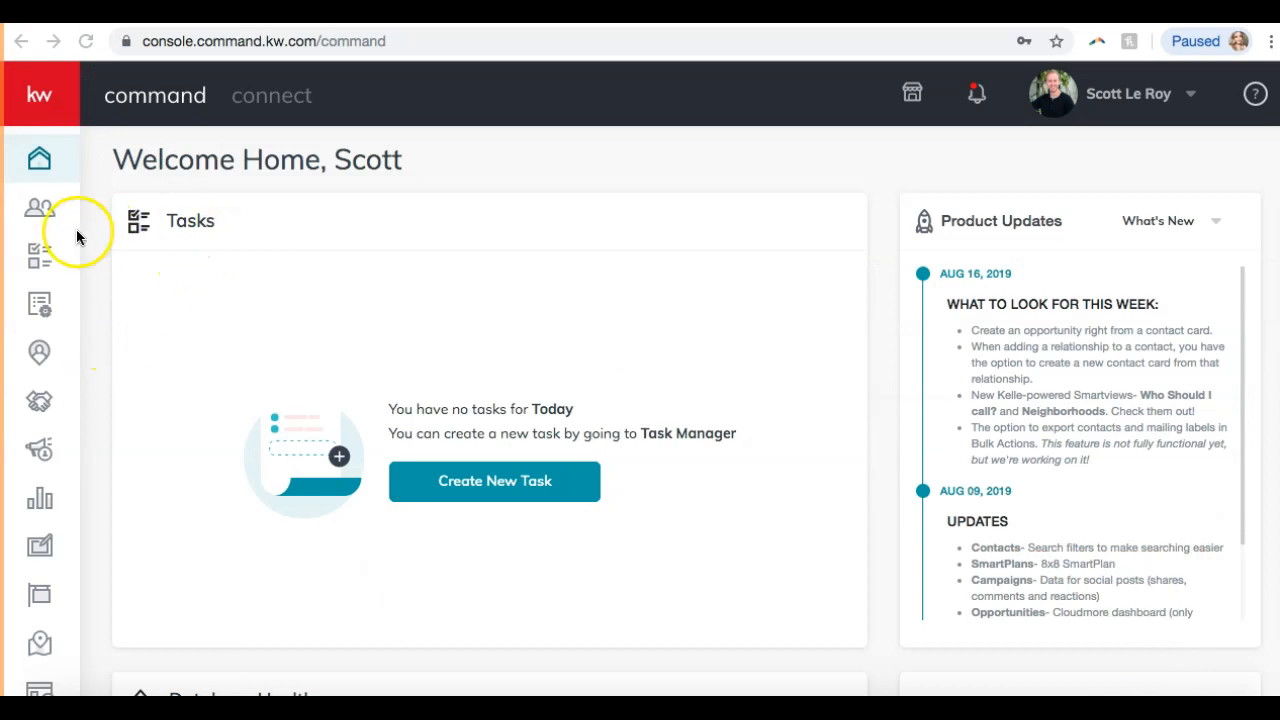
{"action": "left_click", "coordinate": [97, 258]}
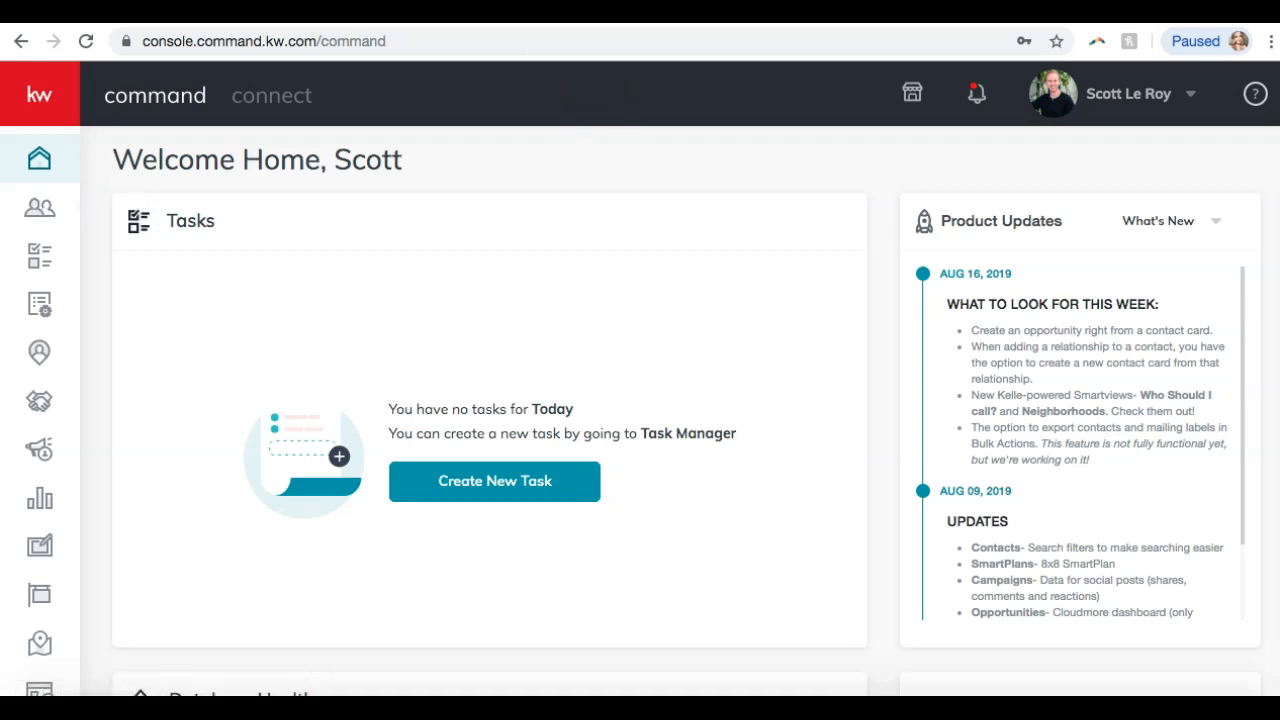
Open Settings from the user-name dropdown in the top bar.
{"action": "left_click", "coordinate": [1117, 95]}
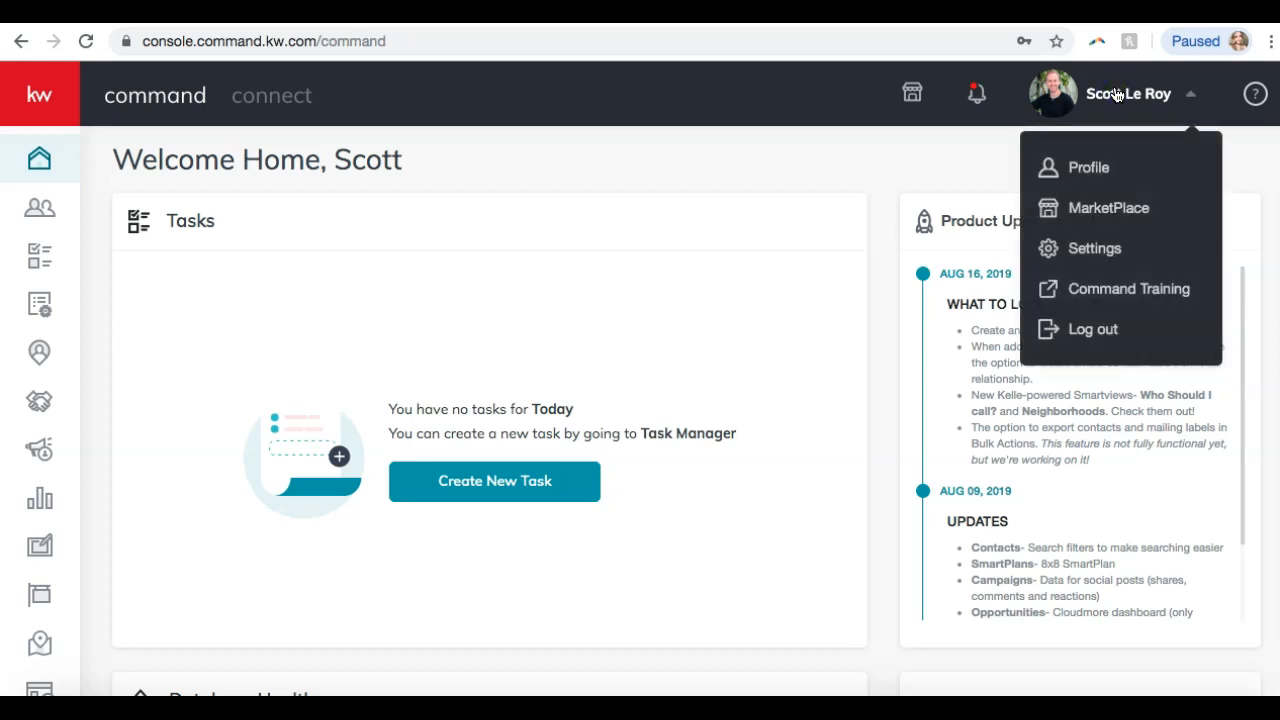
{"action": "left_click", "coordinate": [1091, 250]}
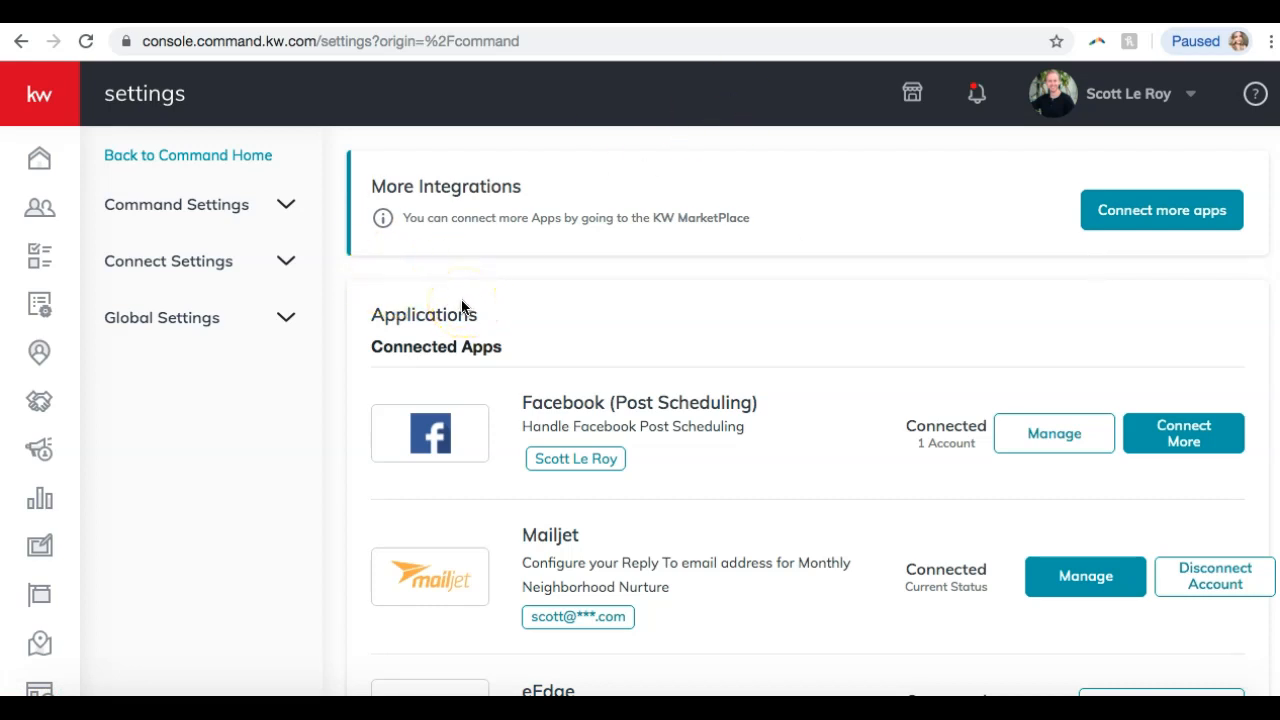
Scroll Settings down to the Productivity integrations: Google Calendar, eEdge, Twilio, PieSync and Office 365.
{"action": "scroll", "coordinate": [462, 306], "scroll_direction": "down", "scroll_amount": 1}
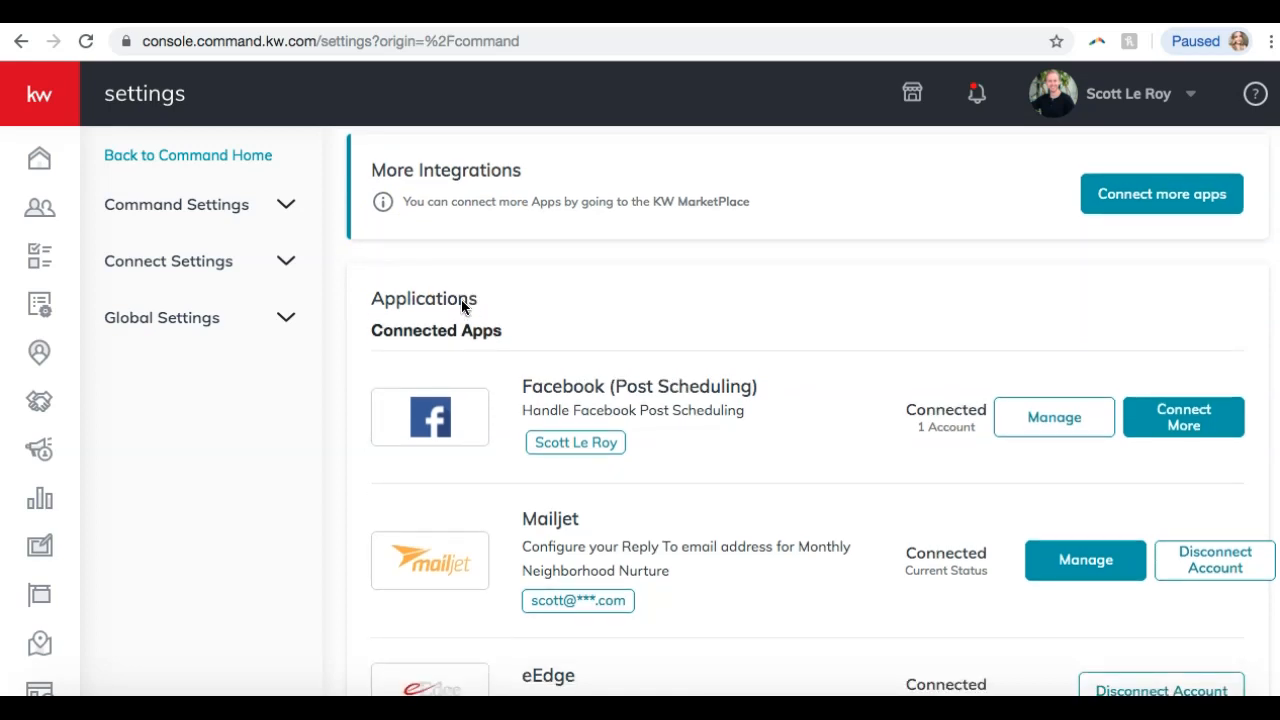
{"action": "scroll", "coordinate": [462, 306], "scroll_direction": "down", "scroll_amount": 5}
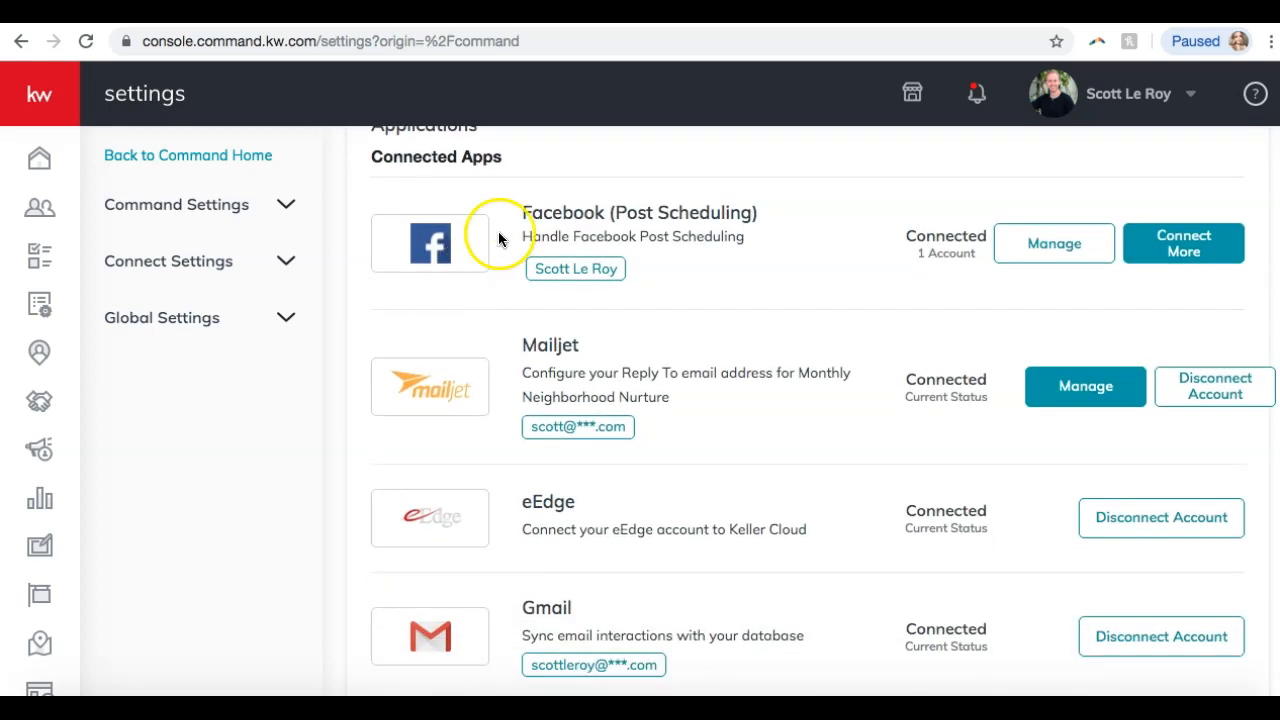
{"action": "scroll", "coordinate": [508, 226], "scroll_direction": "down", "scroll_amount": 3}
{"action": "scroll", "coordinate": [508, 228], "scroll_direction": "down", "scroll_amount": 6}
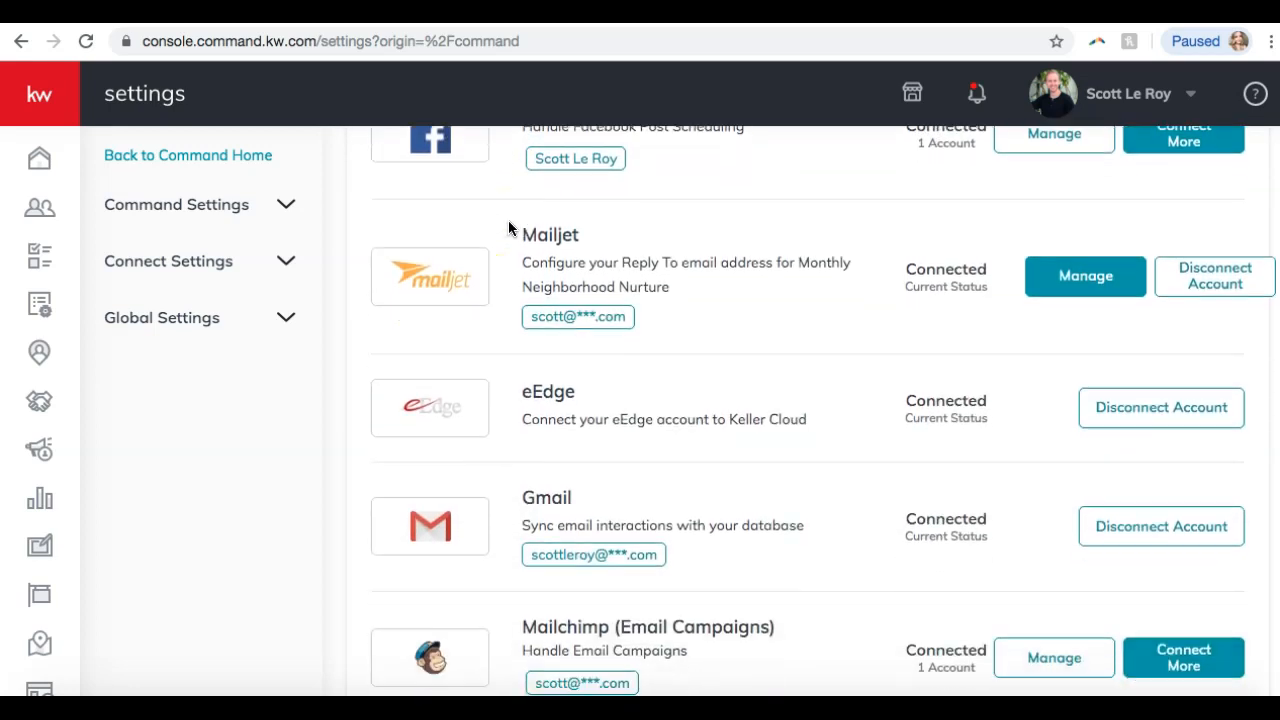
{"action": "scroll", "coordinate": [508, 228], "scroll_direction": "down", "scroll_amount": 11}
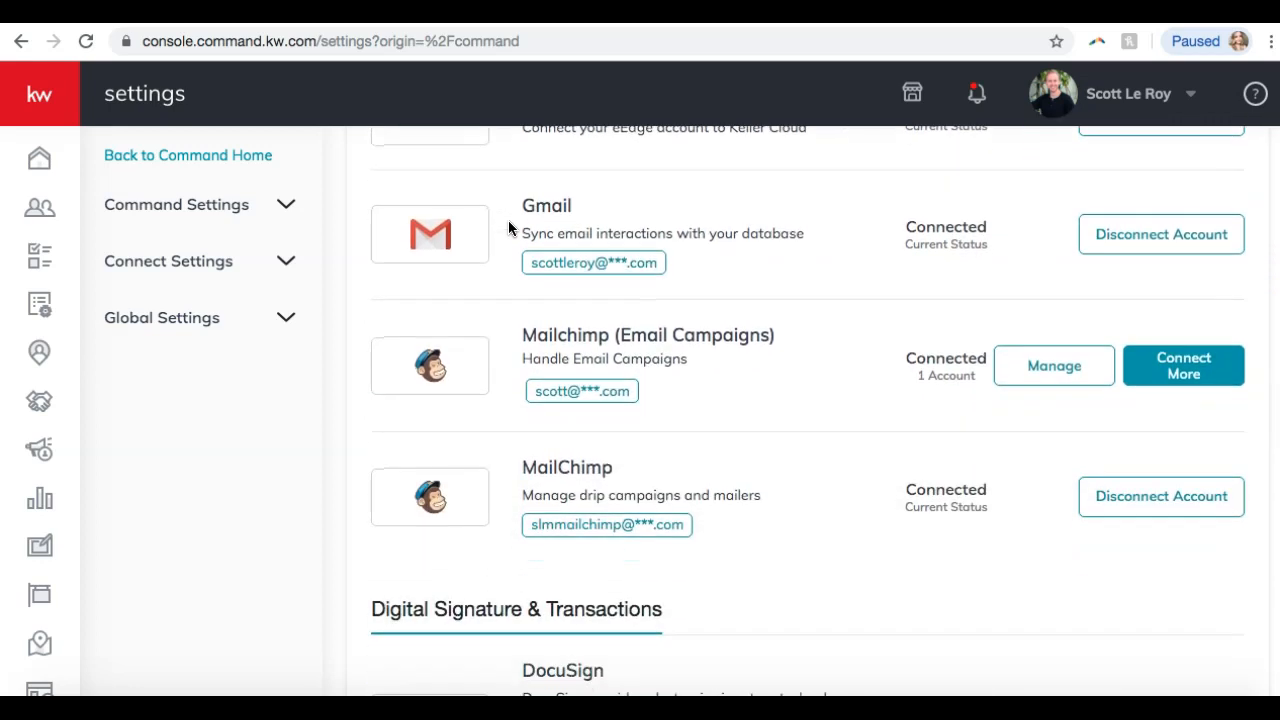
{"action": "scroll", "coordinate": [508, 228], "scroll_direction": "down", "scroll_amount": 17}
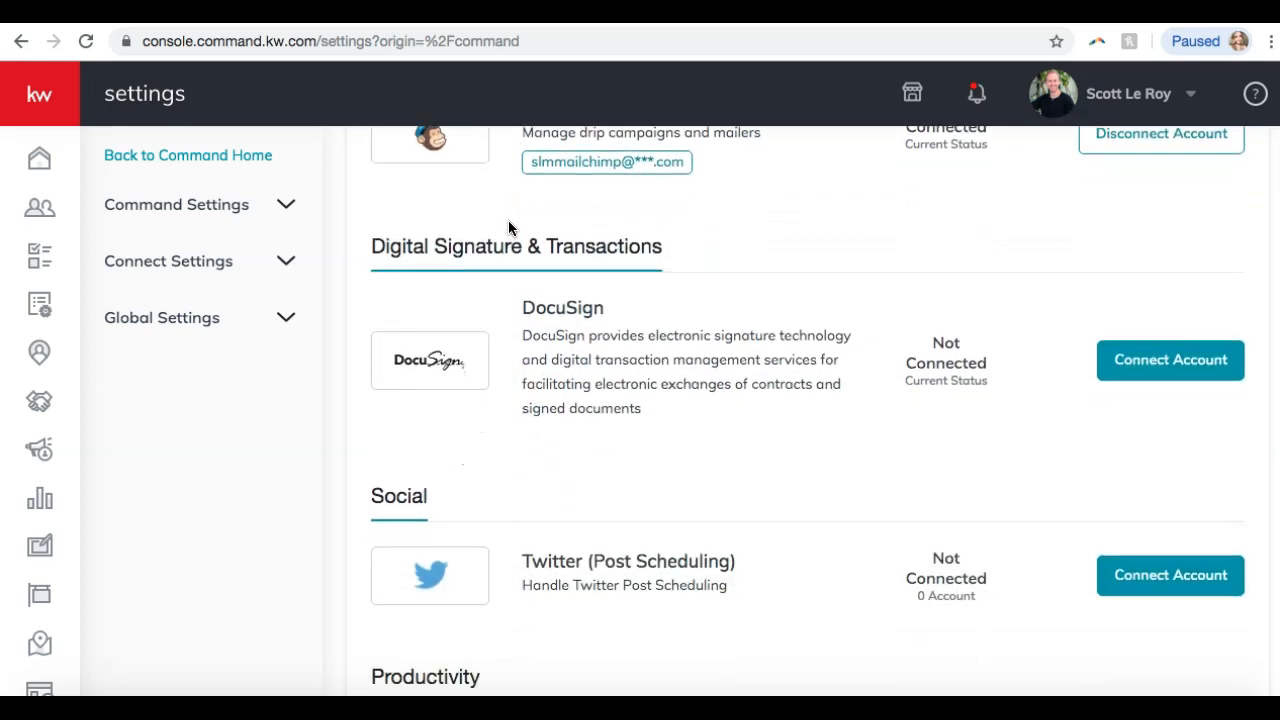
{"action": "scroll", "coordinate": [508, 222], "scroll_direction": "down", "scroll_amount": 13}
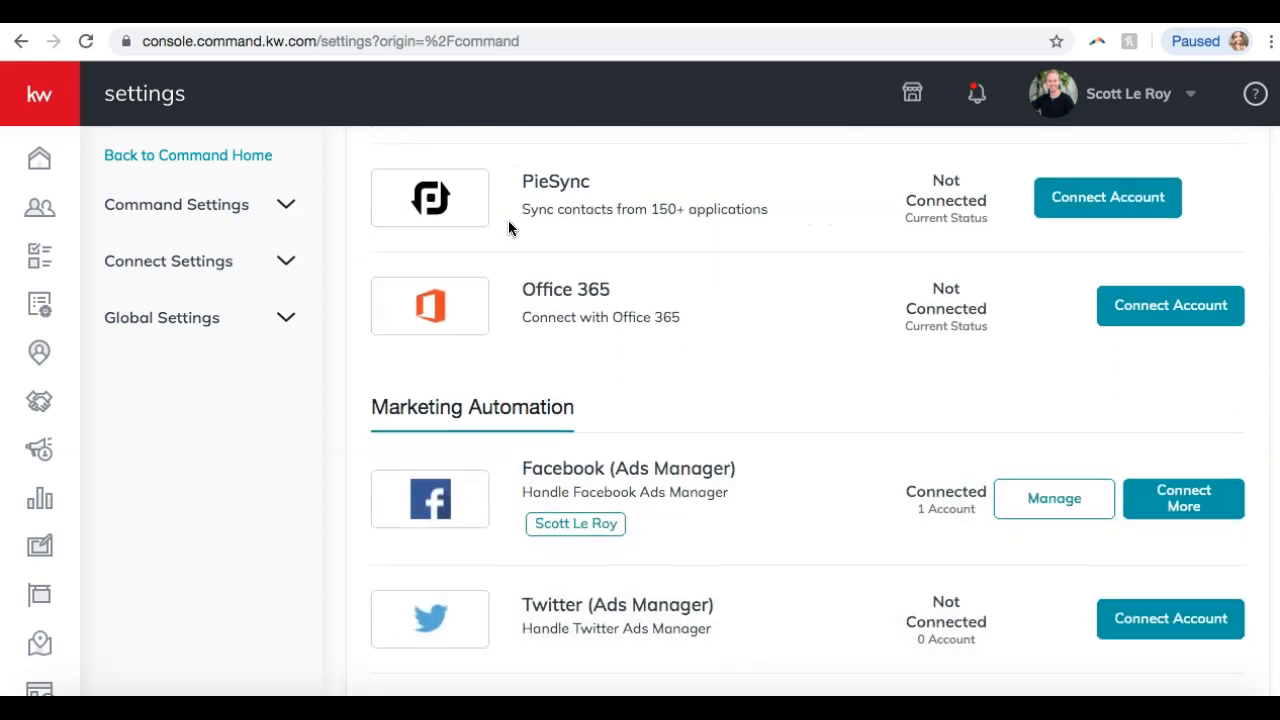
{"action": "scroll", "coordinate": [508, 222], "scroll_direction": "up", "scroll_amount": 5}
{"action": "scroll", "coordinate": [508, 224], "scroll_direction": "down", "scroll_amount": 4}
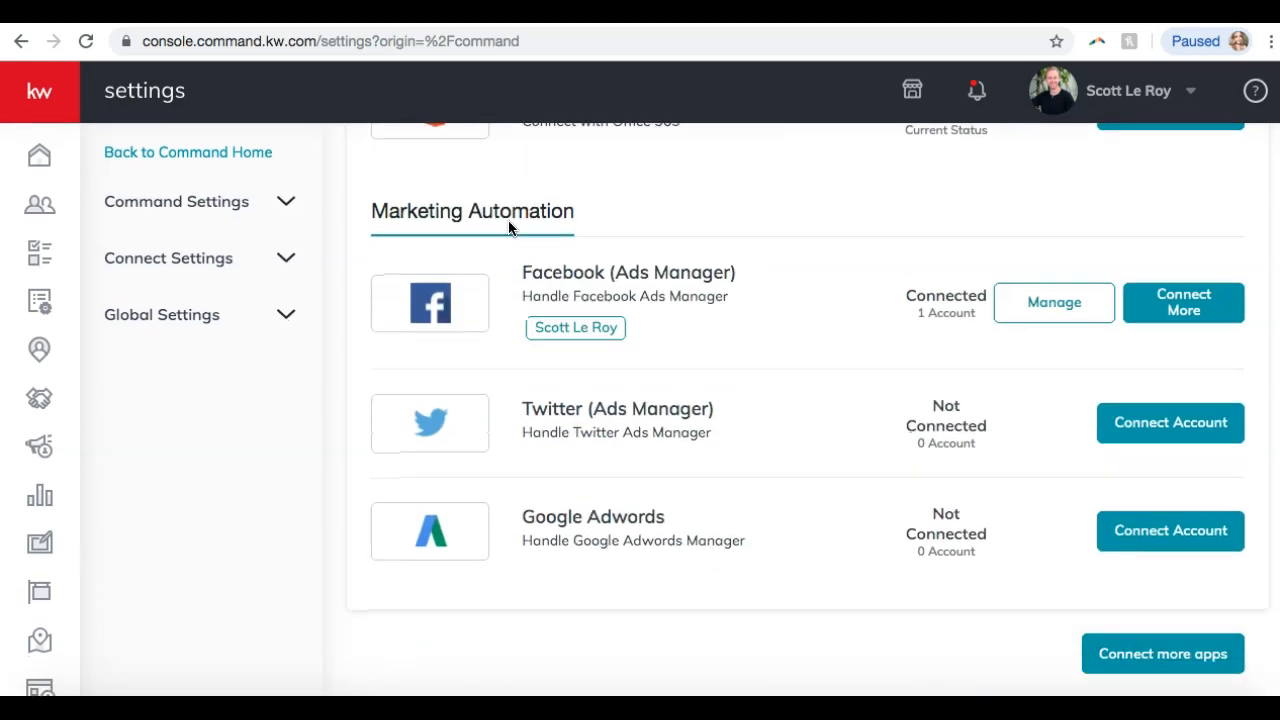
{"action": "left_click", "coordinate": [496, 203]}
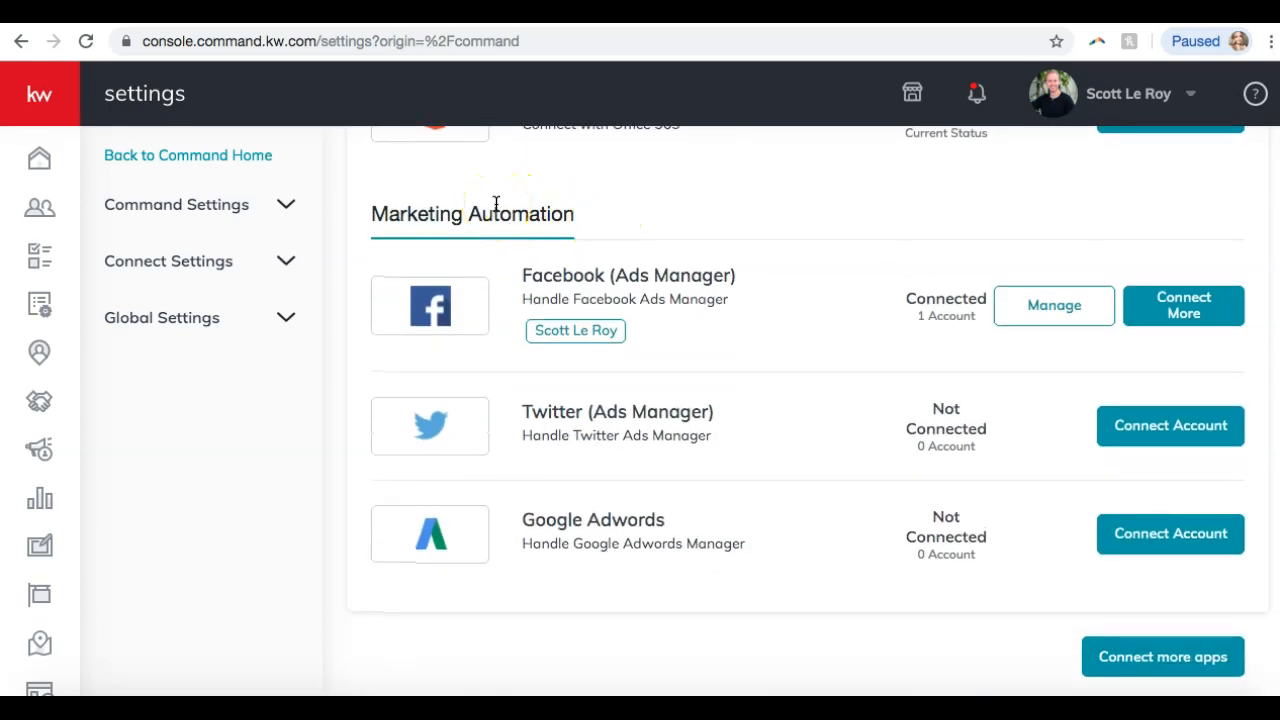
{"action": "scroll", "coordinate": [687, 237], "scroll_direction": "up", "scroll_amount": 10}
{"action": "scroll", "coordinate": [687, 240], "scroll_direction": "up", "scroll_amount": 5}
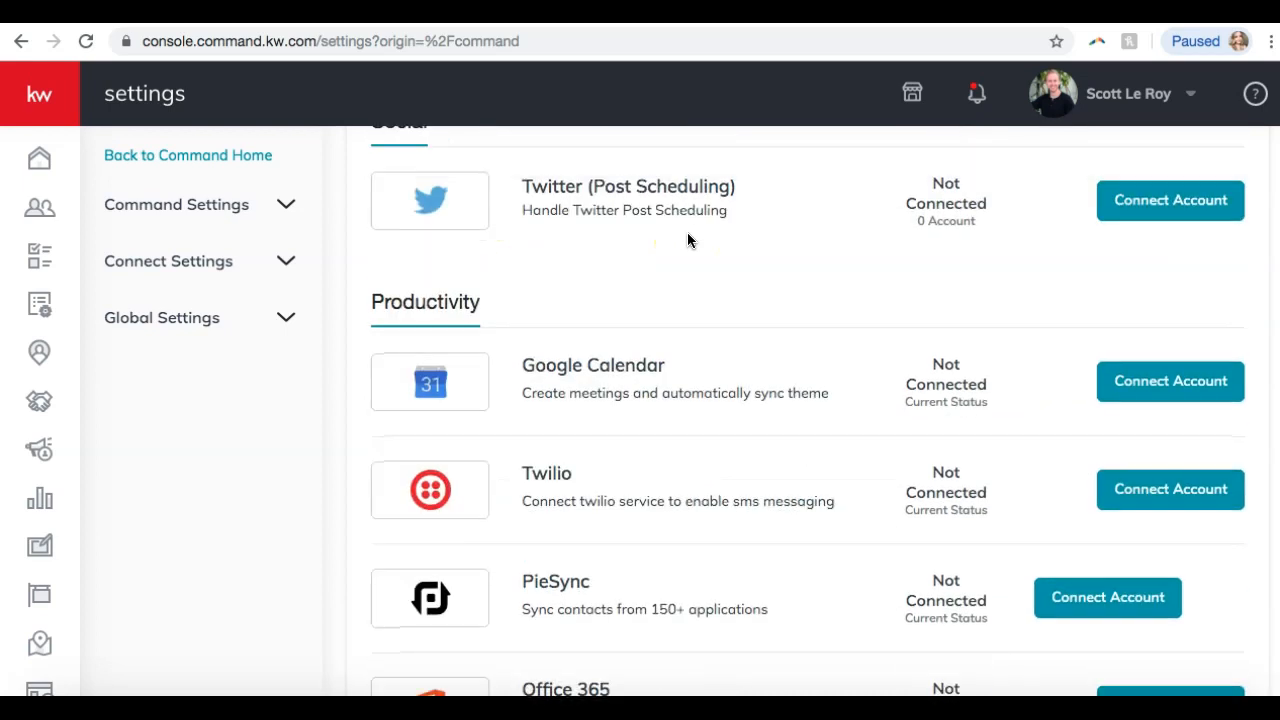
{"action": "scroll", "coordinate": [687, 240], "scroll_direction": "up", "scroll_amount": 10}
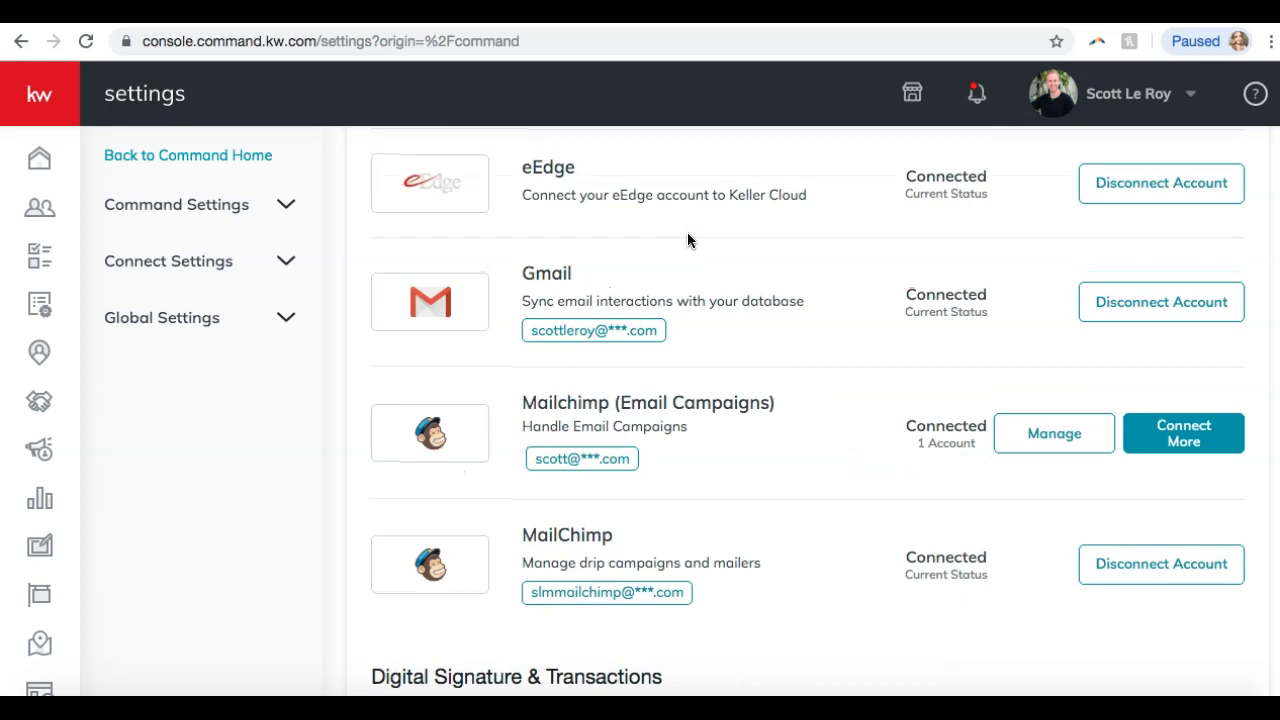
{"action": "scroll", "coordinate": [687, 240], "scroll_direction": "up", "scroll_amount": 5}
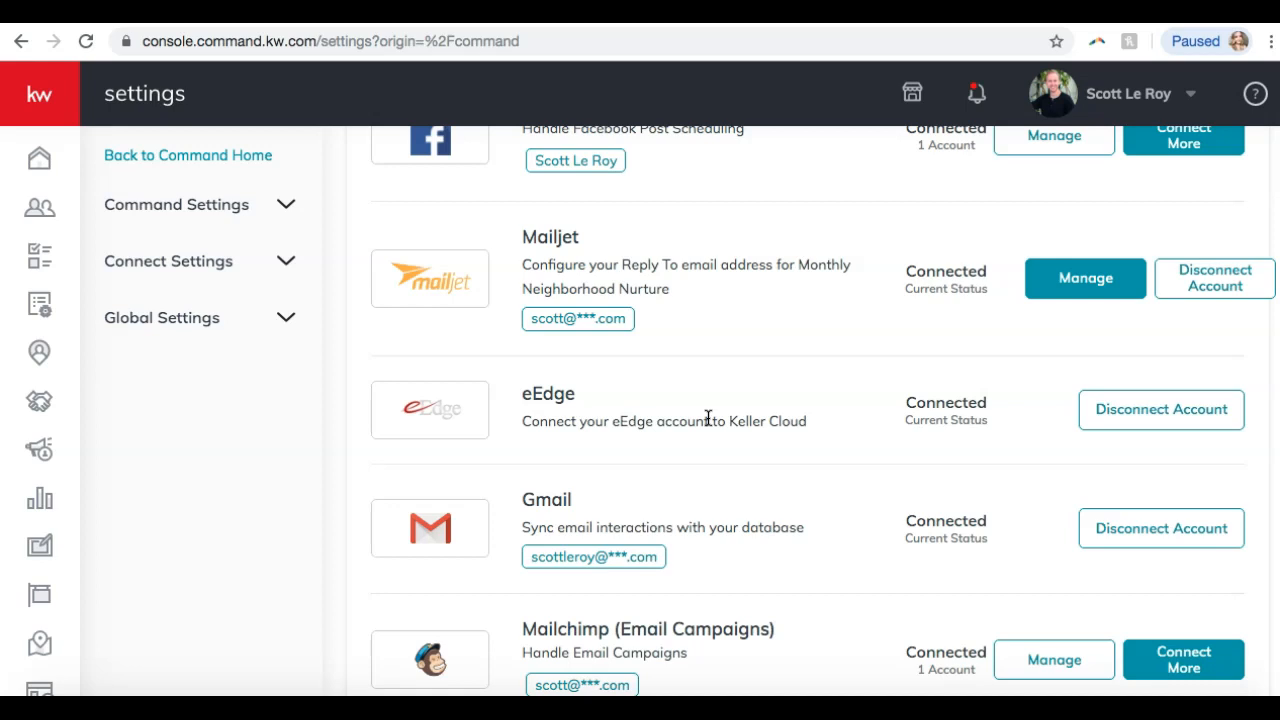
{"action": "scroll", "coordinate": [708, 418], "scroll_direction": "up", "scroll_amount": 2}
{"action": "scroll", "coordinate": [708, 418], "scroll_direction": "down", "scroll_amount": 3}
{"action": "scroll", "coordinate": [708, 418], "scroll_direction": "up", "scroll_amount": 1}
{"action": "left_click", "coordinate": [1170, 357]}
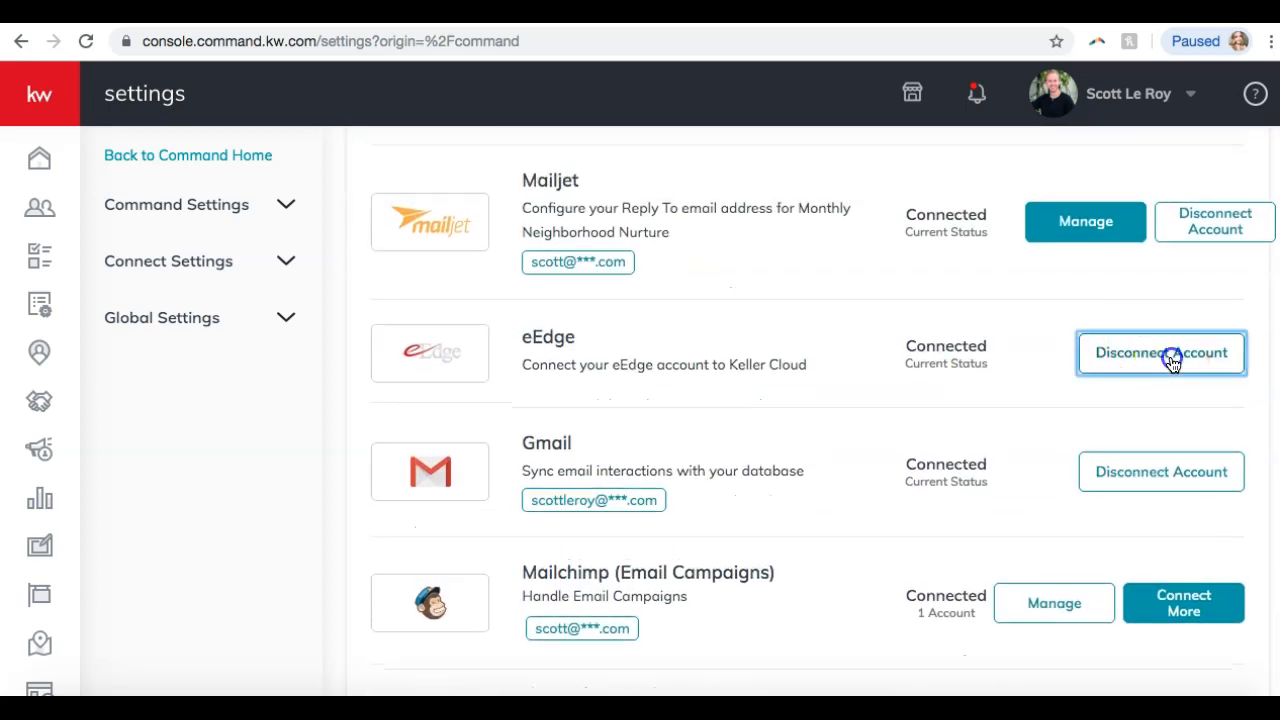
{"action": "scroll", "coordinate": [592, 385], "scroll_direction": "up", "scroll_amount": 2}
{"action": "scroll", "coordinate": [592, 377], "scroll_direction": "up", "scroll_amount": 2}
{"action": "scroll", "coordinate": [592, 377], "scroll_direction": "down", "scroll_amount": 8}
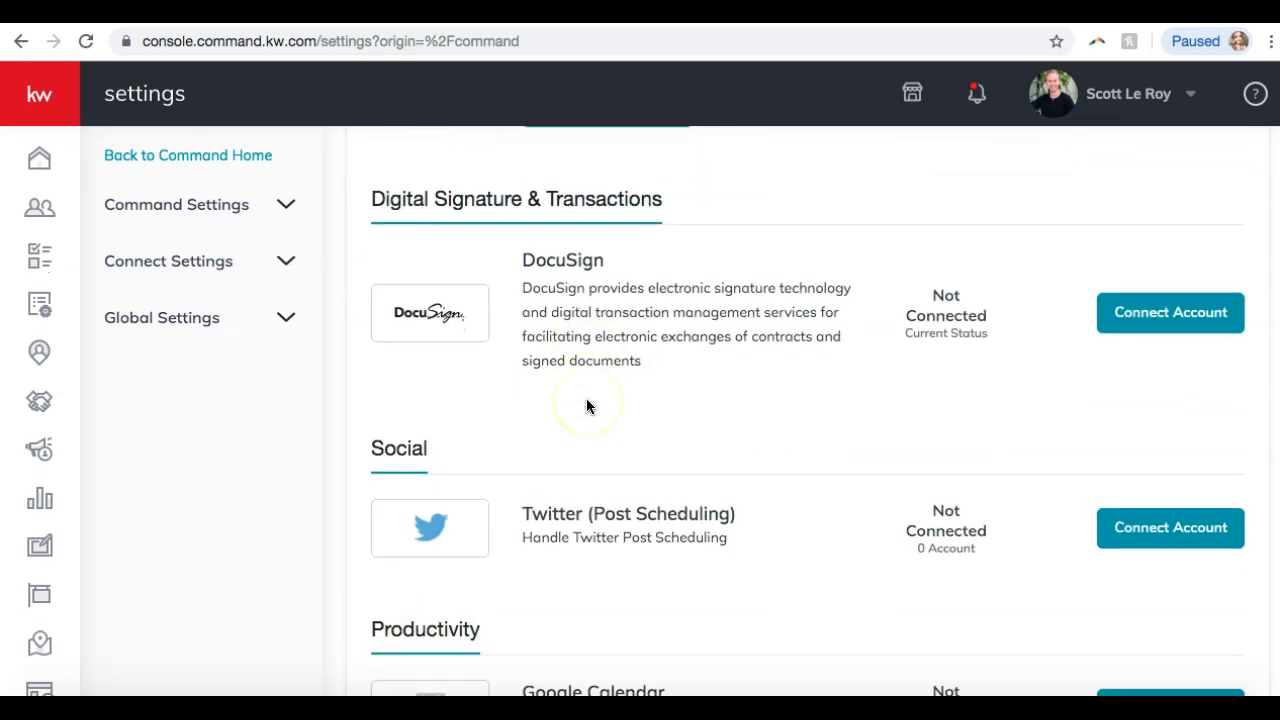
{"action": "scroll", "coordinate": [586, 405], "scroll_direction": "down", "scroll_amount": 4}
{"action": "scroll", "coordinate": [586, 405], "scroll_direction": "down", "scroll_amount": 1}
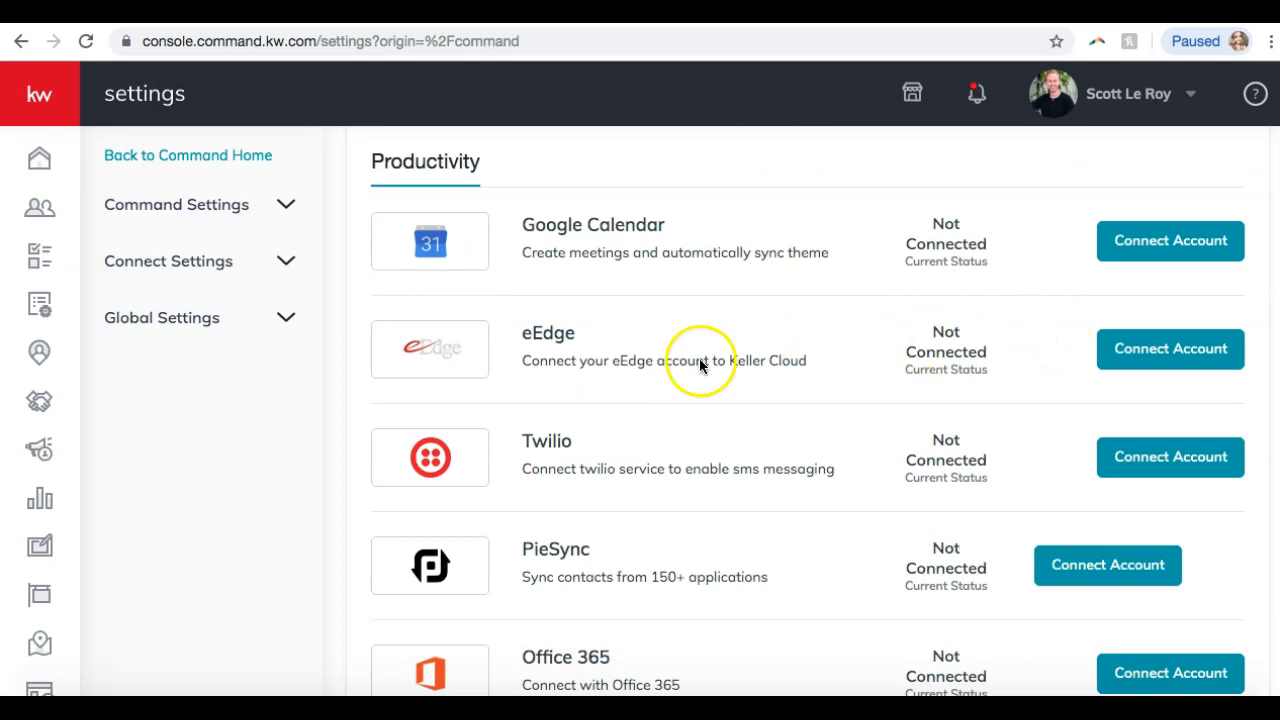
Connect eEdge with Atlanta - Decatur as the office and synchronize eEdge contacts across Keller Cloud.
{"action": "left_click", "coordinate": [1162, 360]}
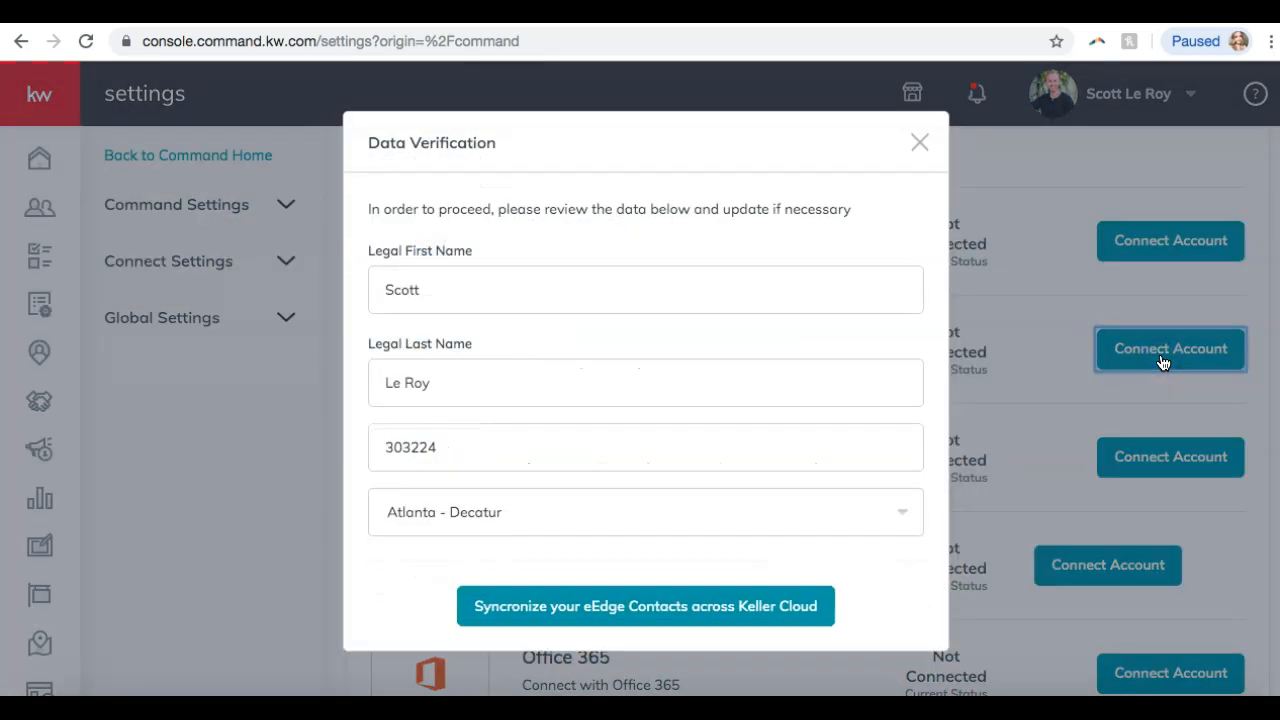
{"action": "left_click", "coordinate": [529, 528]}
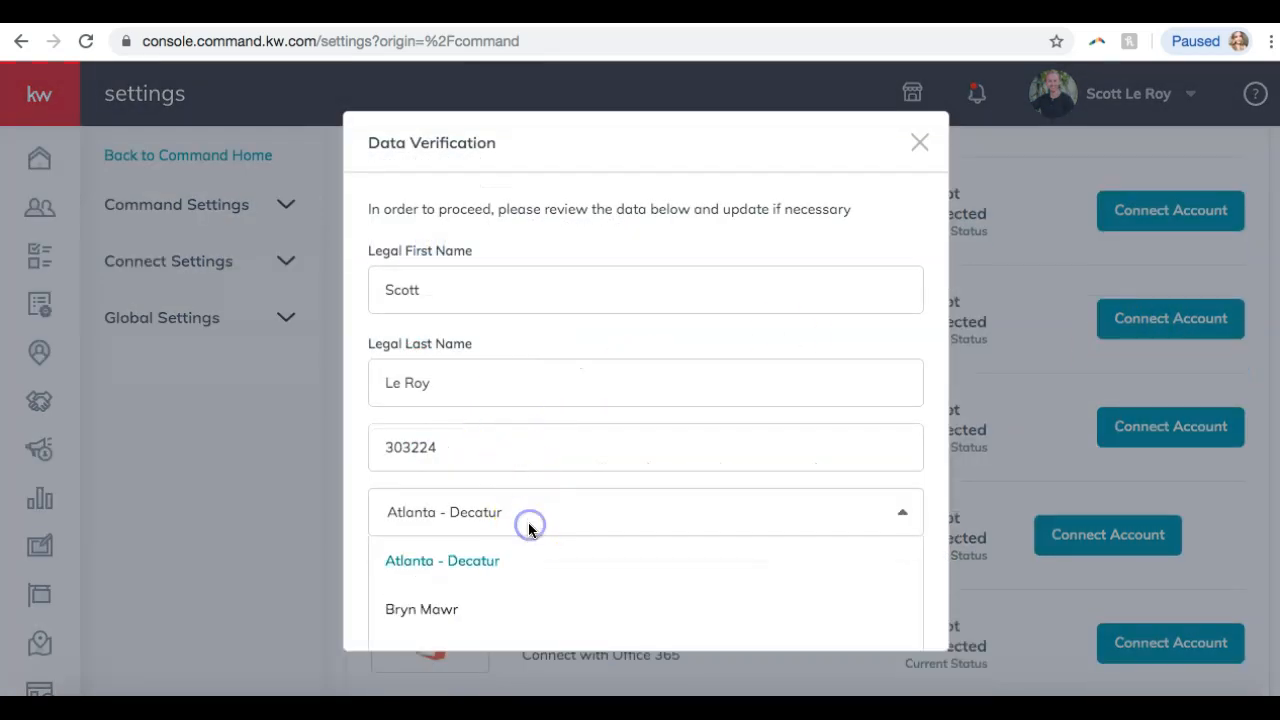
{"action": "scroll", "coordinate": [509, 571], "scroll_direction": "down", "scroll_amount": 2}
{"action": "left_click", "coordinate": [486, 480]}
{"action": "left_click", "coordinate": [513, 581]}
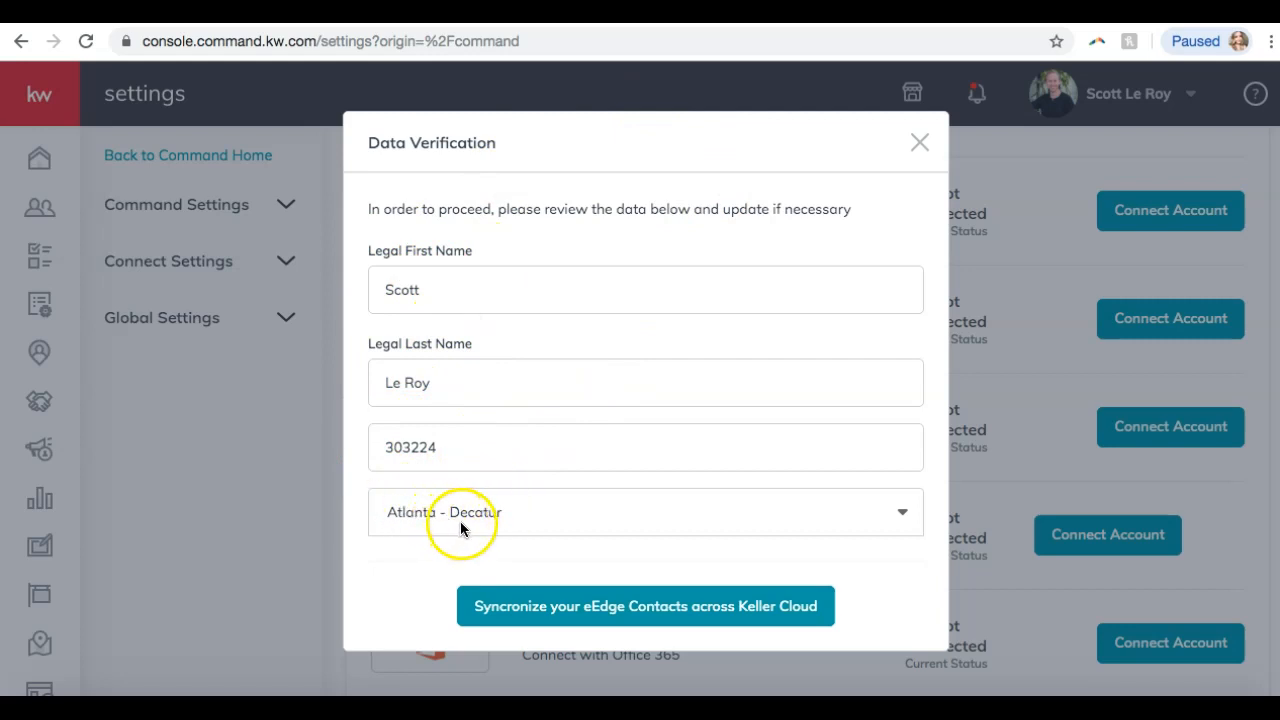
{"action": "left_click", "coordinate": [507, 617]}
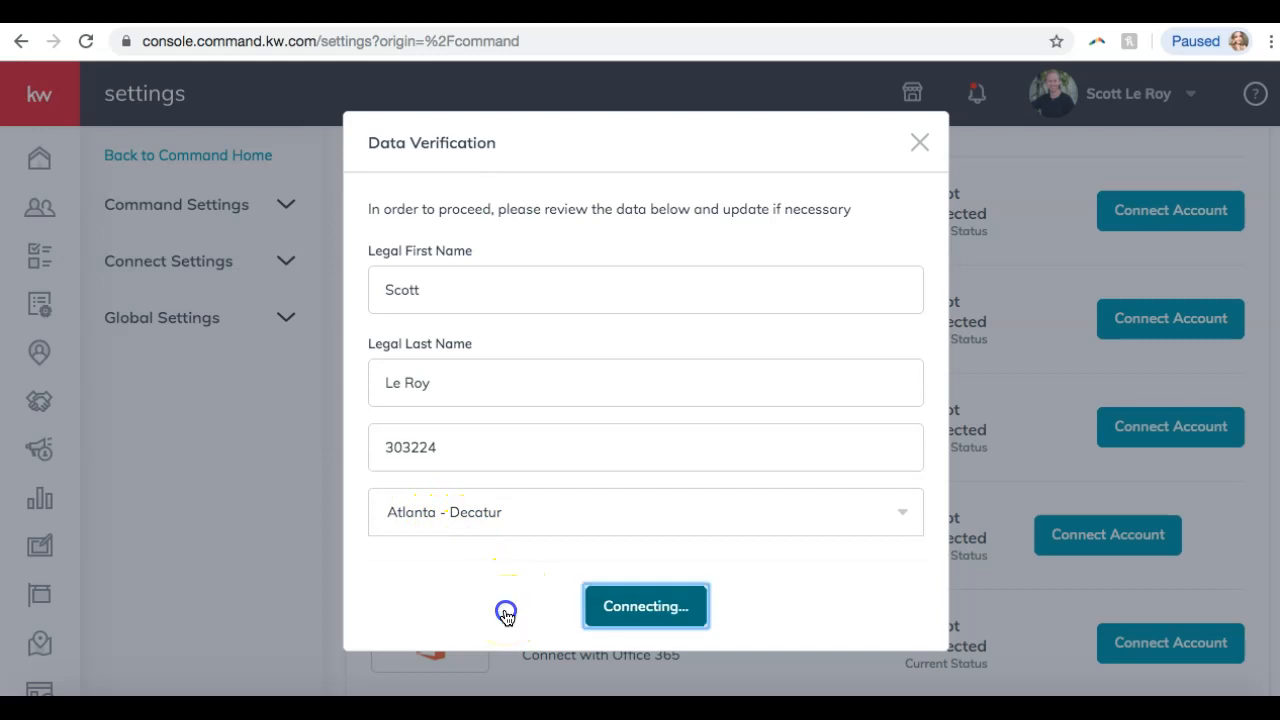
{"action": "left_click", "coordinate": [499, 519]}
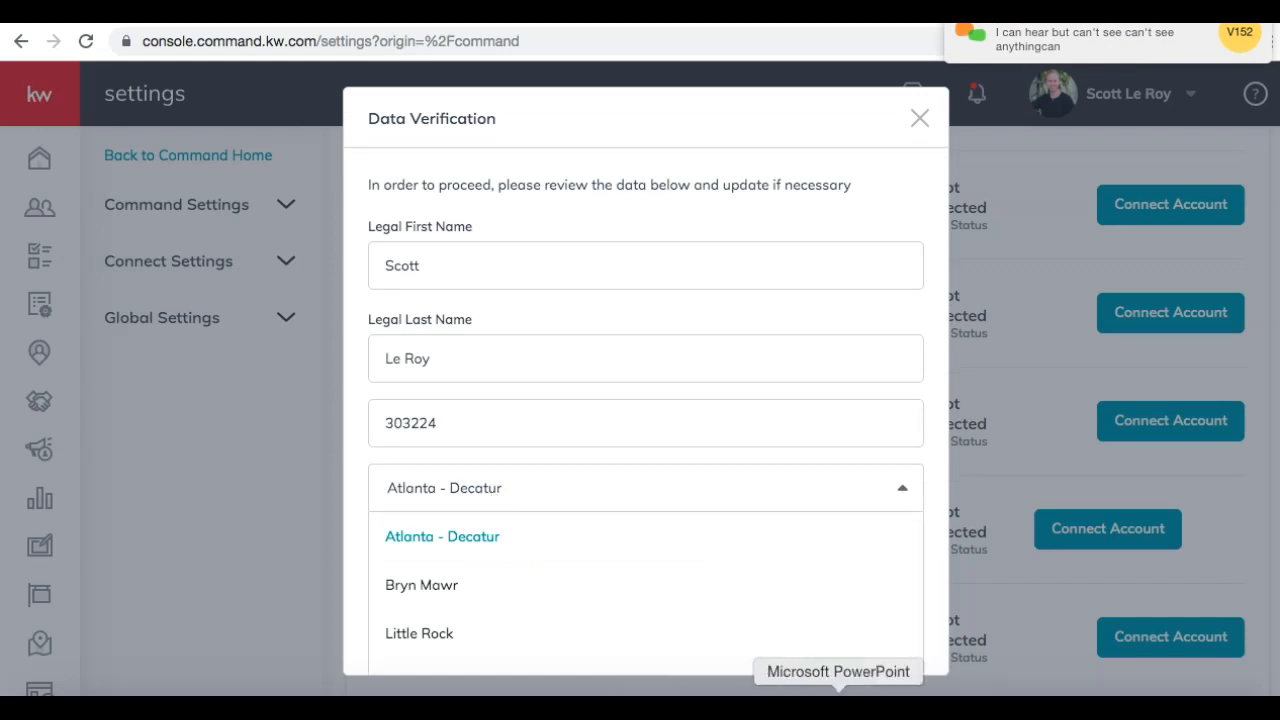
Resend the earlier dial-in message in join.me chat with 'on your phone' added after 5900.
{"action": "left_click", "coordinate": [891, 706]}
{"action": "left_click", "coordinate": [591, 40]}
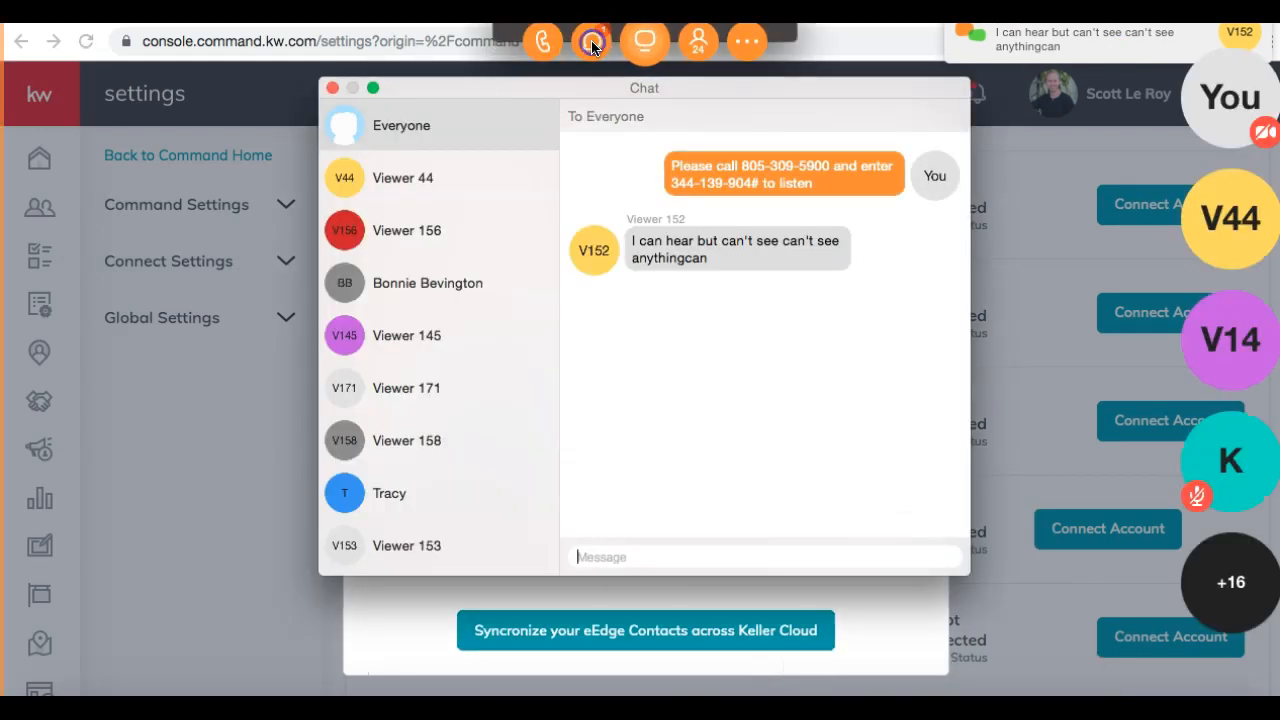
{"action": "left_click_drag", "start_coordinate": [818, 187], "coordinate": [672, 165]}
{"action": "left_click", "coordinate": [617, 556]}
{"action": "key", "text": "super+v"}
{"action": "left_click", "coordinate": [714, 556]}
{"action": "type", "text": "on"}
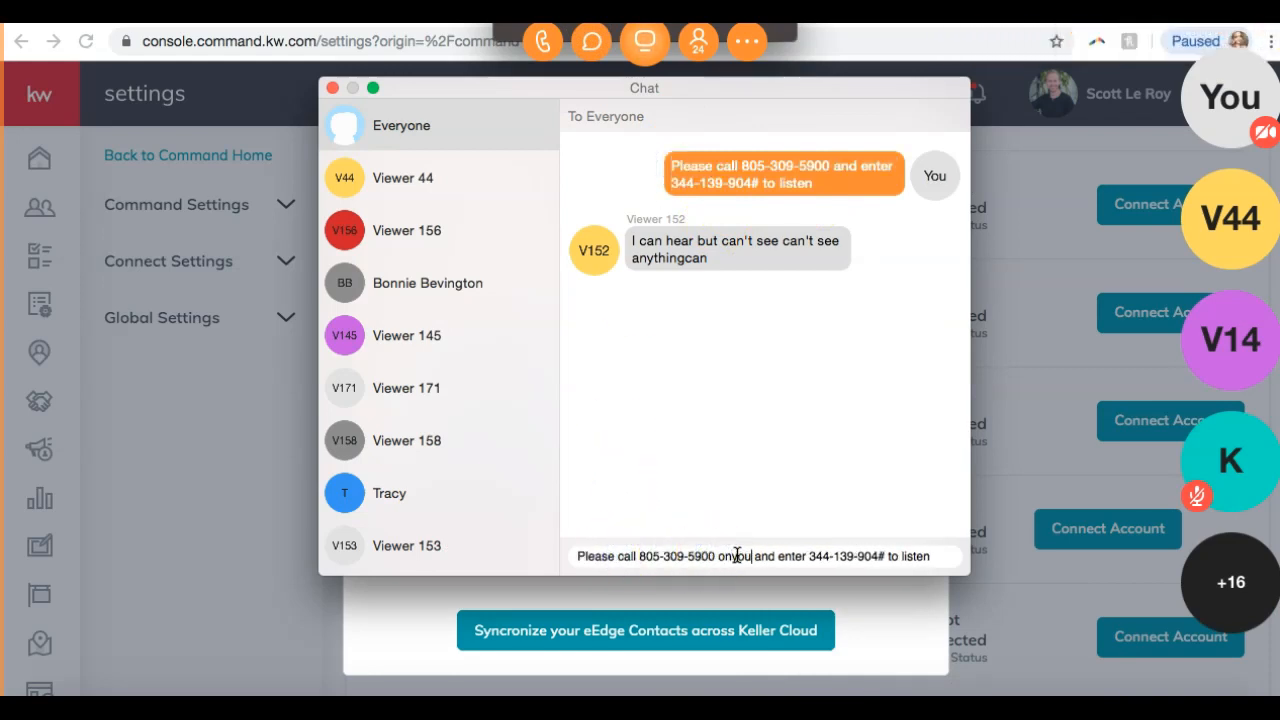
{"action": "type", "text": "phone"}
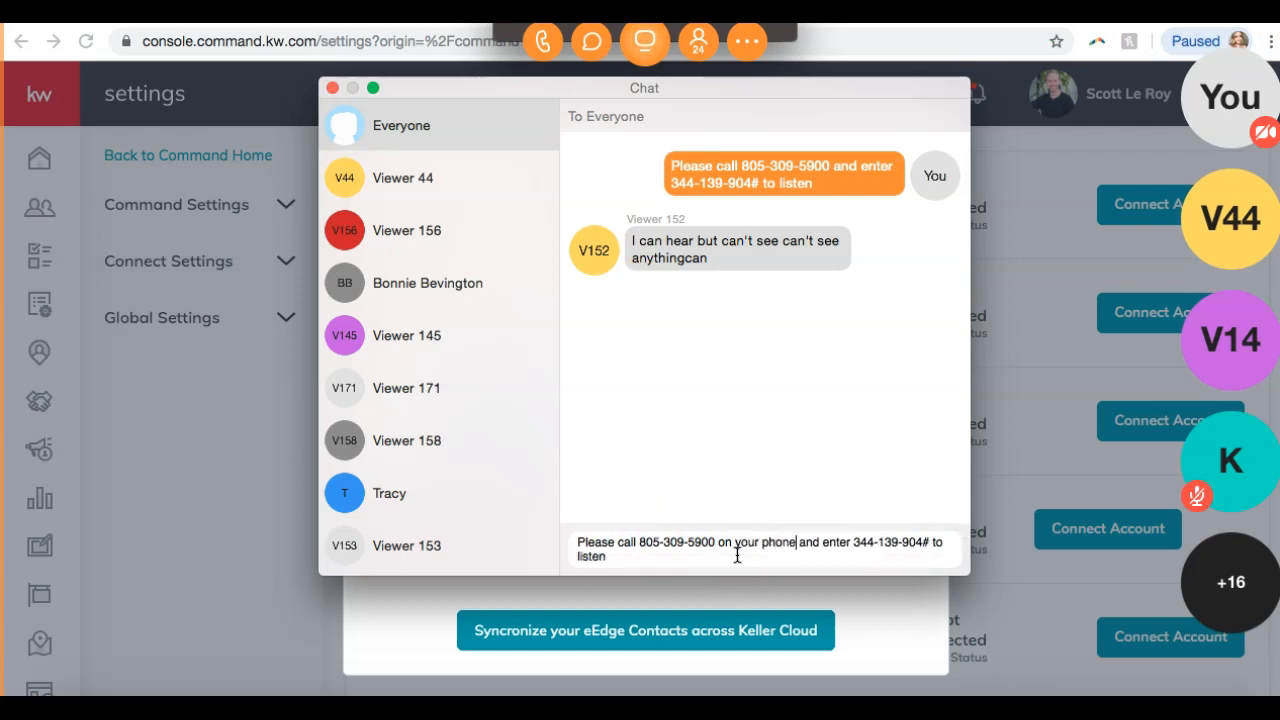
{"action": "key", "text": "Return"}
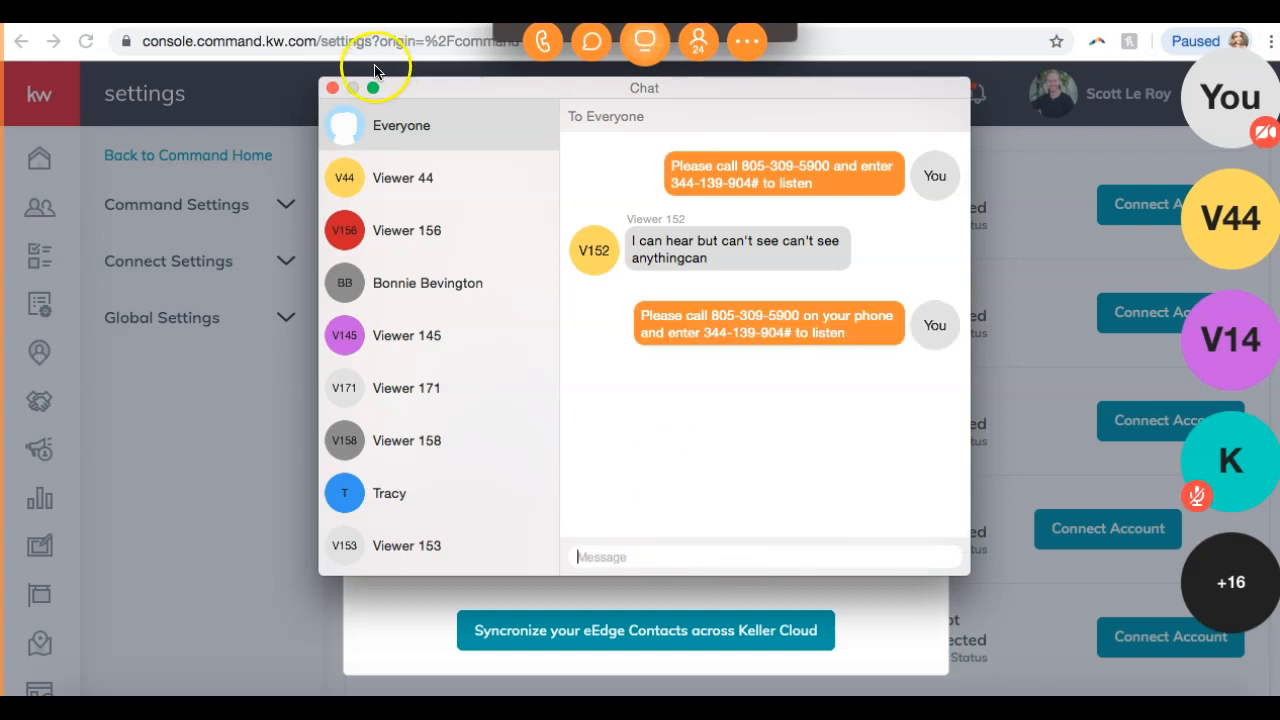
Send a chat note that the class will be recorded and posted on the website/YouTube.
{"action": "type", "text": "we will also have this rec"}
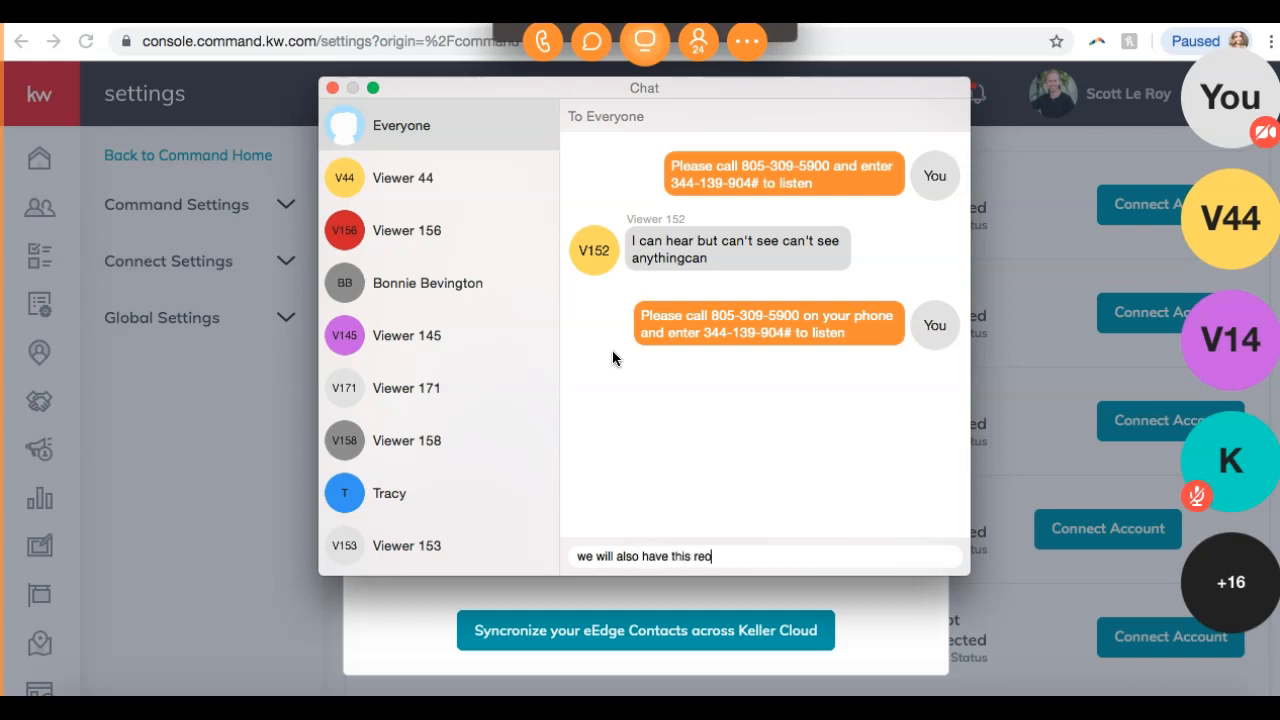
{"action": "type", "text": "orded and on our website"}
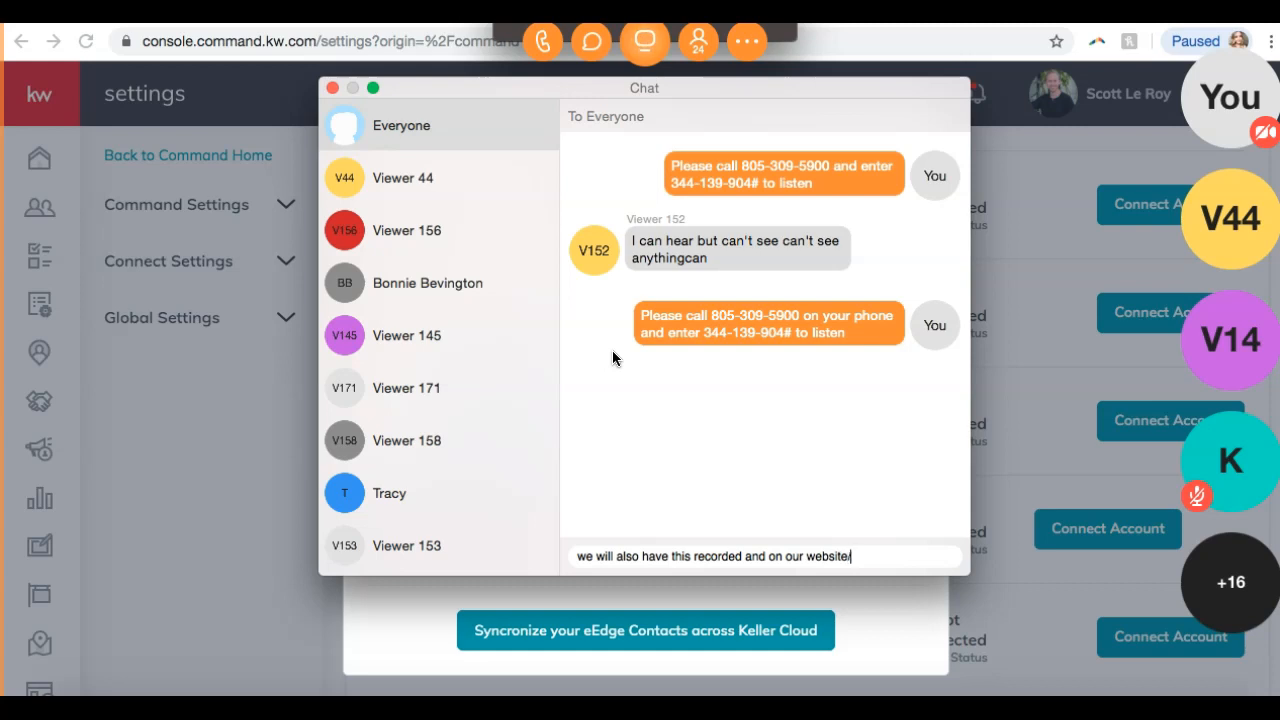
{"action": "type", "text": "/youtube after the c"}
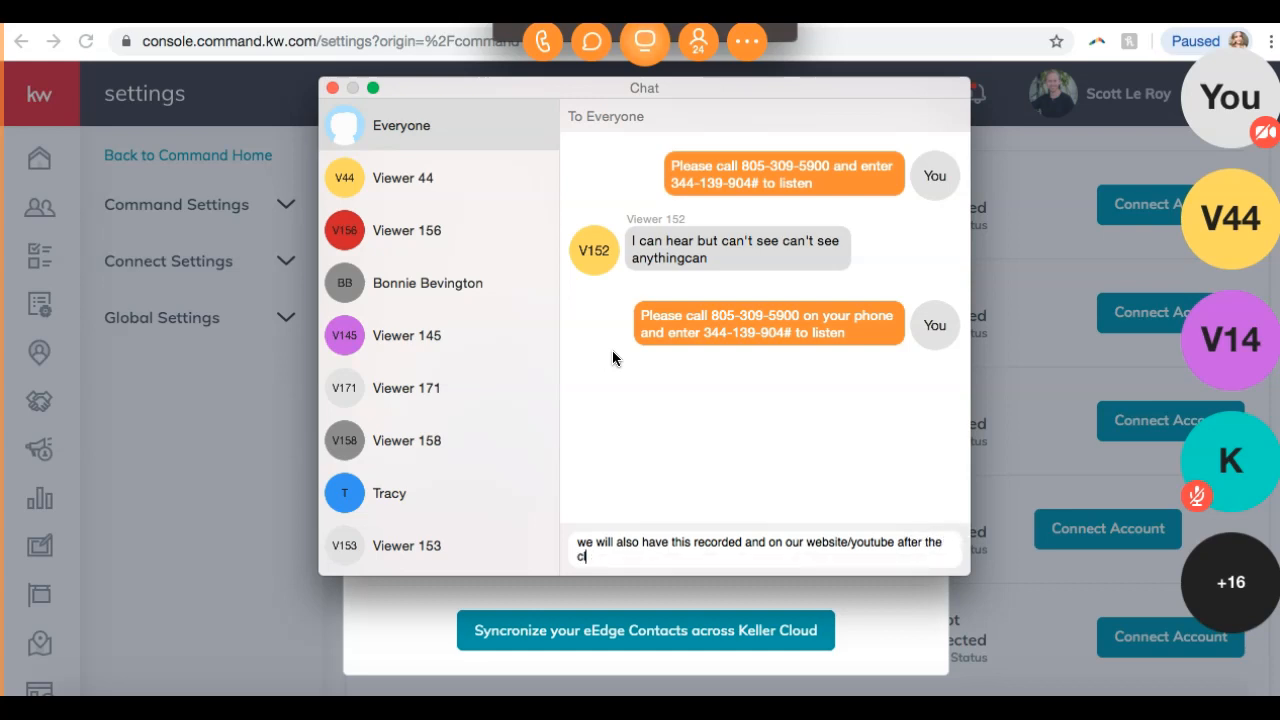
{"action": "type", "text": "lass is complete"}
{"action": "key", "text": "Return"}
{"action": "left_click", "coordinate": [337, 128]}
Choose Little Rock as the eEdge office and synchronize the eEdge contacts across Keller Cloud.
{"action": "left_click", "coordinate": [332, 88]}
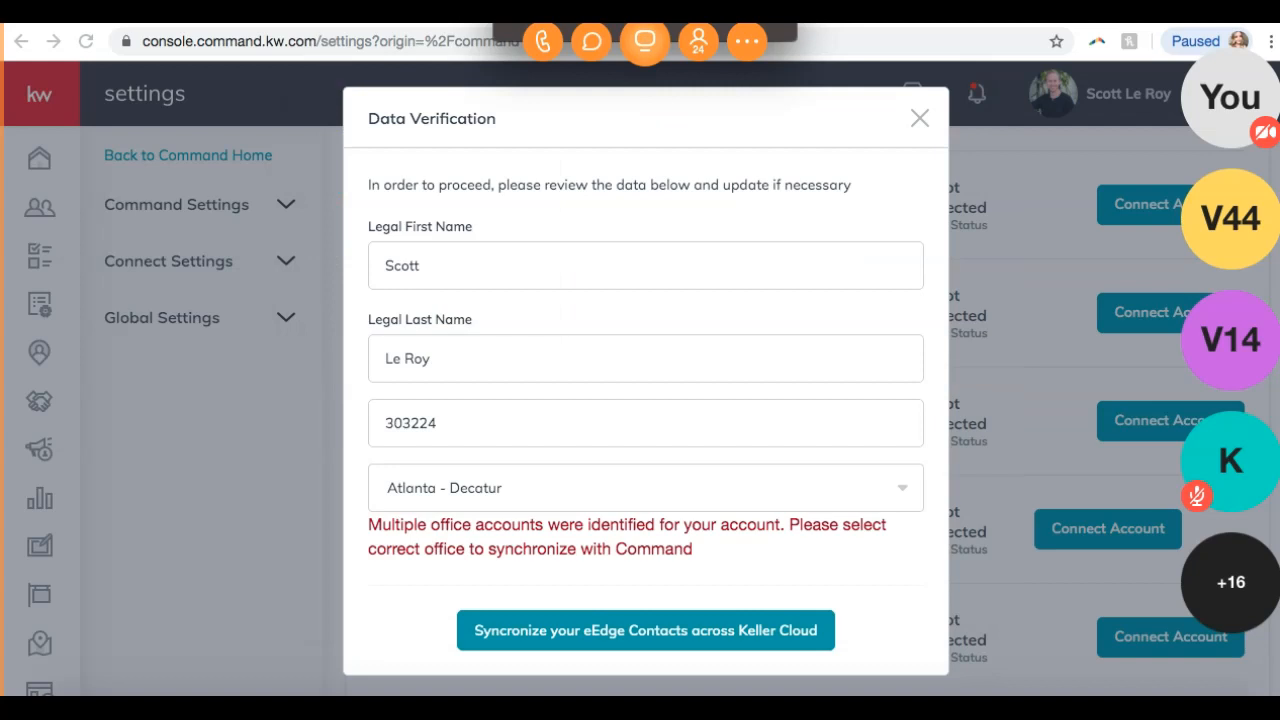
{"action": "left_click", "coordinate": [491, 480]}
{"action": "left_click", "coordinate": [455, 583]}
{"action": "left_click", "coordinate": [537, 472]}
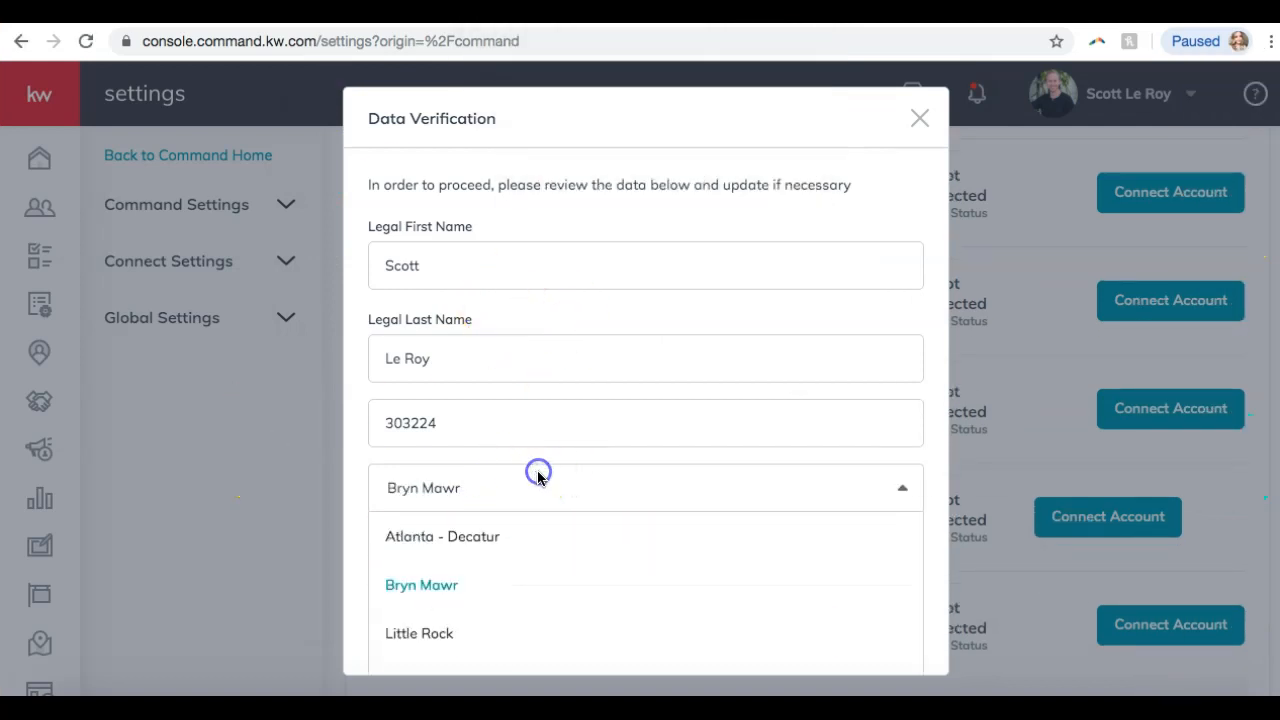
{"action": "left_click", "coordinate": [451, 636]}
{"action": "scroll", "coordinate": [523, 600], "scroll_direction": "down", "scroll_amount": 1}
{"action": "left_click", "coordinate": [530, 630]}
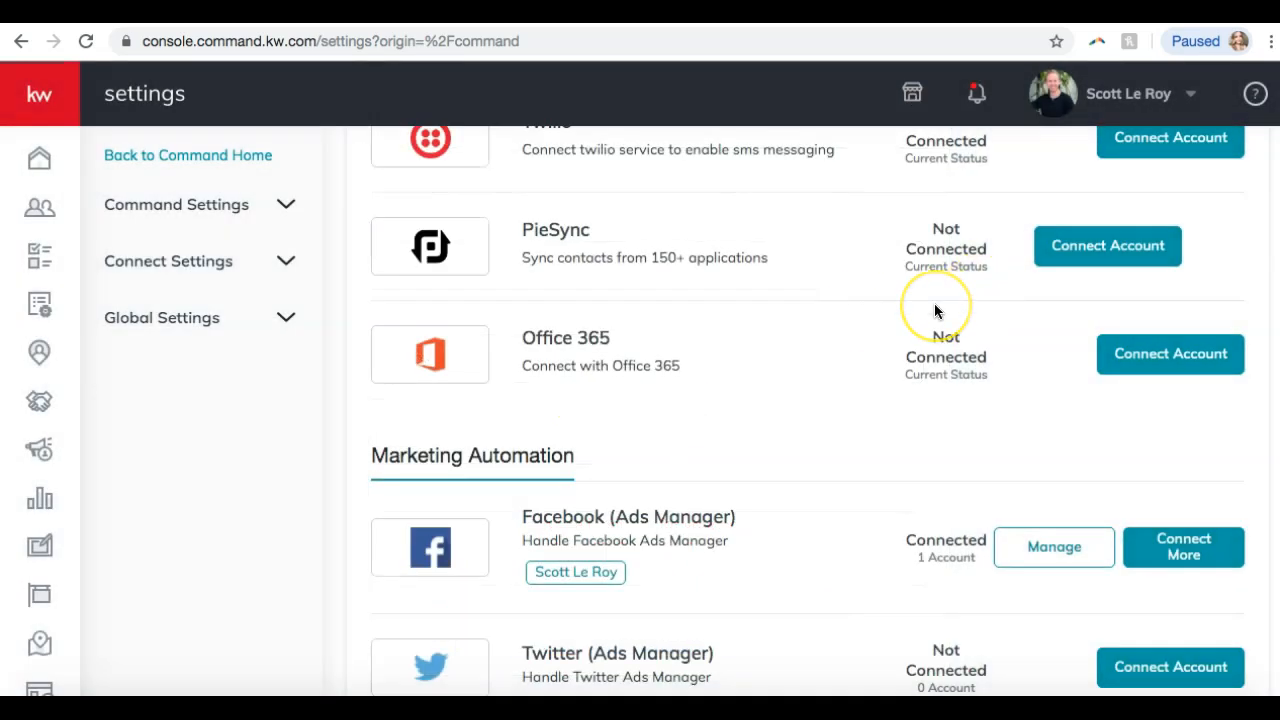
{"action": "scroll", "coordinate": [935, 311], "scroll_direction": "up", "scroll_amount": 2}
{"action": "scroll", "coordinate": [930, 309], "scroll_direction": "down", "scroll_amount": 4}
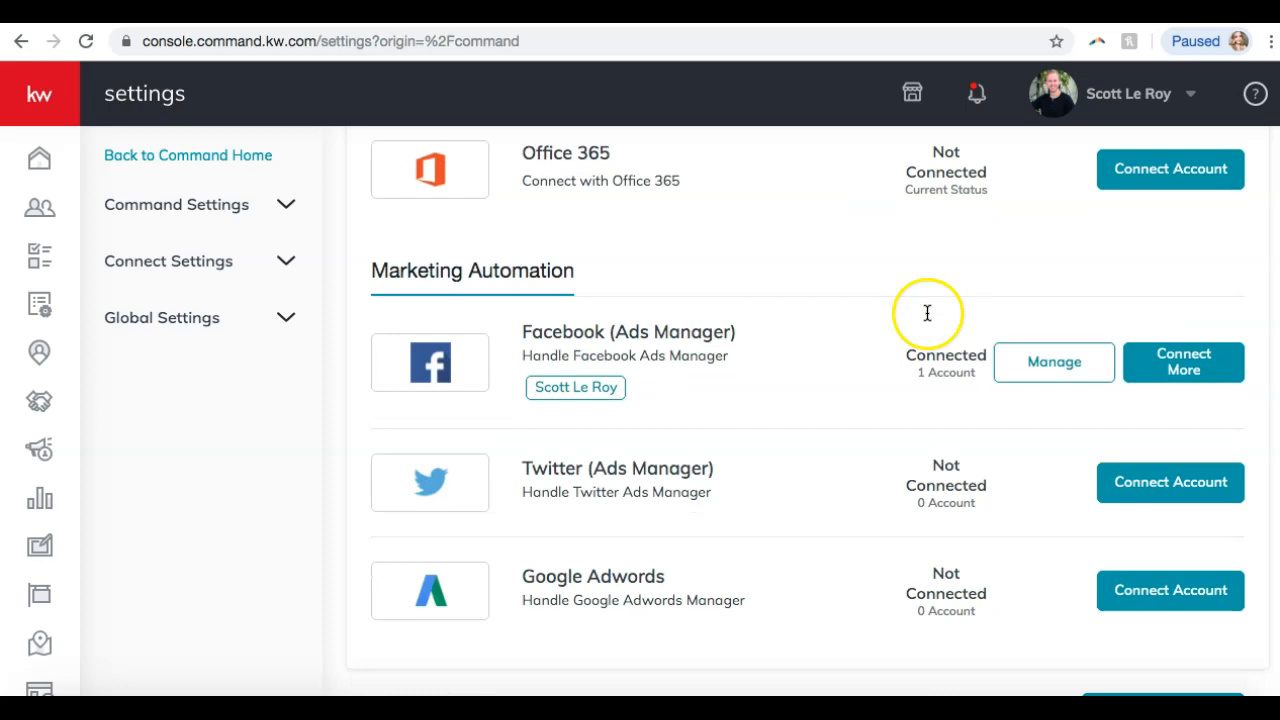
Confirm eEdge shows Connected under Connected Apps, and deny the viewer's requests to present.
{"action": "scroll", "coordinate": [929, 310], "scroll_direction": "up", "scroll_amount": 6}
{"action": "scroll", "coordinate": [927, 322], "scroll_direction": "up", "scroll_amount": 7}
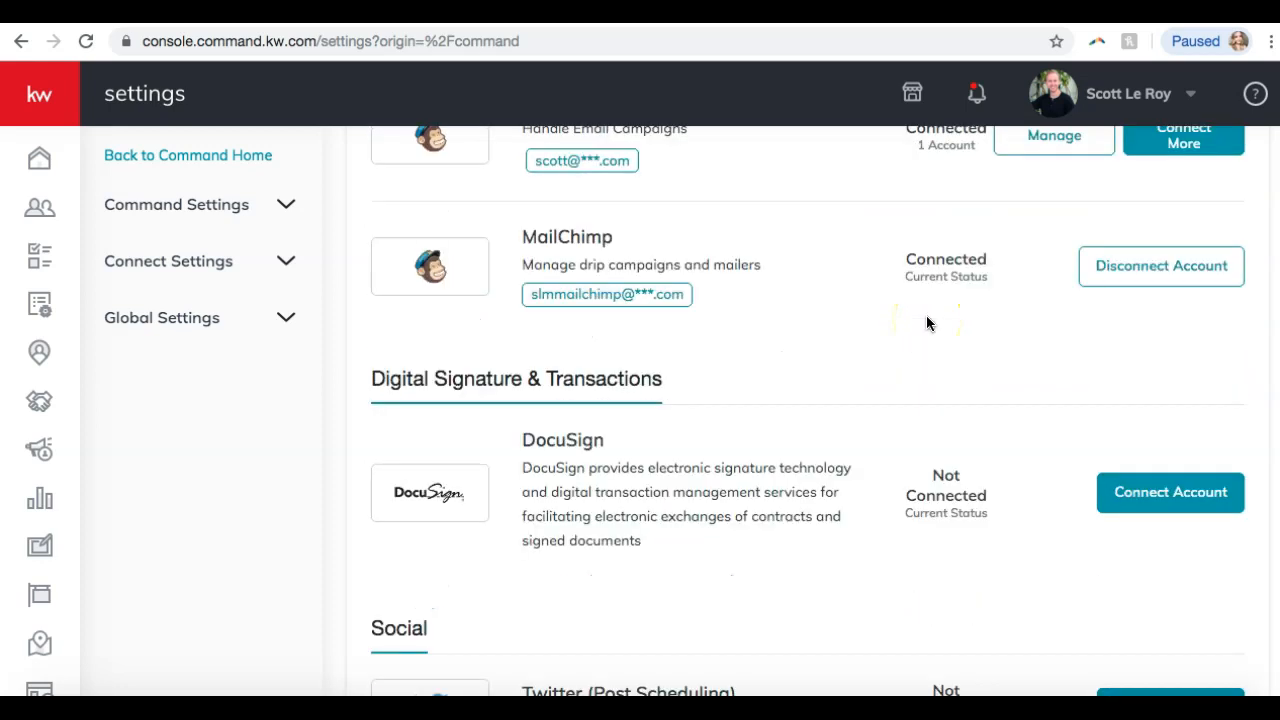
{"action": "scroll", "coordinate": [926, 306], "scroll_direction": "up", "scroll_amount": 3}
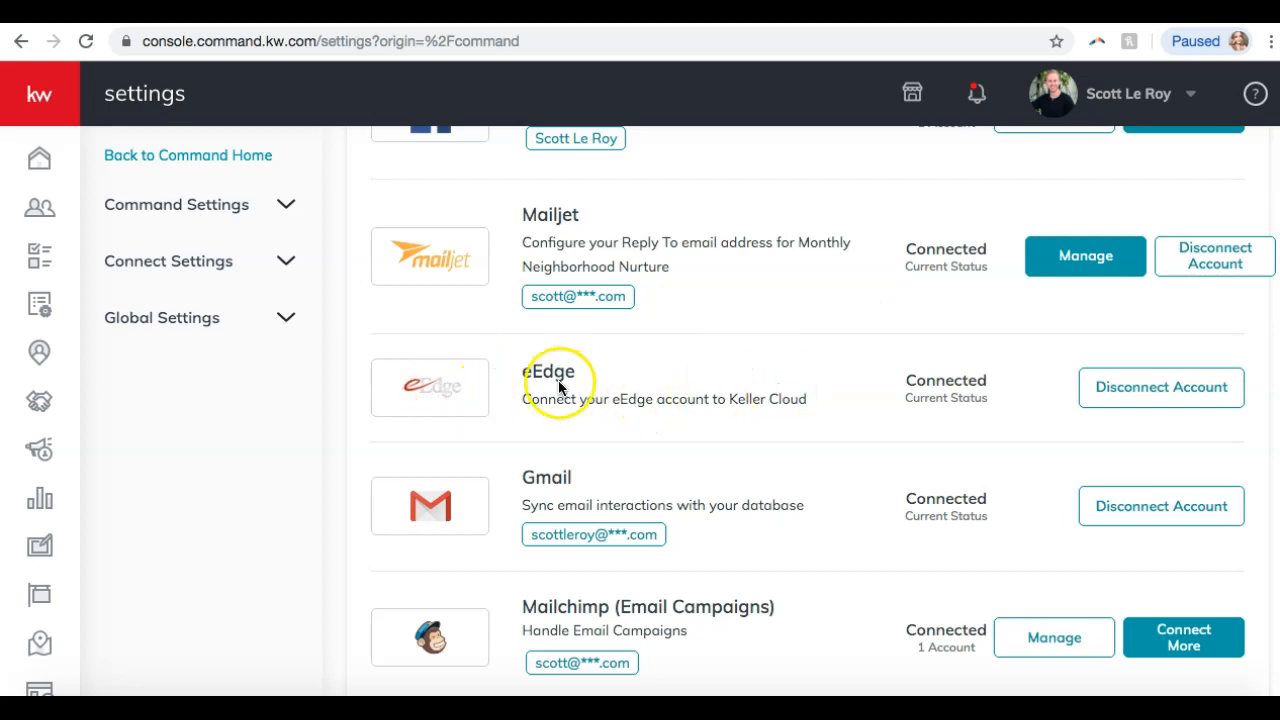
{"action": "scroll", "coordinate": [564, 366], "scroll_direction": "up", "scroll_amount": 4}
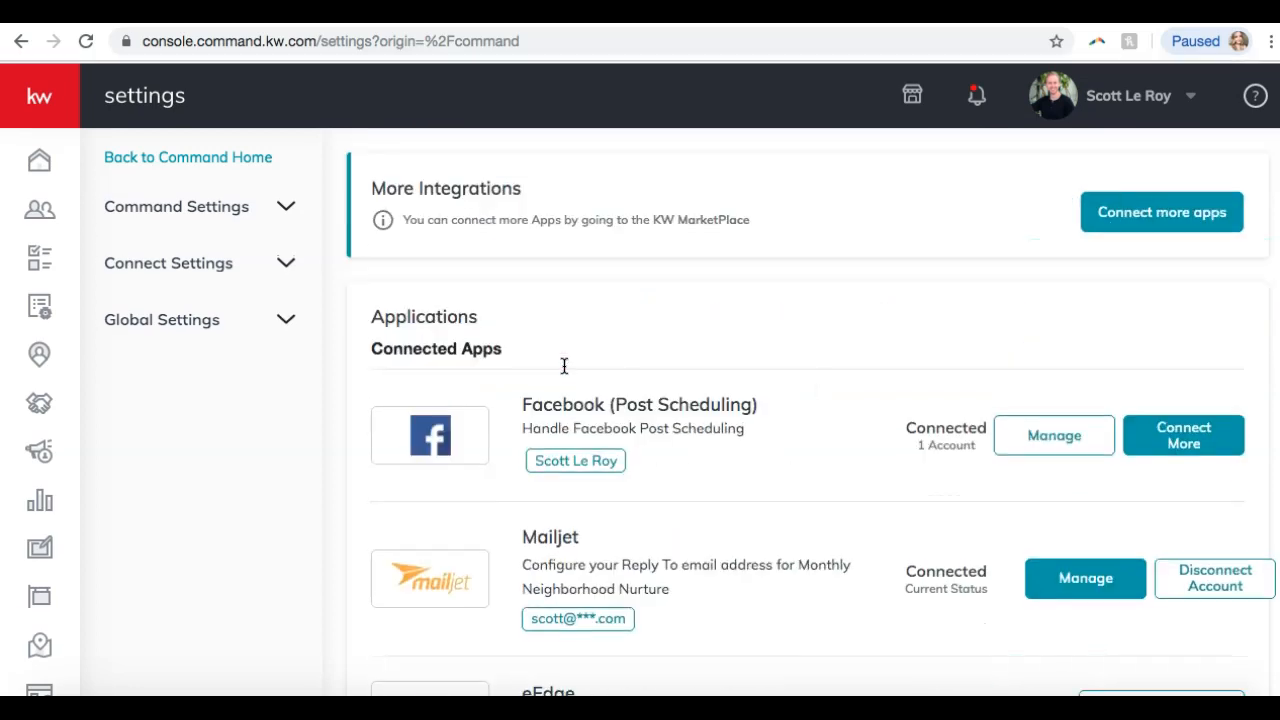
{"action": "scroll", "coordinate": [564, 366], "scroll_direction": "down", "scroll_amount": 2}
{"action": "scroll", "coordinate": [564, 366], "scroll_direction": "down", "scroll_amount": 1}
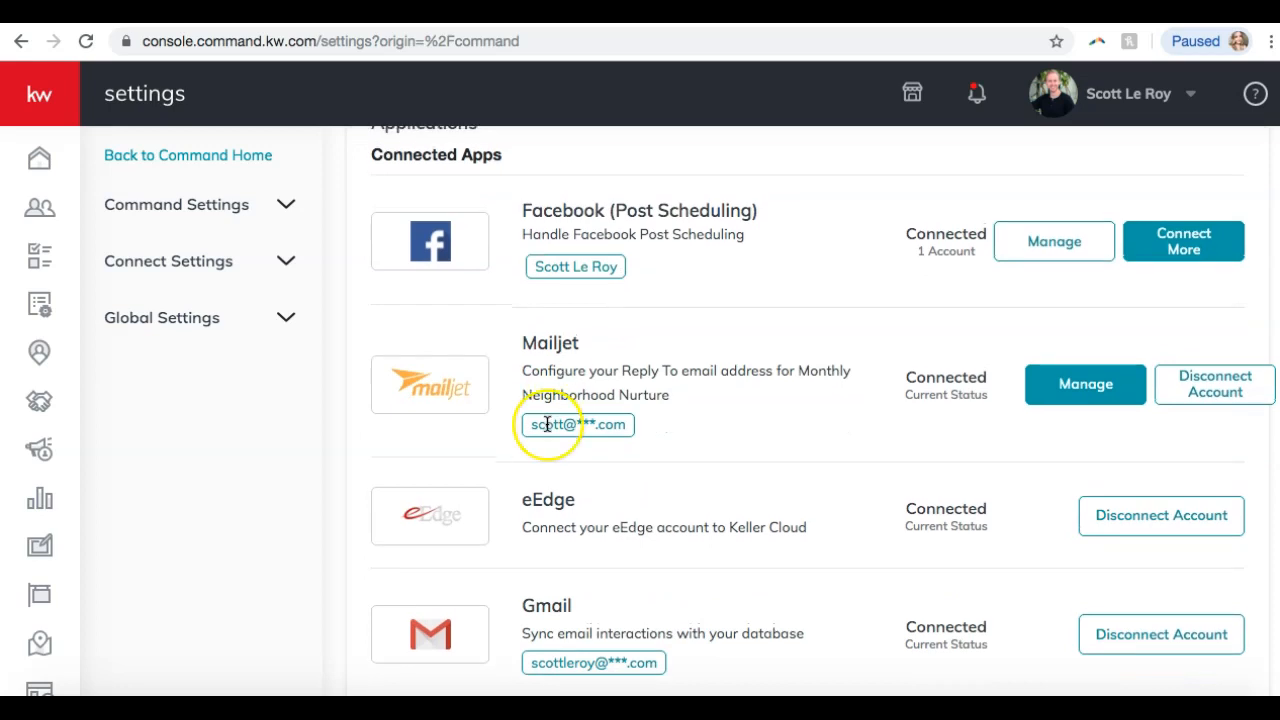
{"action": "scroll", "coordinate": [546, 424], "scroll_direction": "down", "scroll_amount": 2}
{"action": "scroll", "coordinate": [547, 424], "scroll_direction": "down", "scroll_amount": 1}
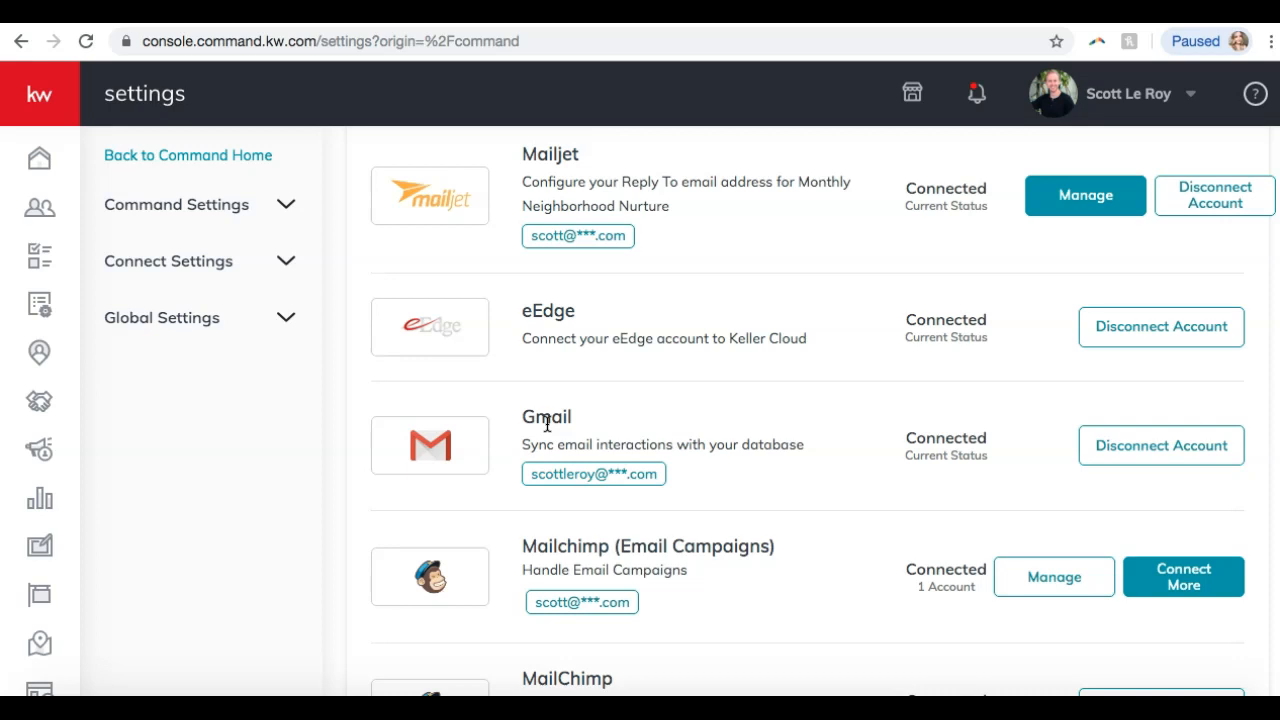
{"action": "scroll", "coordinate": [547, 424], "scroll_direction": "down", "scroll_amount": 1}
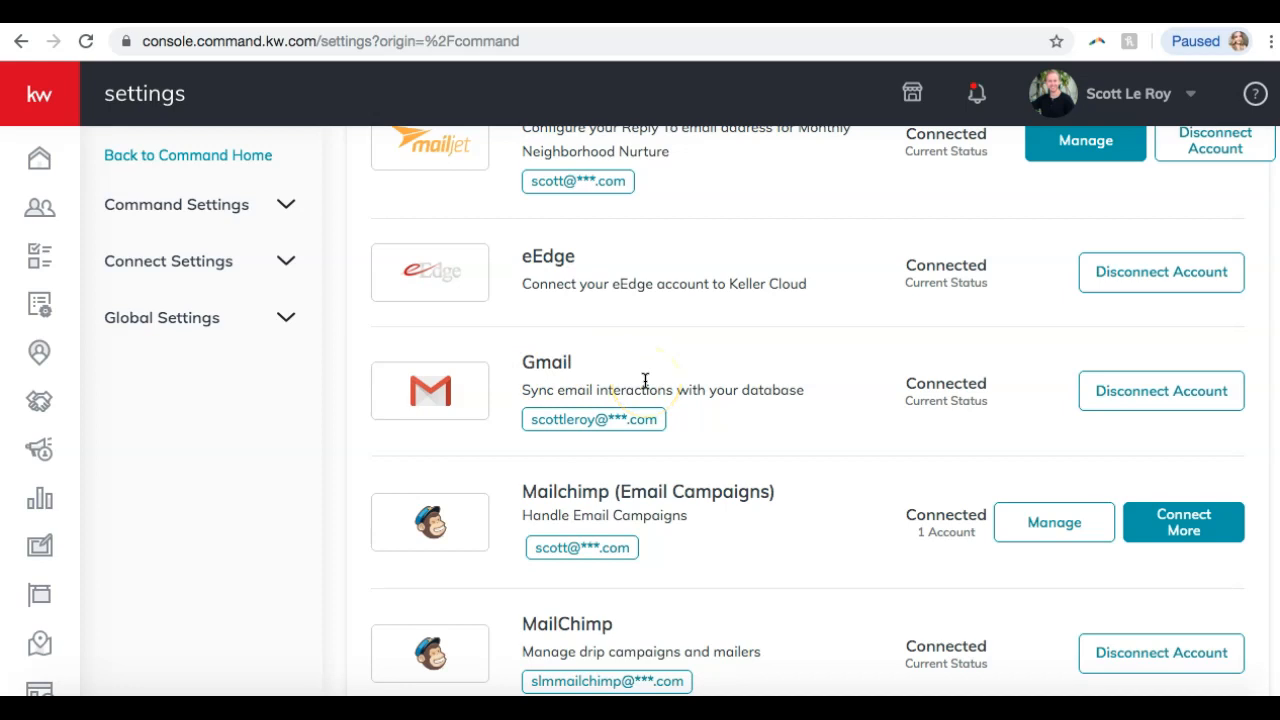
{"action": "left_click", "coordinate": [612, 278]}
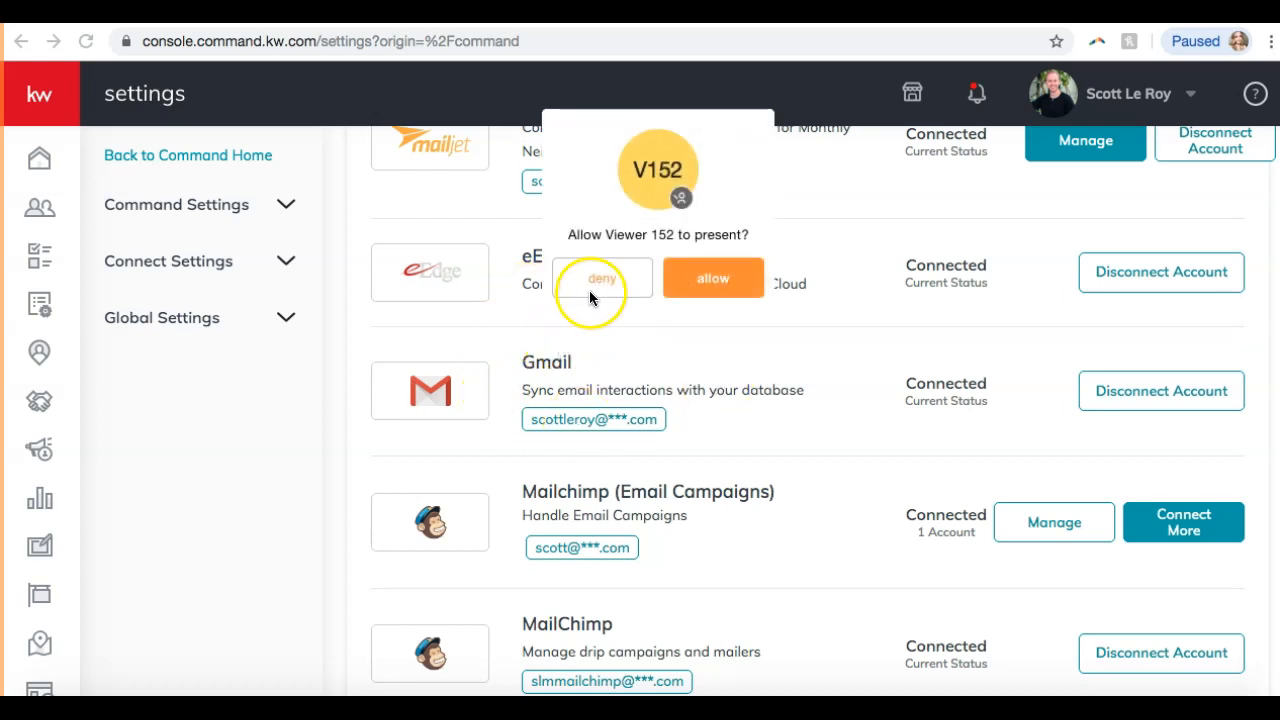
{"action": "left_click", "coordinate": [600, 285]}
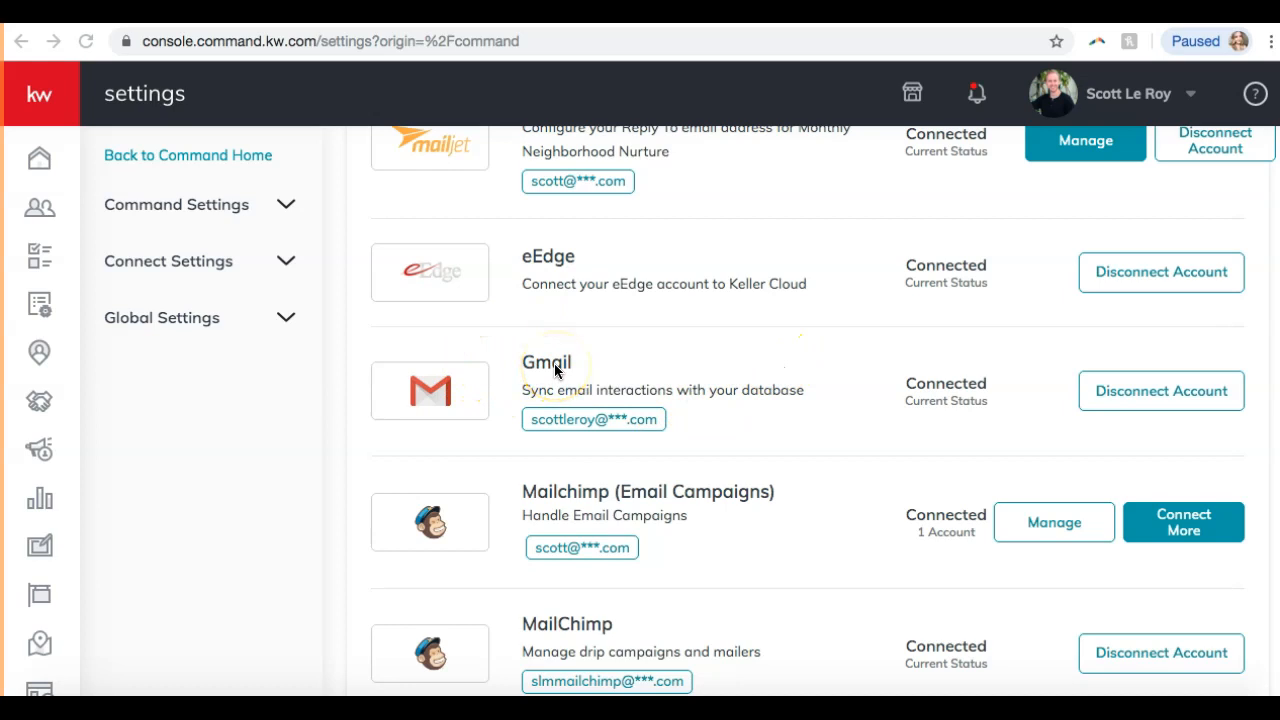
Start the PieSync connection from its Connect Account button in the Productivity section.
{"action": "scroll", "coordinate": [550, 375], "scroll_direction": "down", "scroll_amount": 4}
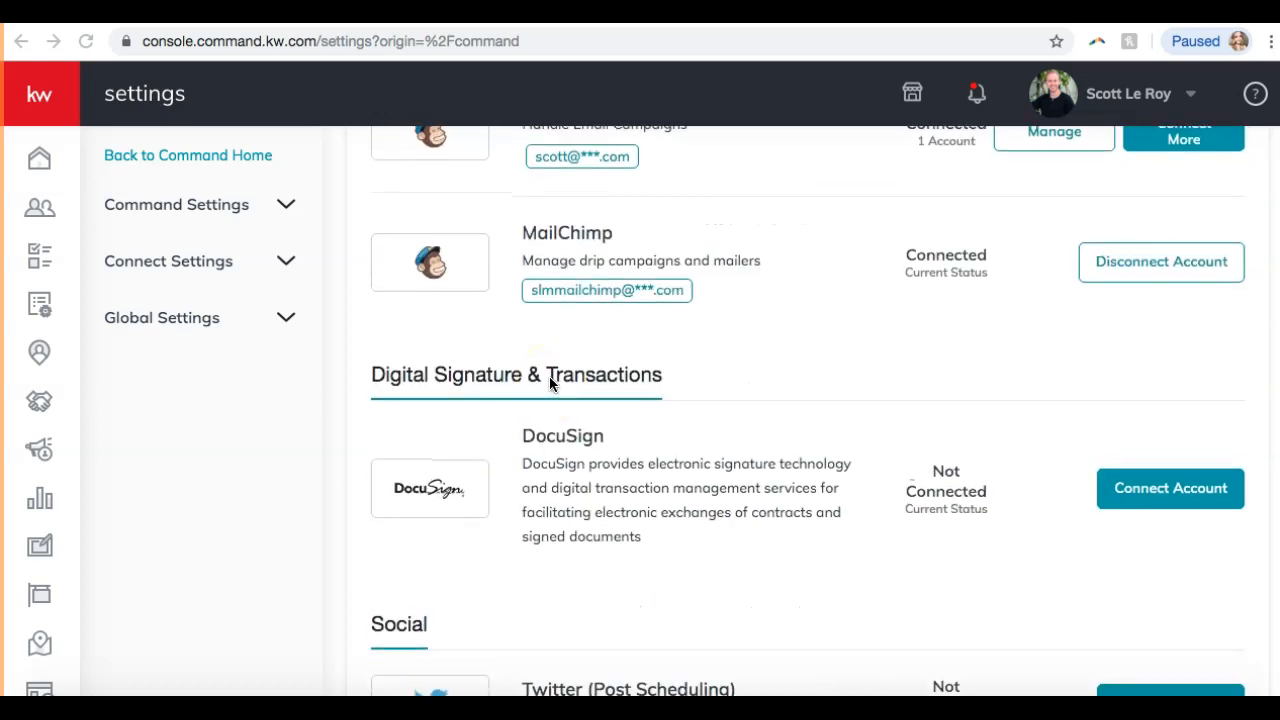
{"action": "scroll", "coordinate": [549, 376], "scroll_direction": "up", "scroll_amount": 1}
{"action": "scroll", "coordinate": [549, 376], "scroll_direction": "down", "scroll_amount": 6}
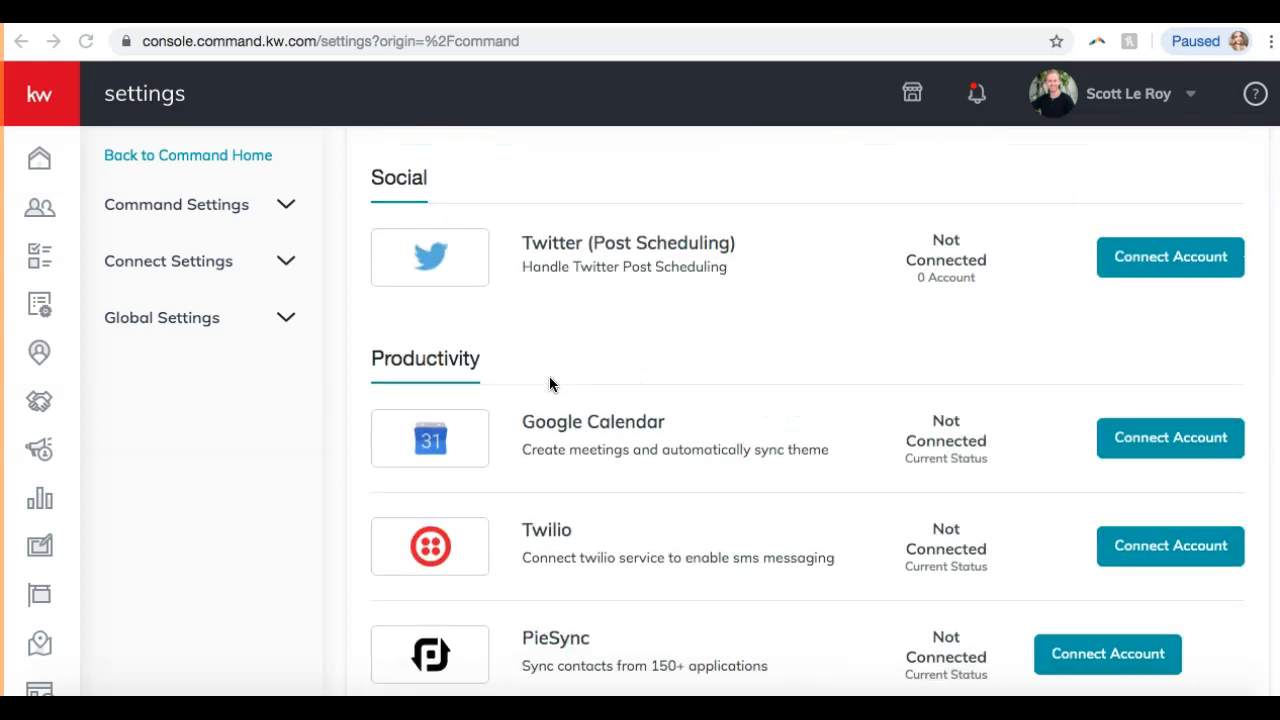
{"action": "scroll", "coordinate": [550, 383], "scroll_direction": "down", "scroll_amount": 2}
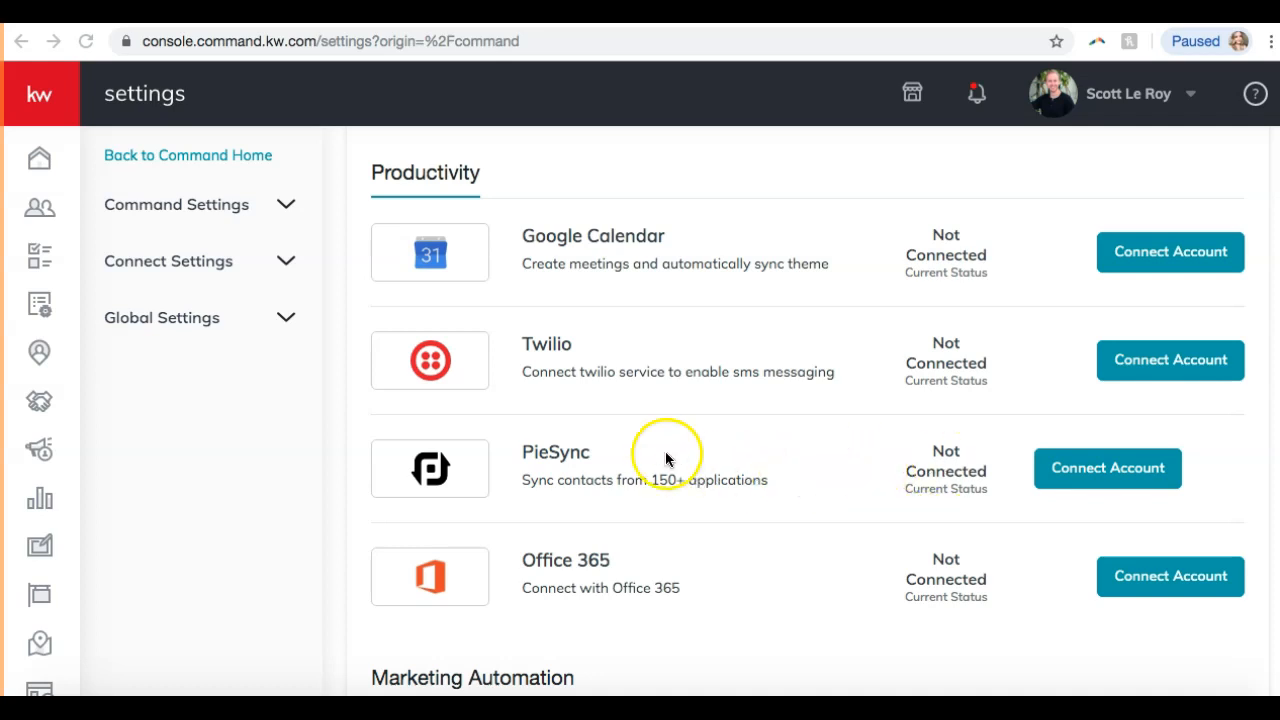
{"action": "left_click", "coordinate": [1133, 472]}
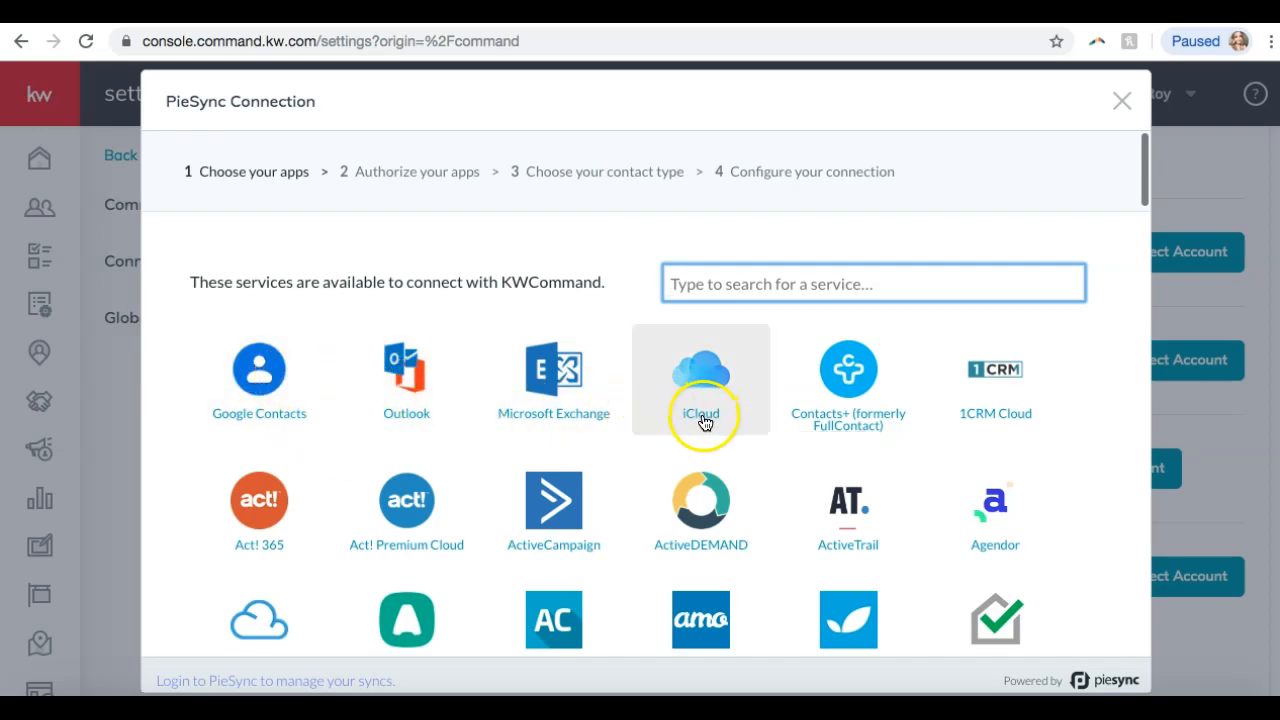
Browse the PieSync Connection service grid, then close the dialog, leaving PieSync not connected.
{"action": "scroll", "coordinate": [703, 416], "scroll_direction": "down", "scroll_amount": 2}
{"action": "scroll", "coordinate": [703, 420], "scroll_direction": "down", "scroll_amount": 10}
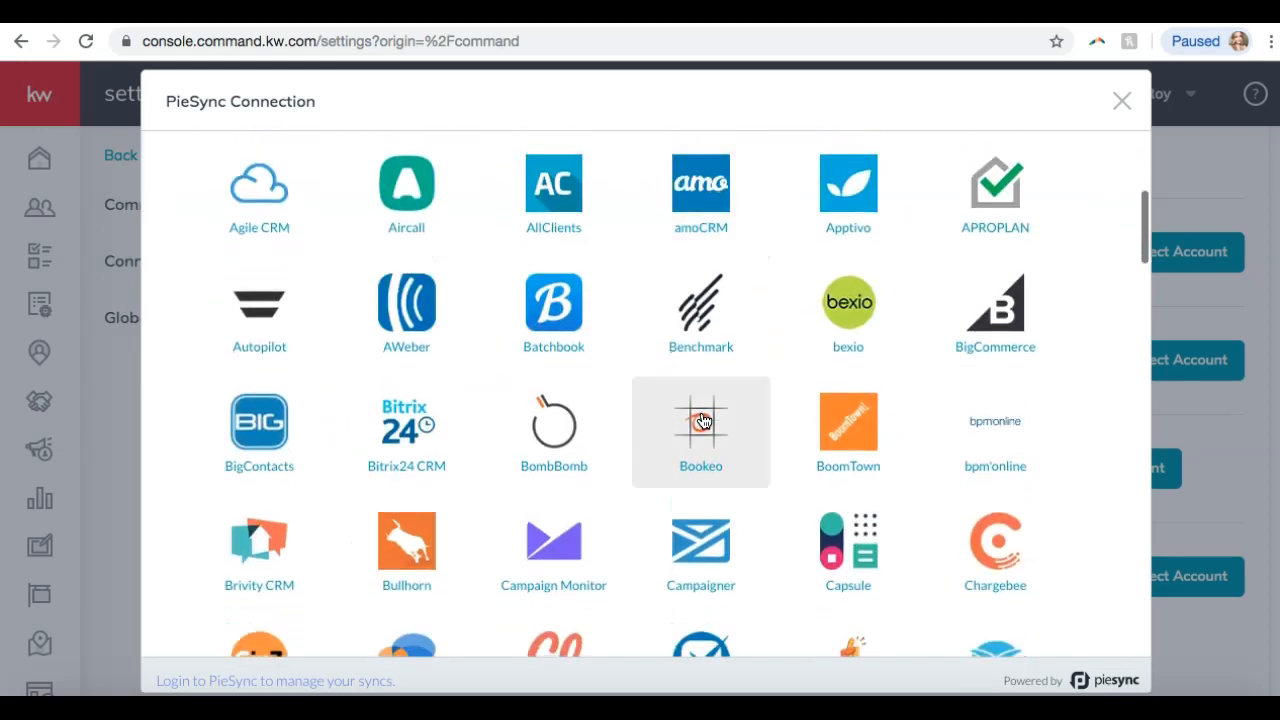
{"action": "scroll", "coordinate": [703, 420], "scroll_direction": "down", "scroll_amount": 8}
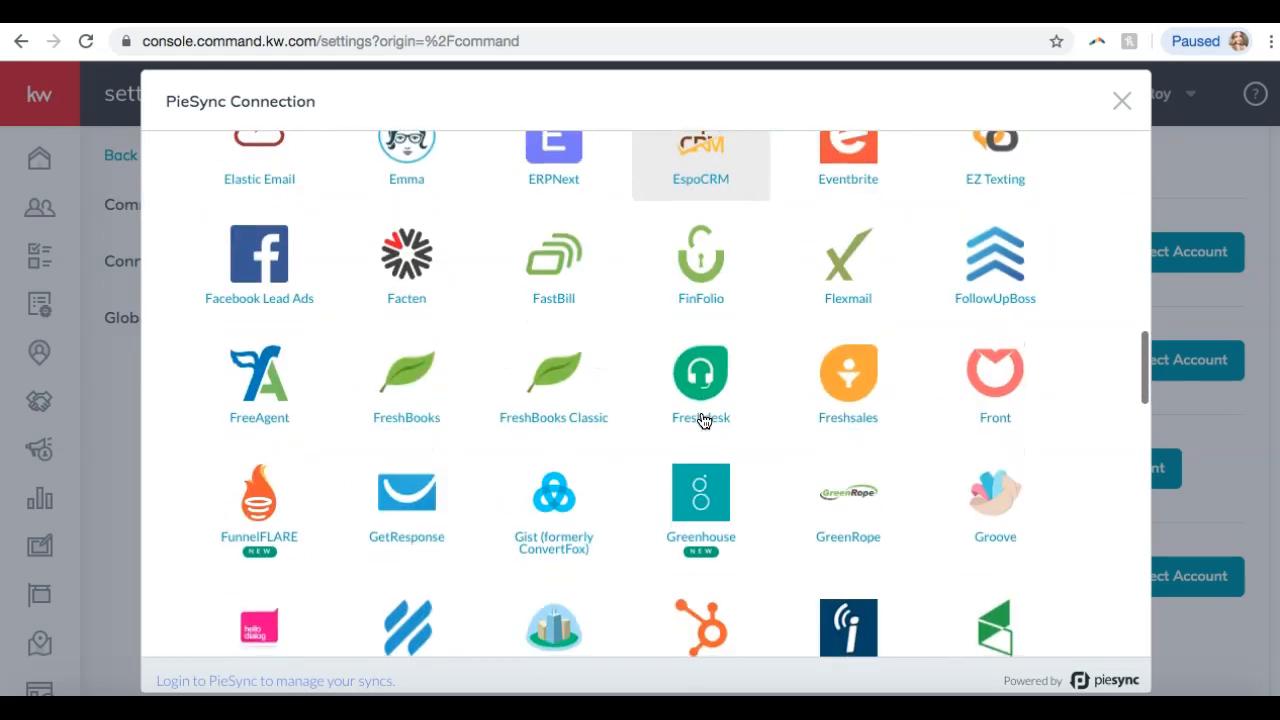
{"action": "left_click", "coordinate": [700, 432]}
{"action": "scroll", "coordinate": [700, 432], "scroll_direction": "down", "scroll_amount": 2}
{"action": "scroll", "coordinate": [700, 432], "scroll_direction": "up", "scroll_amount": 15}
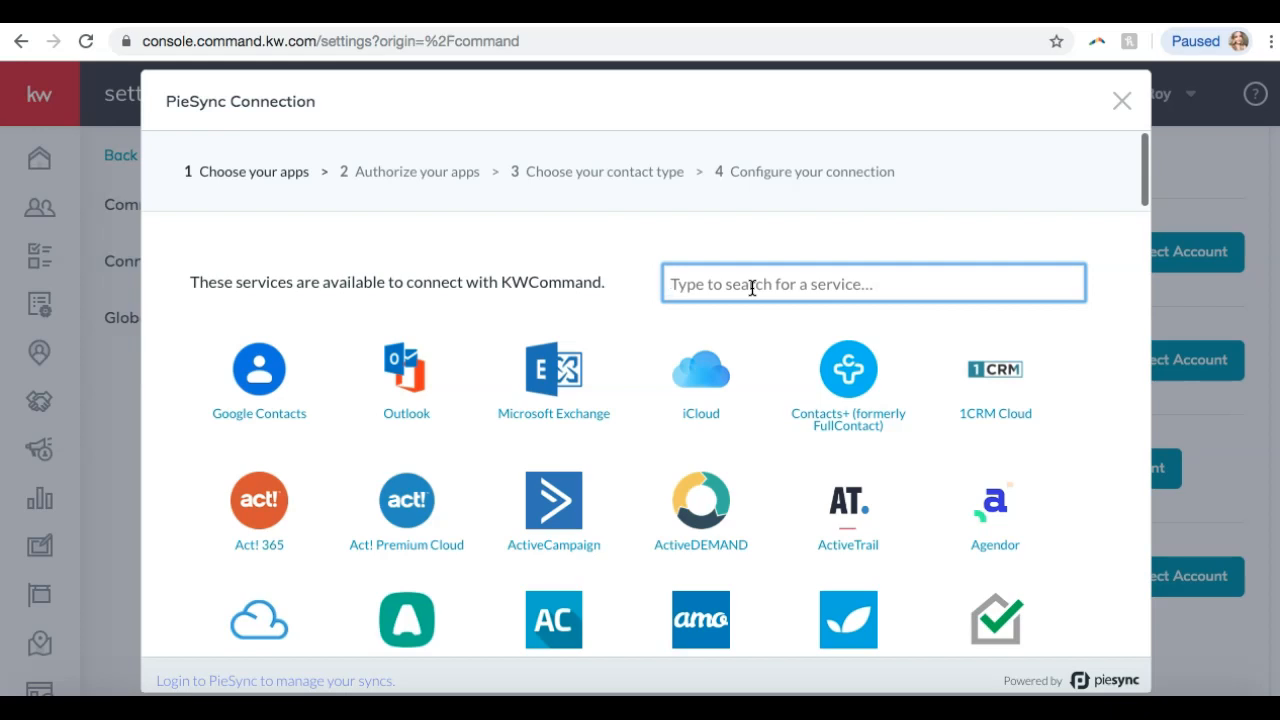
{"action": "scroll", "coordinate": [610, 316], "scroll_direction": "down", "scroll_amount": 6}
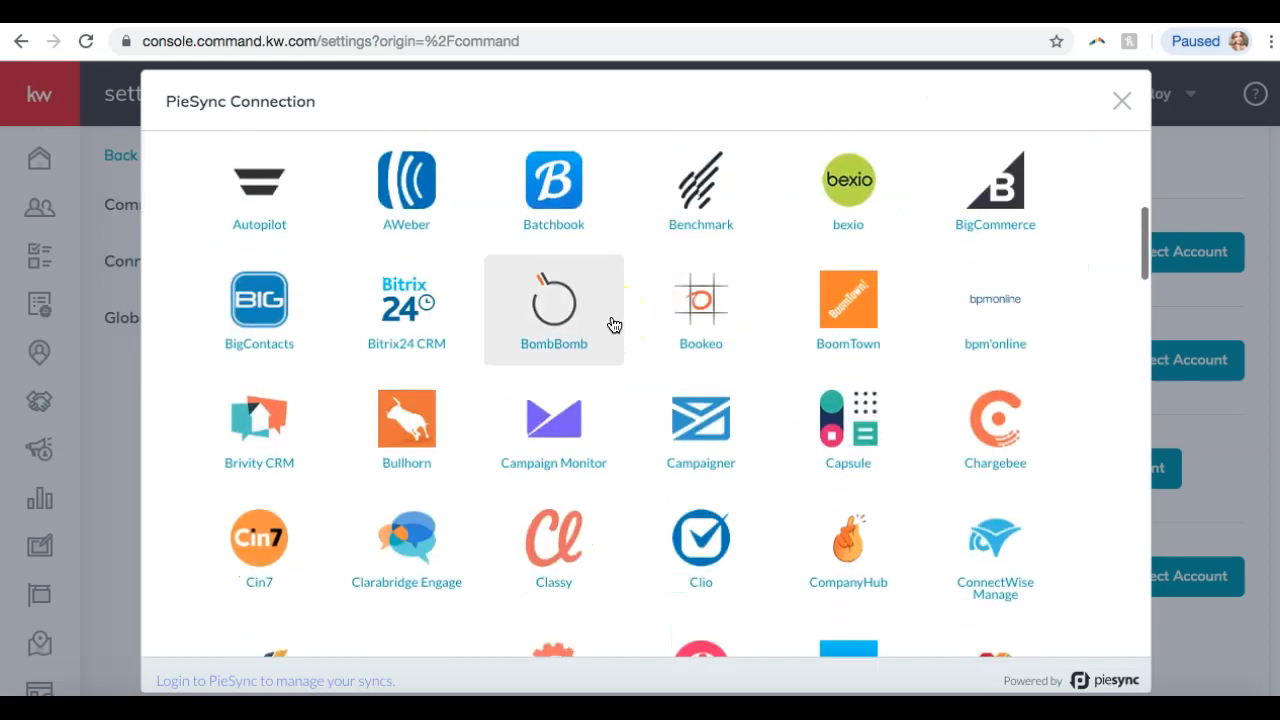
{"action": "scroll", "coordinate": [483, 407], "scroll_direction": "up", "scroll_amount": 1}
{"action": "scroll", "coordinate": [483, 407], "scroll_direction": "up", "scroll_amount": 5}
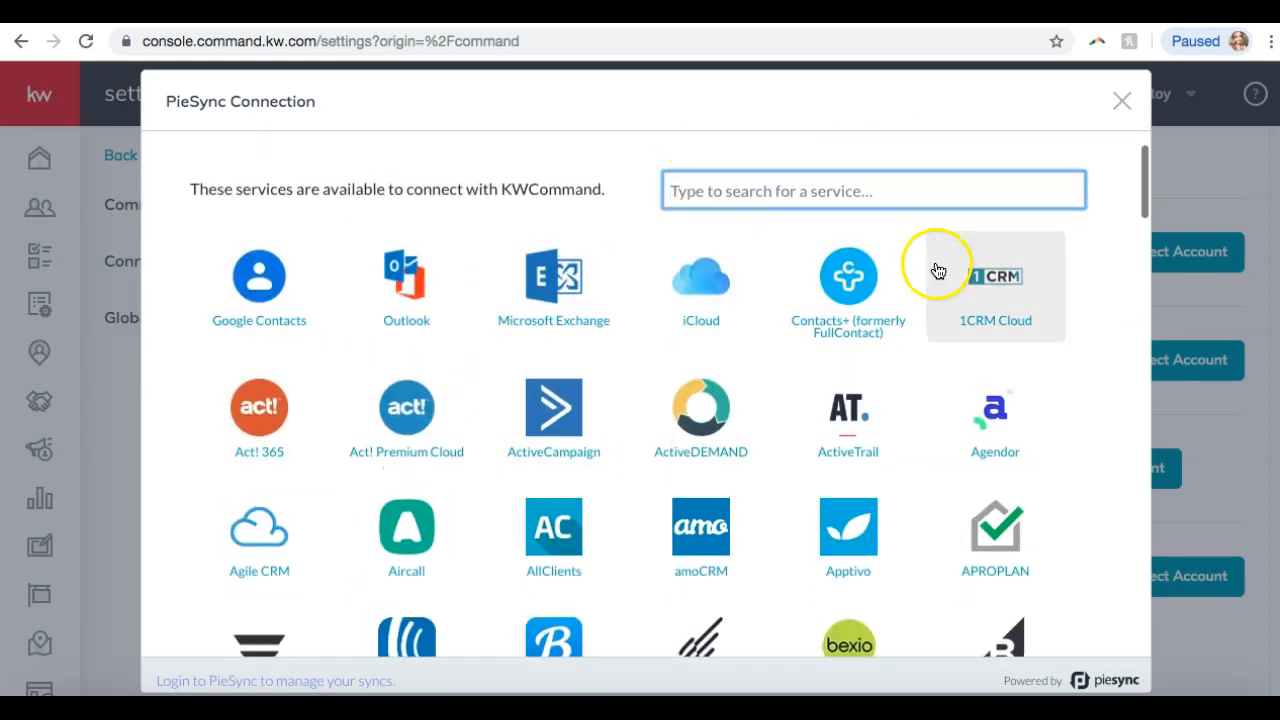
{"action": "left_click", "coordinate": [1123, 116]}
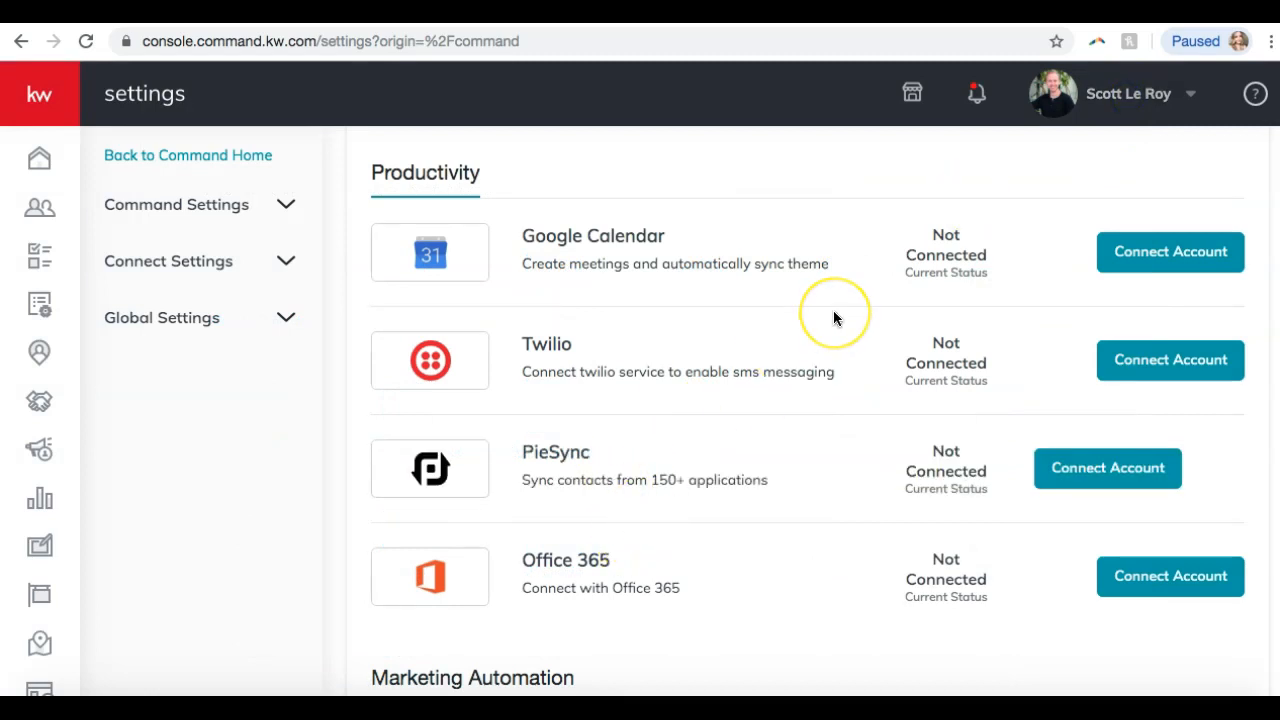
{"action": "scroll", "coordinate": [834, 318], "scroll_direction": "down", "scroll_amount": 4}
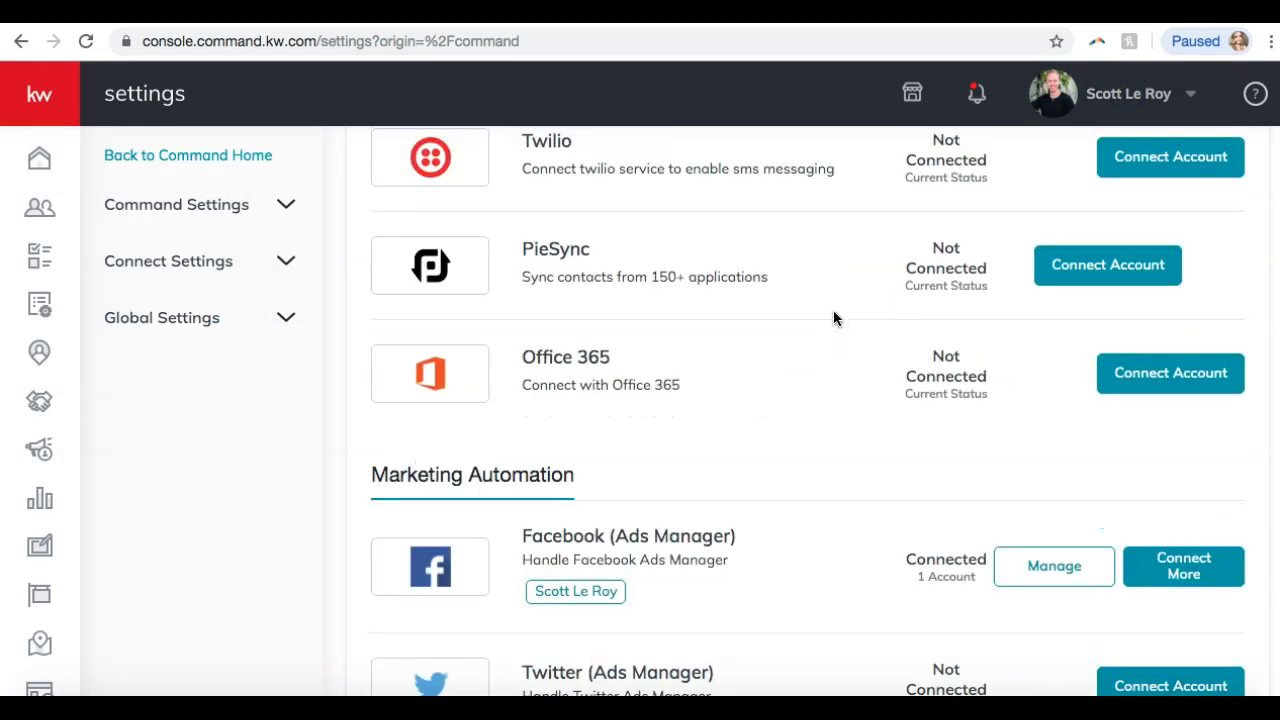
{"action": "scroll", "coordinate": [834, 318], "scroll_direction": "up", "scroll_amount": 1}
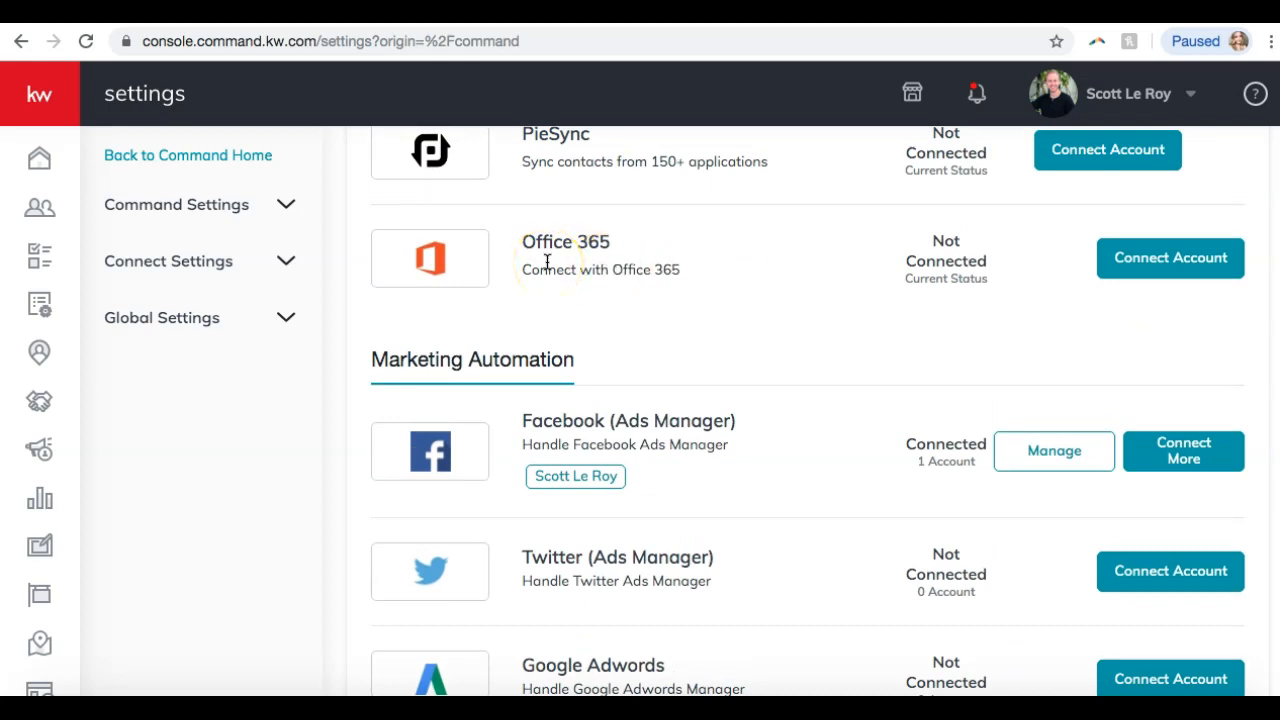
{"action": "scroll", "coordinate": [659, 271], "scroll_direction": "down", "scroll_amount": 1}
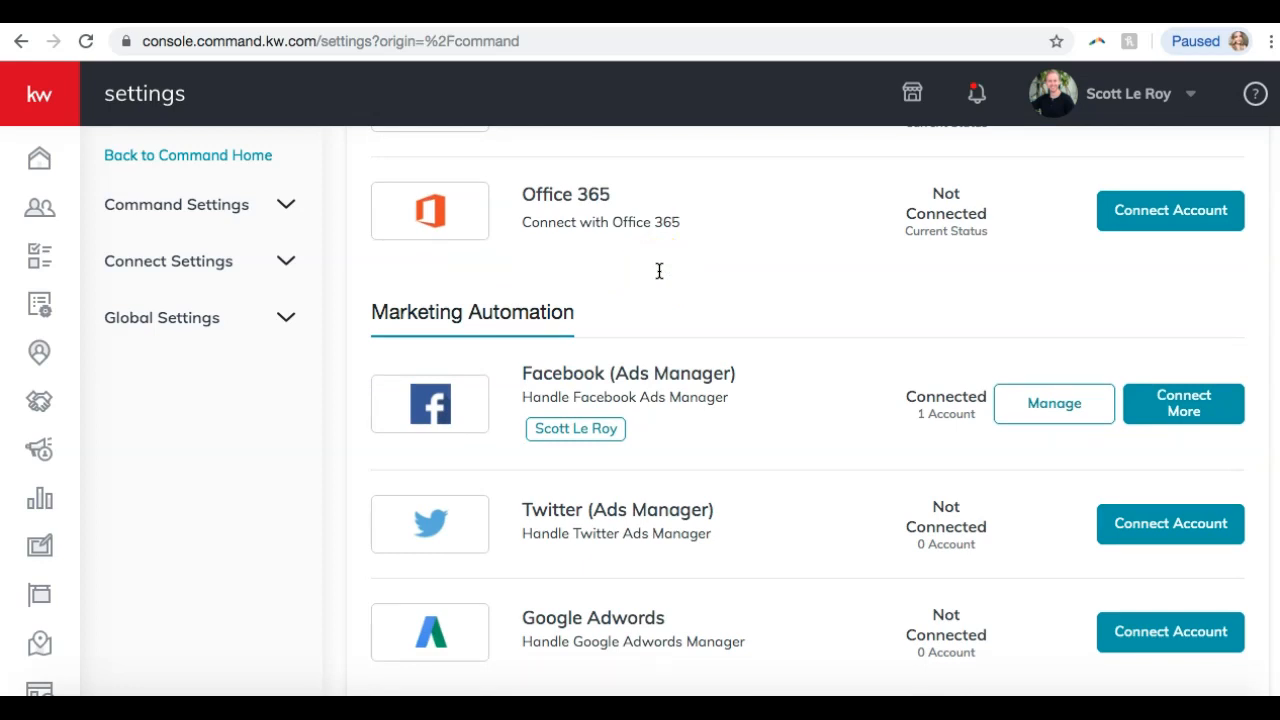
{"action": "scroll", "coordinate": [659, 271], "scroll_direction": "up", "scroll_amount": 10}
{"action": "scroll", "coordinate": [658, 252], "scroll_direction": "up", "scroll_amount": 8}
{"action": "scroll", "coordinate": [658, 252], "scroll_direction": "down", "scroll_amount": 20}
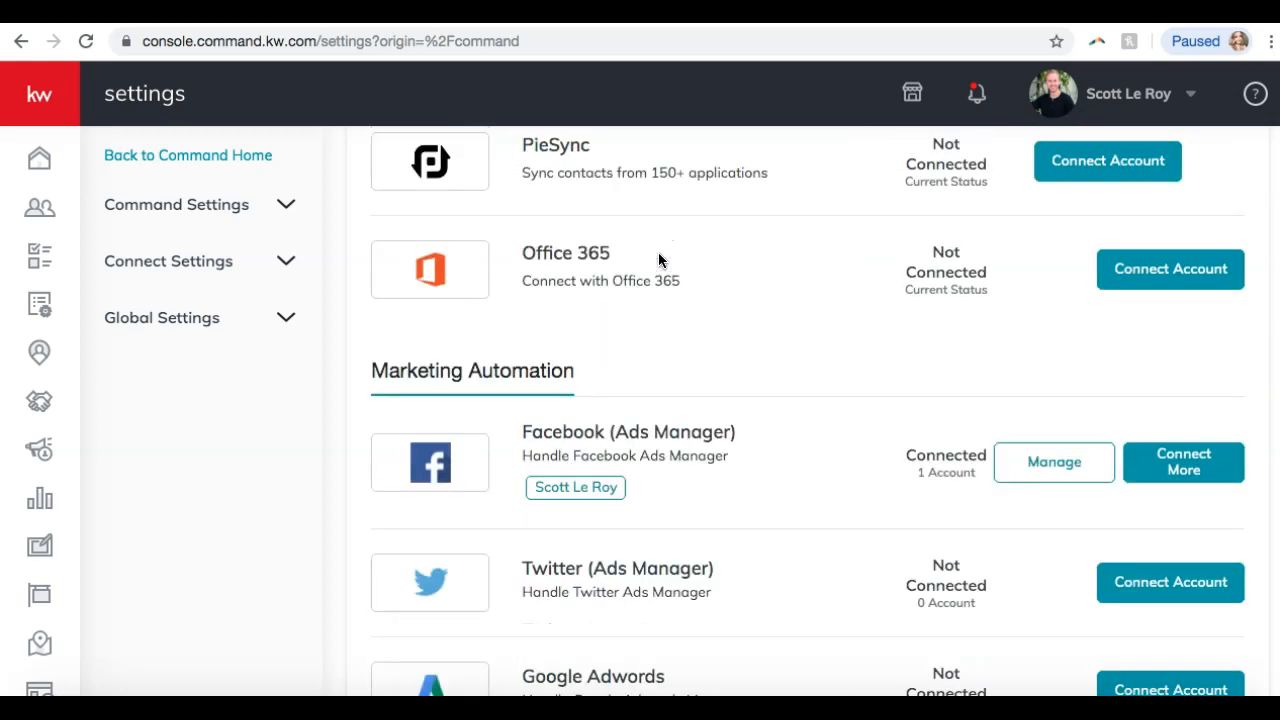
{"action": "scroll", "coordinate": [658, 252], "scroll_direction": "down", "scroll_amount": 4}
{"action": "scroll", "coordinate": [658, 252], "scroll_direction": "up", "scroll_amount": 15}
{"action": "scroll", "coordinate": [658, 257], "scroll_direction": "up", "scroll_amount": 6}
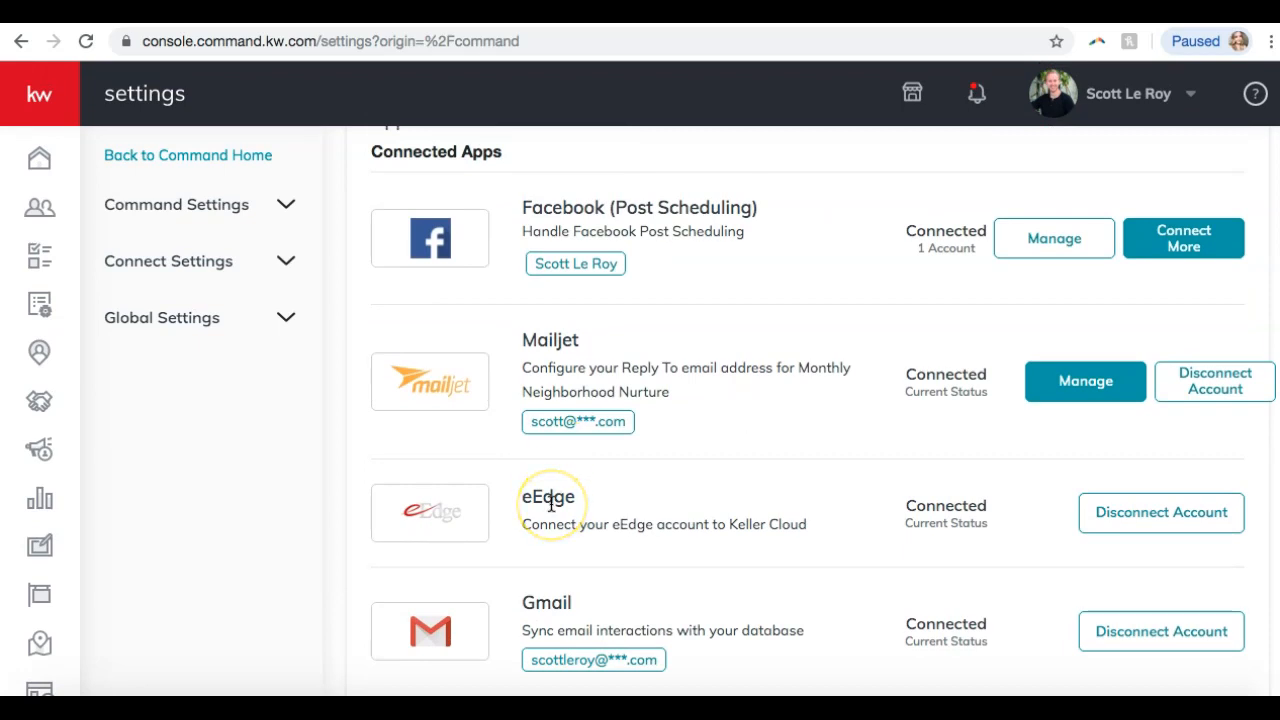
{"action": "scroll", "coordinate": [551, 505], "scroll_direction": "up", "scroll_amount": 4}
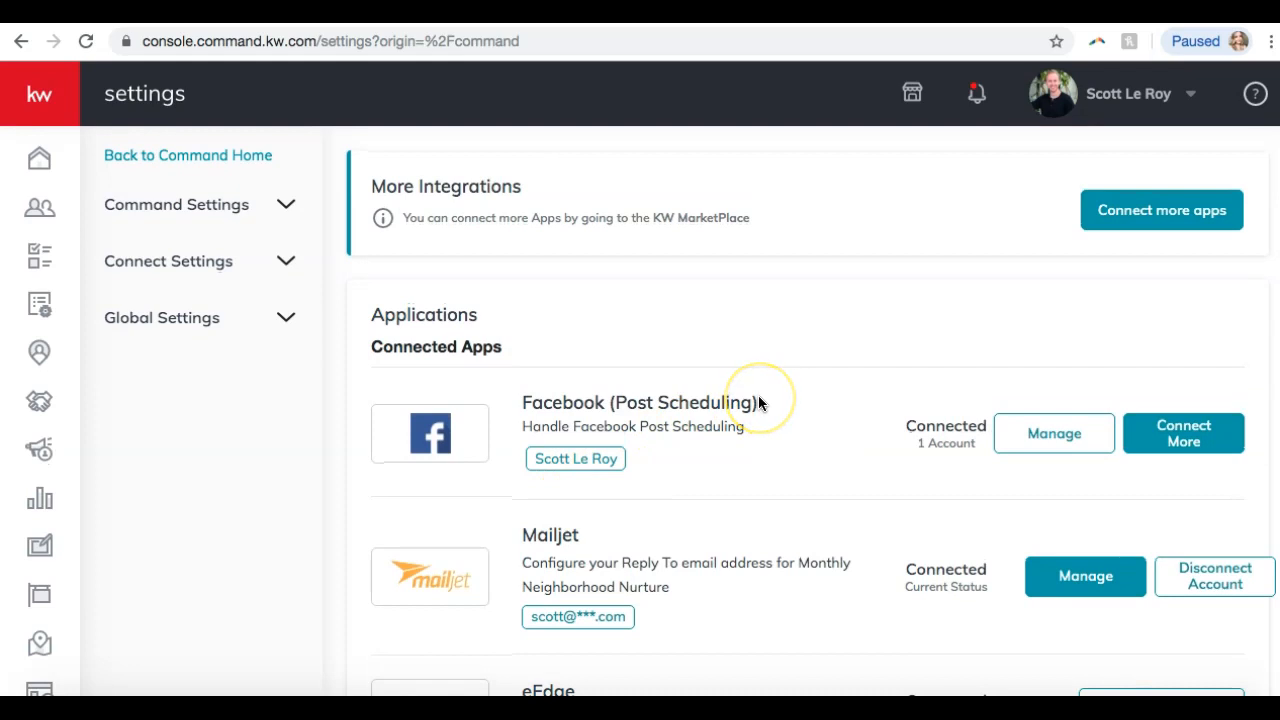
{"action": "scroll", "coordinate": [726, 389], "scroll_direction": "down", "scroll_amount": 3}
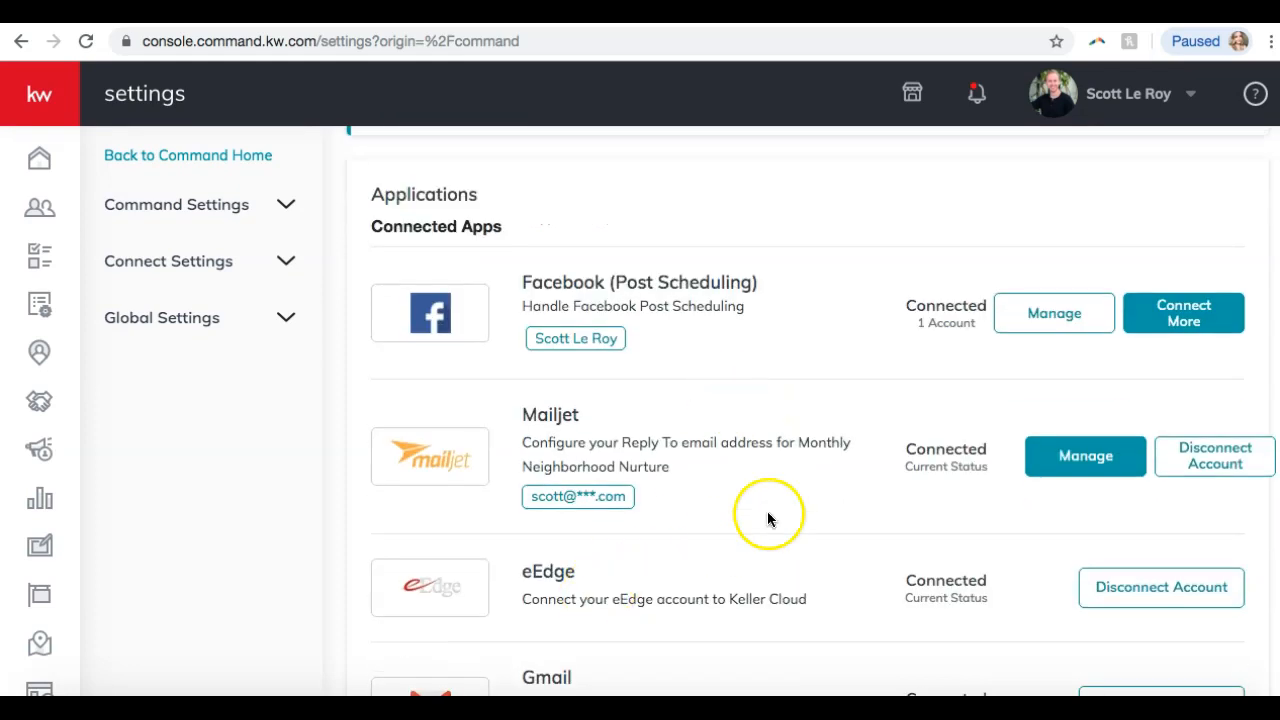
{"action": "scroll", "coordinate": [780, 490], "scroll_direction": "up", "scroll_amount": 3}
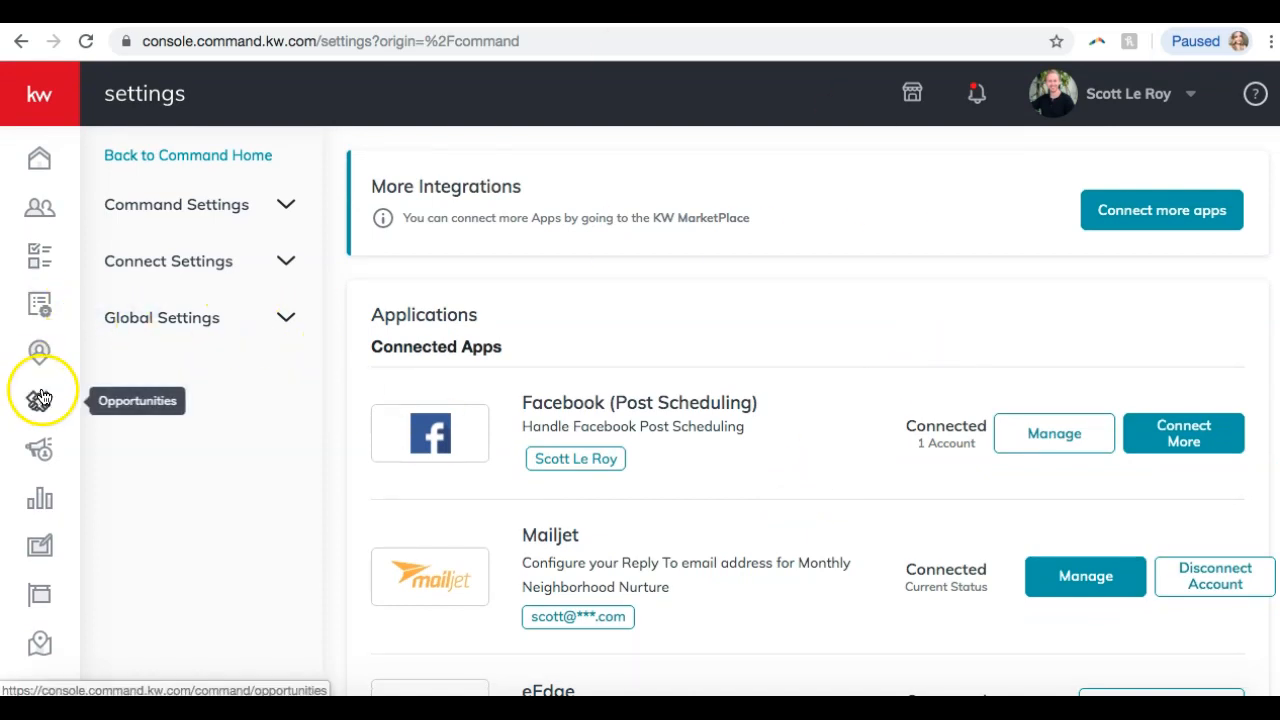
Open the 13-contact Contacts list and drag the Last Visited column further right.
{"action": "left_click", "coordinate": [45, 216]}
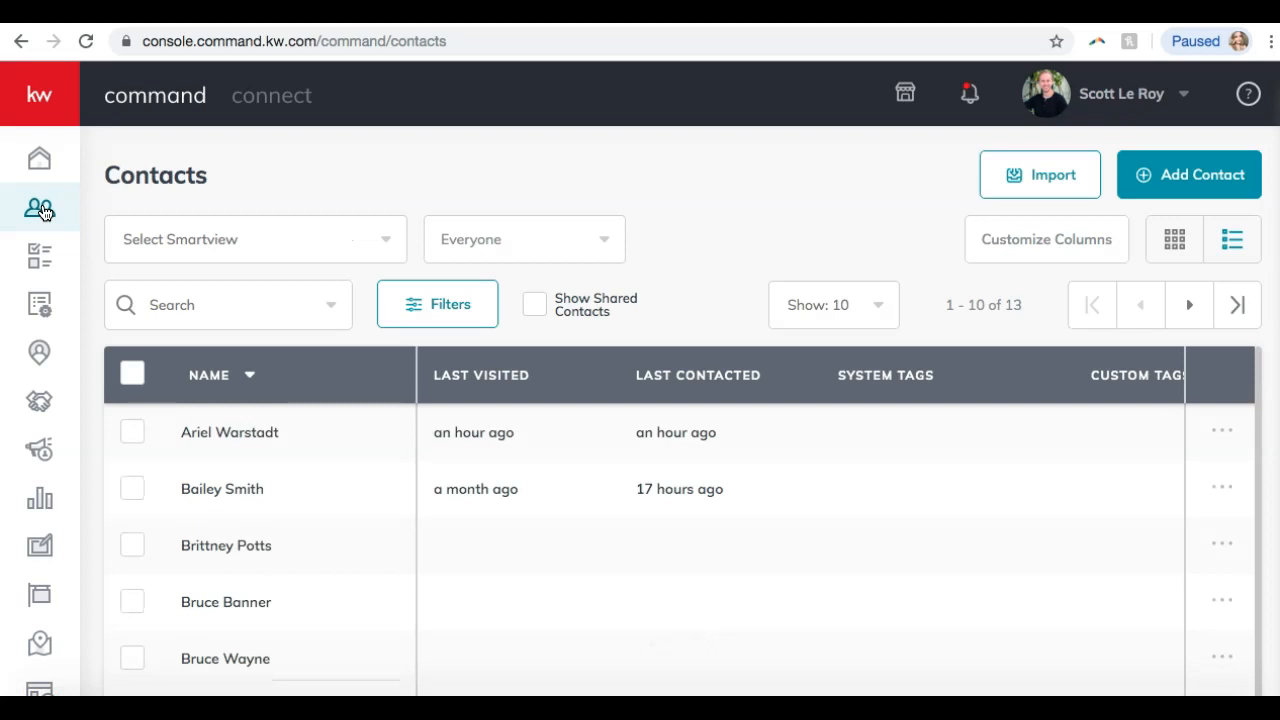
{"action": "scroll", "coordinate": [43, 212], "scroll_direction": "down", "scroll_amount": 3}
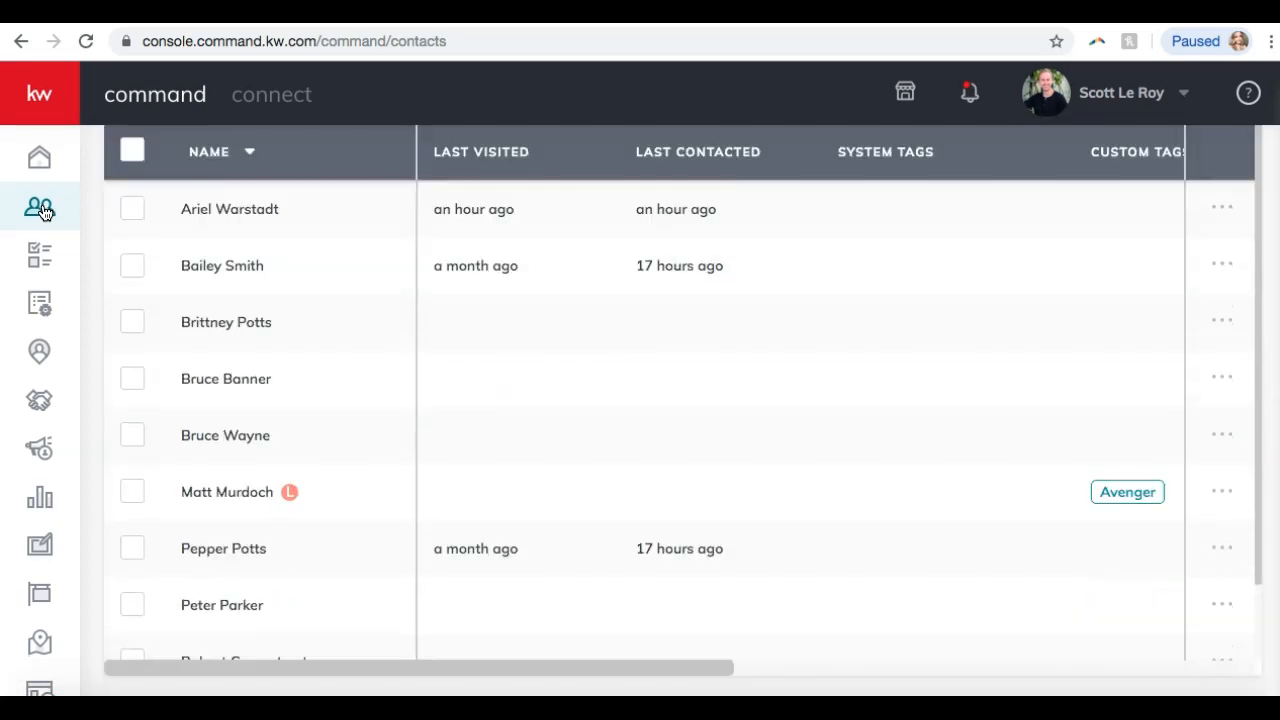
{"action": "scroll", "coordinate": [253, 400], "scroll_direction": "down", "scroll_amount": 1}
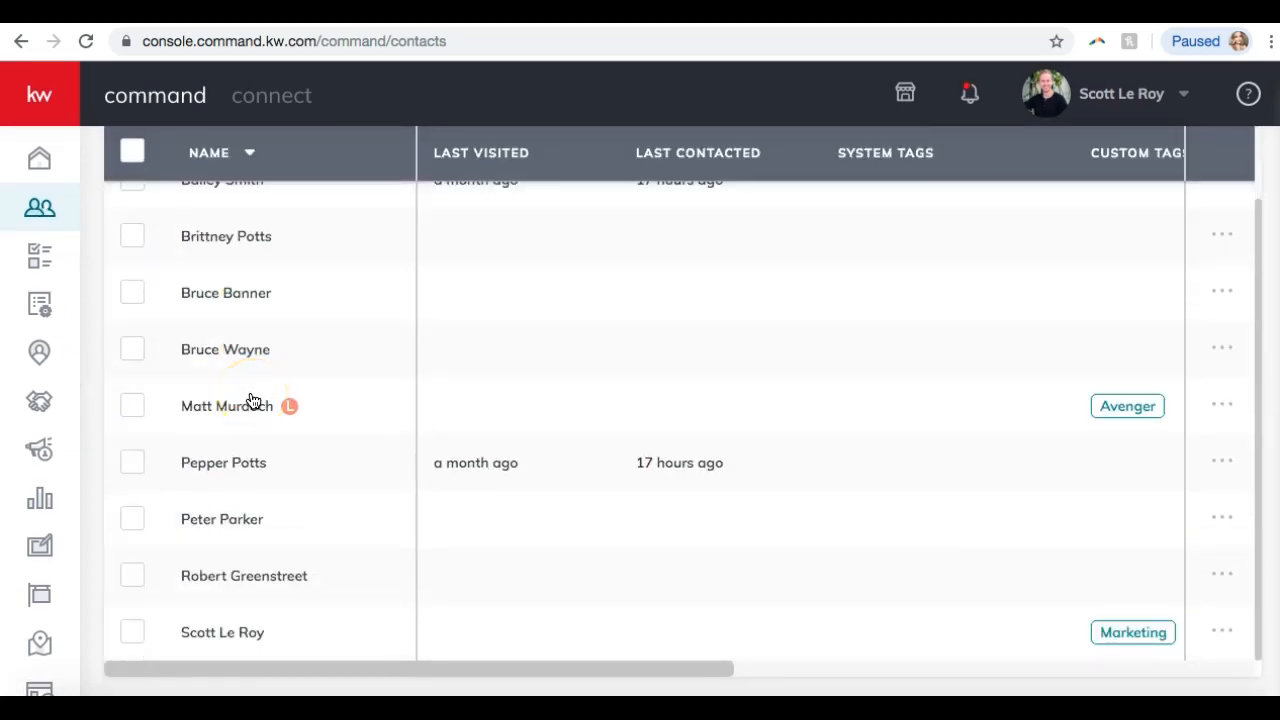
{"action": "scroll", "coordinate": [253, 400], "scroll_direction": "up", "scroll_amount": 1}
{"action": "scroll", "coordinate": [252, 401], "scroll_direction": "down", "scroll_amount": 2}
{"action": "scroll", "coordinate": [275, 336], "scroll_direction": "up", "scroll_amount": 2}
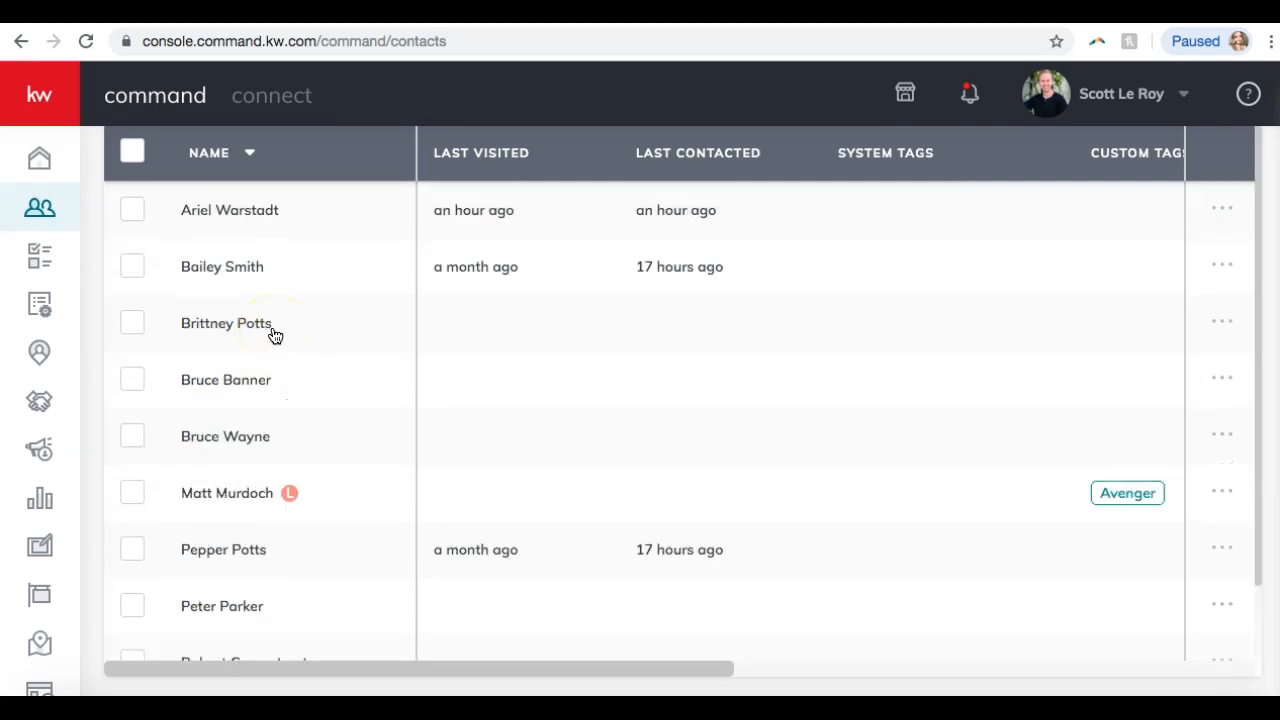
{"action": "scroll", "coordinate": [275, 336], "scroll_direction": "up", "scroll_amount": 2}
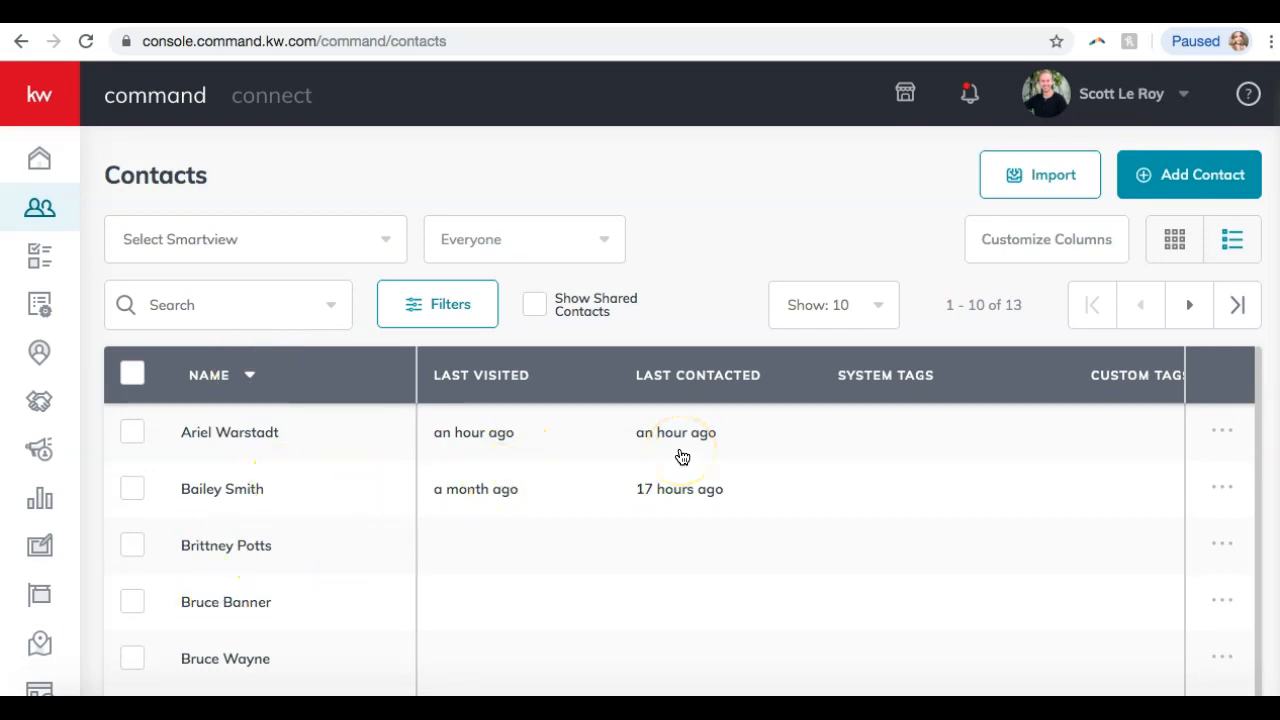
{"action": "left_click_drag", "start_coordinate": [505, 393], "coordinate": [723, 393]}
{"action": "scroll", "coordinate": [723, 393], "scroll_direction": "right", "scroll_amount": 10}
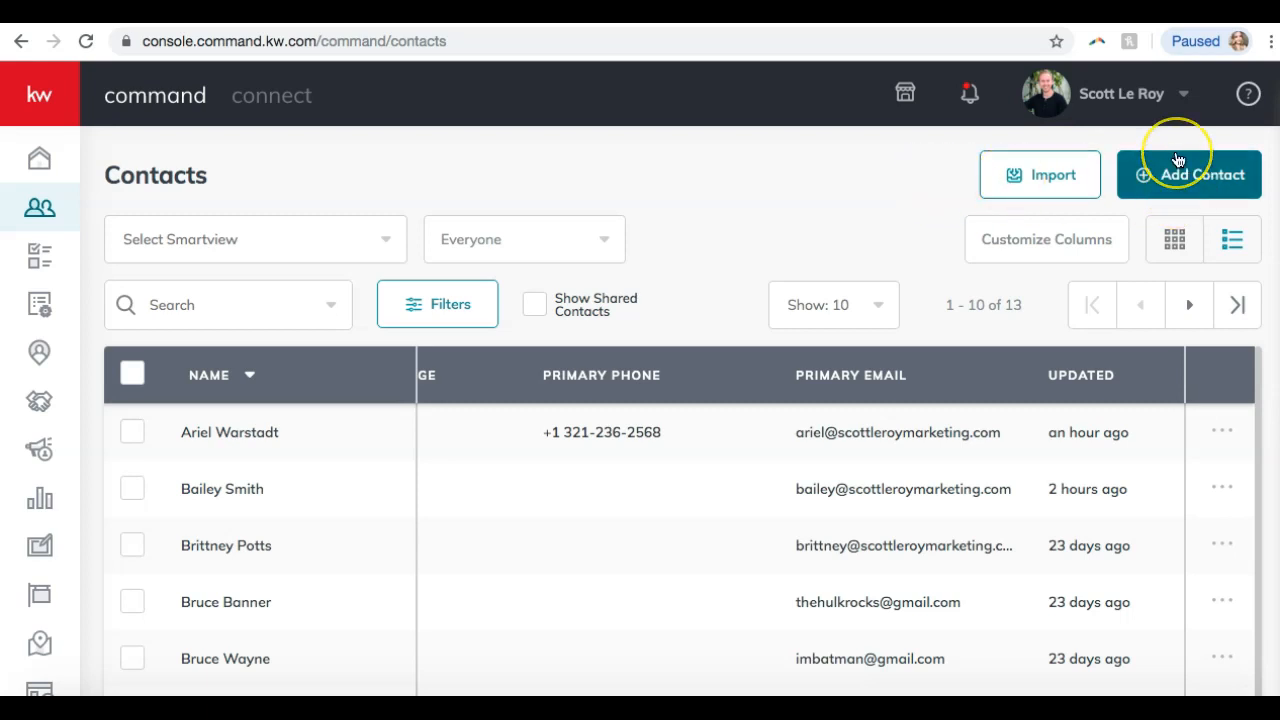
Start a new contact in Add to Contacts and enter the contact's full name.
{"action": "left_click", "coordinate": [1141, 186]}
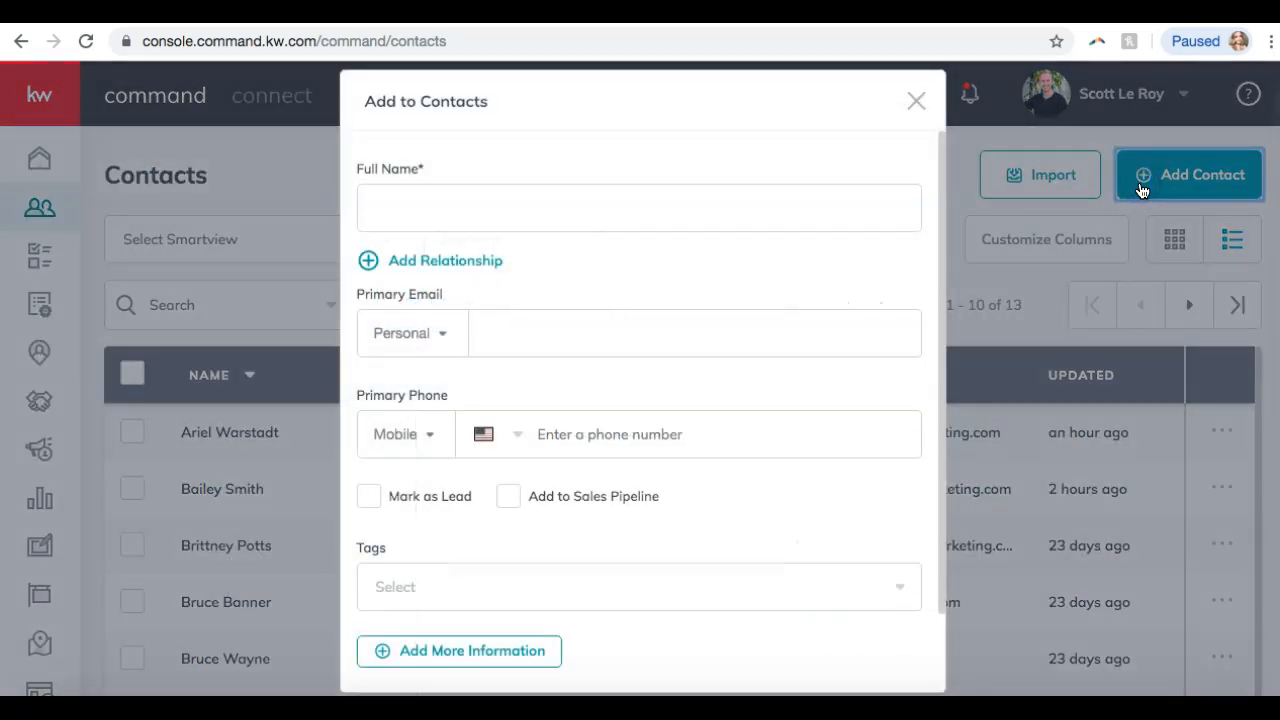
{"action": "left_click", "coordinate": [734, 237]}
{"action": "scroll", "coordinate": [734, 237], "scroll_direction": "down", "scroll_amount": 2}
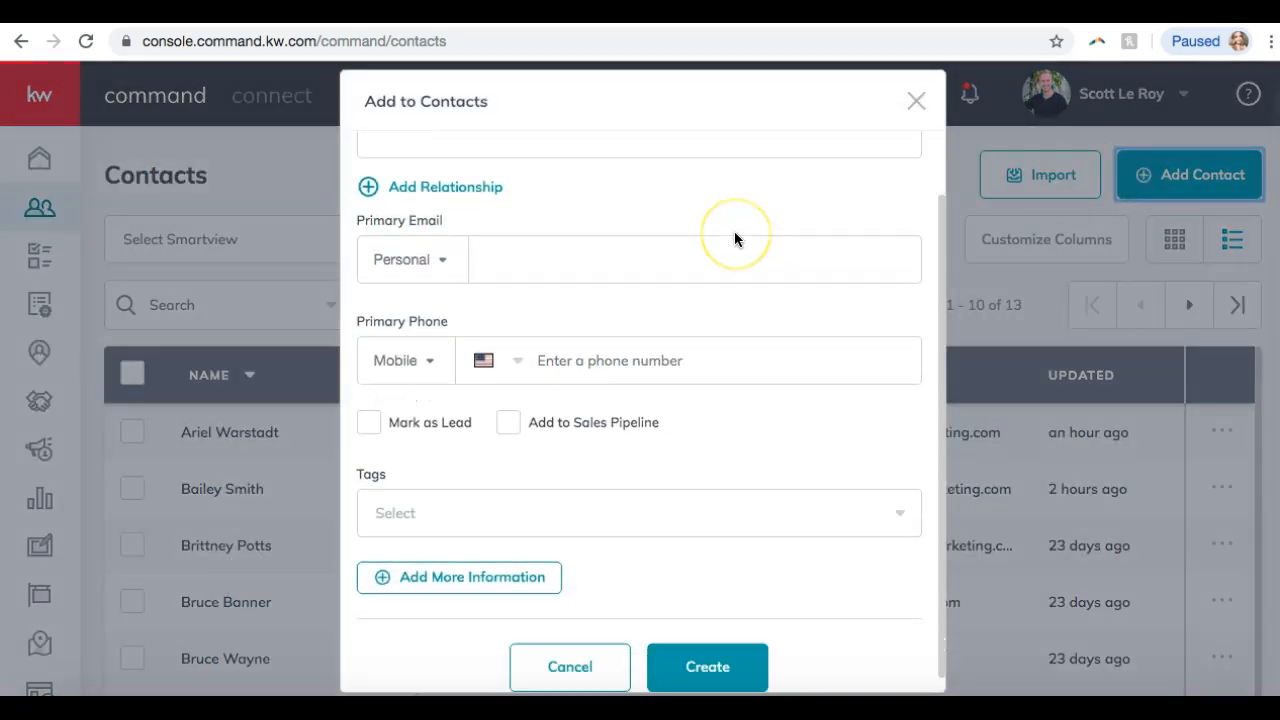
{"action": "scroll", "coordinate": [734, 238], "scroll_direction": "up", "scroll_amount": 2}
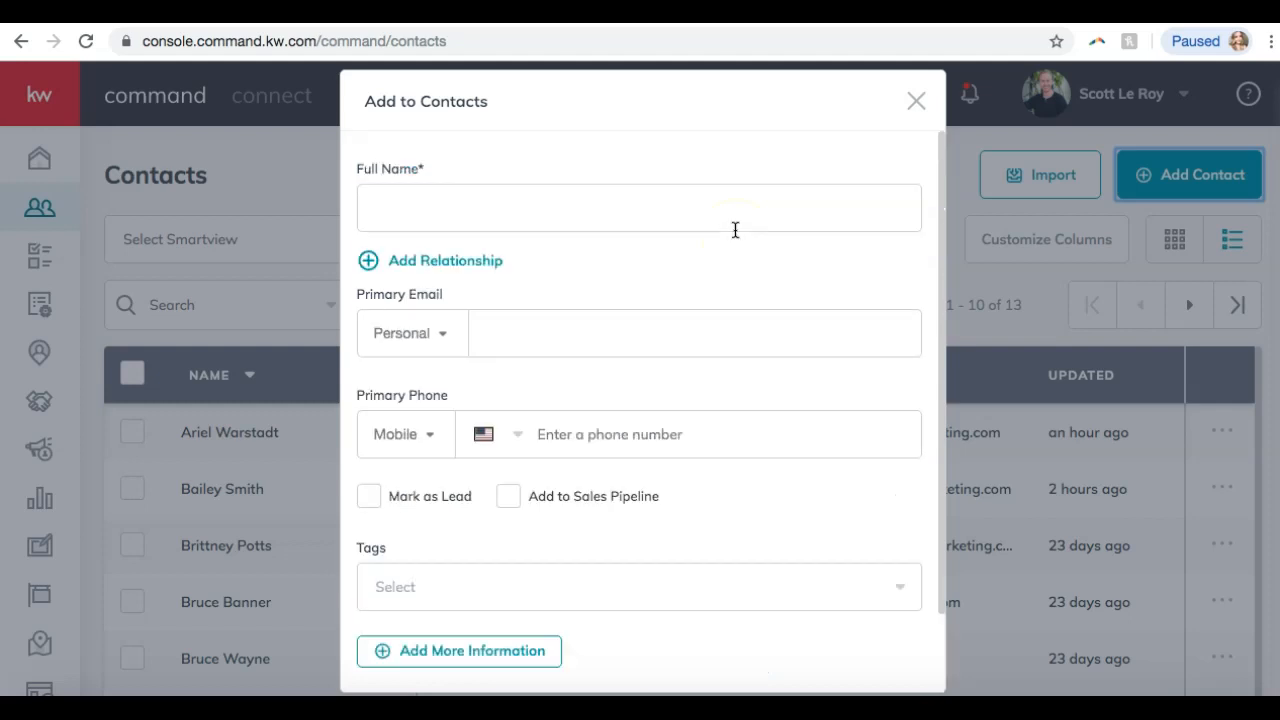
{"action": "left_click", "coordinate": [580, 206]}
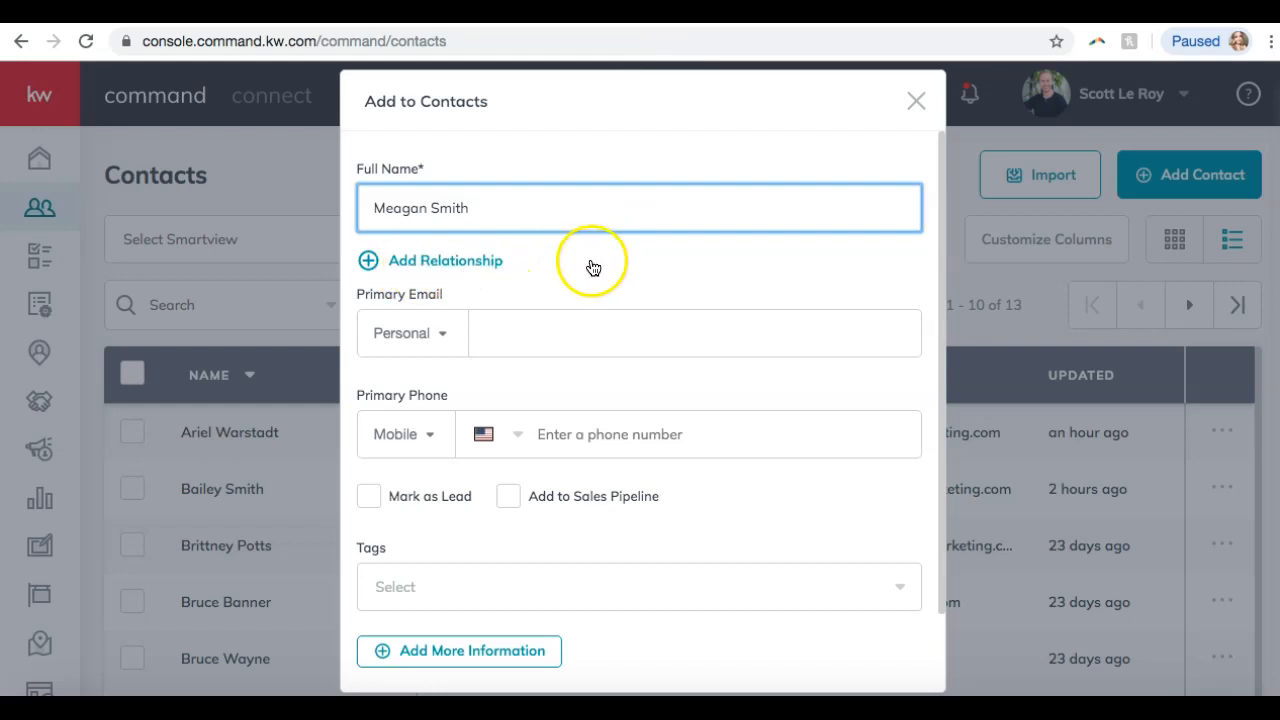
{"action": "scroll", "coordinate": [425, 204], "scroll_direction": "down", "scroll_amount": 2}
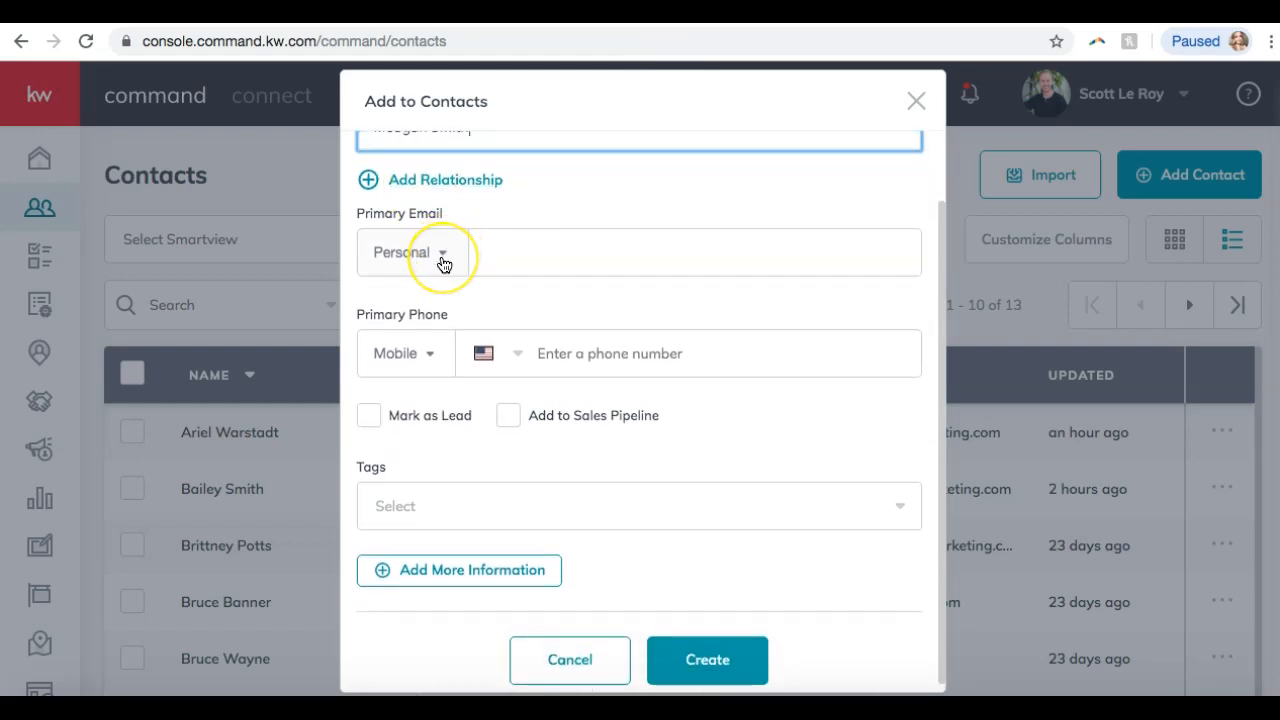
{"action": "scroll", "coordinate": [444, 263], "scroll_direction": "up", "scroll_amount": 2}
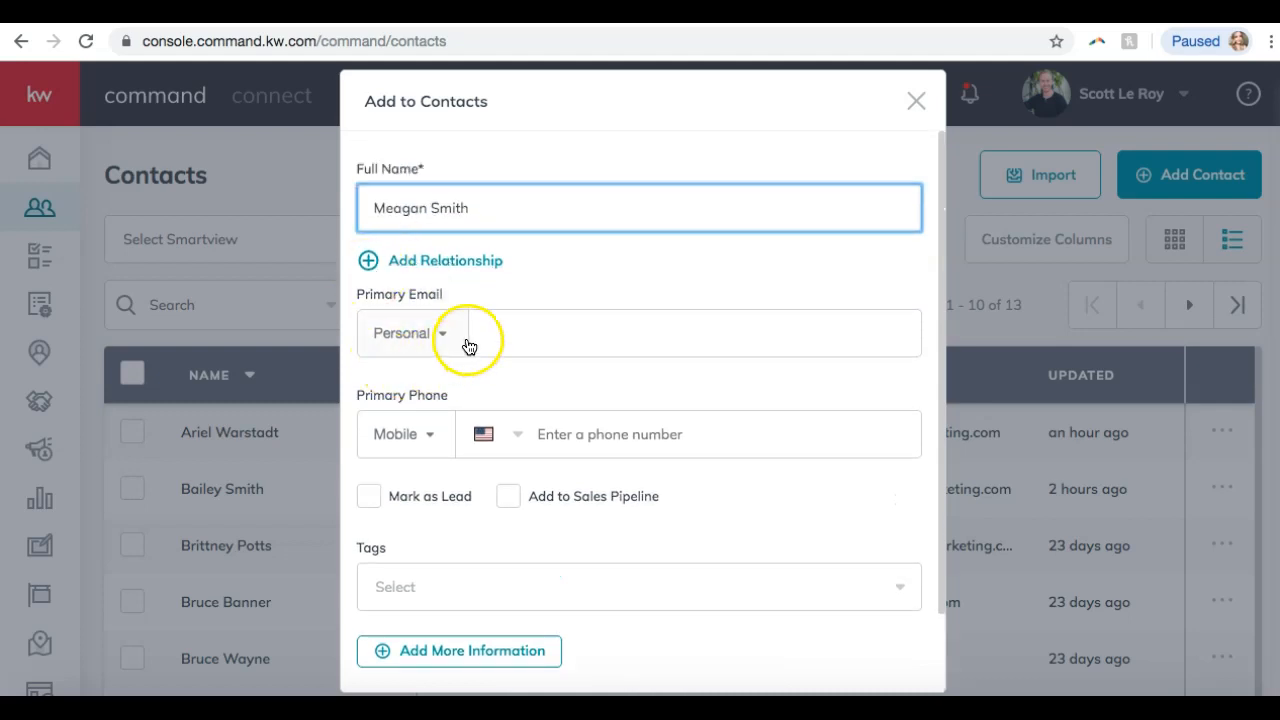
{"action": "scroll", "coordinate": [418, 290], "scroll_direction": "down", "scroll_amount": 1}
Fill in the contact's e-mail address and a Work-type primary phone number.
{"action": "left_click", "coordinate": [546, 301]}
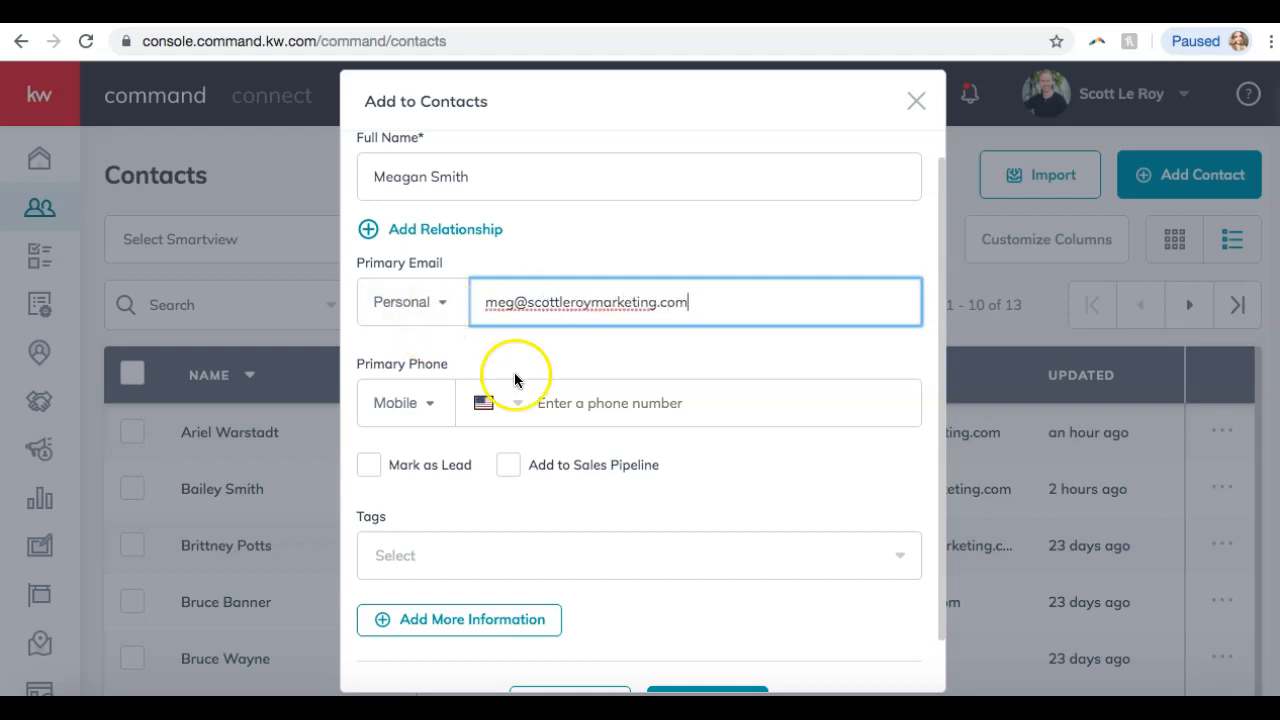
{"action": "left_click", "coordinate": [418, 306]}
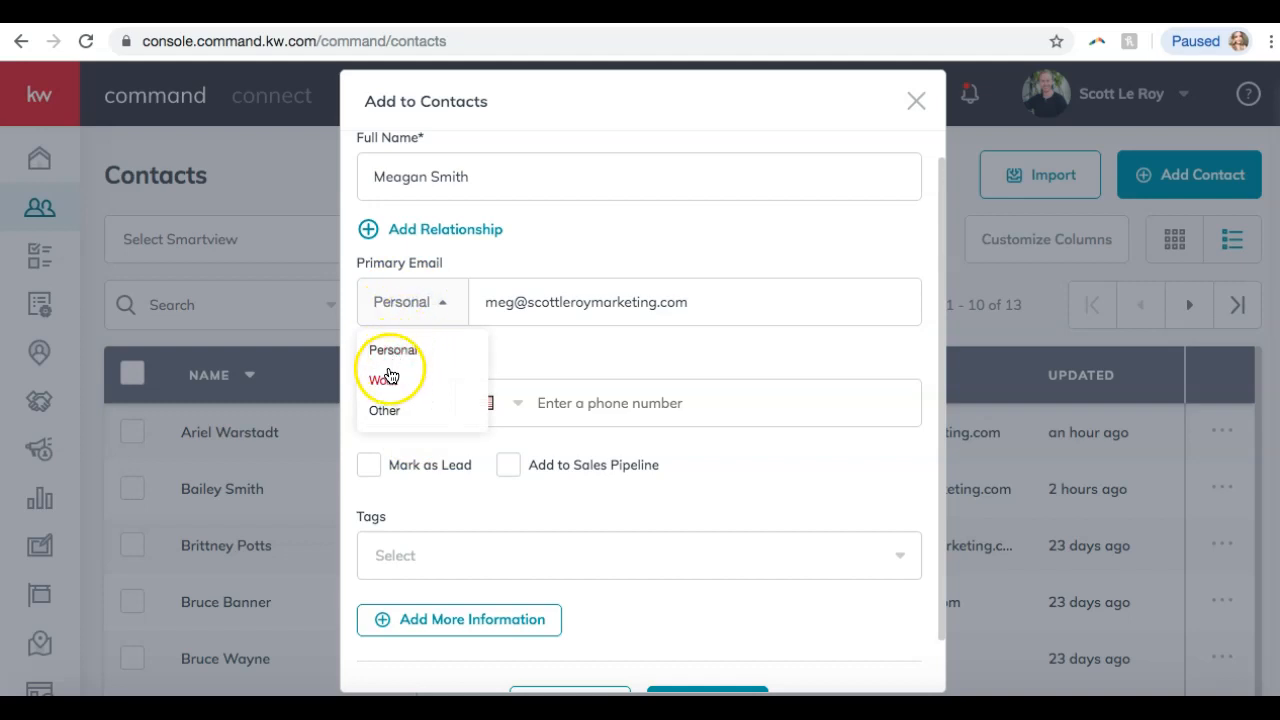
{"action": "left_click", "coordinate": [540, 353]}
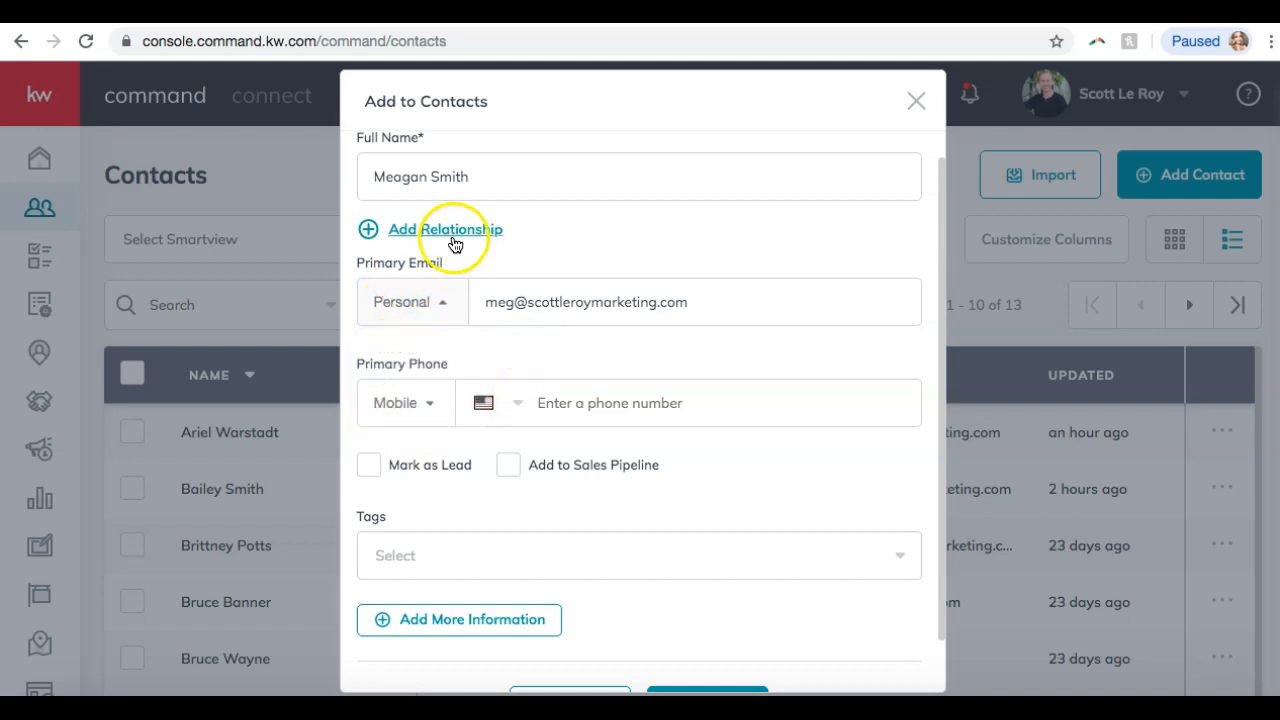
{"action": "left_click", "coordinate": [429, 406]}
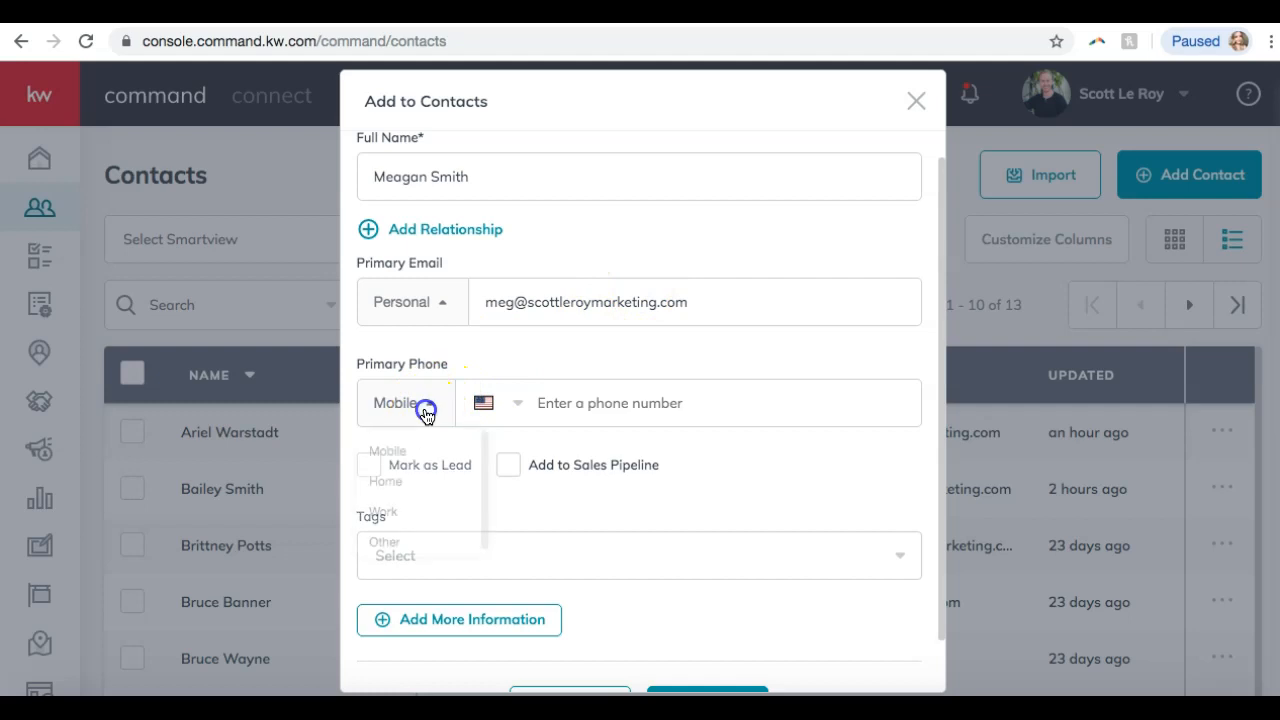
{"action": "left_click", "coordinate": [385, 512]}
{"action": "left_click", "coordinate": [528, 414]}
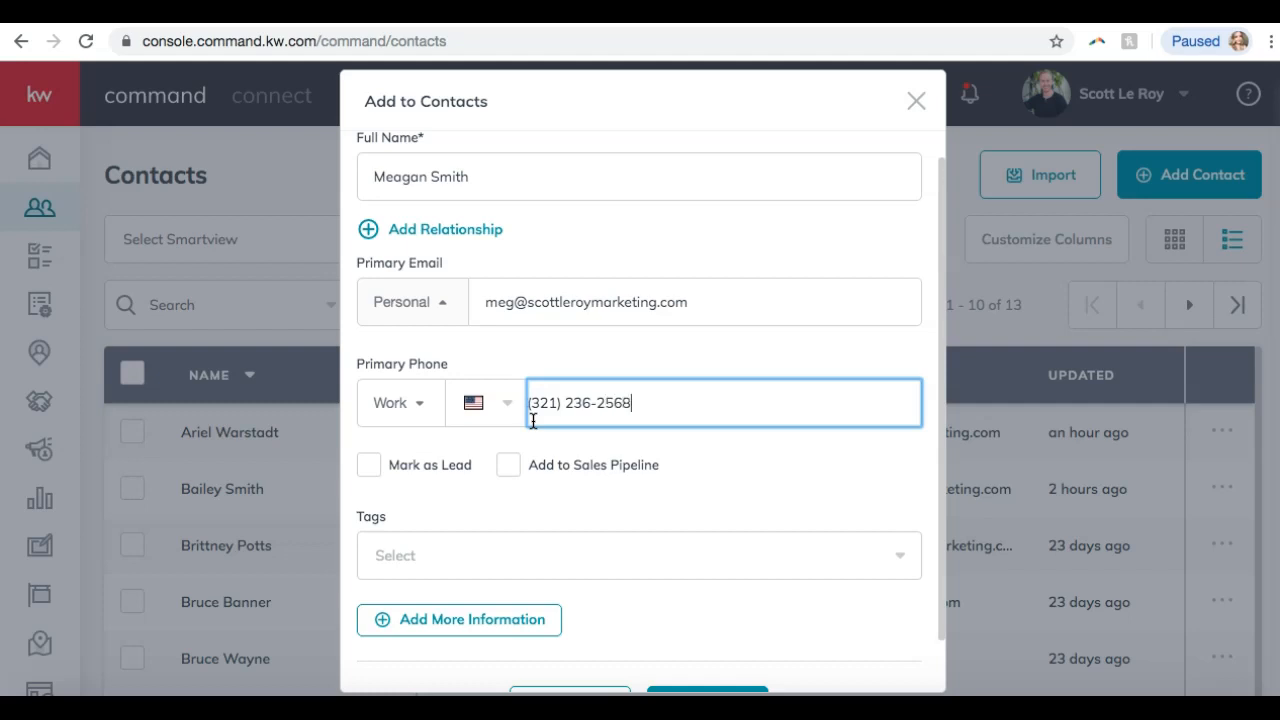
Add a relationship entry, review its relationship types, then remove it again.
{"action": "left_click", "coordinate": [437, 229]}
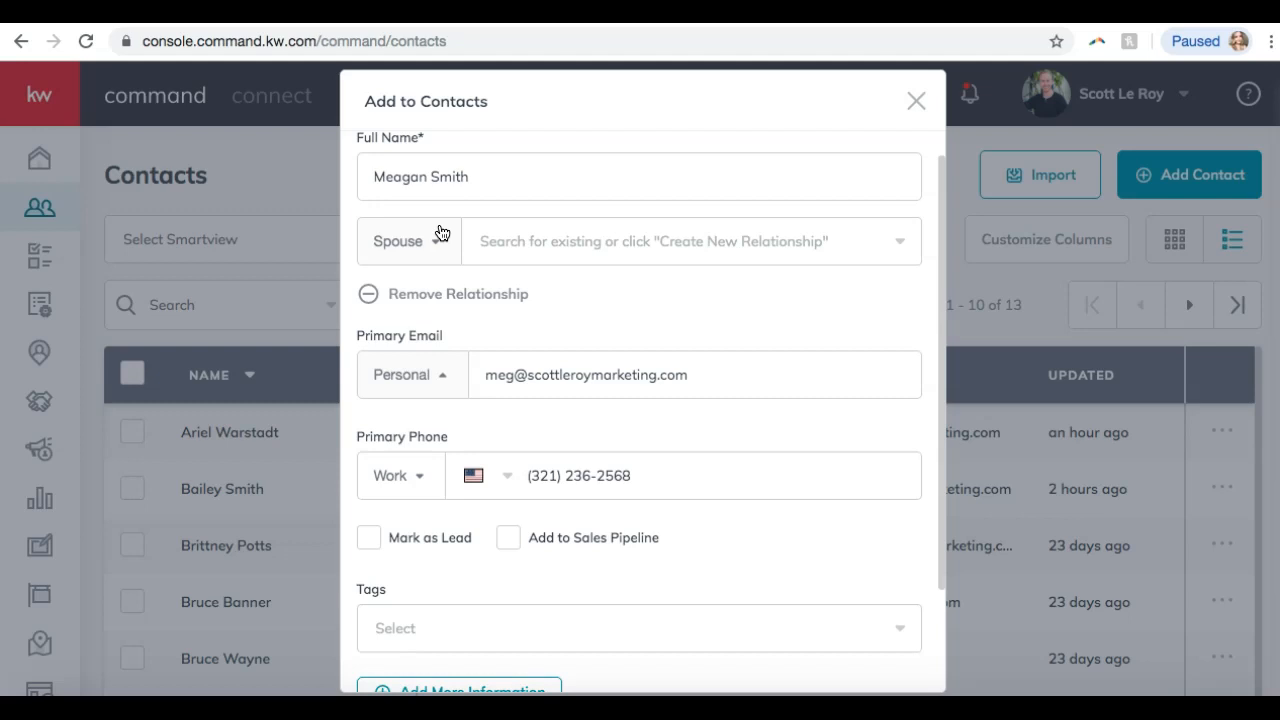
{"action": "left_click", "coordinate": [441, 235]}
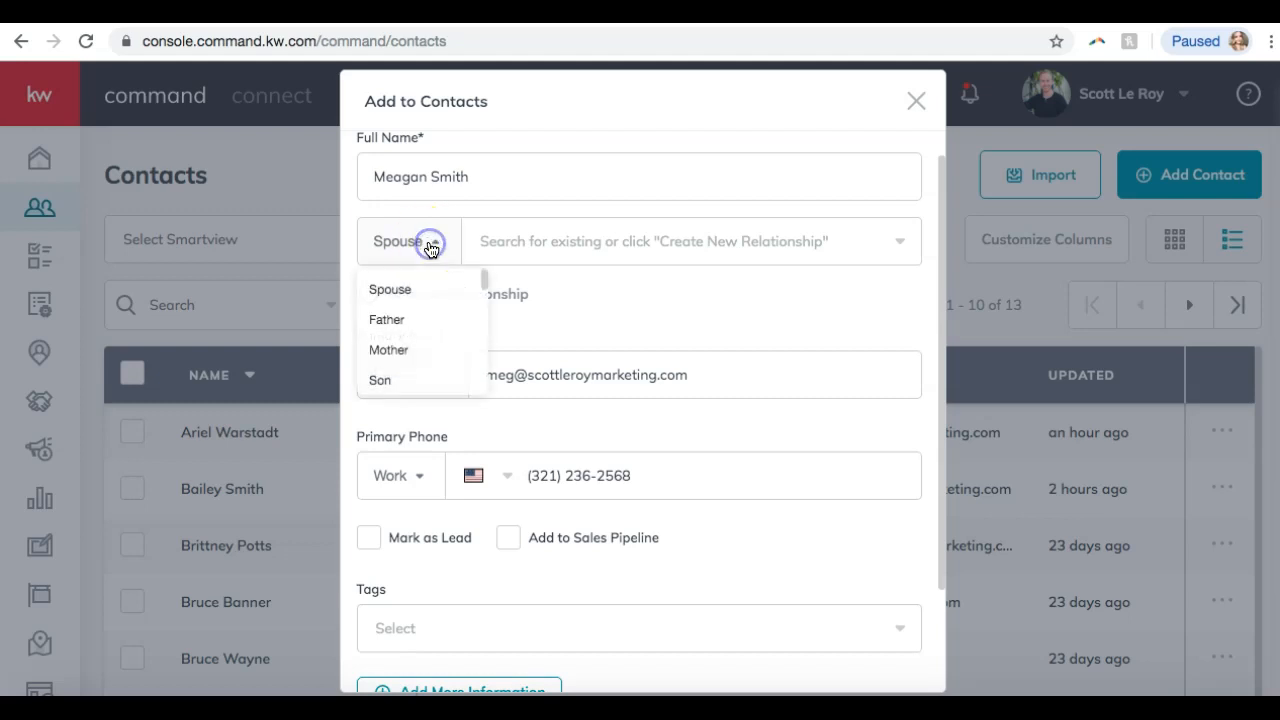
{"action": "scroll", "coordinate": [415, 318], "scroll_direction": "down", "scroll_amount": 2}
{"action": "scroll", "coordinate": [414, 320], "scroll_direction": "down", "scroll_amount": 5}
{"action": "scroll", "coordinate": [414, 320], "scroll_direction": "up", "scroll_amount": 6}
{"action": "left_click", "coordinate": [607, 303]}
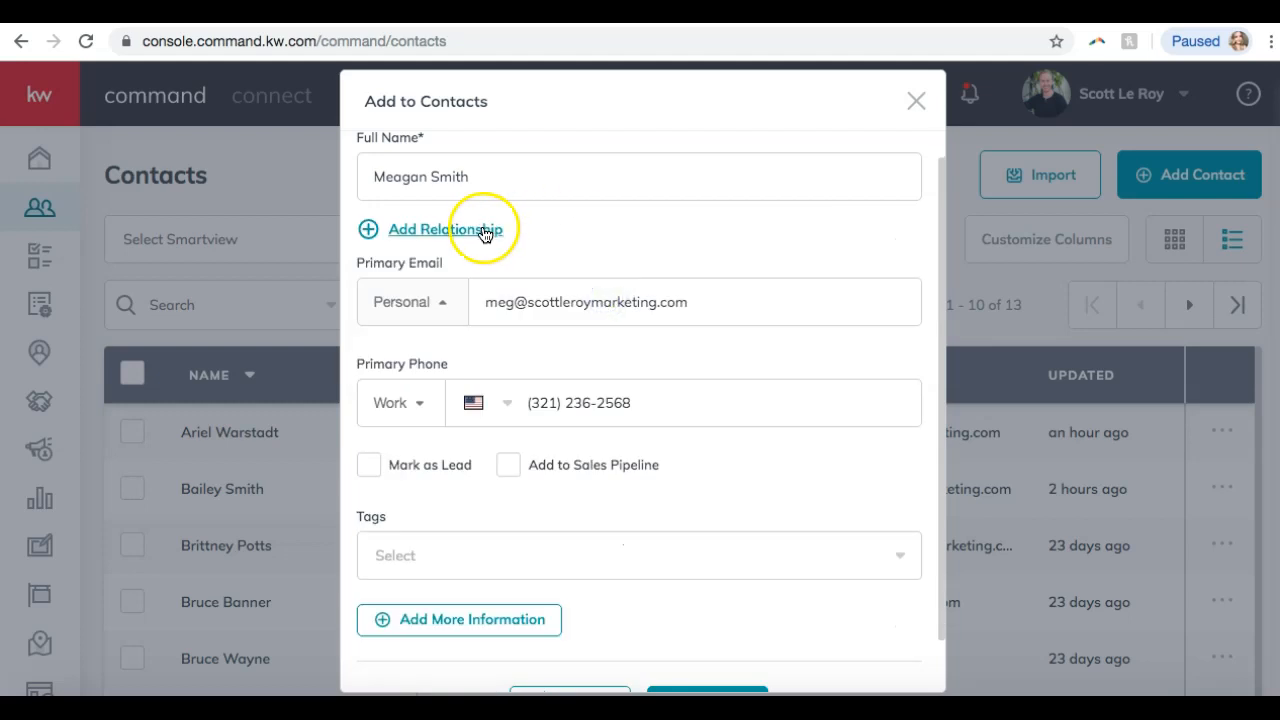
{"action": "scroll", "coordinate": [443, 323], "scroll_direction": "down", "scroll_amount": 2}
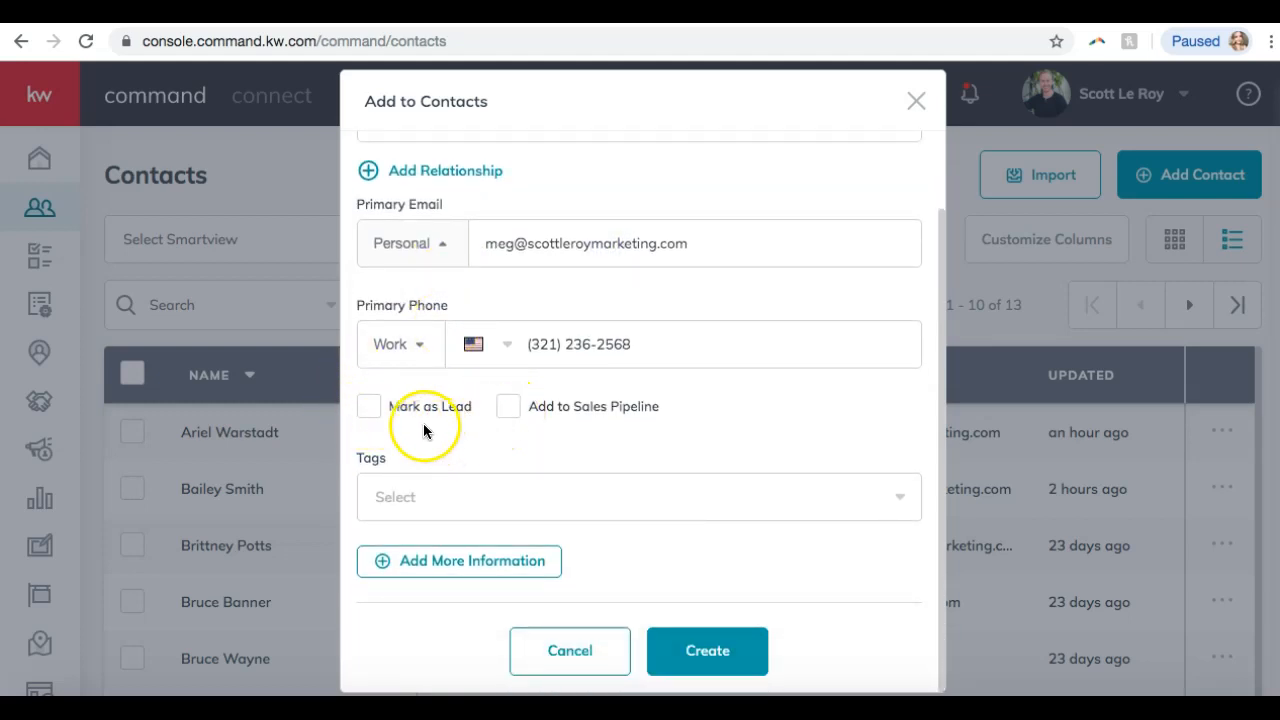
{"action": "left_click", "coordinate": [415, 491]}
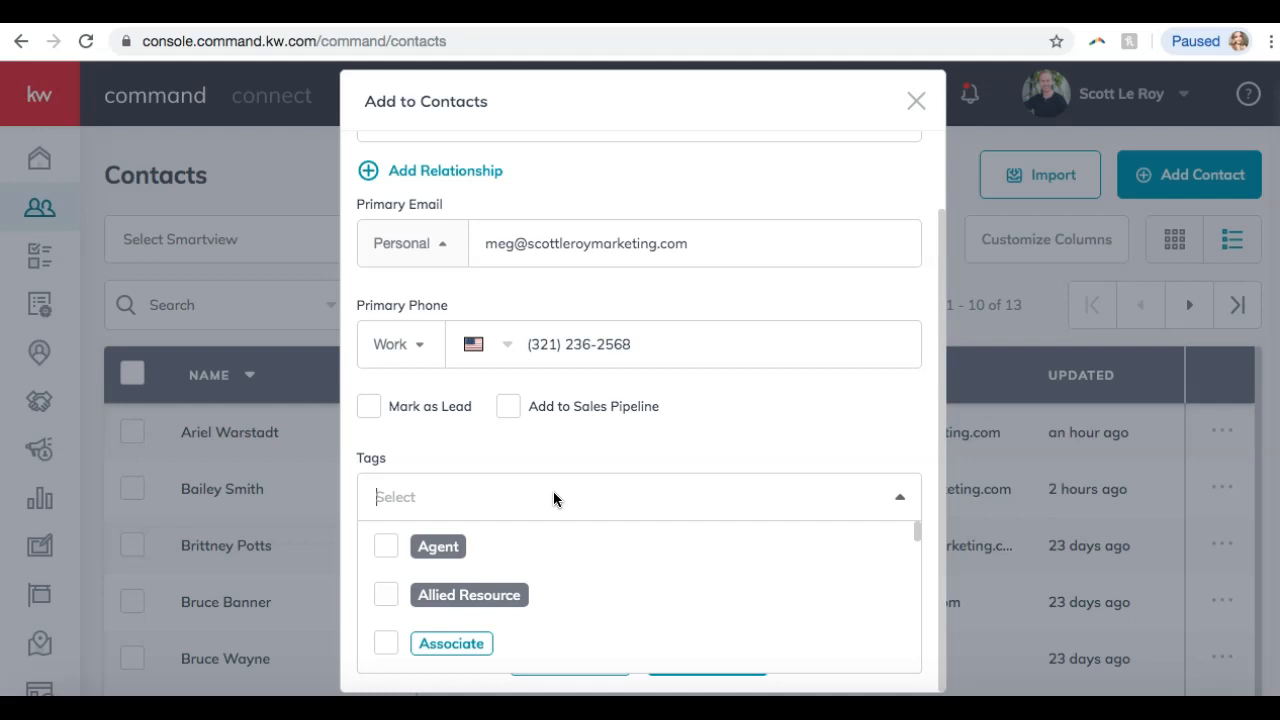
Review the available tags in the contact's Tags list.
{"action": "scroll", "coordinate": [612, 405], "scroll_direction": "down", "scroll_amount": 1}
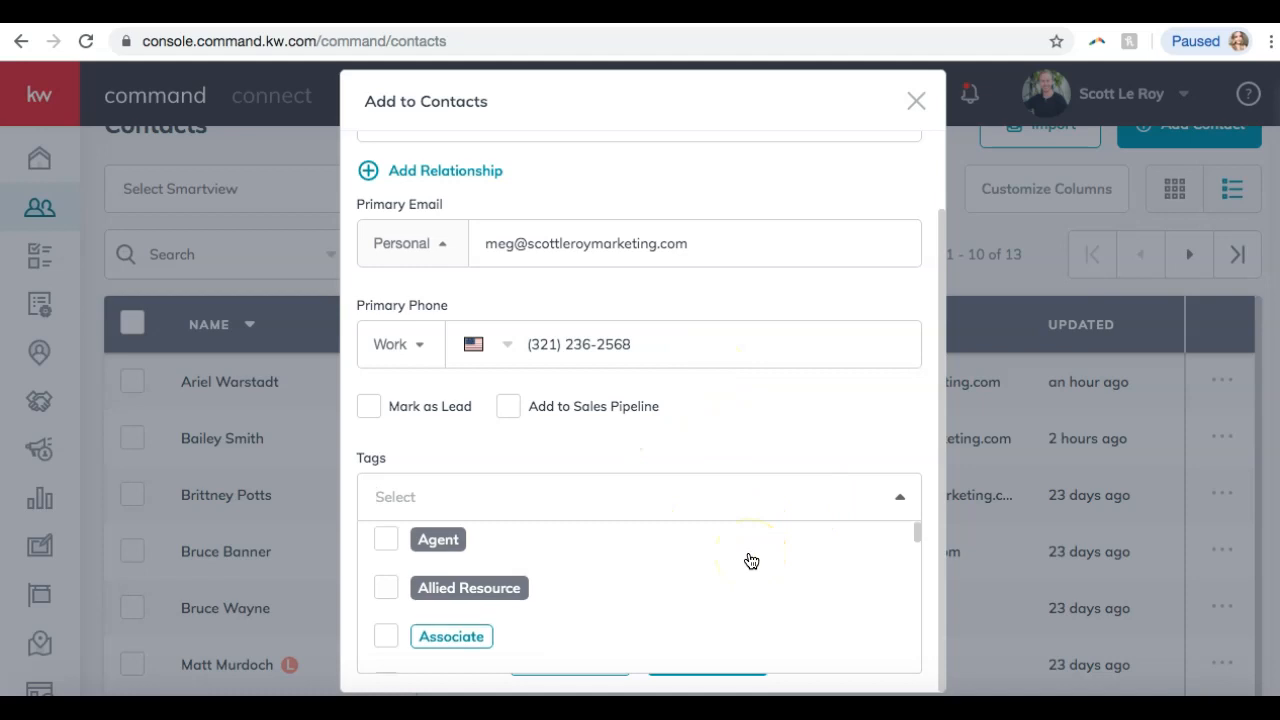
{"action": "left_click", "coordinate": [698, 491]}
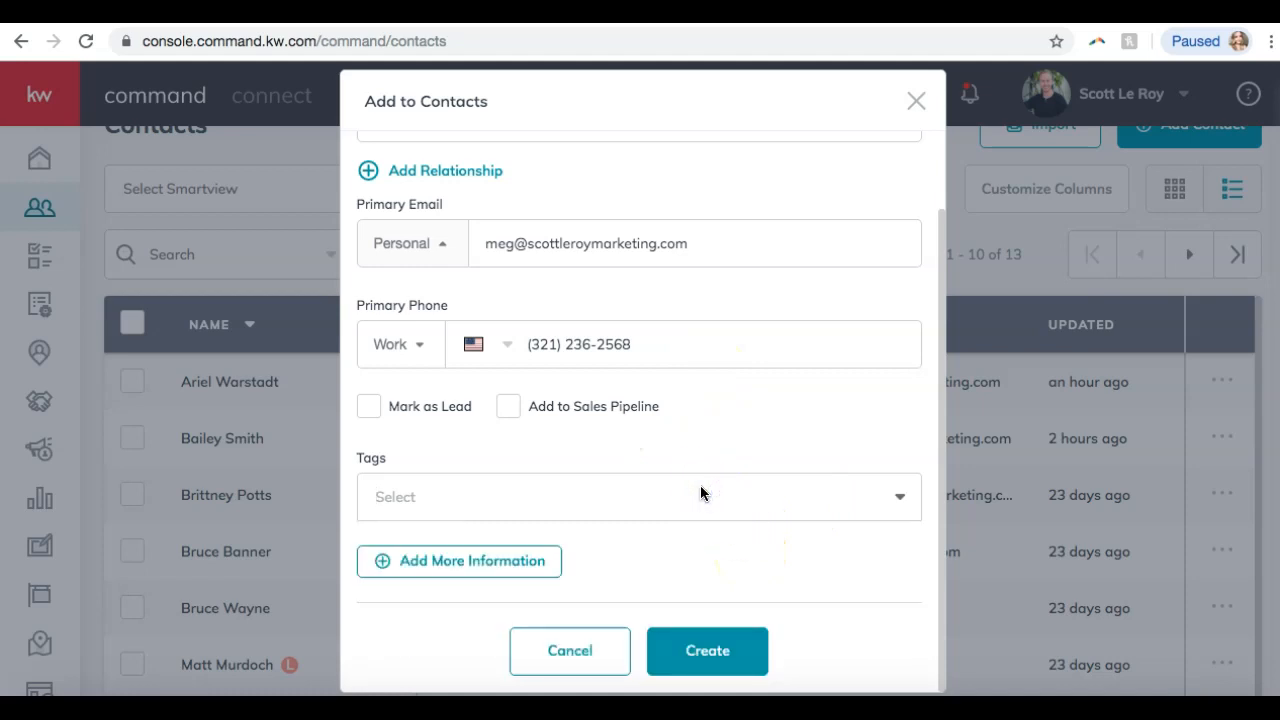
{"action": "left_click", "coordinate": [833, 514]}
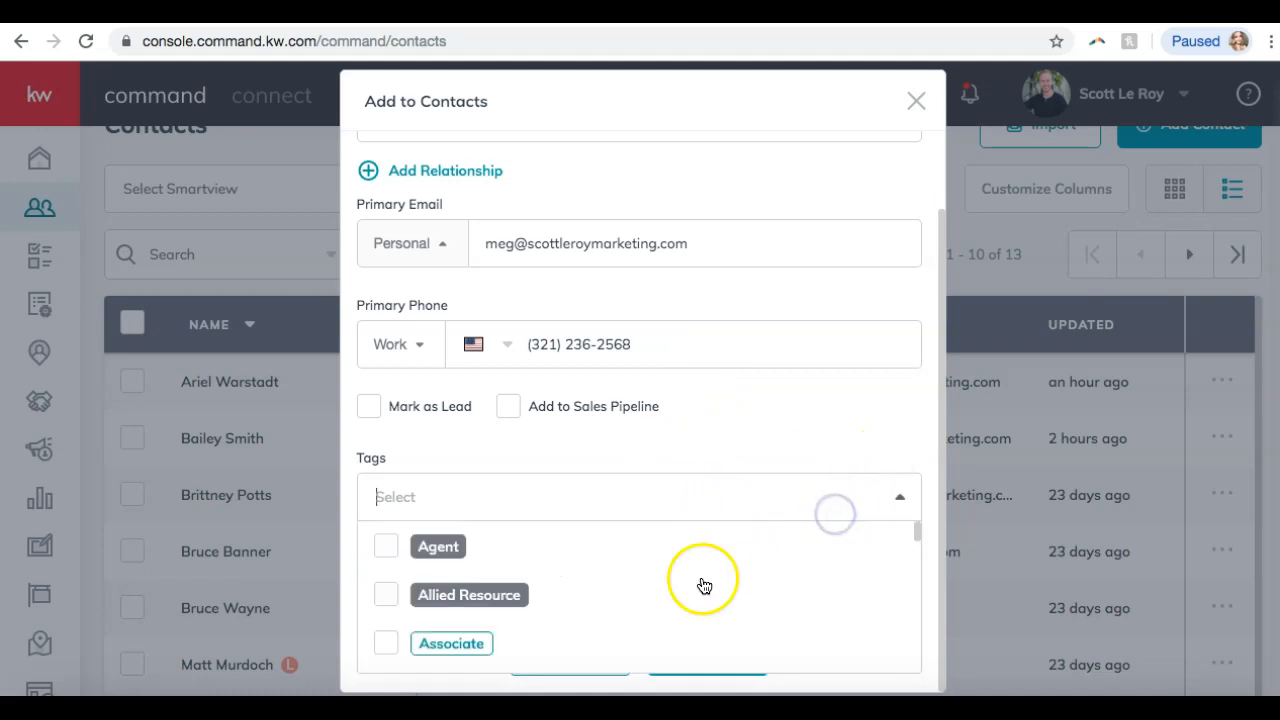
{"action": "scroll", "coordinate": [700, 586], "scroll_direction": "down", "scroll_amount": 5}
{"action": "scroll", "coordinate": [704, 586], "scroll_direction": "down", "scroll_amount": 6}
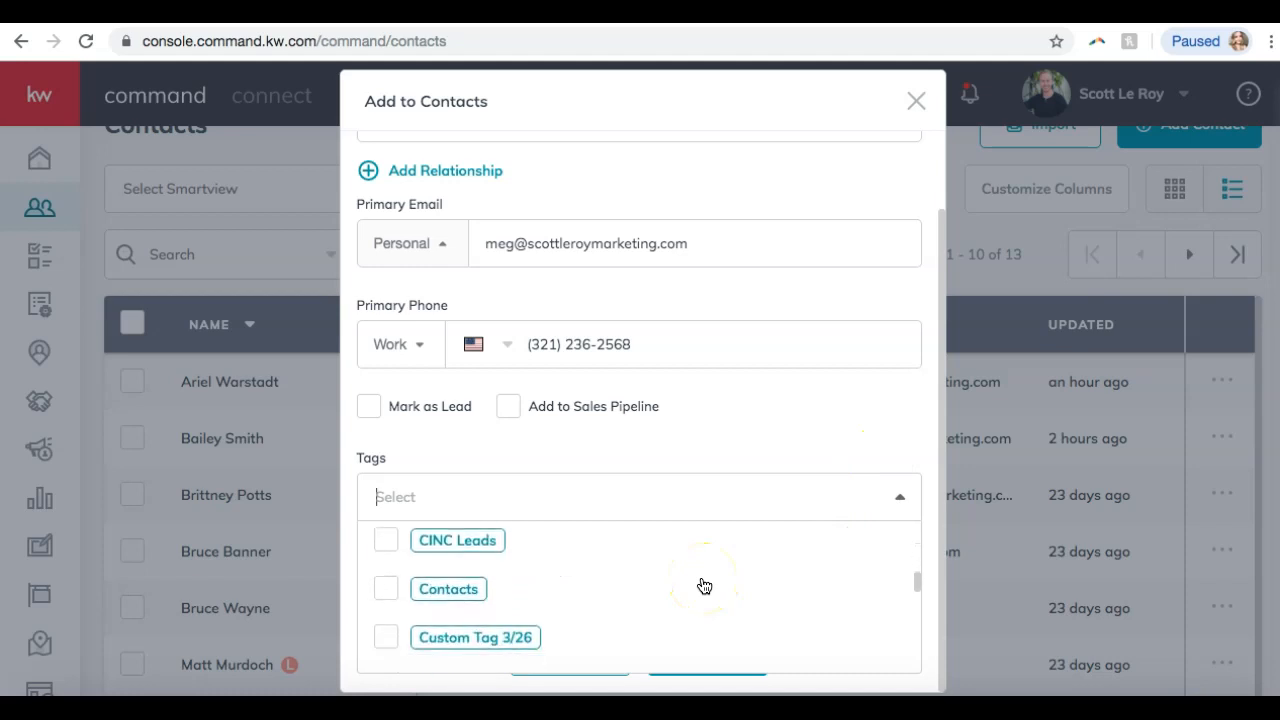
{"action": "scroll", "coordinate": [704, 586], "scroll_direction": "down", "scroll_amount": 6}
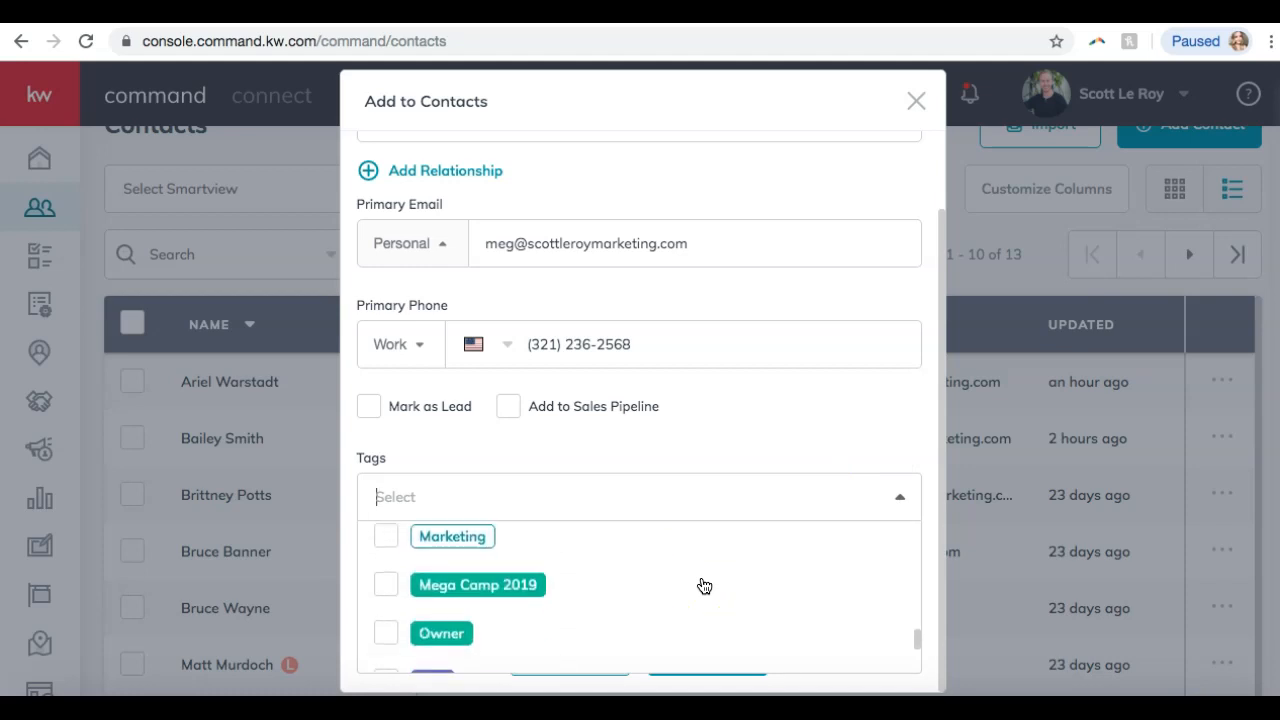
{"action": "scroll", "coordinate": [704, 586], "scroll_direction": "down", "scroll_amount": 5}
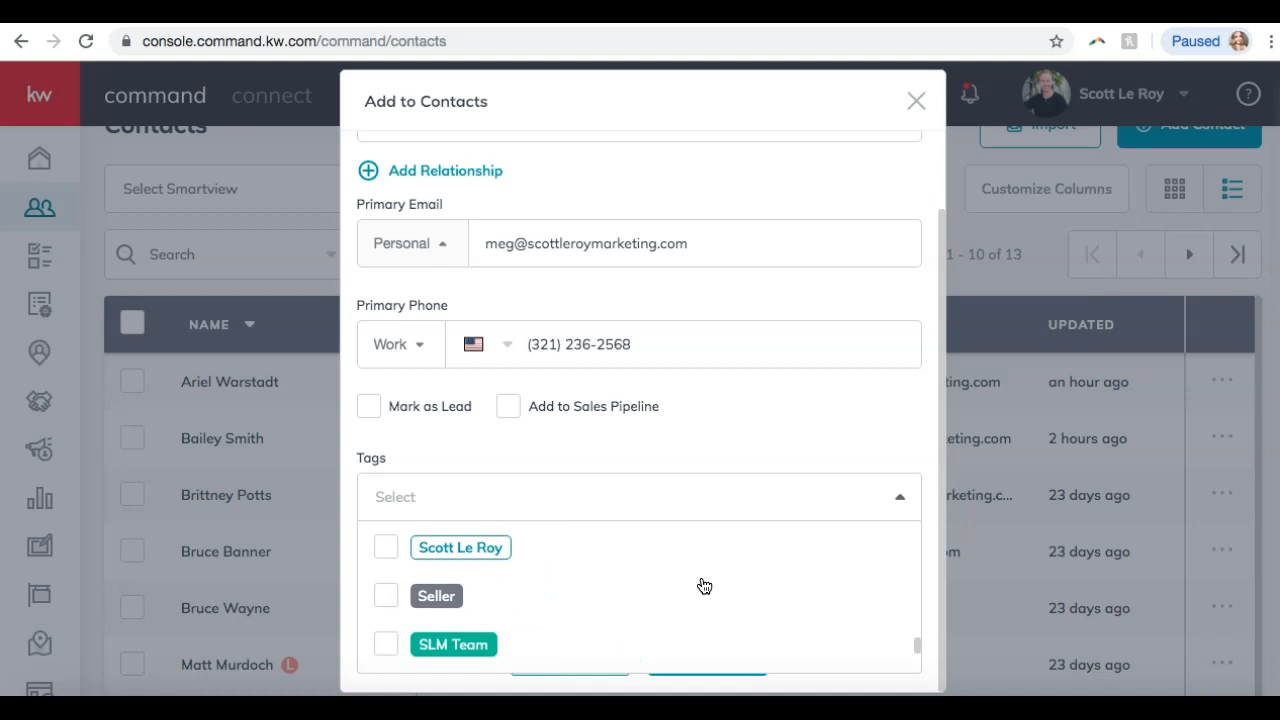
{"action": "scroll", "coordinate": [704, 586], "scroll_direction": "down", "scroll_amount": 2}
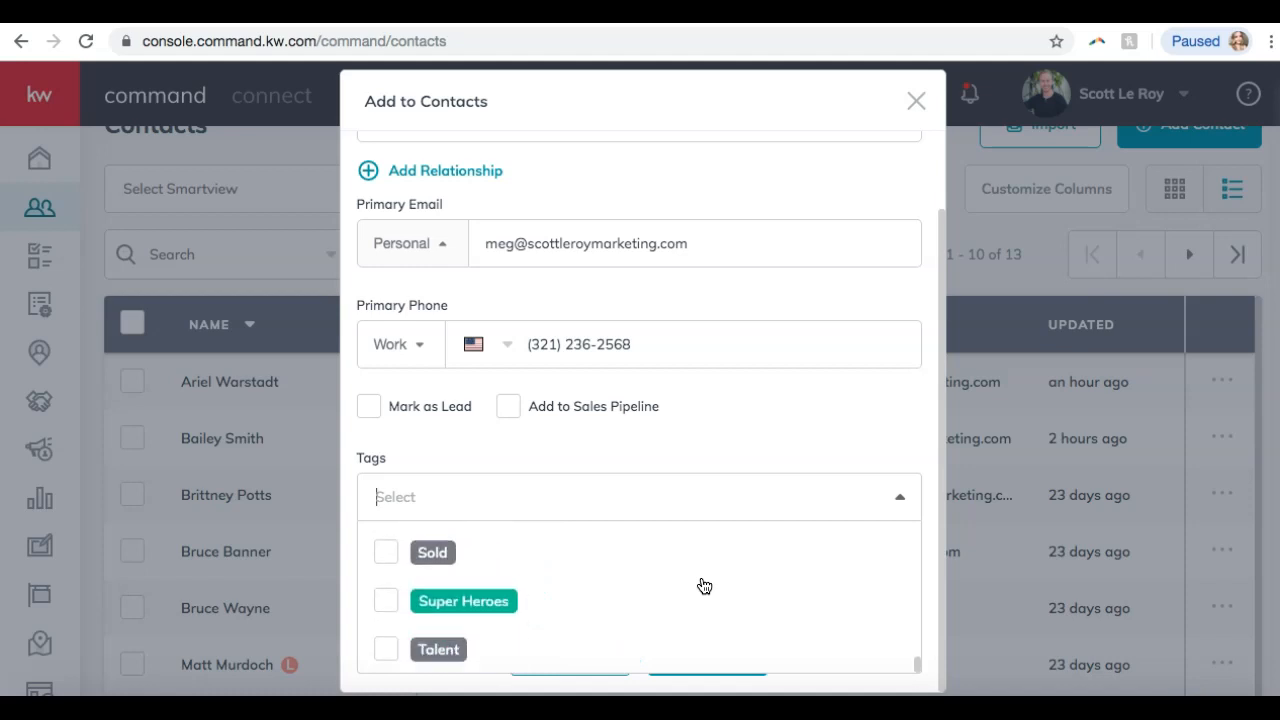
{"action": "scroll", "coordinate": [704, 586], "scroll_direction": "up", "scroll_amount": 15}
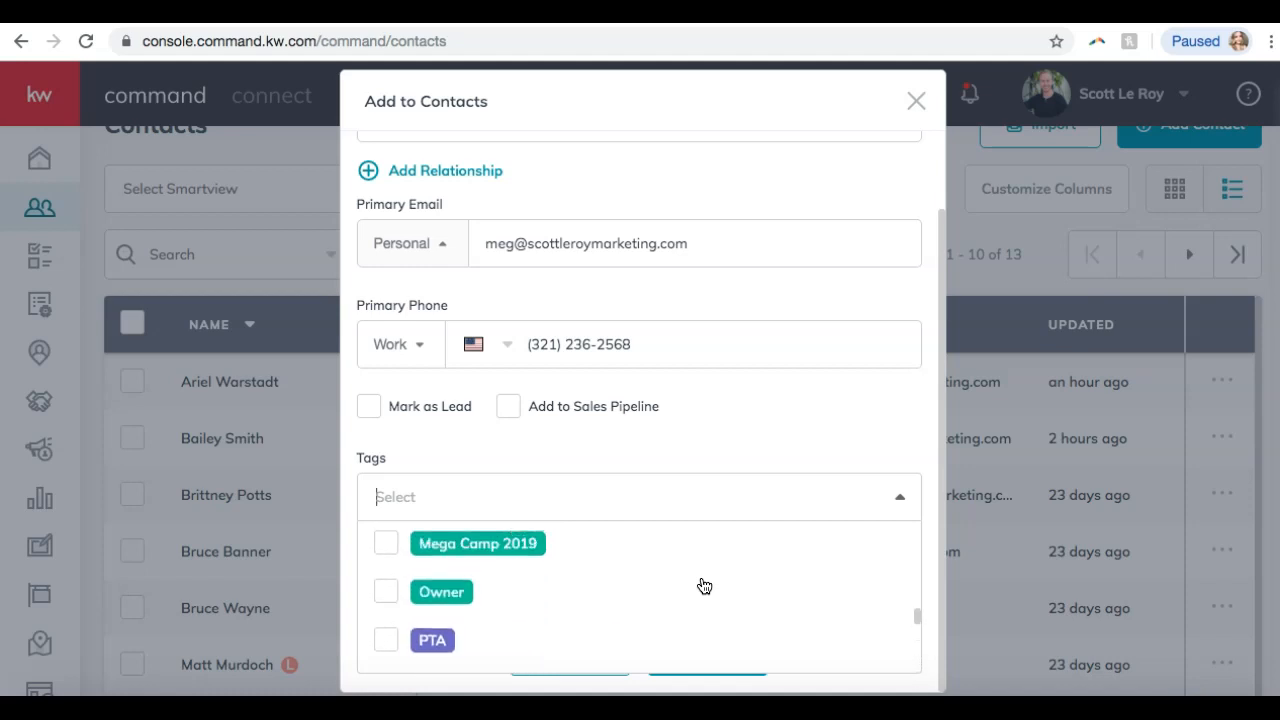
{"action": "scroll", "coordinate": [704, 586], "scroll_direction": "up", "scroll_amount": 15}
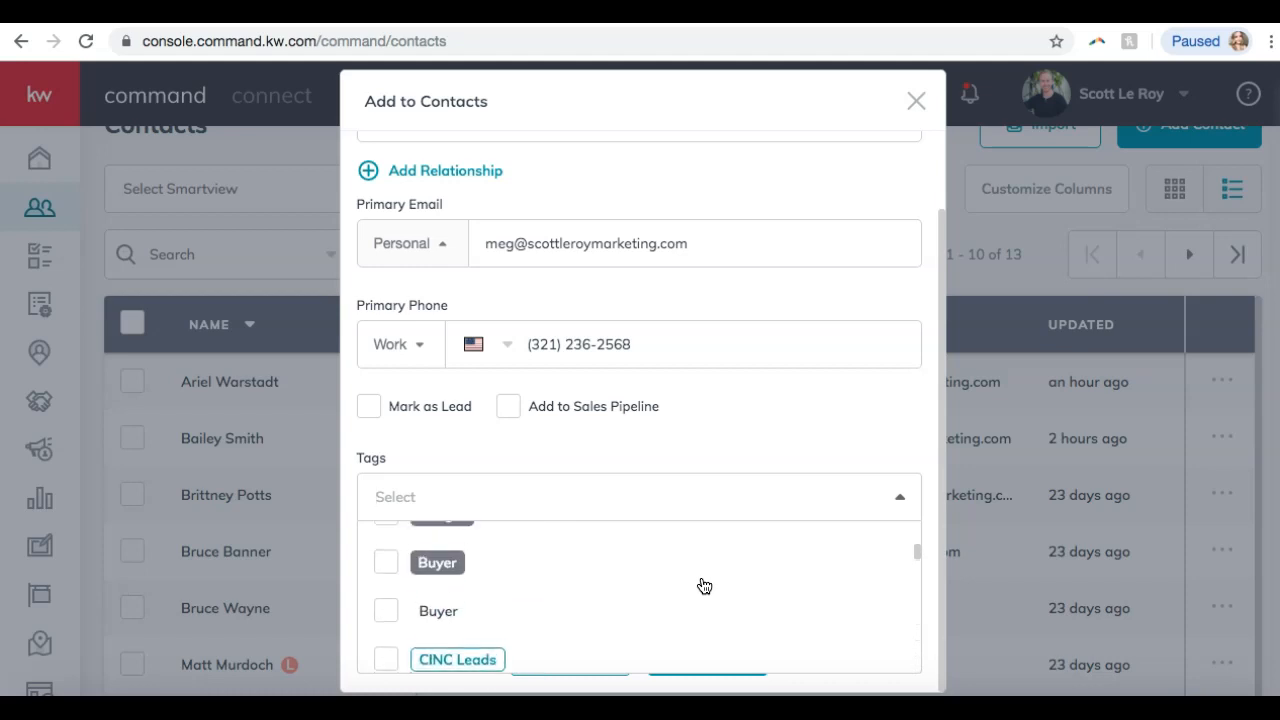
{"action": "scroll", "coordinate": [704, 586], "scroll_direction": "up", "scroll_amount": 2}
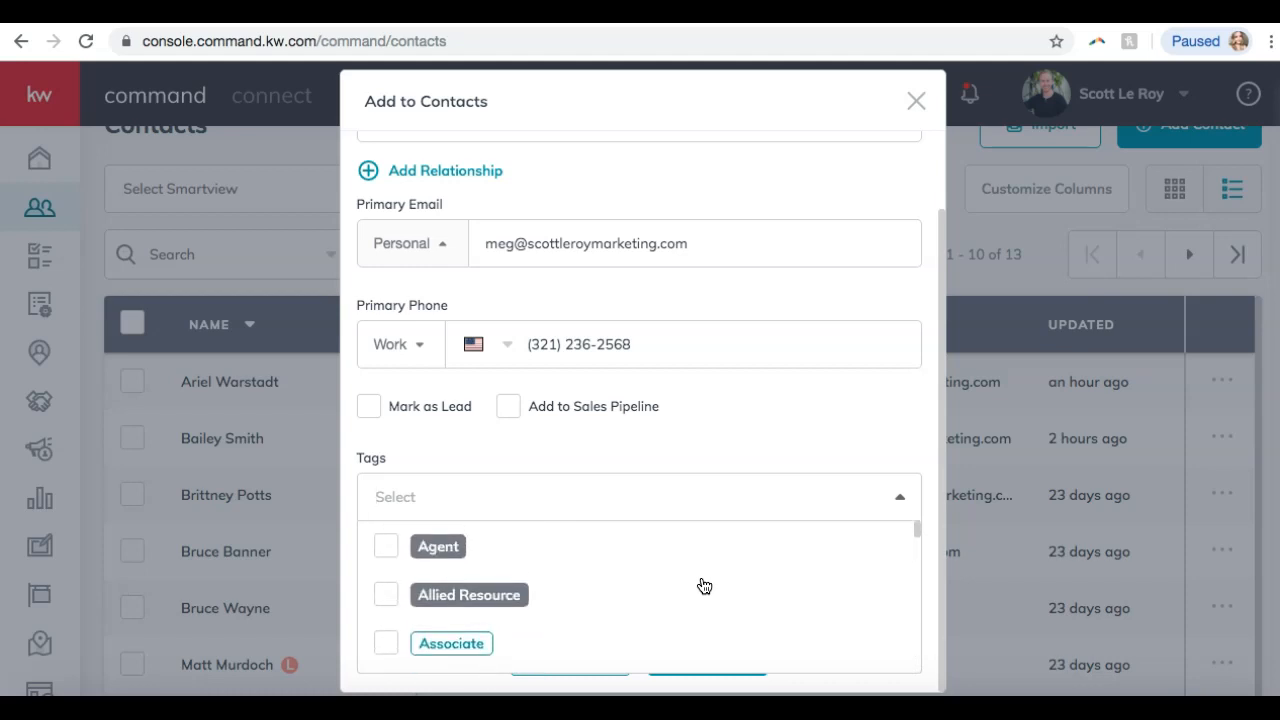
{"action": "scroll", "coordinate": [633, 575], "scroll_direction": "down", "scroll_amount": 2}
Tick the agent's own name tag for the contact and close the tag list.
{"action": "left_click", "coordinate": [633, 575]}
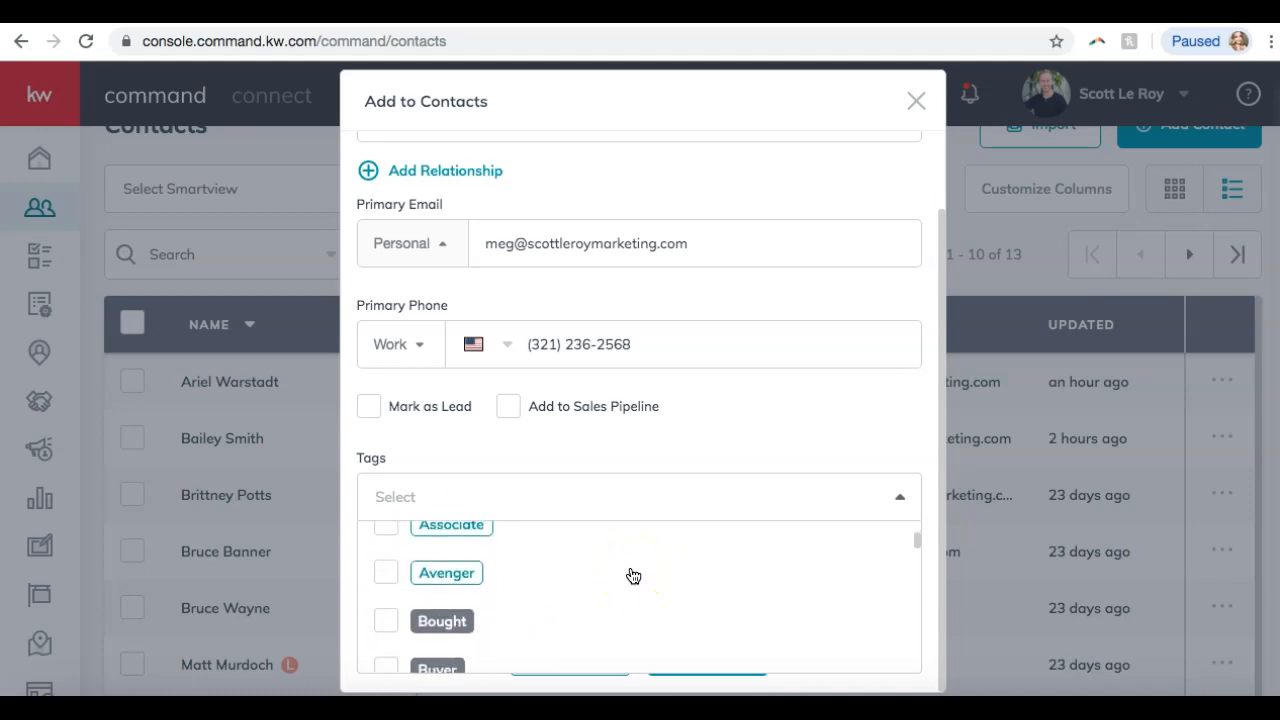
{"action": "scroll", "coordinate": [633, 575], "scroll_direction": "down", "scroll_amount": 2}
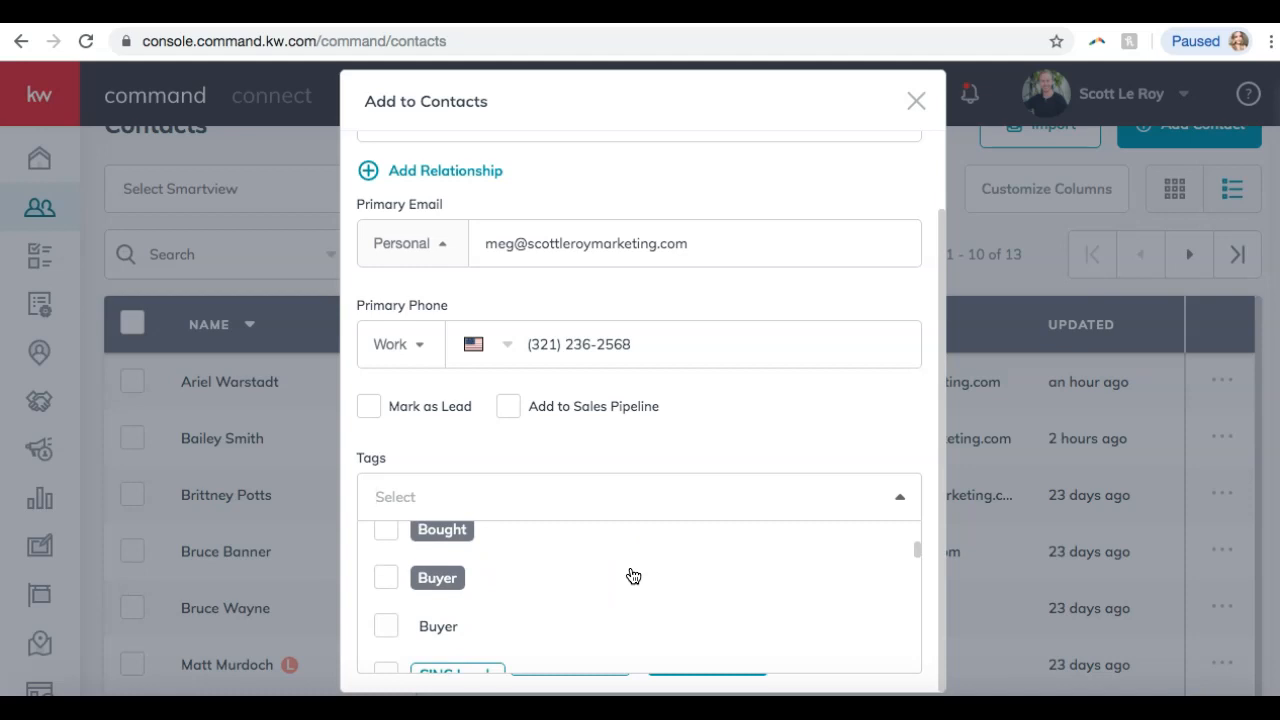
{"action": "scroll", "coordinate": [633, 576], "scroll_direction": "down", "scroll_amount": 6}
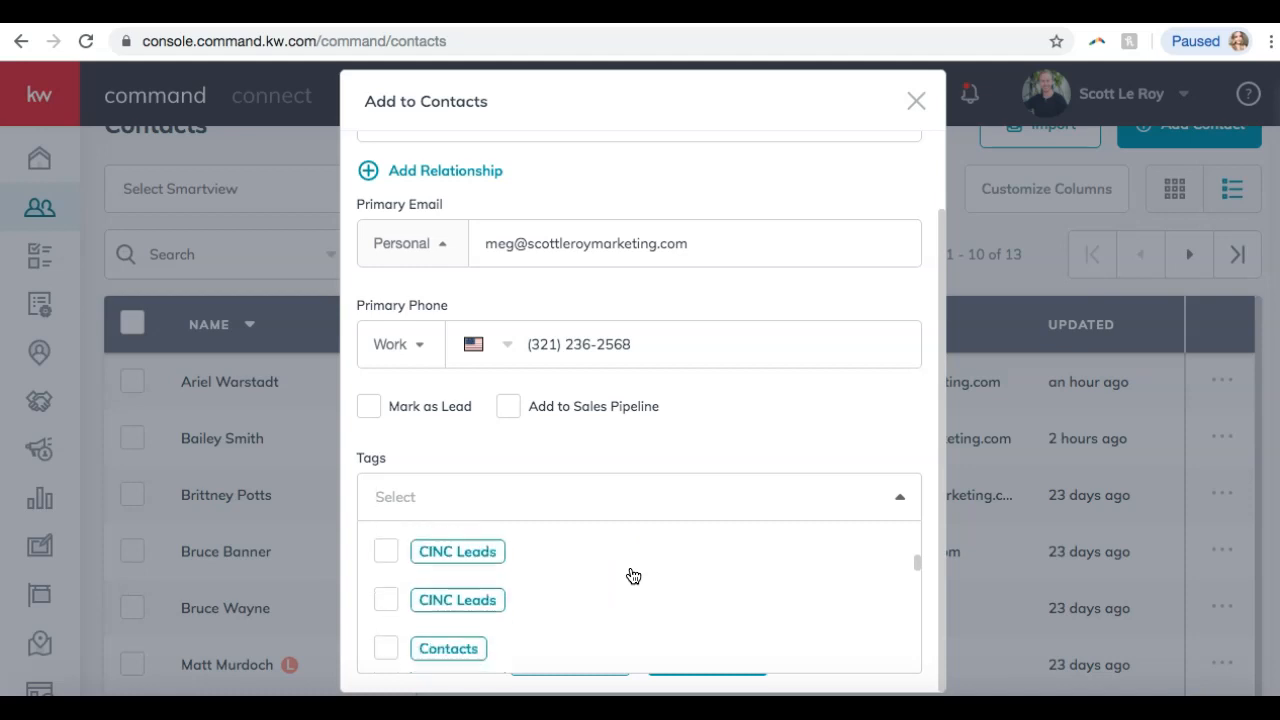
{"action": "scroll", "coordinate": [632, 578], "scroll_direction": "down", "scroll_amount": 6}
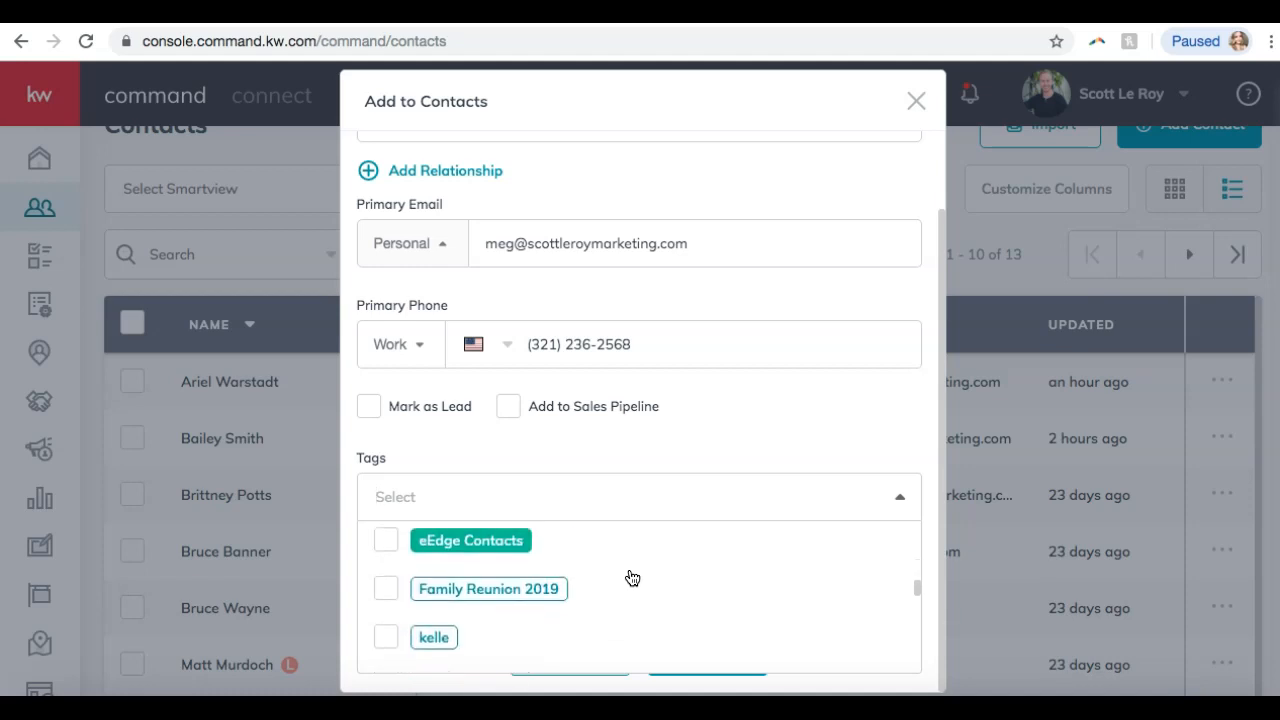
{"action": "scroll", "coordinate": [631, 578], "scroll_direction": "down", "scroll_amount": 4}
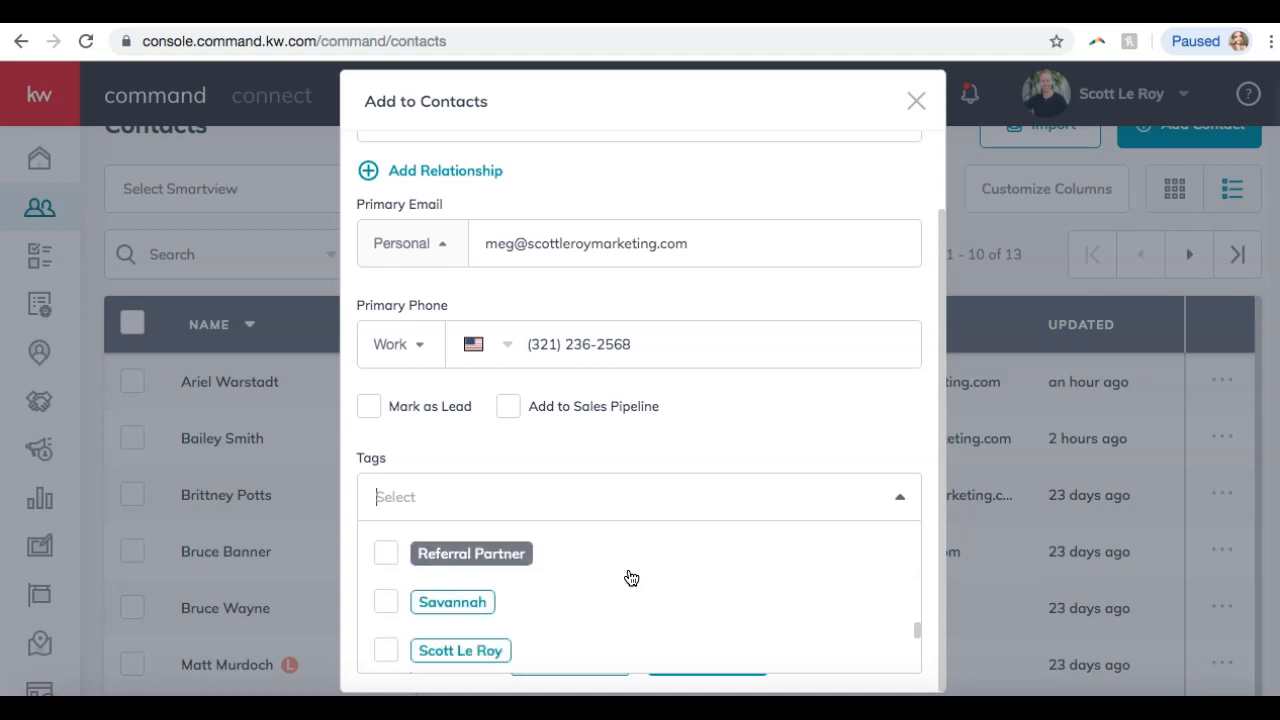
{"action": "left_click", "coordinate": [385, 582]}
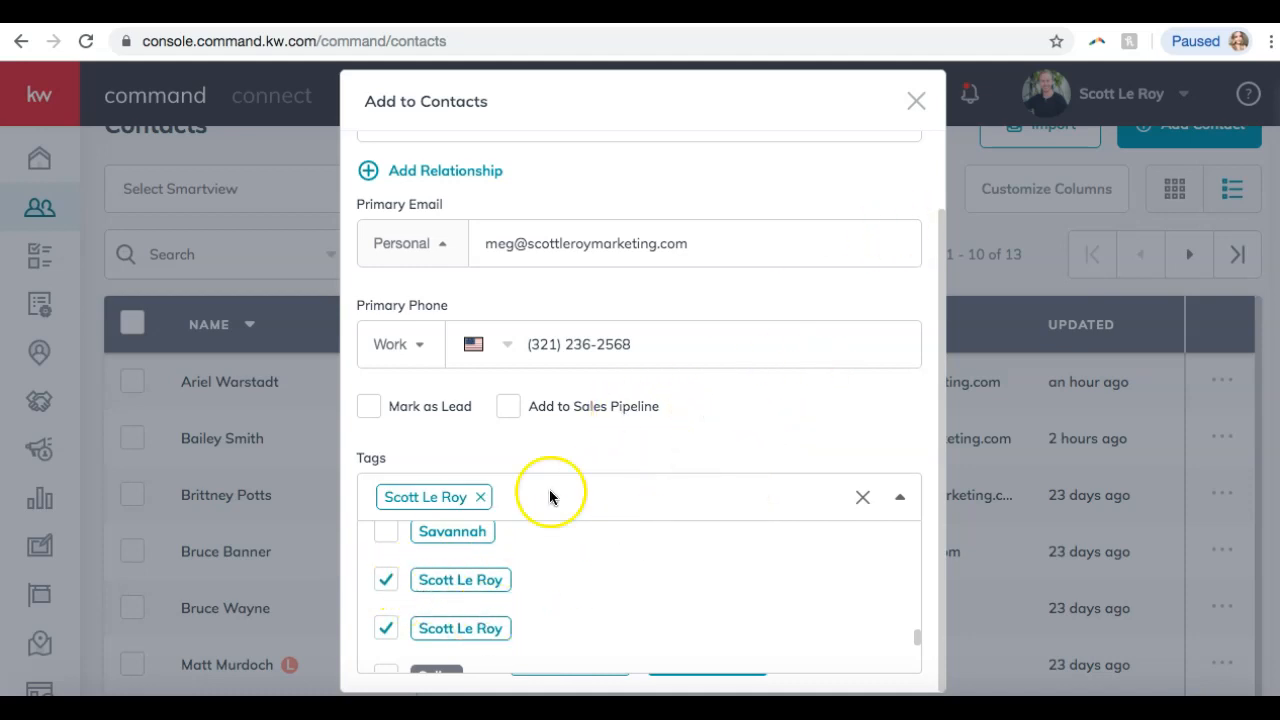
{"action": "scroll", "coordinate": [770, 382], "scroll_direction": "down", "scroll_amount": 1}
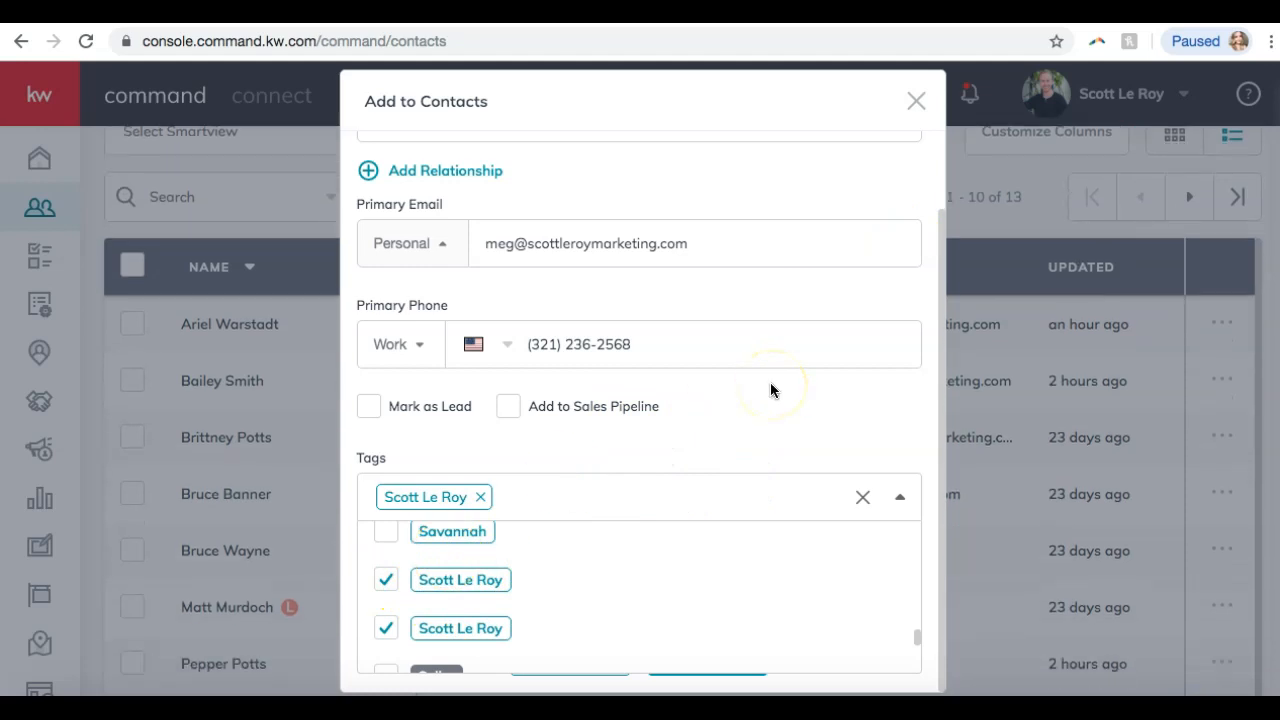
{"action": "scroll", "coordinate": [886, 551], "scroll_direction": "down", "scroll_amount": 1}
{"action": "scroll", "coordinate": [927, 603], "scroll_direction": "down", "scroll_amount": 2}
{"action": "scroll", "coordinate": [826, 611], "scroll_direction": "down", "scroll_amount": 4}
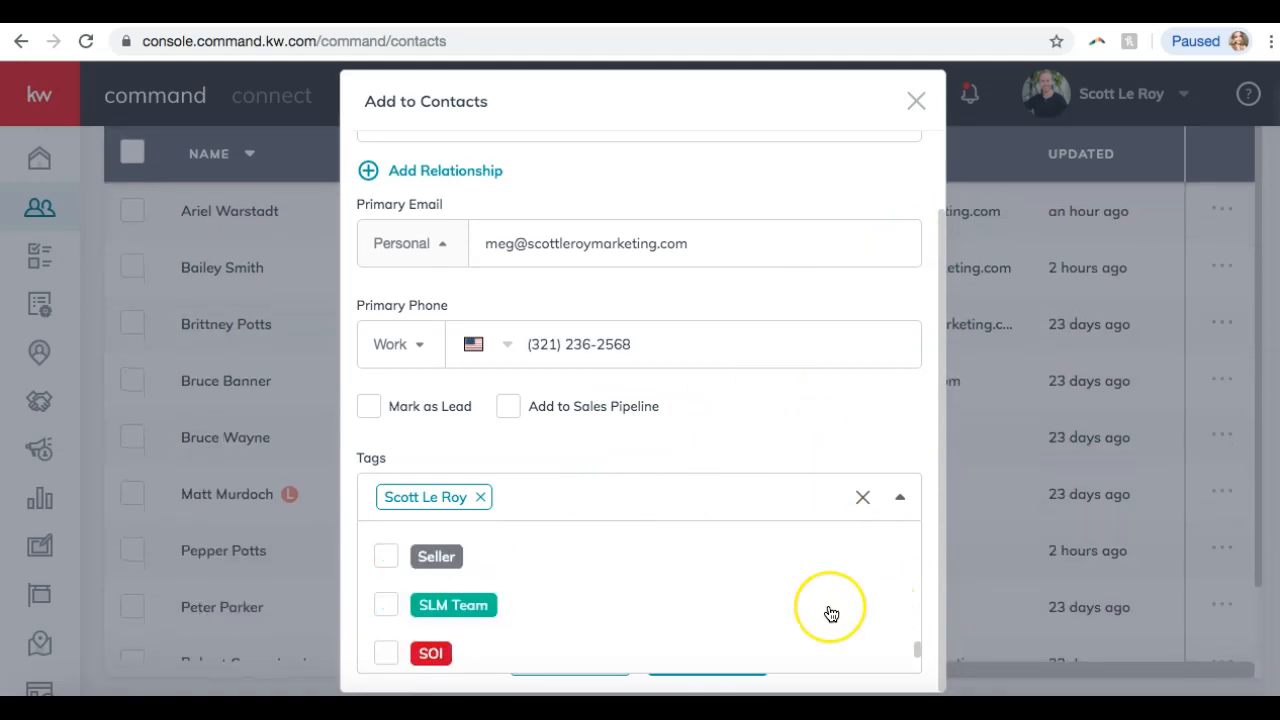
{"action": "left_click", "coordinate": [857, 677]}
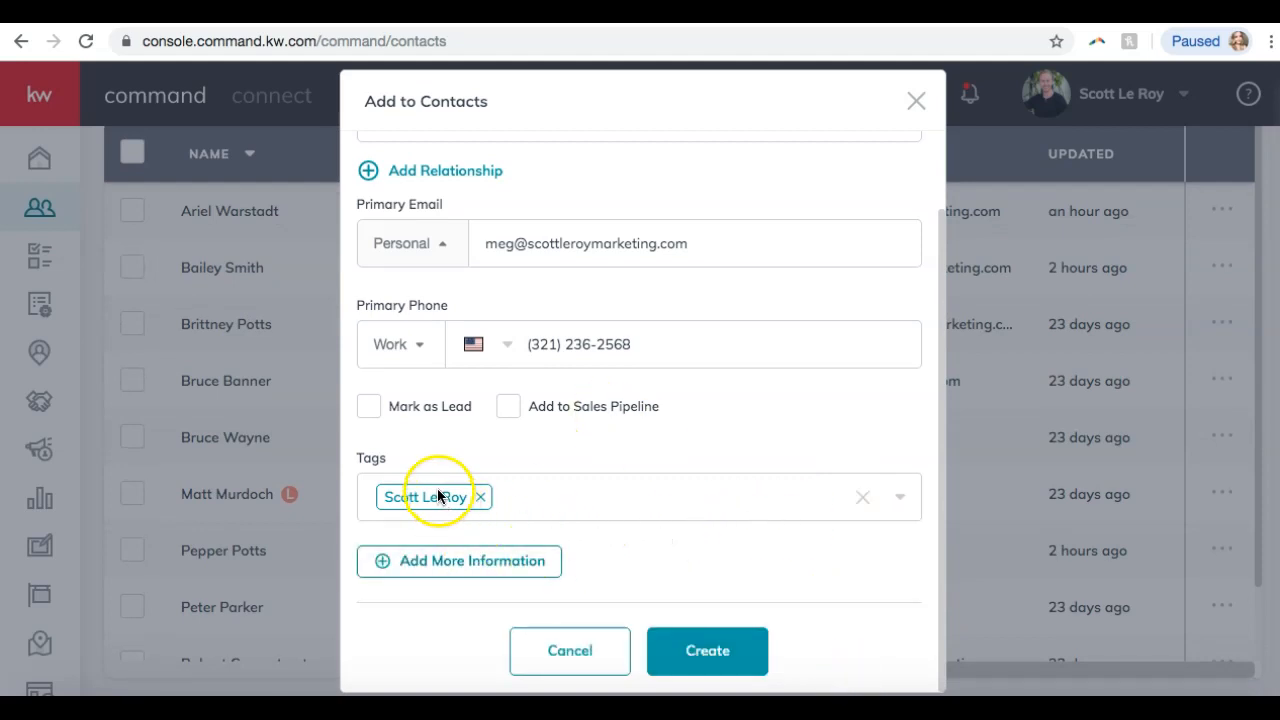
{"action": "scroll", "coordinate": [430, 430], "scroll_direction": "up", "scroll_amount": 2}
{"action": "scroll", "coordinate": [430, 428], "scroll_direction": "down", "scroll_amount": 2}
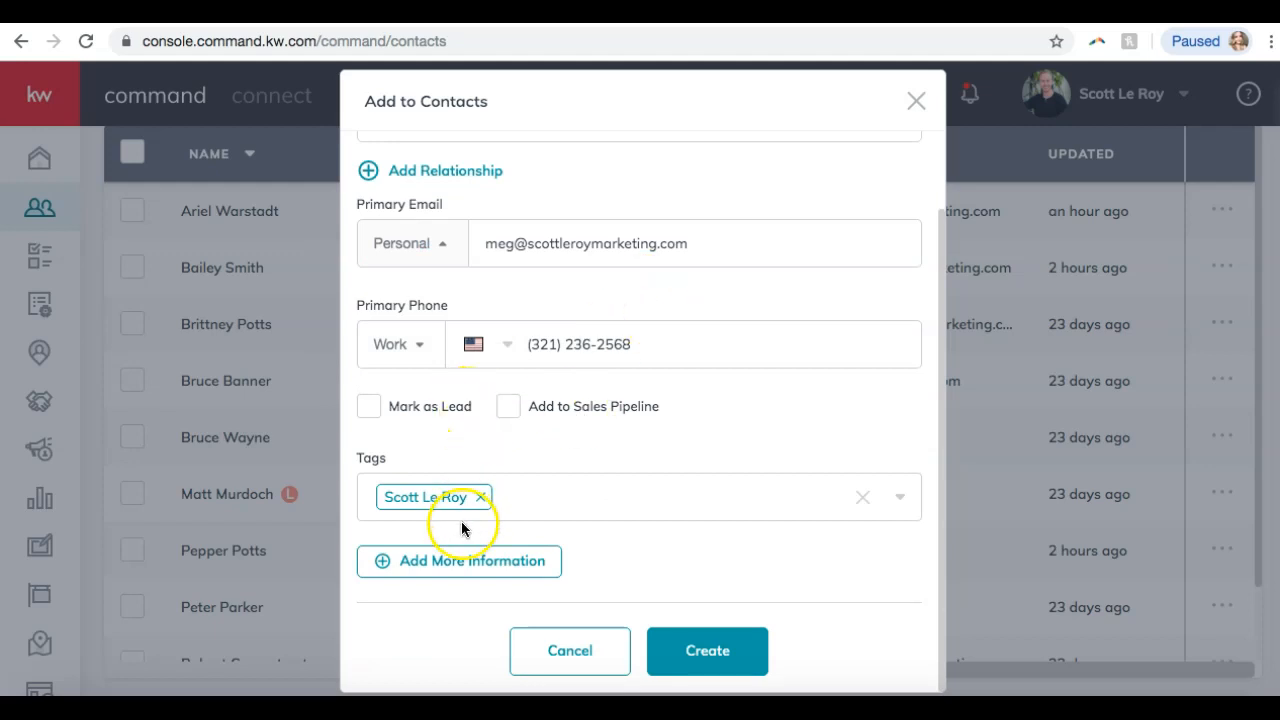
Expand the contact's Additional Contact Information section.
{"action": "left_click", "coordinate": [458, 564]}
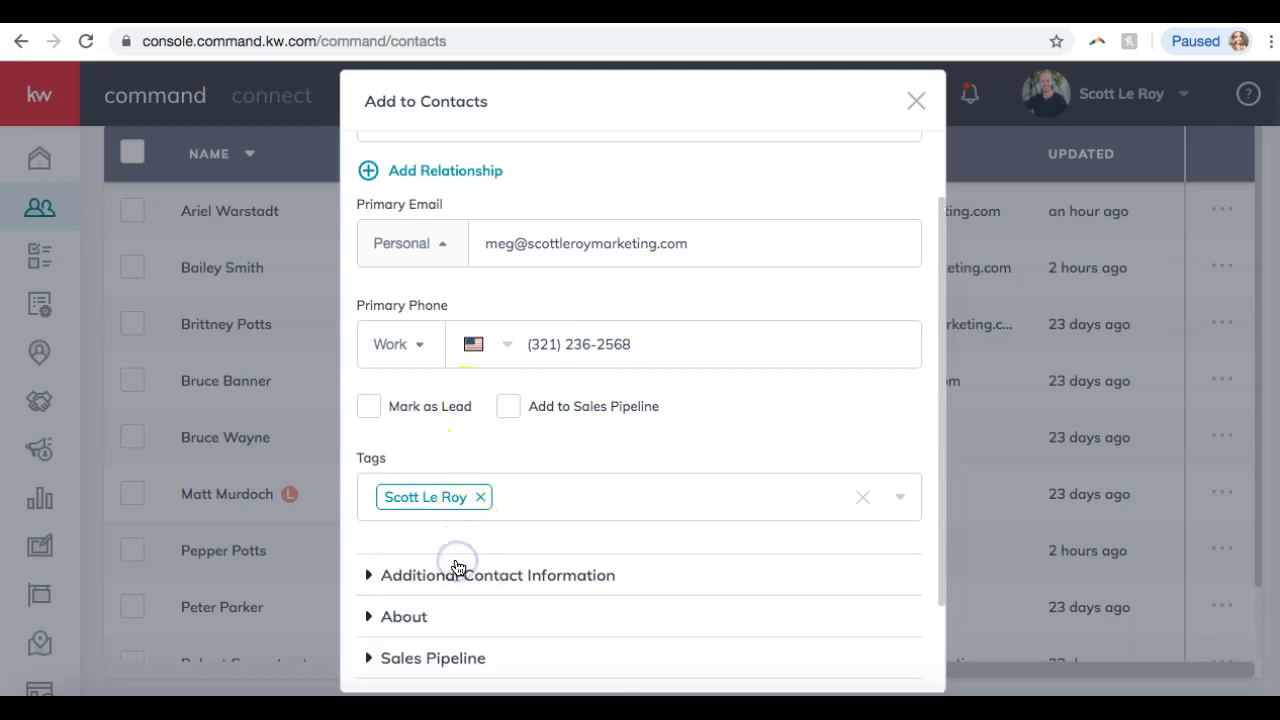
{"action": "scroll", "coordinate": [609, 518], "scroll_direction": "down", "scroll_amount": 2}
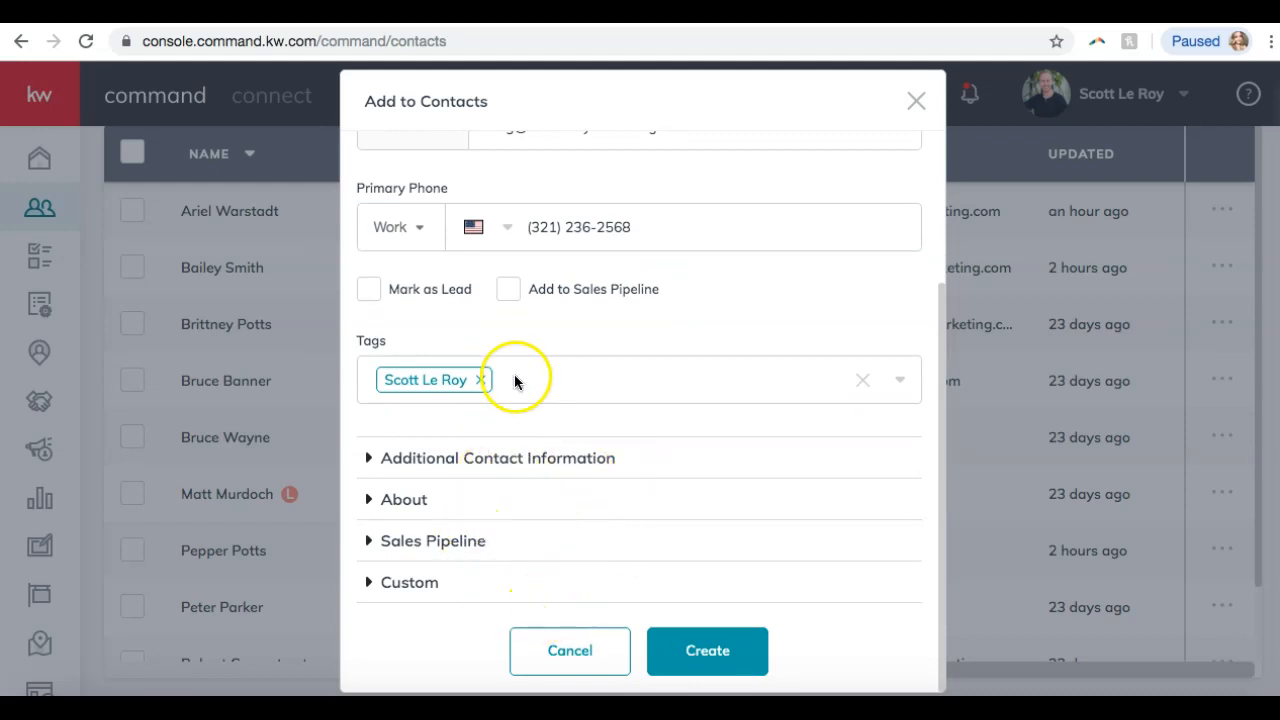
{"action": "left_click", "coordinate": [589, 472]}
{"action": "scroll", "coordinate": [588, 474], "scroll_direction": "down", "scroll_amount": 1}
{"action": "scroll", "coordinate": [588, 474], "scroll_direction": "down", "scroll_amount": 3}
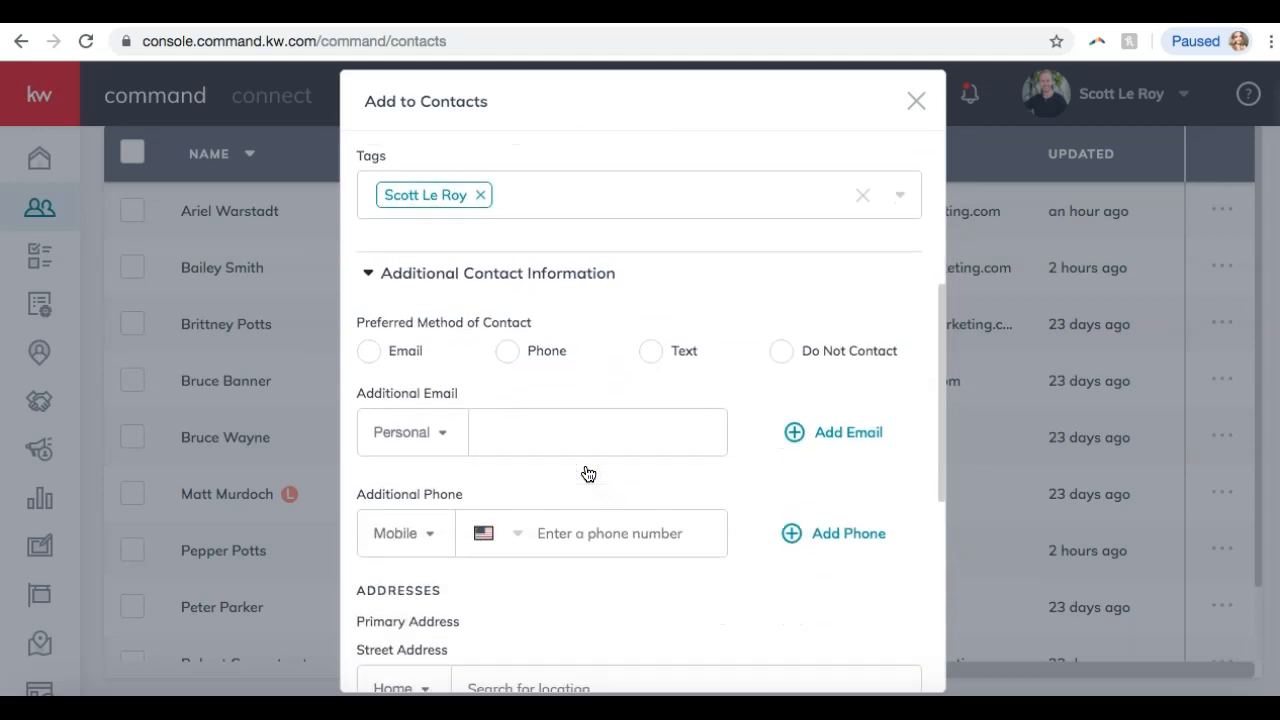
{"action": "scroll", "coordinate": [588, 474], "scroll_direction": "up", "scroll_amount": 2}
{"action": "scroll", "coordinate": [588, 474], "scroll_direction": "down", "scroll_amount": 5}
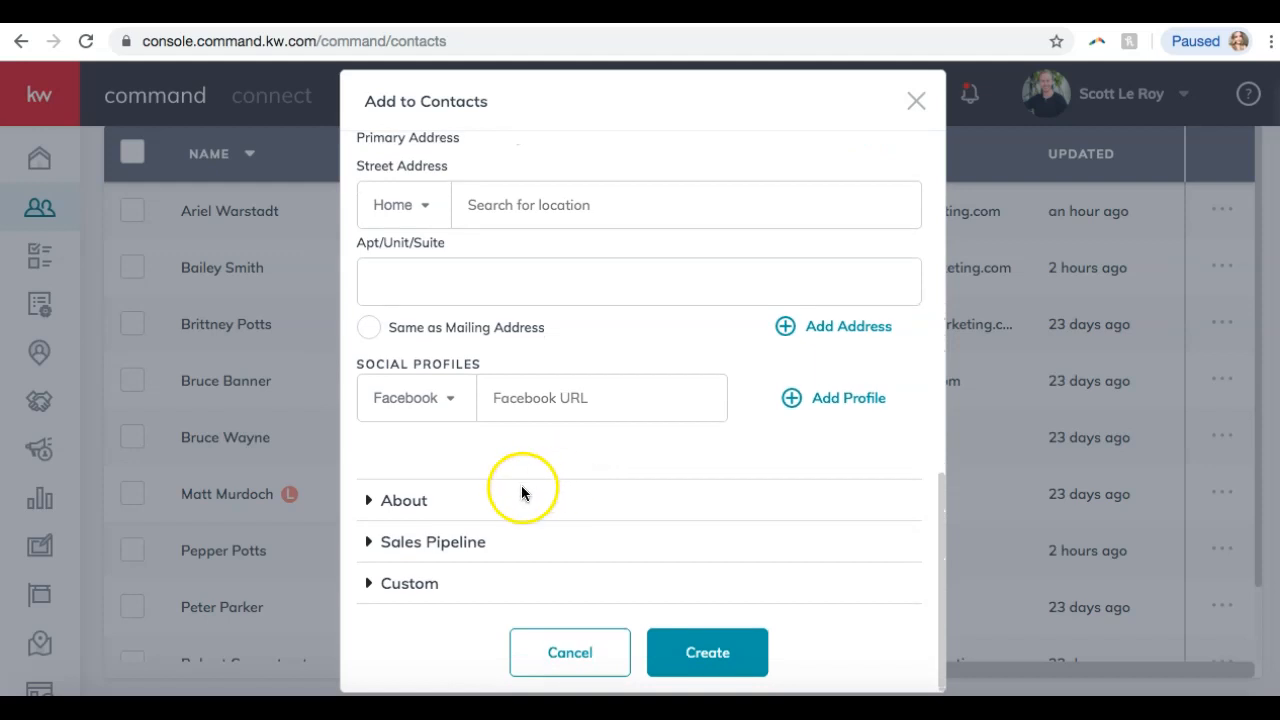
Expand the About section and place the cursor in the Description box.
{"action": "left_click", "coordinate": [446, 510]}
{"action": "scroll", "coordinate": [586, 400], "scroll_direction": "down", "scroll_amount": 3}
{"action": "scroll", "coordinate": [582, 403], "scroll_direction": "up", "scroll_amount": 2}
{"action": "scroll", "coordinate": [582, 402], "scroll_direction": "up", "scroll_amount": 4}
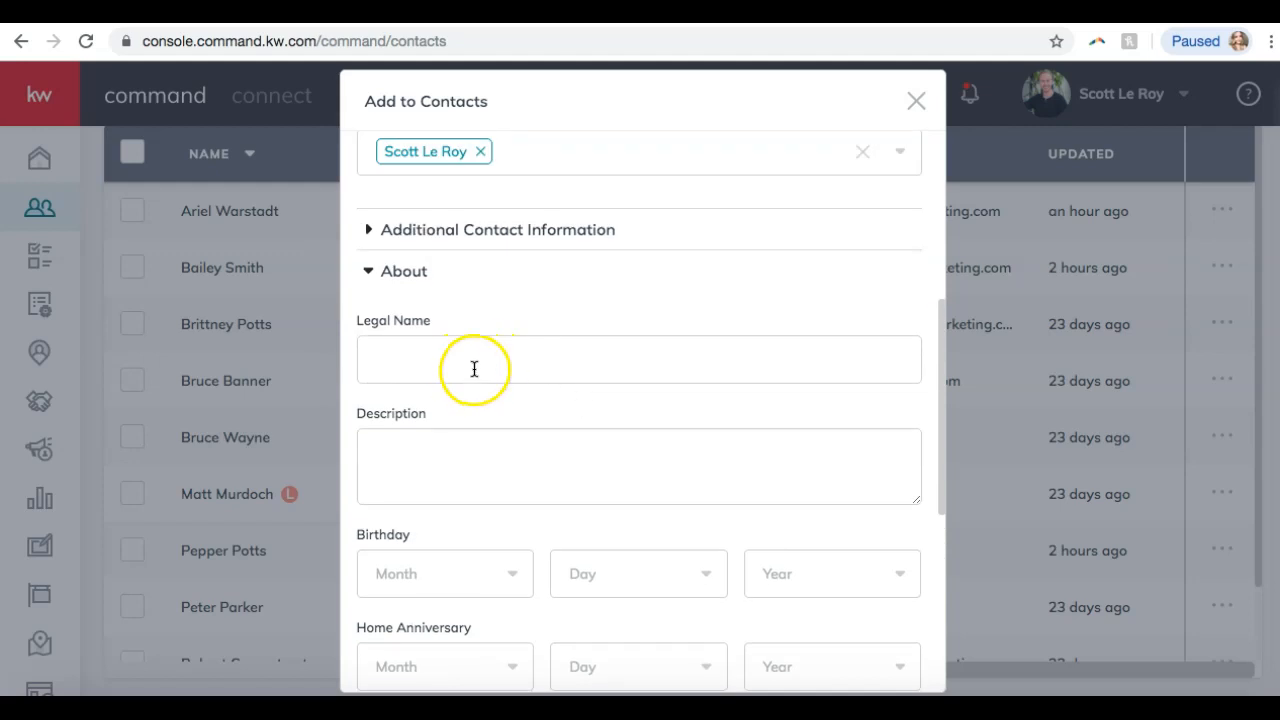
{"action": "scroll", "coordinate": [494, 434], "scroll_direction": "down", "scroll_amount": 3}
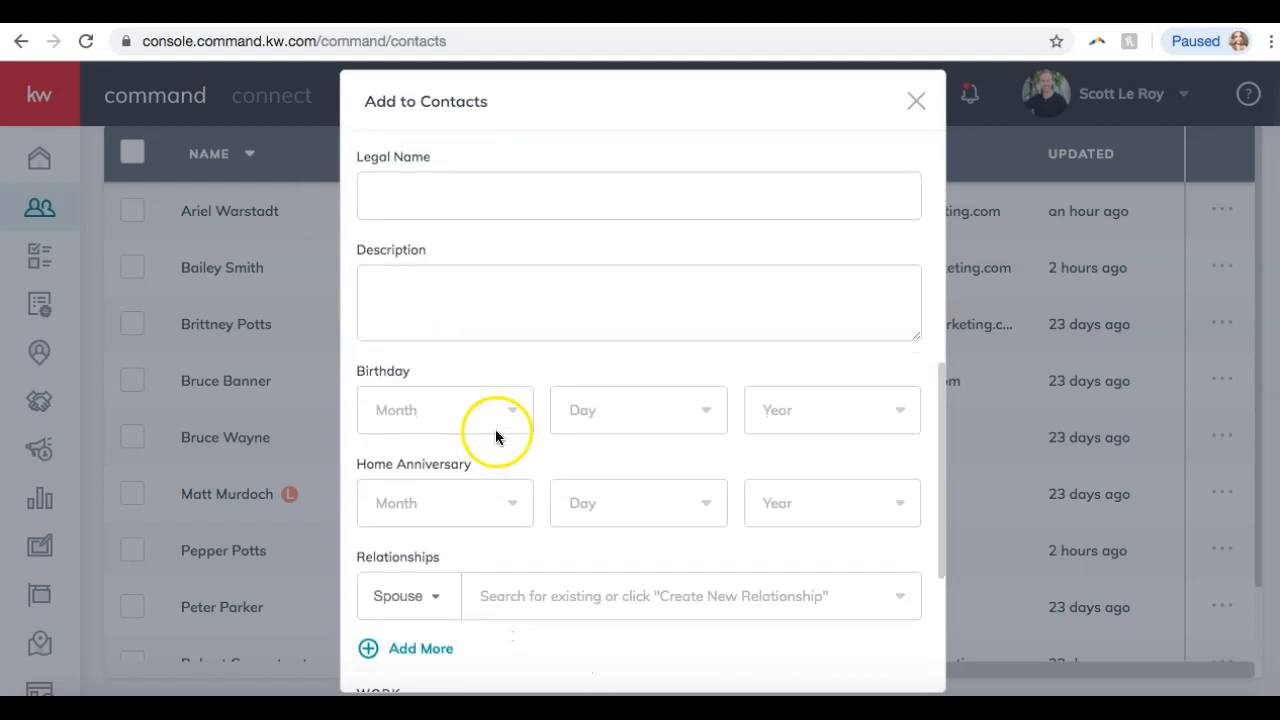
{"action": "left_click", "coordinate": [459, 302]}
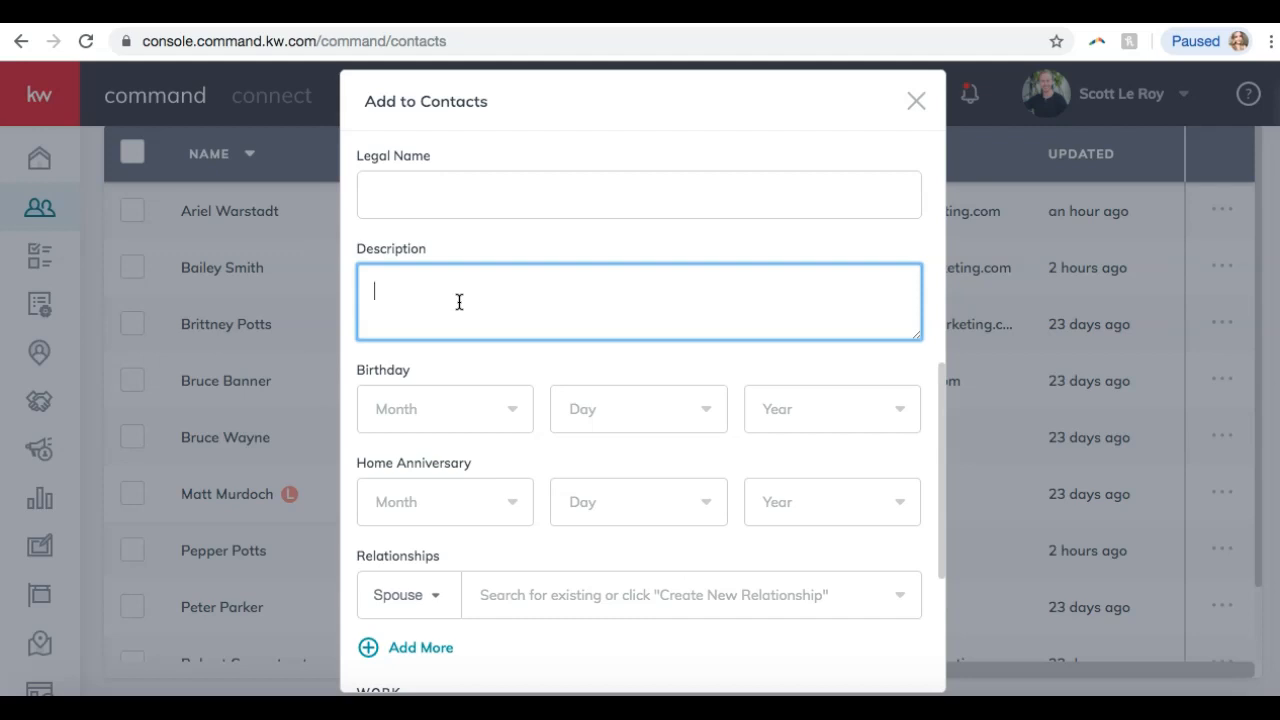
{"action": "scroll", "coordinate": [459, 290], "scroll_direction": "down", "scroll_amount": 5}
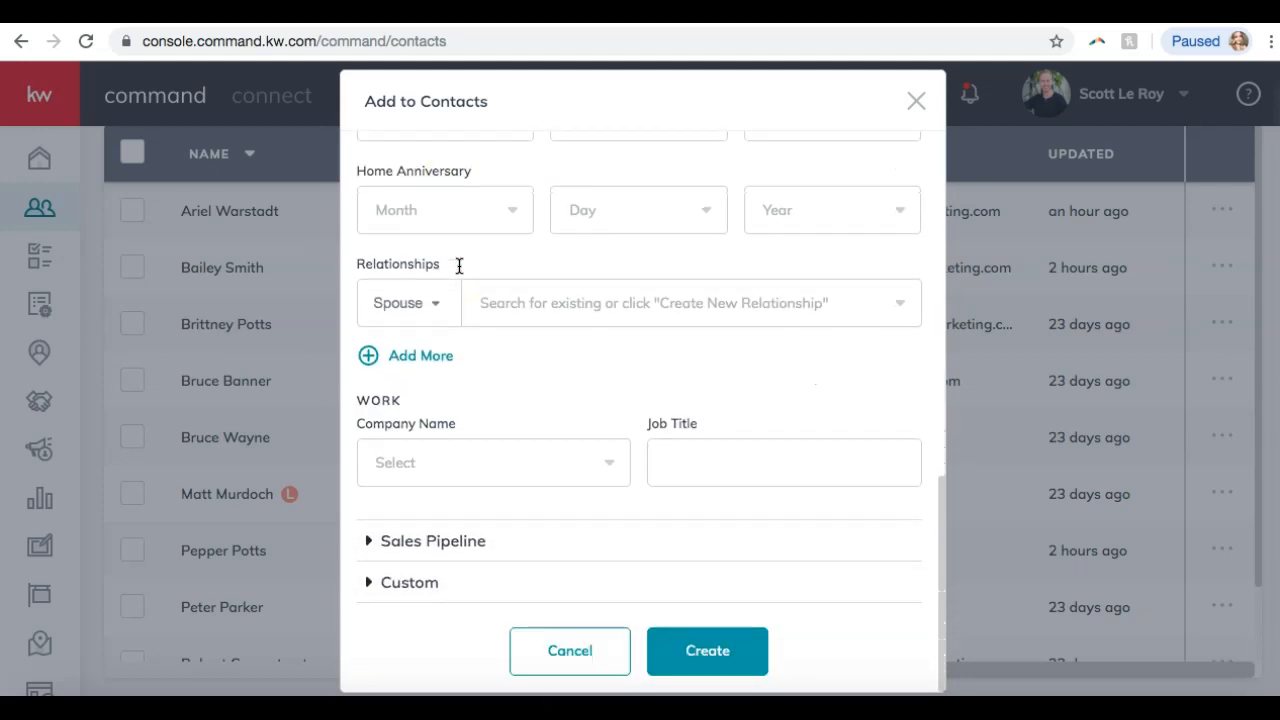
{"action": "scroll", "coordinate": [463, 346], "scroll_direction": "down", "scroll_amount": 1}
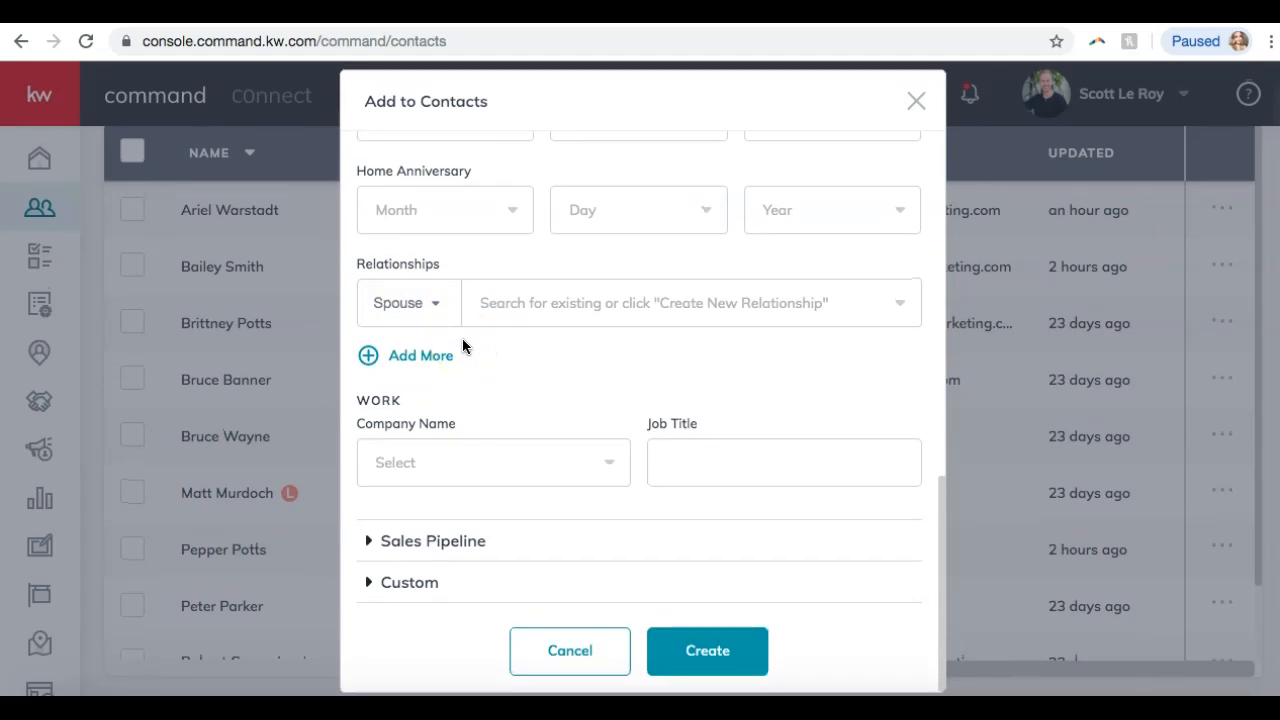
{"action": "left_click", "coordinate": [443, 543]}
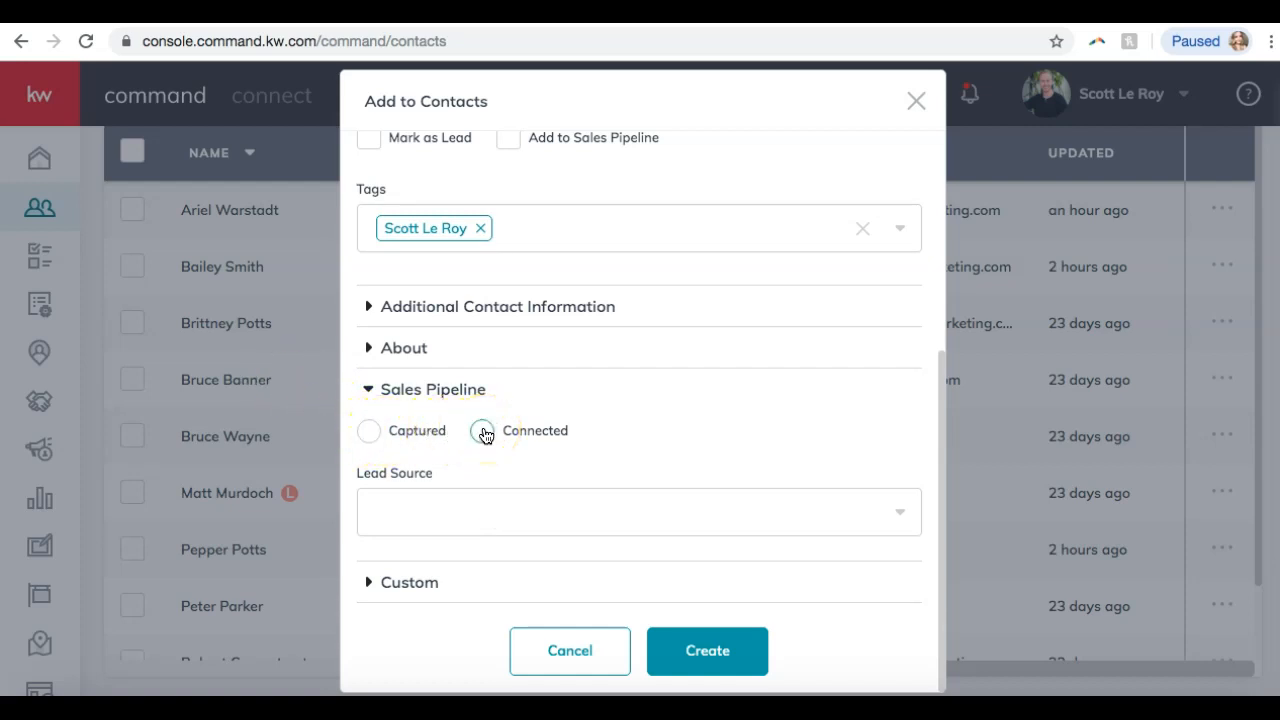
Leave Lead Source unset after viewing its choices, and expand the Custom section.
{"action": "left_click", "coordinate": [416, 512]}
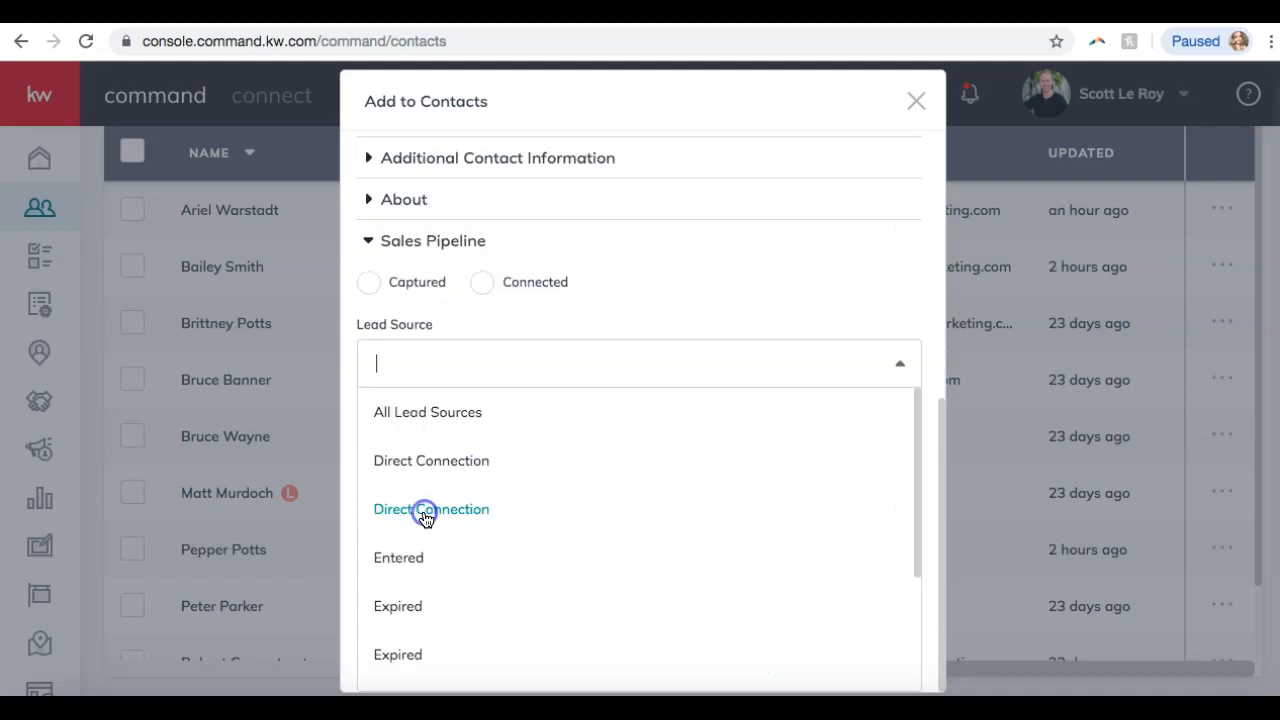
{"action": "scroll", "coordinate": [557, 477], "scroll_direction": "down", "scroll_amount": 1}
{"action": "scroll", "coordinate": [560, 481], "scroll_direction": "down", "scroll_amount": 1}
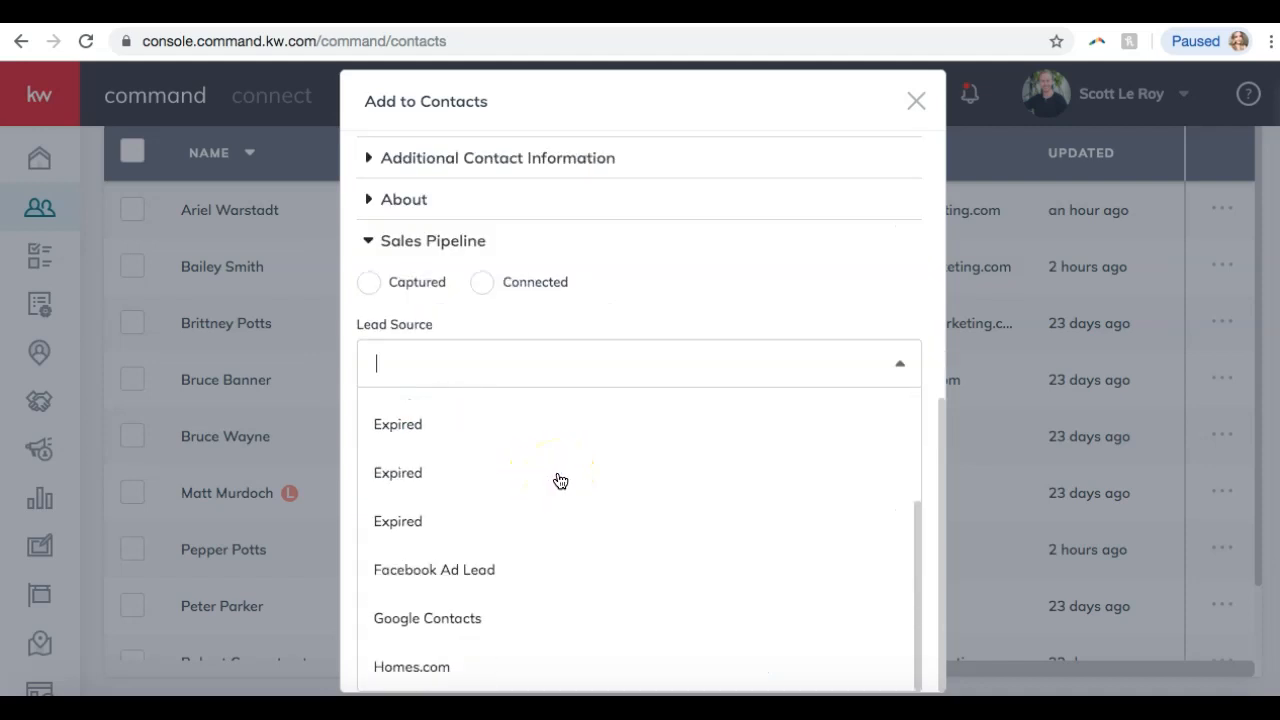
{"action": "left_click", "coordinate": [694, 316]}
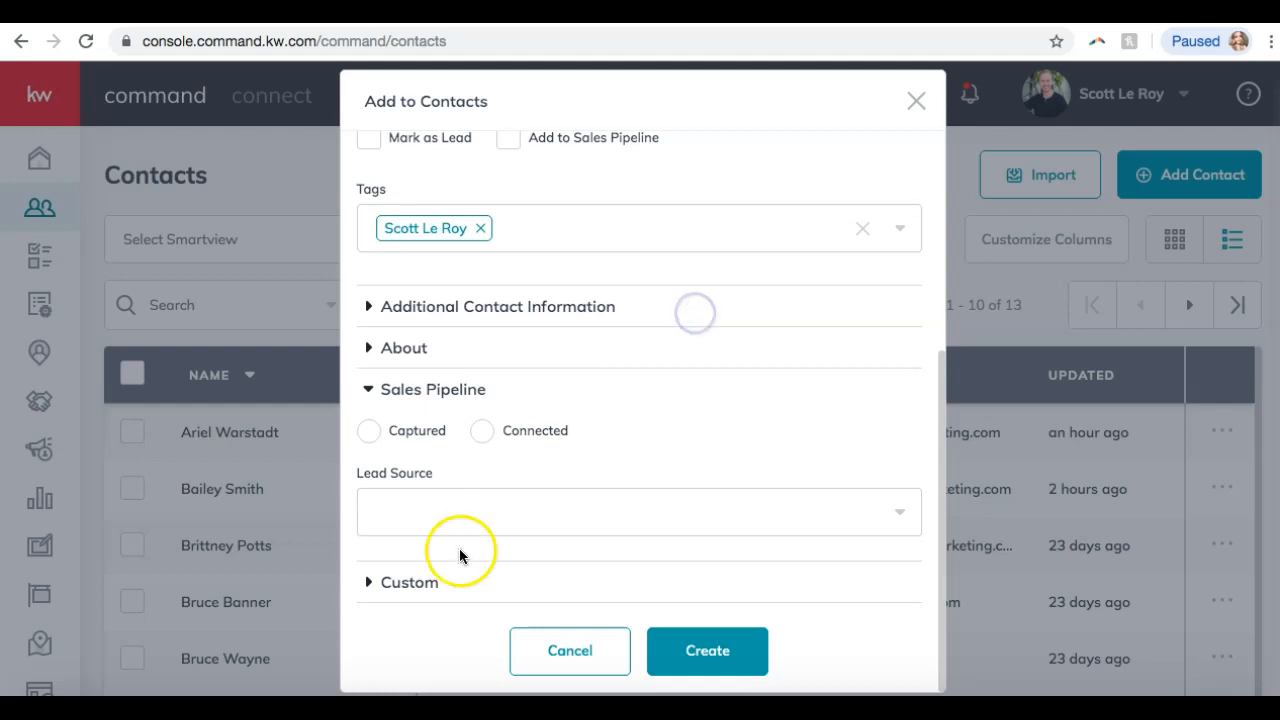
{"action": "left_click", "coordinate": [403, 582]}
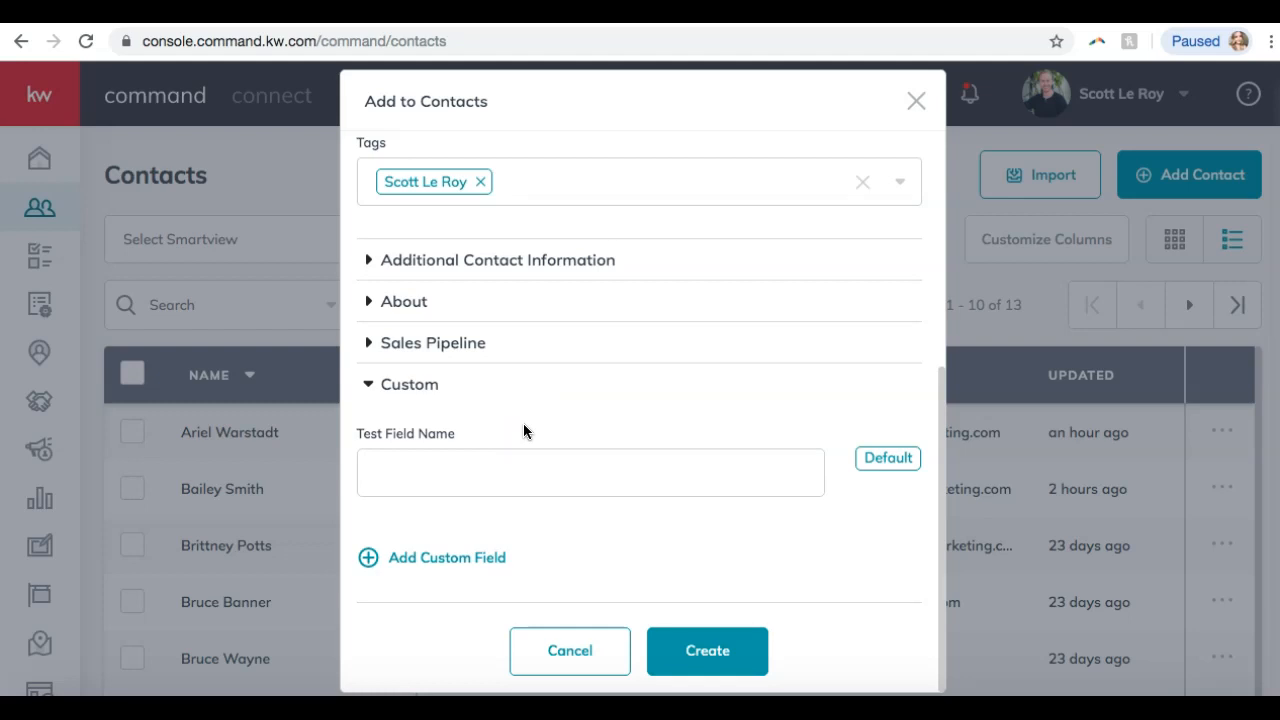
Add another custom field slot, viewing the existing custom fields without choosing one.
{"action": "left_click", "coordinate": [488, 487]}
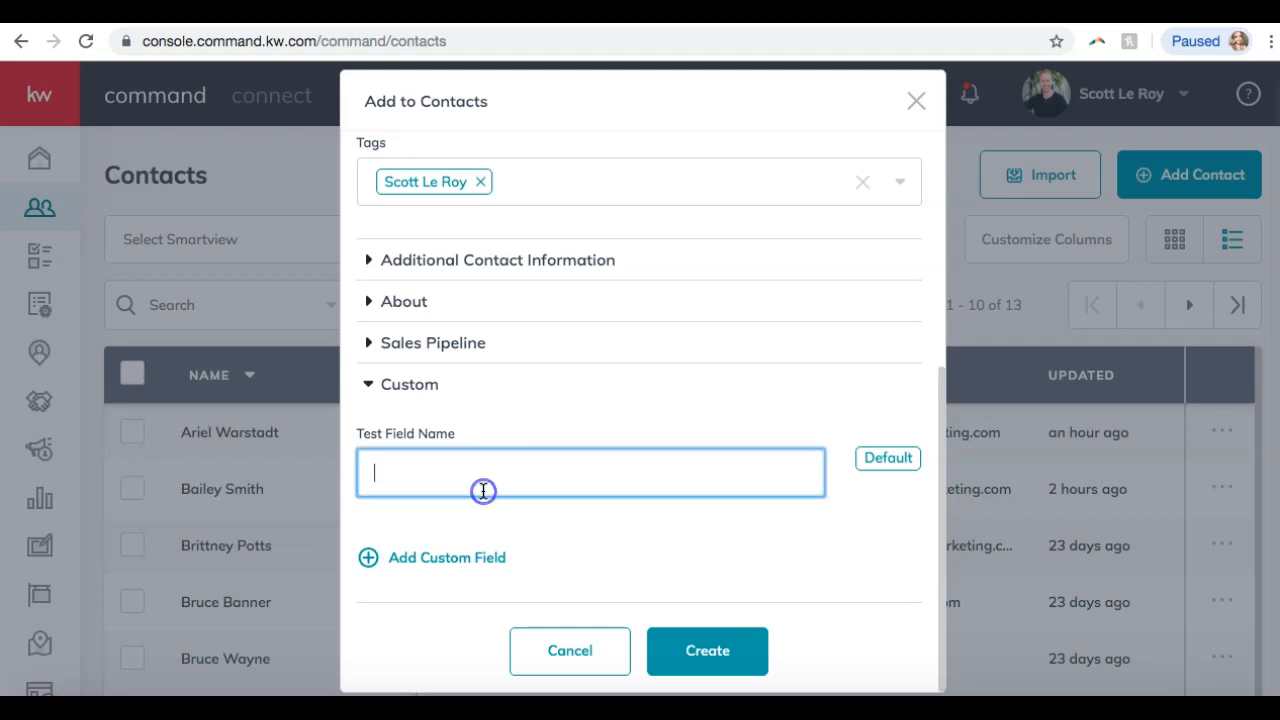
{"action": "left_click", "coordinate": [432, 562]}
{"action": "left_click", "coordinate": [484, 474]}
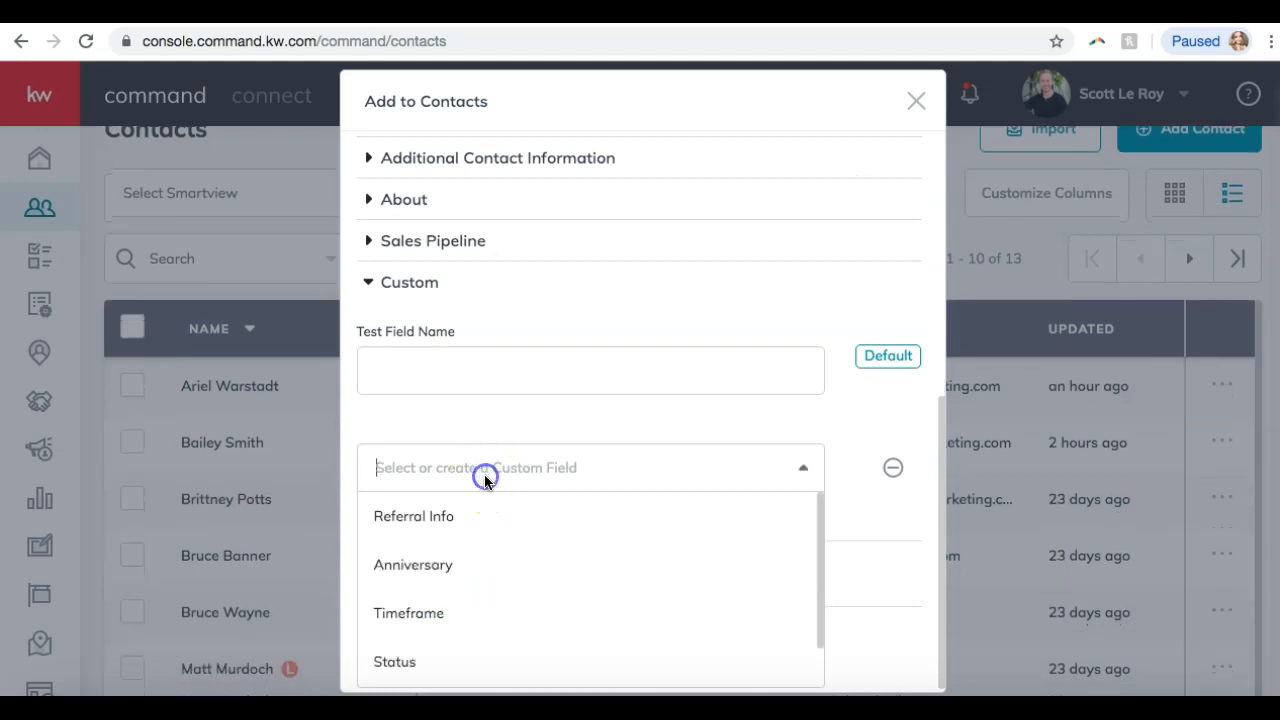
{"action": "scroll", "coordinate": [457, 549], "scroll_direction": "down", "scroll_amount": 1}
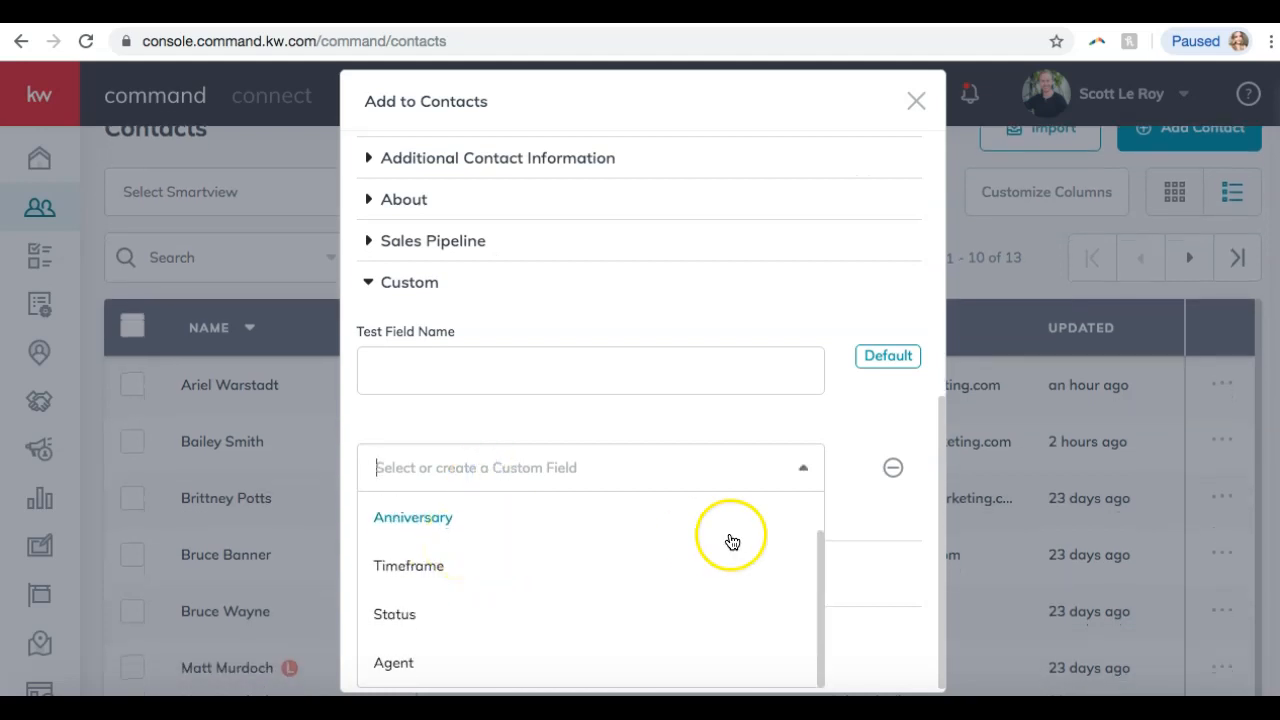
{"action": "scroll", "coordinate": [878, 482], "scroll_direction": "down", "scroll_amount": 1}
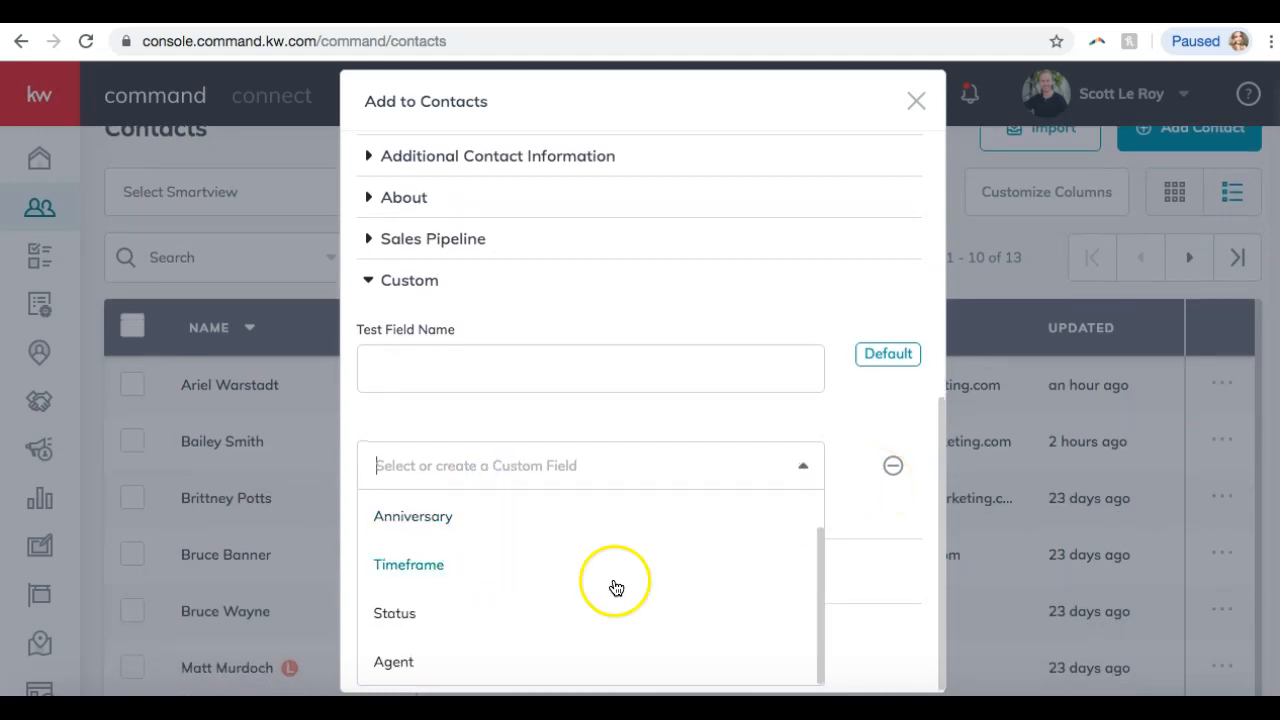
{"action": "scroll", "coordinate": [614, 586], "scroll_direction": "up", "scroll_amount": 1}
{"action": "scroll", "coordinate": [616, 588], "scroll_direction": "down", "scroll_amount": 1}
{"action": "scroll", "coordinate": [616, 588], "scroll_direction": "up", "scroll_amount": 1}
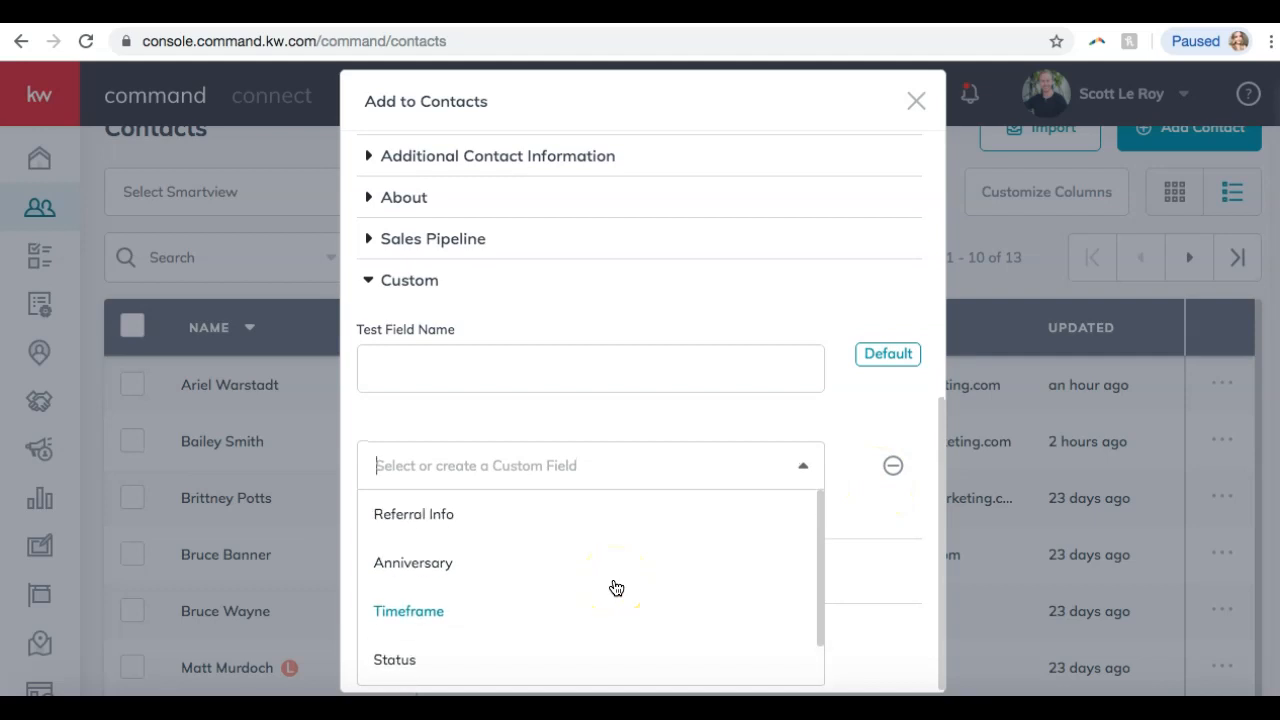
{"action": "scroll", "coordinate": [440, 591], "scroll_direction": "down", "scroll_amount": 1}
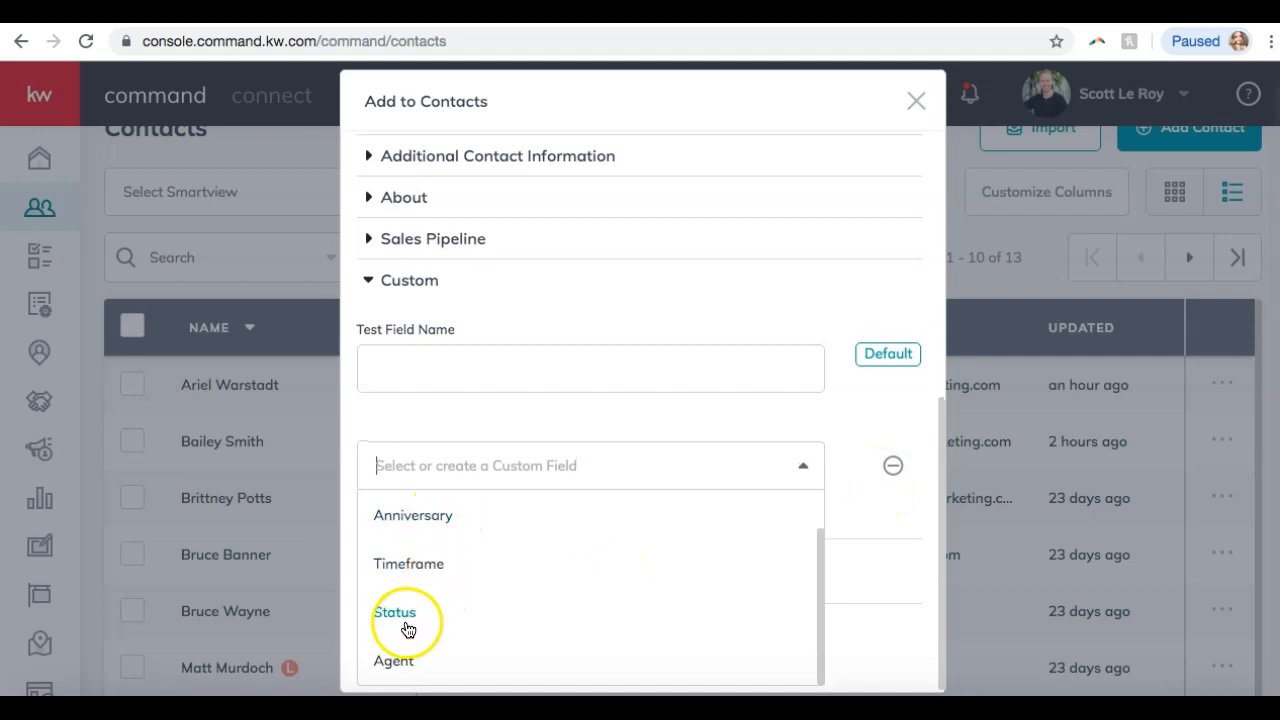
{"action": "left_click", "coordinate": [846, 504]}
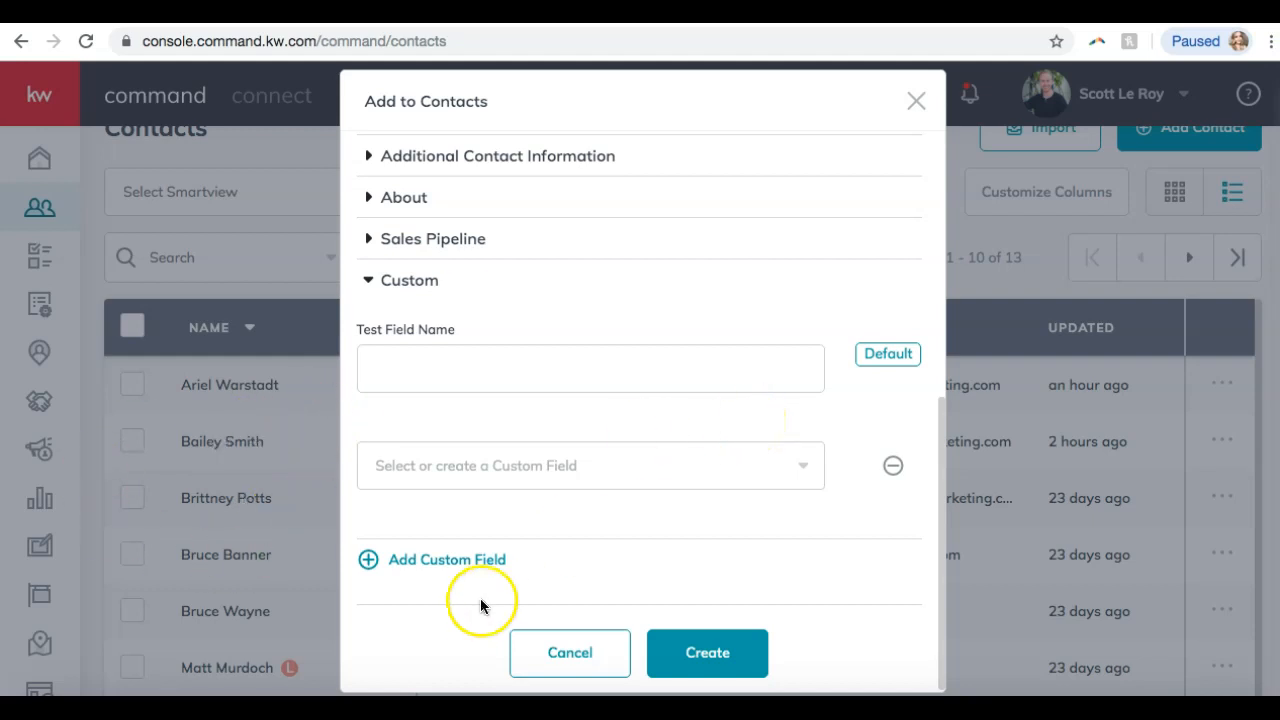
Review the completed form and create the new contact.
{"action": "scroll", "coordinate": [682, 237], "scroll_direction": "up", "scroll_amount": 1}
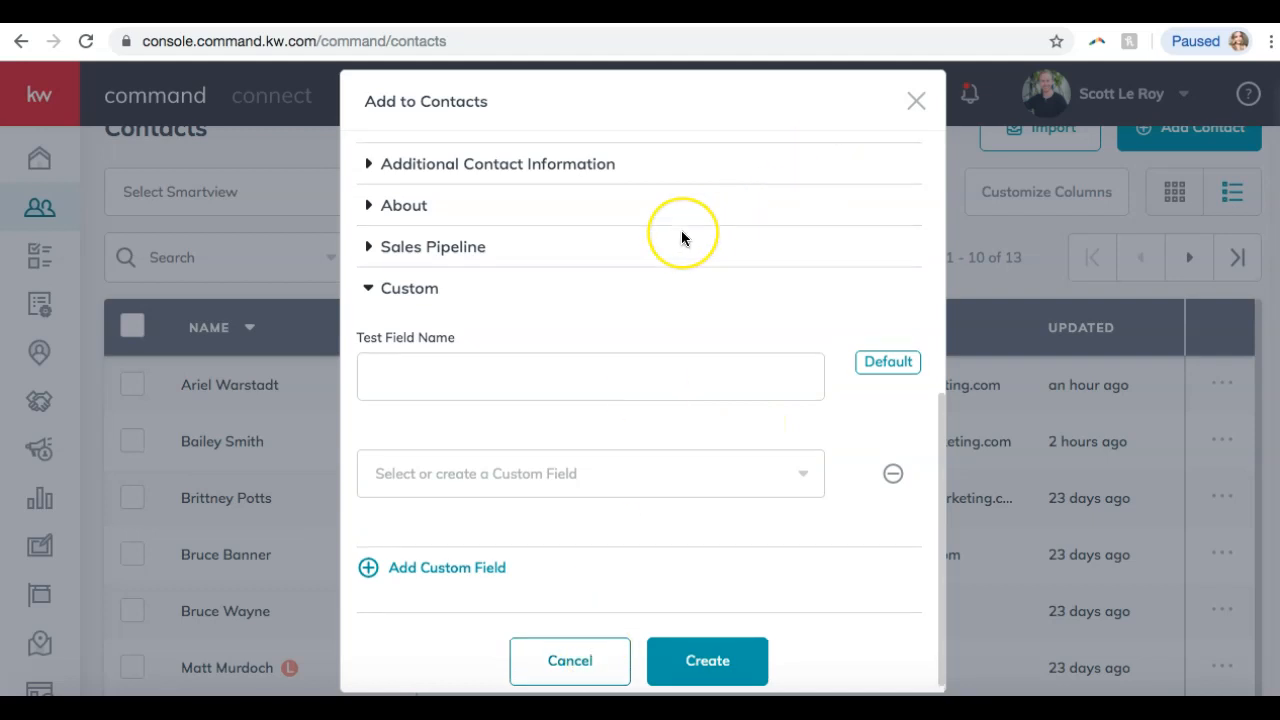
{"action": "scroll", "coordinate": [682, 237], "scroll_direction": "up", "scroll_amount": 5}
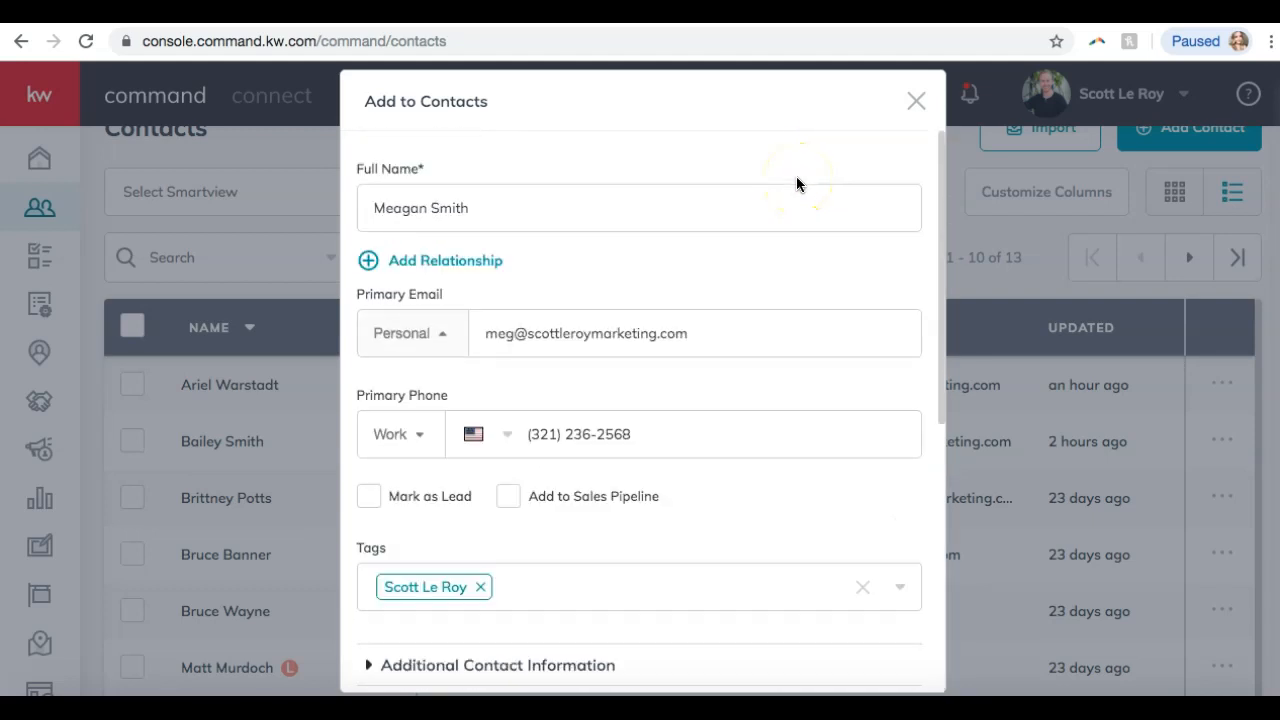
{"action": "scroll", "coordinate": [796, 184], "scroll_direction": "down", "scroll_amount": 5}
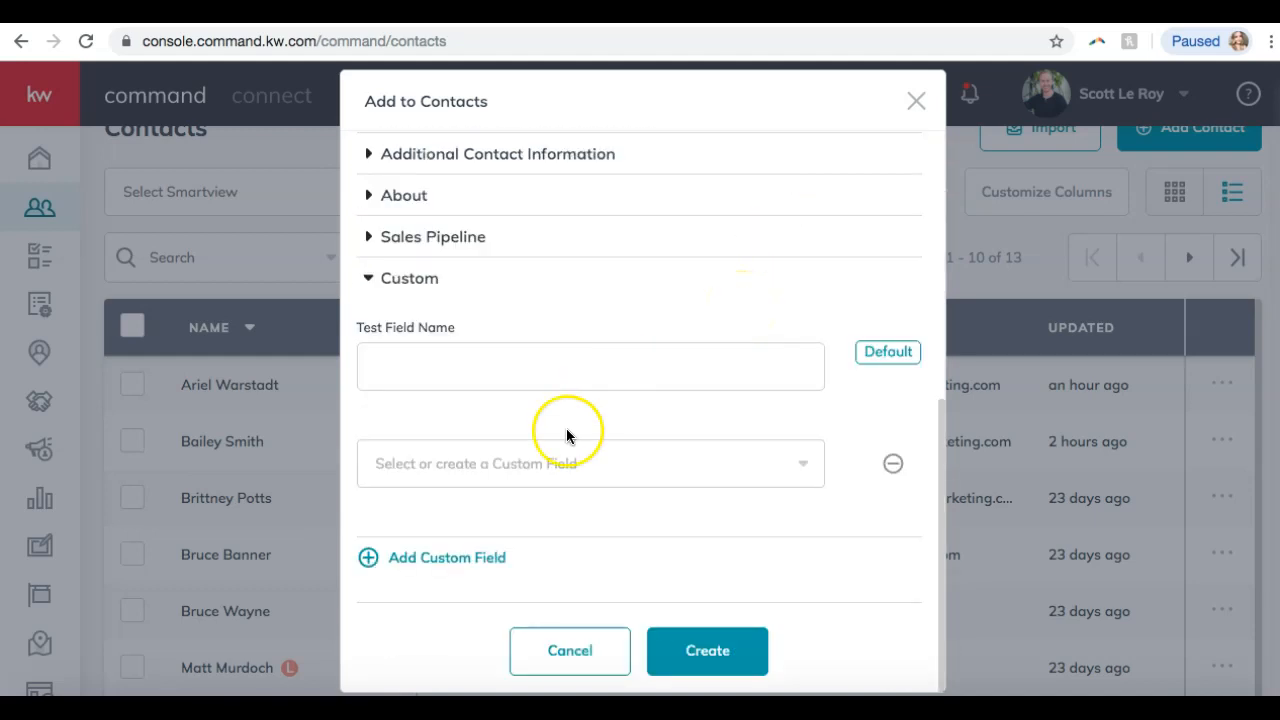
{"action": "scroll", "coordinate": [703, 385], "scroll_direction": "up", "scroll_amount": 5}
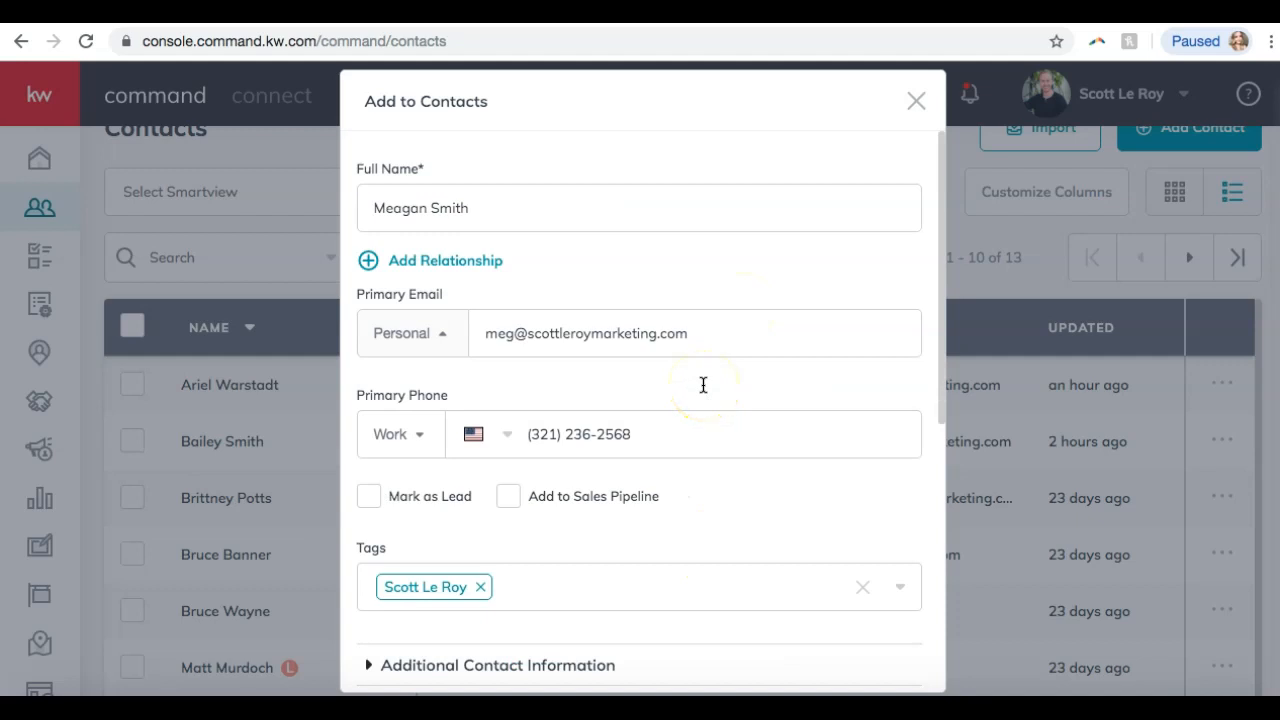
{"action": "scroll", "coordinate": [703, 385], "scroll_direction": "down", "scroll_amount": 5}
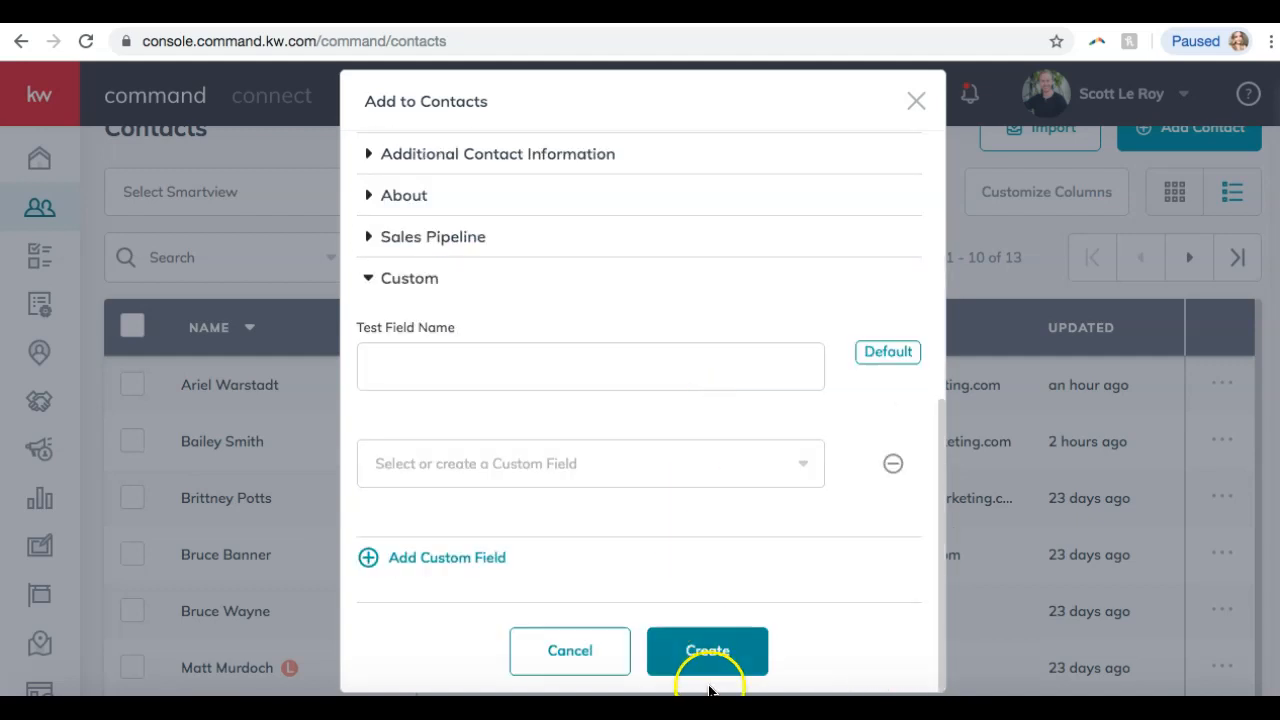
{"action": "left_click", "coordinate": [708, 648]}
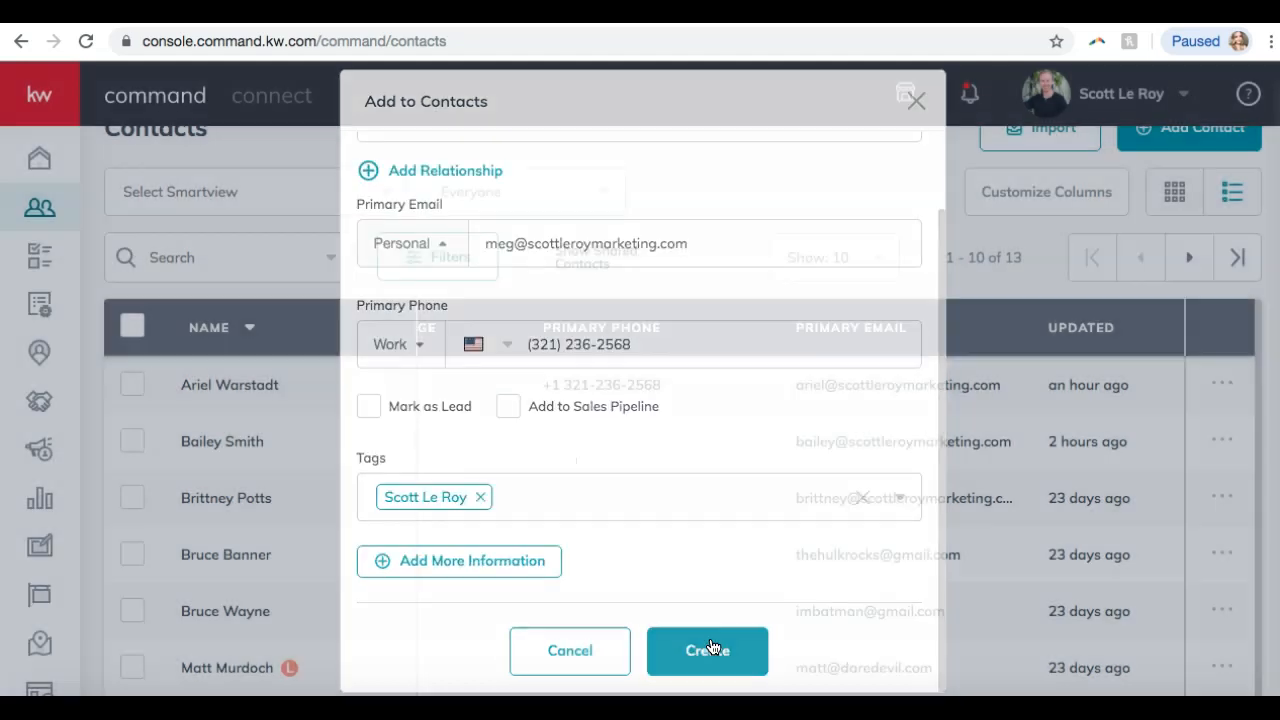
{"action": "scroll", "coordinate": [414, 491], "scroll_direction": "down", "scroll_amount": 2}
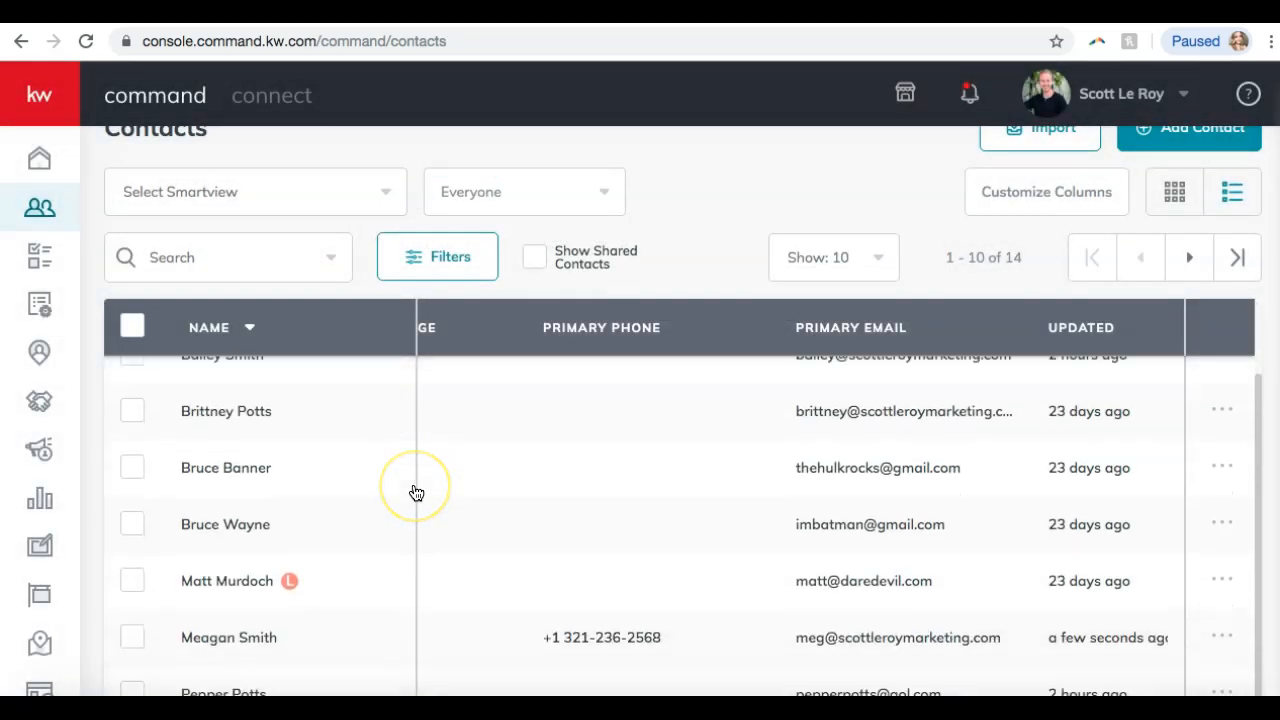
{"action": "scroll", "coordinate": [394, 453], "scroll_direction": "up", "scroll_amount": 2}
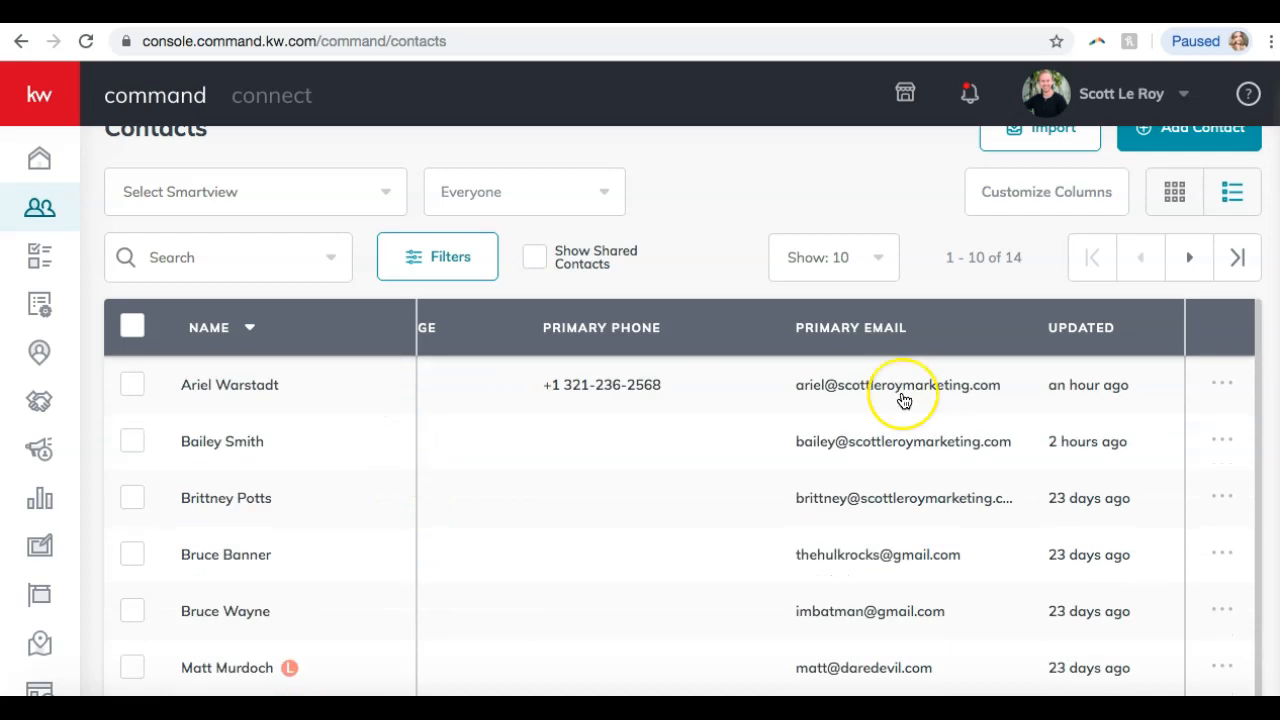
{"action": "left_click", "coordinate": [447, 441]}
{"action": "scroll", "coordinate": [643, 466], "scroll_direction": "right", "scroll_amount": 10}
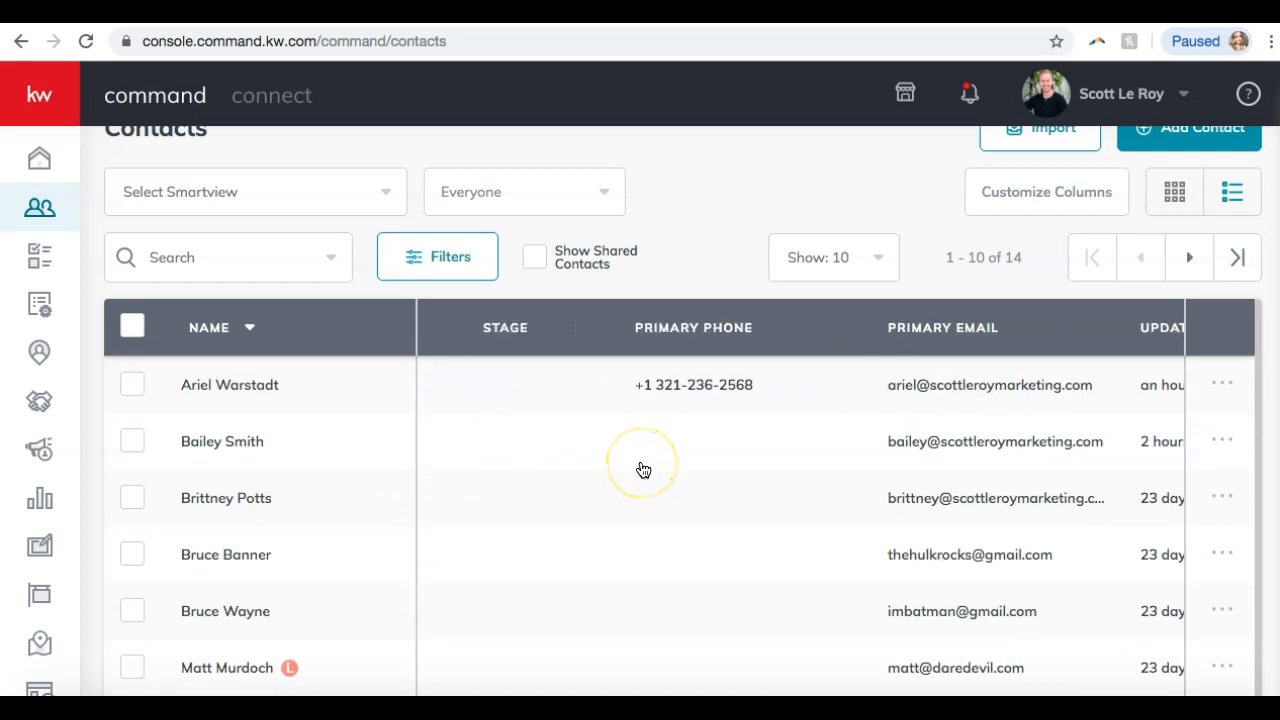
{"action": "scroll", "coordinate": [643, 470], "scroll_direction": "down", "scroll_amount": 1}
{"action": "scroll", "coordinate": [643, 470], "scroll_direction": "up", "scroll_amount": 1}
{"action": "scroll", "coordinate": [643, 470], "scroll_direction": "down", "scroll_amount": 1}
{"action": "scroll", "coordinate": [643, 470], "scroll_direction": "up", "scroll_amount": 1}
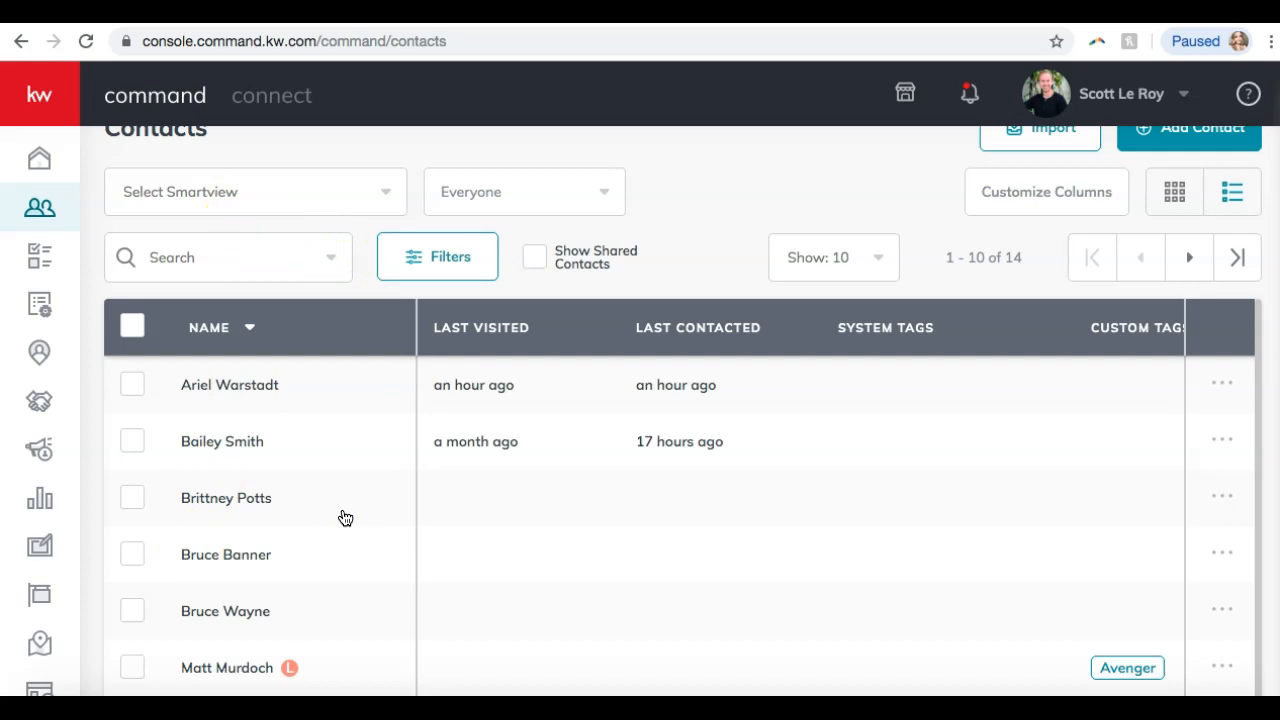
{"action": "scroll", "coordinate": [345, 518], "scroll_direction": "up", "scroll_amount": 1}
{"action": "scroll", "coordinate": [345, 518], "scroll_direction": "down", "scroll_amount": 2}
{"action": "scroll", "coordinate": [345, 518], "scroll_direction": "up", "scroll_amount": 2}
{"action": "scroll", "coordinate": [743, 197], "scroll_direction": "down", "scroll_amount": 1}
{"action": "scroll", "coordinate": [742, 192], "scroll_direction": "down", "scroll_amount": 1}
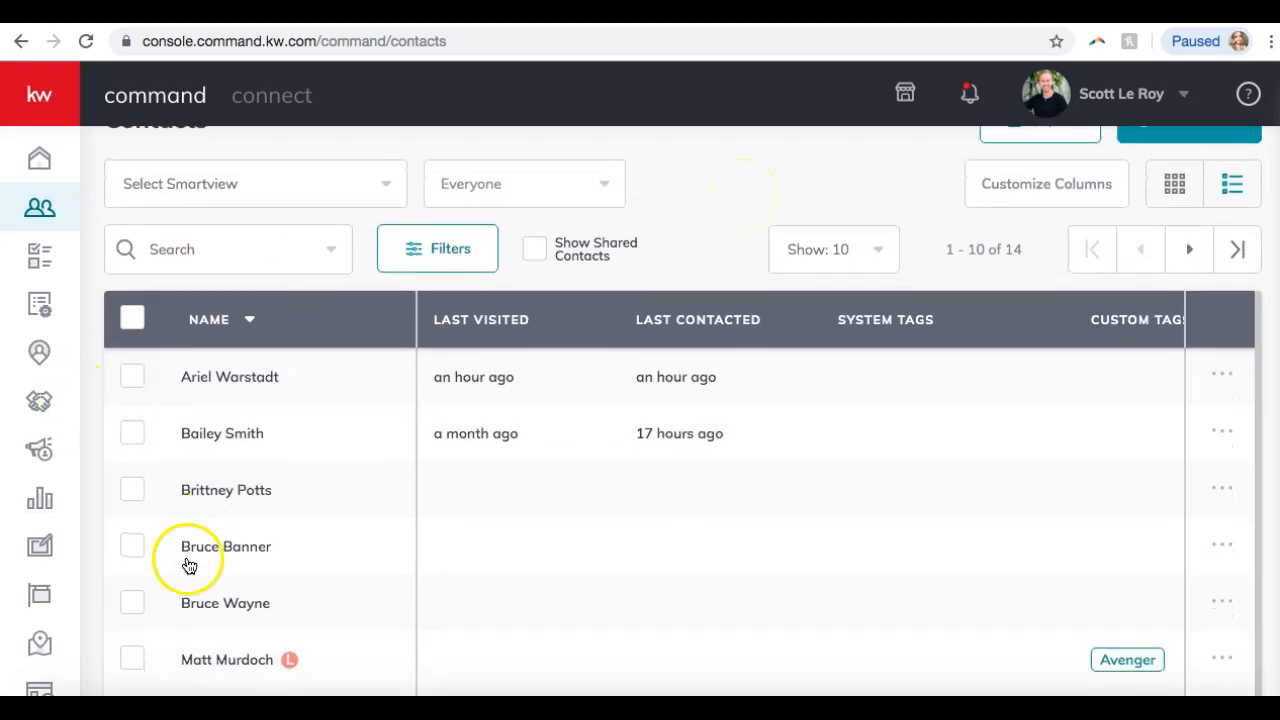
Tick the checkboxes of the first three contacts in the list.
{"action": "left_click", "coordinate": [132, 375]}
{"action": "left_click", "coordinate": [134, 434]}
{"action": "left_click", "coordinate": [133, 488]}
{"action": "left_click", "coordinate": [501, 452]}
{"action": "scroll", "coordinate": [501, 452], "scroll_direction": "up", "scroll_amount": 1}
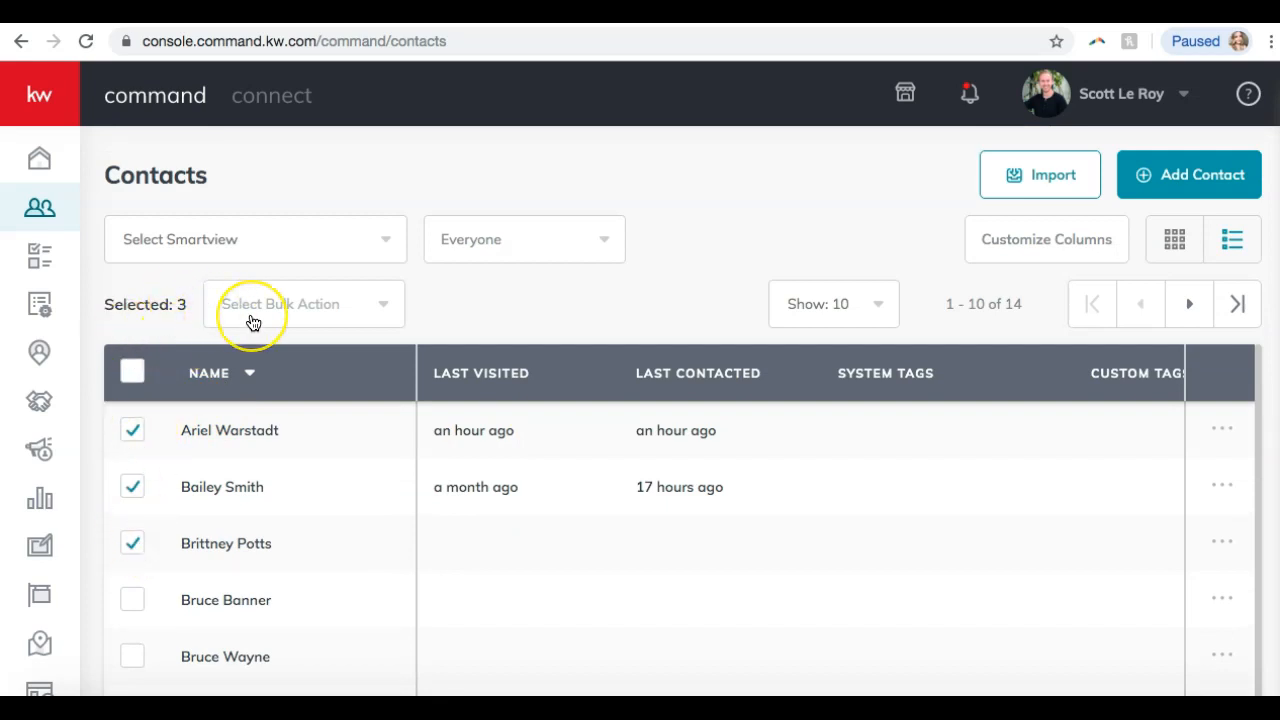
Review the bulk actions, such as Archive, Add Bulk Tags and Export Contacts.
{"action": "left_click", "coordinate": [333, 318]}
{"action": "scroll", "coordinate": [336, 322], "scroll_direction": "up", "scroll_amount": 2}
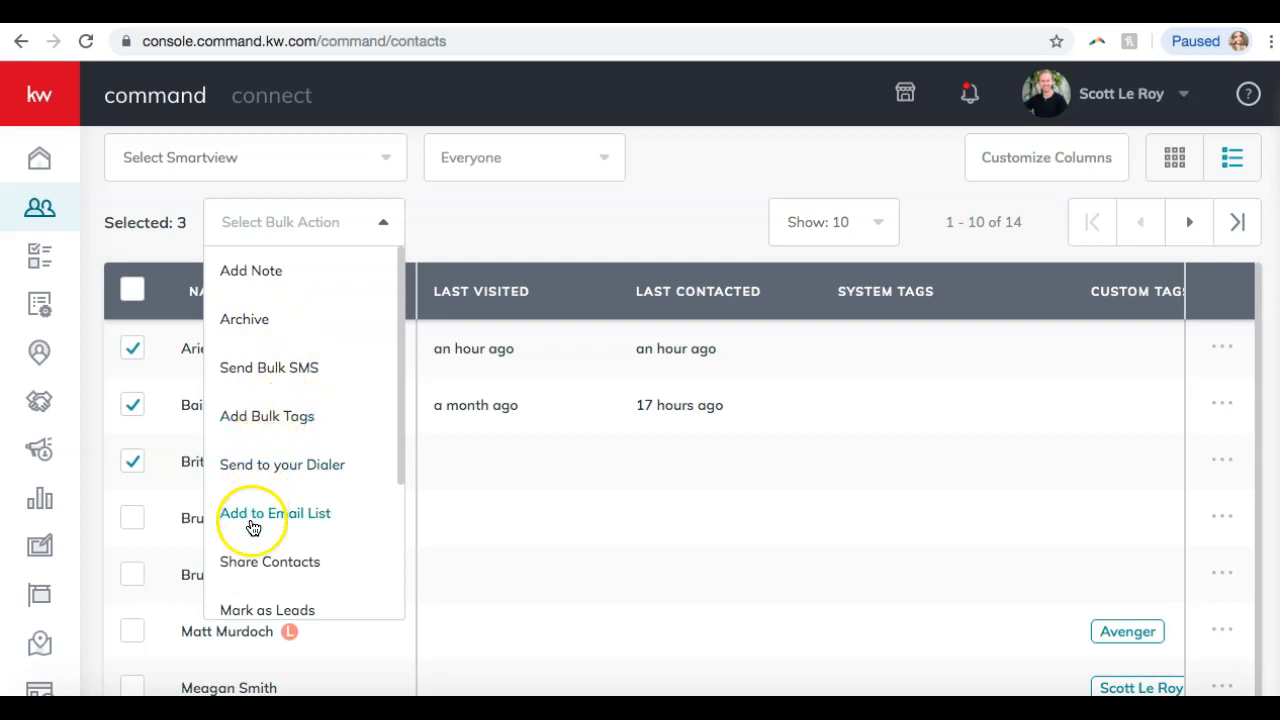
{"action": "scroll", "coordinate": [251, 590], "scroll_direction": "down", "scroll_amount": 2}
{"action": "scroll", "coordinate": [251, 596], "scroll_direction": "down", "scroll_amount": 3}
{"action": "scroll", "coordinate": [289, 403], "scroll_direction": "down", "scroll_amount": 1}
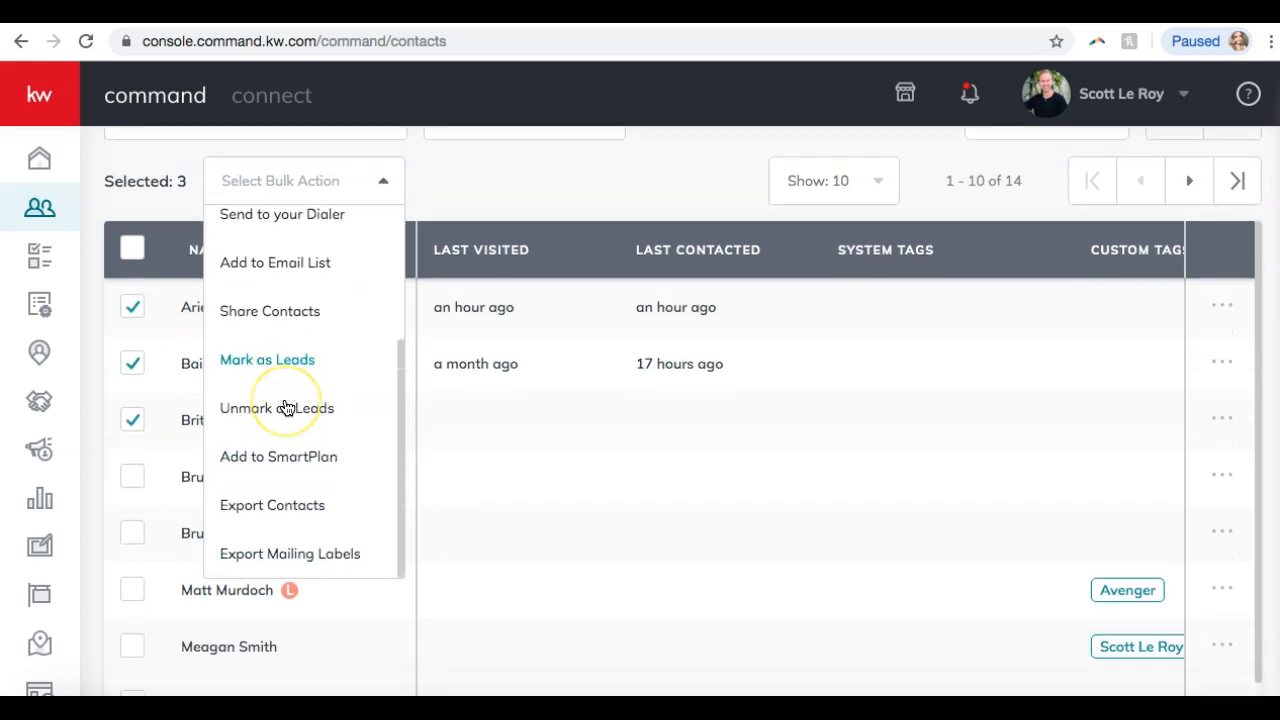
{"action": "scroll", "coordinate": [286, 408], "scroll_direction": "down", "scroll_amount": 2}
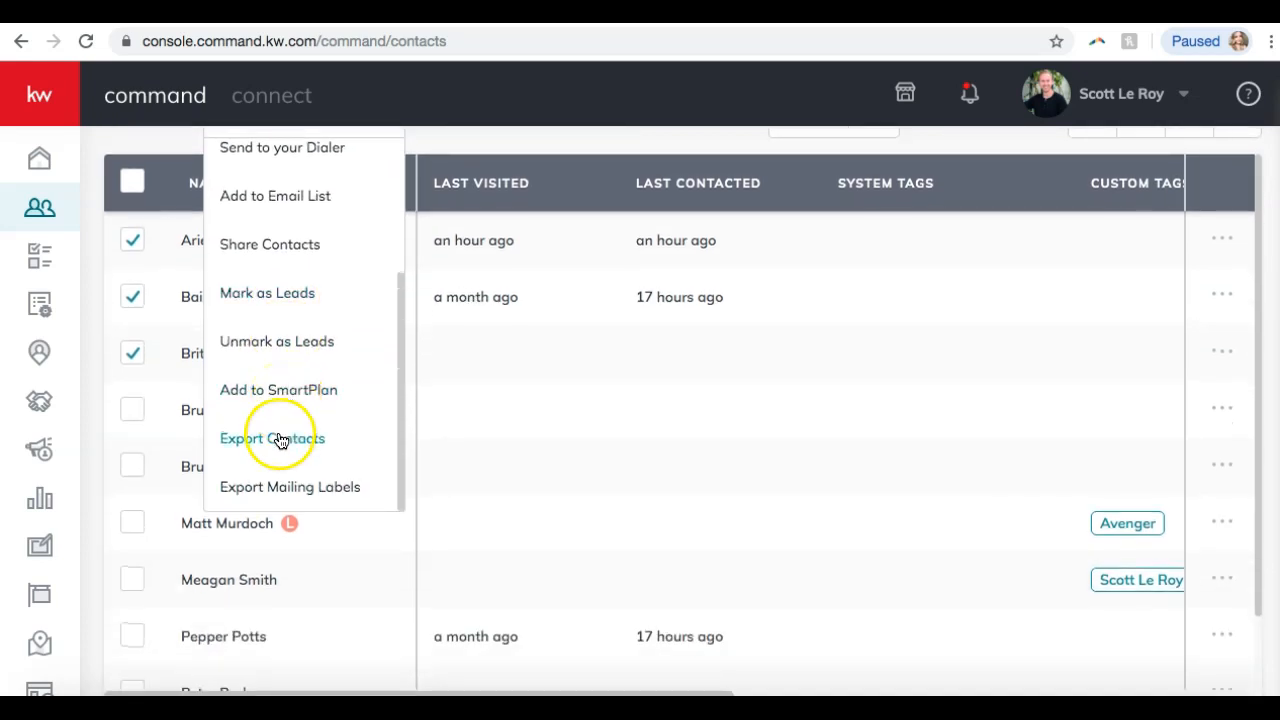
{"action": "scroll", "coordinate": [268, 491], "scroll_direction": "up", "scroll_amount": 3}
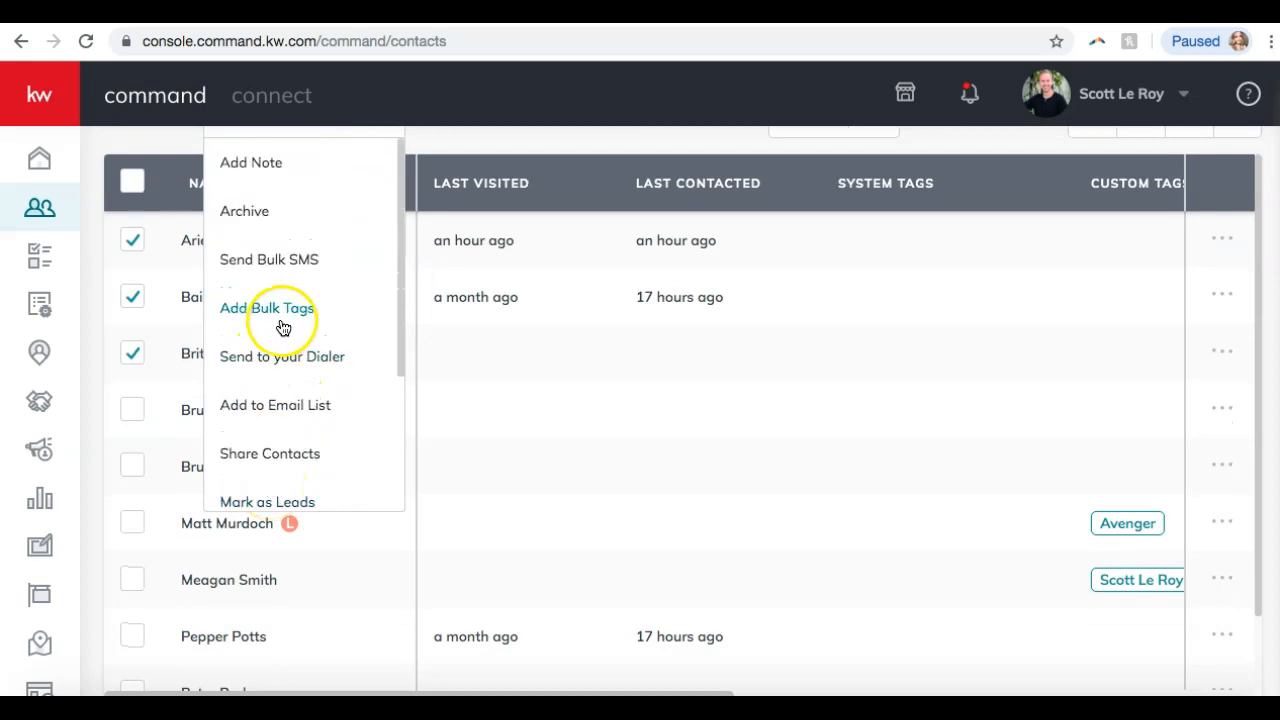
{"action": "scroll", "coordinate": [283, 328], "scroll_direction": "up", "scroll_amount": 3}
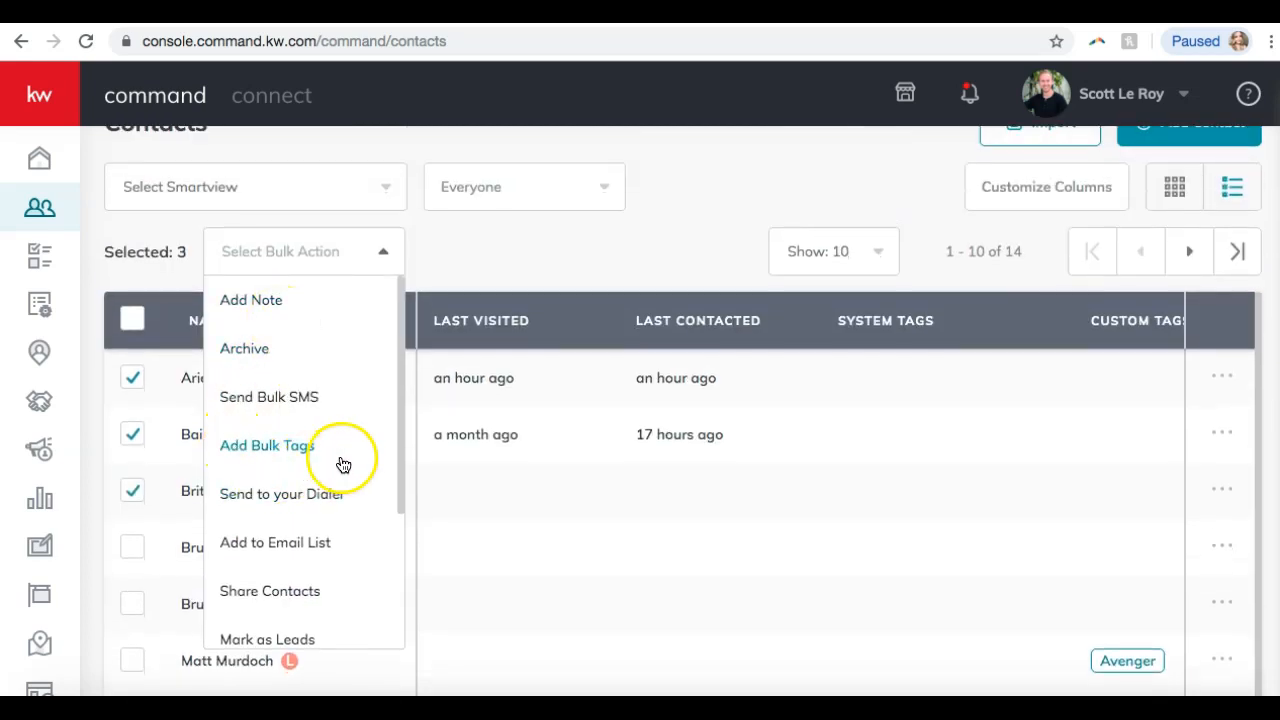
Choose Add Bulk Tags and browse the system tags without selecting any.
{"action": "left_click", "coordinate": [283, 448]}
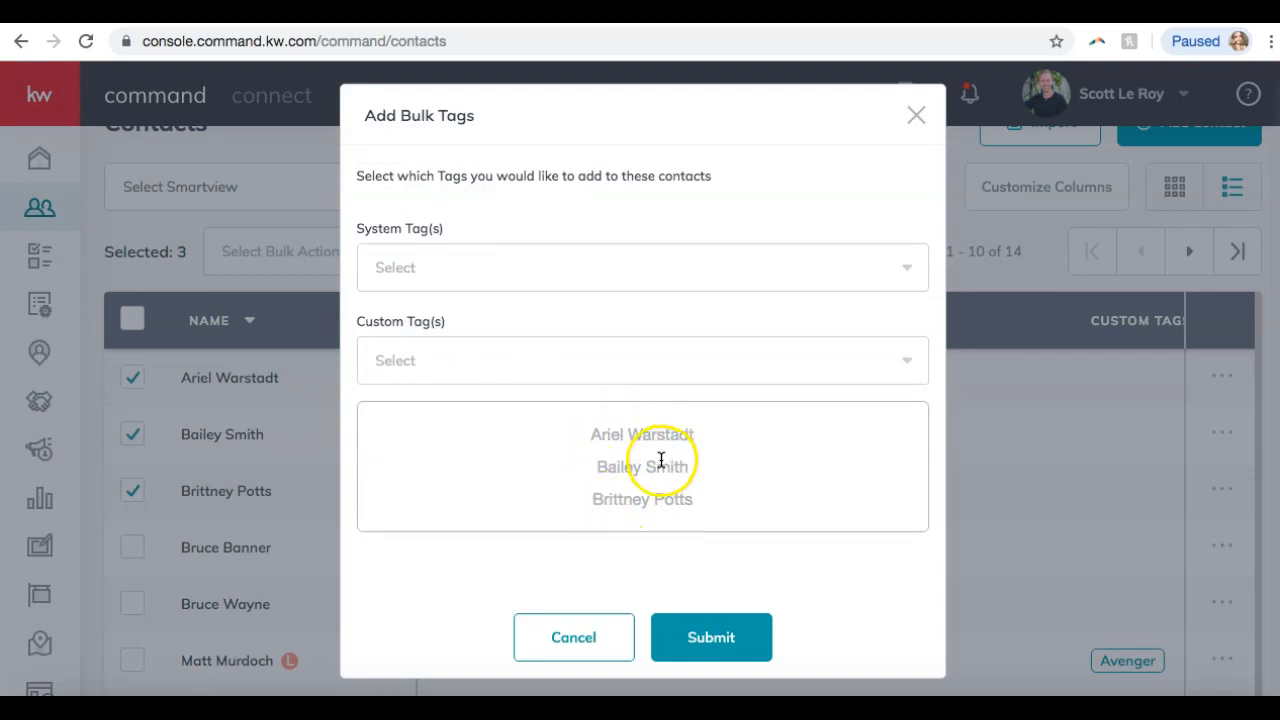
{"action": "left_click", "coordinate": [463, 265]}
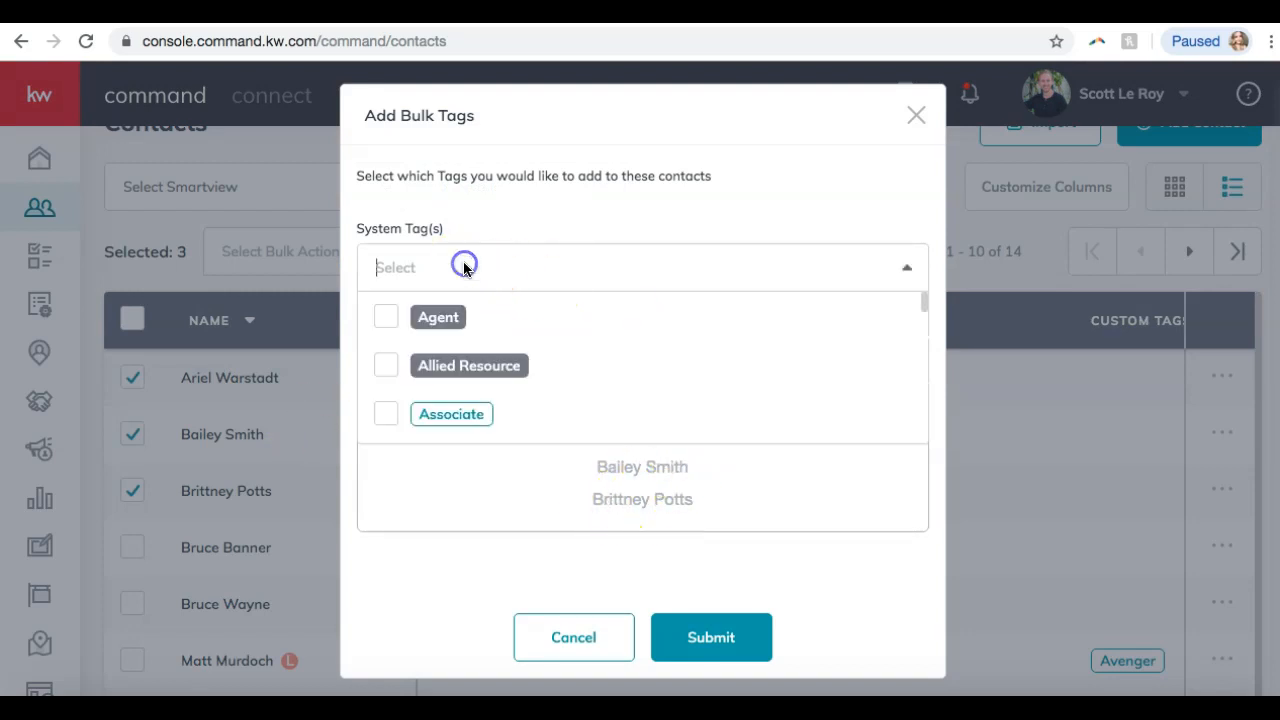
{"action": "scroll", "coordinate": [487, 376], "scroll_direction": "down", "scroll_amount": 5}
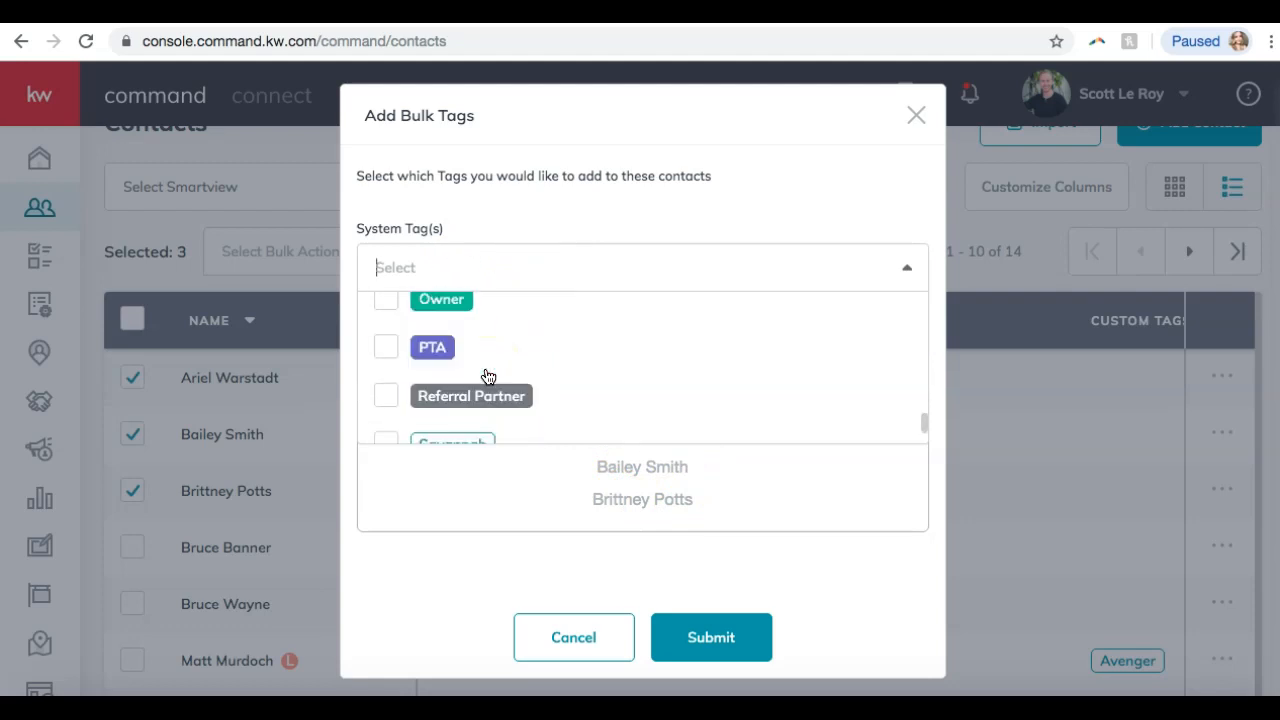
{"action": "scroll", "coordinate": [531, 400], "scroll_direction": "up", "scroll_amount": 10}
{"action": "scroll", "coordinate": [535, 401], "scroll_direction": "up", "scroll_amount": 3}
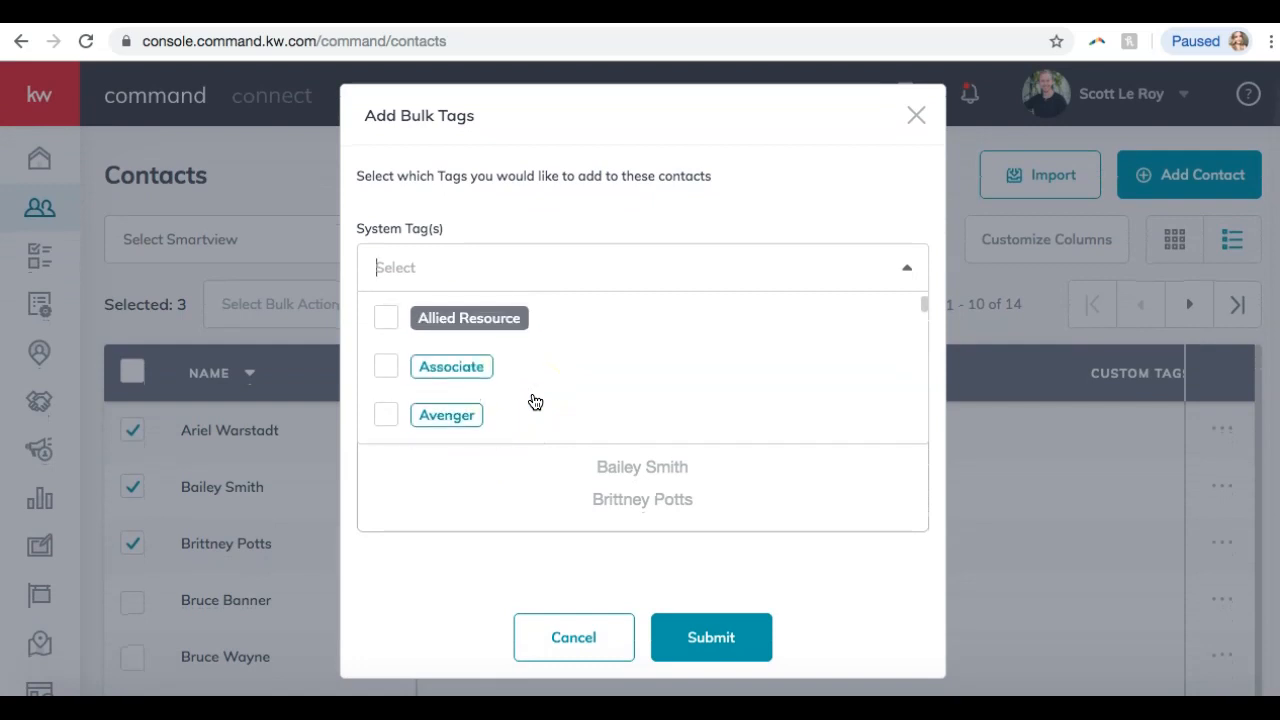
{"action": "left_click", "coordinate": [538, 378]}
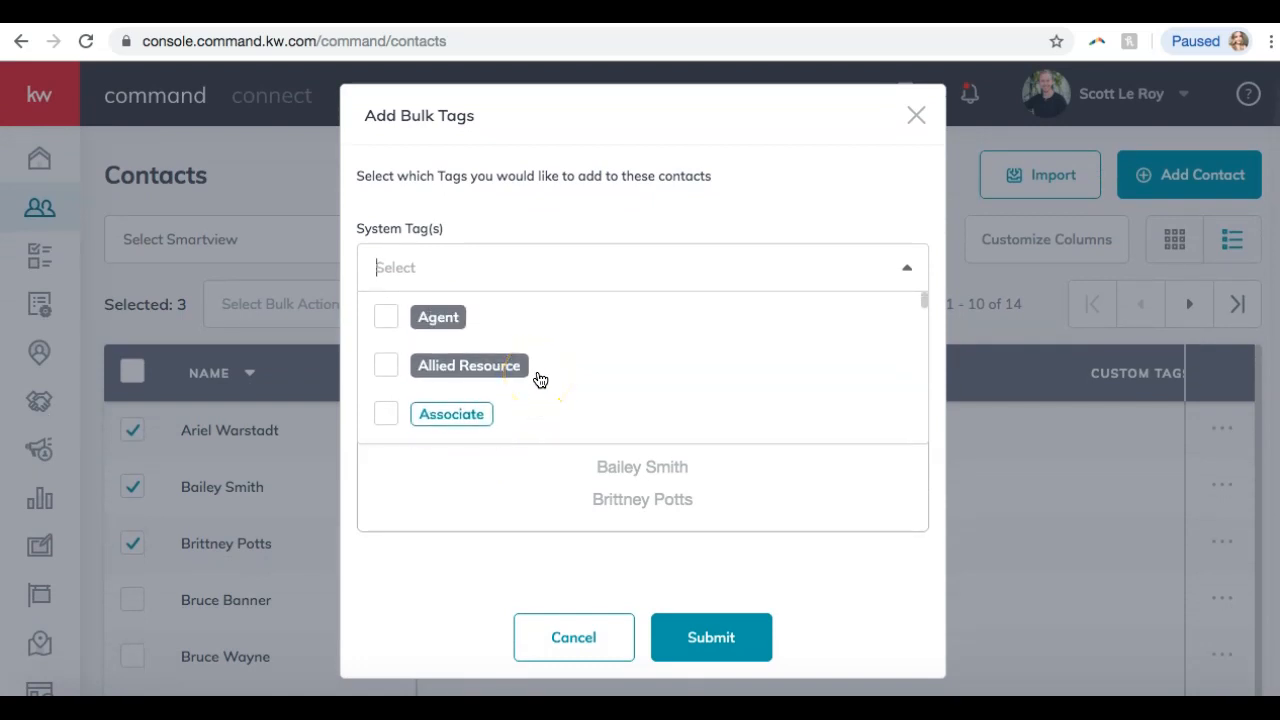
{"action": "left_click", "coordinate": [567, 261]}
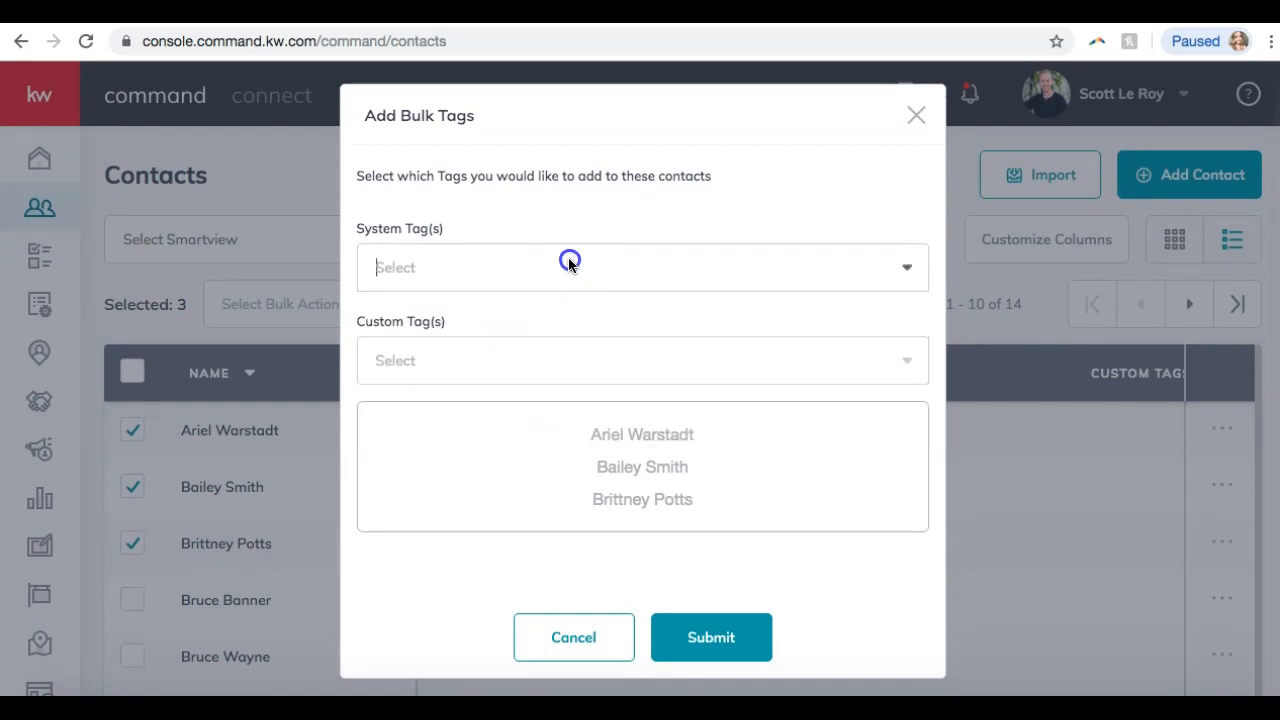
{"action": "left_click", "coordinate": [474, 355]}
{"action": "scroll", "coordinate": [457, 437], "scroll_direction": "down", "scroll_amount": 3}
{"action": "scroll", "coordinate": [458, 438], "scroll_direction": "up", "scroll_amount": 3}
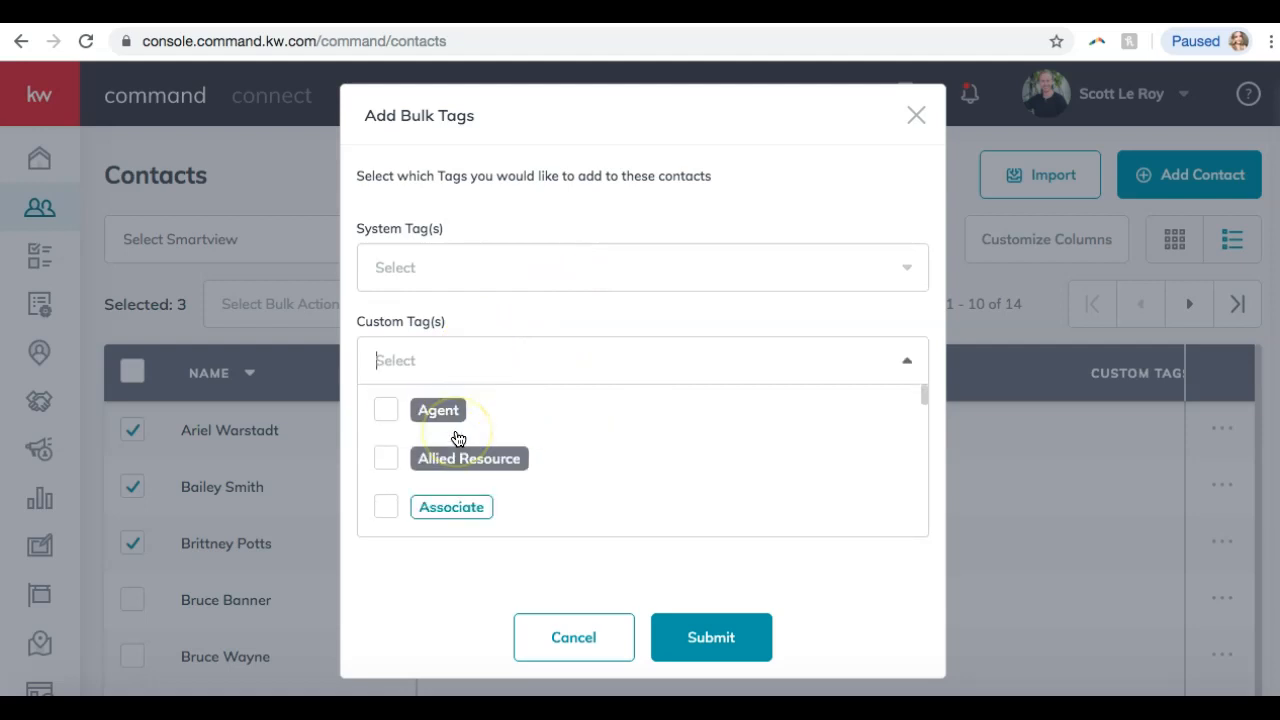
{"action": "left_click", "coordinate": [476, 276]}
{"action": "left_click", "coordinate": [469, 273]}
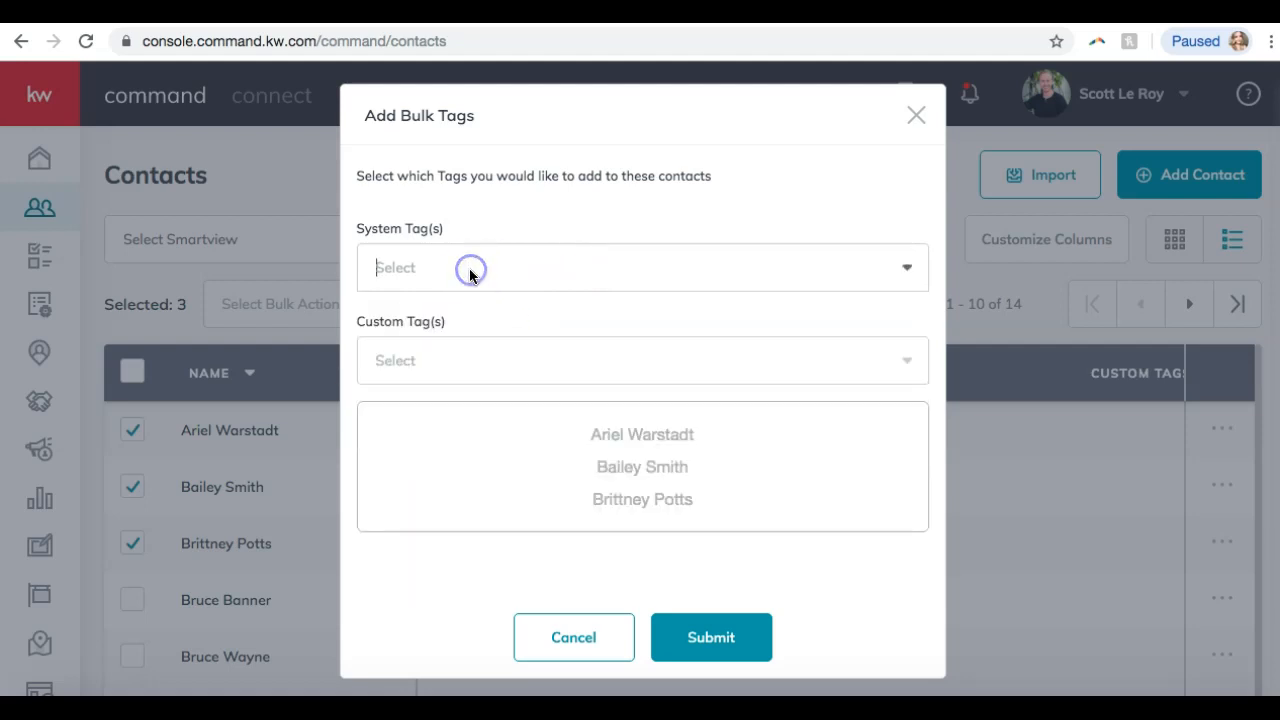
Select the agent's name under Custom Tag(s) and submit it for the three contacts.
{"action": "left_click", "coordinate": [426, 354]}
{"action": "scroll", "coordinate": [543, 426], "scroll_direction": "down", "scroll_amount": 5}
{"action": "scroll", "coordinate": [543, 426], "scroll_direction": "down", "scroll_amount": 10}
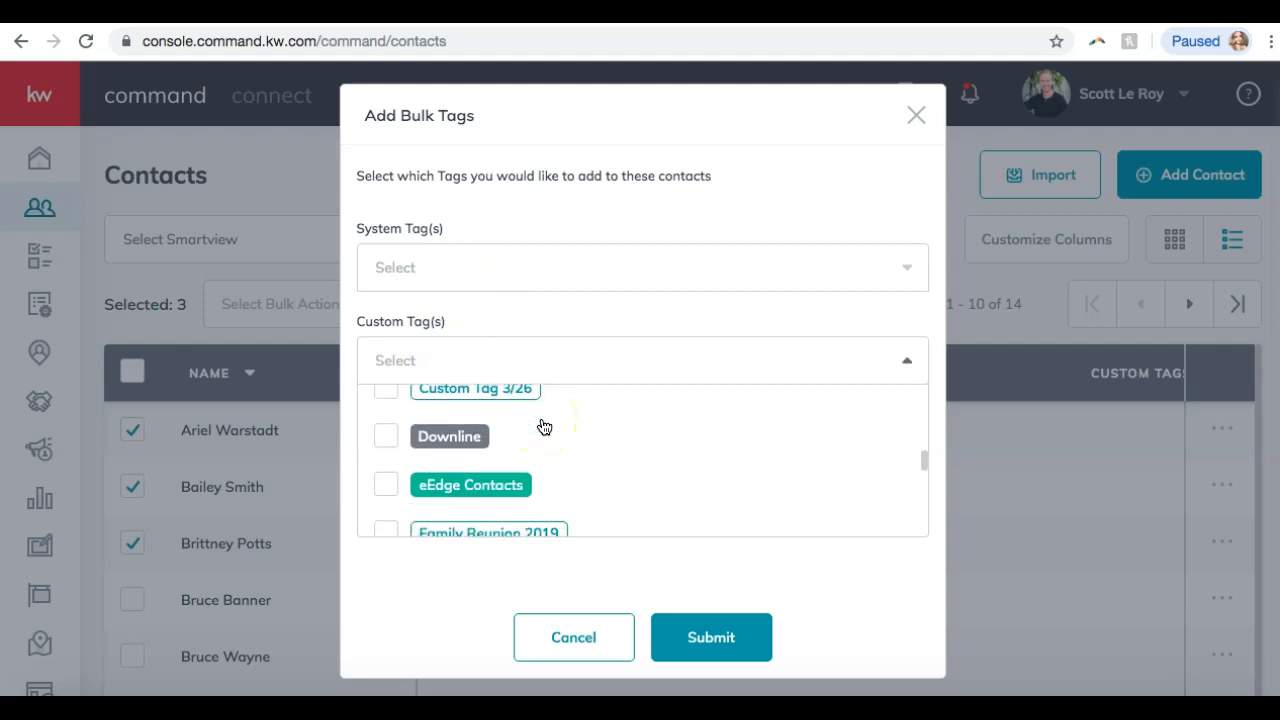
{"action": "scroll", "coordinate": [543, 426], "scroll_direction": "down", "scroll_amount": 6}
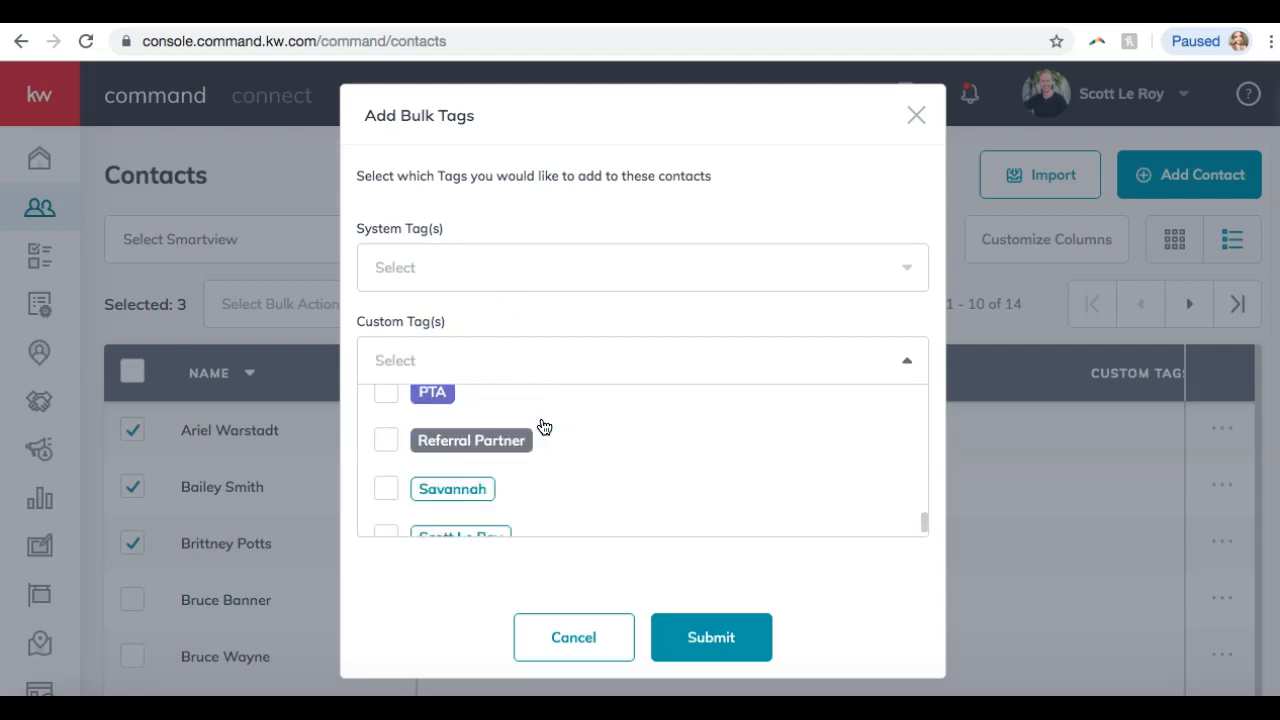
{"action": "left_click", "coordinate": [388, 453]}
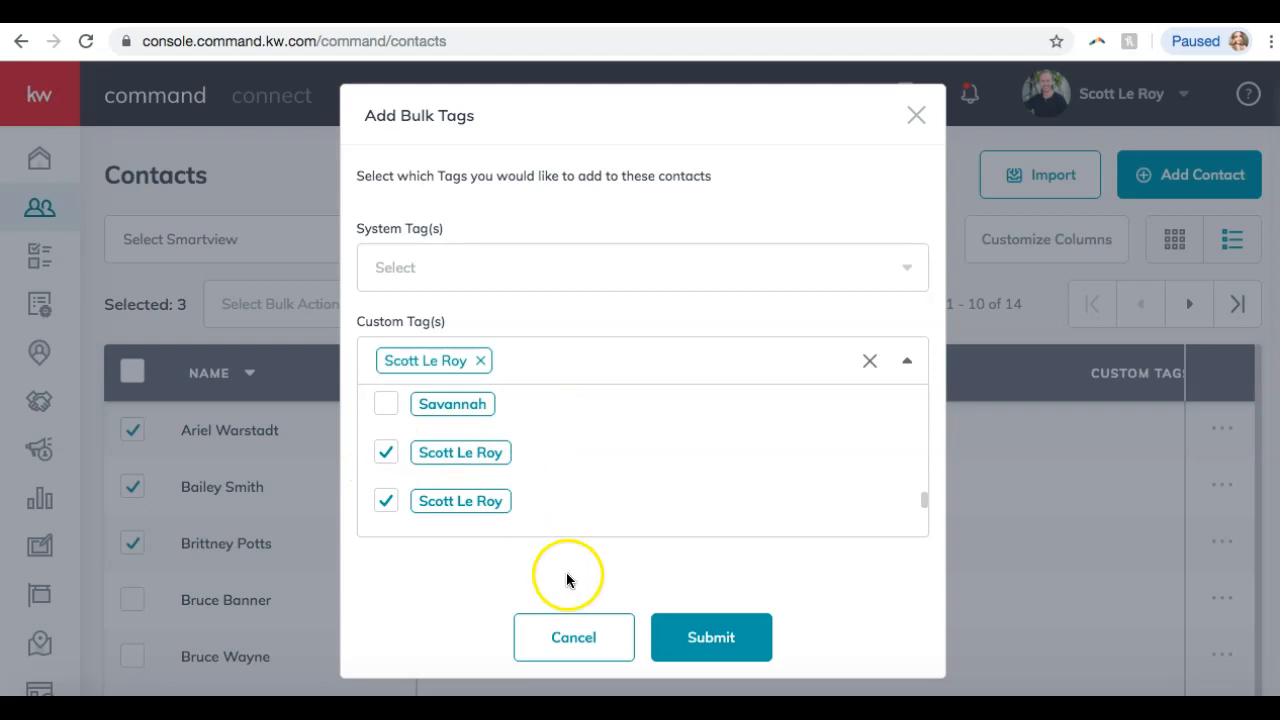
{"action": "left_click", "coordinate": [700, 636]}
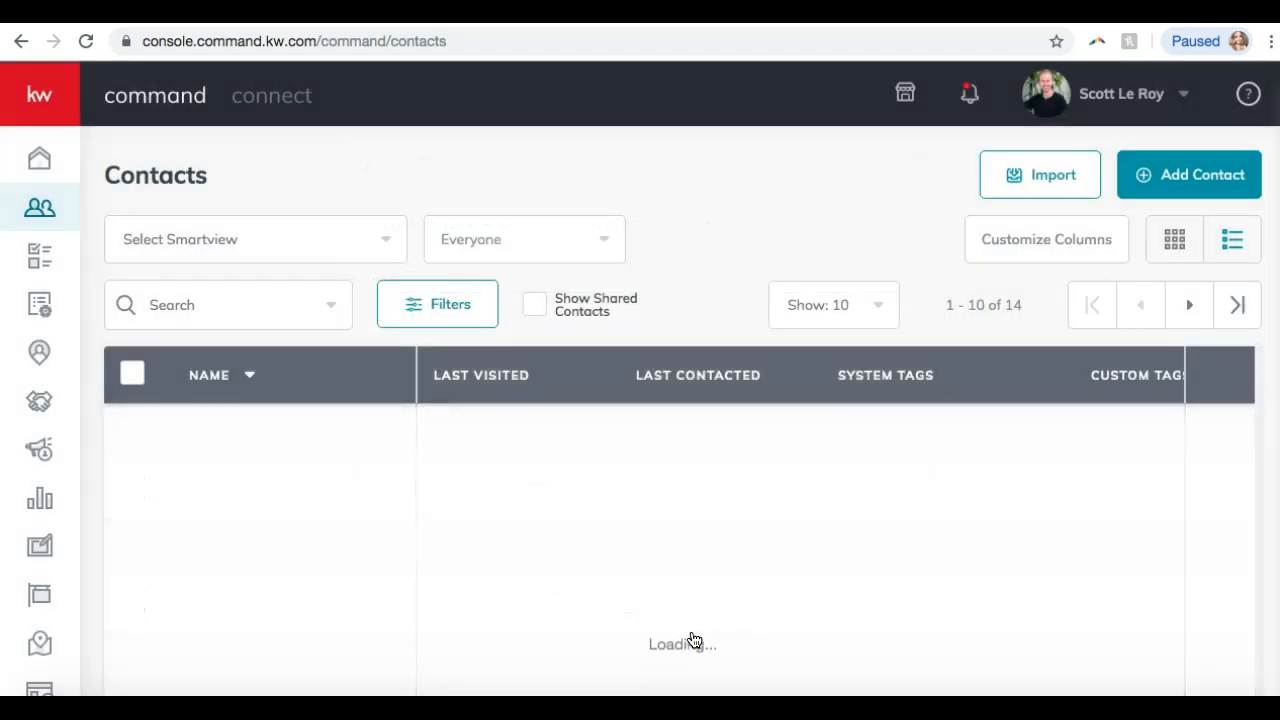
Check the Custom Tags column shows the agent's name tag, then open the account menu.
{"action": "scroll", "coordinate": [1094, 449], "scroll_direction": "right", "scroll_amount": 2}
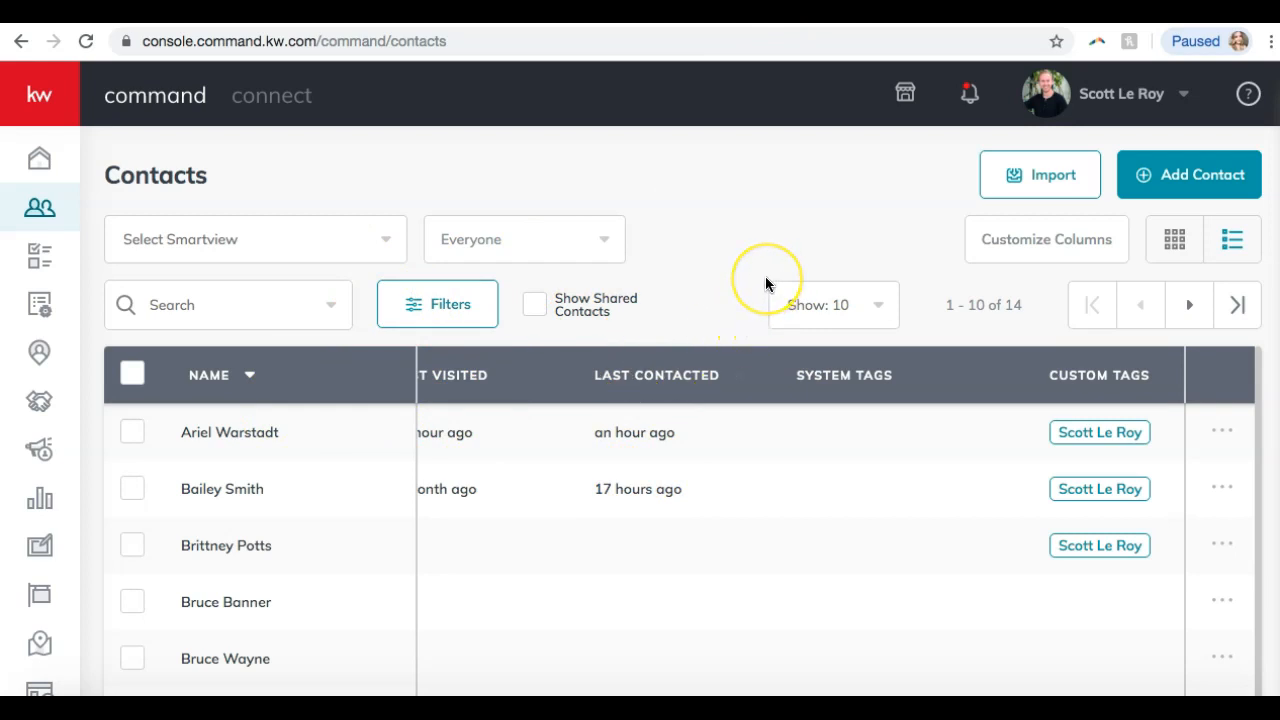
{"action": "left_click", "coordinate": [1107, 98]}
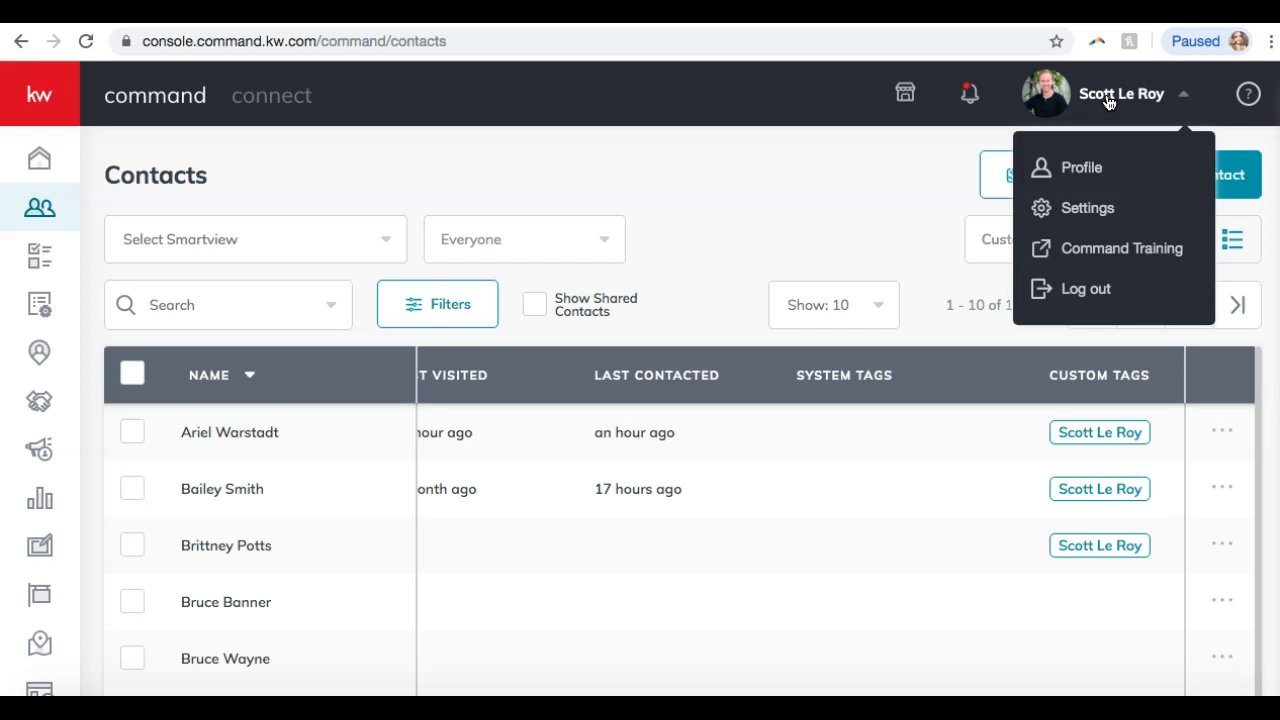
Go to Settings > Command Settings > Custom Tags to see every contact tag.
{"action": "left_click", "coordinate": [1088, 210]}
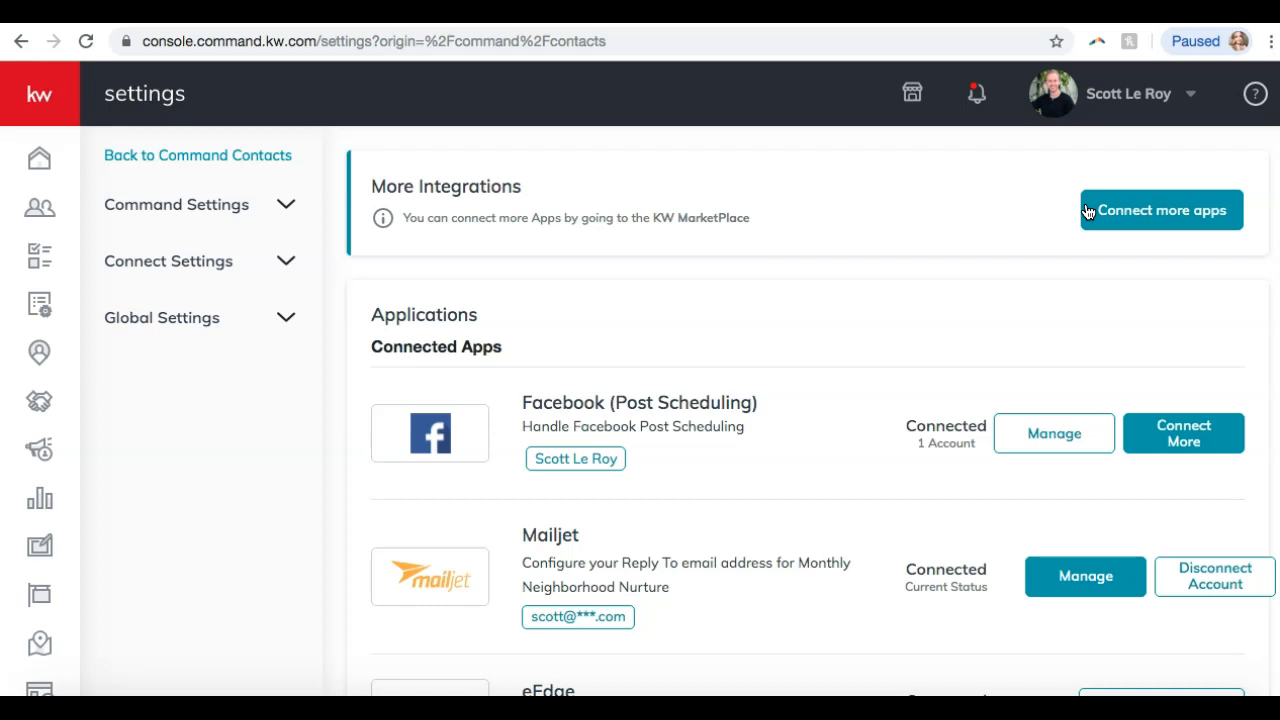
{"action": "left_click", "coordinate": [193, 204]}
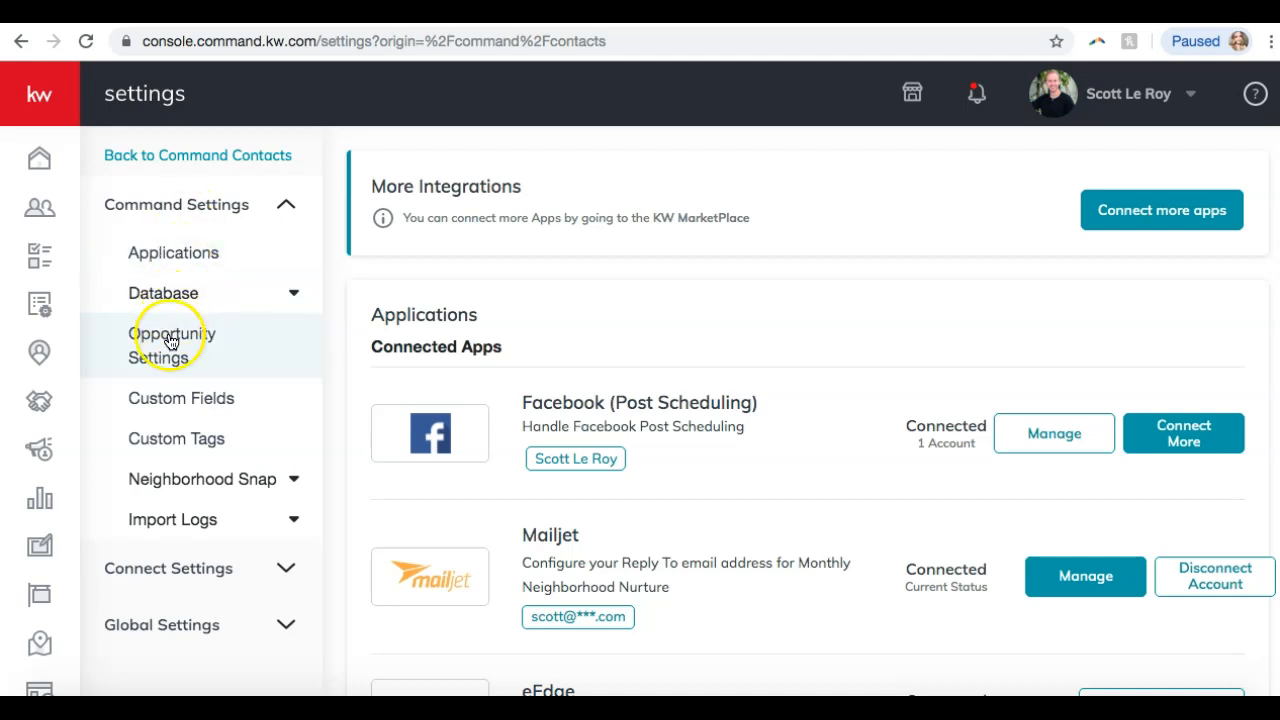
{"action": "left_click", "coordinate": [164, 432]}
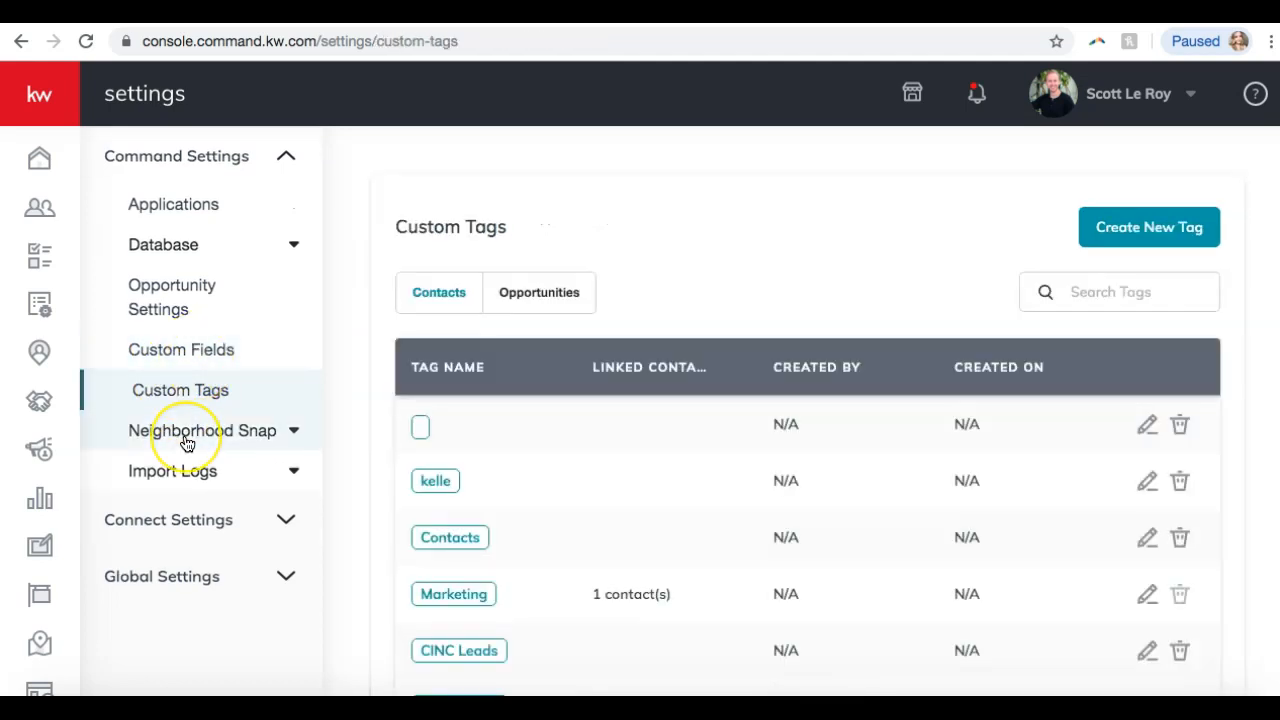
Sort the custom tags by contact count and scroll down to find Family Reunion 2019.
{"action": "left_click", "coordinate": [598, 357]}
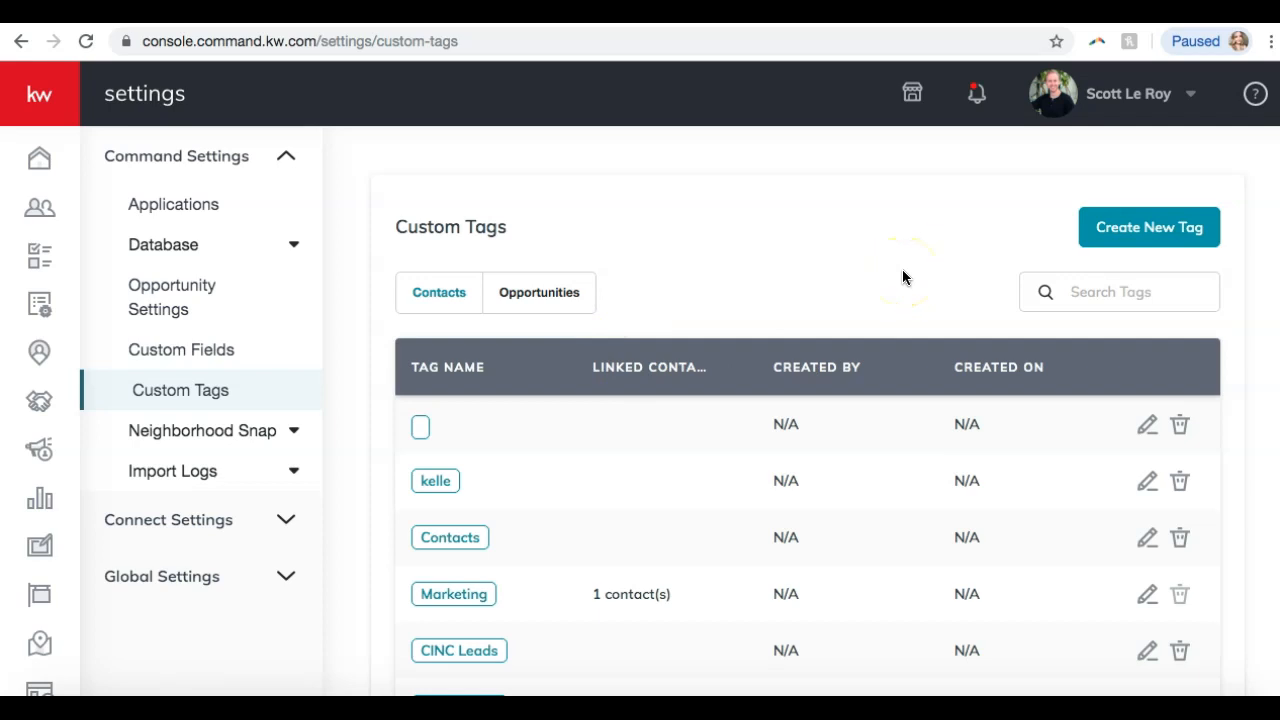
{"action": "scroll", "coordinate": [640, 463], "scroll_direction": "down", "scroll_amount": 5}
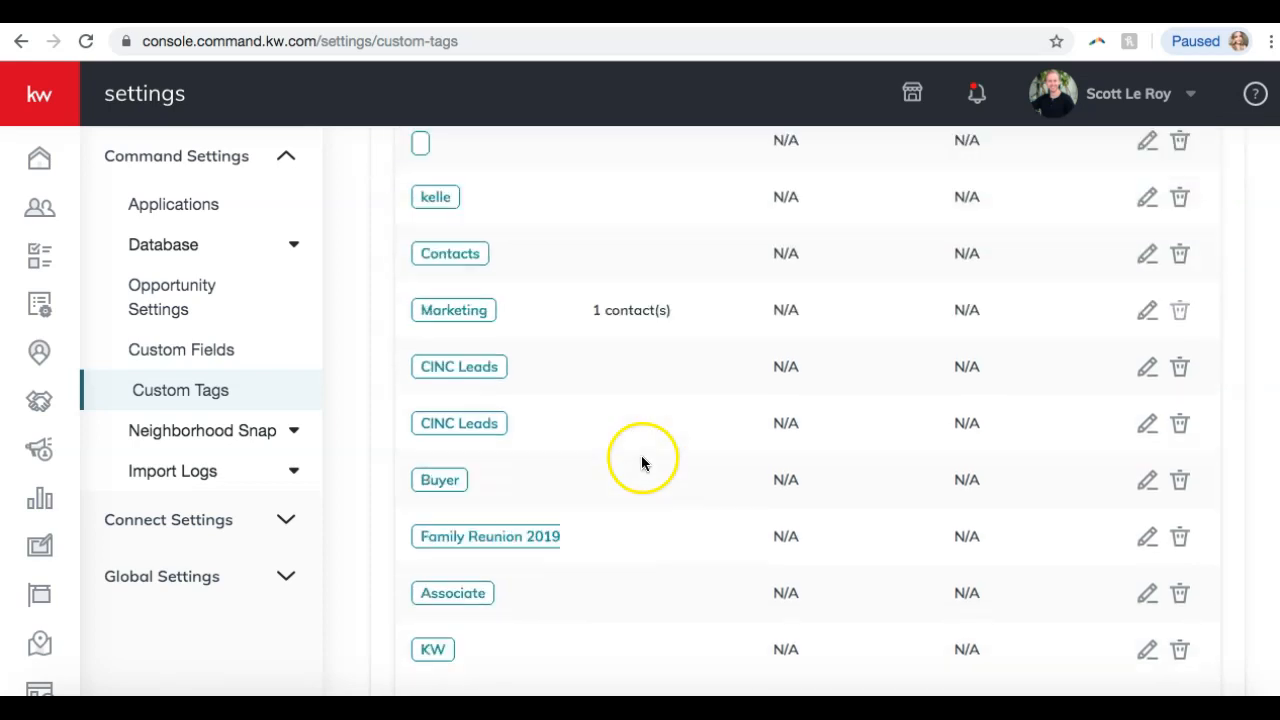
{"action": "scroll", "coordinate": [627, 490], "scroll_direction": "up", "scroll_amount": 2}
{"action": "scroll", "coordinate": [627, 490], "scroll_direction": "down", "scroll_amount": 1}
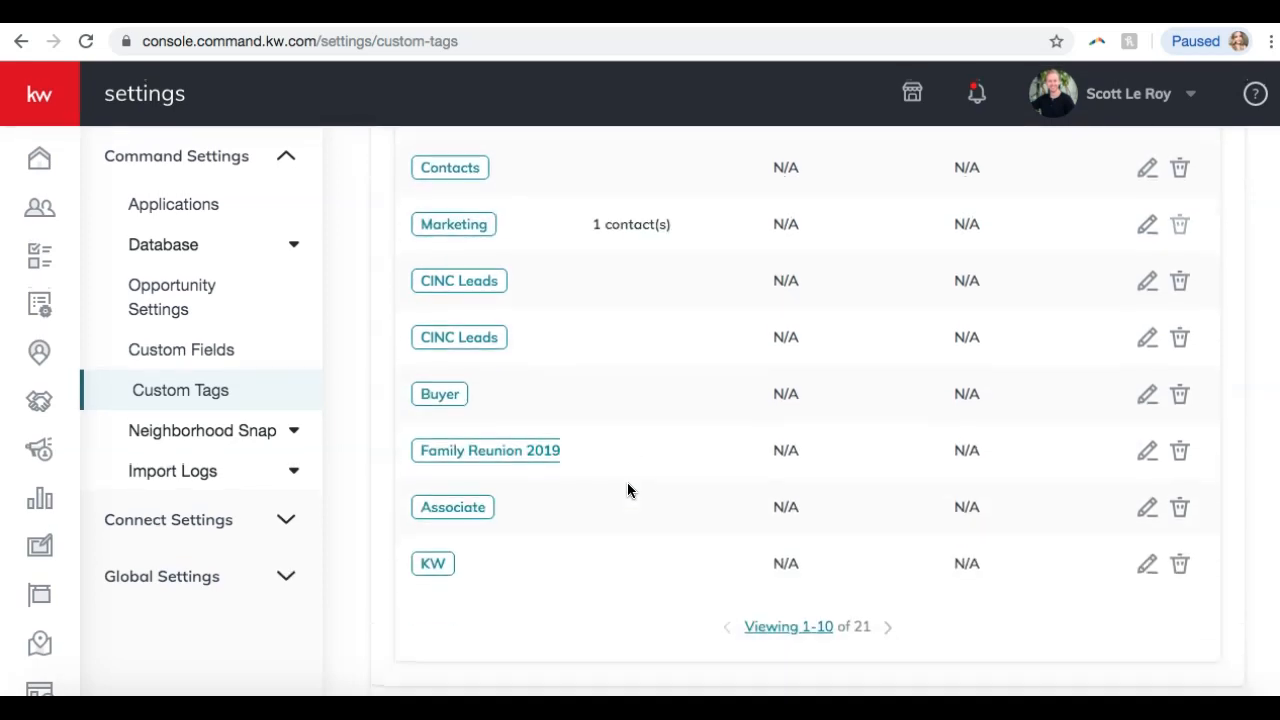
{"action": "scroll", "coordinate": [766, 592], "scroll_direction": "up", "scroll_amount": 5}
{"action": "scroll", "coordinate": [768, 591], "scroll_direction": "down", "scroll_amount": 1}
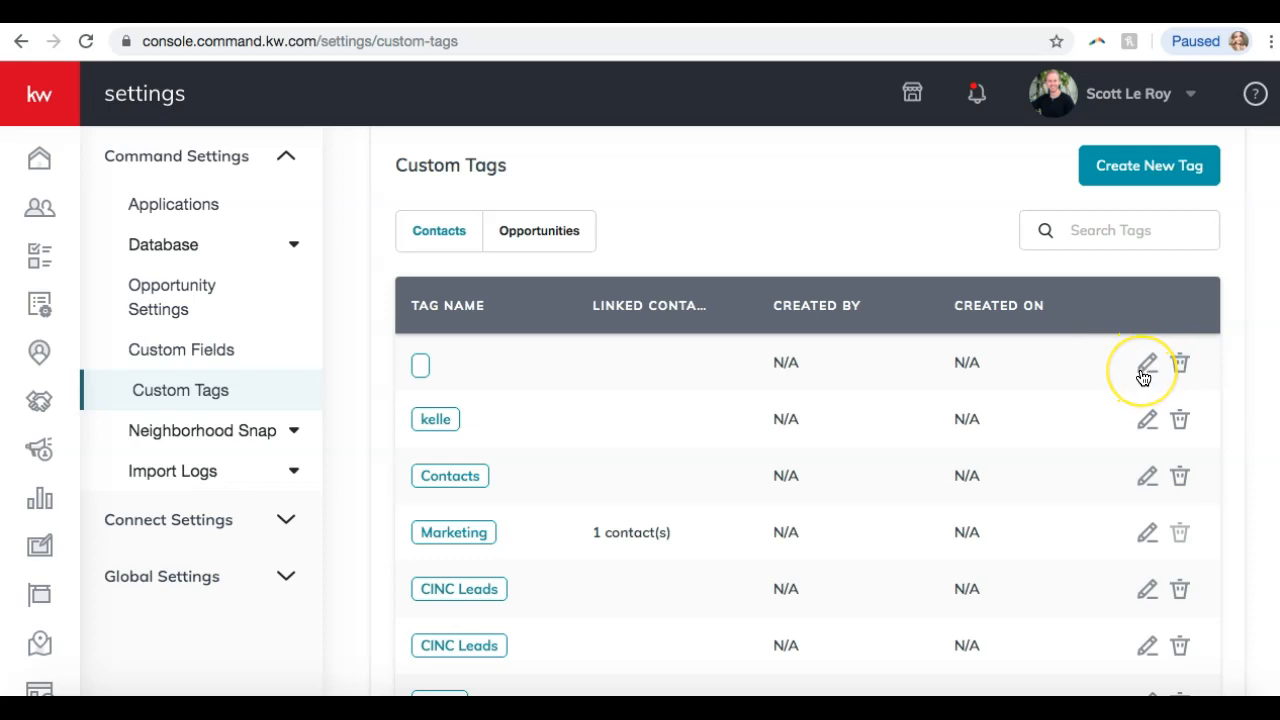
{"action": "scroll", "coordinate": [1143, 377], "scroll_direction": "down", "scroll_amount": 2}
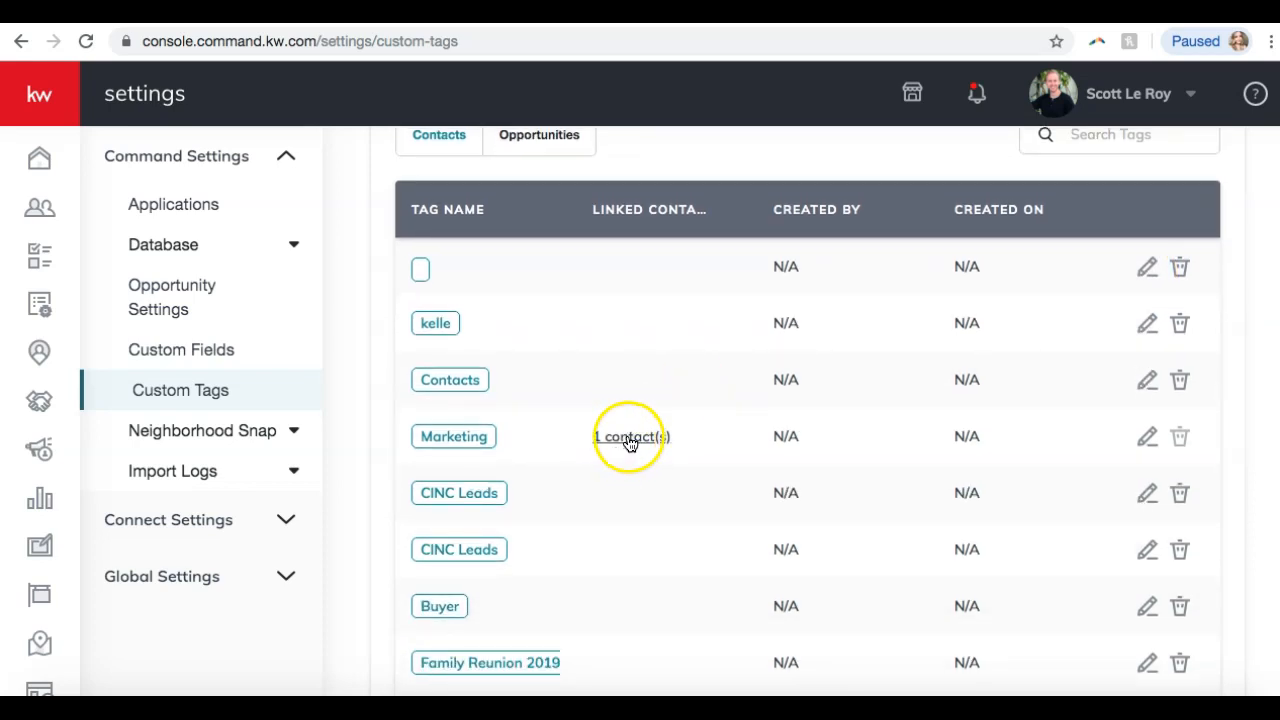
{"action": "scroll", "coordinate": [614, 449], "scroll_direction": "down", "scroll_amount": 4}
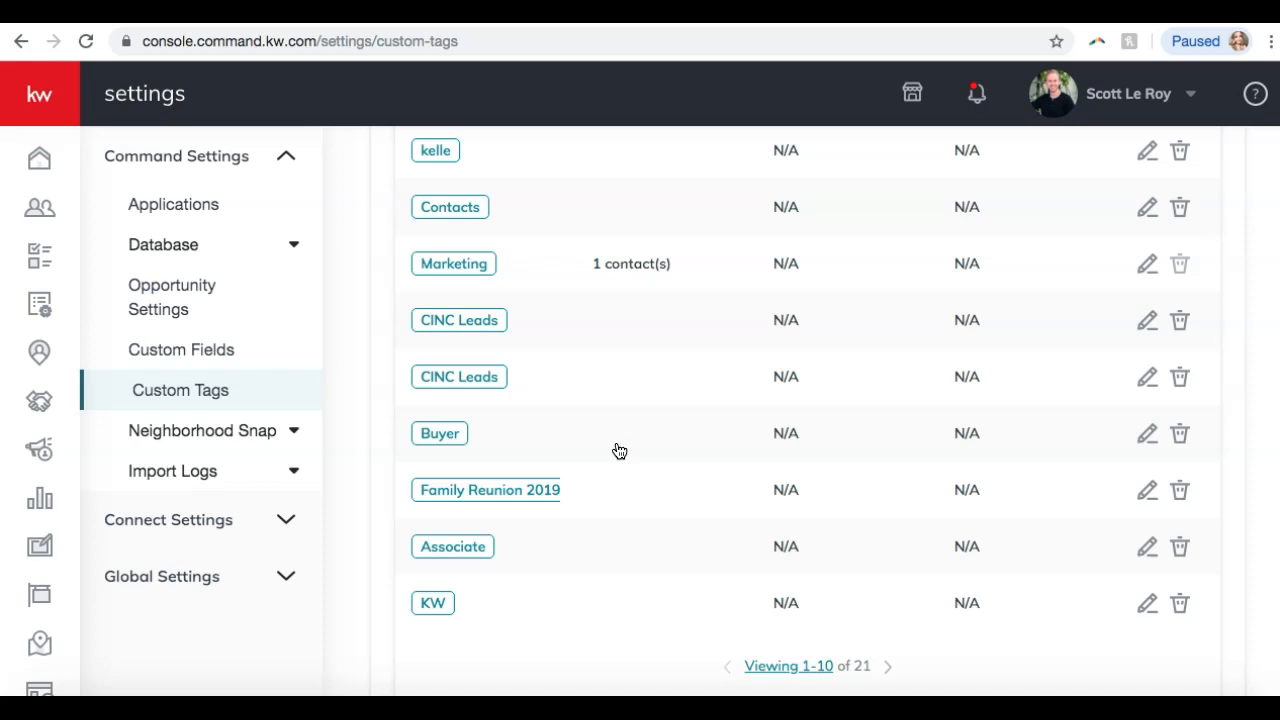
Delete the Family Reunion 2019 tag, leaving 20 tags.
{"action": "left_click", "coordinate": [1180, 492]}
{"action": "left_click", "coordinate": [546, 428]}
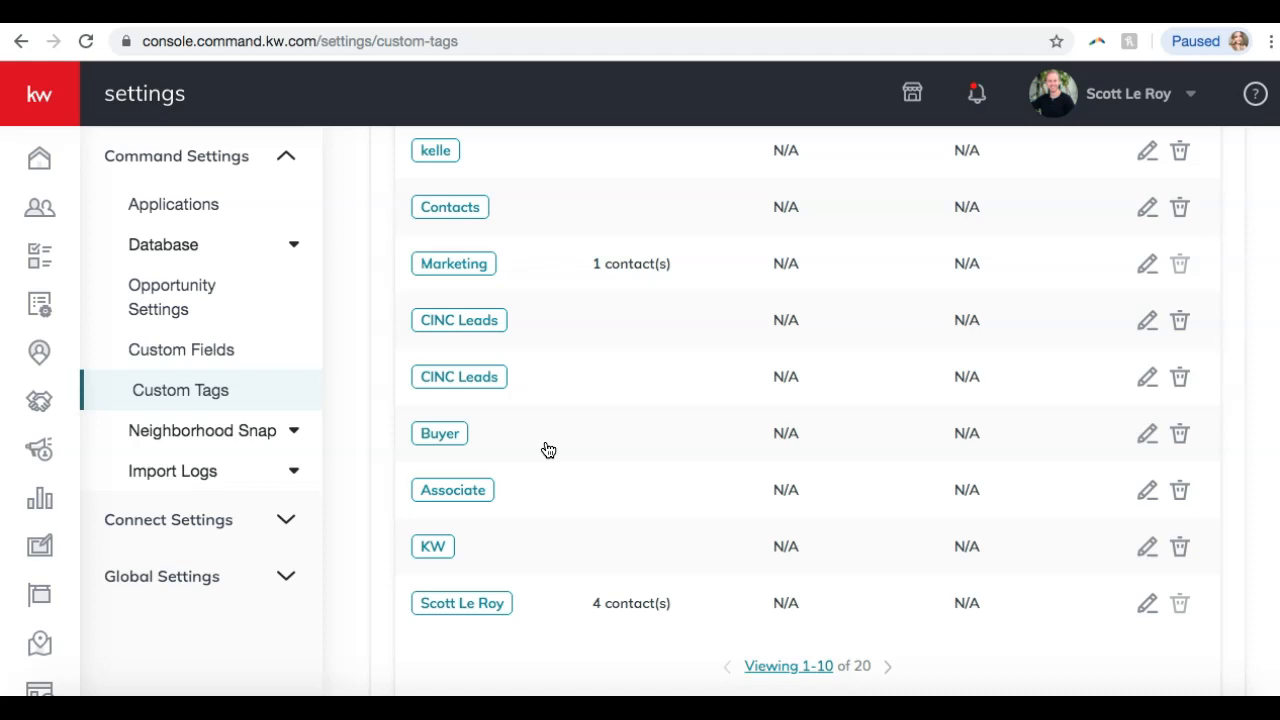
{"action": "scroll", "coordinate": [548, 450], "scroll_direction": "up", "scroll_amount": 4}
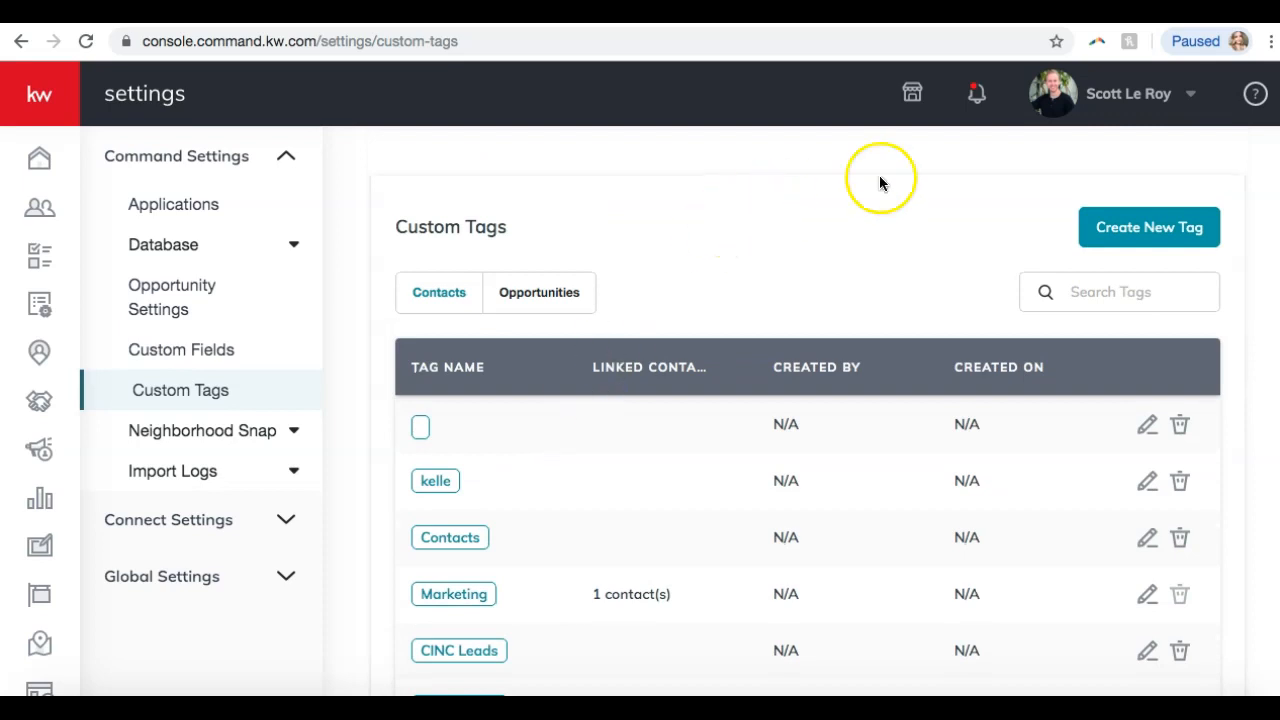
Create a teal contact tag named 'Mega Camp 2019'.
{"action": "left_click", "coordinate": [1142, 240]}
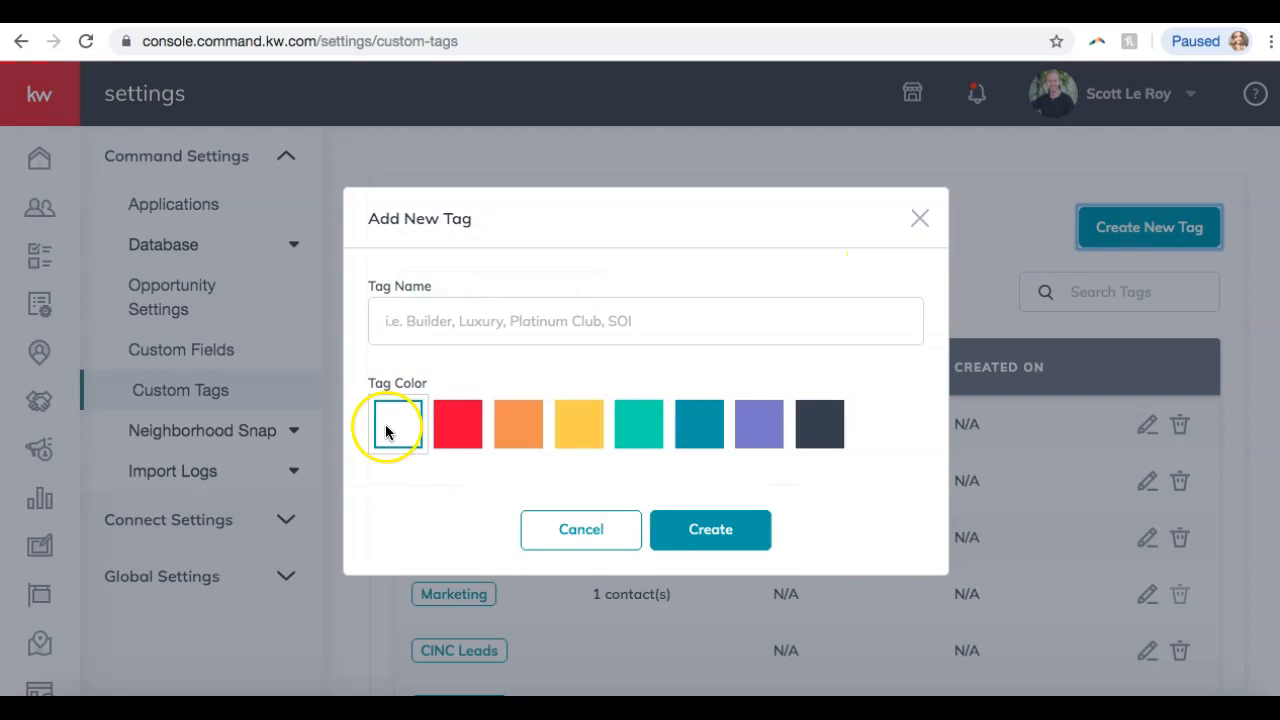
{"action": "left_click", "coordinate": [466, 312]}
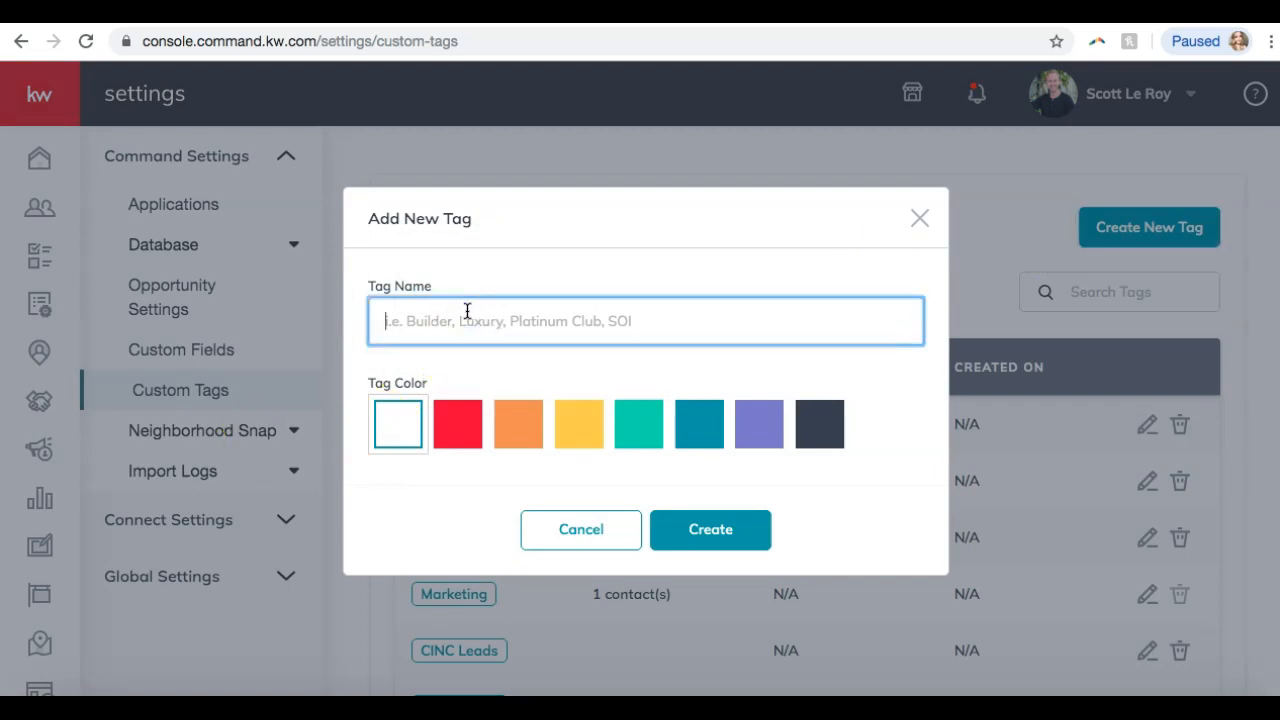
{"action": "type", "text": "Mega Camp 2019"}
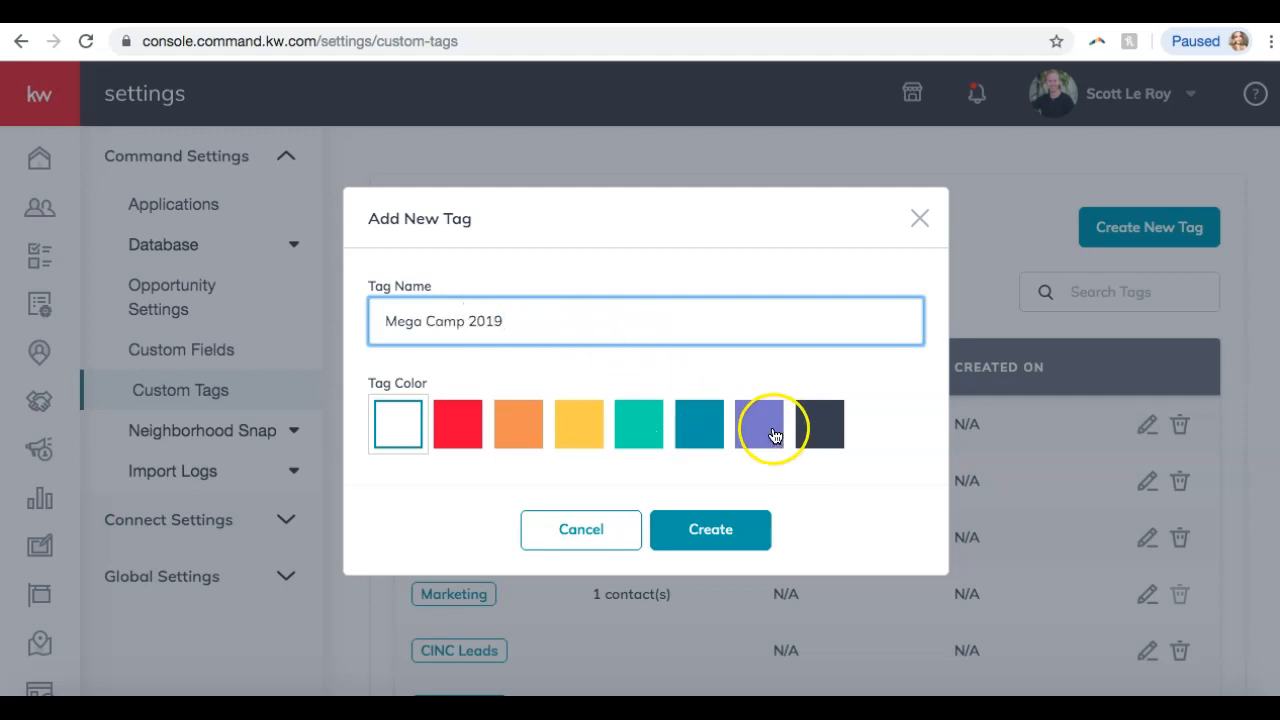
{"action": "left_click", "coordinate": [623, 423]}
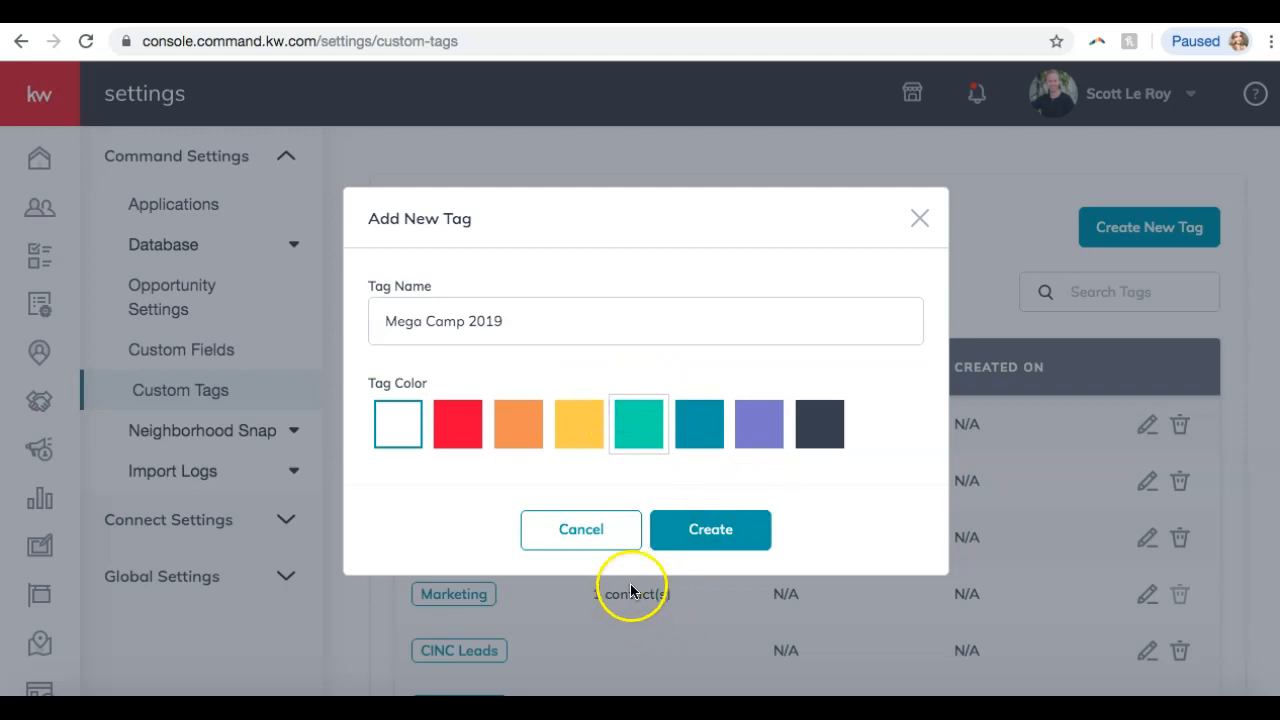
{"action": "left_click", "coordinate": [706, 533]}
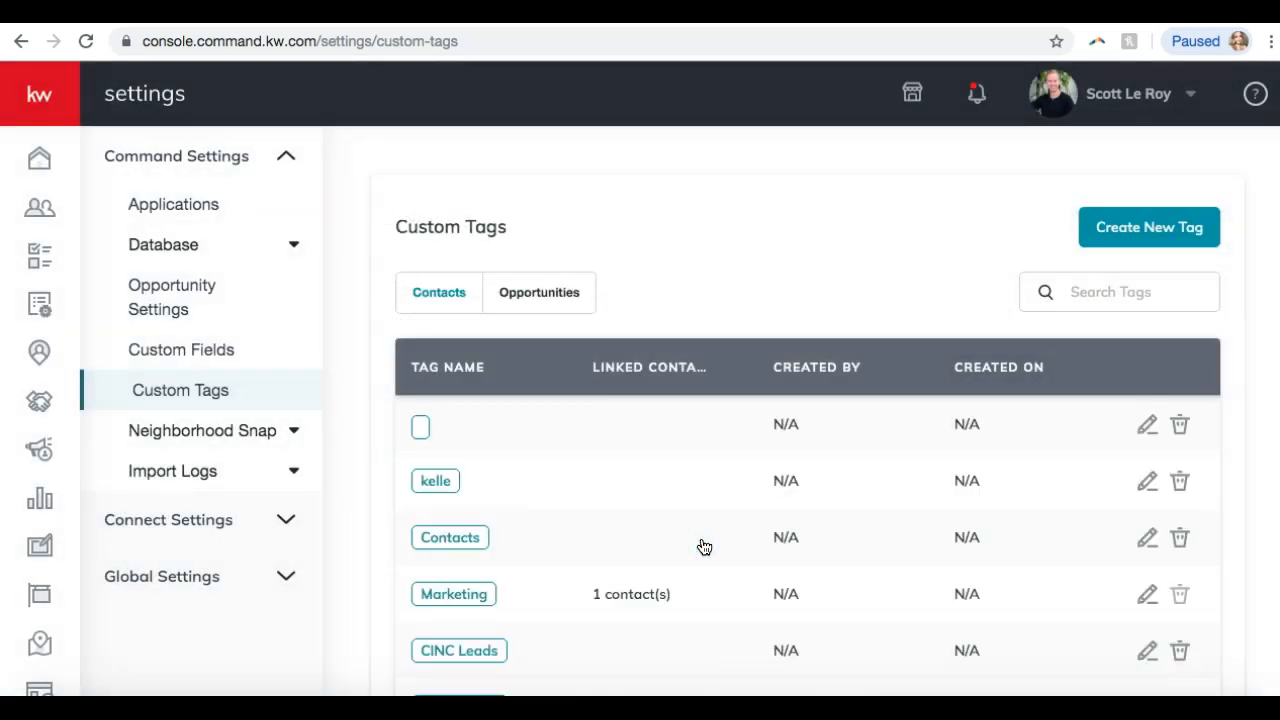
{"action": "scroll", "coordinate": [704, 546], "scroll_direction": "down", "scroll_amount": 5}
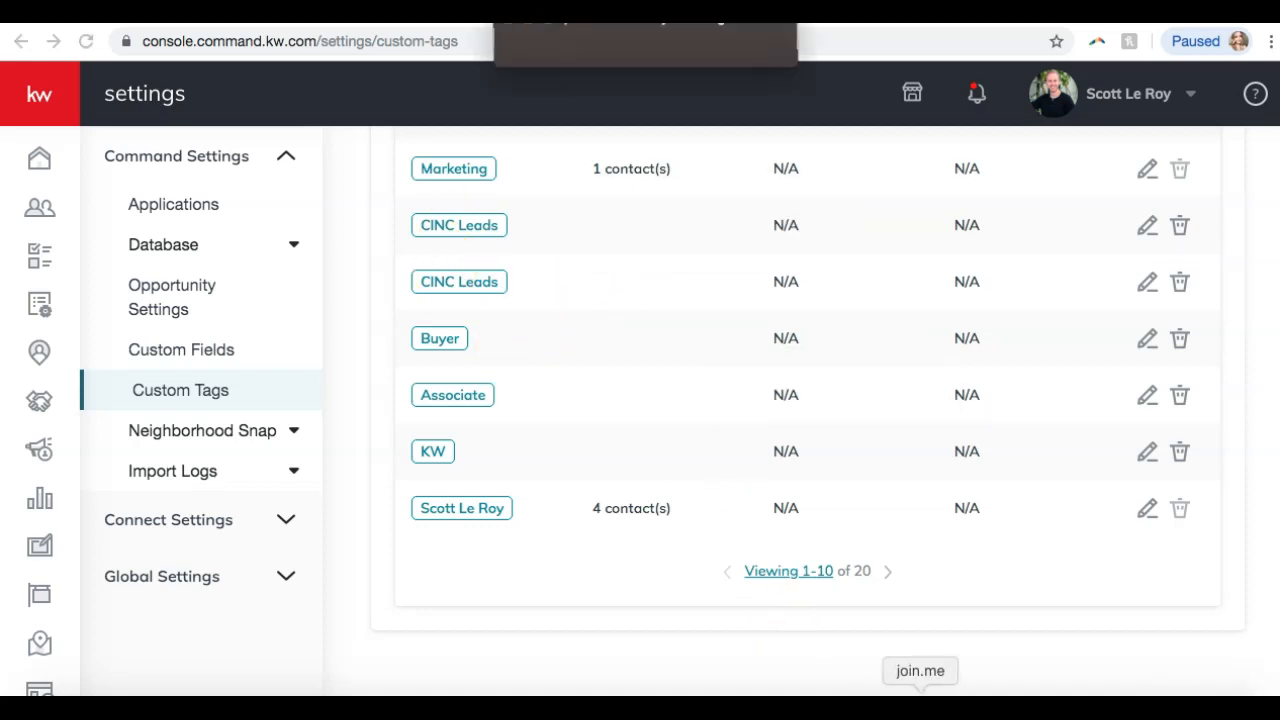
Check the meeting chat for questions, then return to the tag list.
{"action": "left_click", "coordinate": [590, 41]}
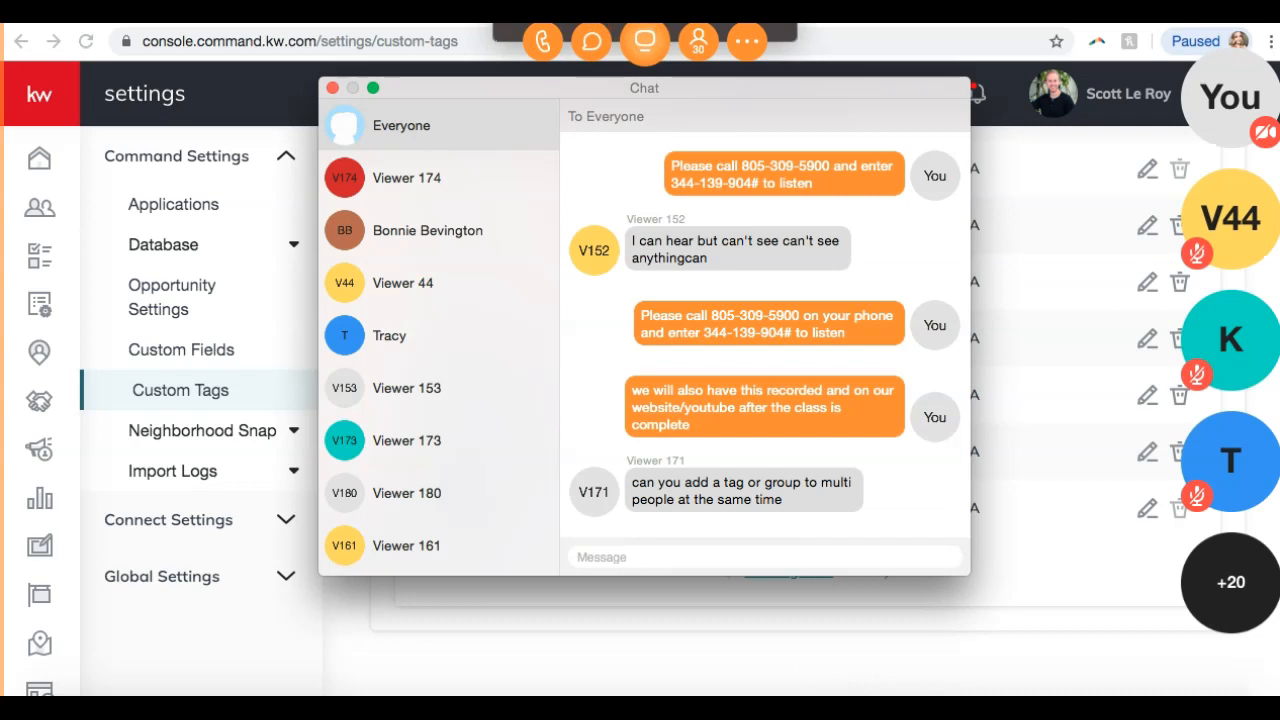
{"action": "left_click", "coordinate": [1130, 629]}
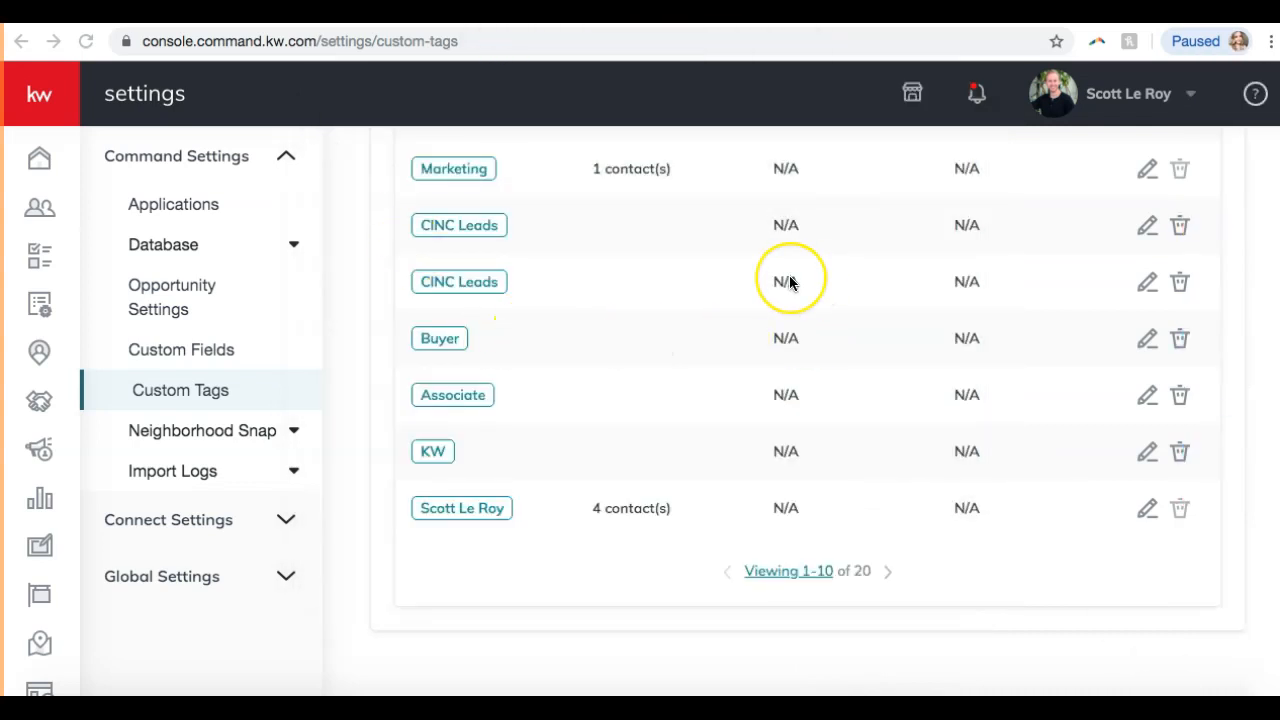
{"action": "scroll", "coordinate": [787, 280], "scroll_direction": "up", "scroll_amount": 5}
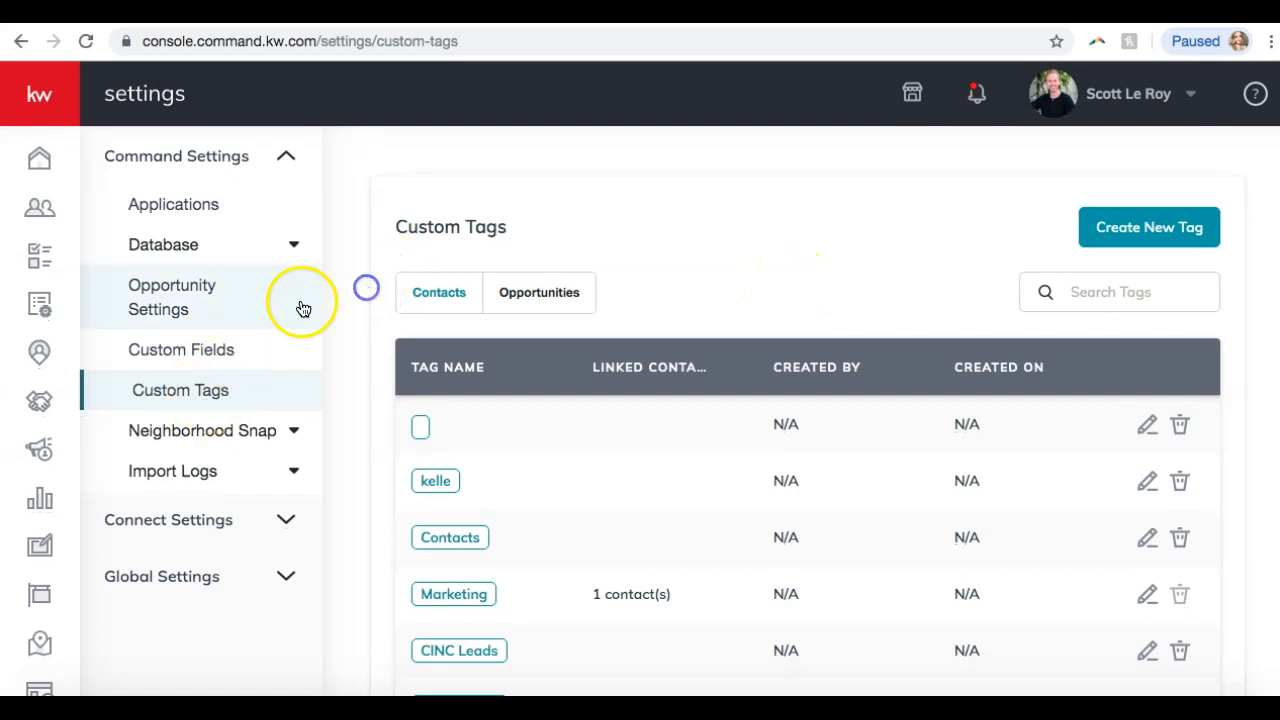
Switch to Custom Fields and scroll through the 20 existing fields.
{"action": "left_click", "coordinate": [198, 360]}
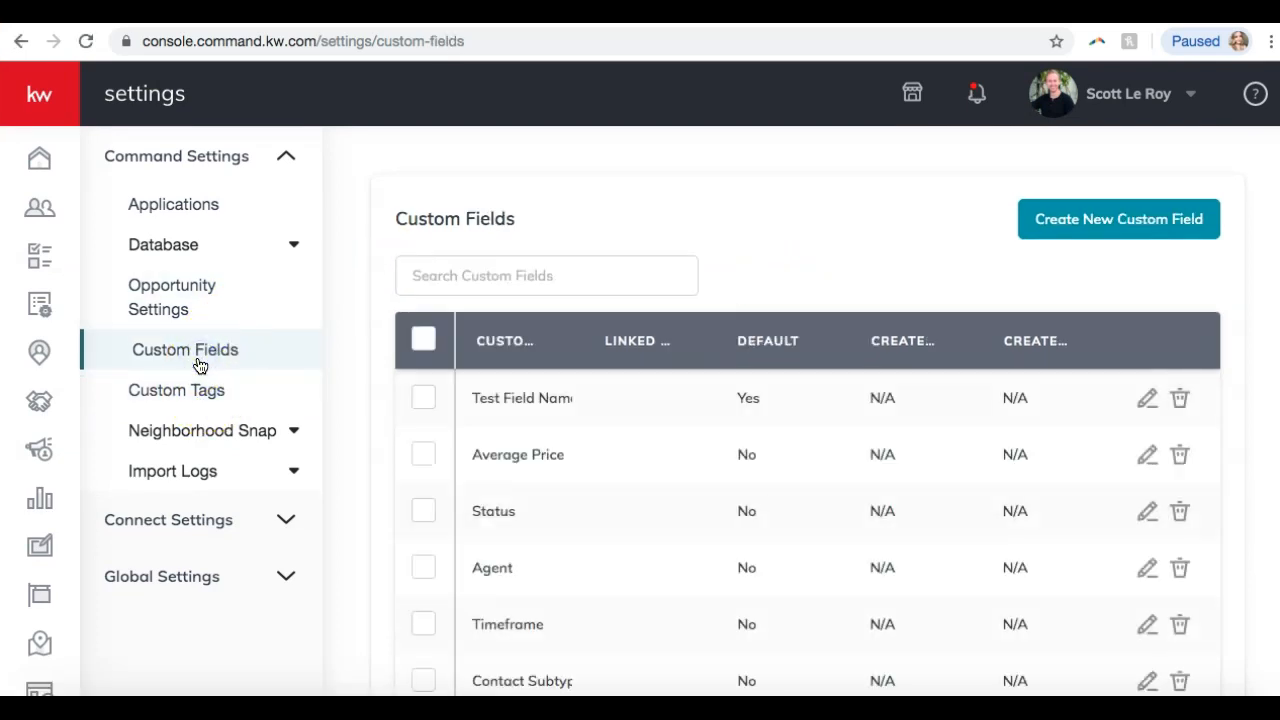
{"action": "scroll", "coordinate": [569, 420], "scroll_direction": "down", "scroll_amount": 1}
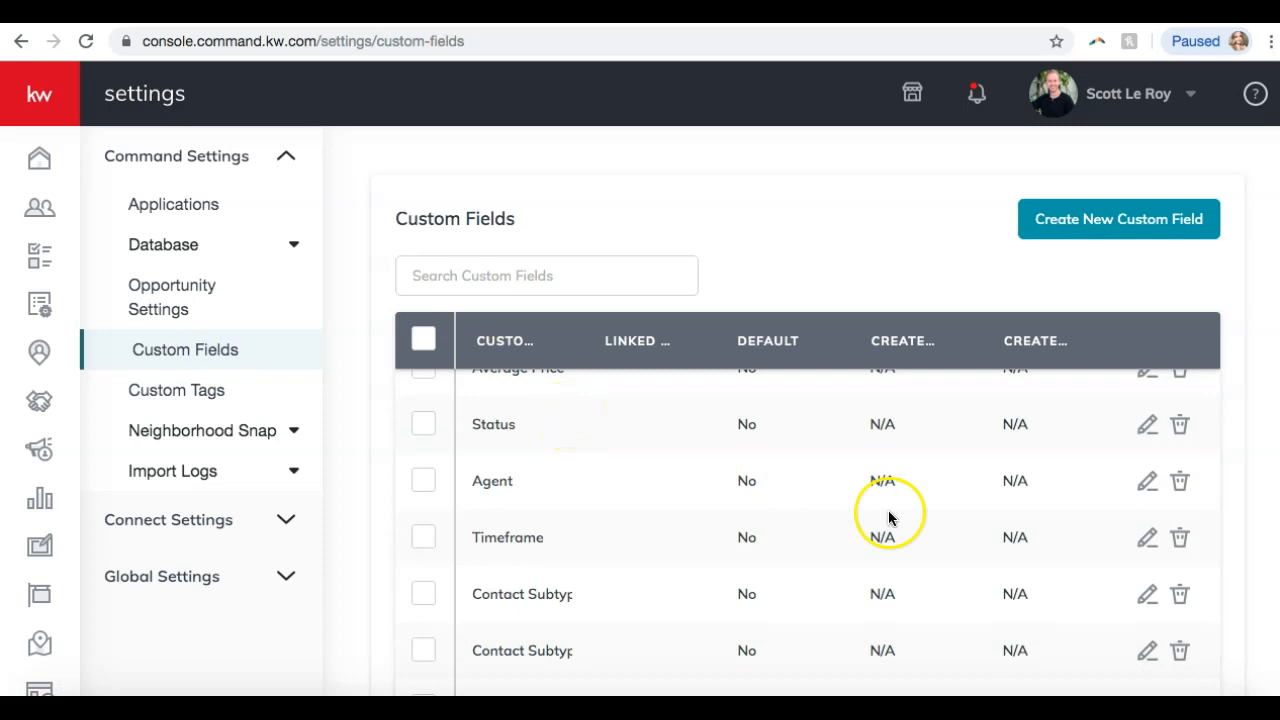
{"action": "scroll", "coordinate": [887, 516], "scroll_direction": "down", "scroll_amount": 3}
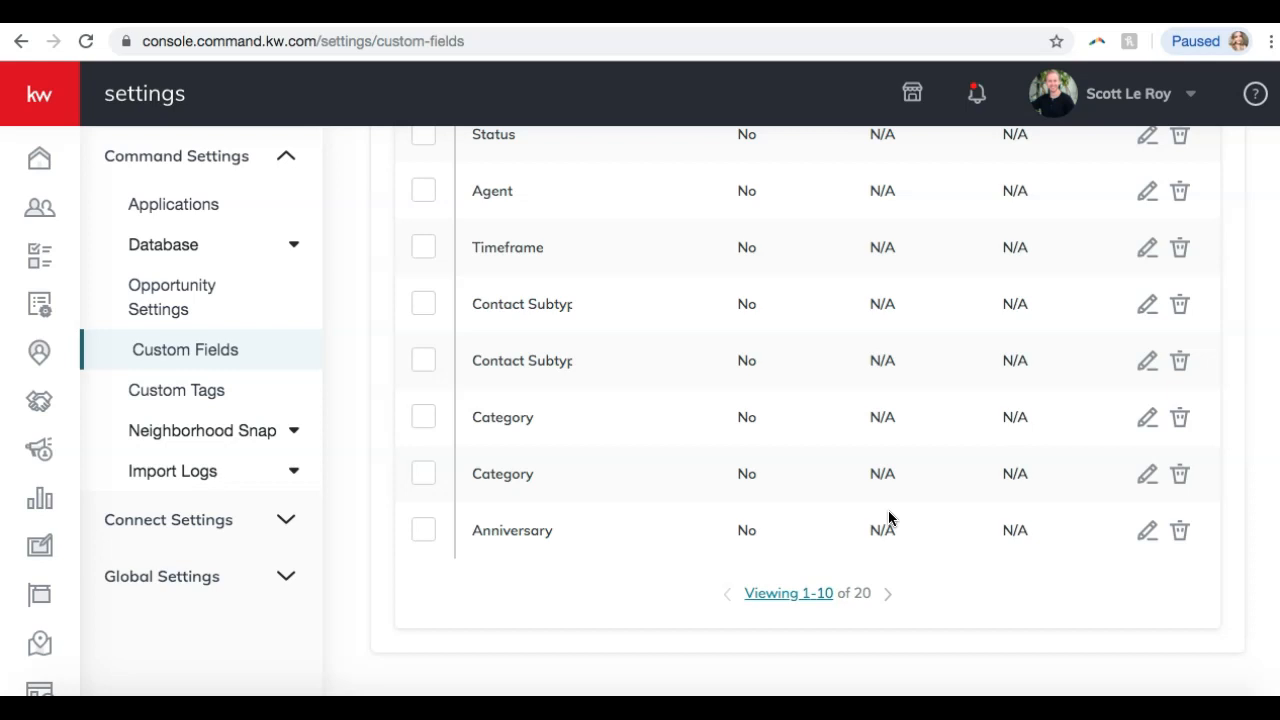
{"action": "scroll", "coordinate": [889, 518], "scroll_direction": "up", "scroll_amount": 1}
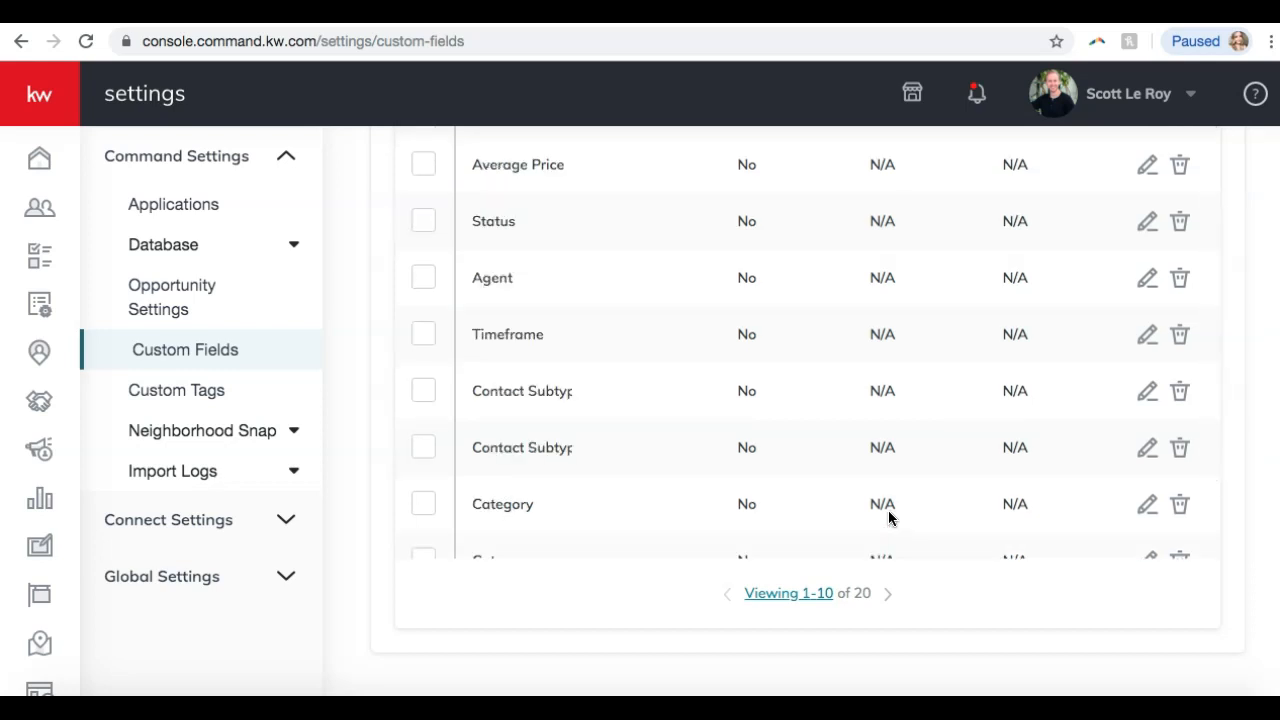
{"action": "scroll", "coordinate": [1243, 400], "scroll_direction": "up", "scroll_amount": 4}
{"action": "scroll", "coordinate": [1243, 400], "scroll_direction": "up", "scroll_amount": 1}
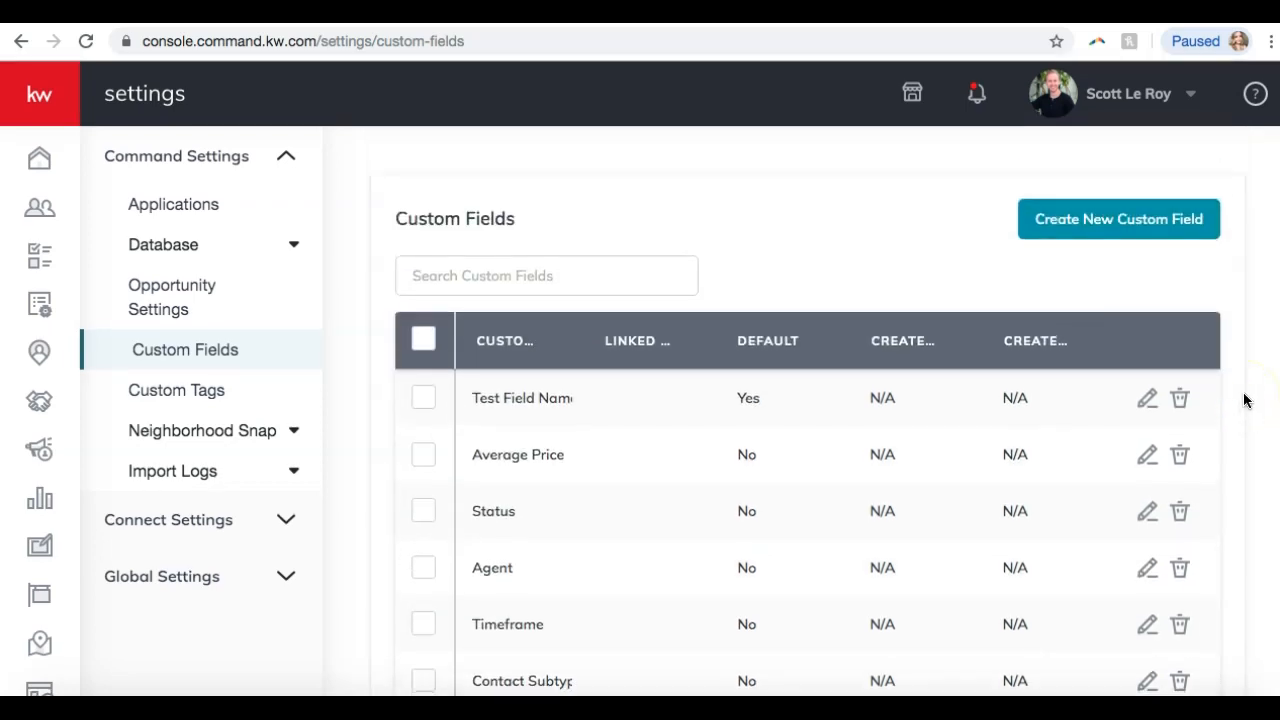
Start a new custom field and name it 'Favorite Restaurant'.
{"action": "left_click", "coordinate": [1050, 224]}
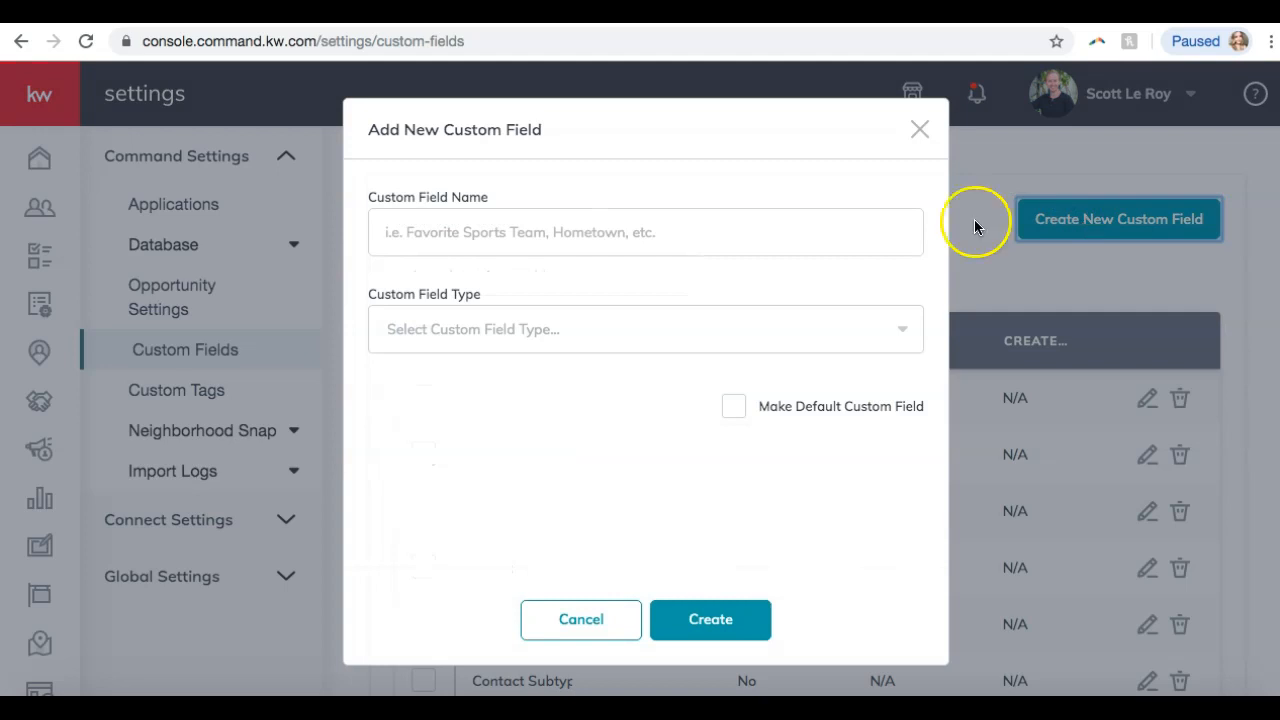
{"action": "left_click", "coordinate": [500, 225]}
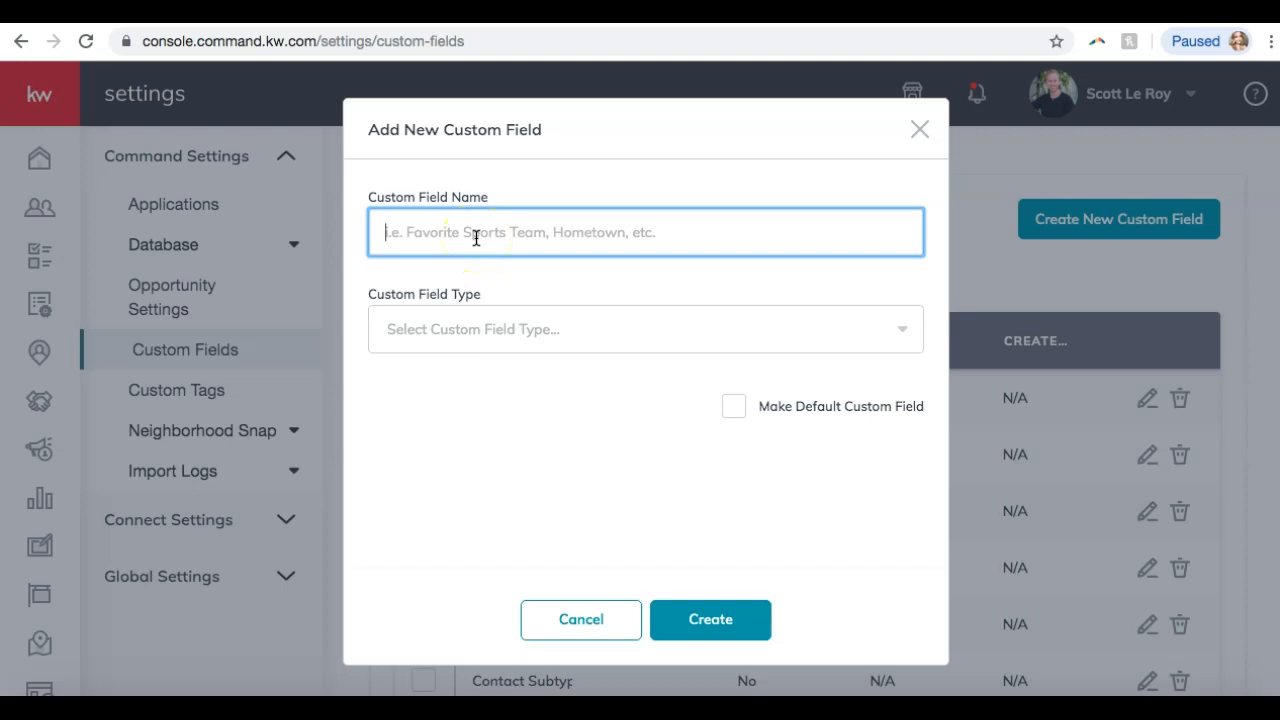
{"action": "type", "text": "Fa"}
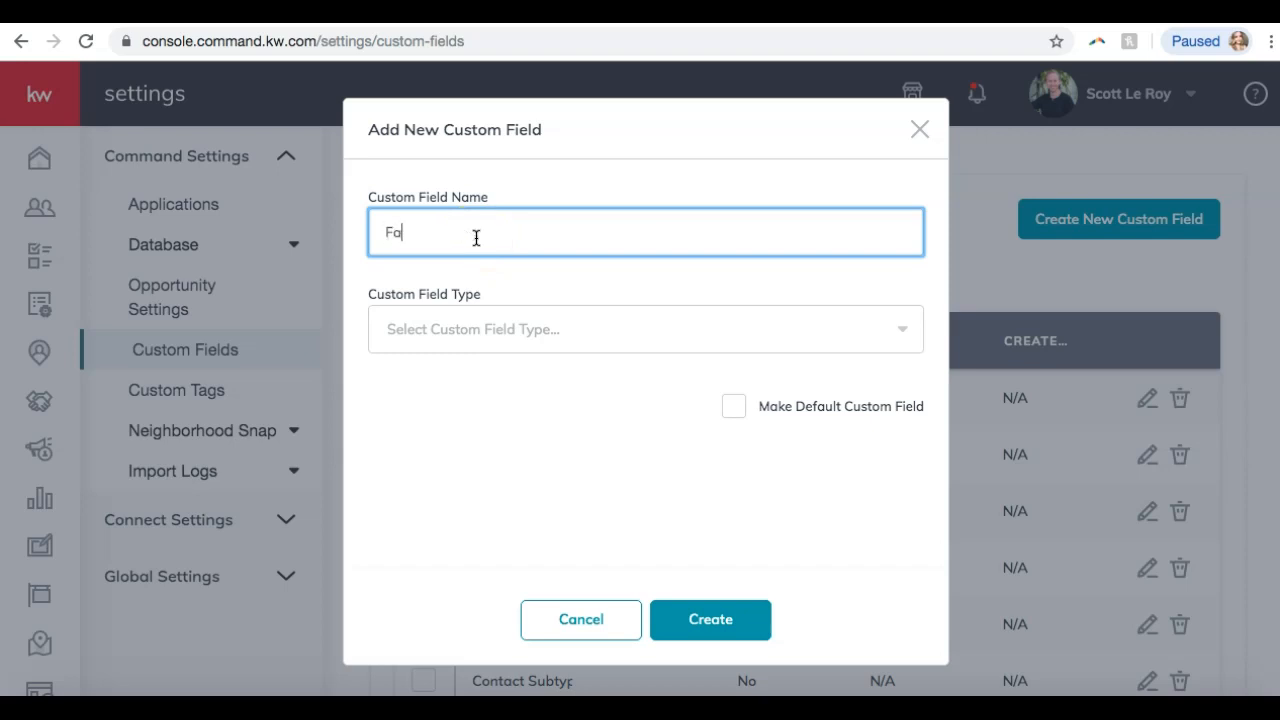
{"action": "type", "text": "vorite Restaurant"}
{"action": "left_click", "coordinate": [564, 396]}
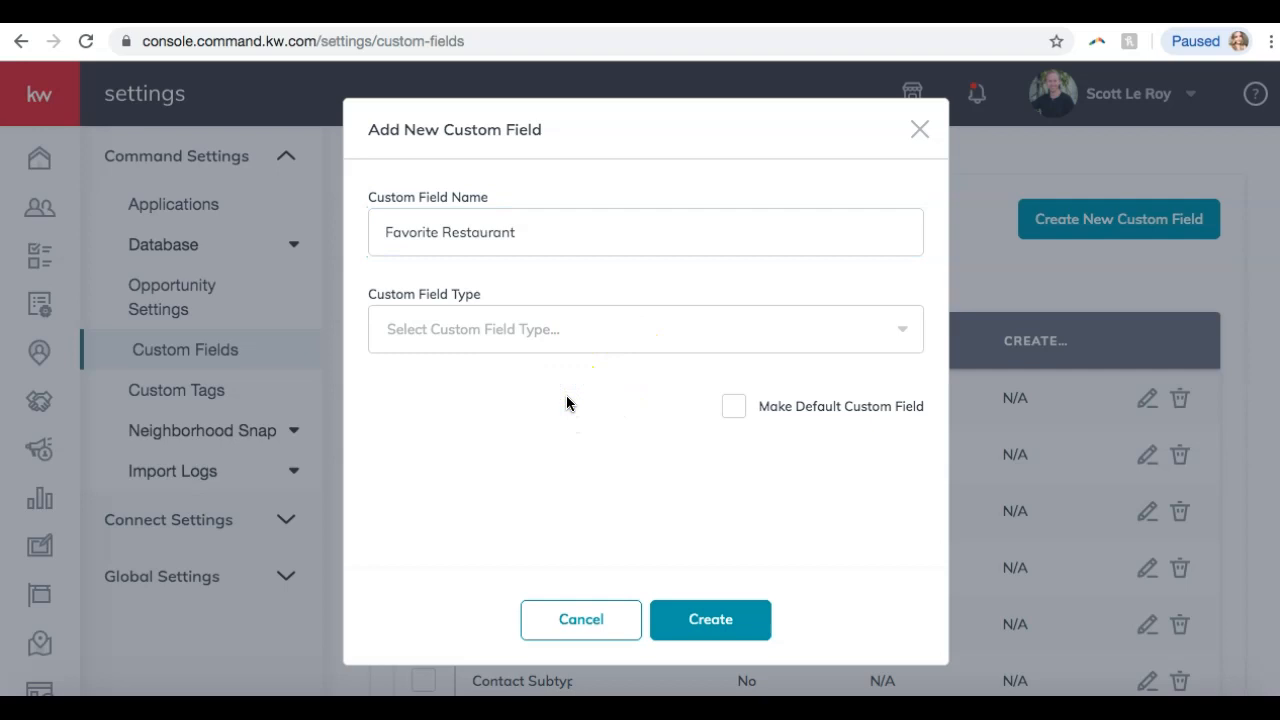
{"action": "left_click", "coordinate": [439, 224]}
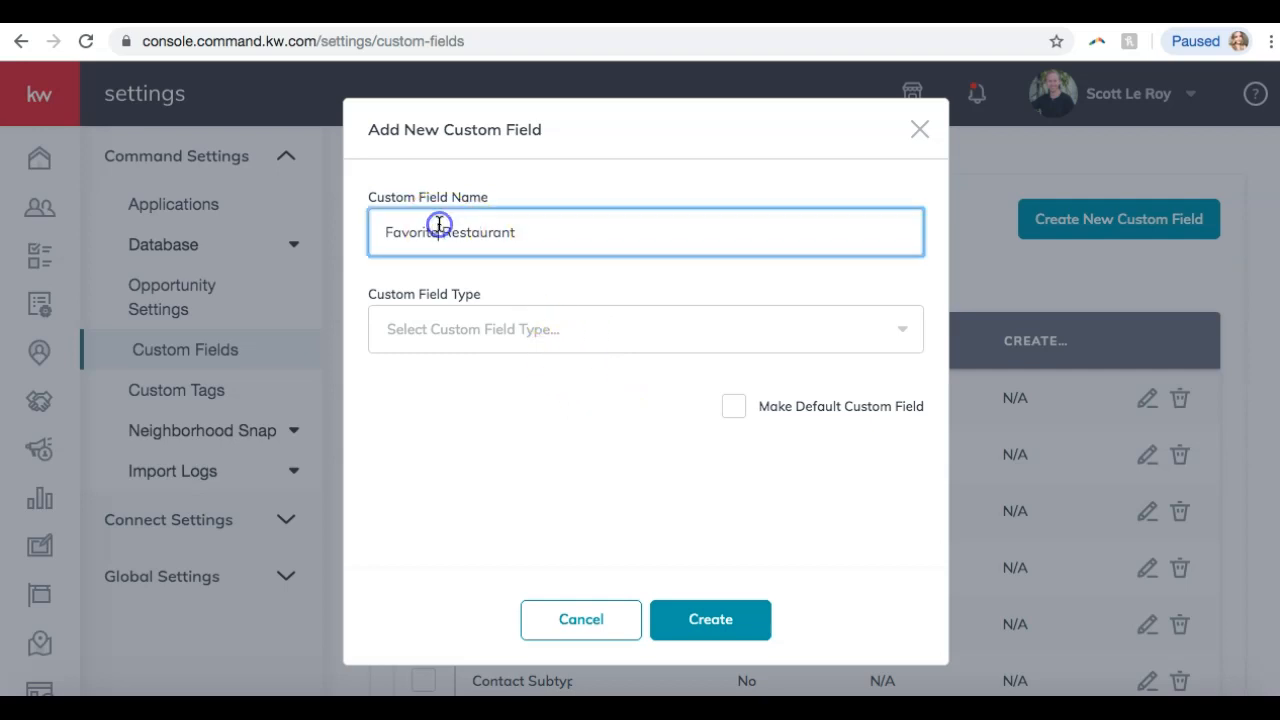
Set the field type to Text Field and create the field.
{"action": "left_click", "coordinate": [467, 331]}
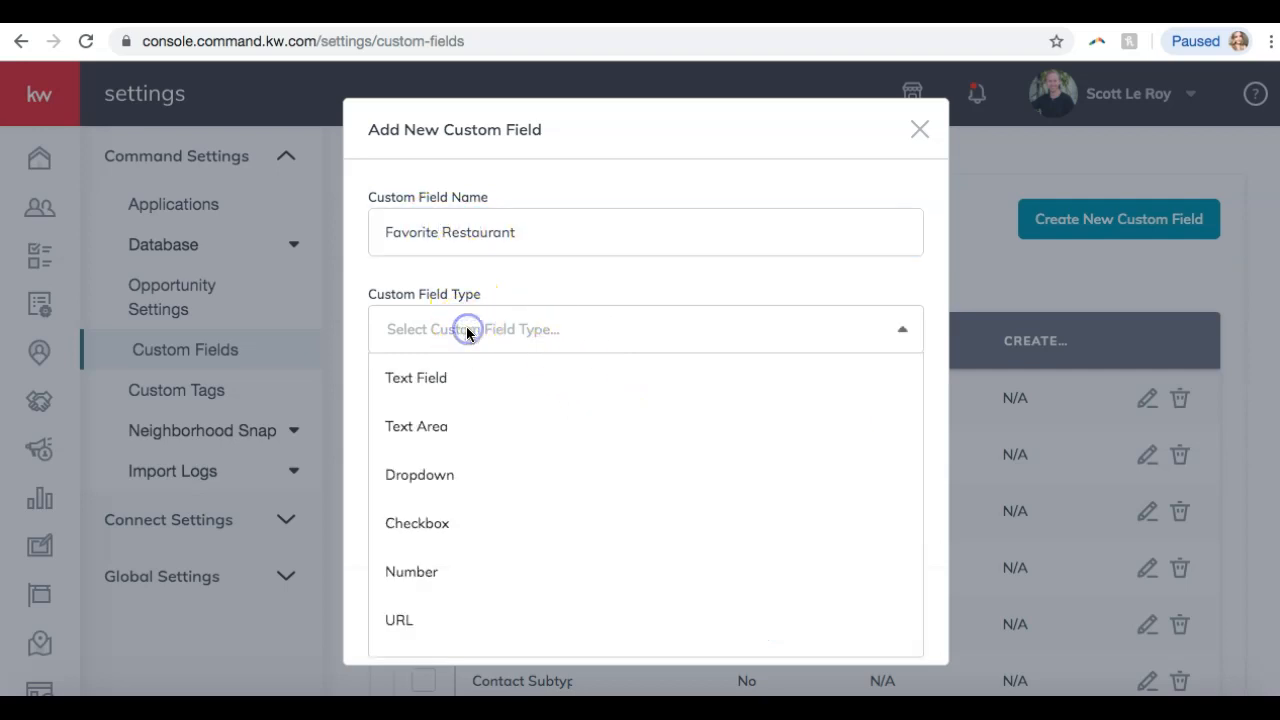
{"action": "scroll", "coordinate": [430, 400], "scroll_direction": "down", "scroll_amount": 1}
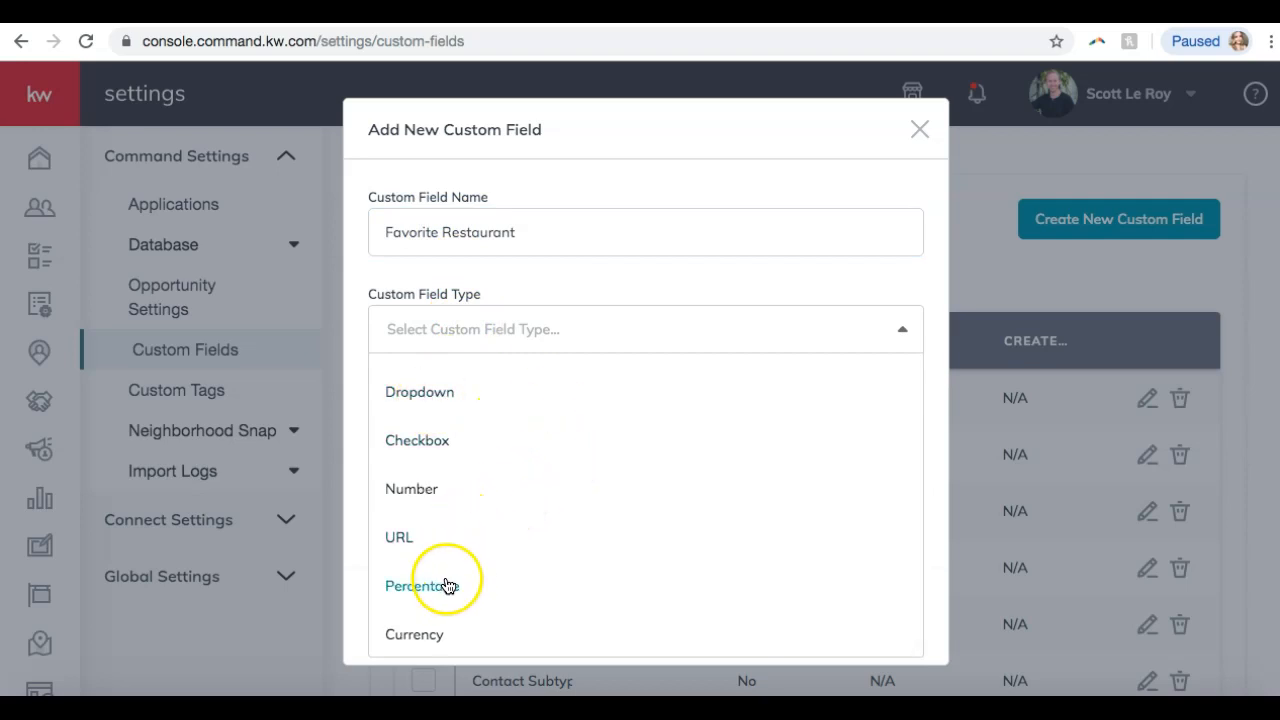
{"action": "scroll", "coordinate": [447, 585], "scroll_direction": "up", "scroll_amount": 1}
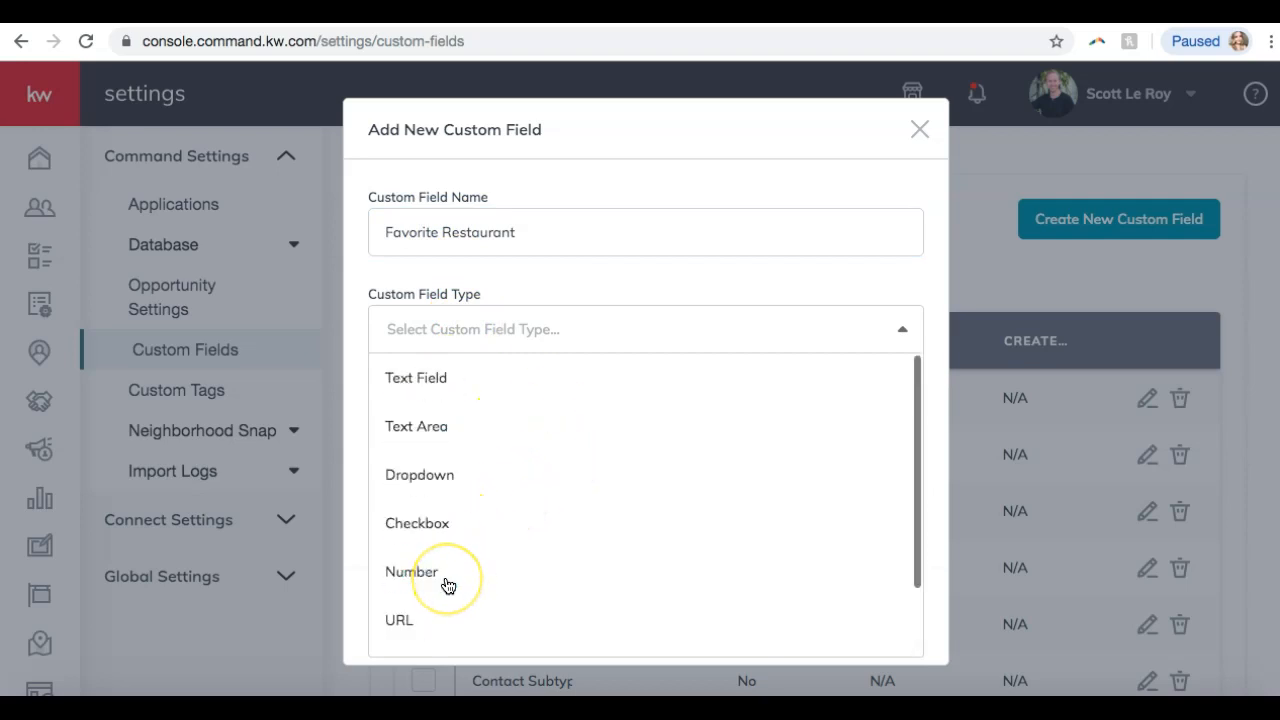
{"action": "left_click", "coordinate": [483, 380]}
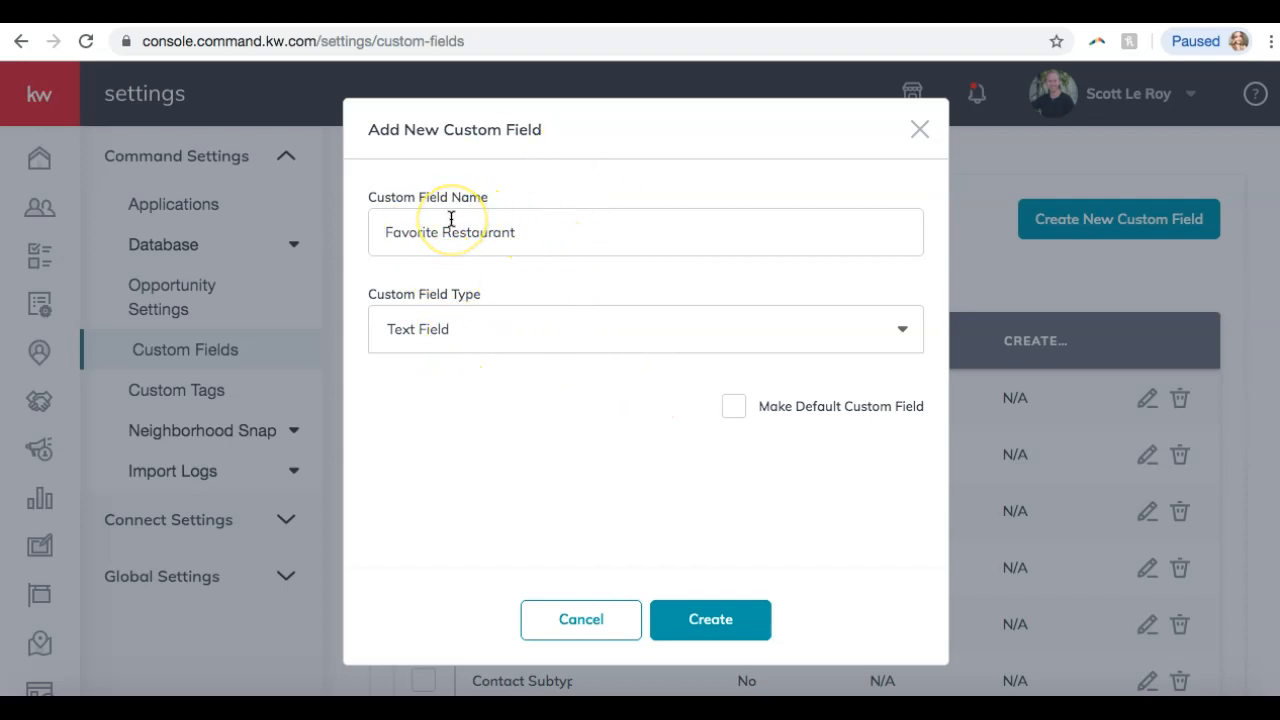
{"action": "left_click", "coordinate": [737, 629]}
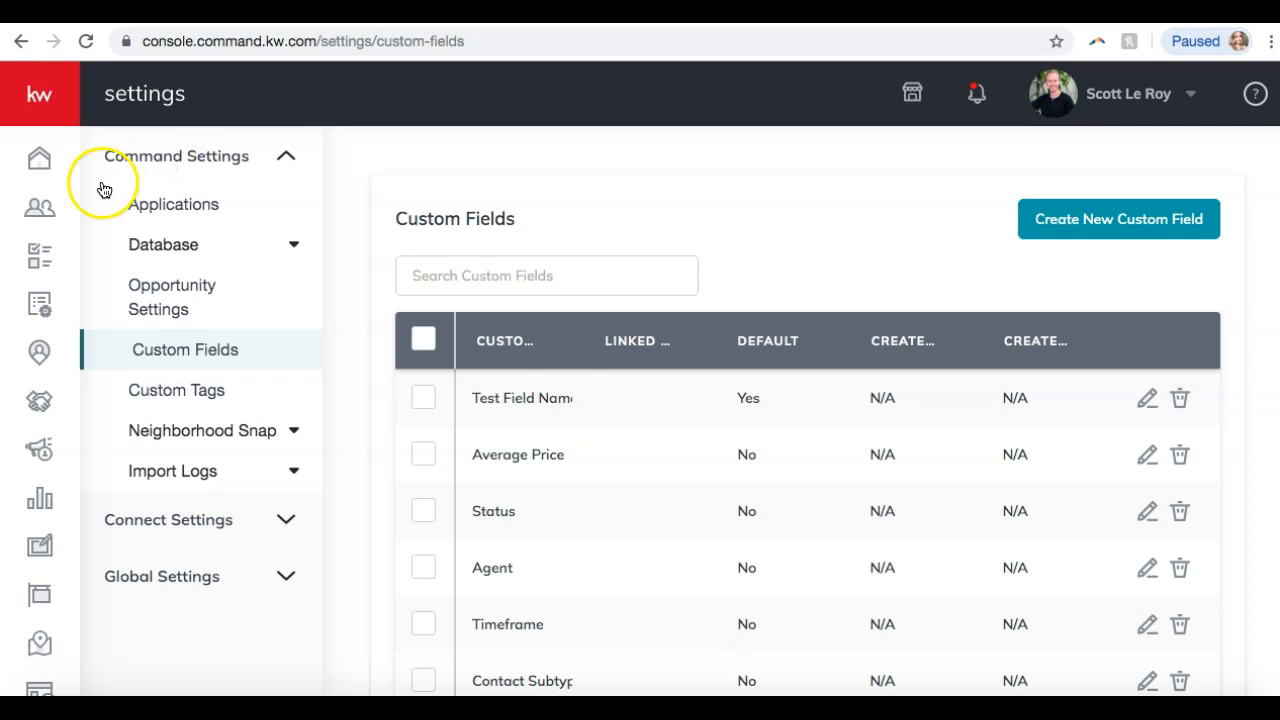
{"action": "left_click", "coordinate": [45, 211]}
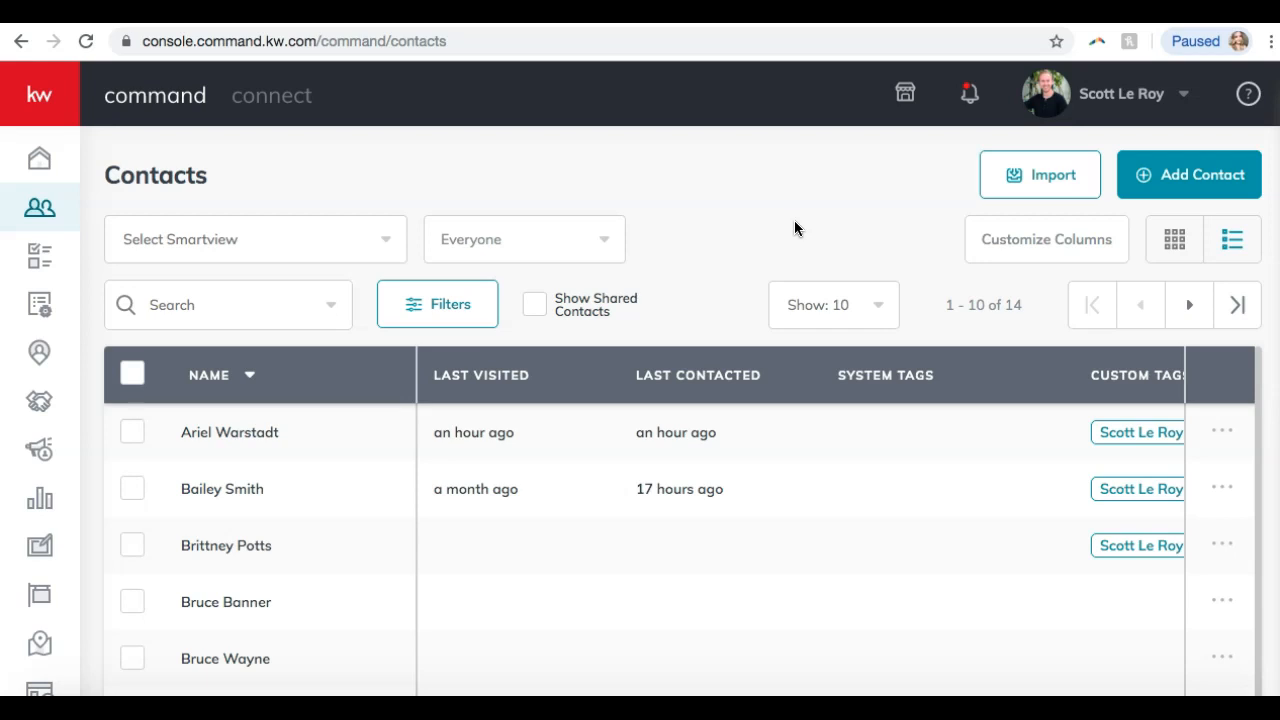
{"action": "scroll", "coordinate": [794, 221], "scroll_direction": "down", "scroll_amount": 1}
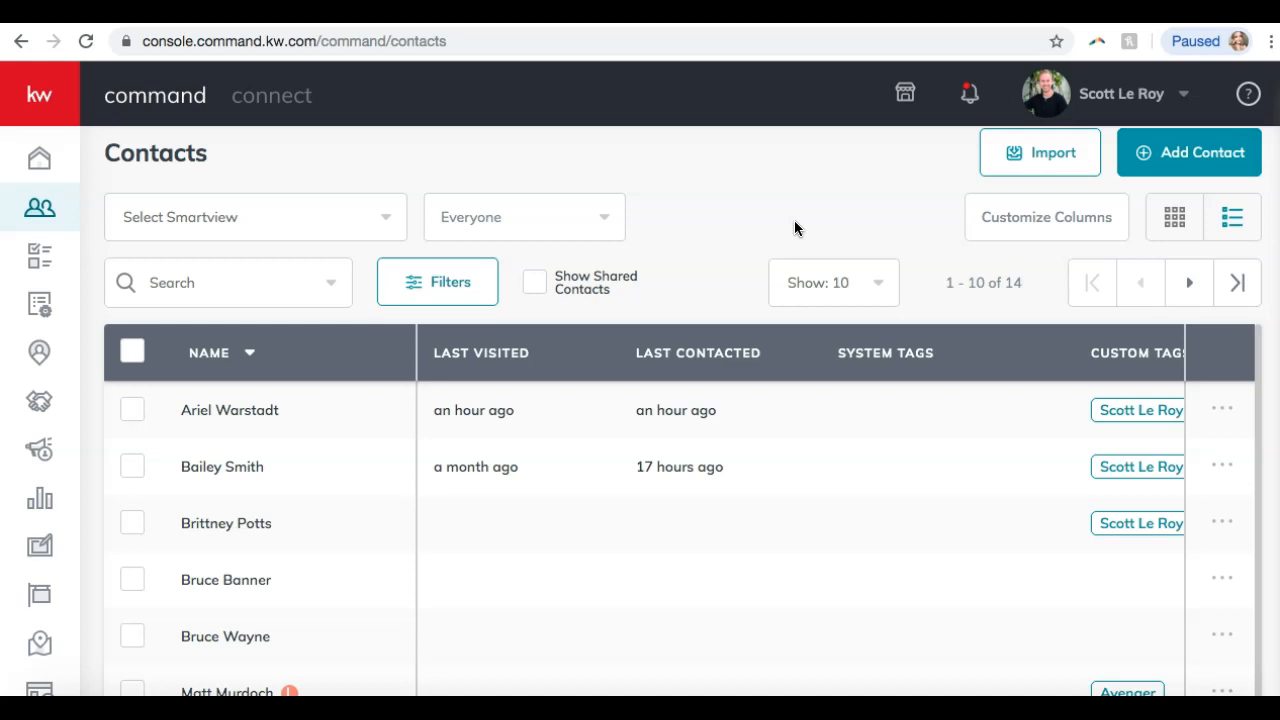
Filter contacts by the Avenger system tag and apply the filter.
{"action": "left_click", "coordinate": [444, 283]}
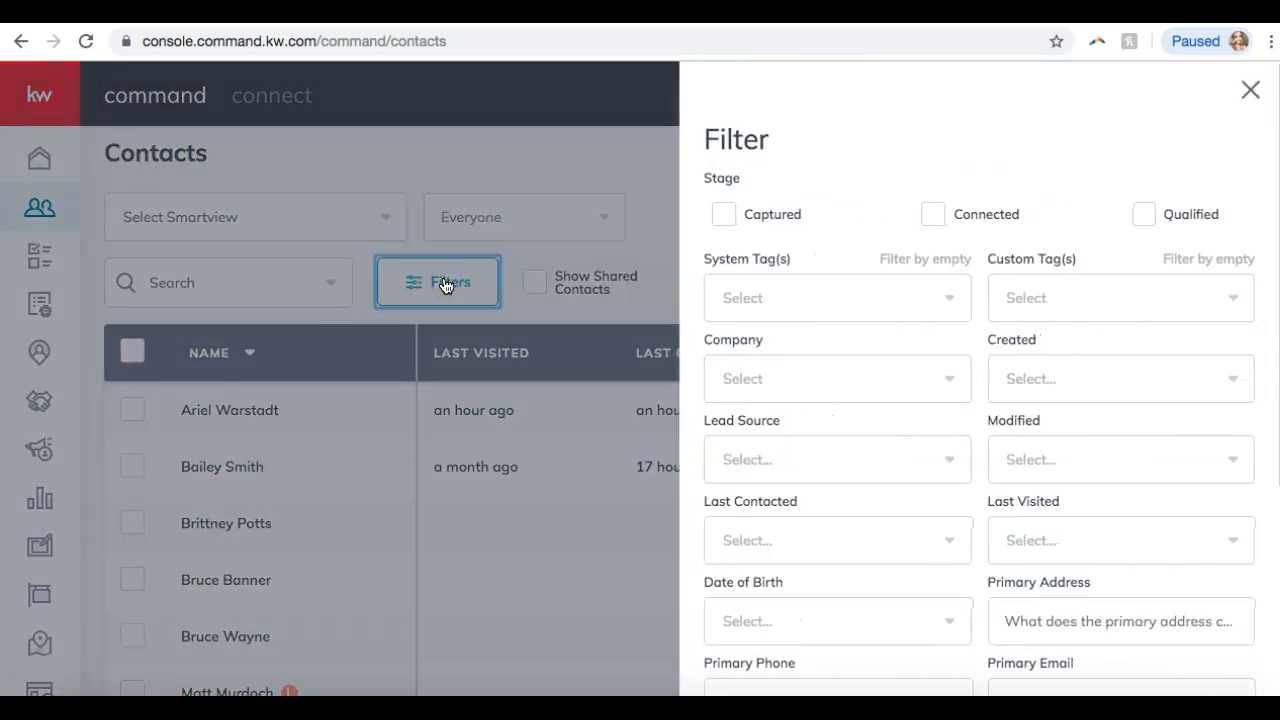
{"action": "scroll", "coordinate": [934, 249], "scroll_direction": "down", "scroll_amount": 5}
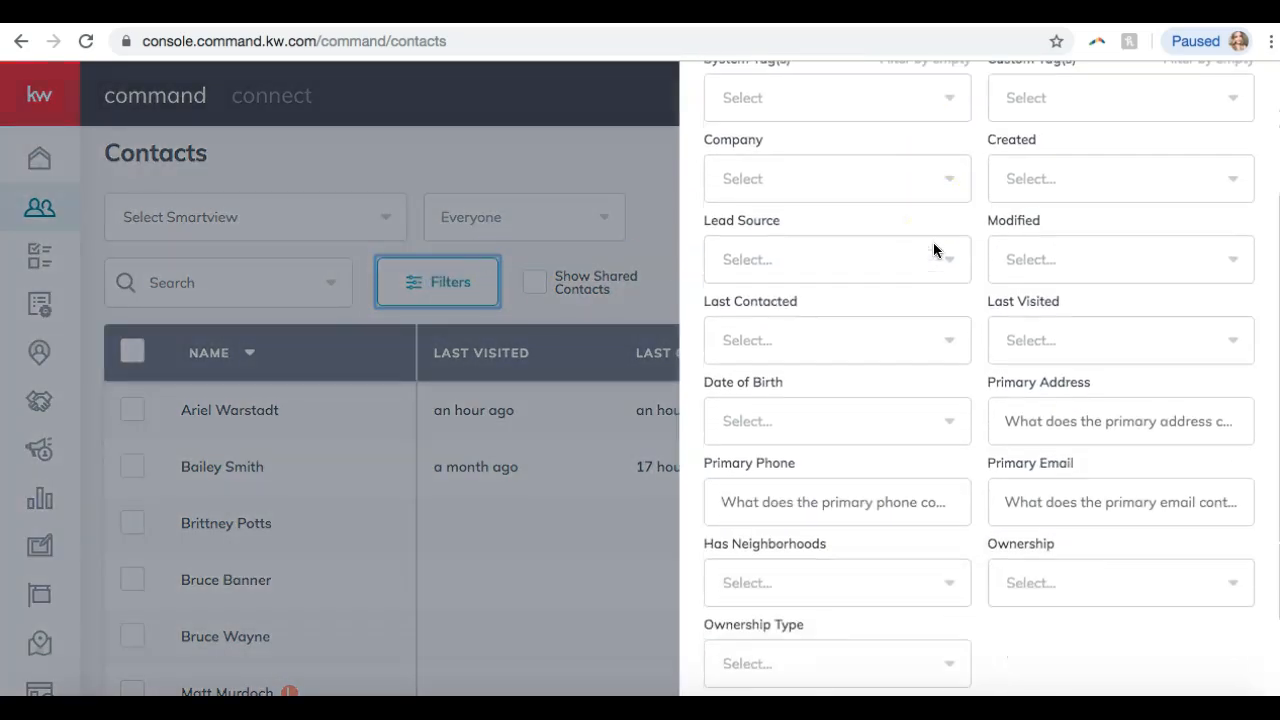
{"action": "scroll", "coordinate": [934, 249], "scroll_direction": "up", "scroll_amount": 5}
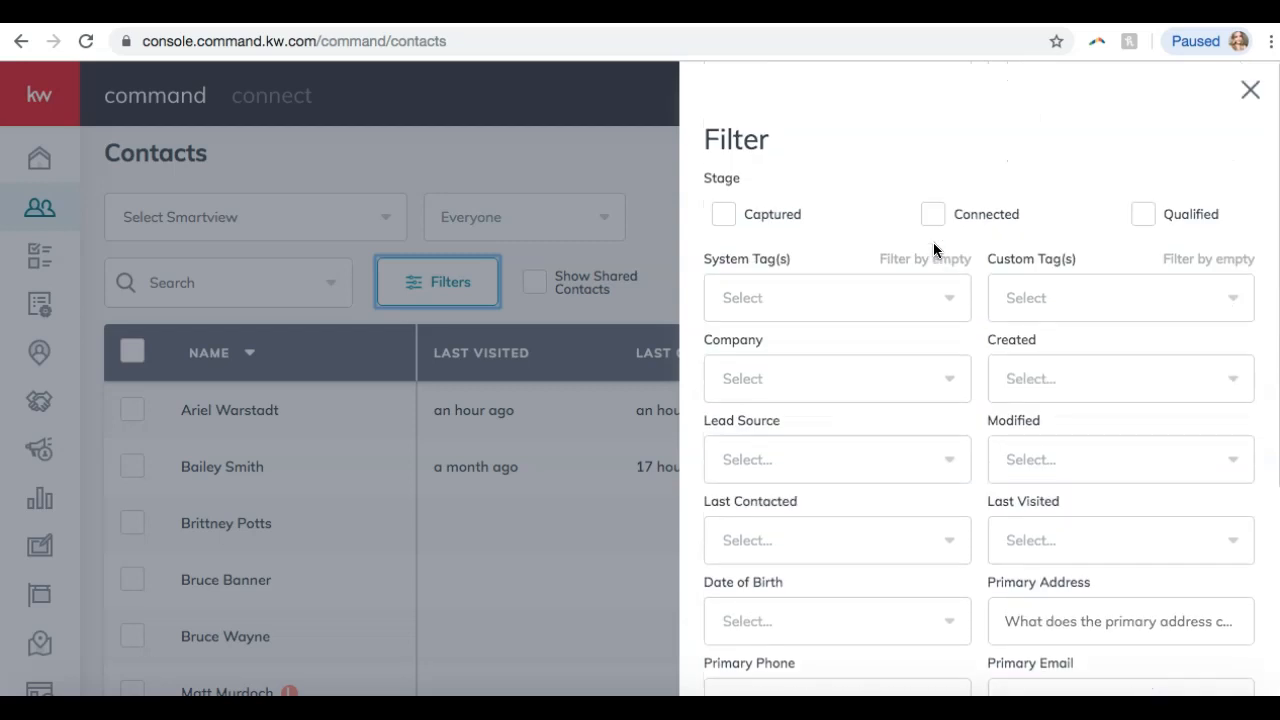
{"action": "left_click", "coordinate": [880, 300]}
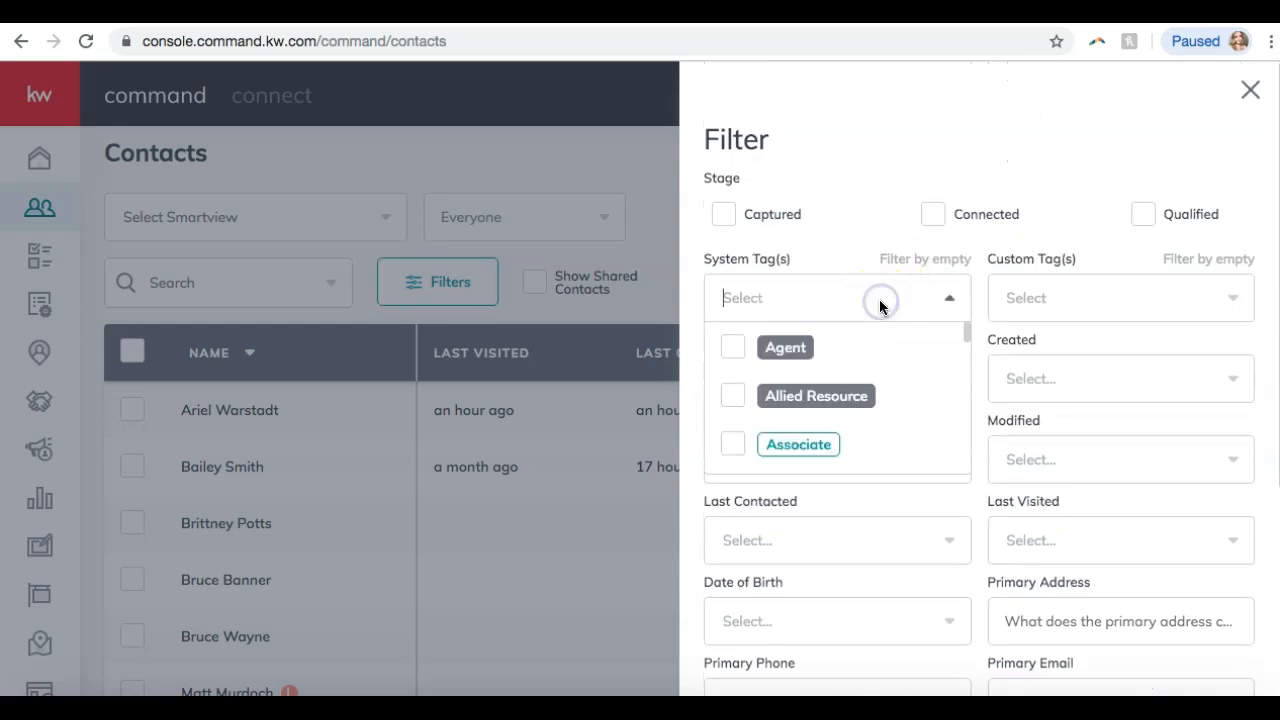
{"action": "scroll", "coordinate": [902, 370], "scroll_direction": "down", "scroll_amount": 6}
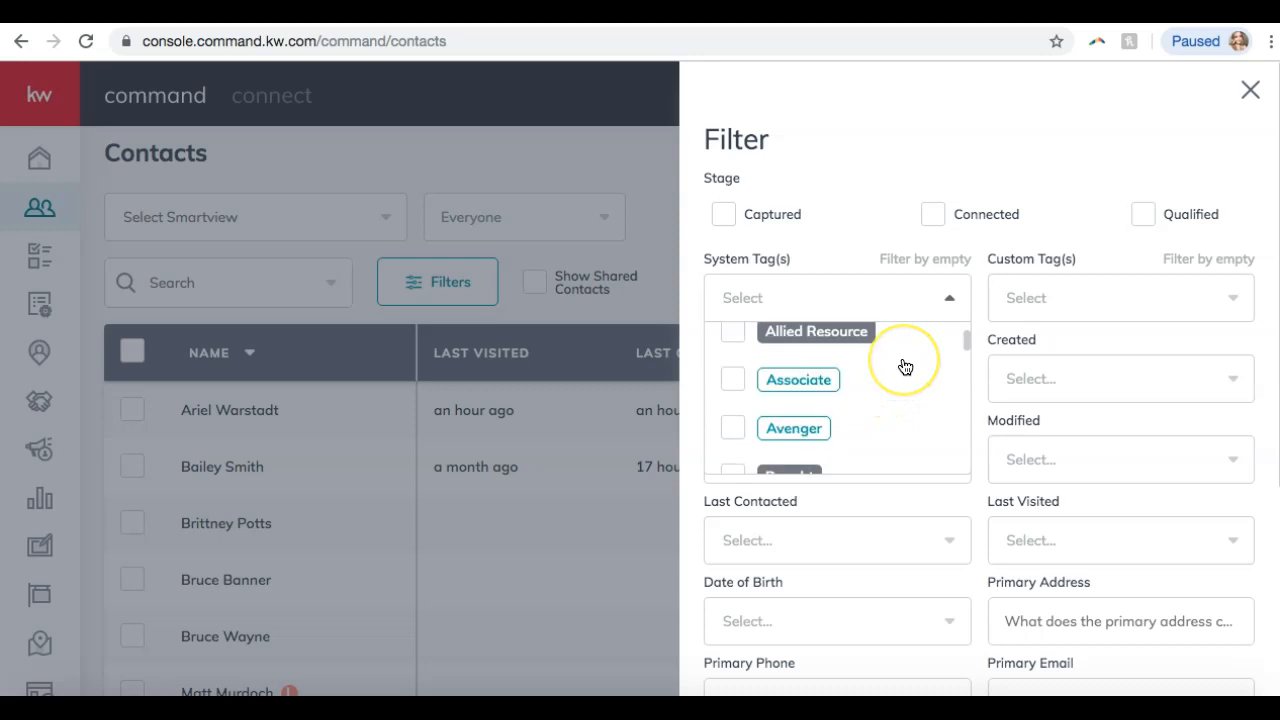
{"action": "scroll", "coordinate": [902, 368], "scroll_direction": "up", "scroll_amount": 3}
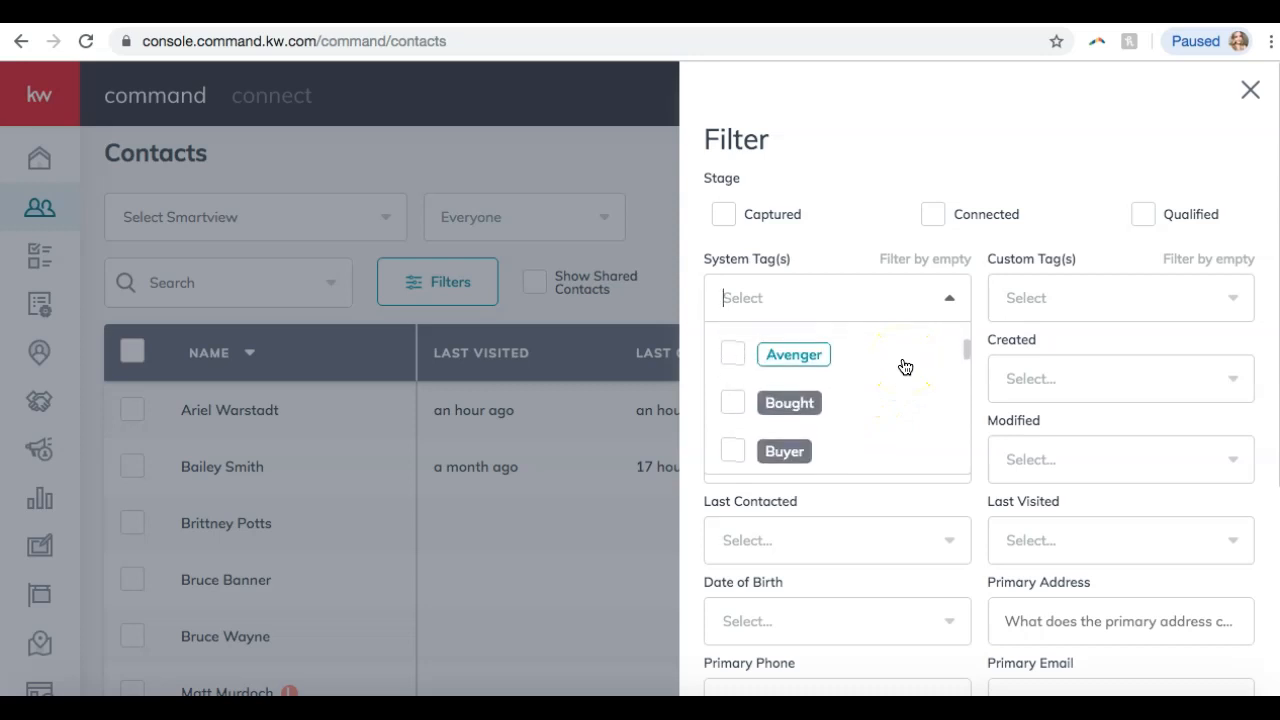
{"action": "left_click", "coordinate": [766, 370]}
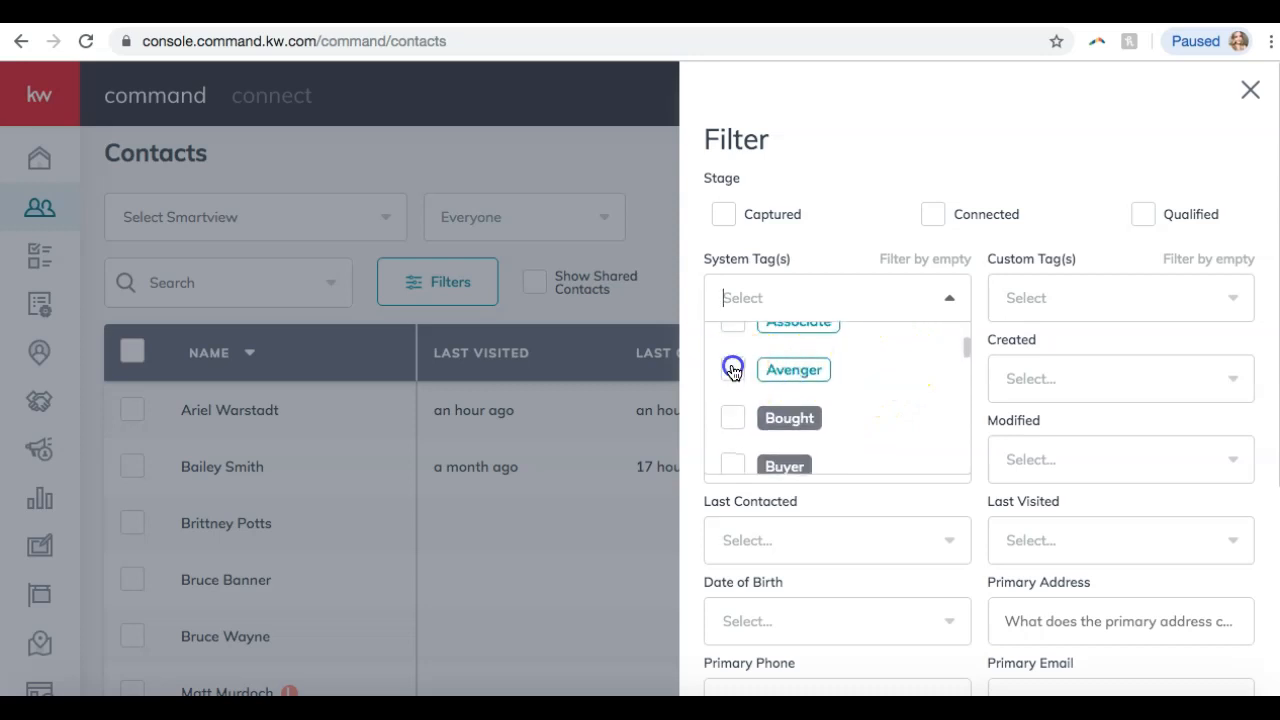
{"action": "left_click", "coordinate": [1029, 165]}
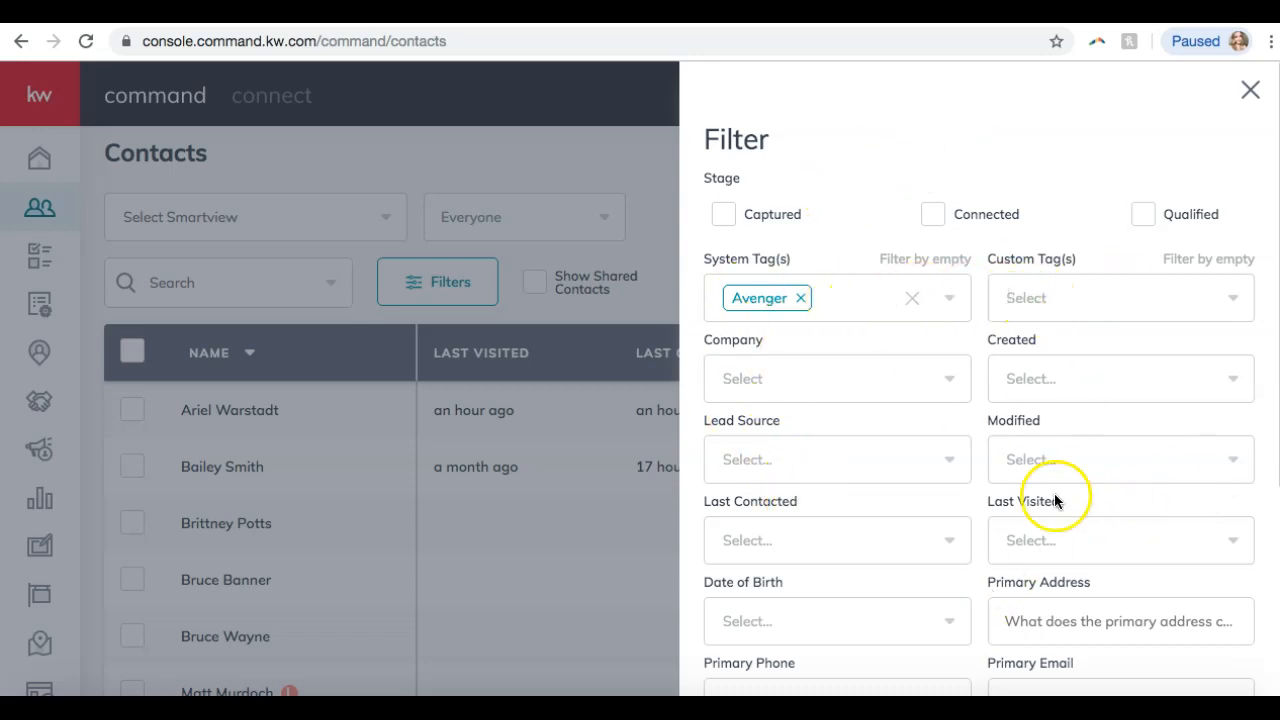
{"action": "scroll", "coordinate": [1069, 443], "scroll_direction": "down", "scroll_amount": 4}
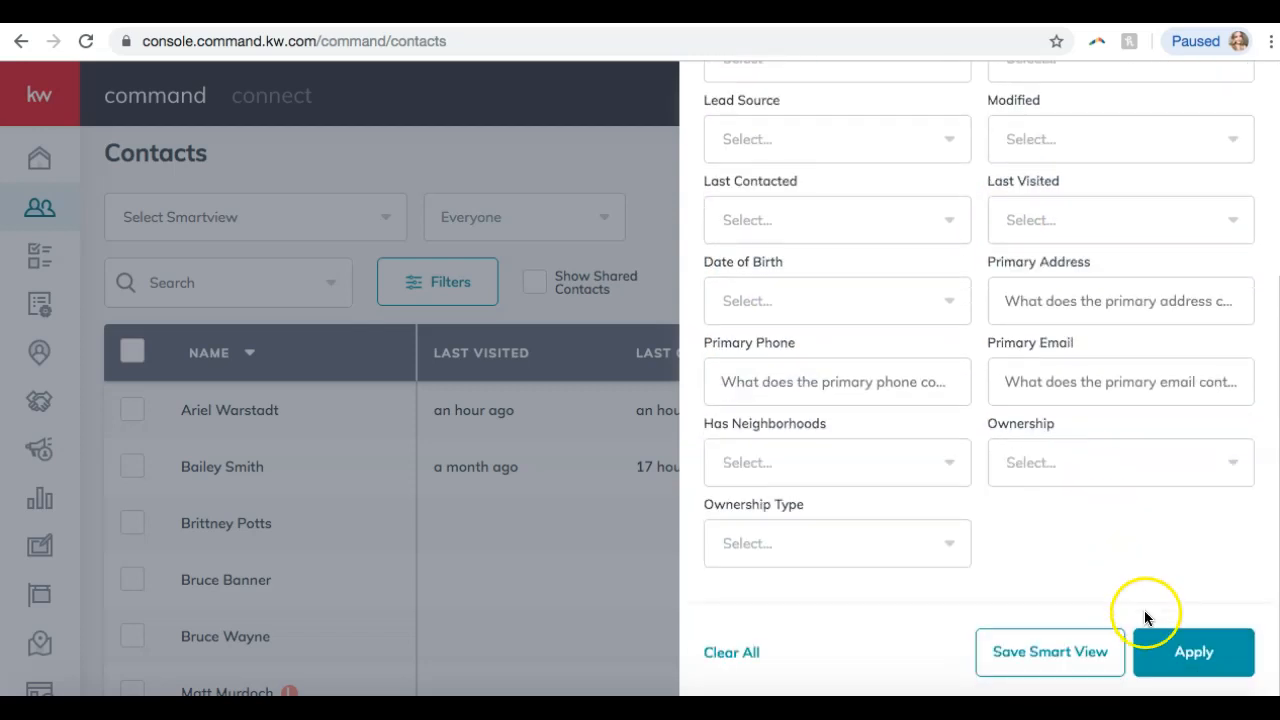
{"action": "left_click", "coordinate": [1173, 652]}
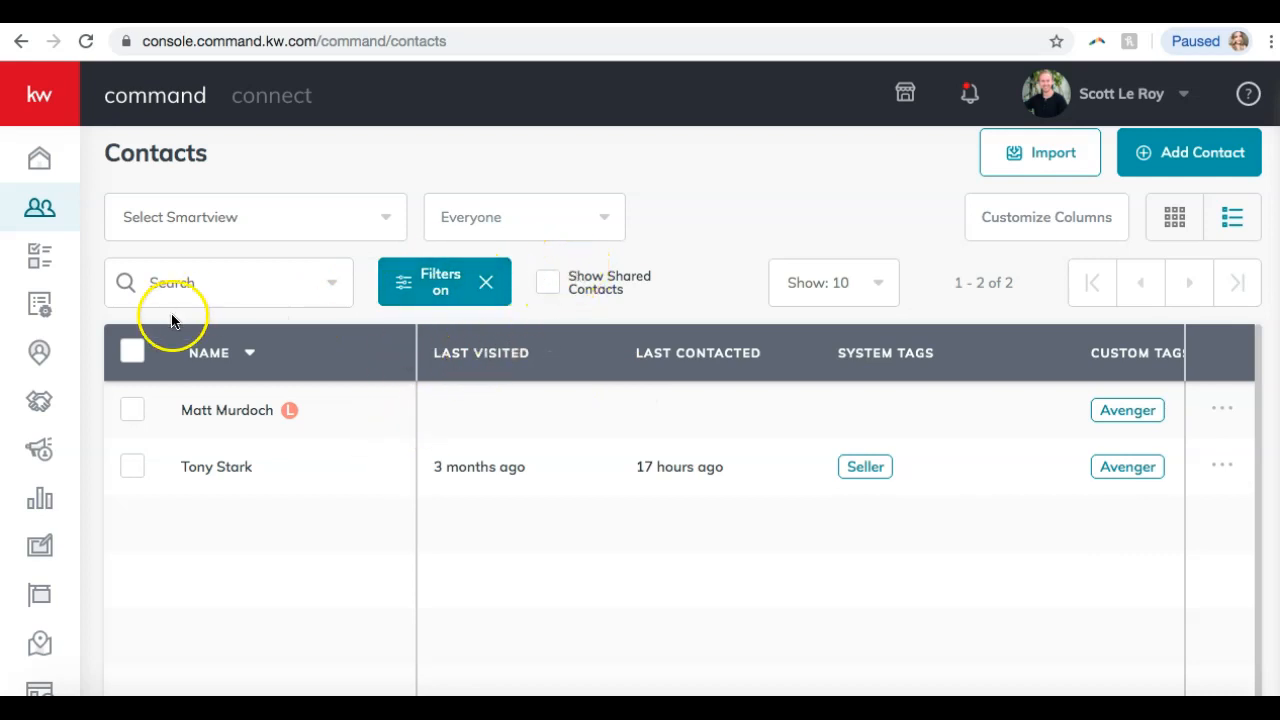
Clear the active Avenger filter so all 14 contacts show.
{"action": "left_click", "coordinate": [486, 284]}
{"action": "scroll", "coordinate": [377, 398], "scroll_direction": "down", "scroll_amount": 1}
{"action": "scroll", "coordinate": [377, 398], "scroll_direction": "up", "scroll_amount": 2}
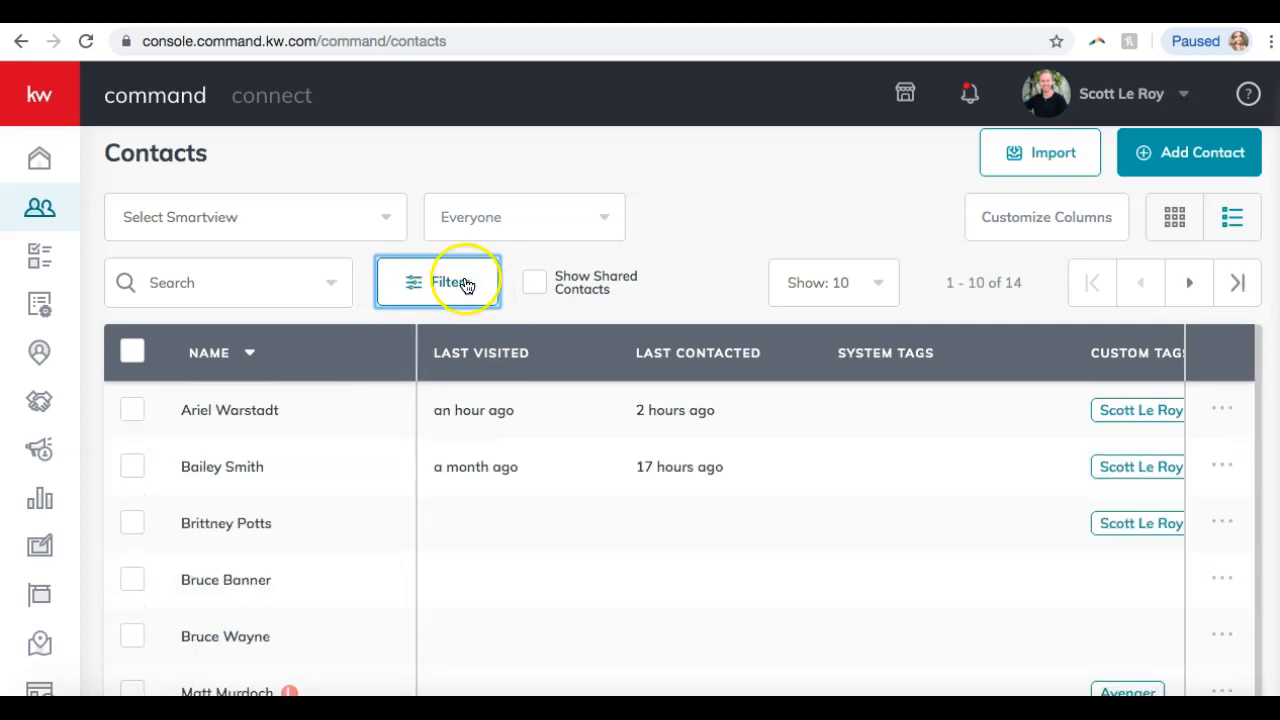
Open and close the Select Smartview dropdown of saved smart views.
{"action": "left_click", "coordinate": [322, 217]}
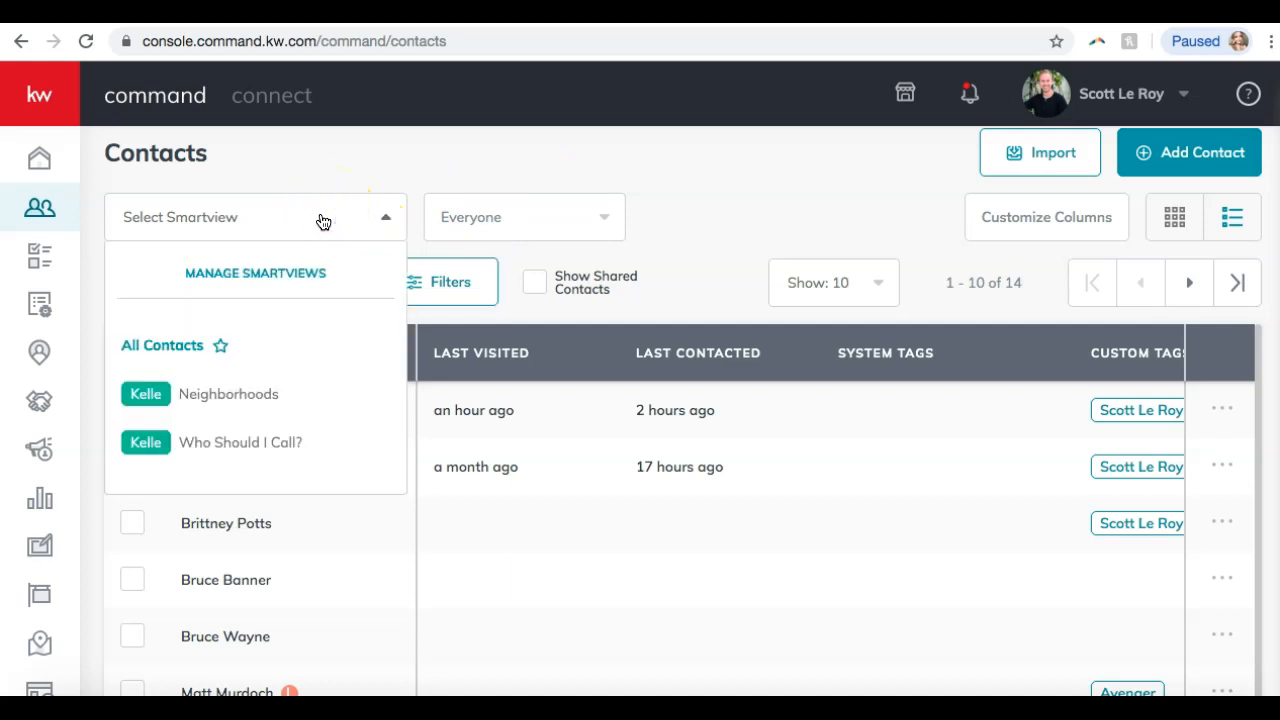
{"action": "left_click", "coordinate": [322, 219]}
{"action": "left_click", "coordinate": [322, 219]}
{"action": "left_click", "coordinate": [322, 224]}
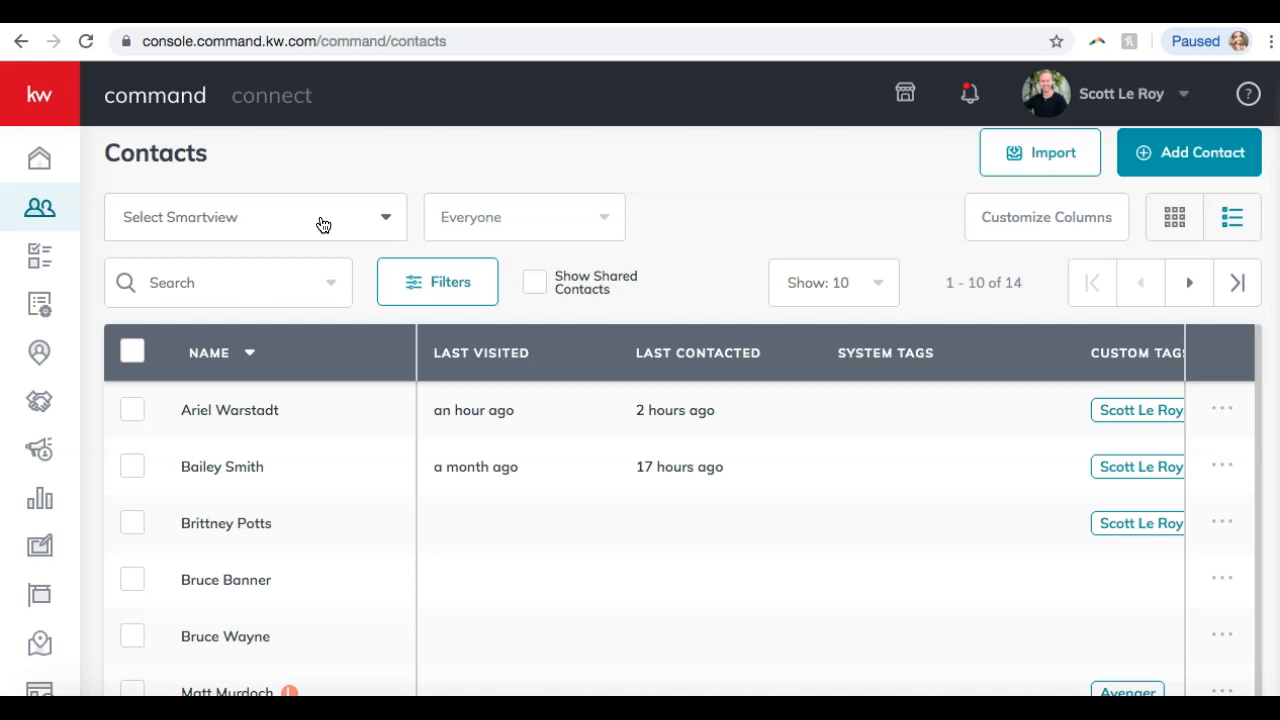
{"action": "left_click", "coordinate": [743, 226]}
Reopen the contact filters and remove the Avenger tag criterion.
{"action": "left_click", "coordinate": [418, 281]}
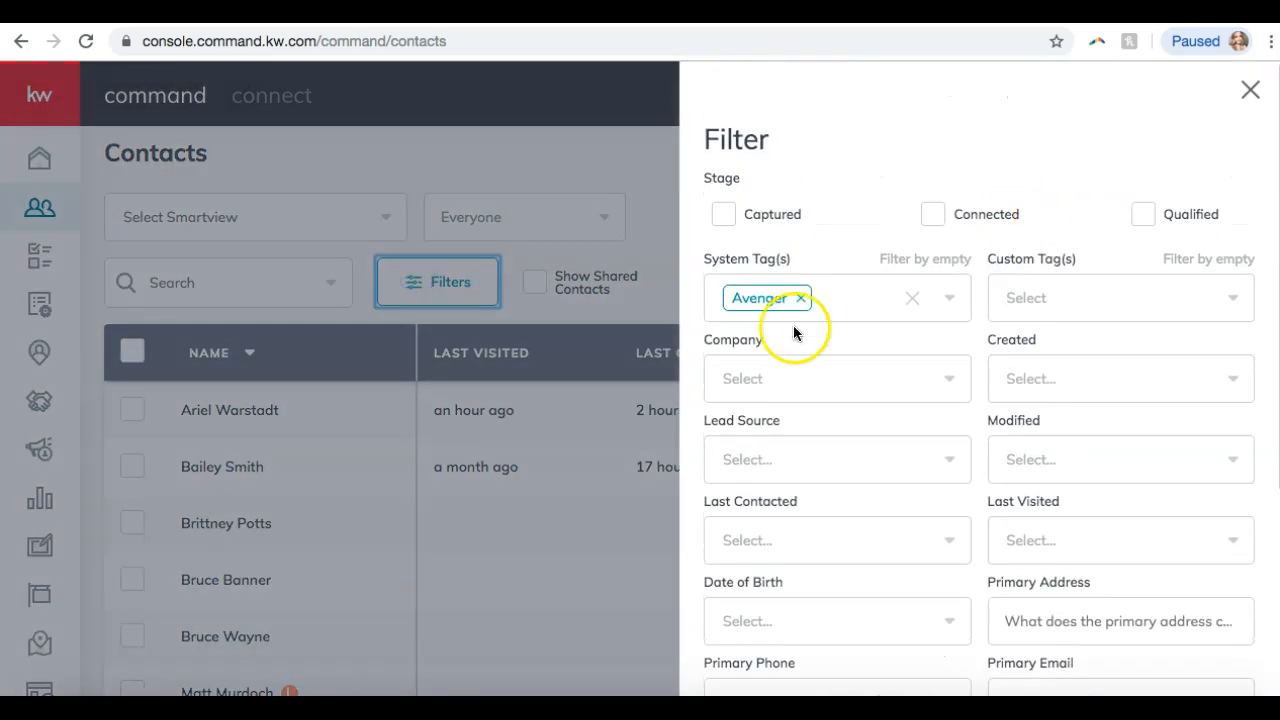
{"action": "left_click", "coordinate": [911, 298]}
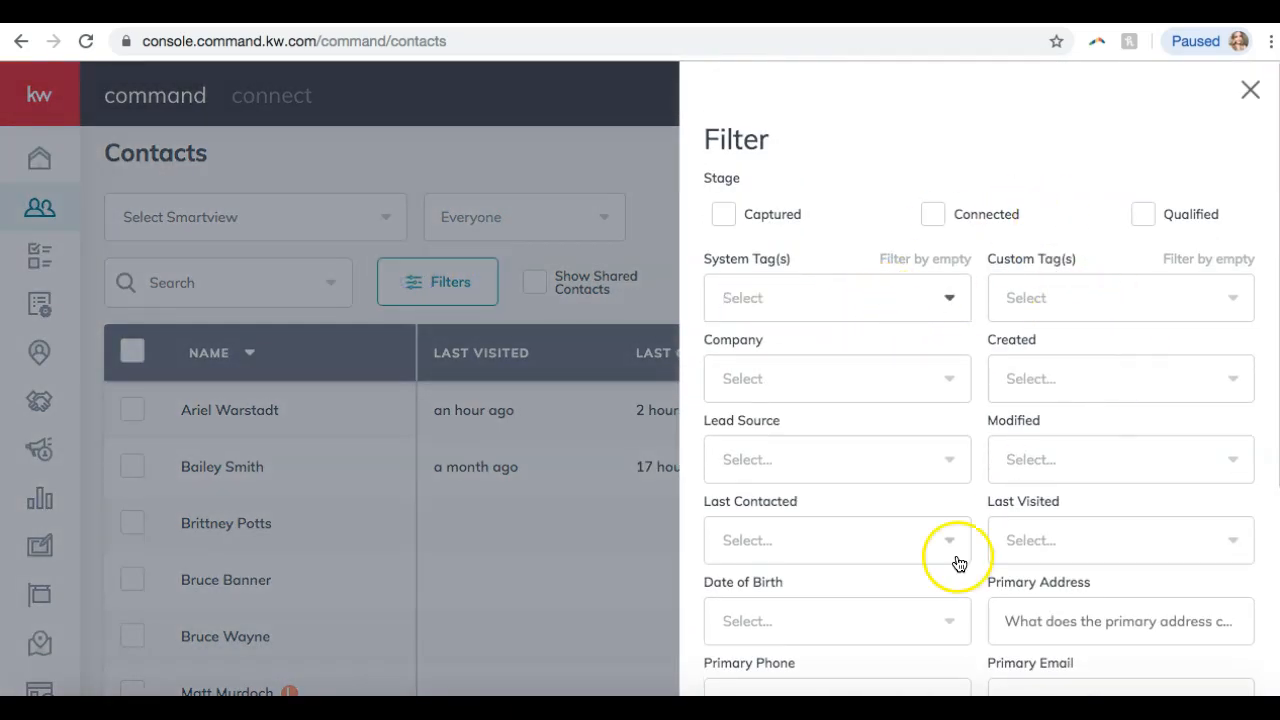
{"action": "scroll", "coordinate": [978, 182], "scroll_direction": "down", "scroll_amount": 1}
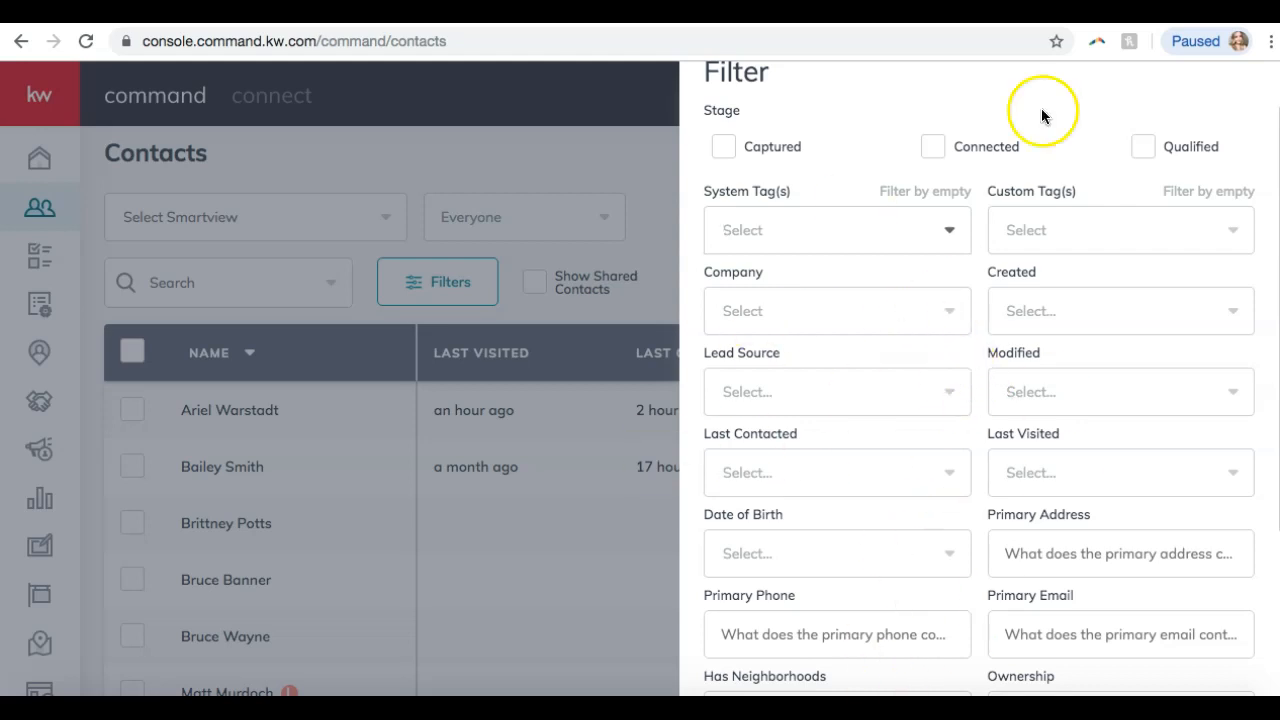
{"action": "scroll", "coordinate": [1088, 572], "scroll_direction": "down", "scroll_amount": 1}
{"action": "scroll", "coordinate": [1088, 578], "scroll_direction": "down", "scroll_amount": 3}
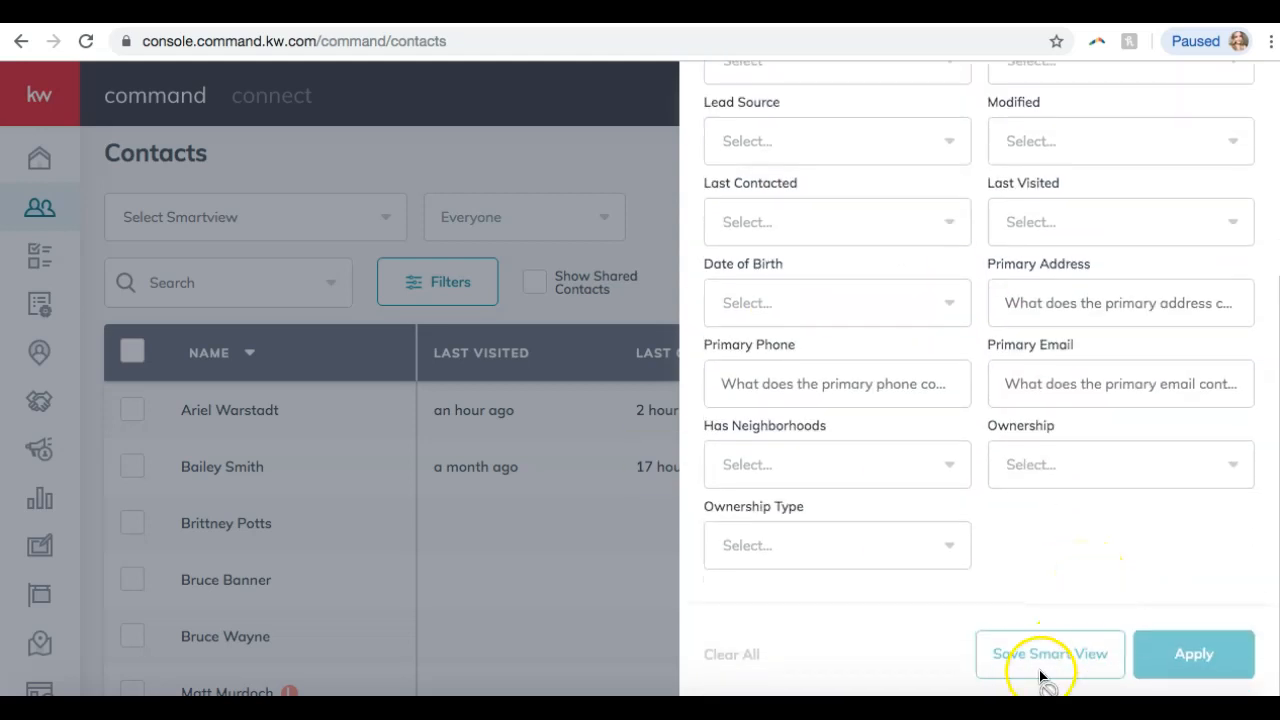
{"action": "scroll", "coordinate": [1054, 593], "scroll_direction": "up", "scroll_amount": 2}
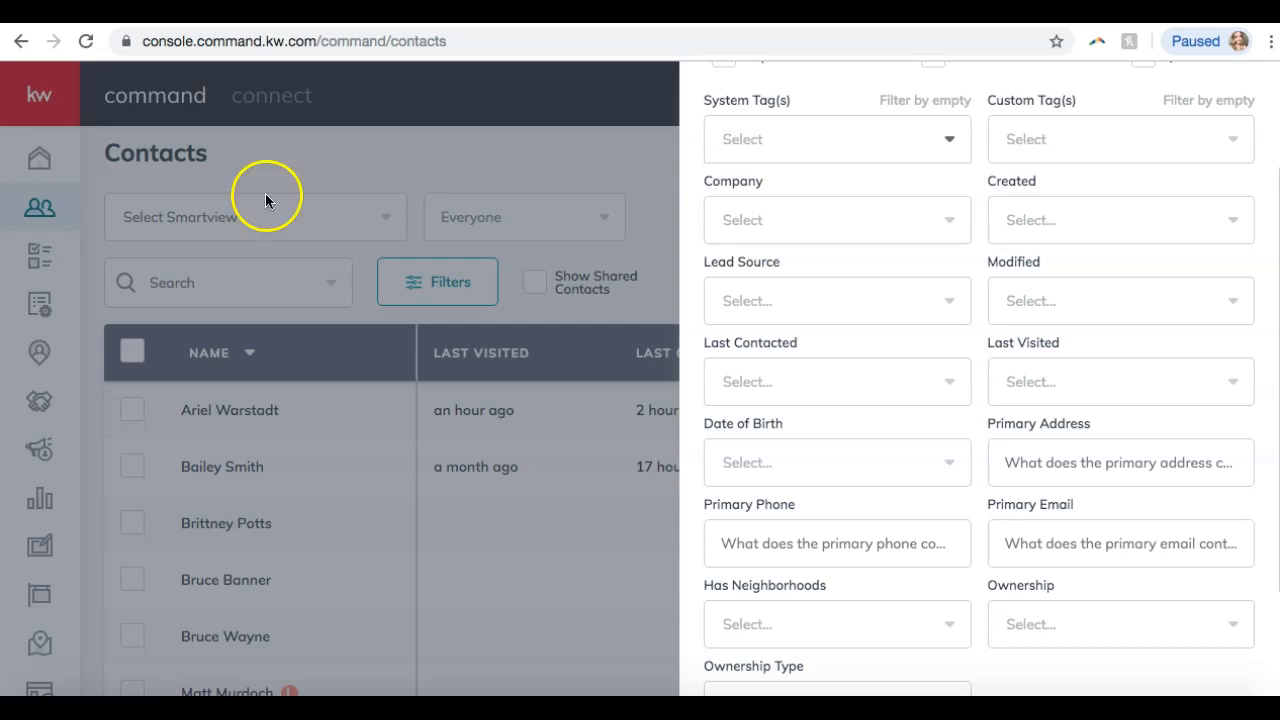
{"action": "scroll", "coordinate": [800, 160], "scroll_direction": "up", "scroll_amount": 3}
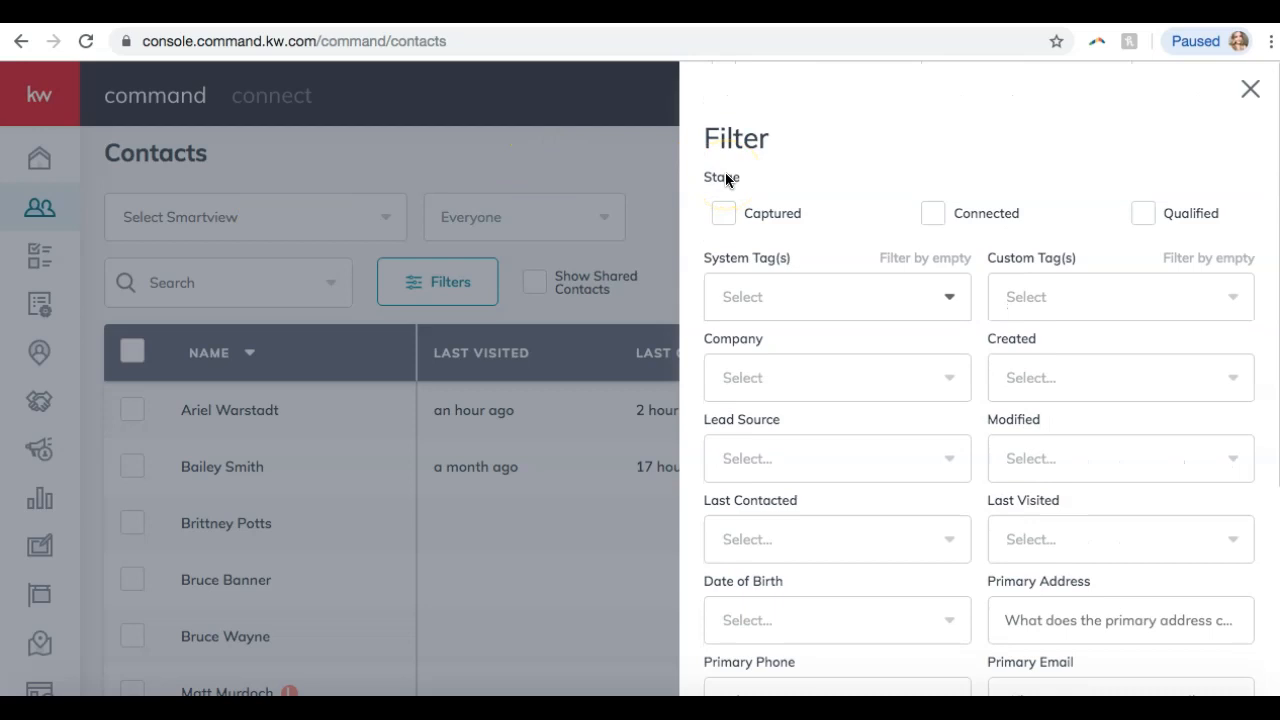
{"action": "scroll", "coordinate": [727, 177], "scroll_direction": "down", "scroll_amount": 1}
Choose the agent's own name tag as the System Tag filter.
{"action": "left_click", "coordinate": [820, 265]}
{"action": "scroll", "coordinate": [833, 323], "scroll_direction": "down", "scroll_amount": 10}
{"action": "scroll", "coordinate": [833, 323], "scroll_direction": "down", "scroll_amount": 5}
{"action": "scroll", "coordinate": [829, 323], "scroll_direction": "up", "scroll_amount": 2}
{"action": "left_click", "coordinate": [735, 384]}
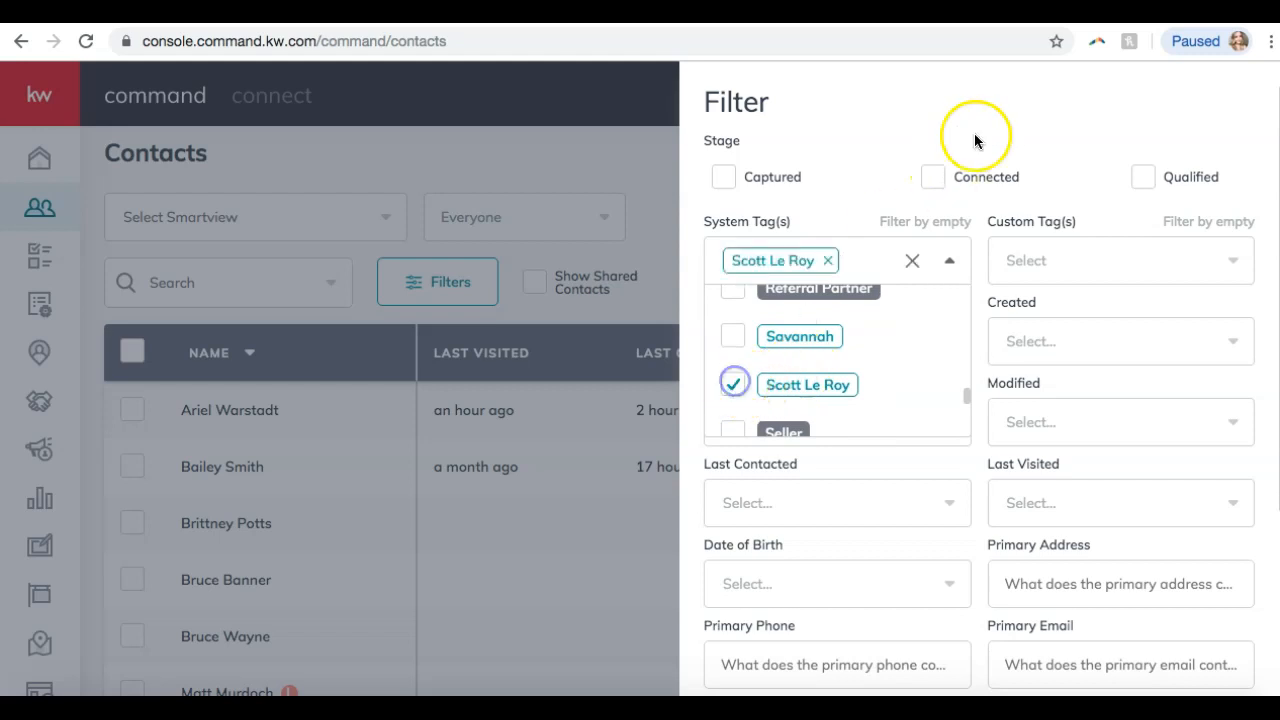
{"action": "left_click", "coordinate": [943, 141]}
{"action": "scroll", "coordinate": [811, 377], "scroll_direction": "down", "scroll_amount": 1}
{"action": "scroll", "coordinate": [811, 372], "scroll_direction": "down", "scroll_amount": 5}
Select the Primary Phone filter option, then bring up the meeting chat.
{"action": "left_click", "coordinate": [793, 447]}
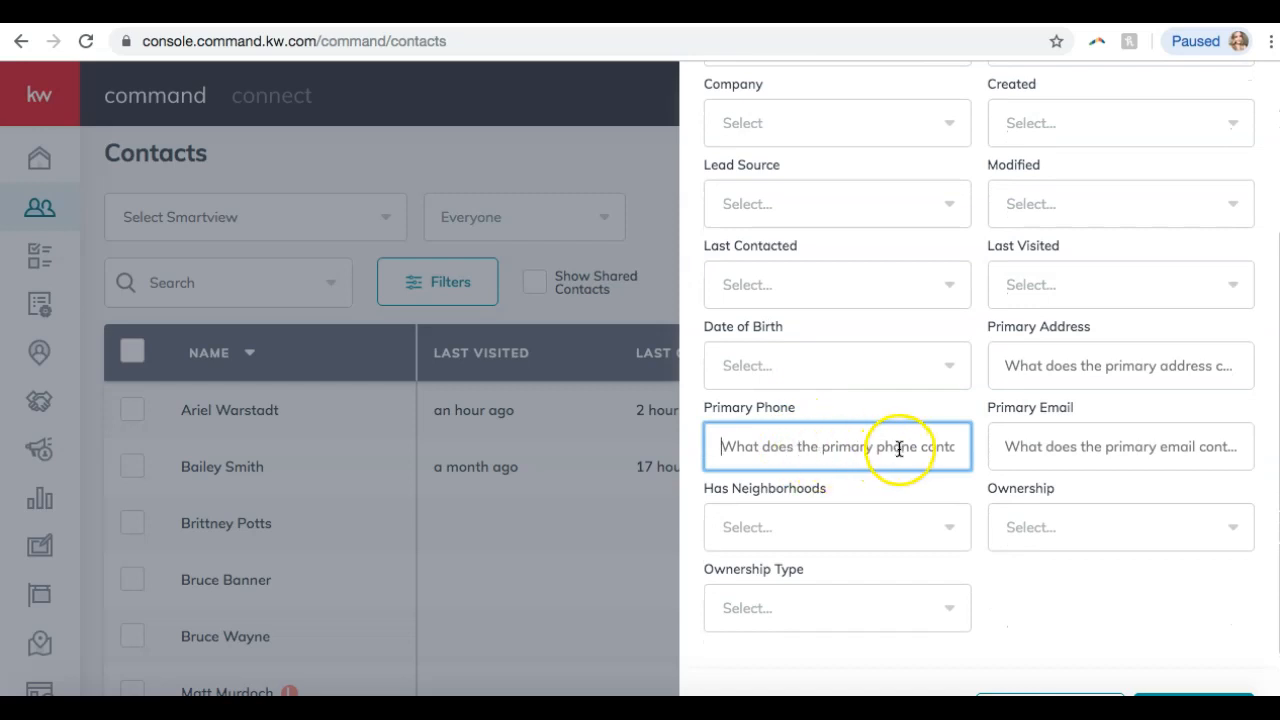
{"action": "scroll", "coordinate": [898, 450], "scroll_direction": "down", "scroll_amount": 1}
{"action": "scroll", "coordinate": [897, 452], "scroll_direction": "down", "scroll_amount": 1}
{"action": "scroll", "coordinate": [897, 452], "scroll_direction": "up", "scroll_amount": 4}
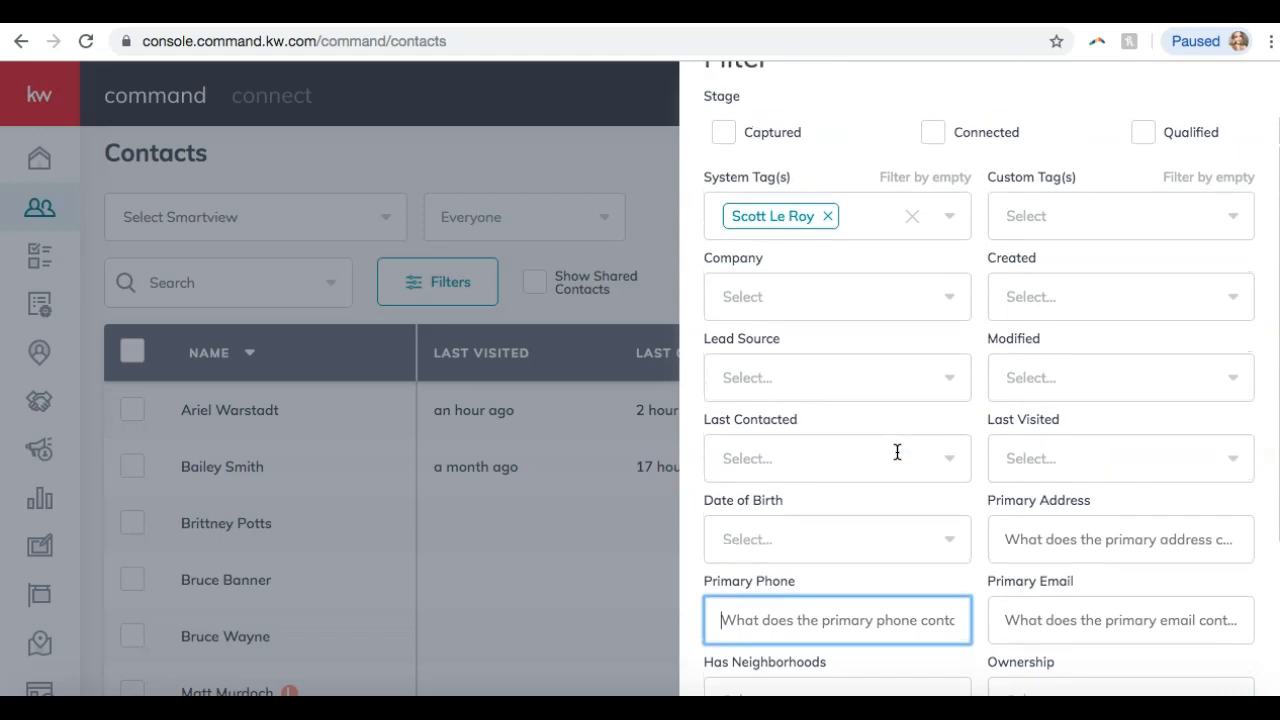
{"action": "scroll", "coordinate": [897, 452], "scroll_direction": "down", "scroll_amount": 3}
{"action": "left_click", "coordinate": [932, 497]}
{"action": "scroll", "coordinate": [960, 523], "scroll_direction": "down", "scroll_amount": 2}
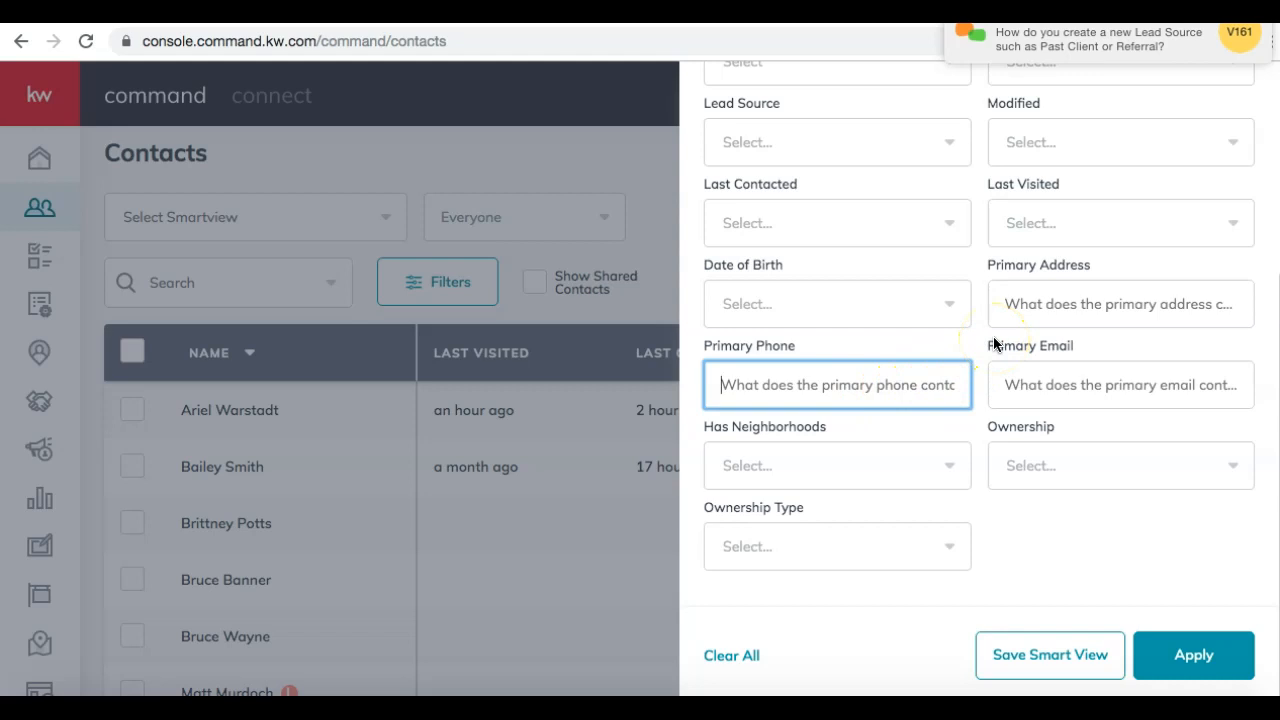
{"action": "left_click", "coordinate": [893, 708]}
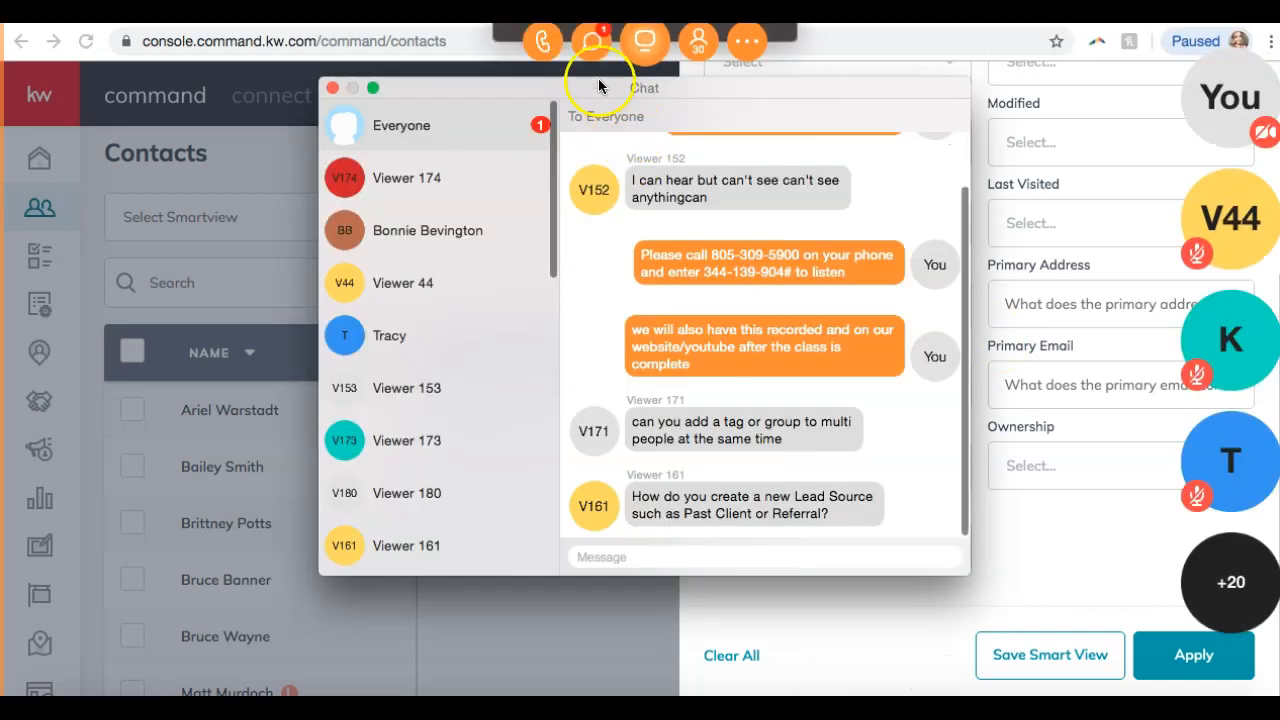
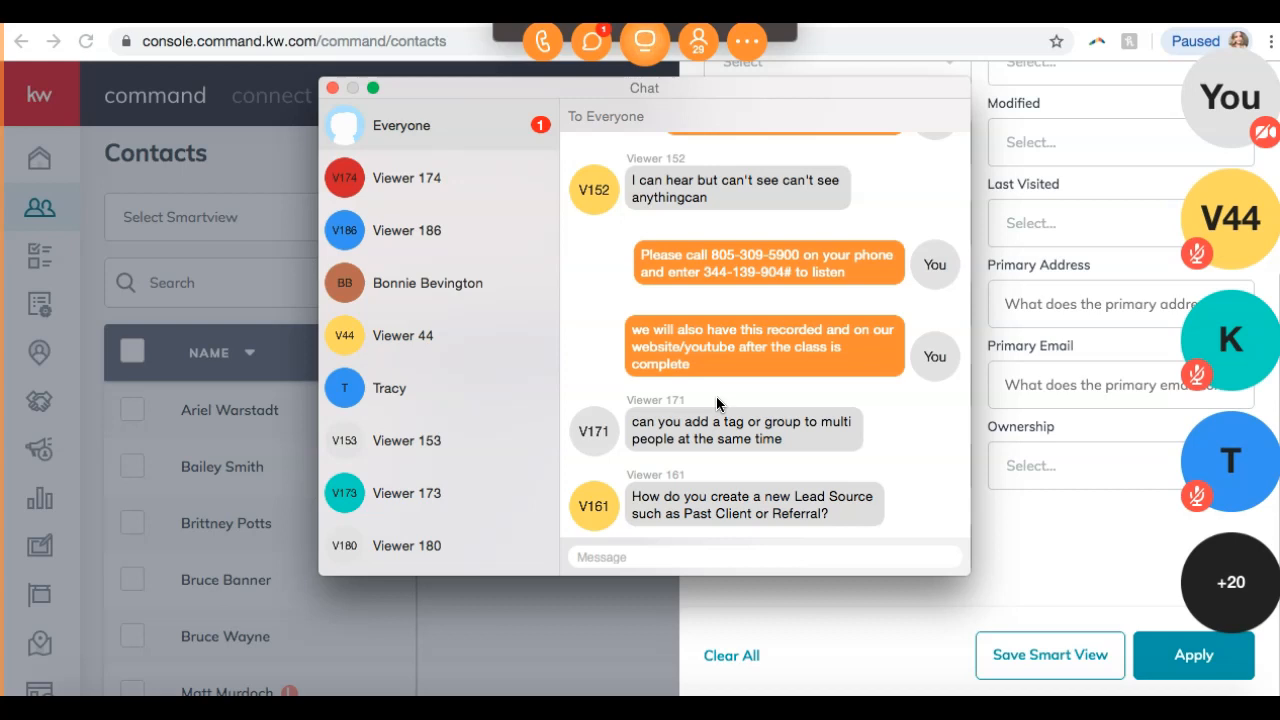
Close the meeting chat and return to the Contacts page.
{"action": "left_click", "coordinate": [414, 175]}
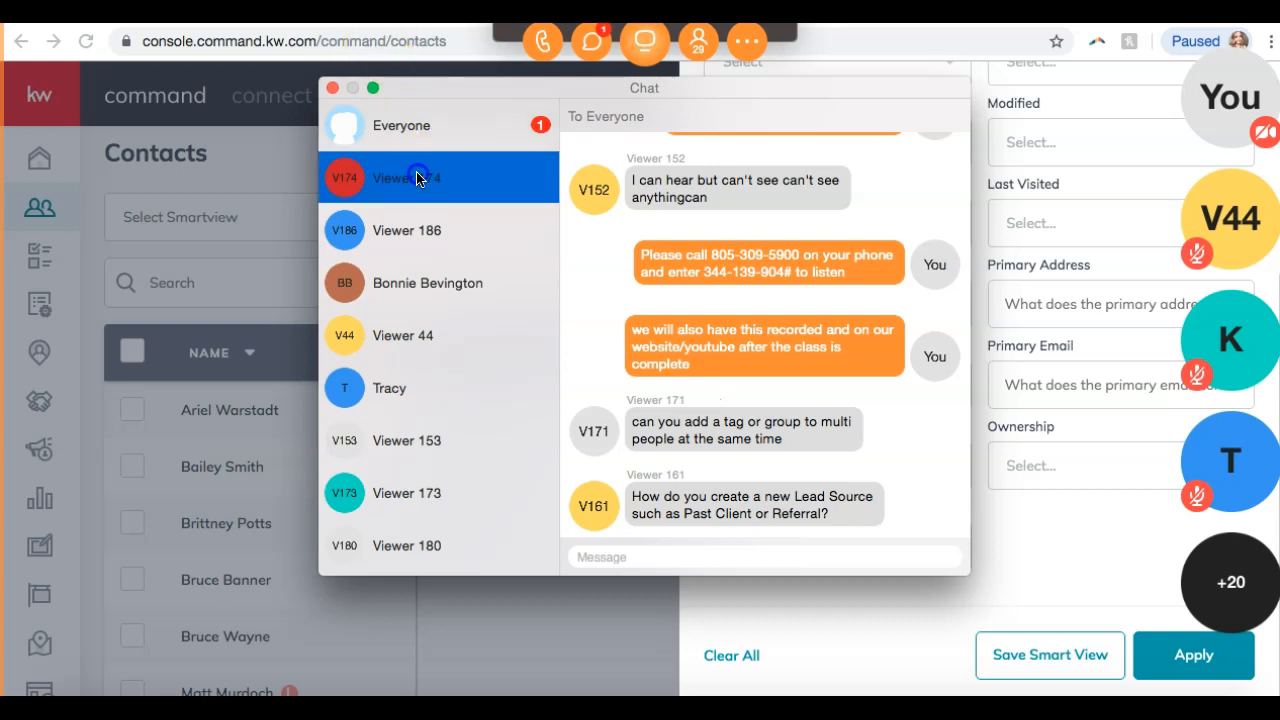
{"action": "left_click", "coordinate": [416, 145]}
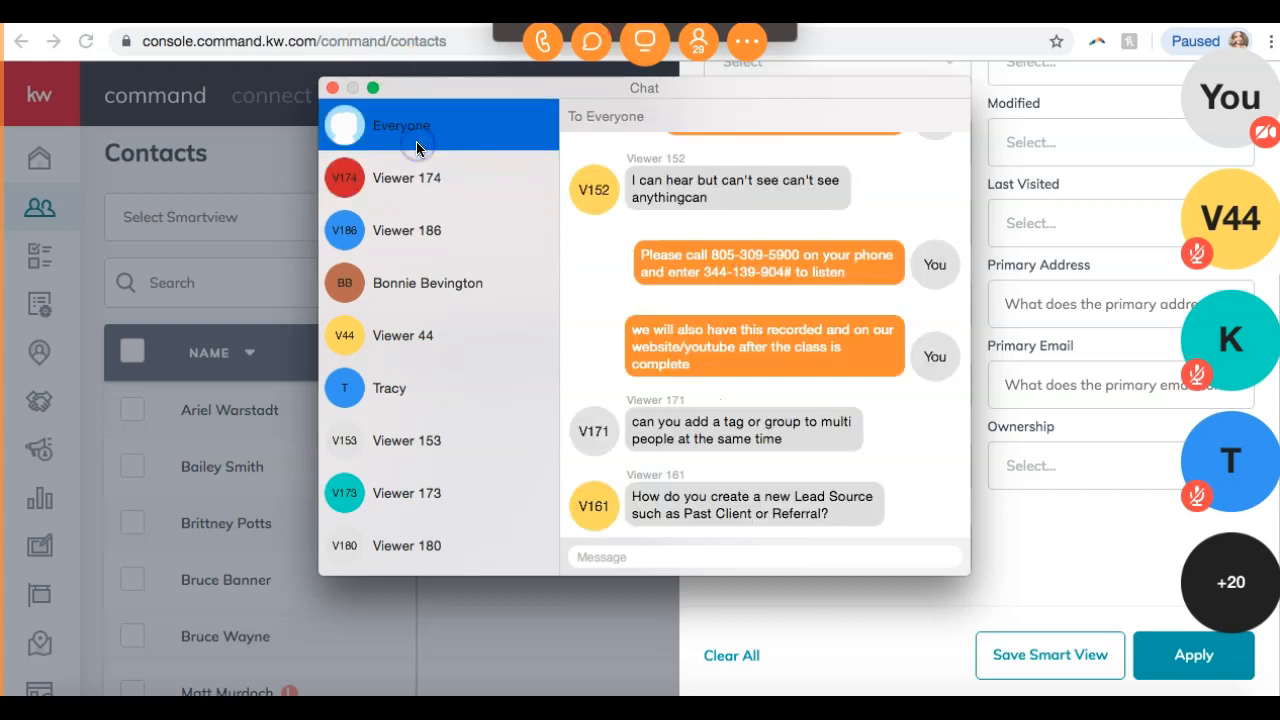
{"action": "left_click", "coordinate": [332, 88]}
{"action": "left_click", "coordinate": [884, 628]}
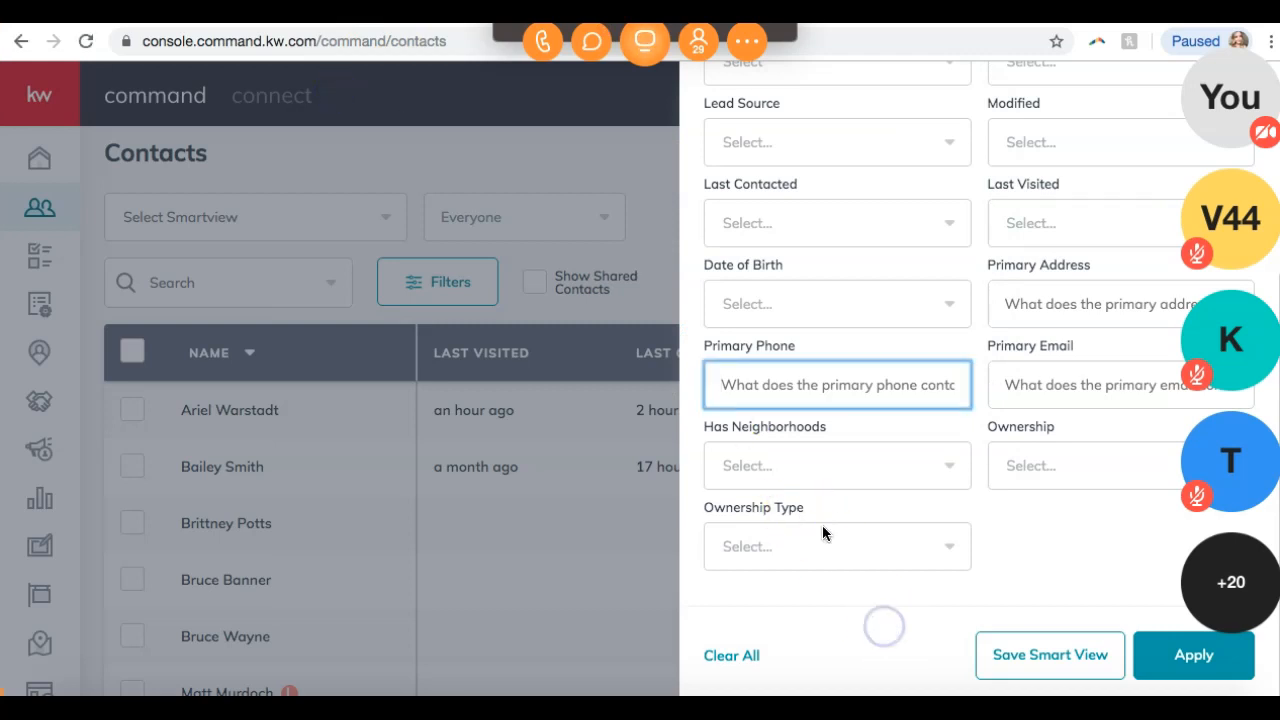
{"action": "left_click", "coordinate": [572, 41]}
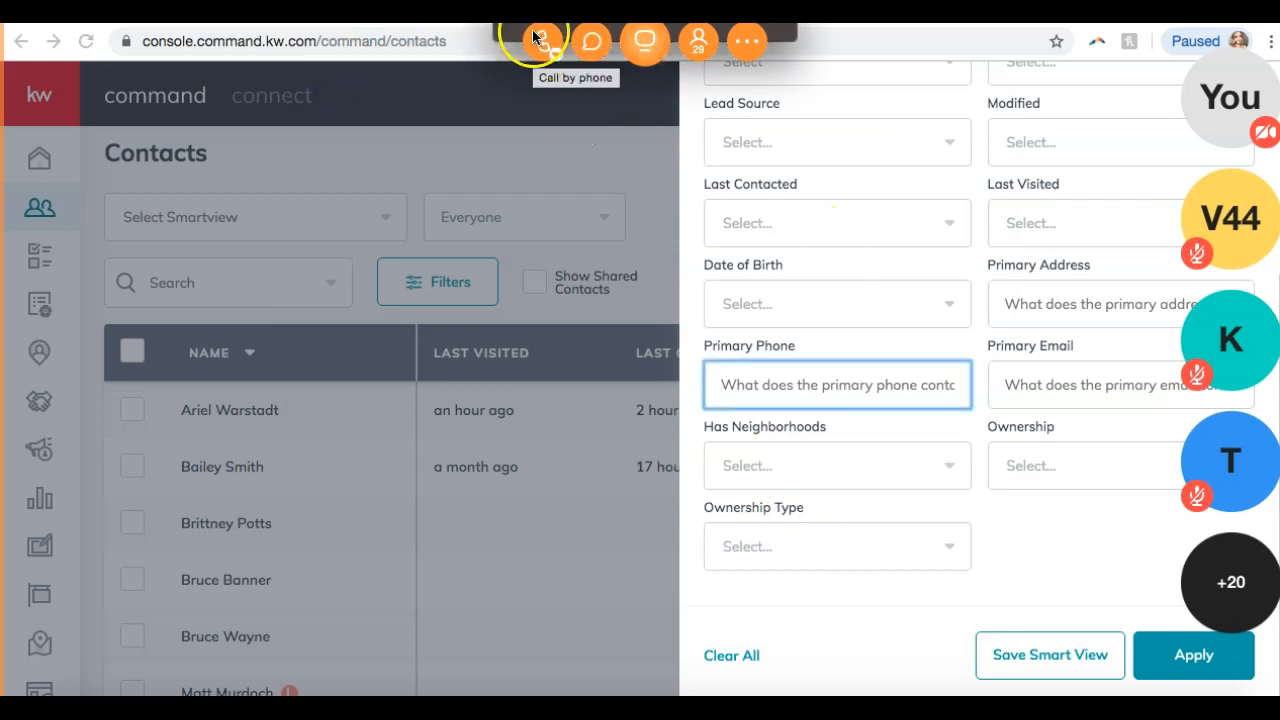
Look through the Custom Tag(s) filter list without choosing a tag.
{"action": "scroll", "coordinate": [1056, 360], "scroll_direction": "up", "scroll_amount": 2}
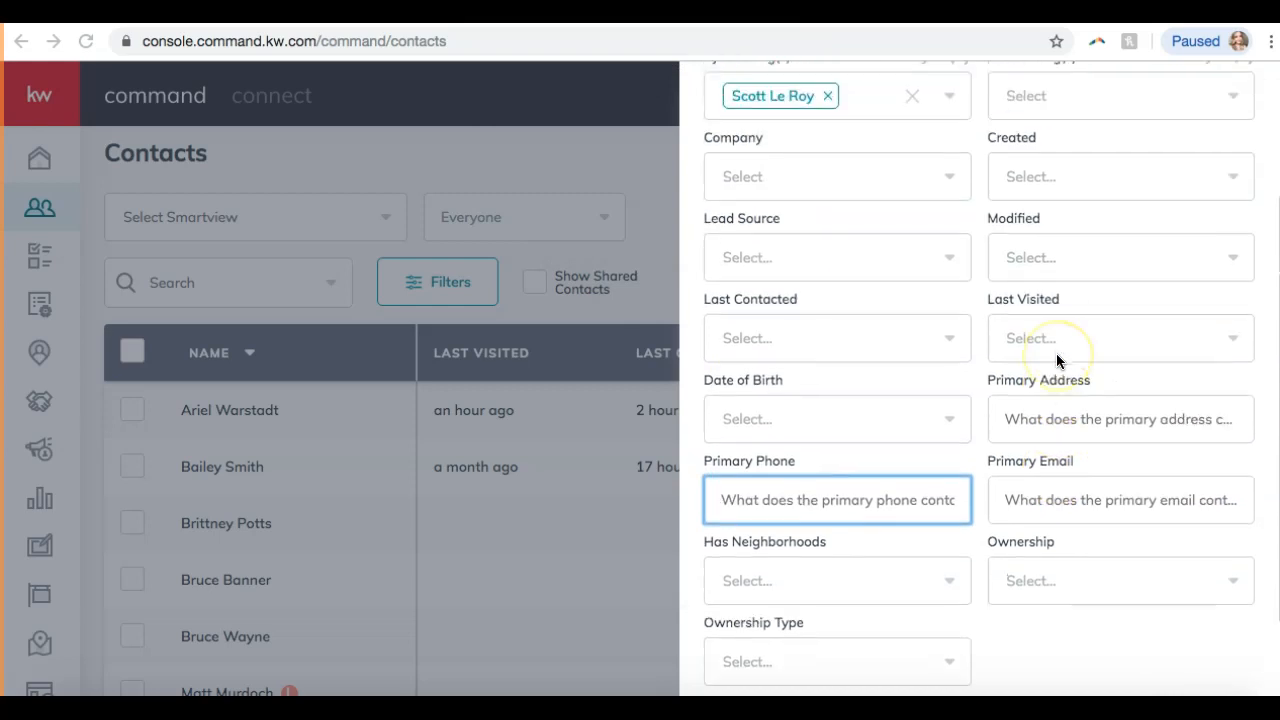
{"action": "scroll", "coordinate": [1057, 355], "scroll_direction": "up", "scroll_amount": 3}
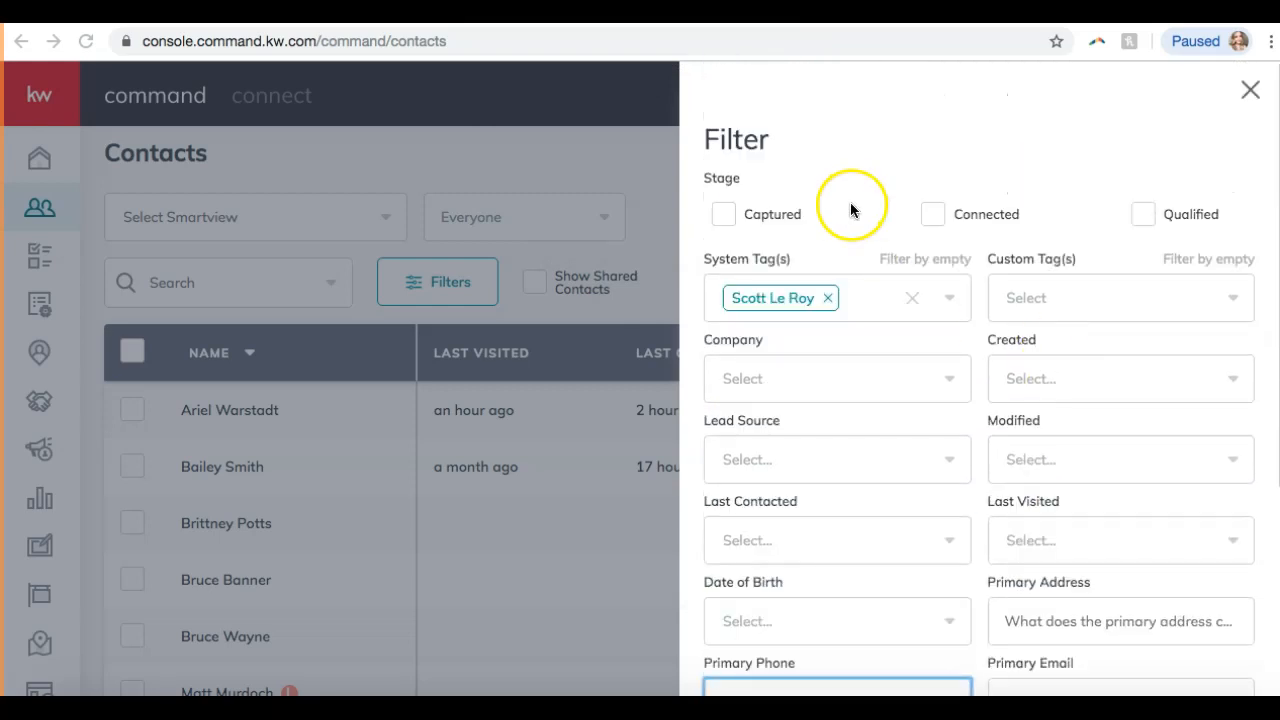
{"action": "left_click", "coordinate": [1055, 300]}
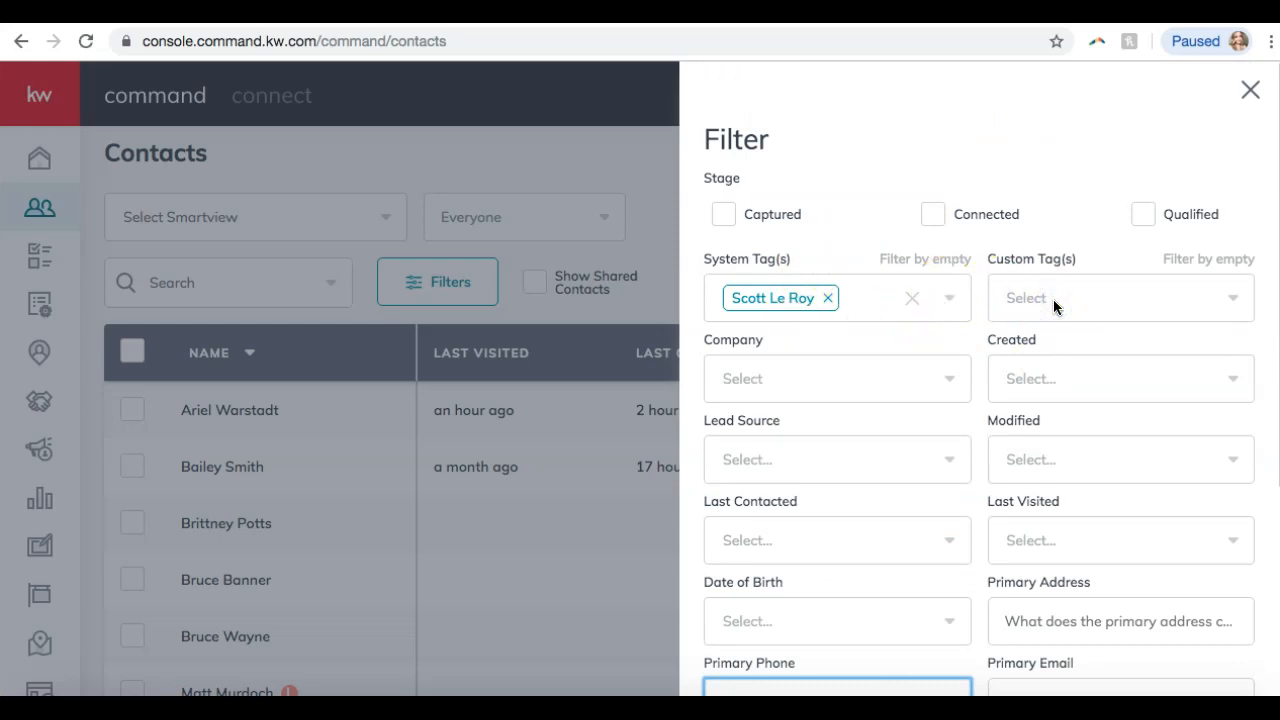
{"action": "left_click", "coordinate": [1161, 290]}
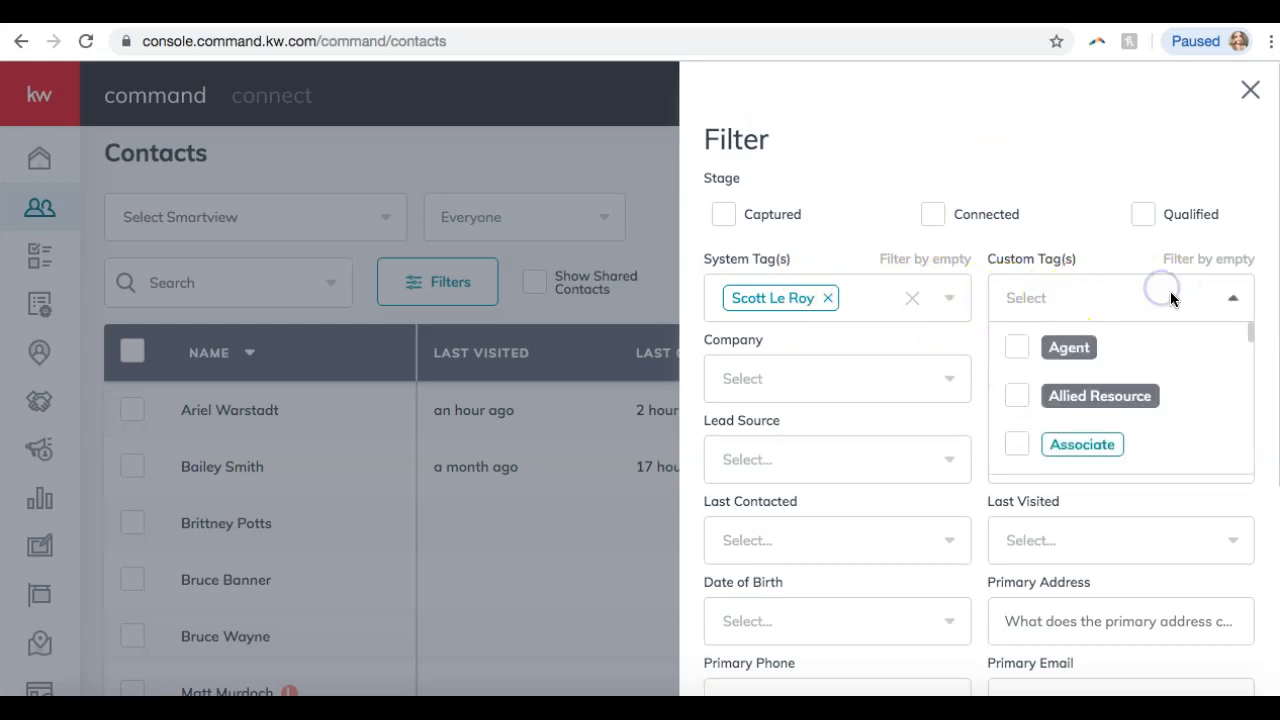
{"action": "left_click", "coordinate": [921, 181]}
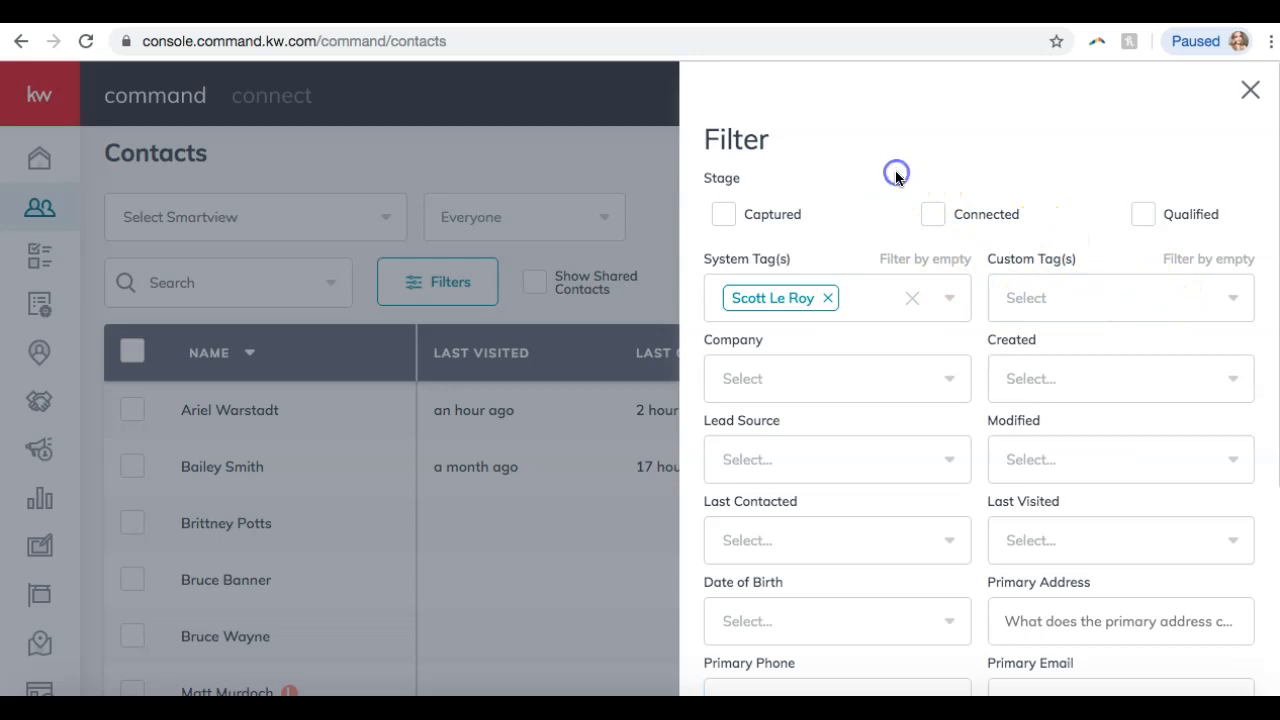
{"action": "scroll", "coordinate": [864, 337], "scroll_direction": "down", "scroll_amount": 3}
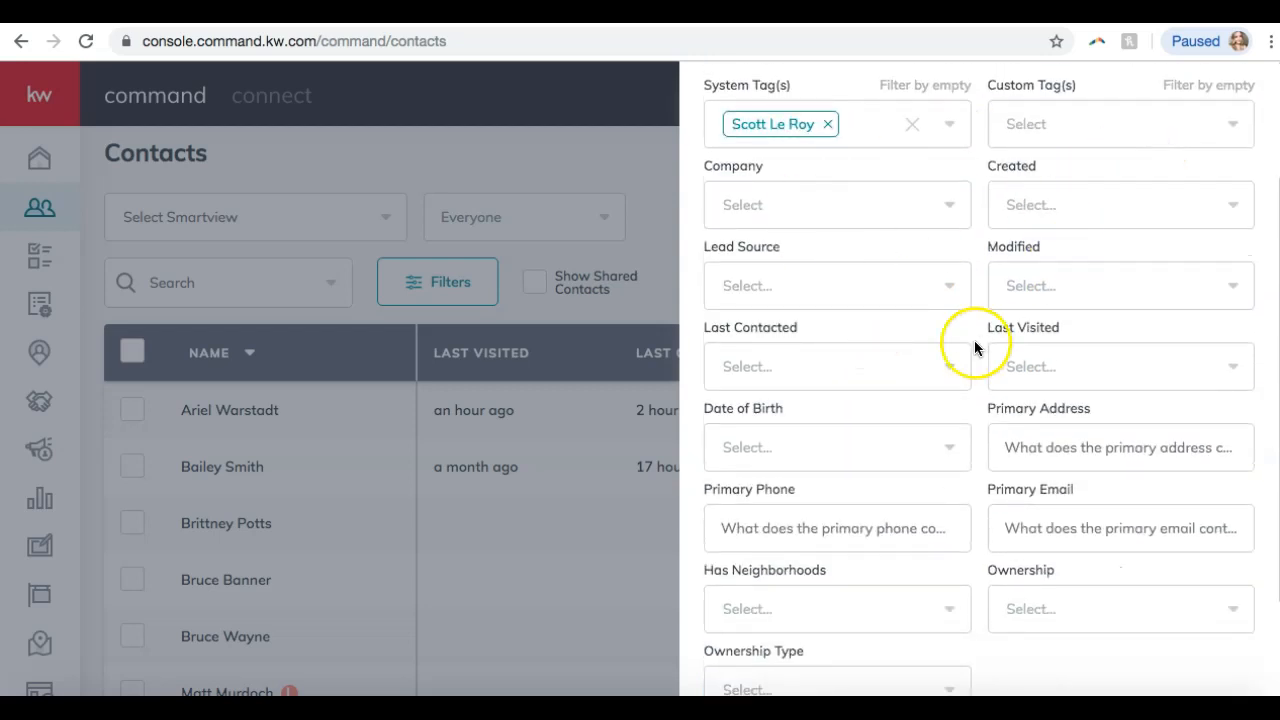
{"action": "scroll", "coordinate": [963, 355], "scroll_direction": "down", "scroll_amount": 2}
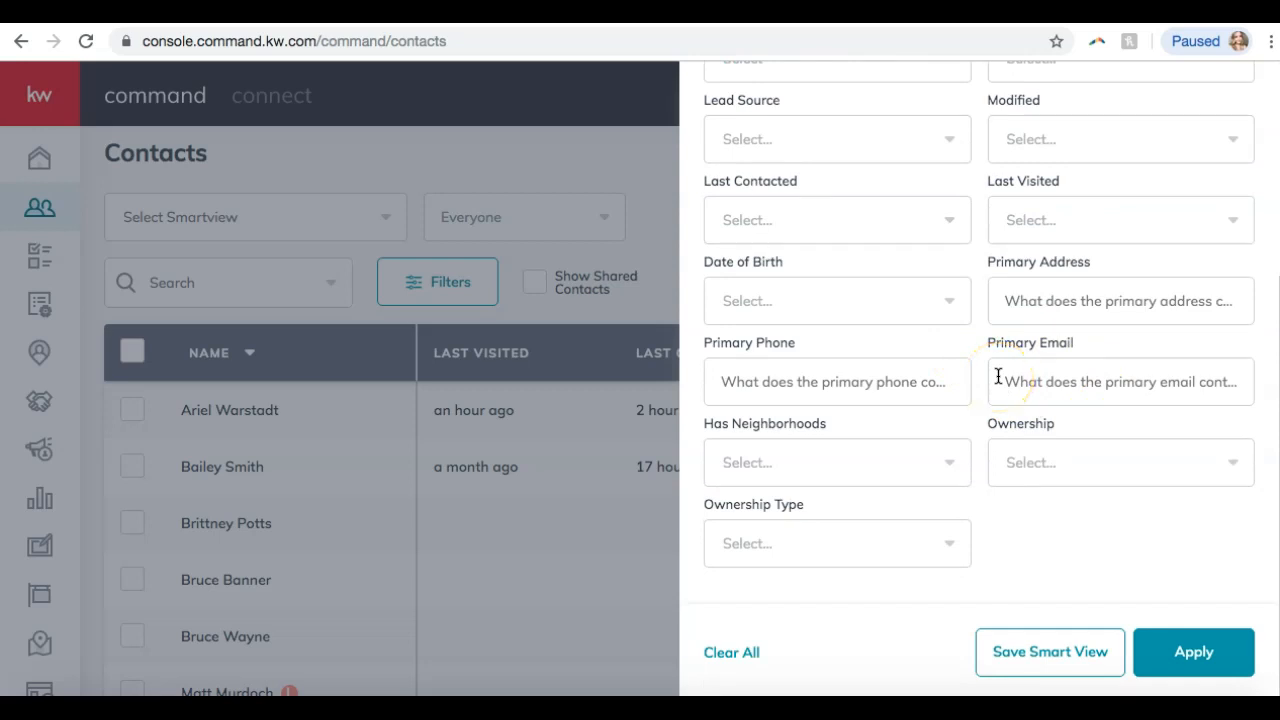
Save the tag filter as smart view 'SLM Filter', then clear the active filters.
{"action": "left_click", "coordinate": [1040, 656]}
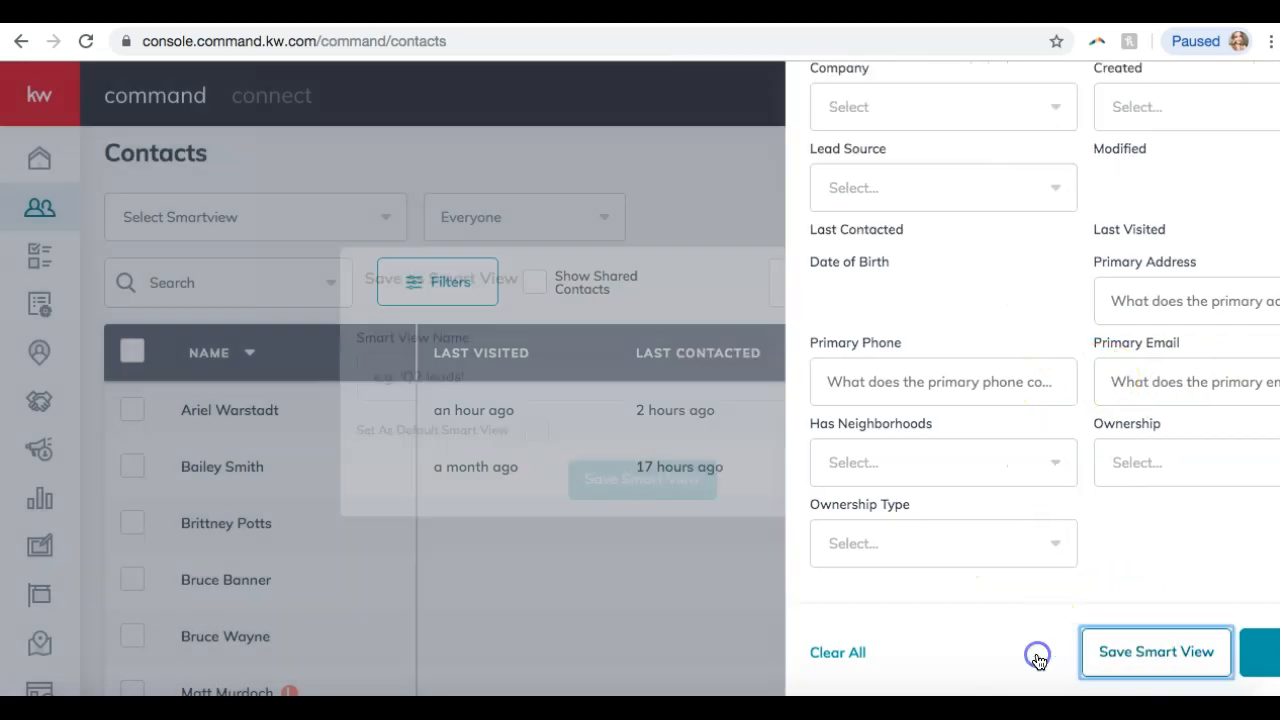
{"action": "left_click", "coordinate": [529, 391]}
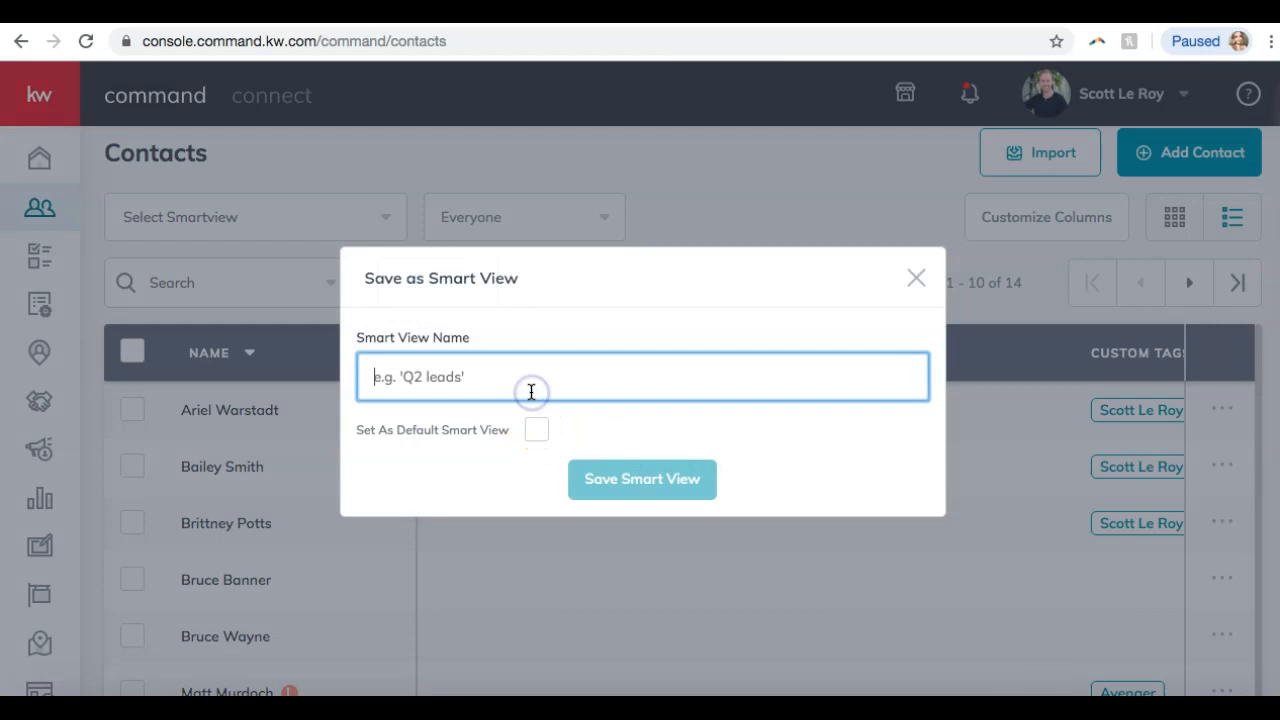
{"action": "type", "text": "SLM Filter"}
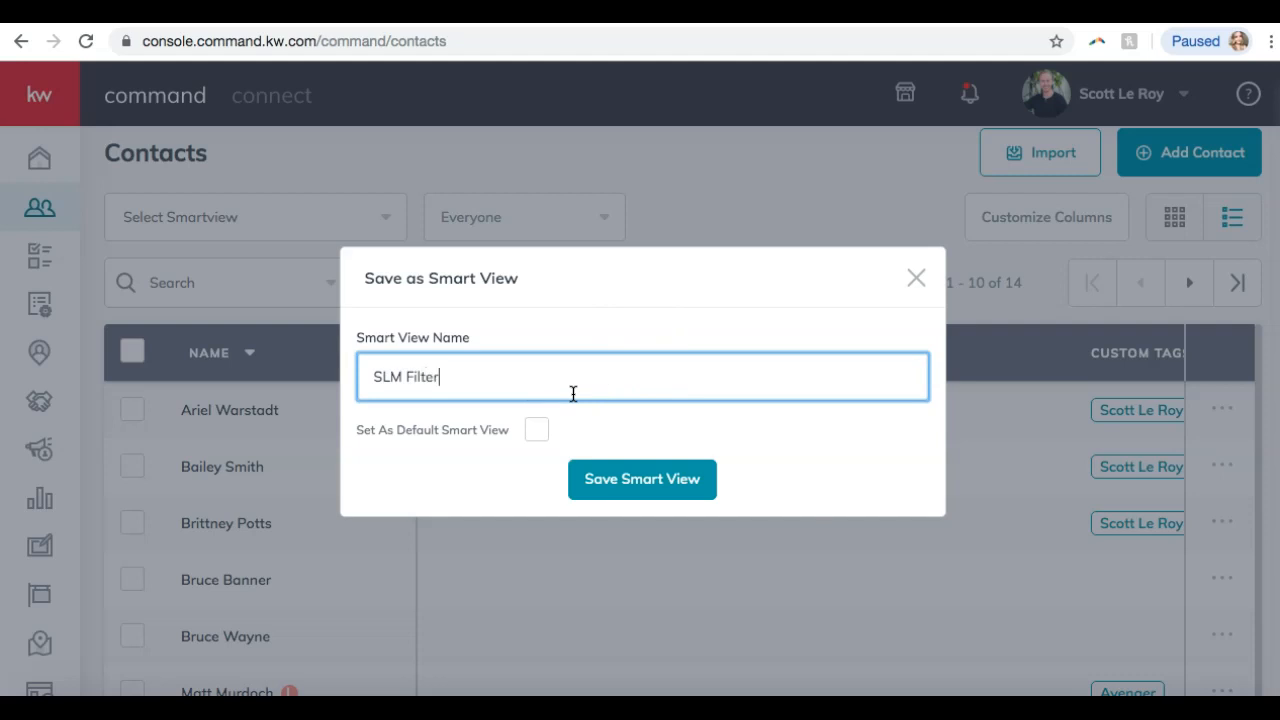
{"action": "left_click", "coordinate": [673, 497]}
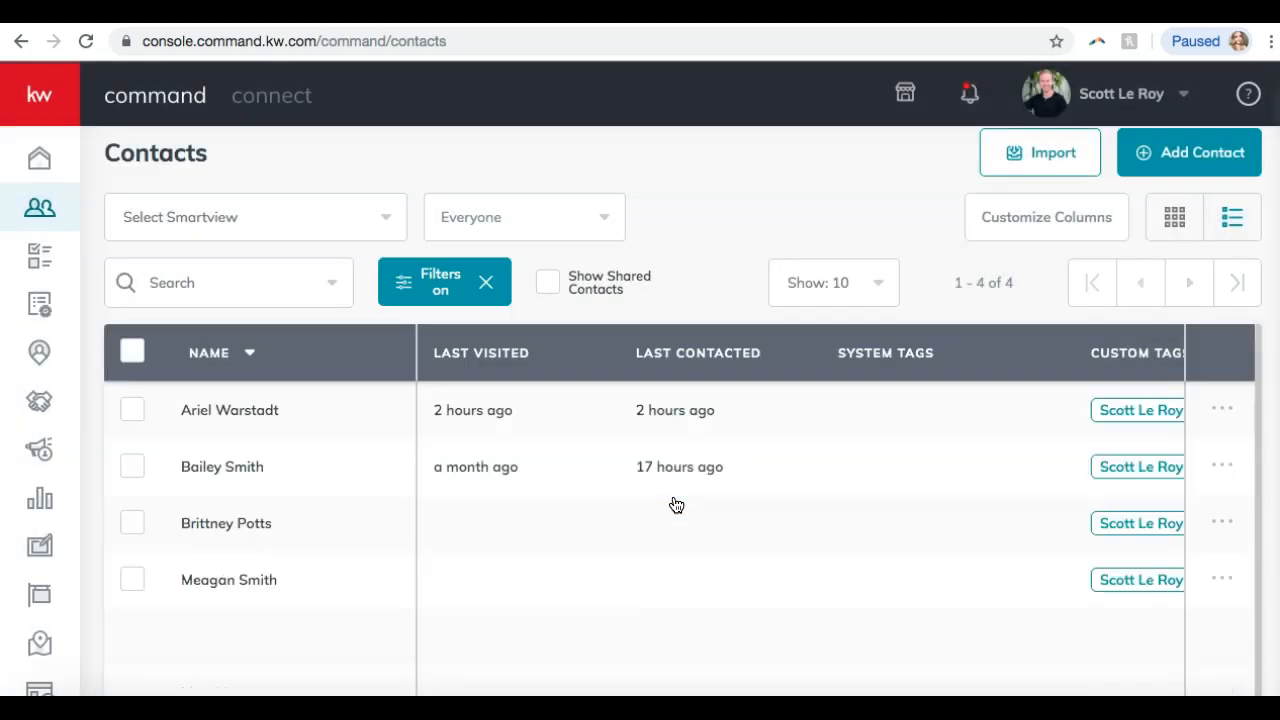
{"action": "left_click", "coordinate": [486, 283]}
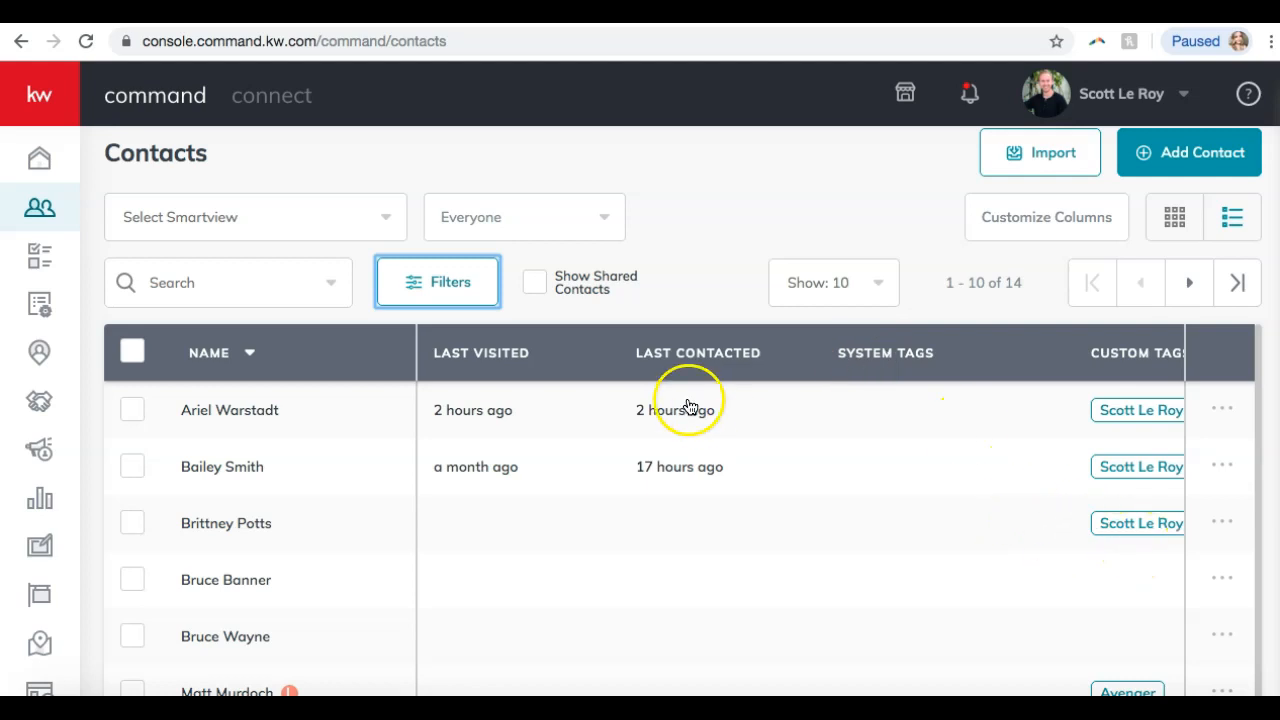
Apply the SLM Filter smart view to list its 4 contacts, then open the meeting chat.
{"action": "left_click", "coordinate": [267, 222]}
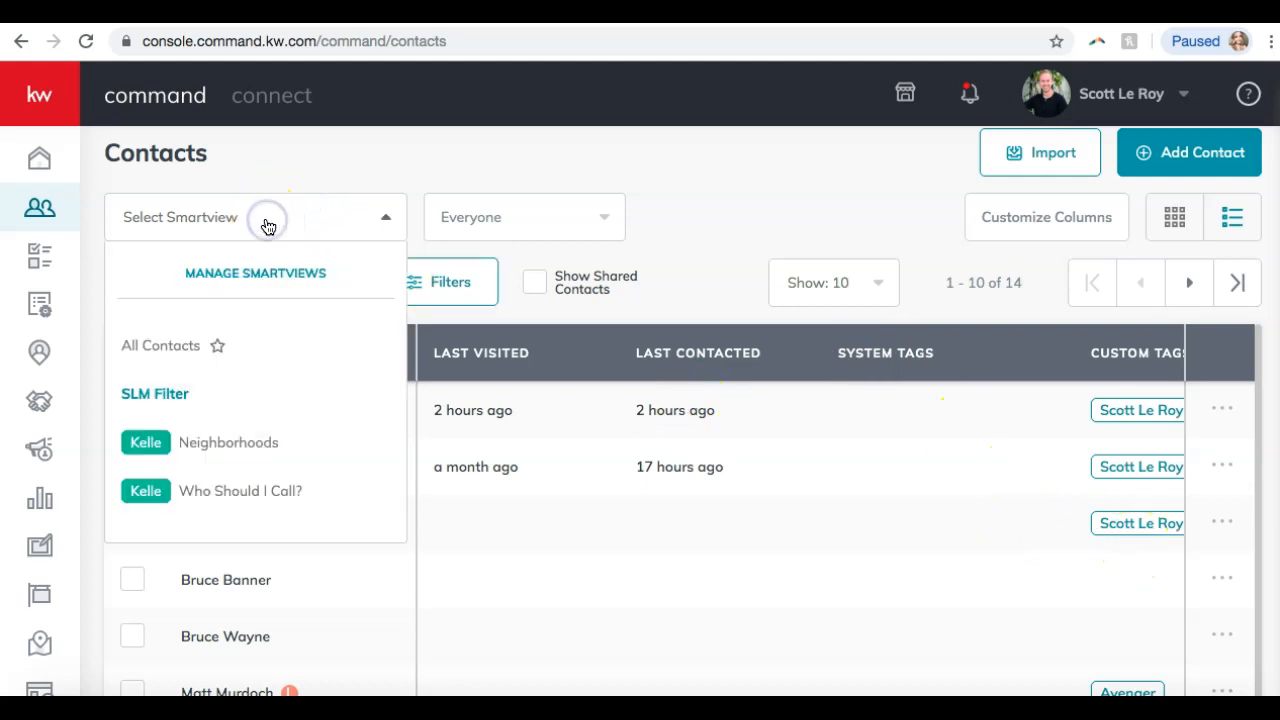
{"action": "scroll", "coordinate": [257, 270], "scroll_direction": "down", "scroll_amount": 1}
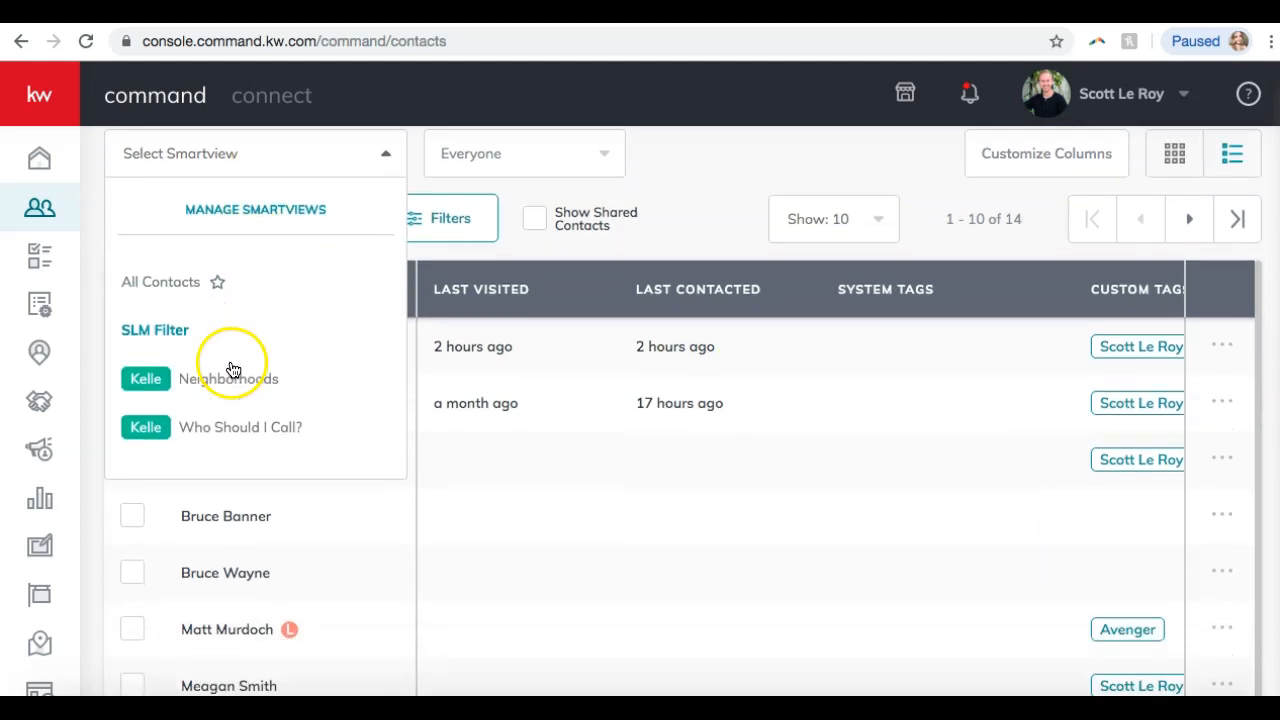
{"action": "left_click", "coordinate": [147, 324]}
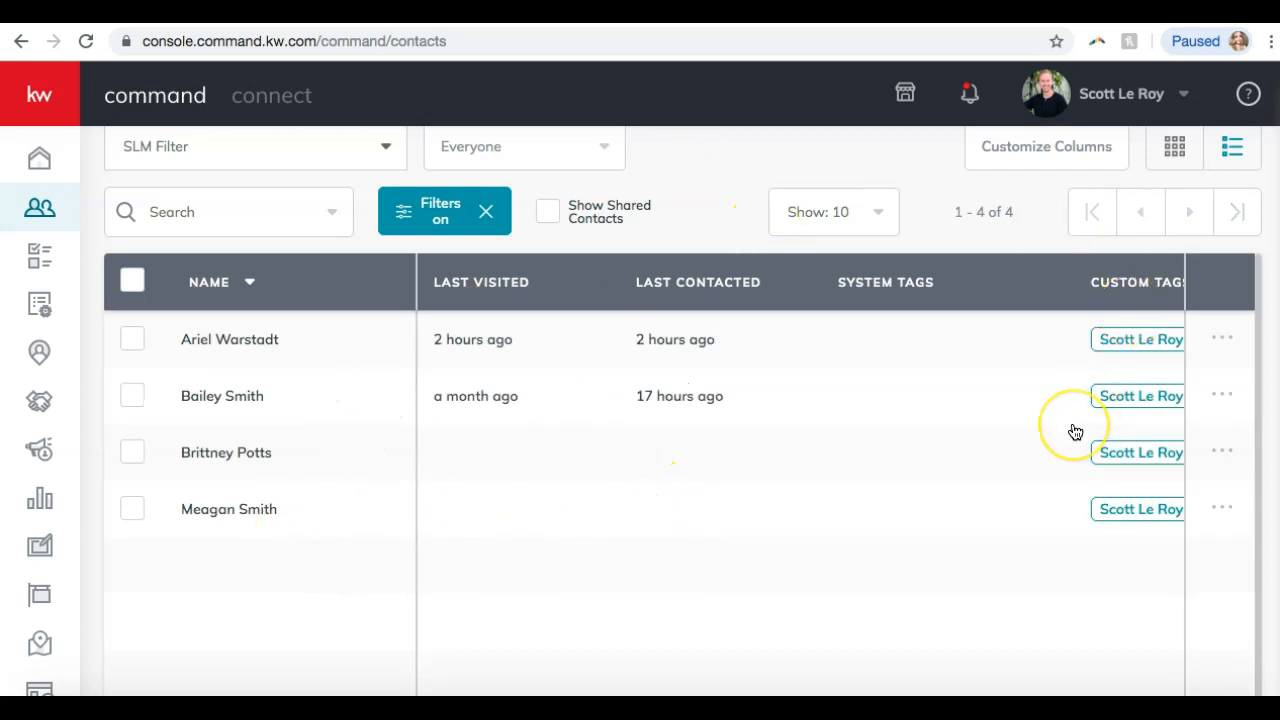
{"action": "scroll", "coordinate": [1075, 432], "scroll_direction": "up", "scroll_amount": 2}
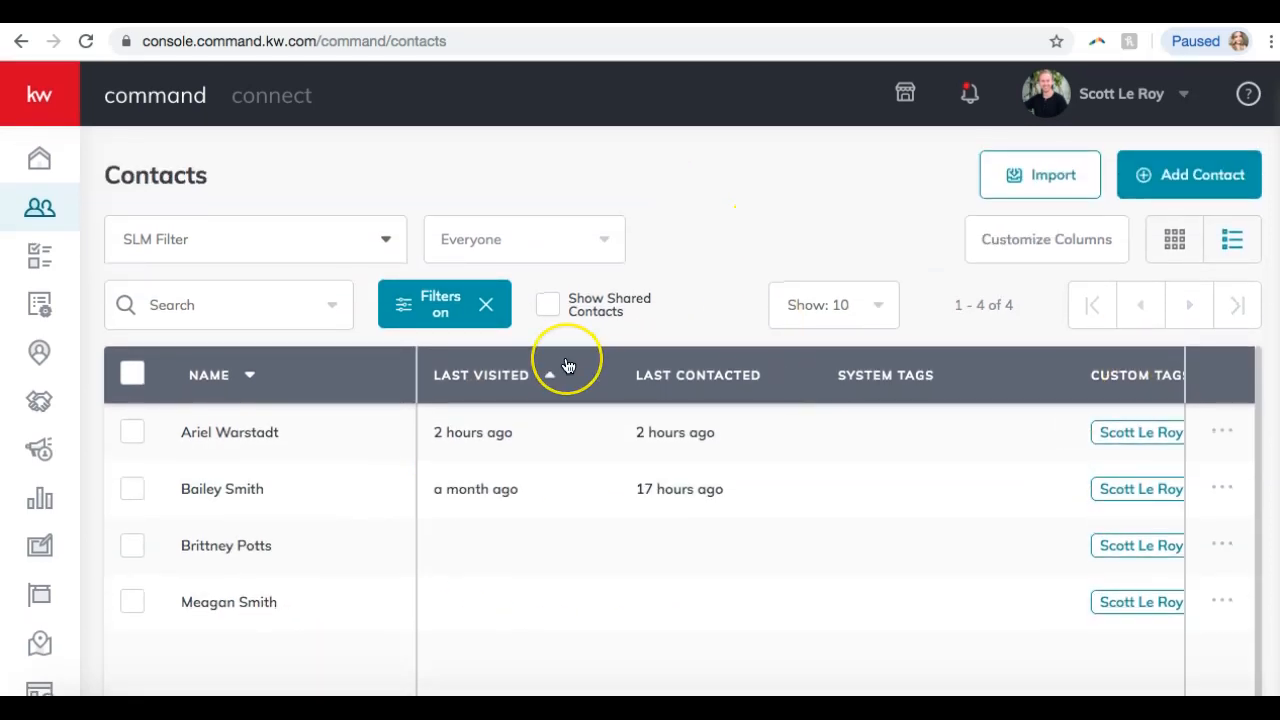
{"action": "left_click", "coordinate": [890, 708]}
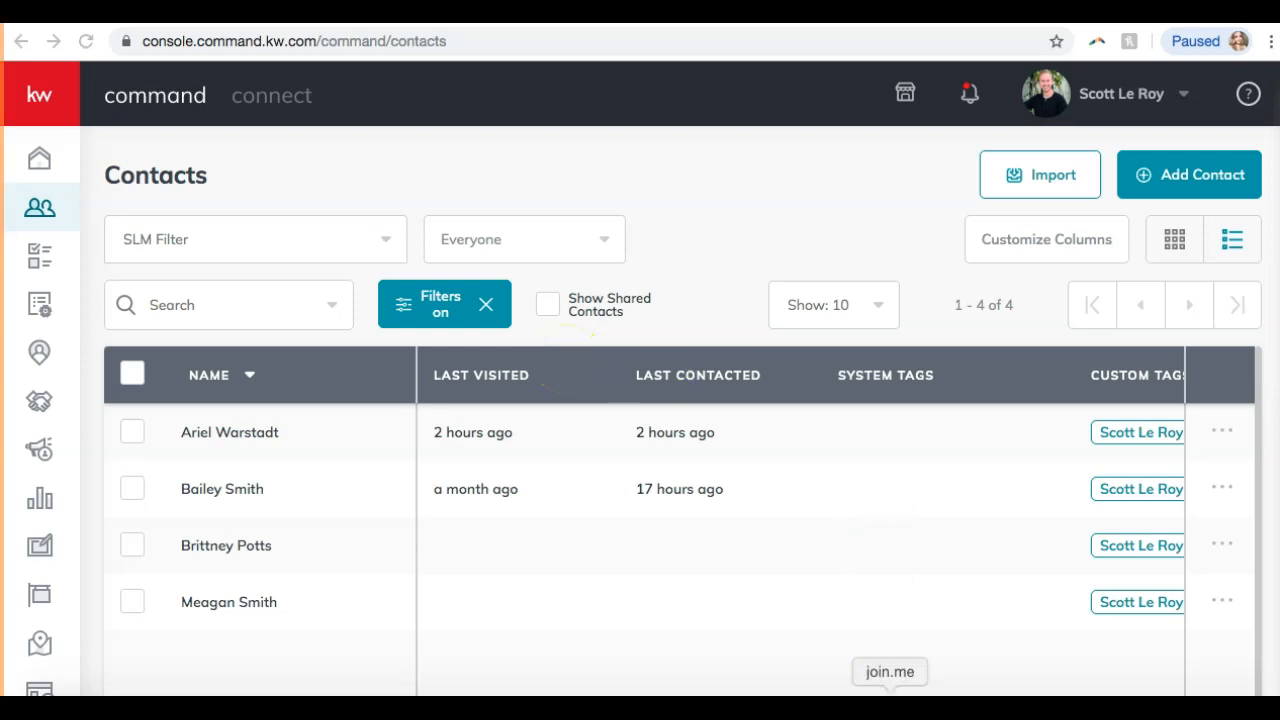
{"action": "left_click", "coordinate": [591, 41]}
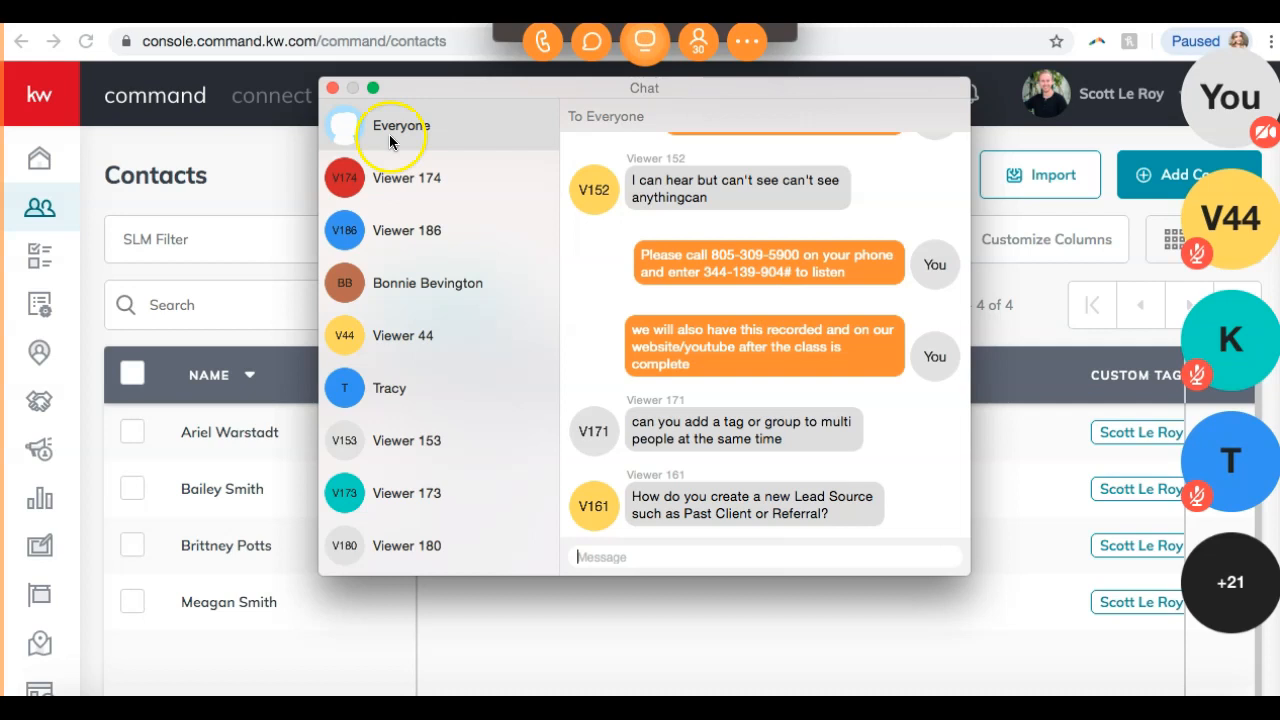
Close the meeting chat and hide the meeting toolbar and participant bubbles.
{"action": "left_click", "coordinate": [333, 88]}
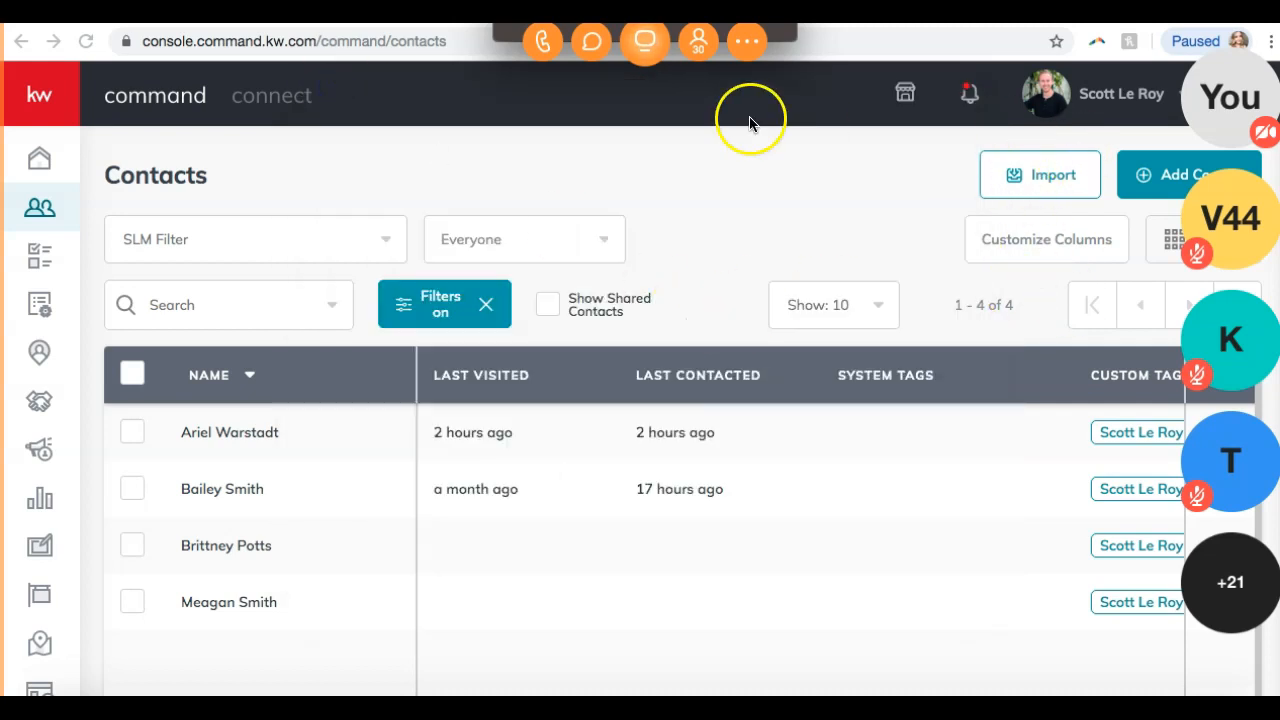
{"action": "left_click", "coordinate": [530, 10]}
{"action": "scroll", "coordinate": [625, 559], "scroll_direction": "right", "scroll_amount": 2}
{"action": "scroll", "coordinate": [624, 560], "scroll_direction": "right", "scroll_amount": 3}
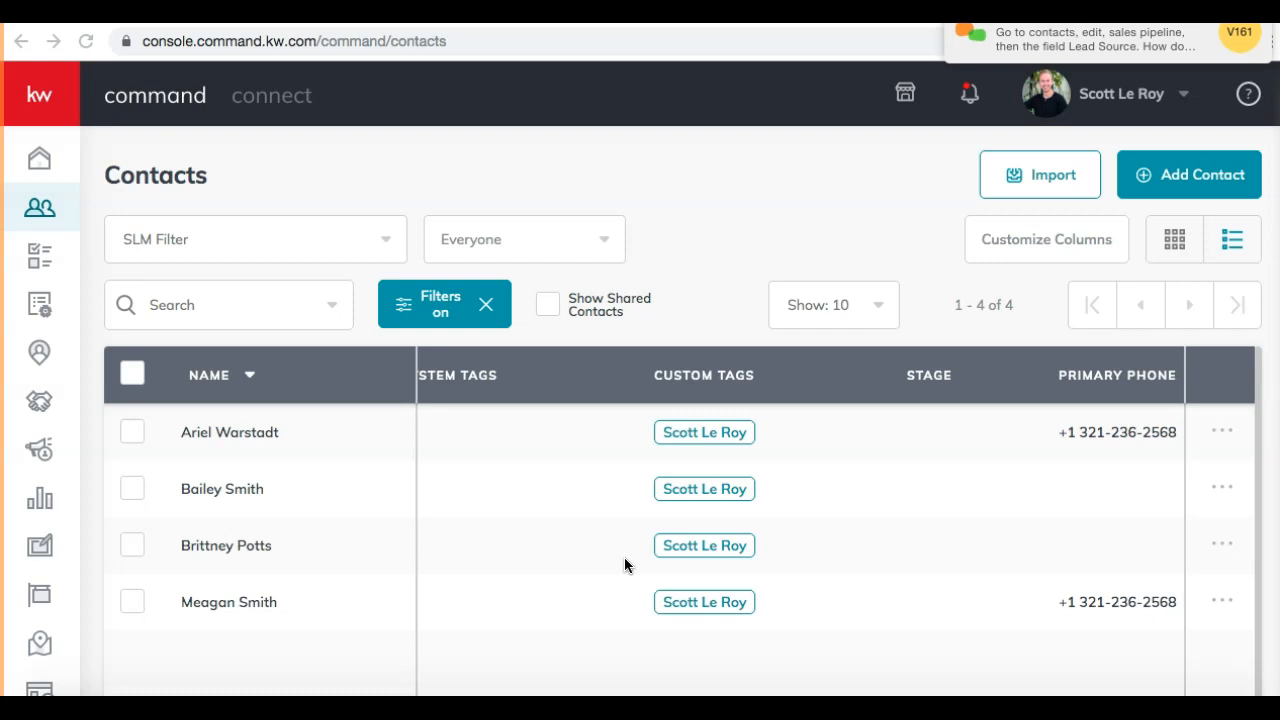
{"action": "scroll", "coordinate": [714, 500], "scroll_direction": "right", "scroll_amount": 2}
{"action": "scroll", "coordinate": [713, 508], "scroll_direction": "right", "scroll_amount": 2}
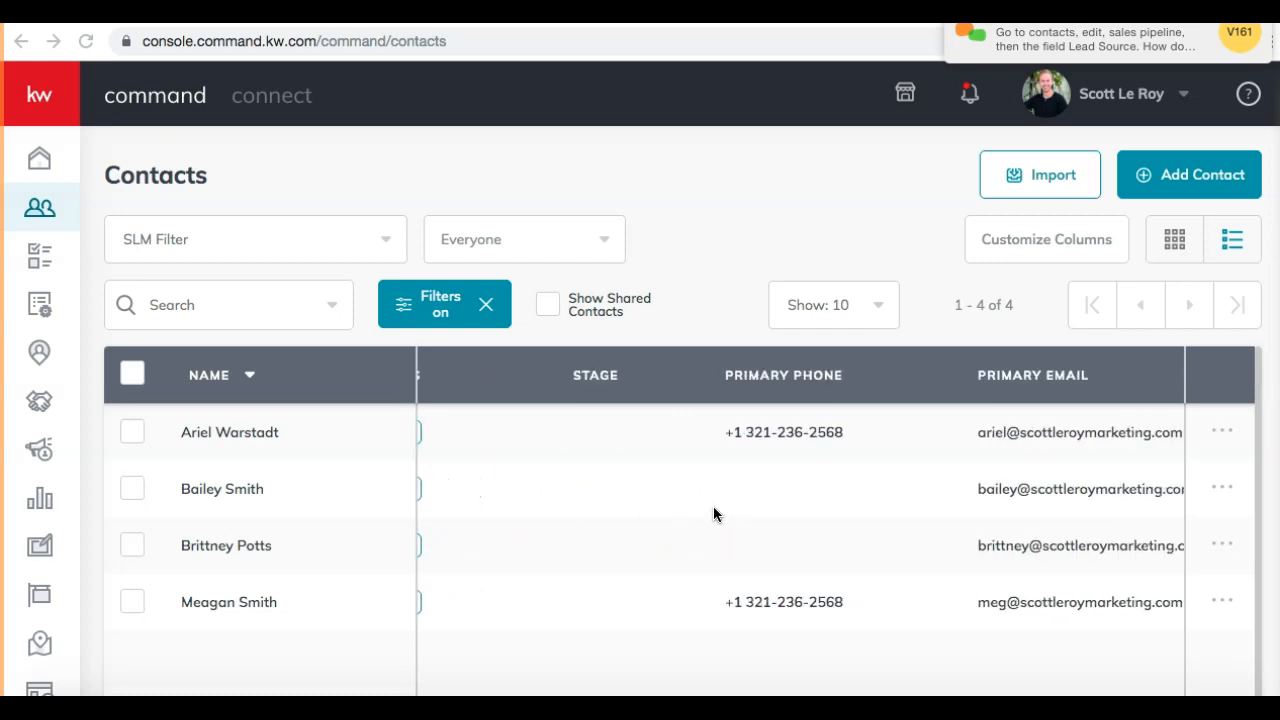
{"action": "scroll", "coordinate": [713, 514], "scroll_direction": "right", "scroll_amount": 2}
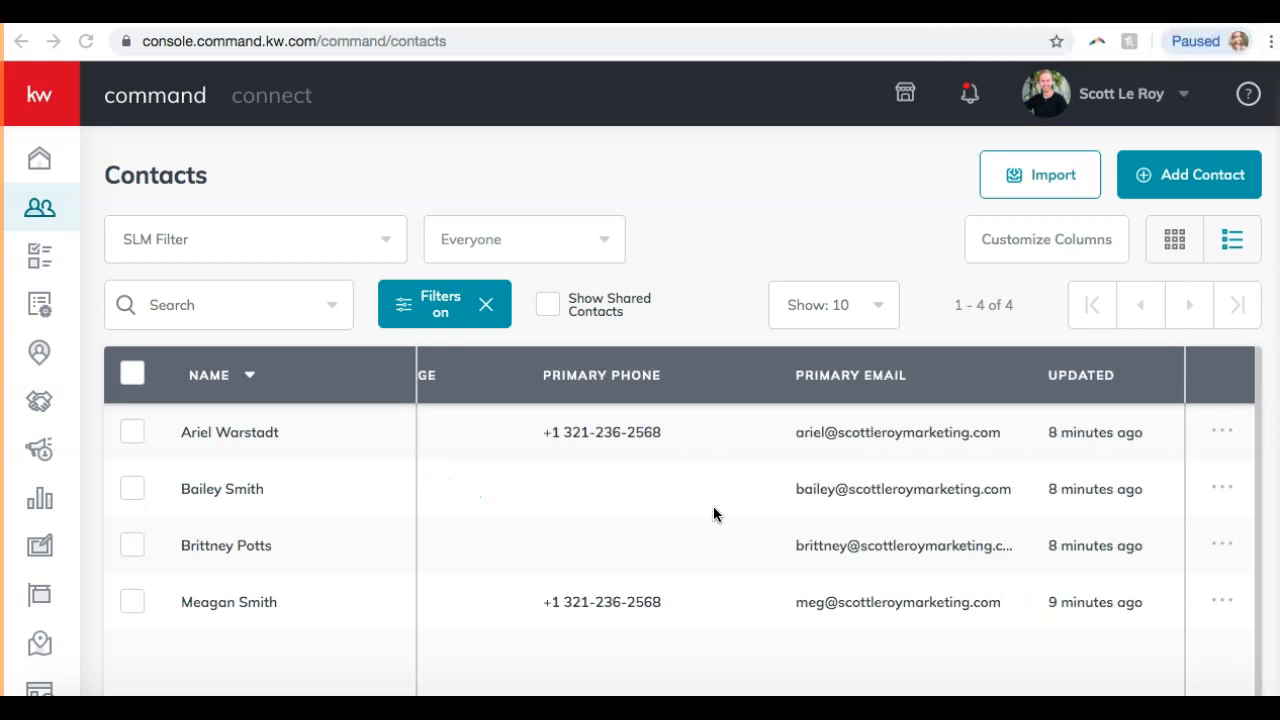
Reopen and close the meeting chat, then go to account Settings from the profile menu.
{"action": "left_click", "coordinate": [893, 706]}
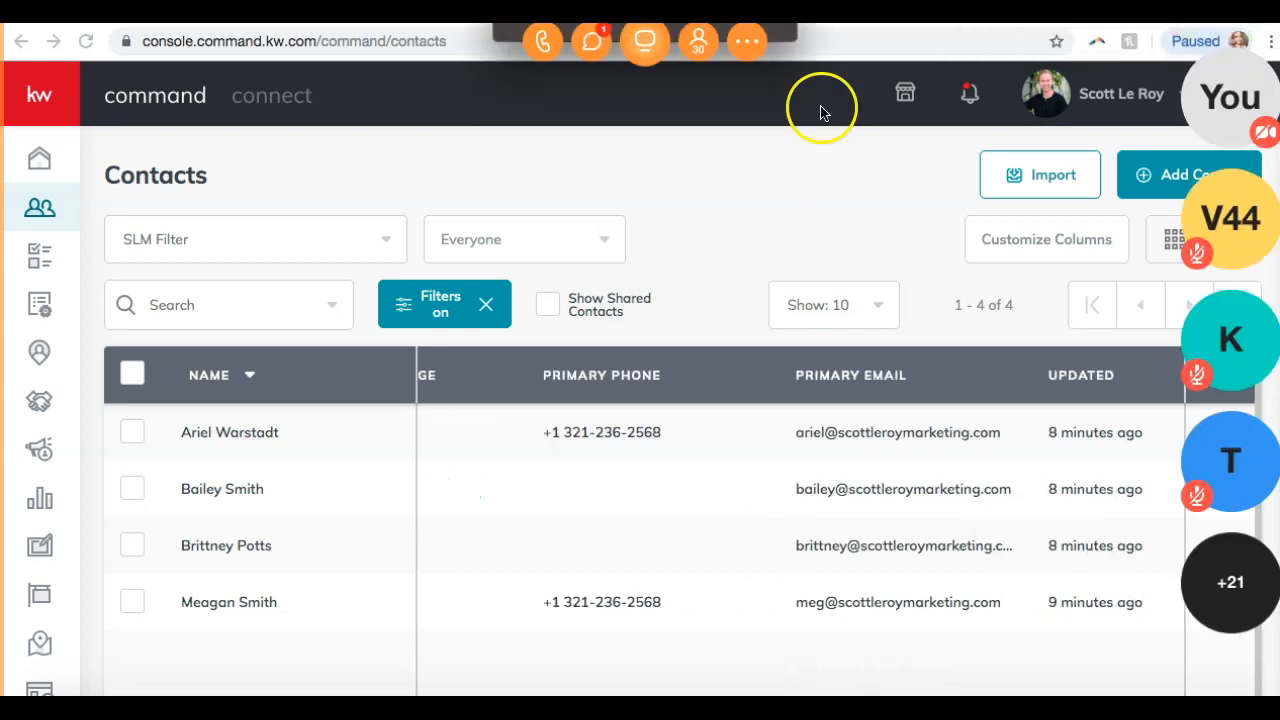
{"action": "left_click", "coordinate": [591, 44]}
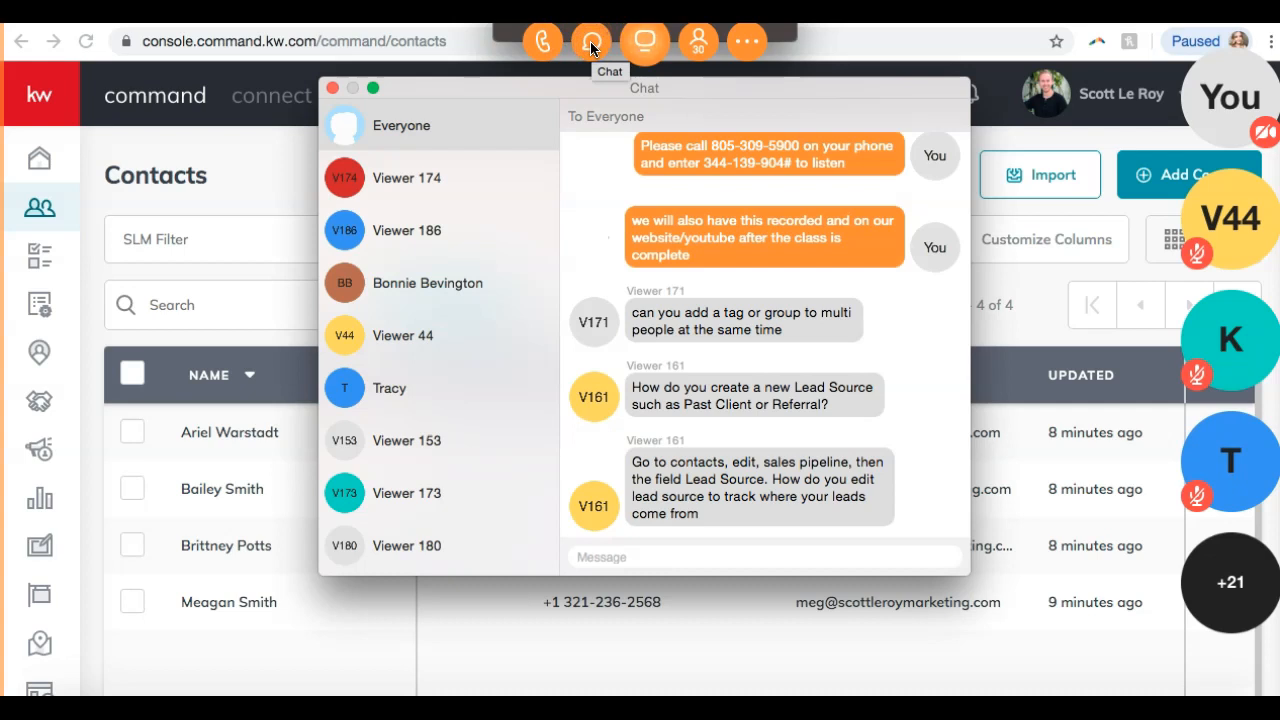
{"action": "left_click", "coordinate": [286, 197]}
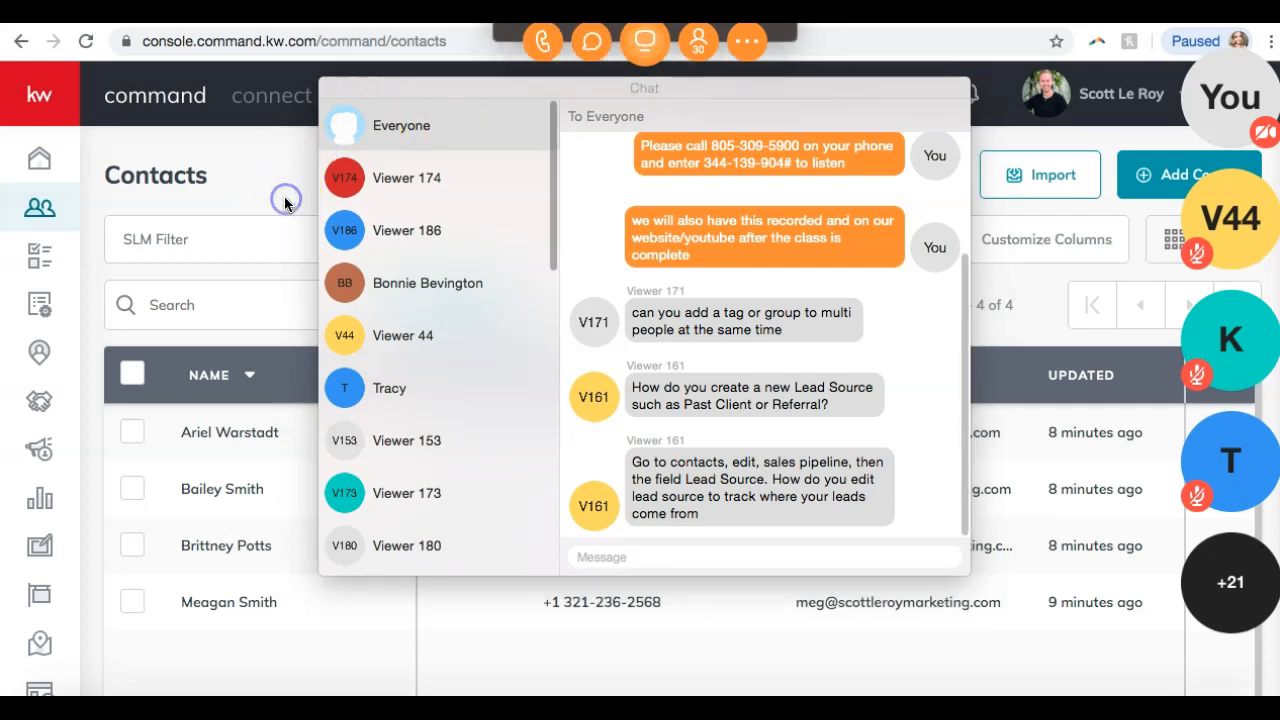
{"action": "left_click", "coordinate": [332, 87]}
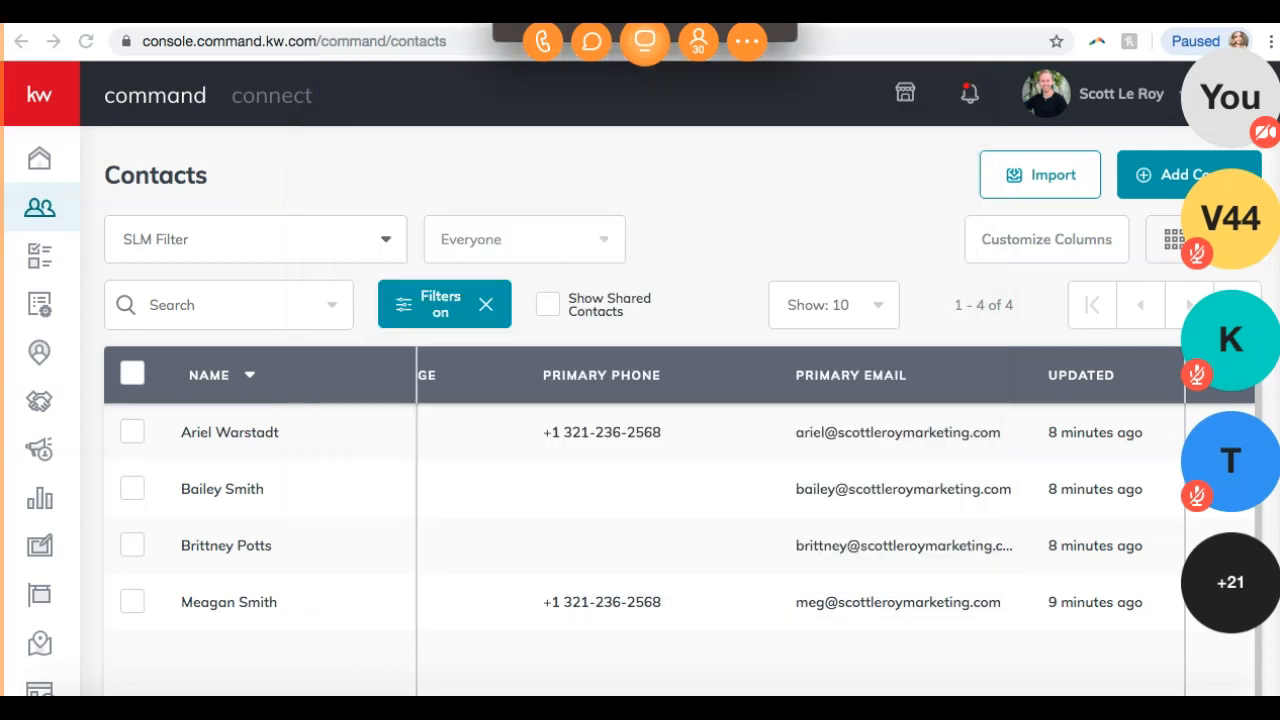
{"action": "left_click", "coordinate": [1155, 97]}
{"action": "left_click", "coordinate": [1066, 210]}
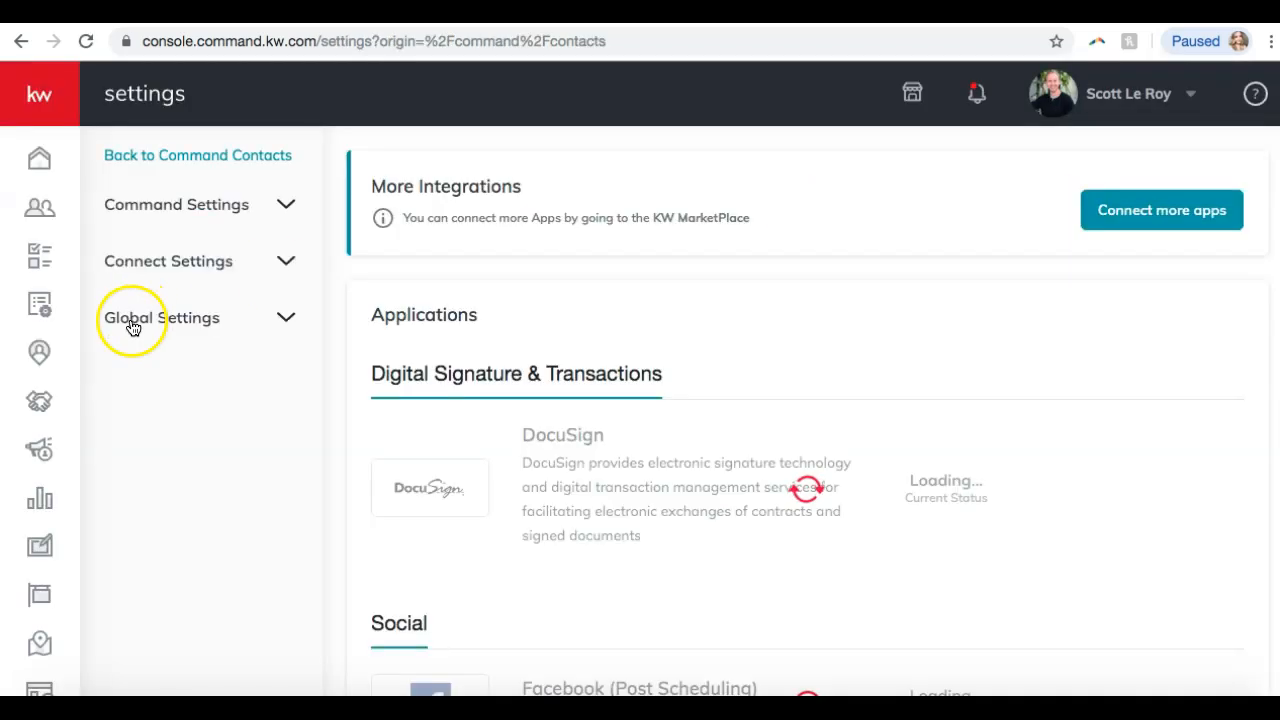
Expand Command Settings and open the Opportunity Deal Settings page.
{"action": "left_click", "coordinate": [274, 254]}
{"action": "left_click", "coordinate": [233, 208]}
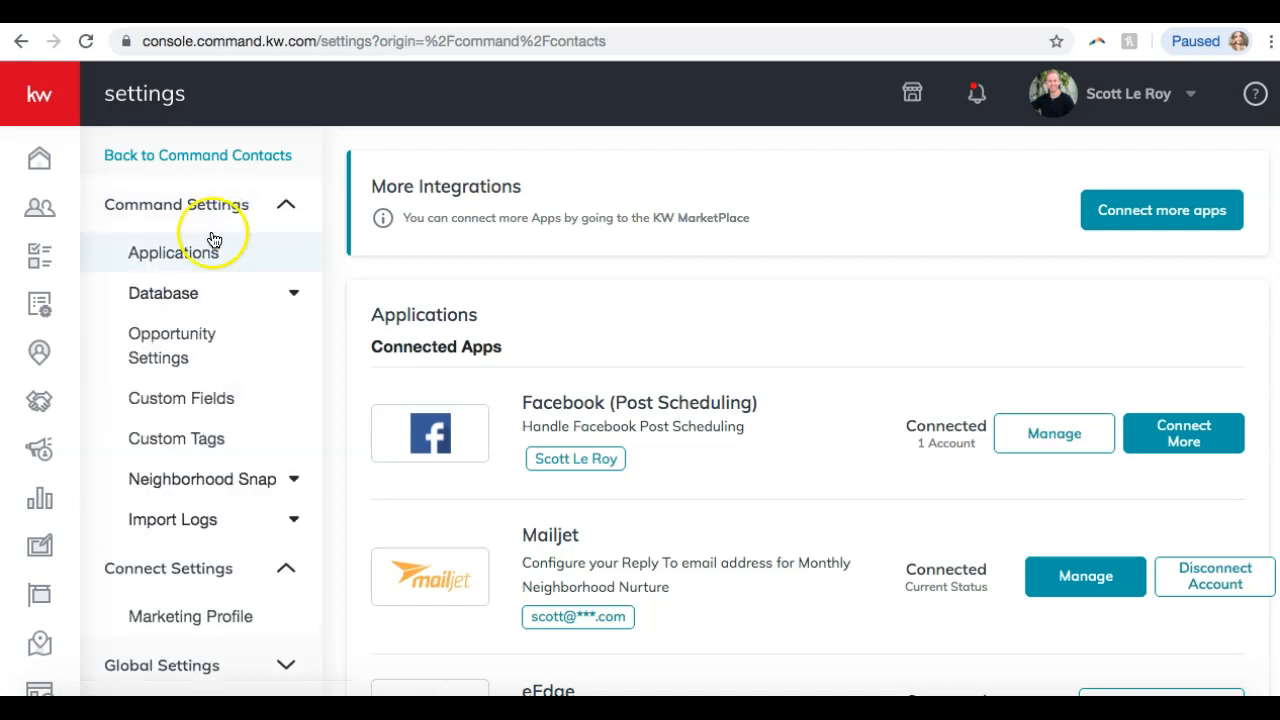
{"action": "left_click", "coordinate": [174, 337]}
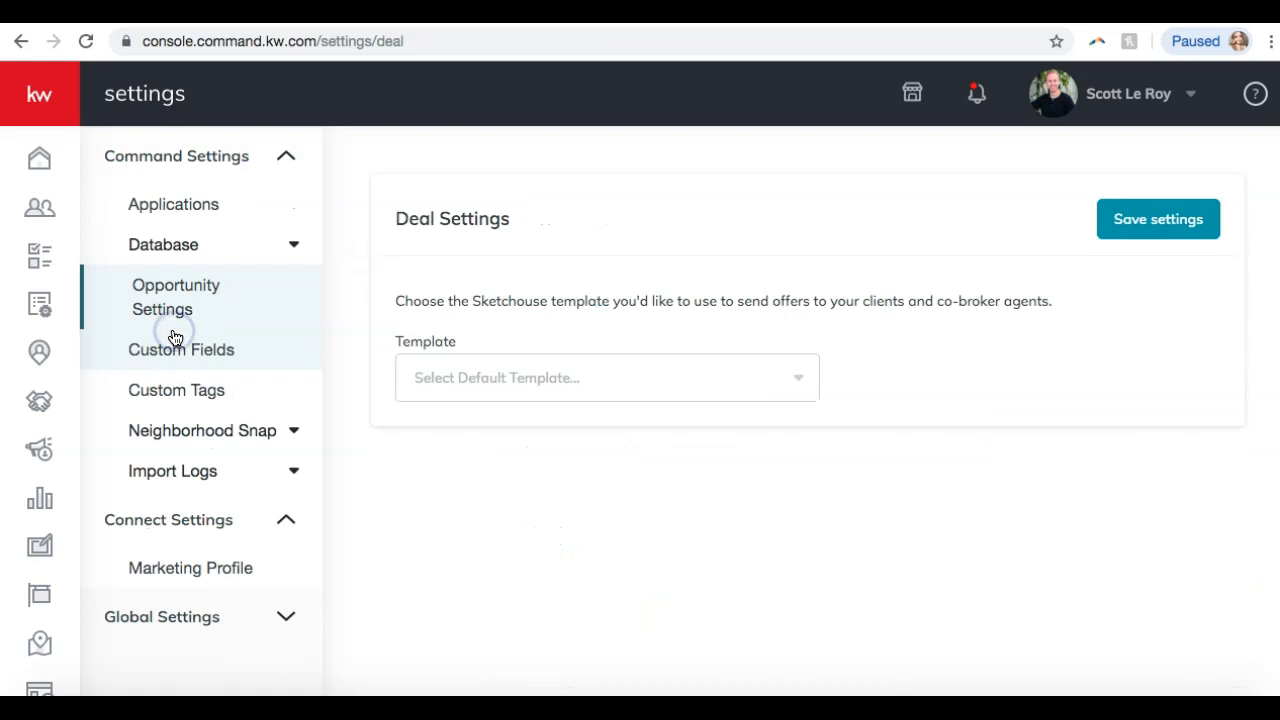
Expand and collapse the Database, Import Logs and Neighborhood Snap sidebar groups.
{"action": "left_click", "coordinate": [193, 250]}
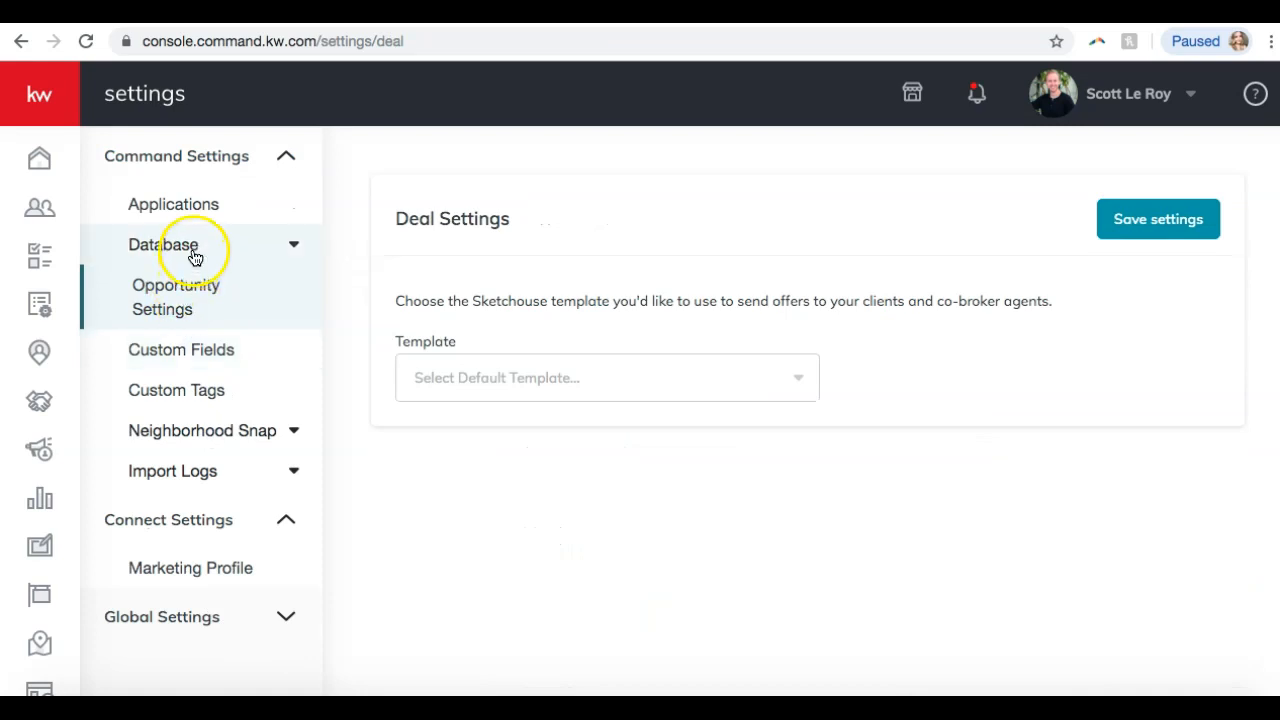
{"action": "left_click", "coordinate": [194, 252]}
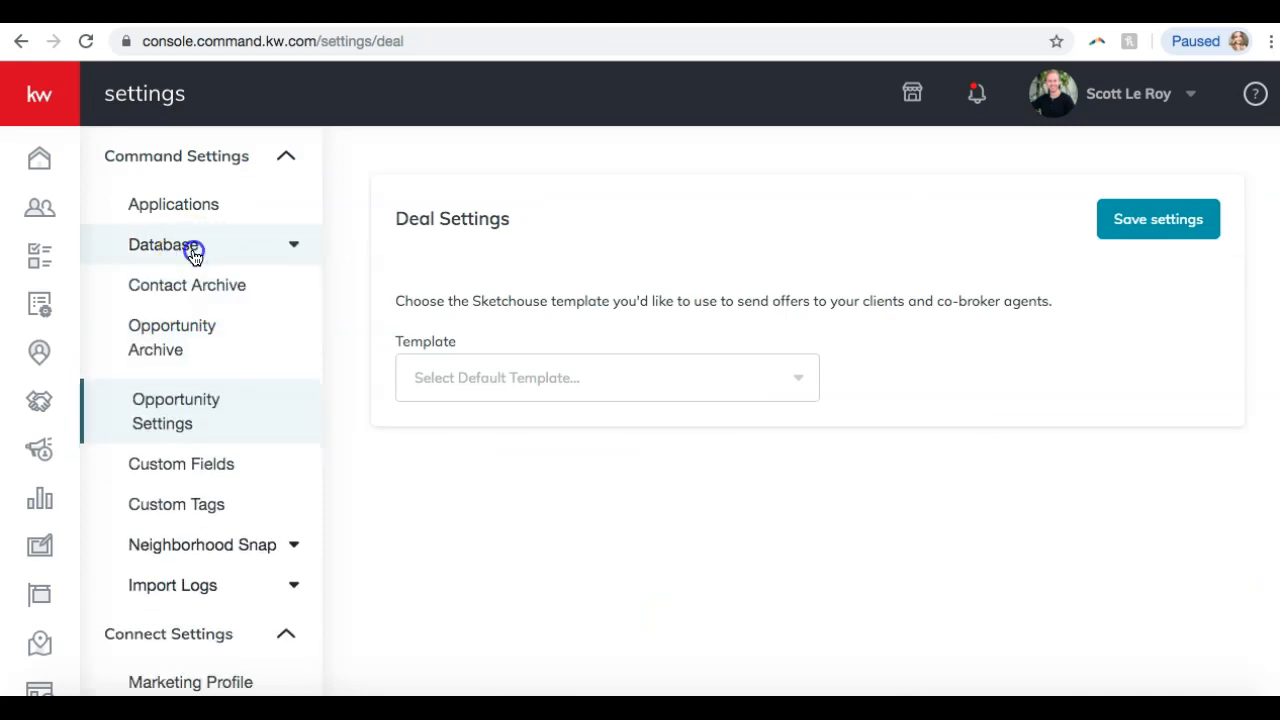
{"action": "left_click", "coordinate": [210, 470]}
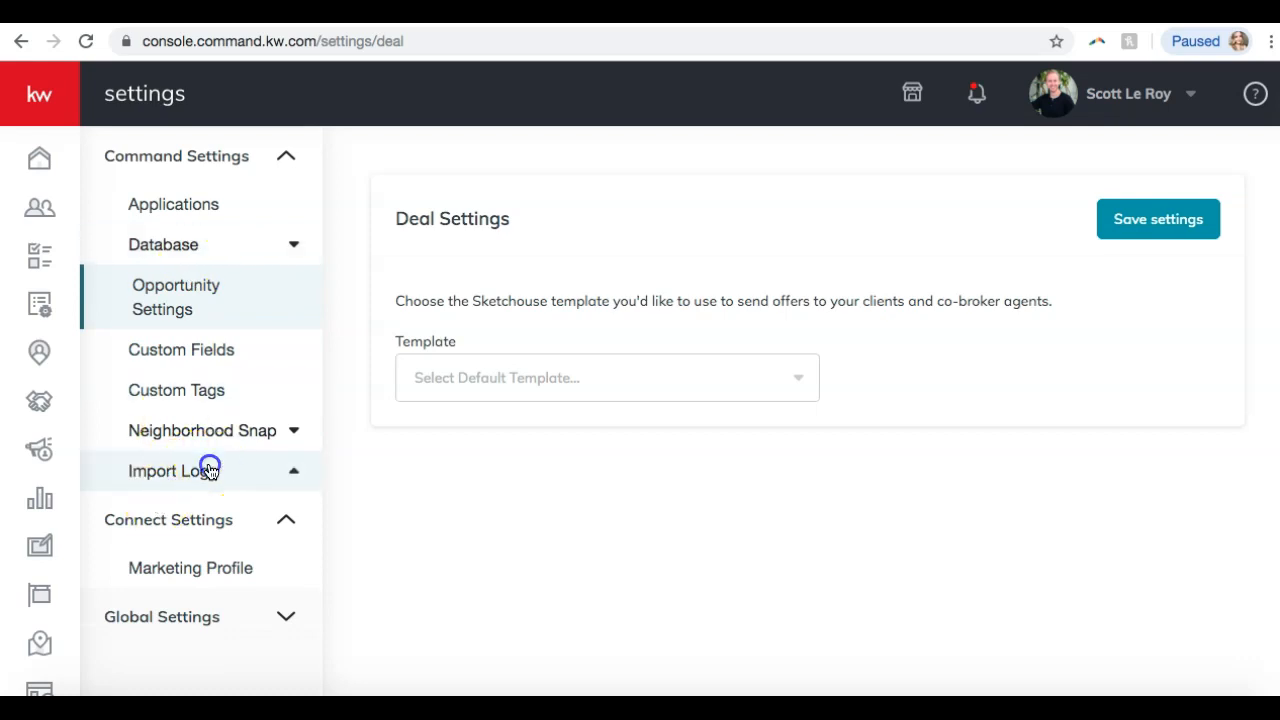
{"action": "left_click", "coordinate": [209, 468]}
{"action": "left_click", "coordinate": [263, 444]}
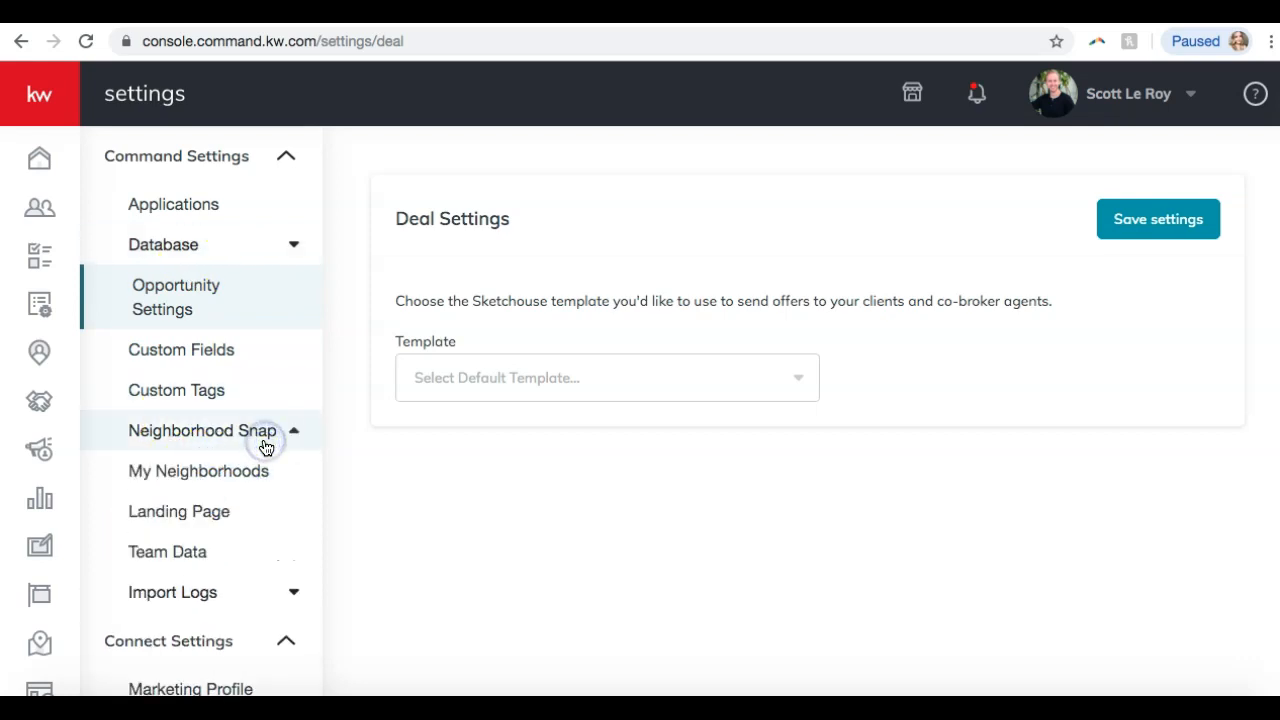
{"action": "left_click", "coordinate": [264, 444]}
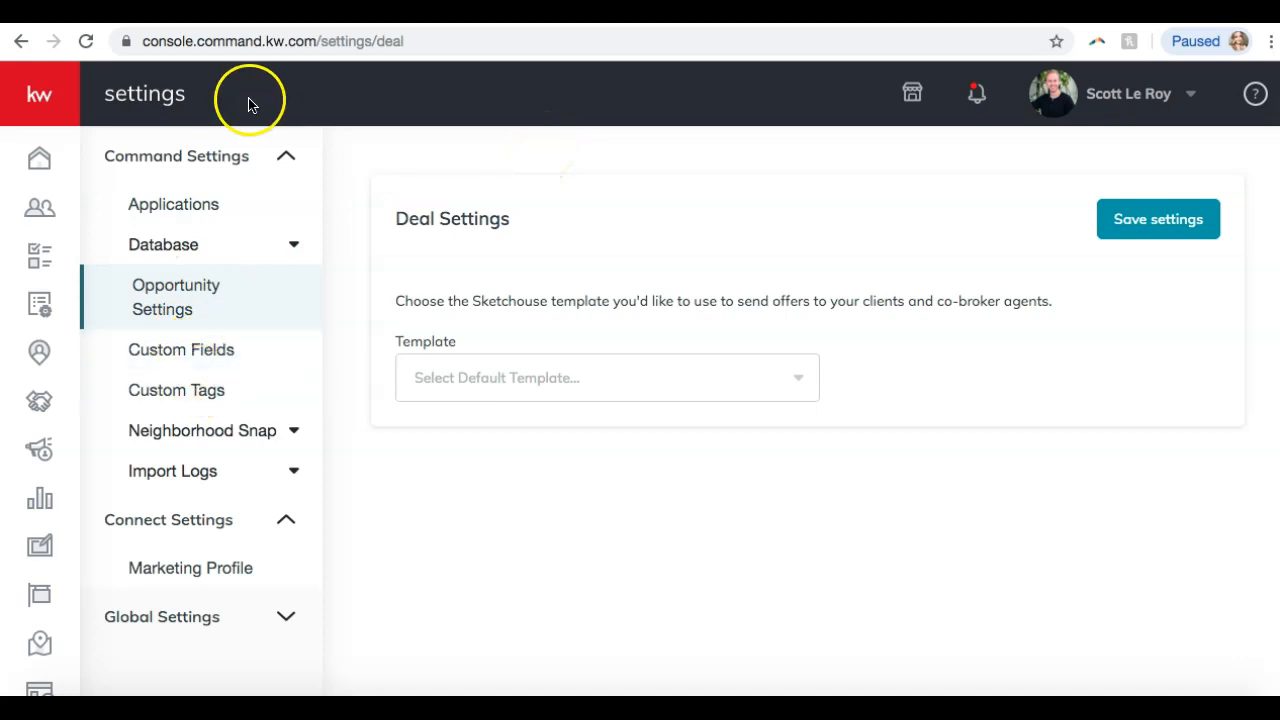
Go to Contacts and start a new contact, revealing the additional information fields.
{"action": "left_click", "coordinate": [39, 208]}
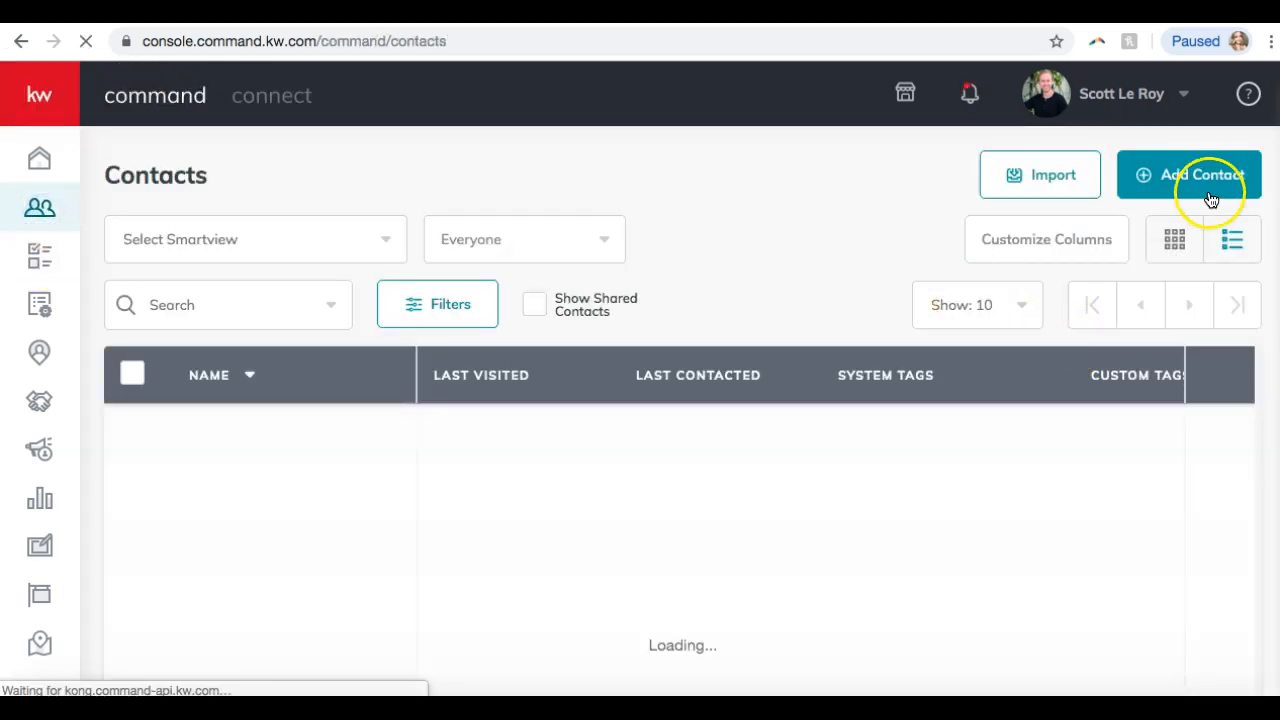
{"action": "left_click", "coordinate": [1208, 187]}
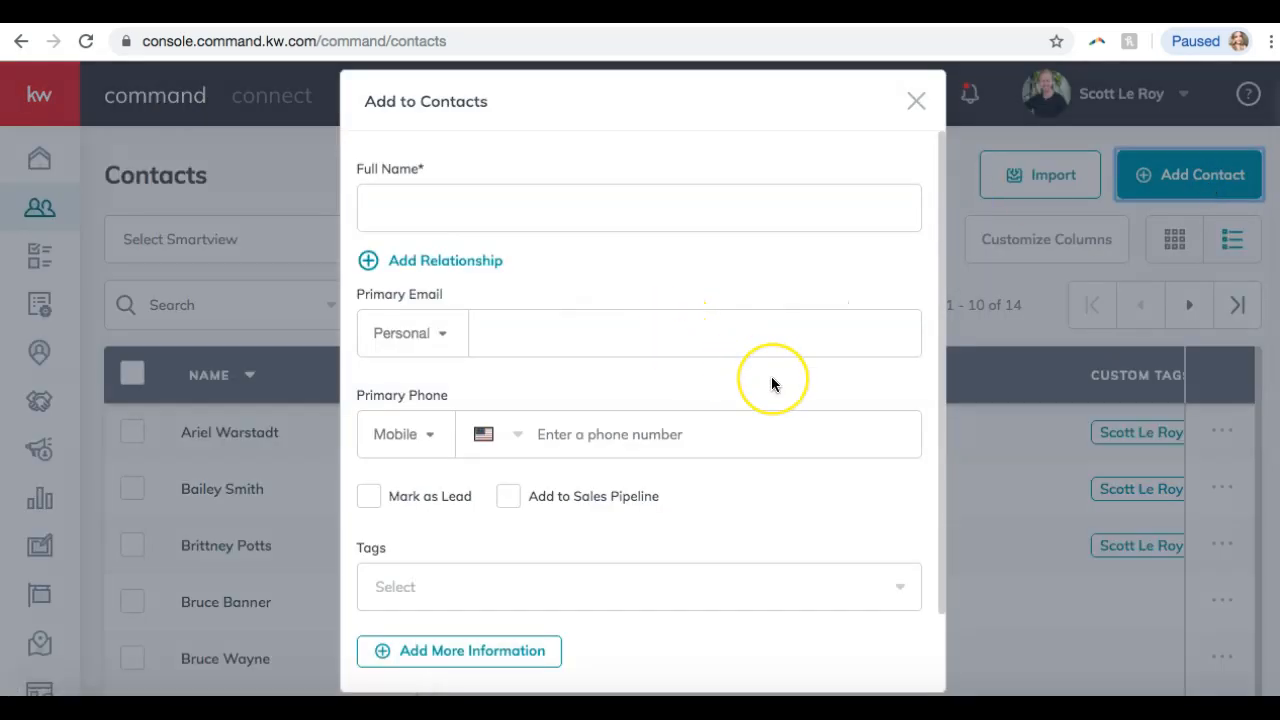
{"action": "scroll", "coordinate": [772, 384], "scroll_direction": "down", "scroll_amount": 1}
{"action": "scroll", "coordinate": [771, 384], "scroll_direction": "down", "scroll_amount": 2}
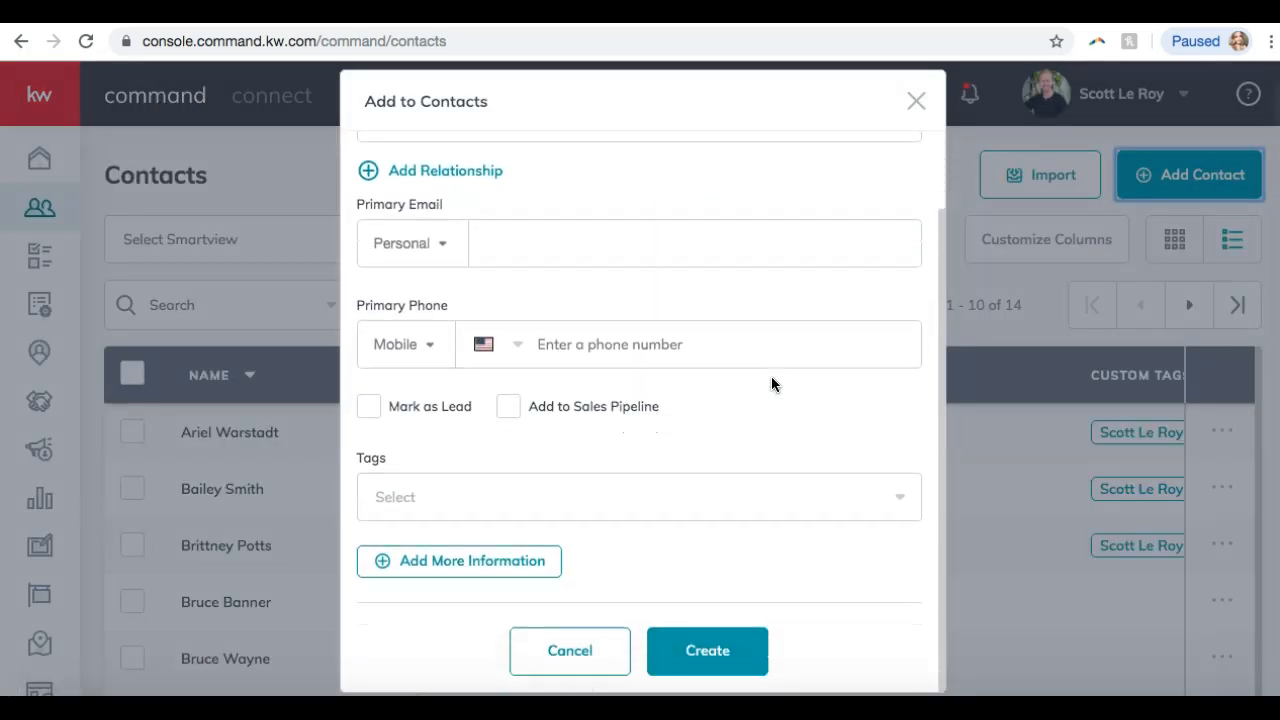
{"action": "left_click", "coordinate": [421, 560]}
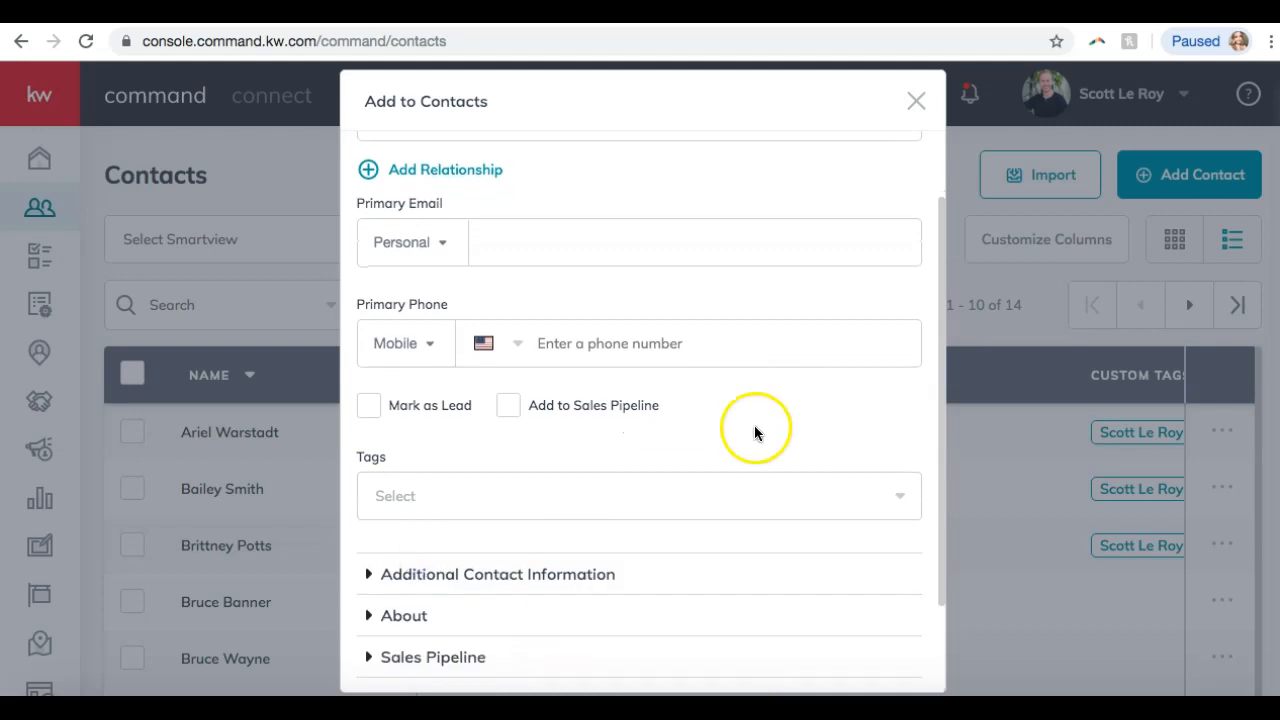
Review the Sales Pipeline Lead Source choices, then close the form without saving.
{"action": "scroll", "coordinate": [428, 552], "scroll_direction": "down", "scroll_amount": 3}
{"action": "left_click", "coordinate": [427, 545]}
{"action": "scroll", "coordinate": [602, 497], "scroll_direction": "down", "scroll_amount": 3}
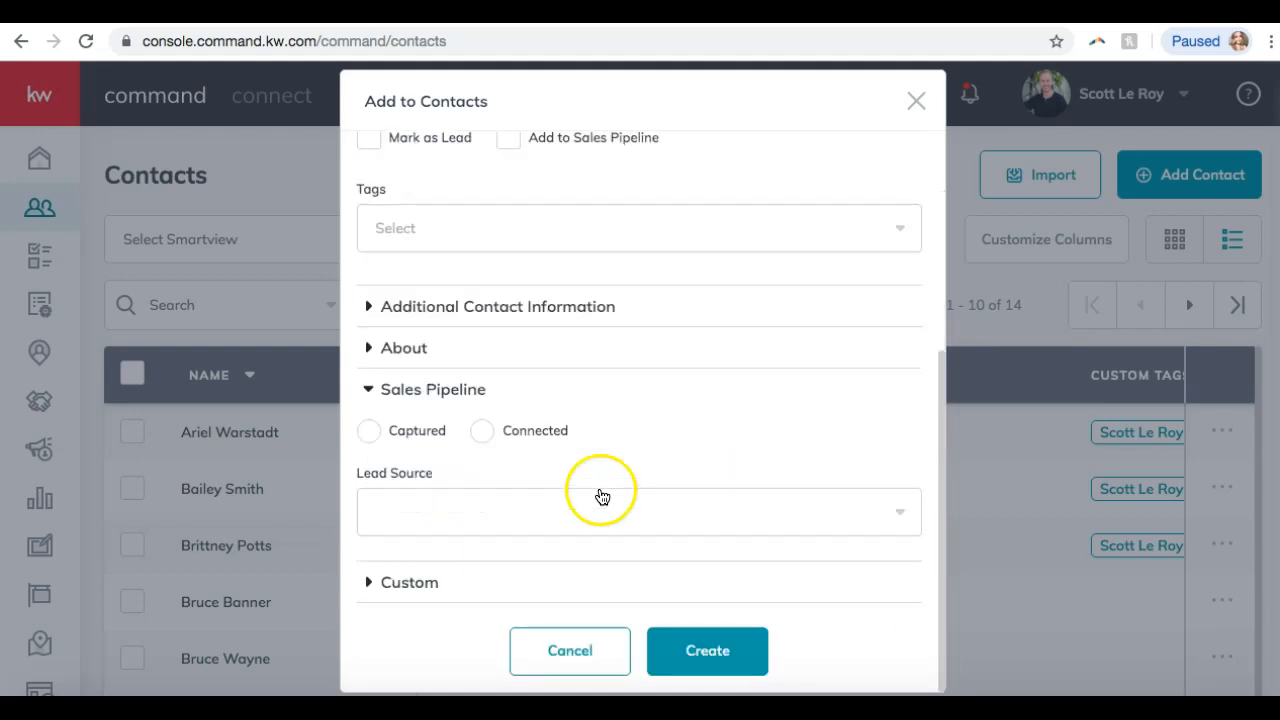
{"action": "left_click", "coordinate": [602, 497]}
{"action": "scroll", "coordinate": [540, 565], "scroll_direction": "down", "scroll_amount": 4}
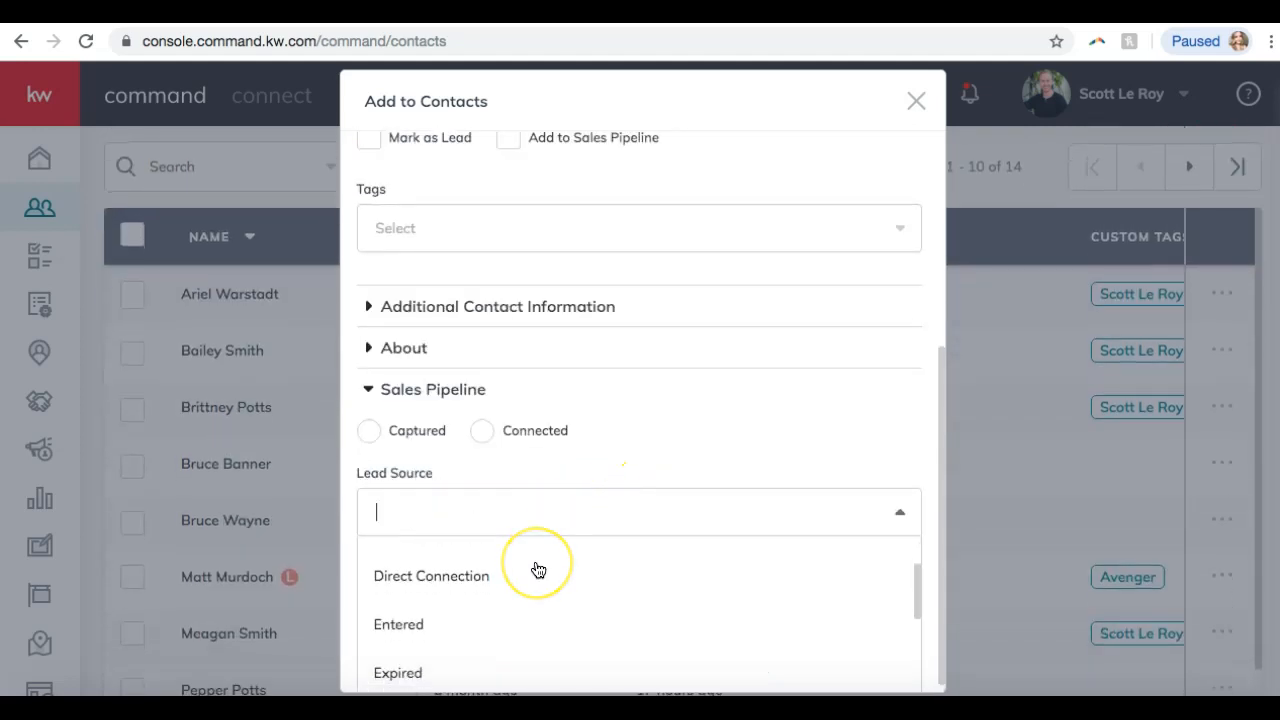
{"action": "scroll", "coordinate": [538, 570], "scroll_direction": "down", "scroll_amount": 2}
{"action": "scroll", "coordinate": [797, 374], "scroll_direction": "down", "scroll_amount": 1}
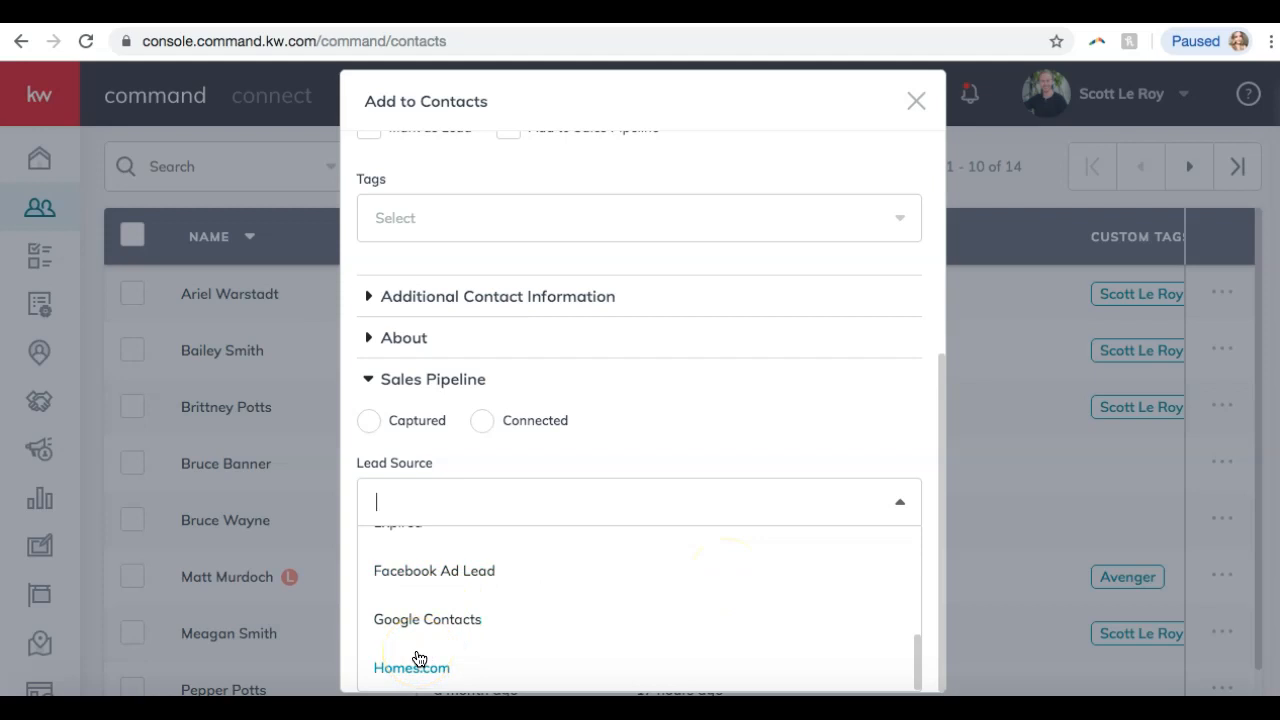
{"action": "scroll", "coordinate": [418, 658], "scroll_direction": "up", "scroll_amount": 6}
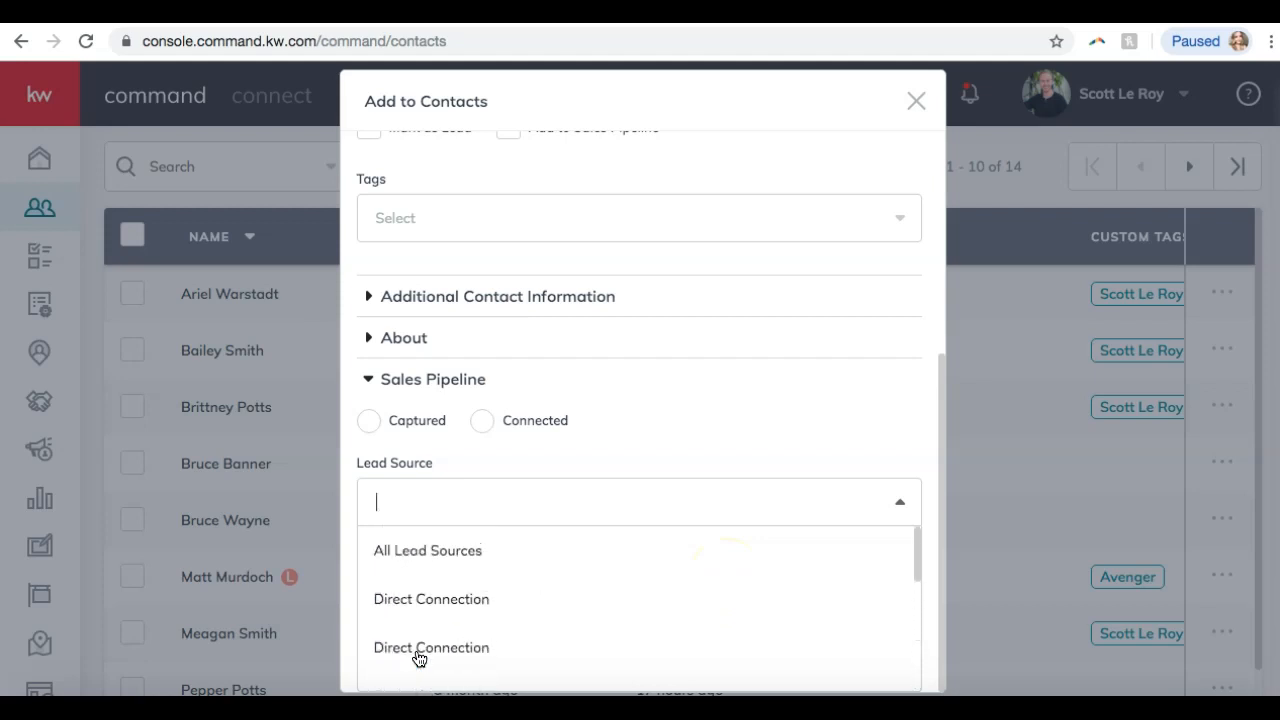
{"action": "scroll", "coordinate": [420, 658], "scroll_direction": "down", "scroll_amount": 6}
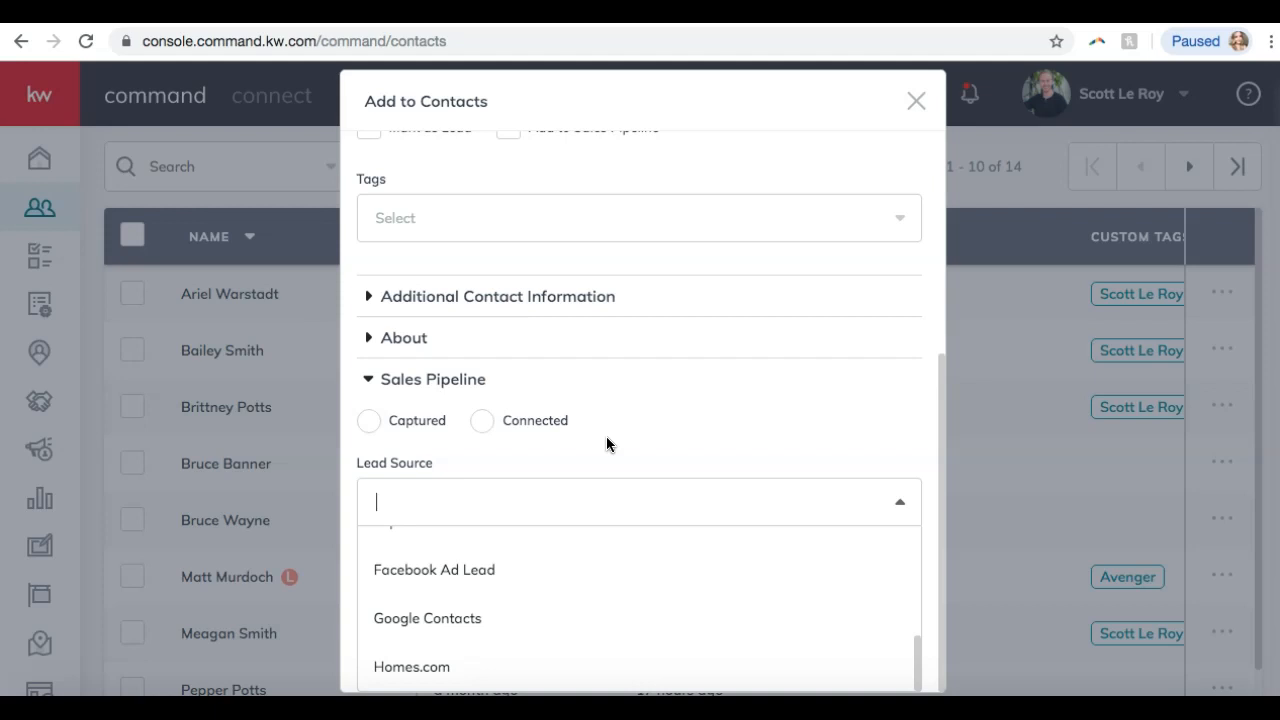
{"action": "left_click", "coordinate": [915, 103]}
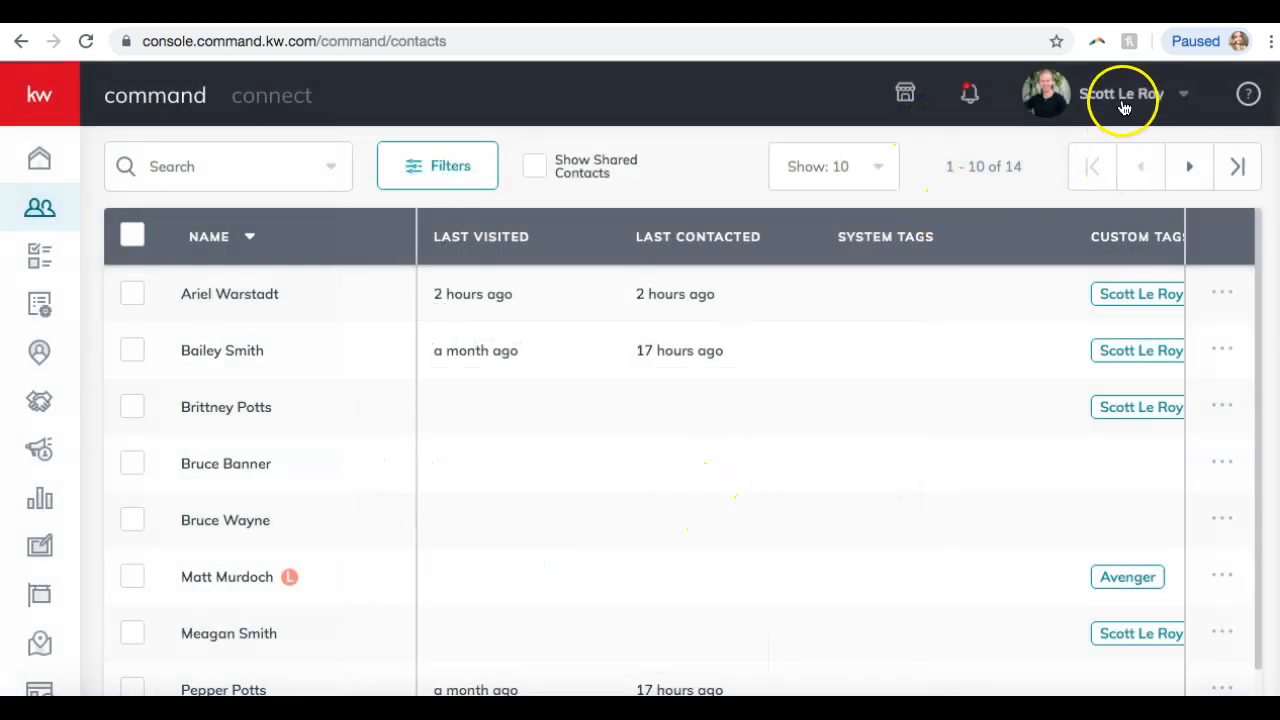
Open the second contact's record and scroll to its seven neighborhoods and map.
{"action": "left_click", "coordinate": [214, 349]}
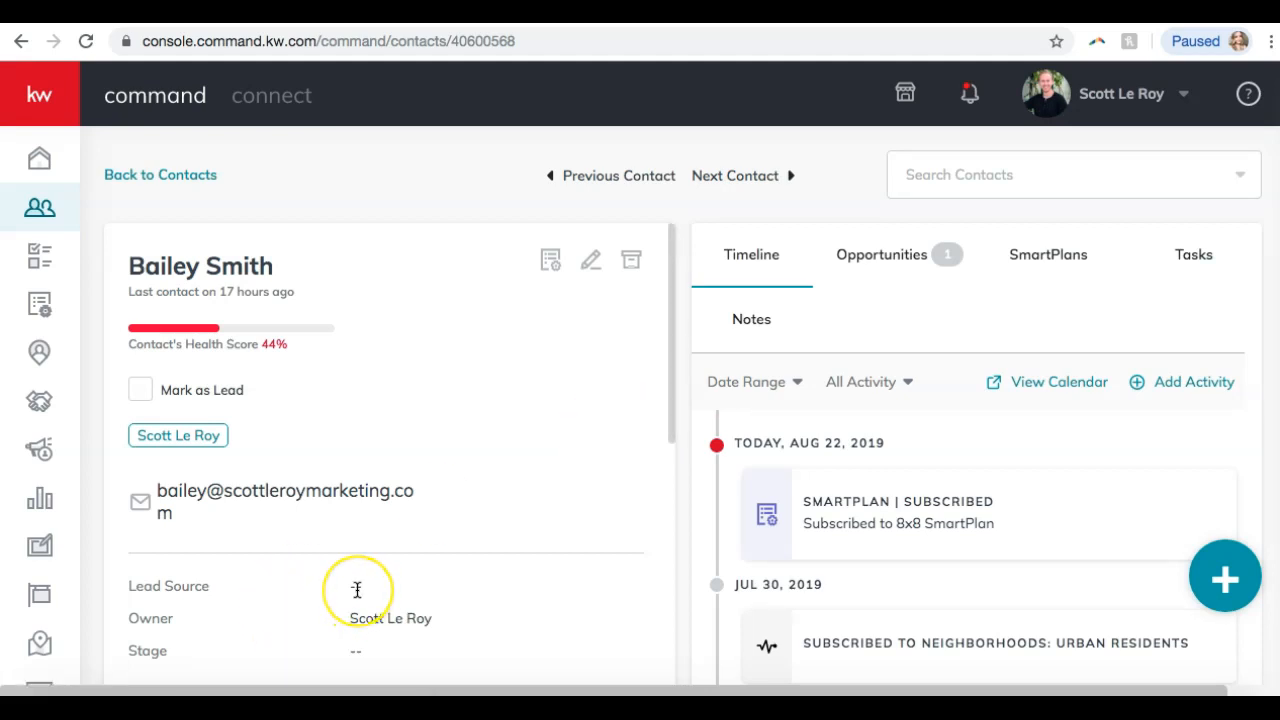
{"action": "scroll", "coordinate": [358, 590], "scroll_direction": "down", "scroll_amount": 3}
{"action": "scroll", "coordinate": [358, 590], "scroll_direction": "down", "scroll_amount": 1}
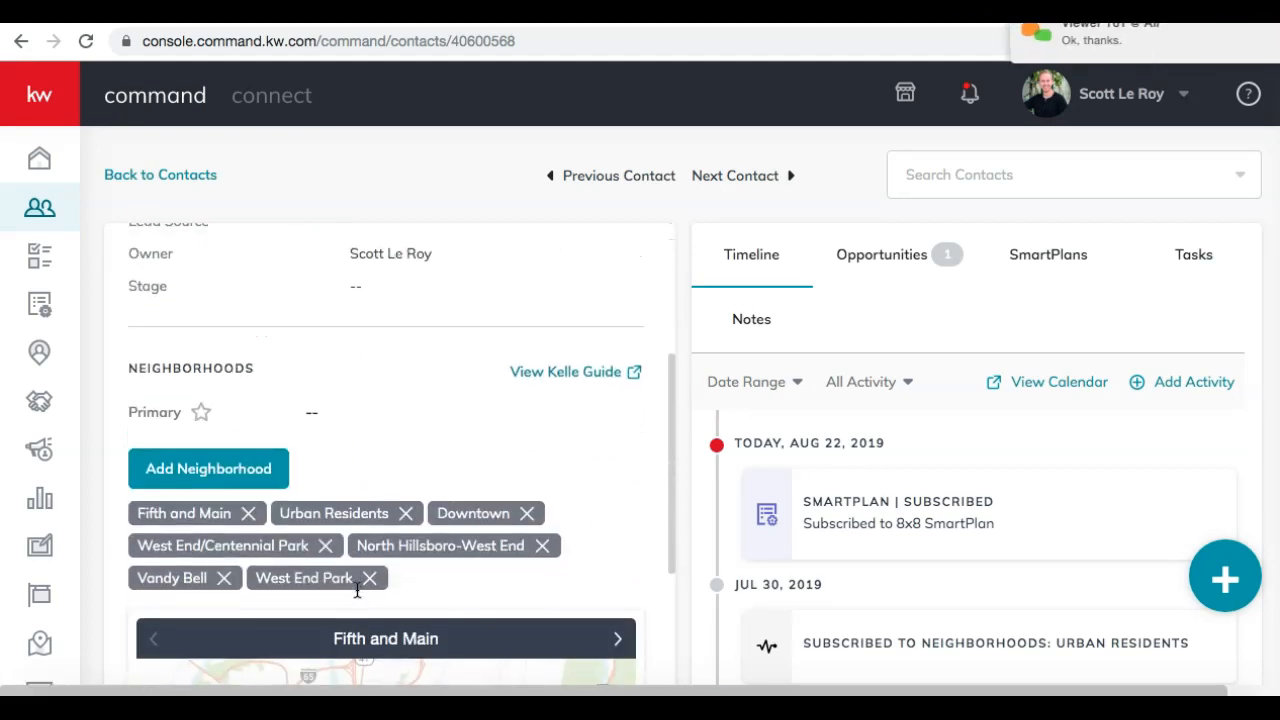
{"action": "scroll", "coordinate": [400, 487], "scroll_direction": "down", "scroll_amount": 4}
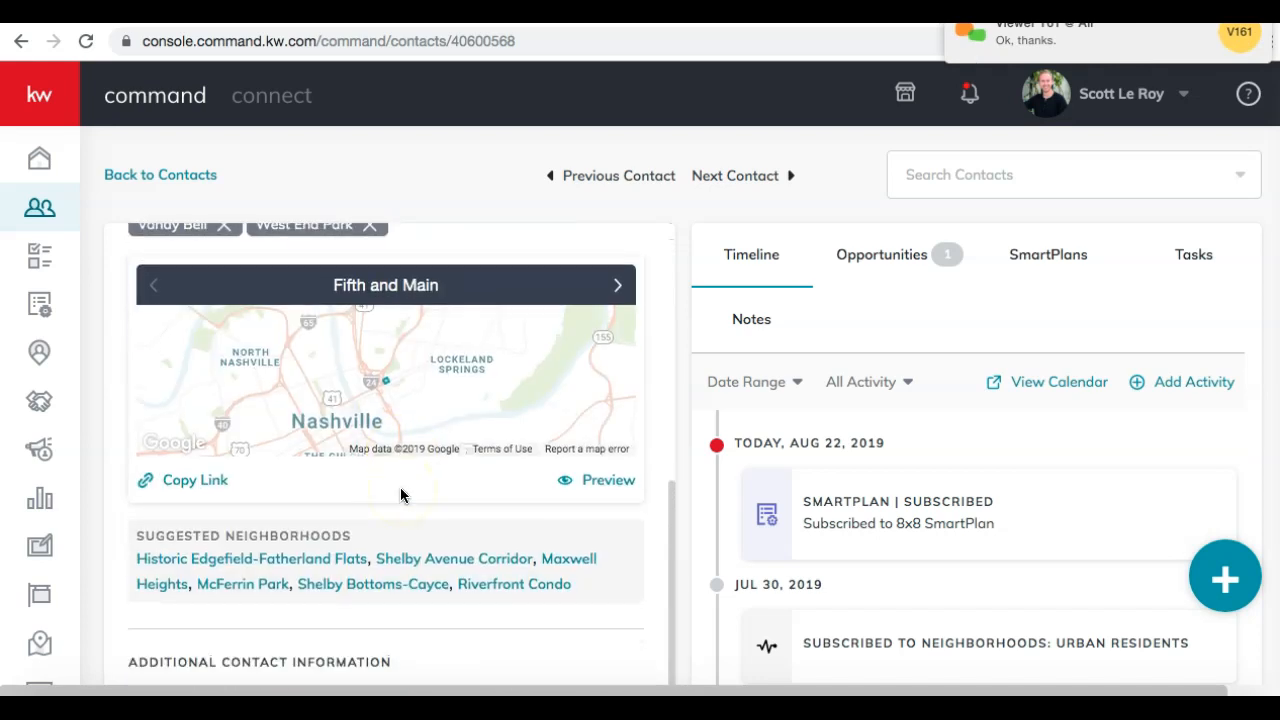
{"action": "scroll", "coordinate": [400, 487], "scroll_direction": "up", "scroll_amount": 8}
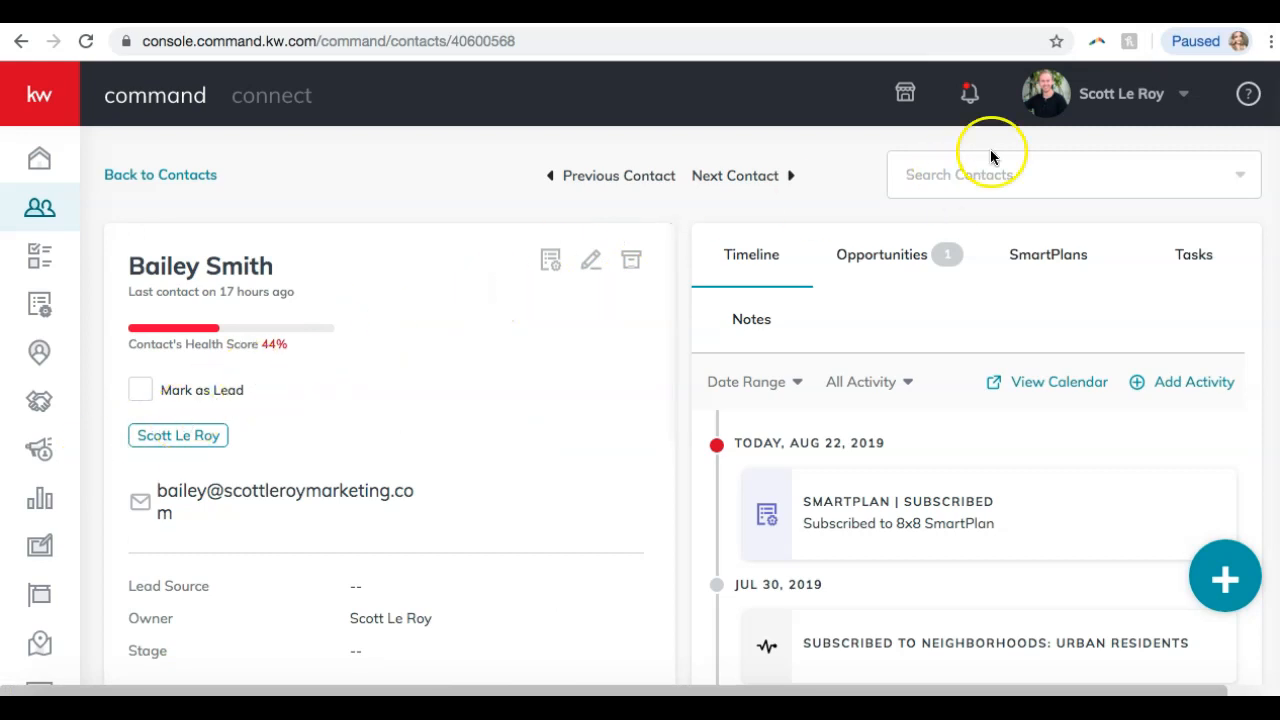
Open account Settings and view the Applications page under Command Settings.
{"action": "left_click", "coordinate": [1168, 98]}
{"action": "left_click", "coordinate": [1107, 210]}
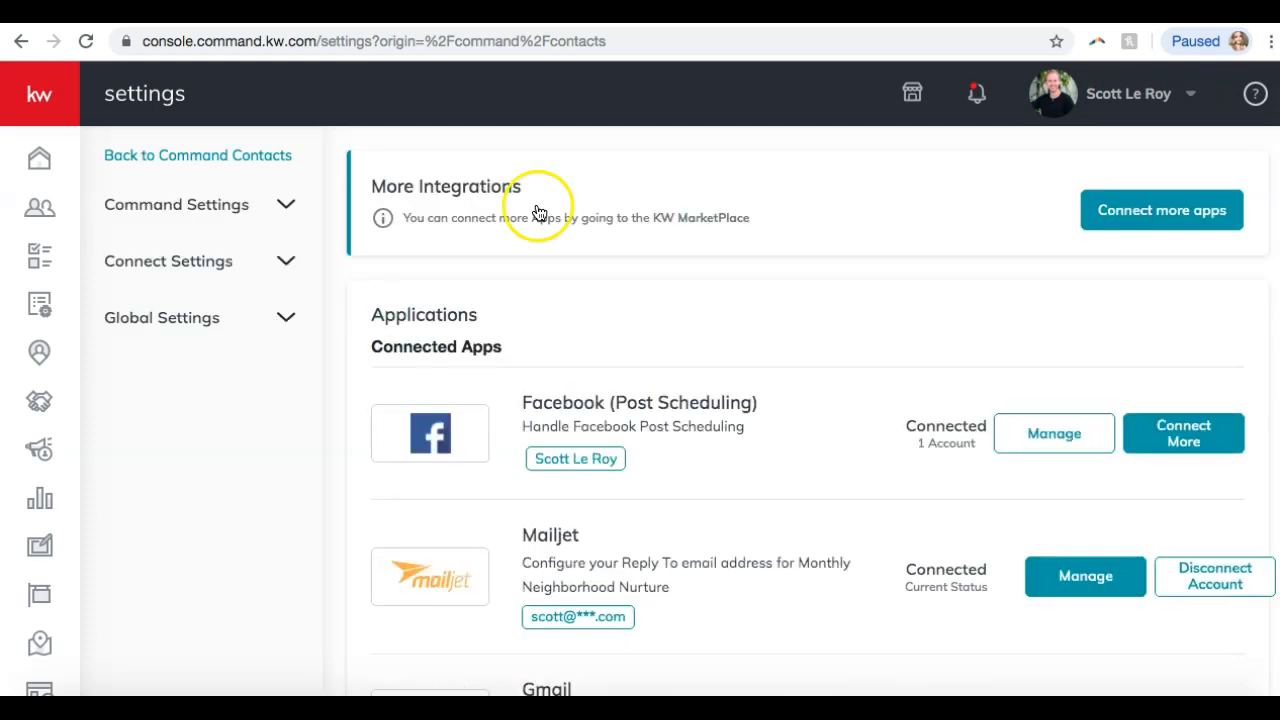
{"action": "left_click", "coordinate": [258, 212]}
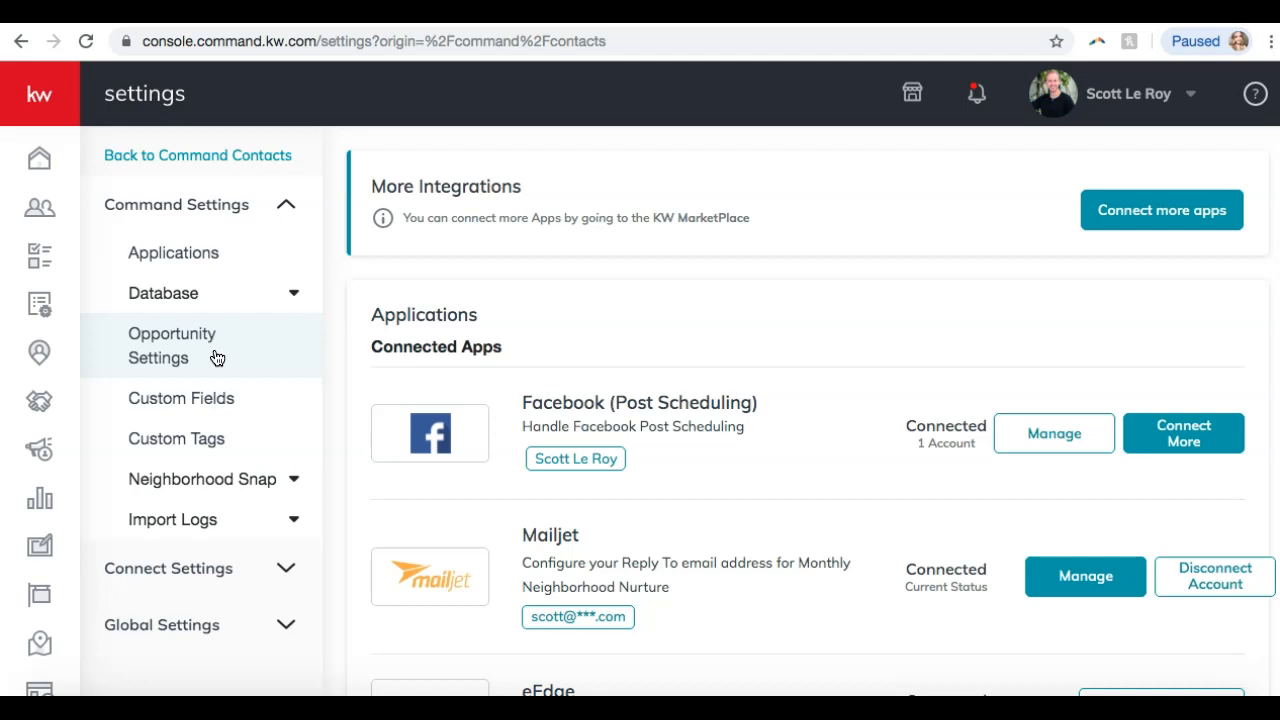
{"action": "left_click", "coordinate": [188, 253]}
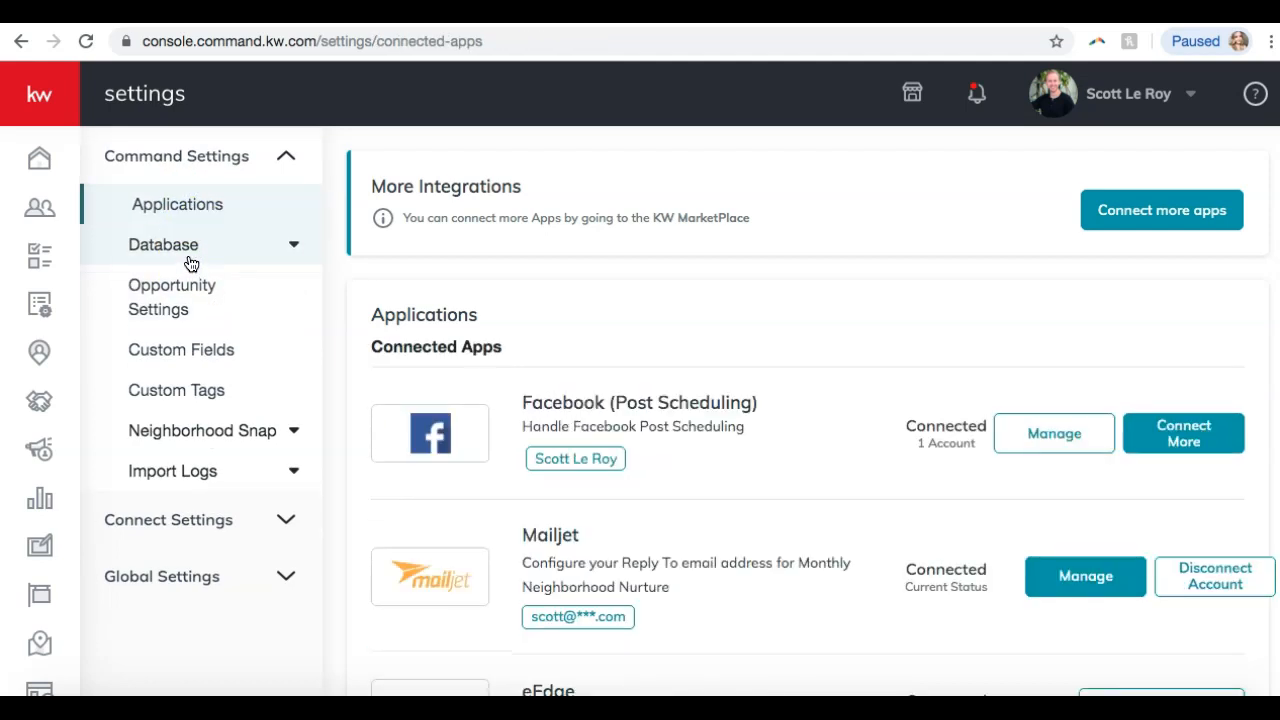
Toggle the Global, Connect and Command Settings groups, then return to the full Contacts list.
{"action": "left_click", "coordinate": [195, 567]}
{"action": "left_click", "coordinate": [208, 580]}
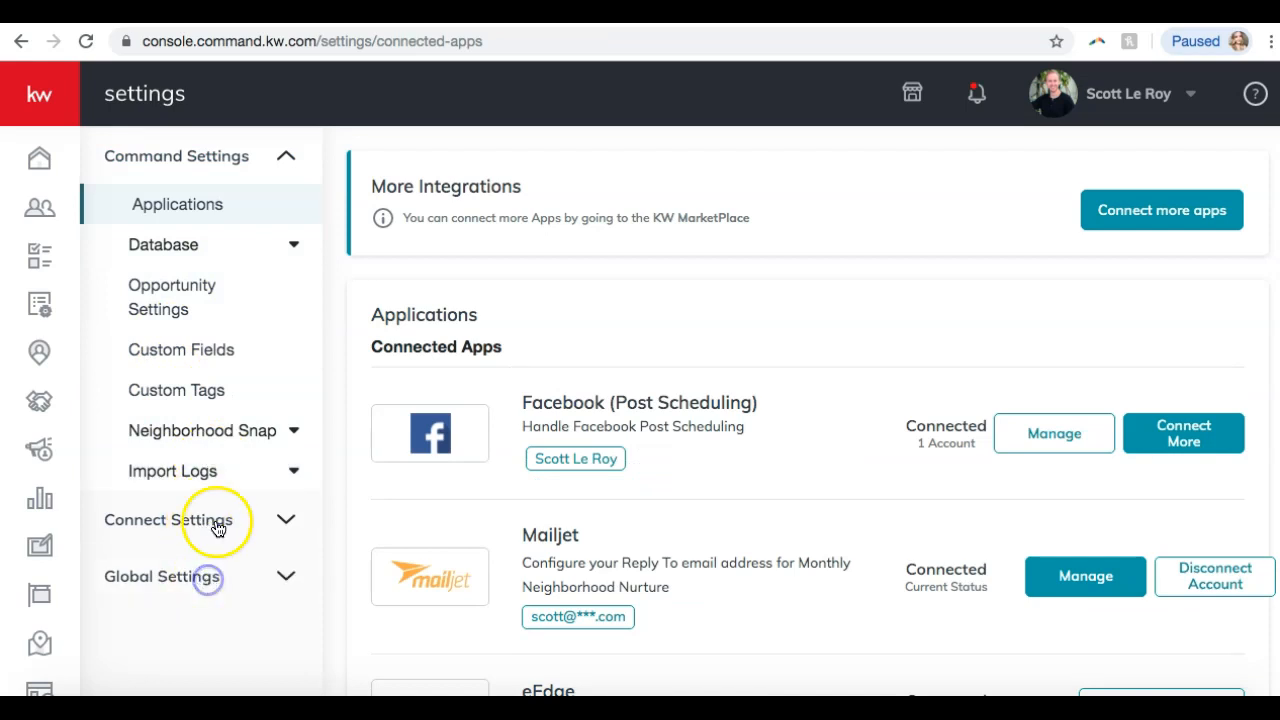
{"action": "left_click", "coordinate": [218, 529]}
{"action": "left_click", "coordinate": [214, 520]}
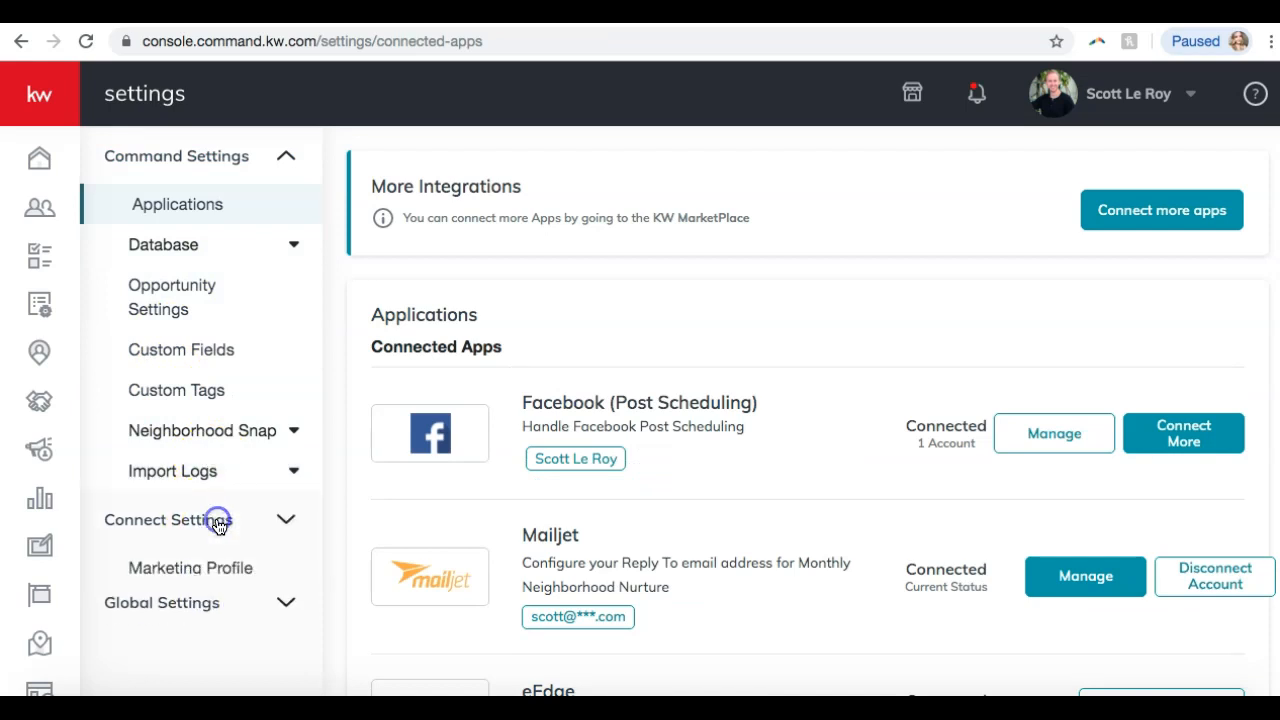
{"action": "left_click", "coordinate": [285, 162]}
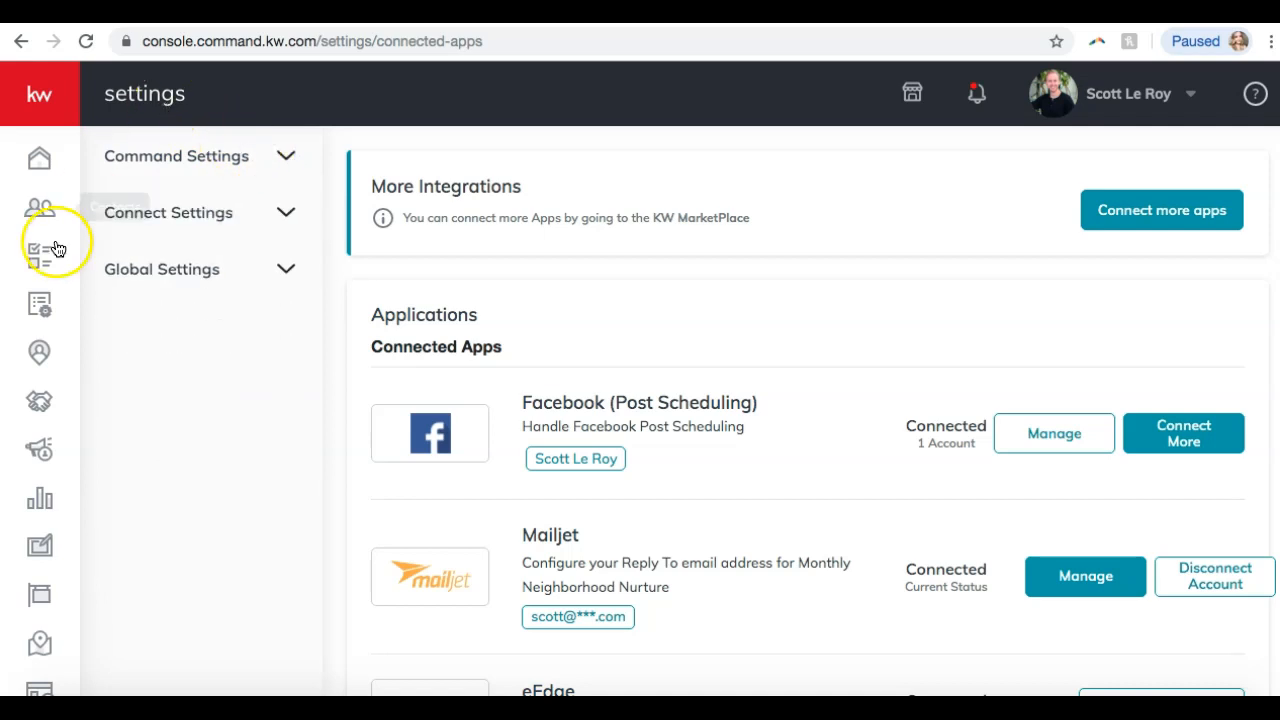
{"action": "left_click", "coordinate": [40, 208]}
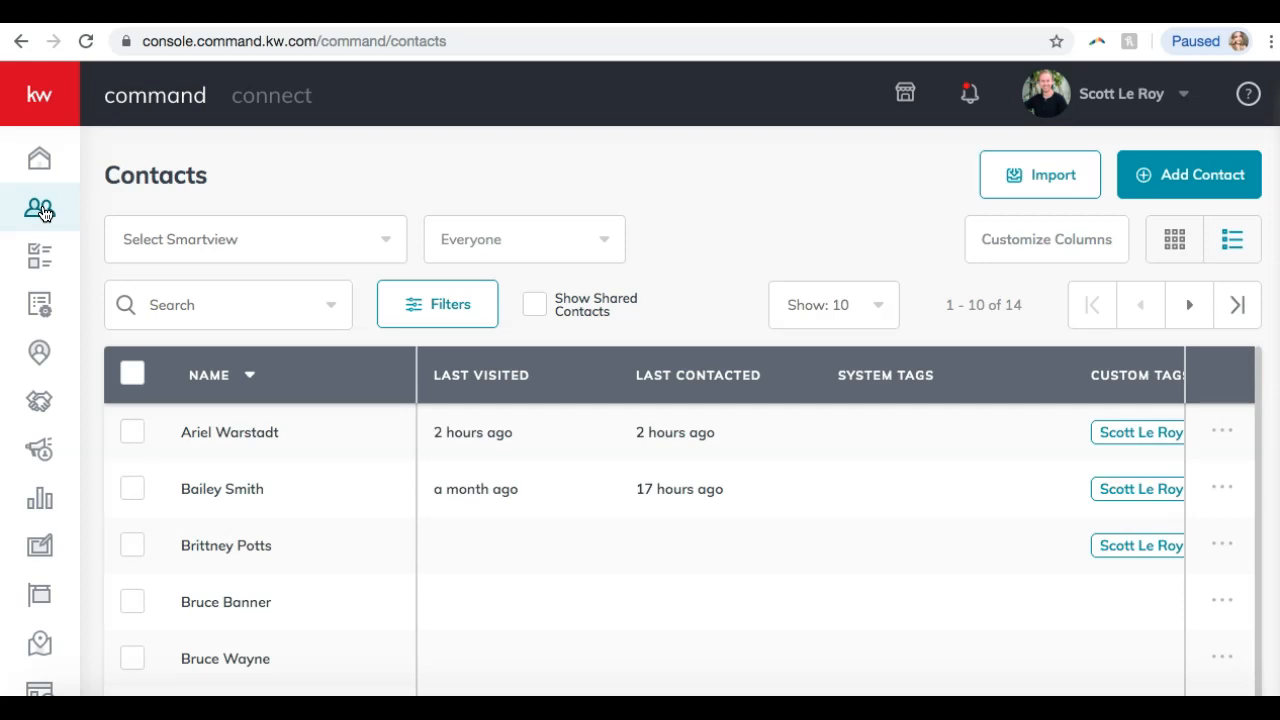
{"action": "left_click", "coordinate": [643, 214]}
{"action": "left_click", "coordinate": [520, 245]}
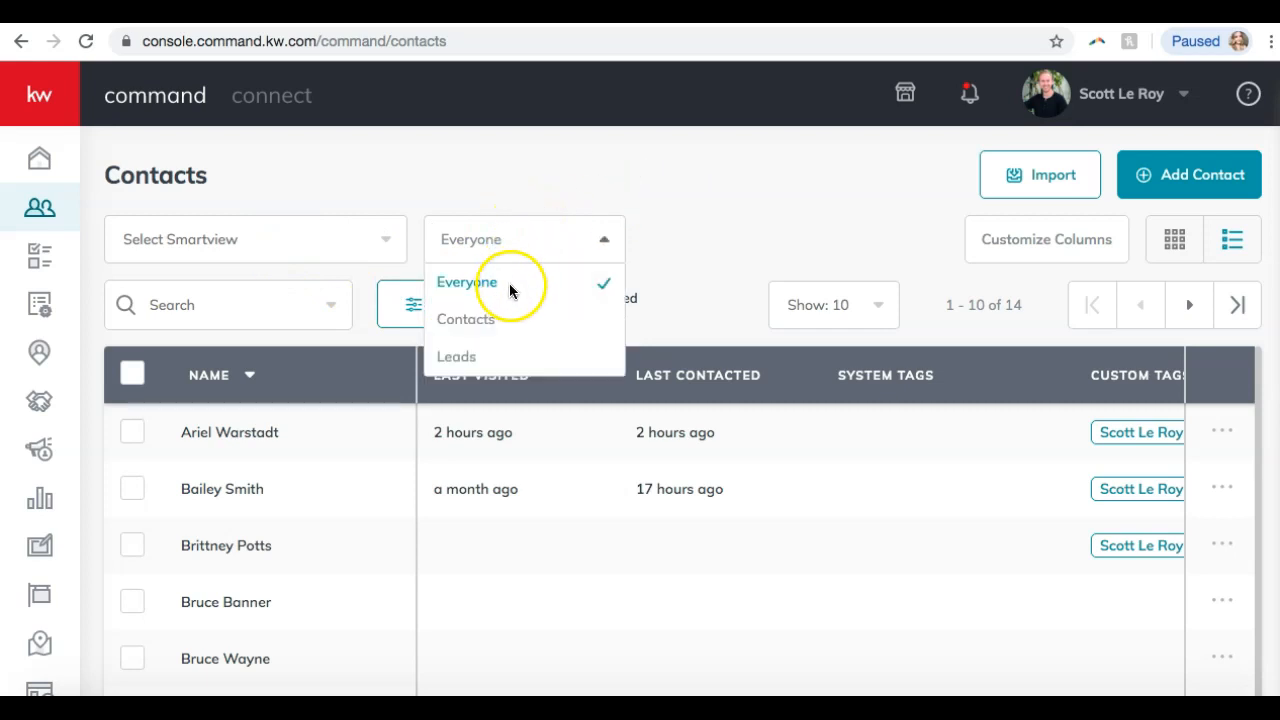
{"action": "left_click", "coordinate": [464, 358]}
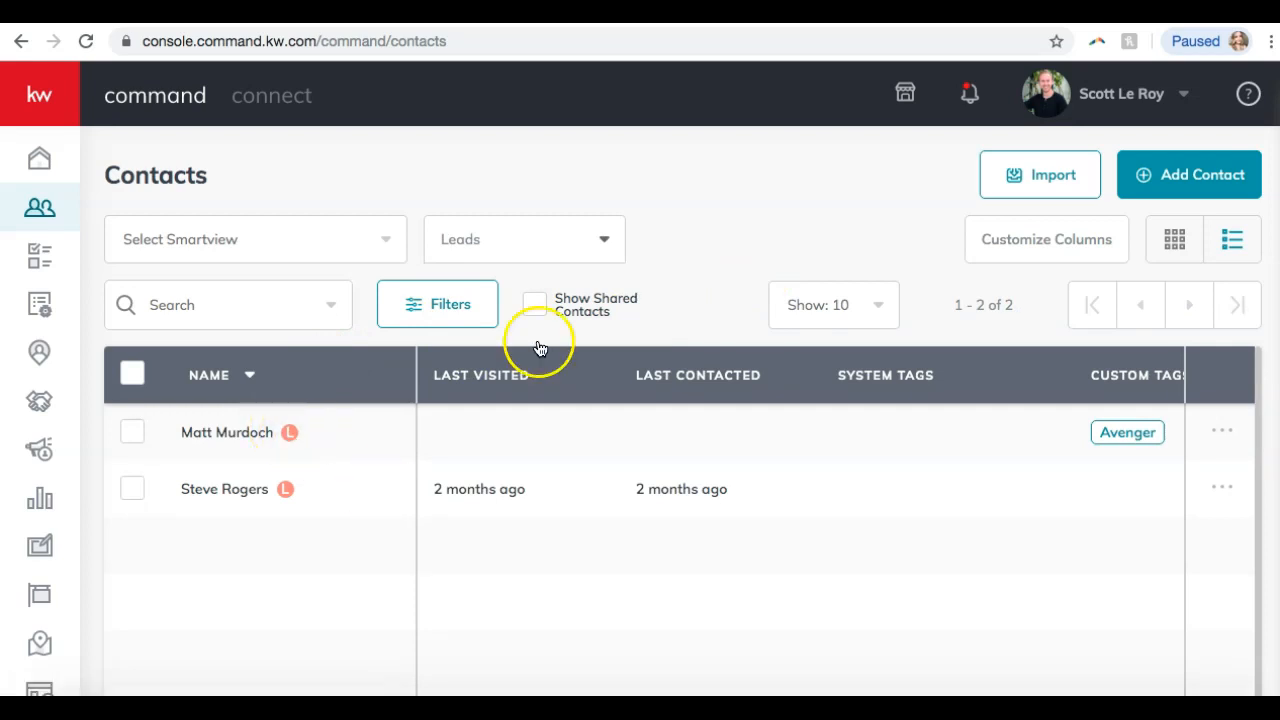
{"action": "left_click", "coordinate": [553, 224]}
{"action": "left_click", "coordinate": [569, 171]}
{"action": "left_click", "coordinate": [543, 237]}
{"action": "left_click", "coordinate": [474, 357]}
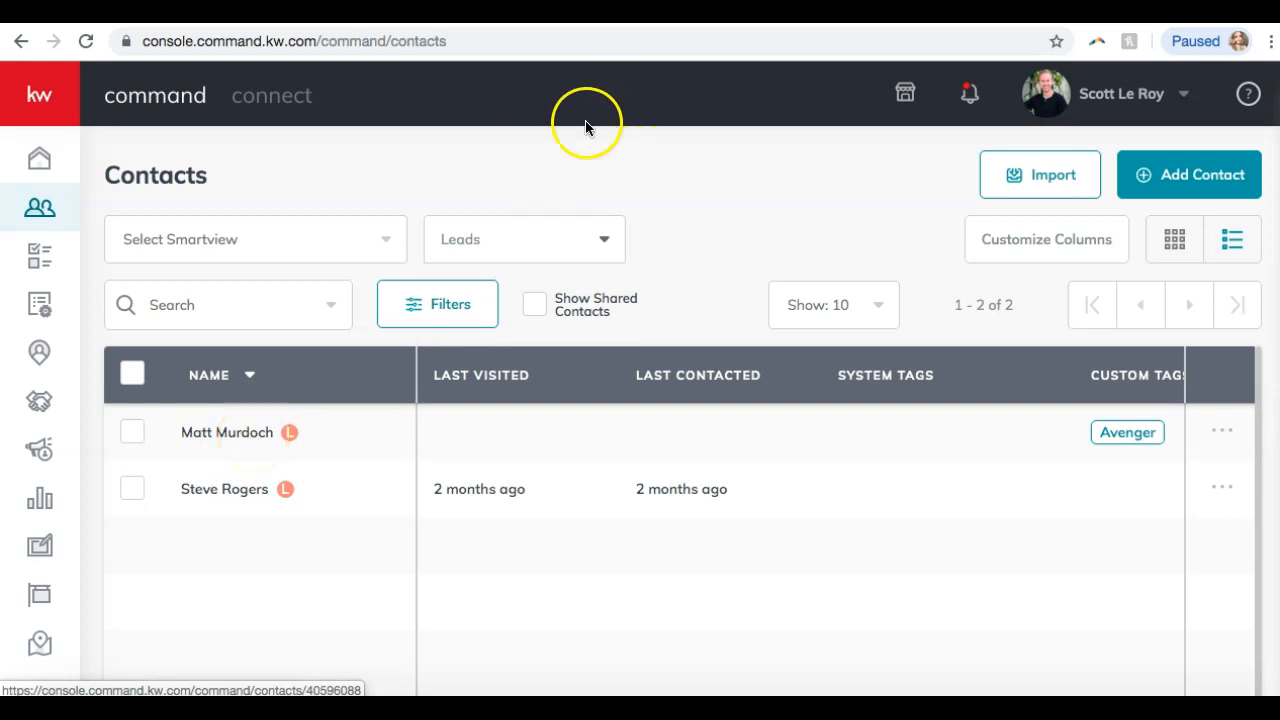
{"action": "left_click", "coordinate": [516, 230]}
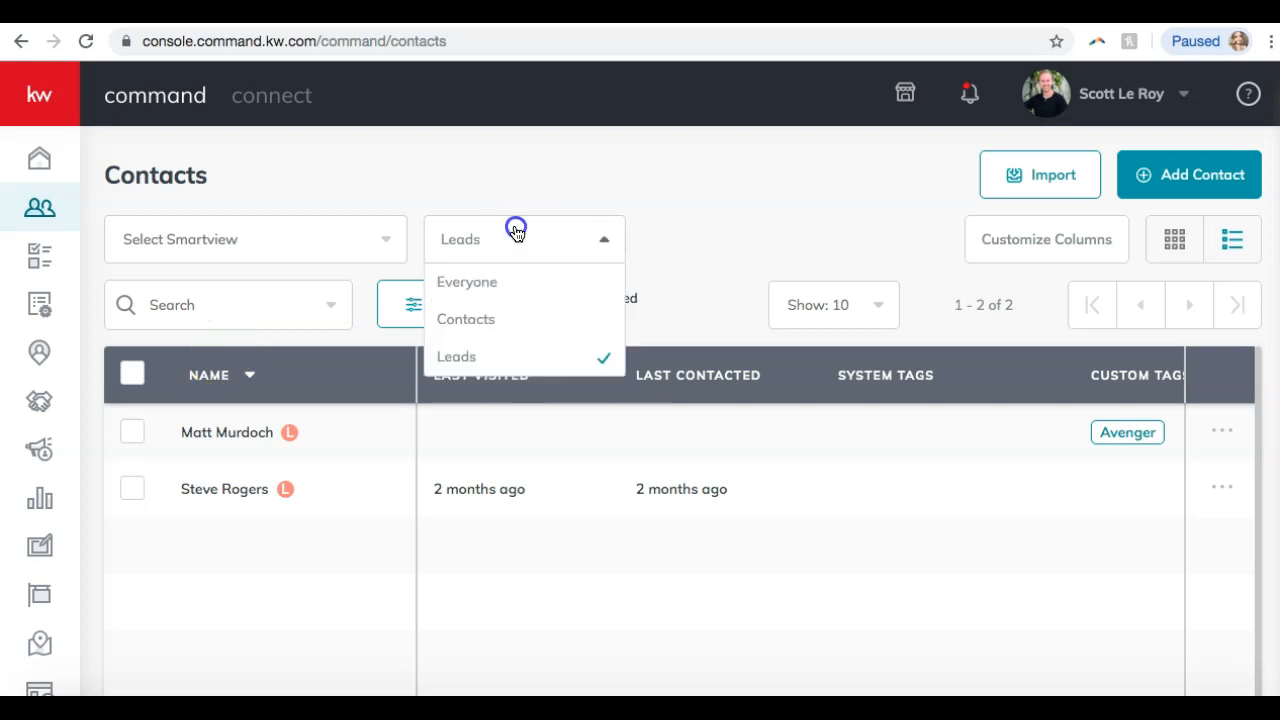
{"action": "left_click", "coordinate": [483, 280]}
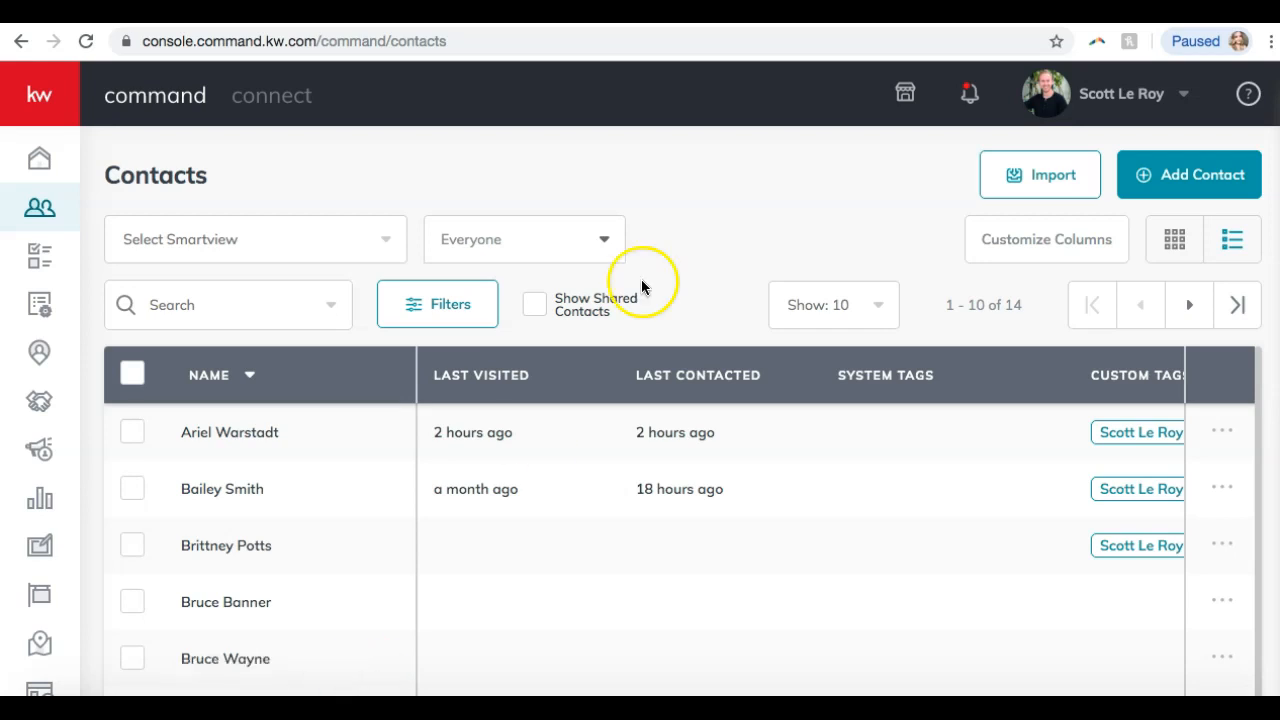
{"action": "scroll", "coordinate": [689, 240], "scroll_direction": "down", "scroll_amount": 2}
Sort contacts by Last Contacted and select five of them (rows 1, 2, 3, 5, 7).
{"action": "left_click", "coordinate": [691, 242]}
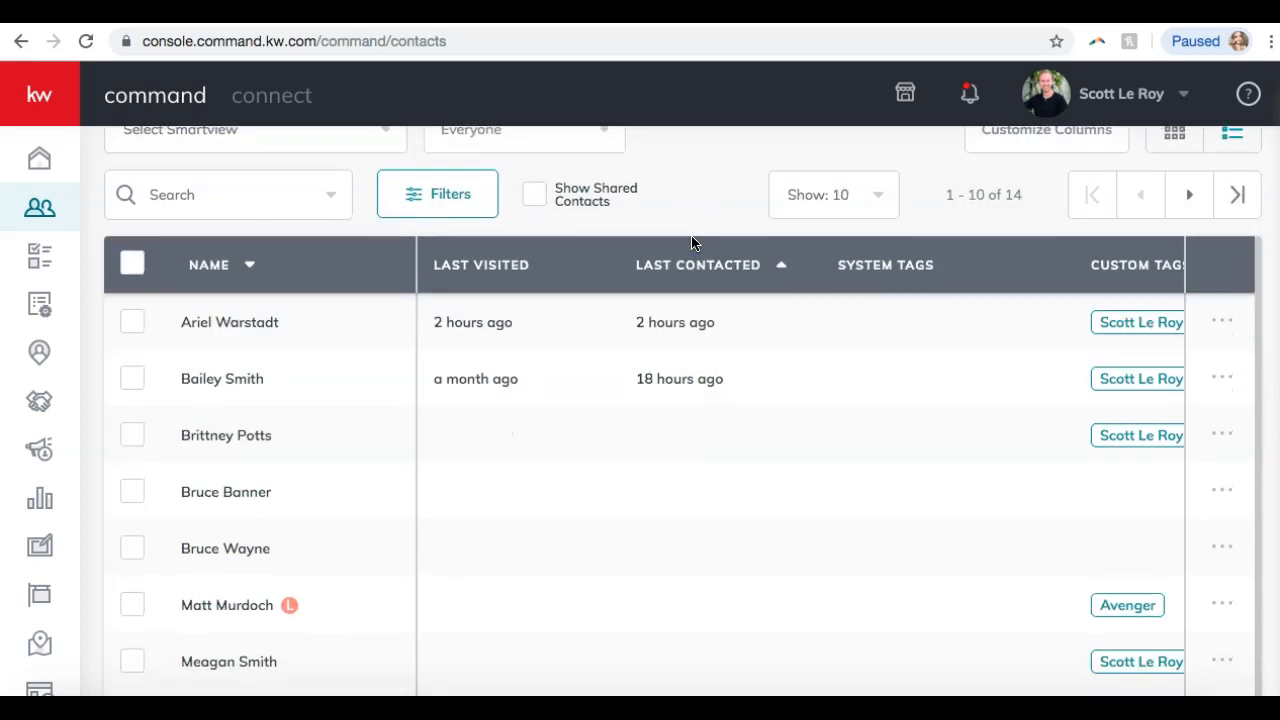
{"action": "scroll", "coordinate": [197, 403], "scroll_direction": "down", "scroll_amount": 1}
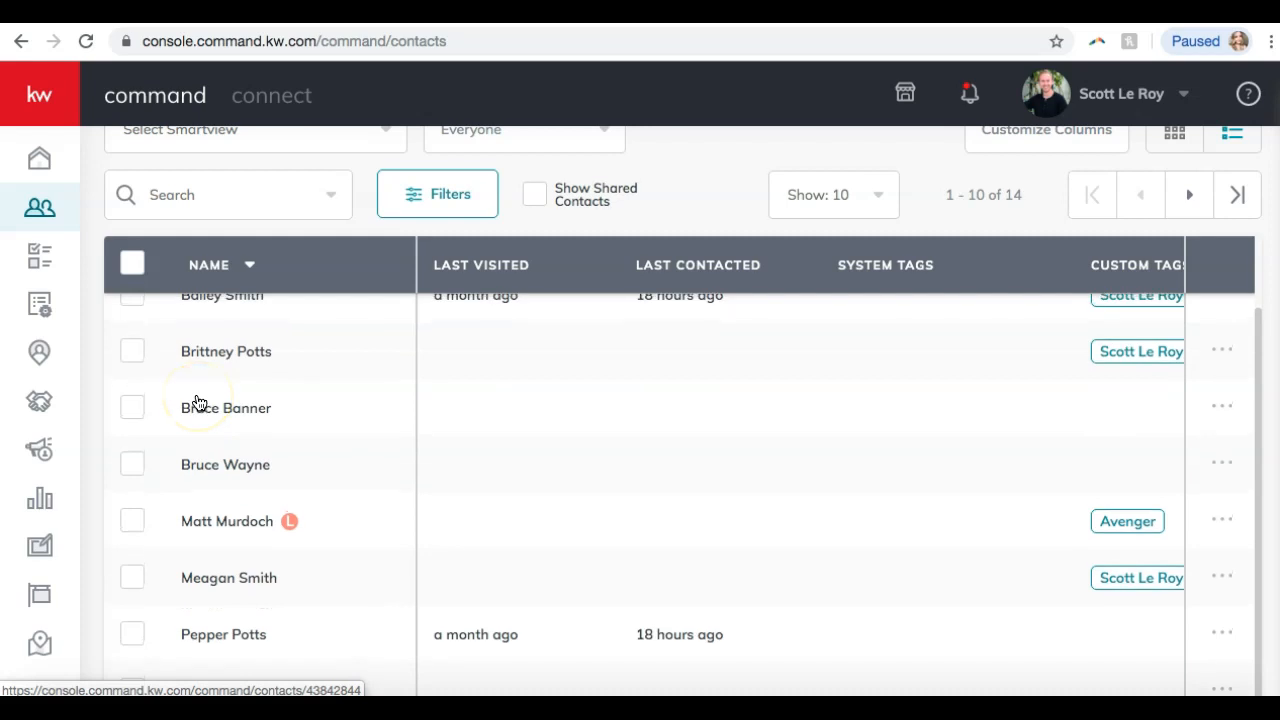
{"action": "scroll", "coordinate": [197, 403], "scroll_direction": "up", "scroll_amount": 1}
{"action": "left_click", "coordinate": [131, 322]}
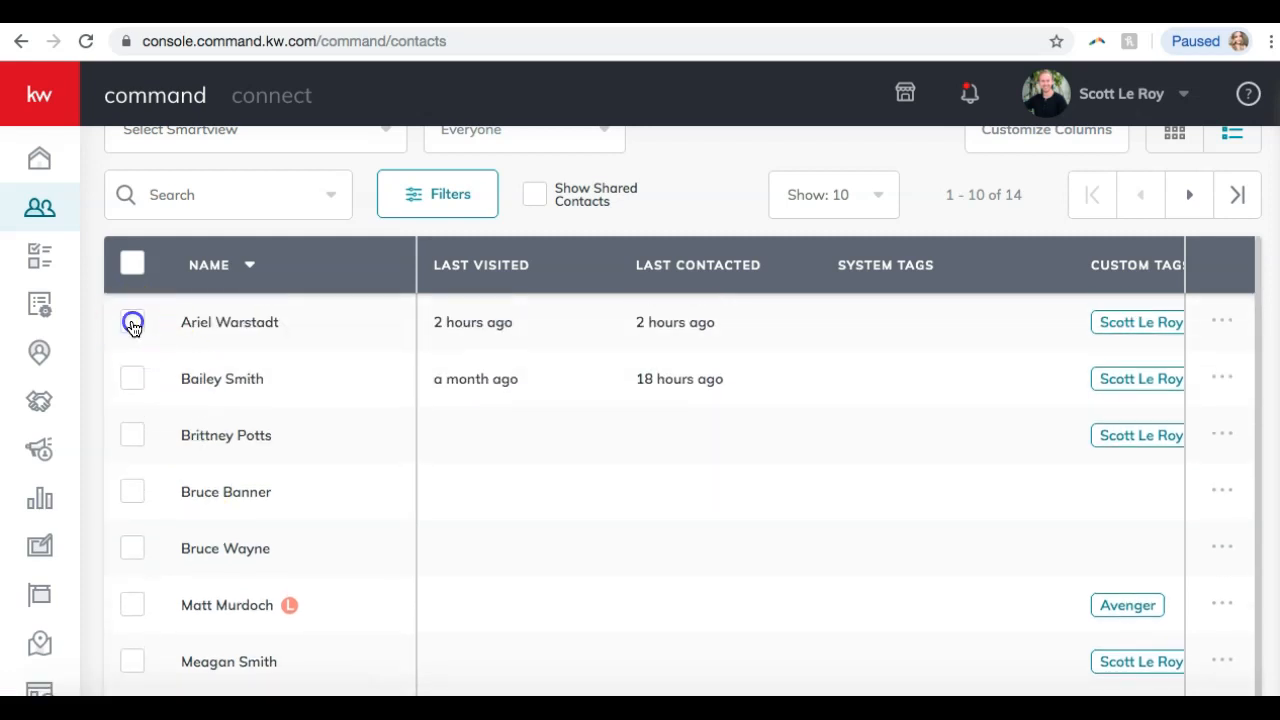
{"action": "left_click", "coordinate": [134, 373]}
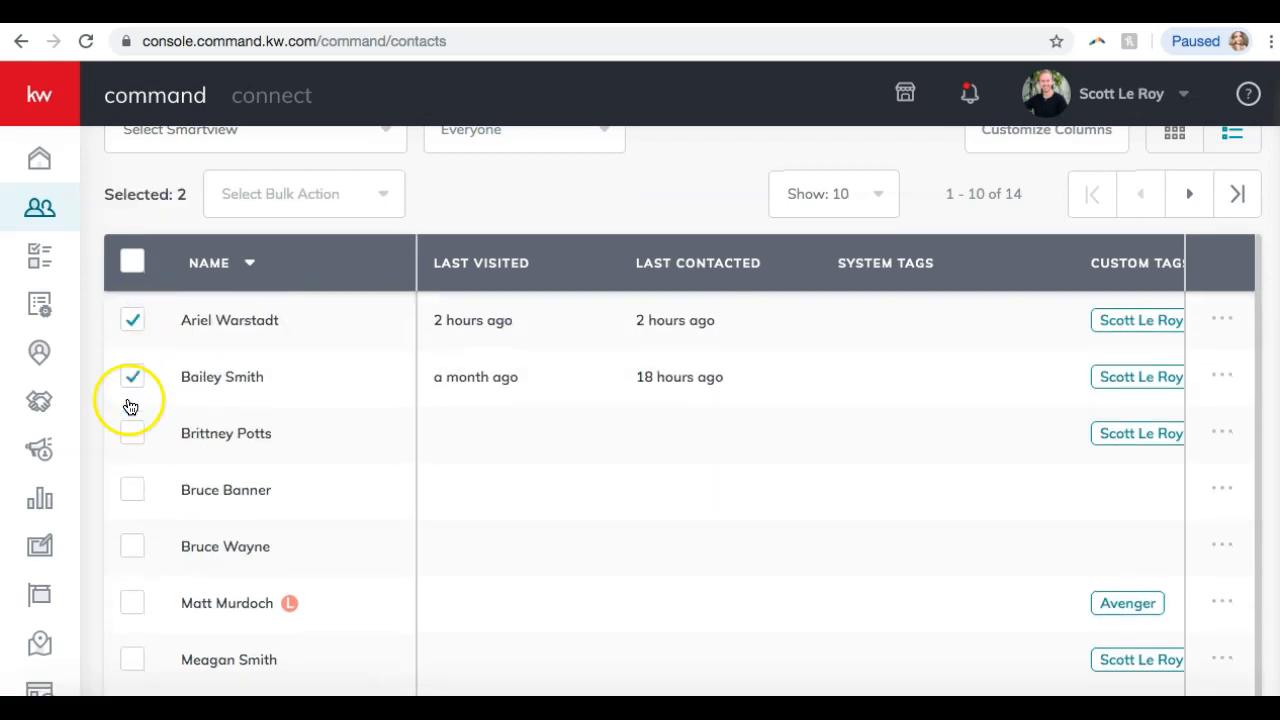
{"action": "left_click", "coordinate": [130, 430]}
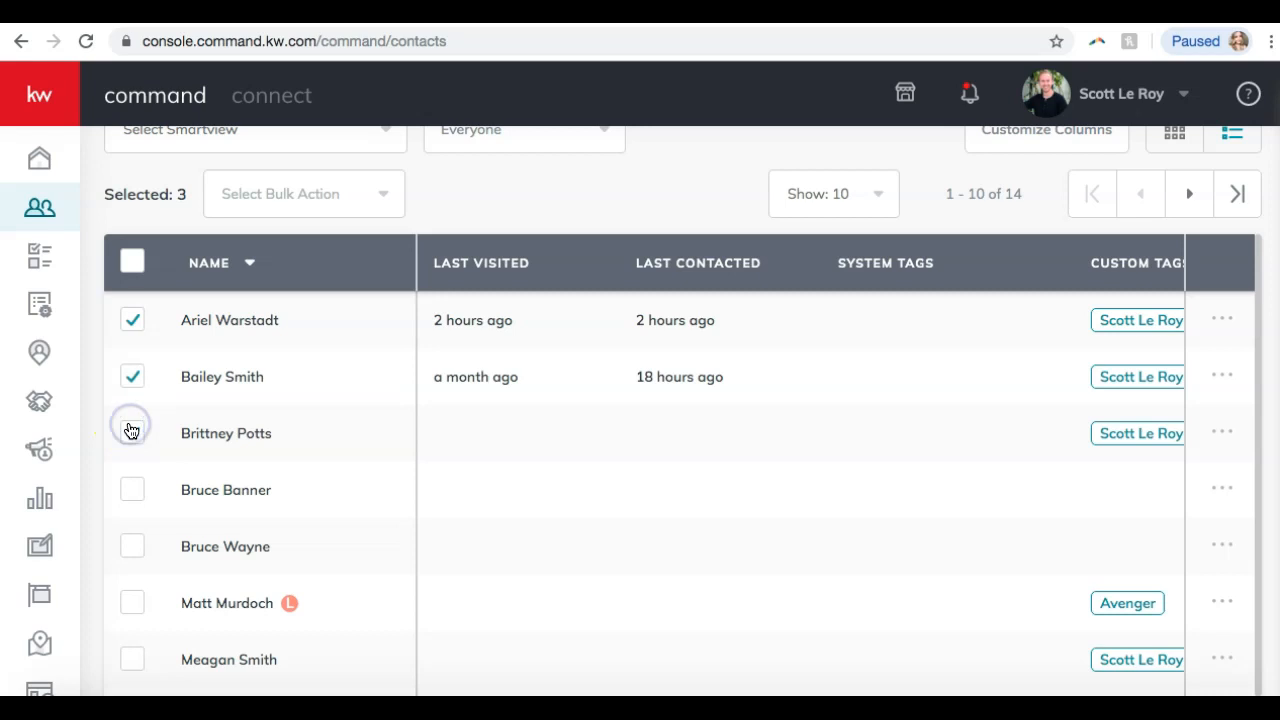
{"action": "left_click", "coordinate": [150, 545]}
{"action": "scroll", "coordinate": [130, 543], "scroll_direction": "down", "scroll_amount": 1}
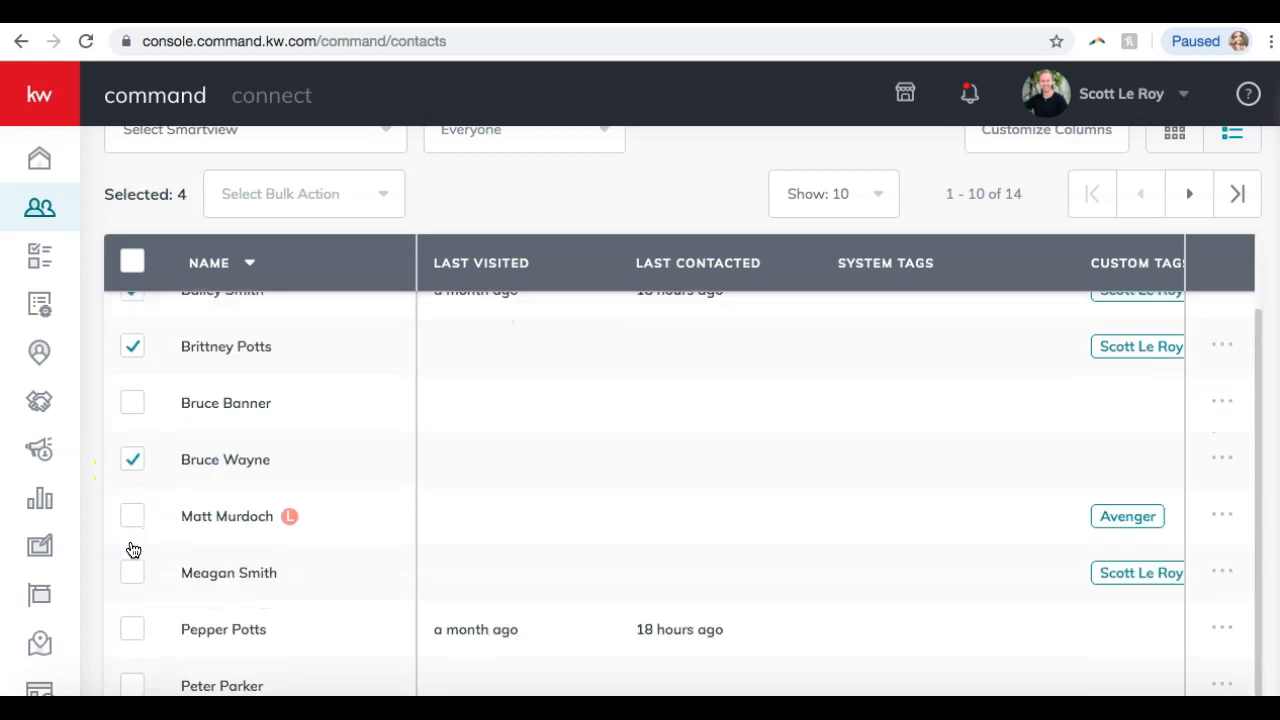
{"action": "left_click", "coordinate": [128, 577]}
{"action": "scroll", "coordinate": [126, 587], "scroll_direction": "up", "scroll_amount": 1}
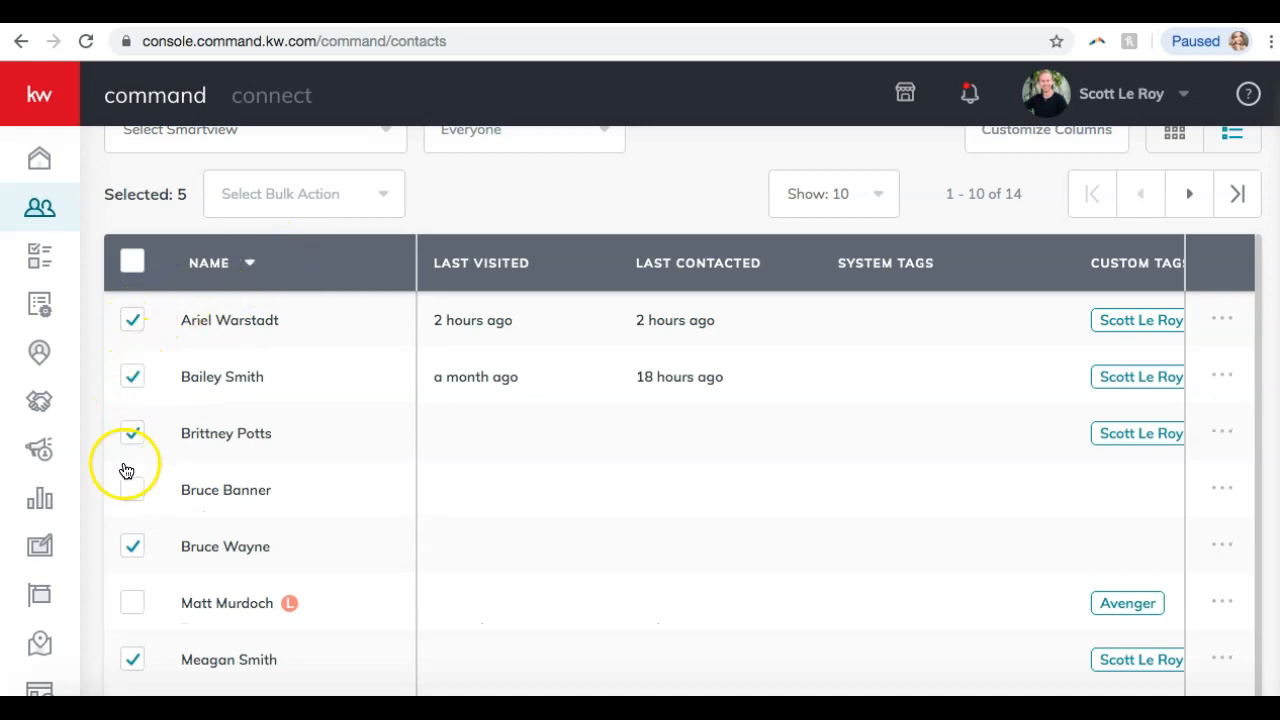
{"action": "scroll", "coordinate": [317, 494], "scroll_direction": "up", "scroll_amount": 2}
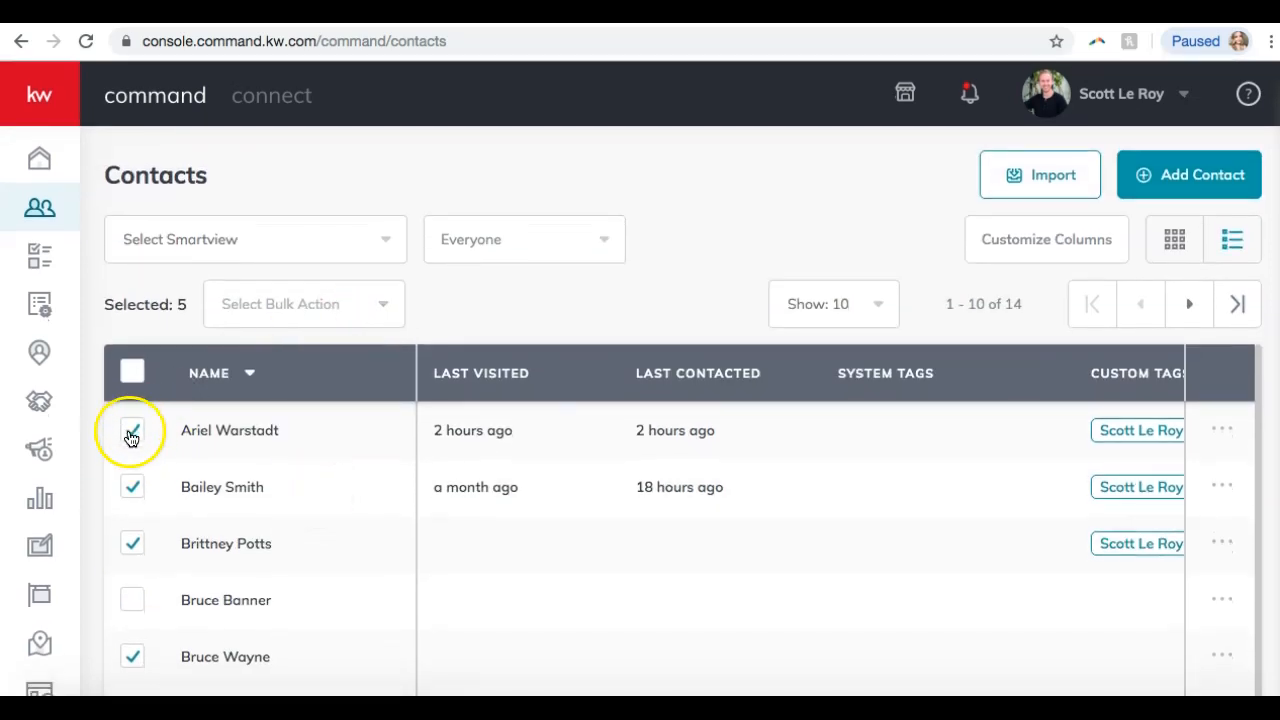
Show the bulk actions for the selection: Add Bulk Tags, Send Bulk SMS, Archive.
{"action": "left_click", "coordinate": [304, 327]}
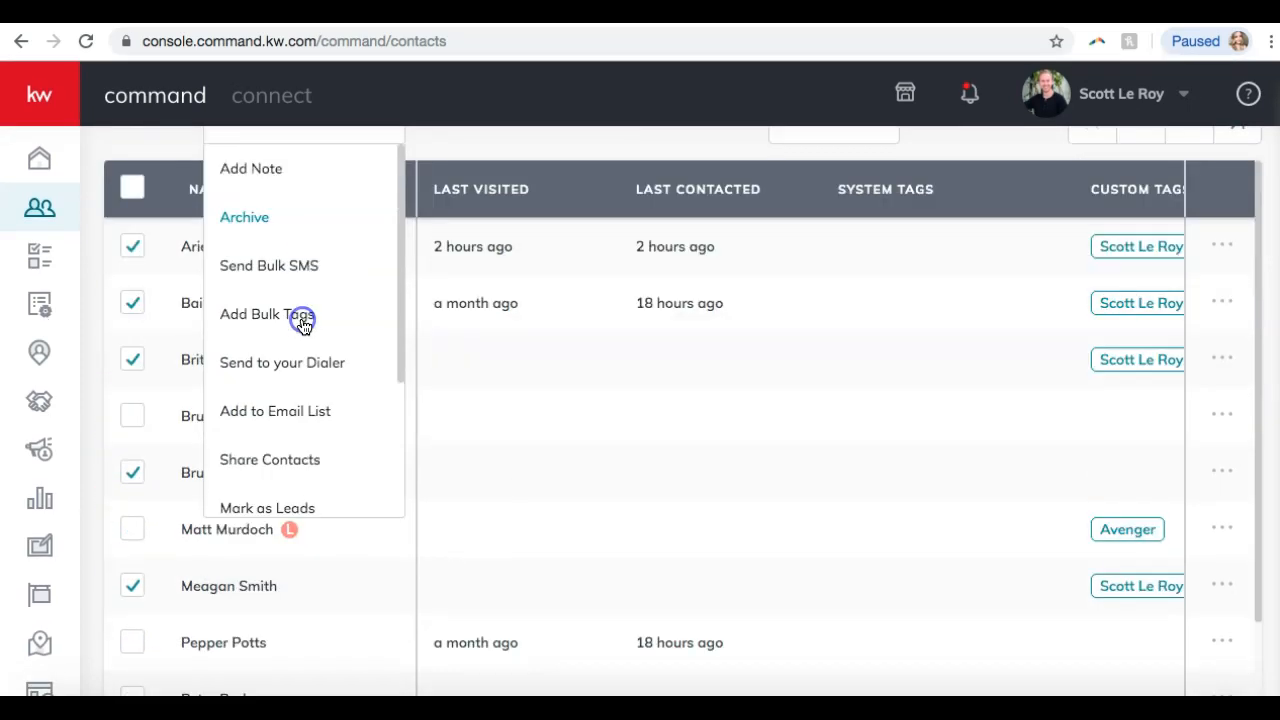
{"action": "scroll", "coordinate": [378, 259], "scroll_direction": "down", "scroll_amount": 4}
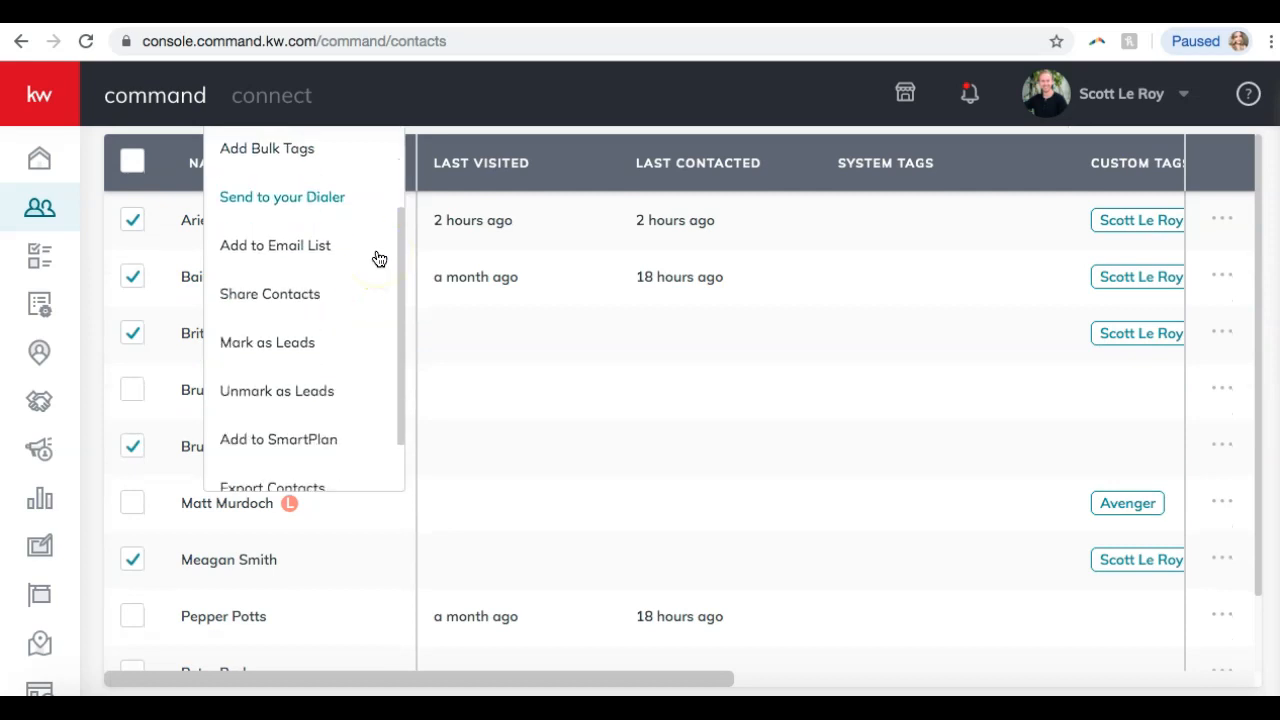
{"action": "scroll", "coordinate": [378, 259], "scroll_direction": "up", "scroll_amount": 4}
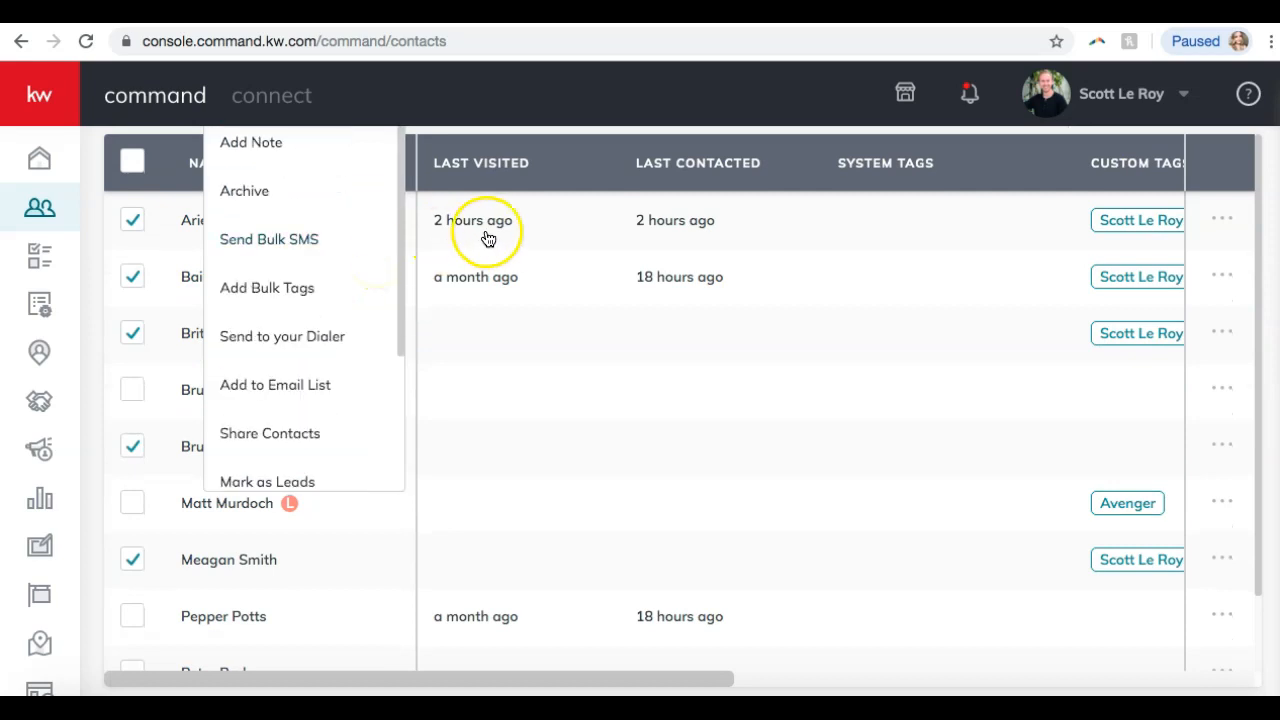
{"action": "scroll", "coordinate": [487, 238], "scroll_direction": "up", "scroll_amount": 2}
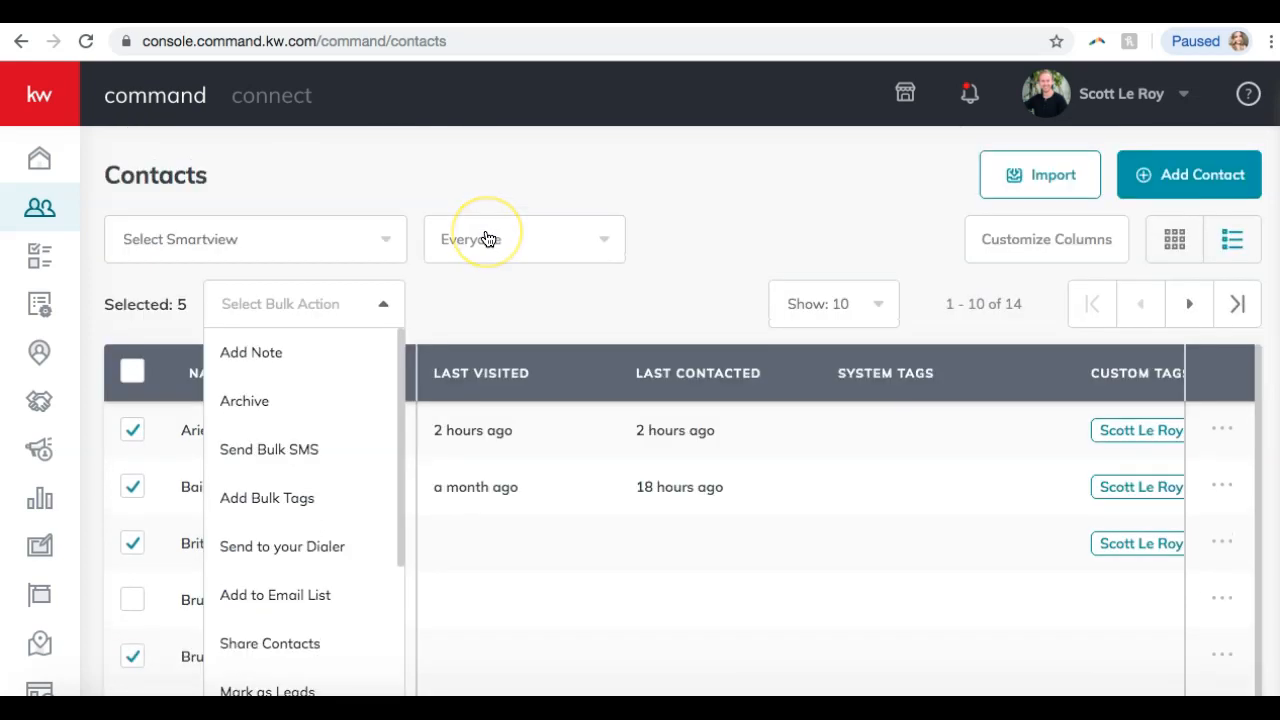
Archive the five selected contacts, leaving nine in the list.
{"action": "left_click", "coordinate": [244, 402]}
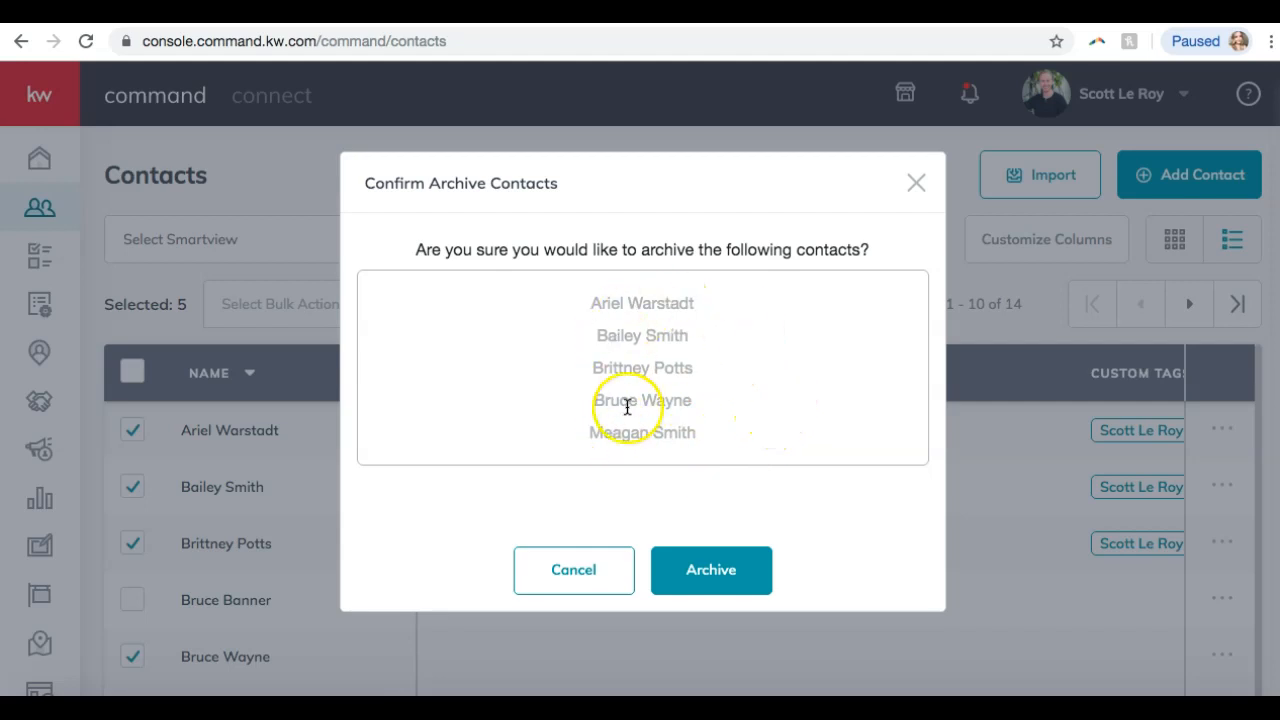
{"action": "left_click", "coordinate": [677, 590]}
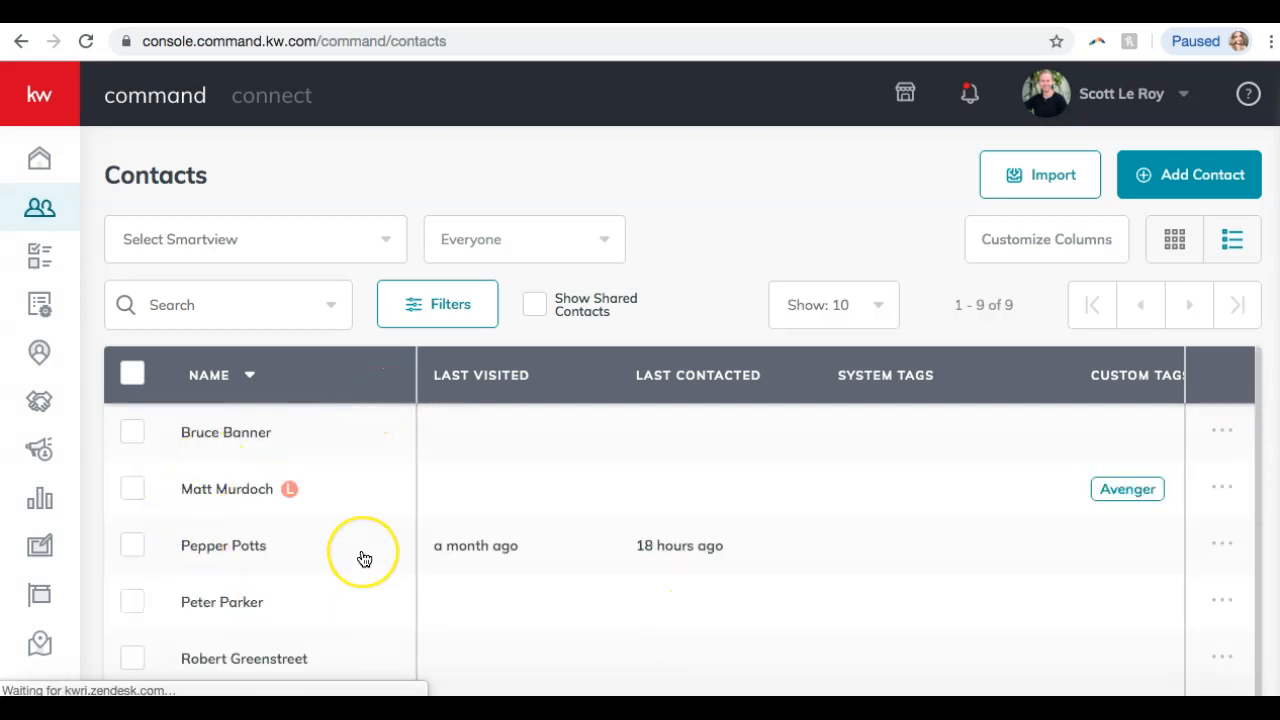
{"action": "scroll", "coordinate": [363, 558], "scroll_direction": "down", "scroll_amount": 2}
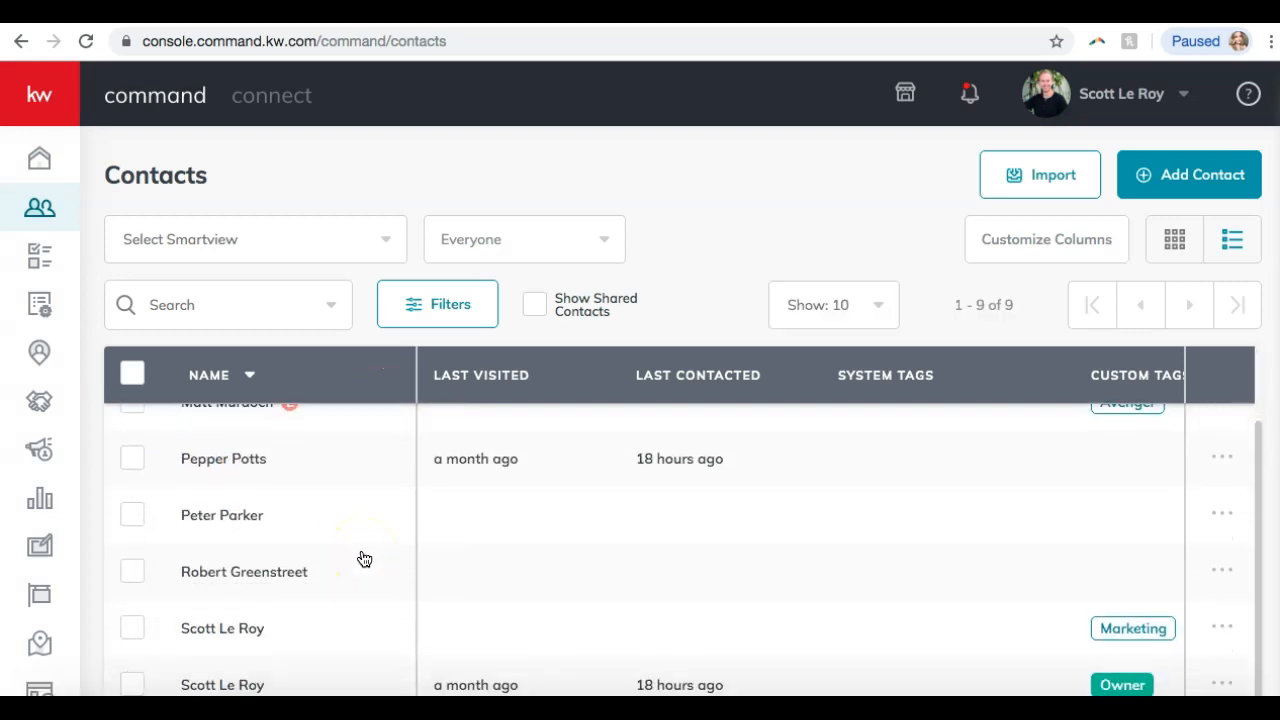
{"action": "scroll", "coordinate": [363, 558], "scroll_direction": "down", "scroll_amount": 3}
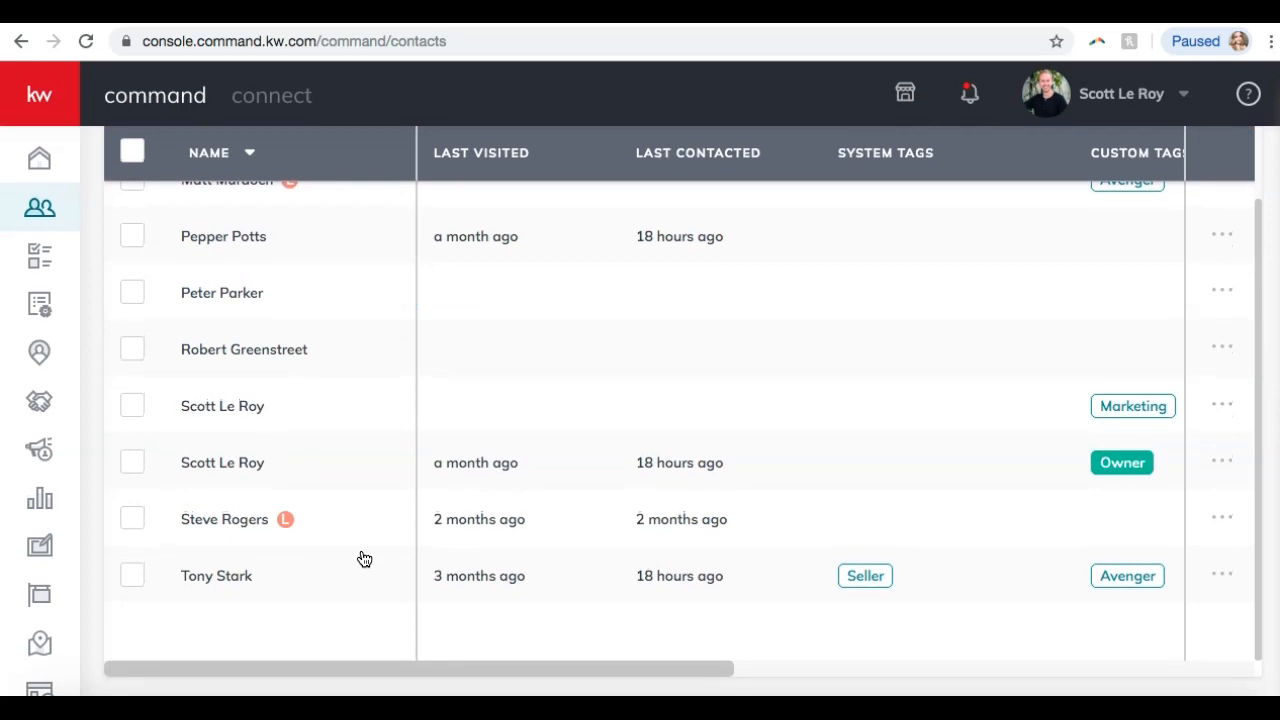
{"action": "scroll", "coordinate": [363, 558], "scroll_direction": "up", "scroll_amount": 5}
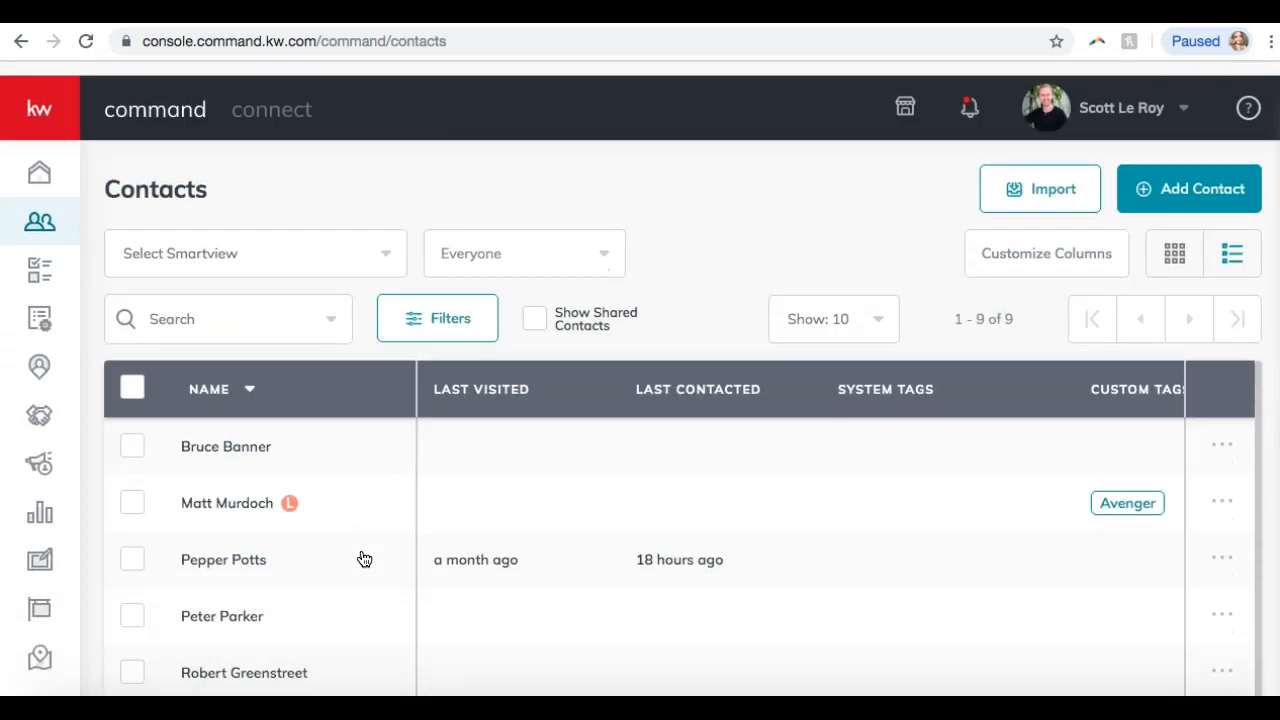
Go to account Settings from the profile menu.
{"action": "left_click", "coordinate": [1040, 178]}
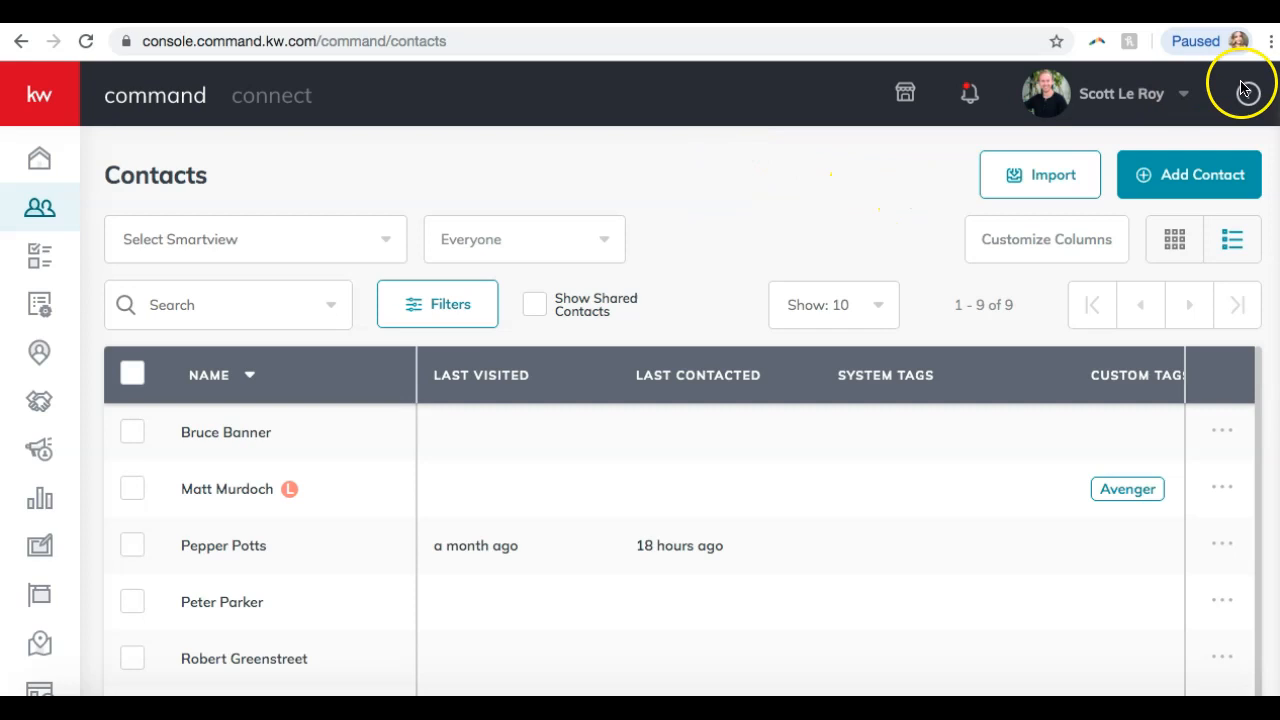
{"action": "left_click", "coordinate": [1154, 103]}
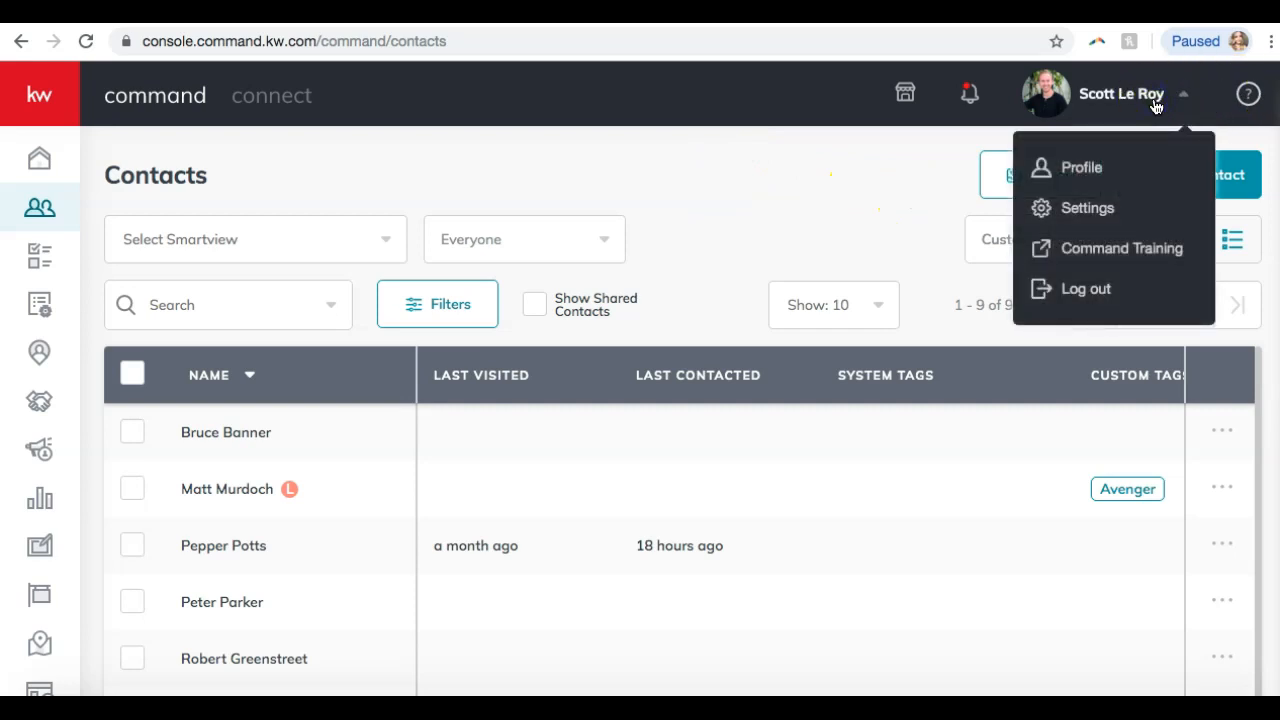
{"action": "left_click", "coordinate": [1066, 207]}
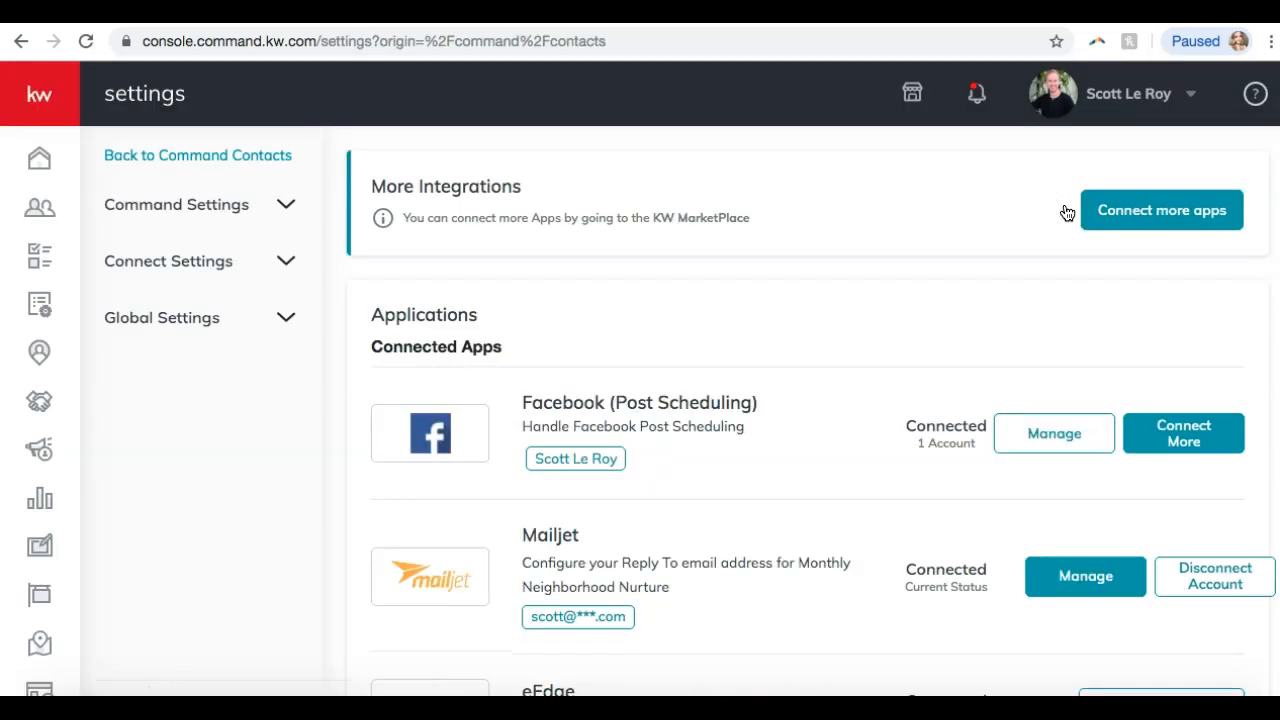
Expand Command Settings and then Database to reveal the Contact Archive entry.
{"action": "left_click", "coordinate": [228, 210]}
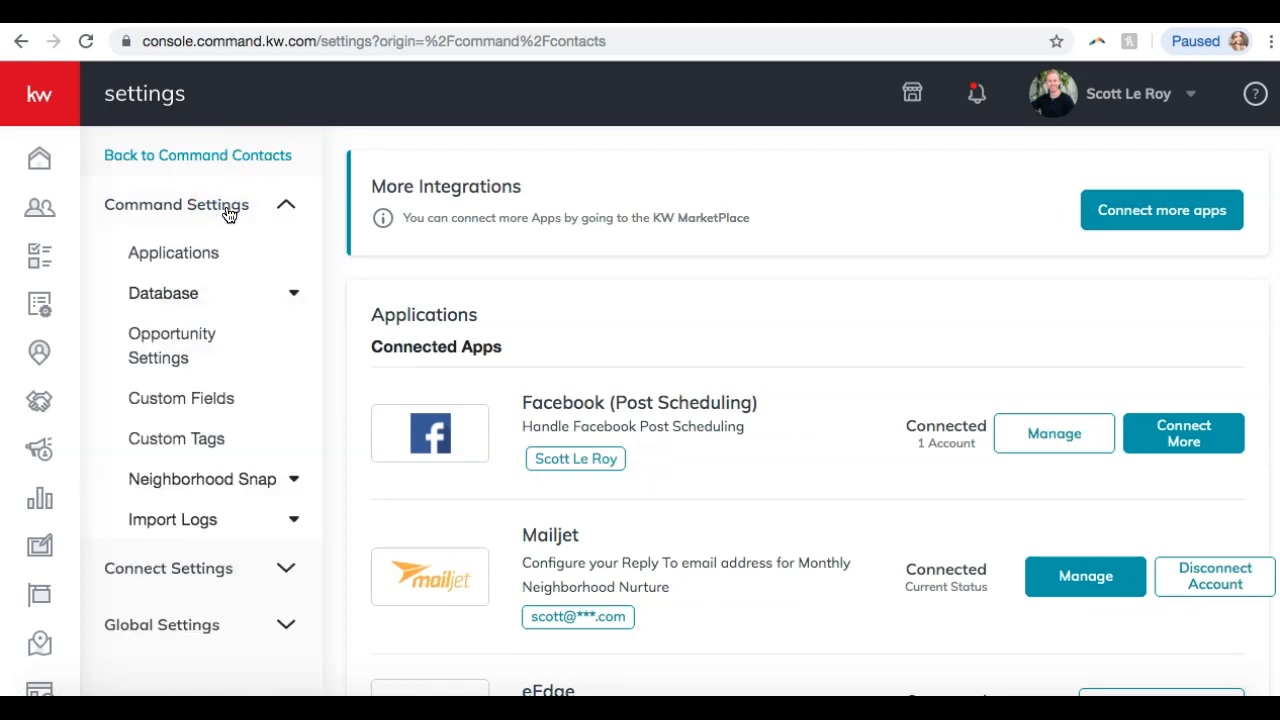
{"action": "left_click", "coordinate": [192, 294]}
{"action": "left_click", "coordinate": [192, 294]}
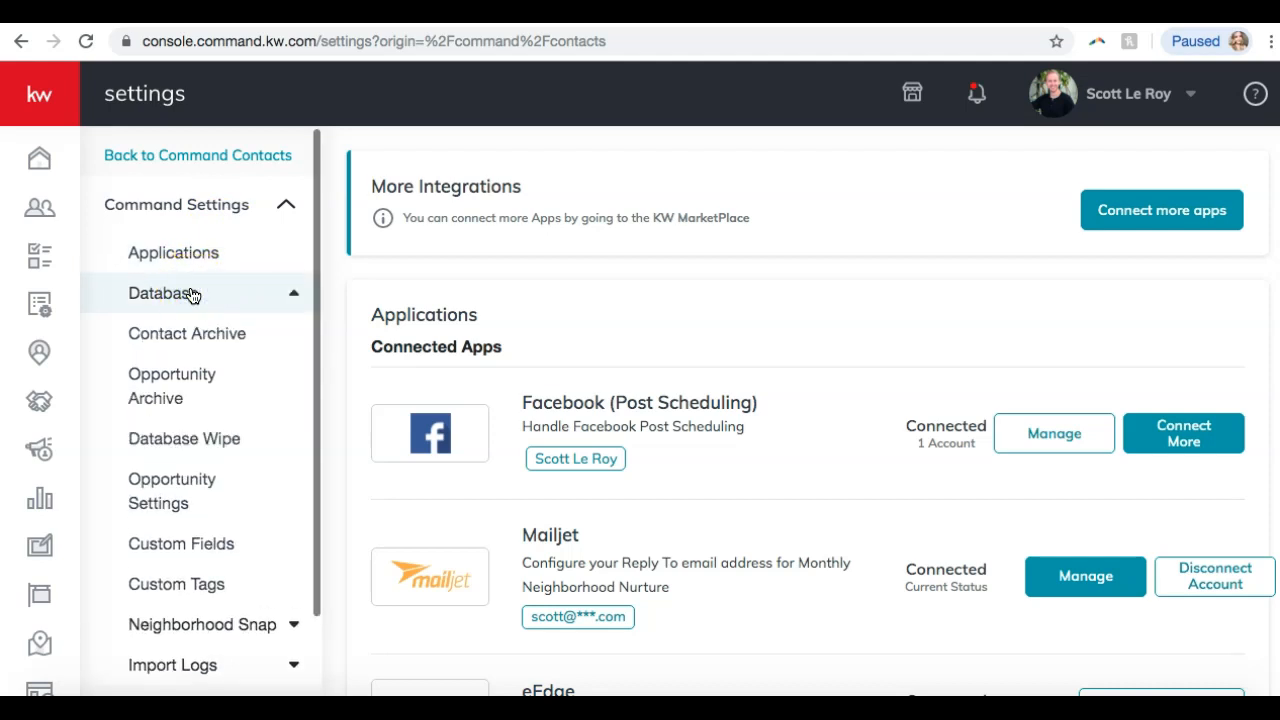
Select all five archived contacts and permanently delete them, confirming with OK.
{"action": "left_click", "coordinate": [189, 334]}
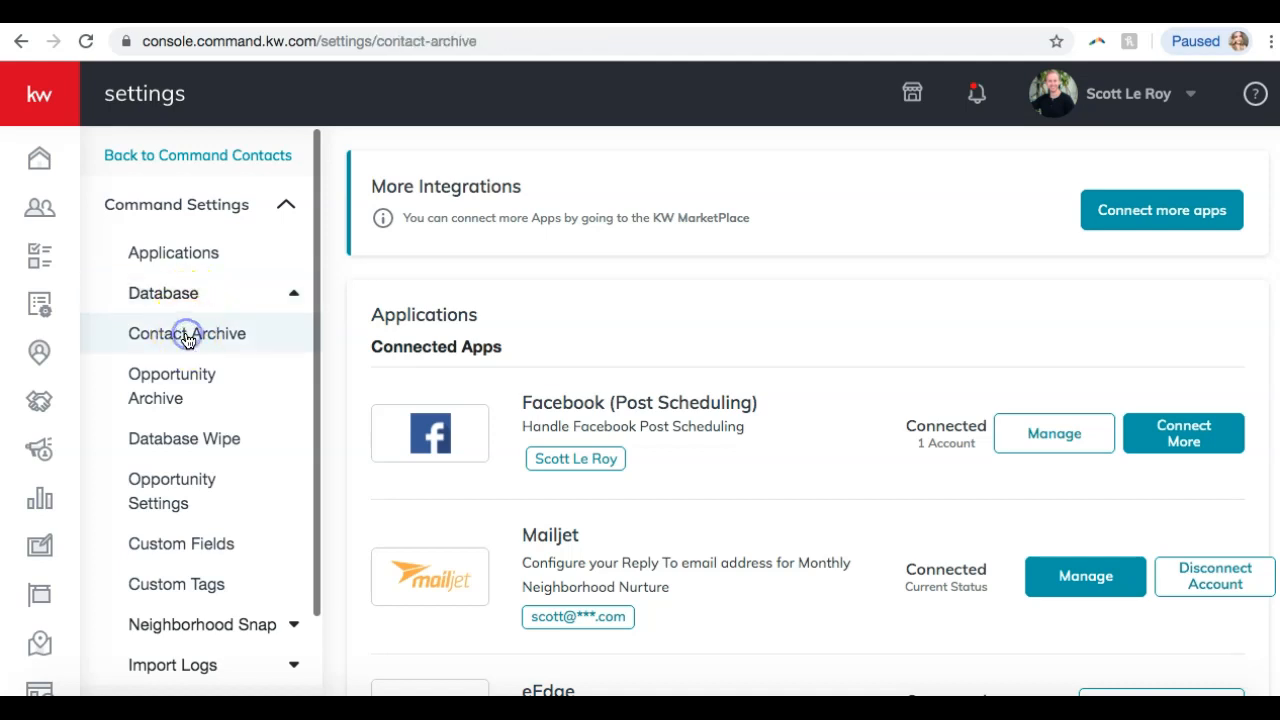
{"action": "scroll", "coordinate": [416, 412], "scroll_direction": "down", "scroll_amount": 1}
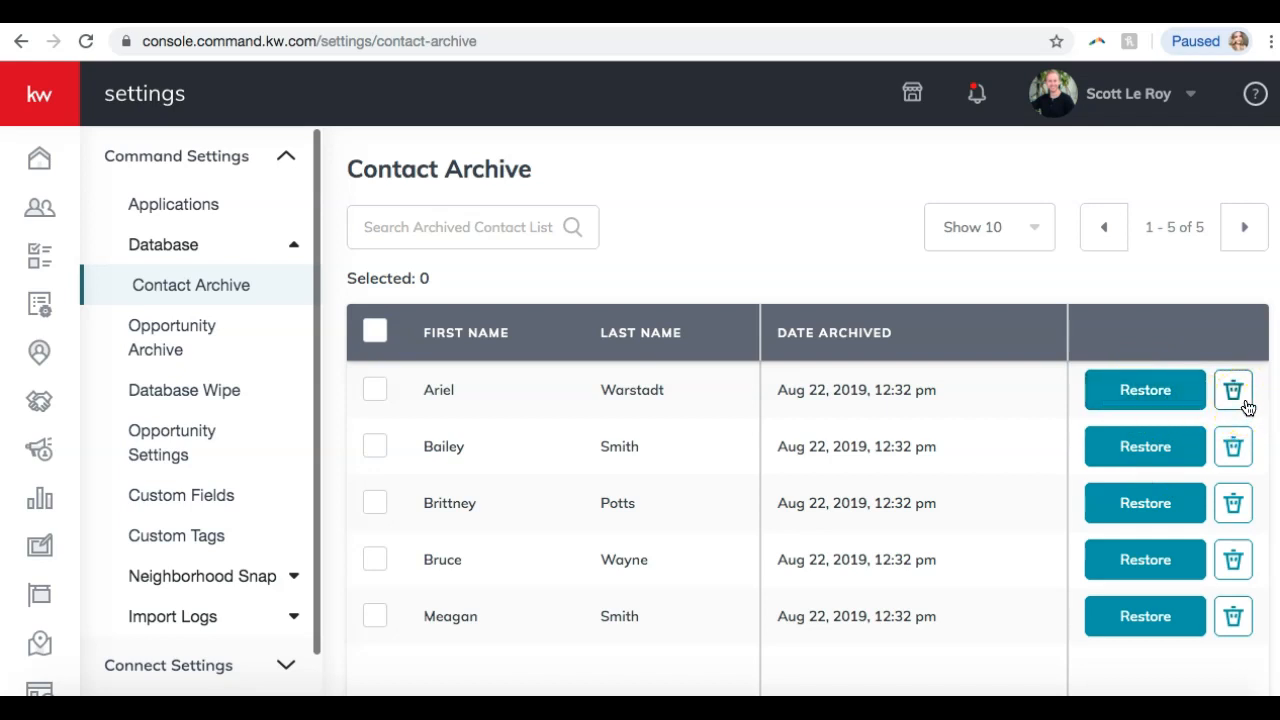
{"action": "left_click", "coordinate": [376, 330]}
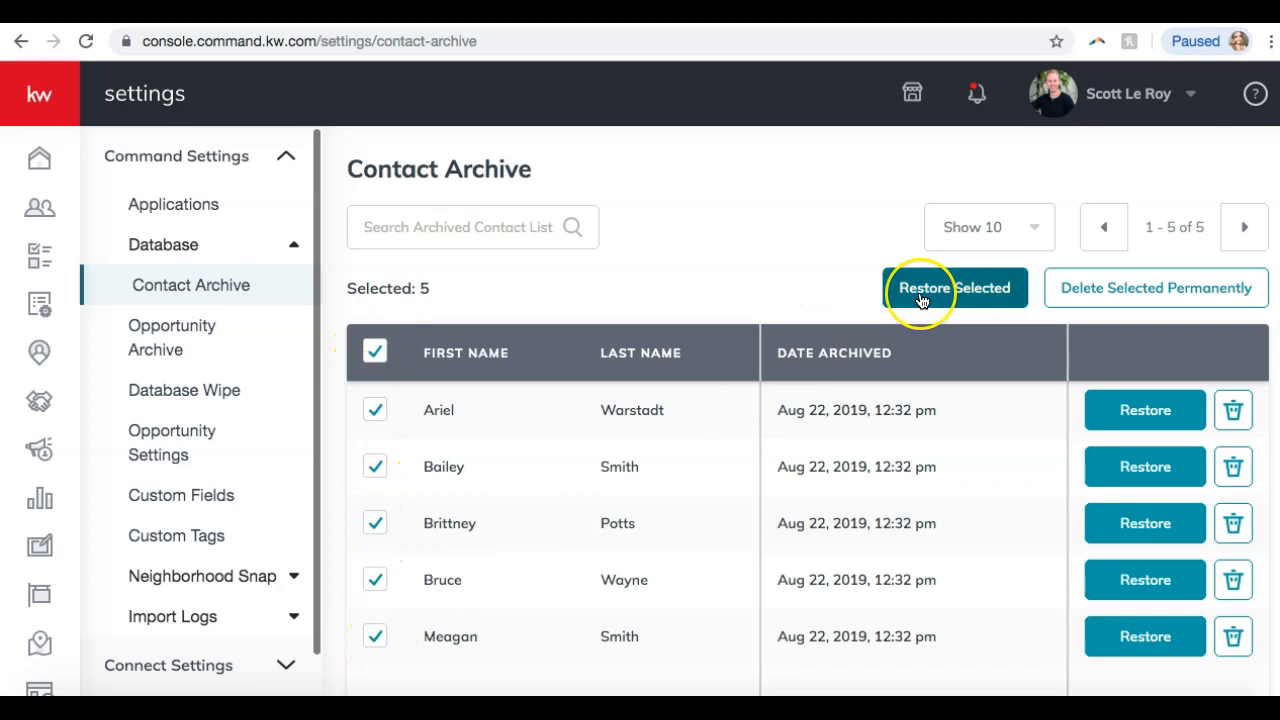
{"action": "left_click", "coordinate": [1110, 296]}
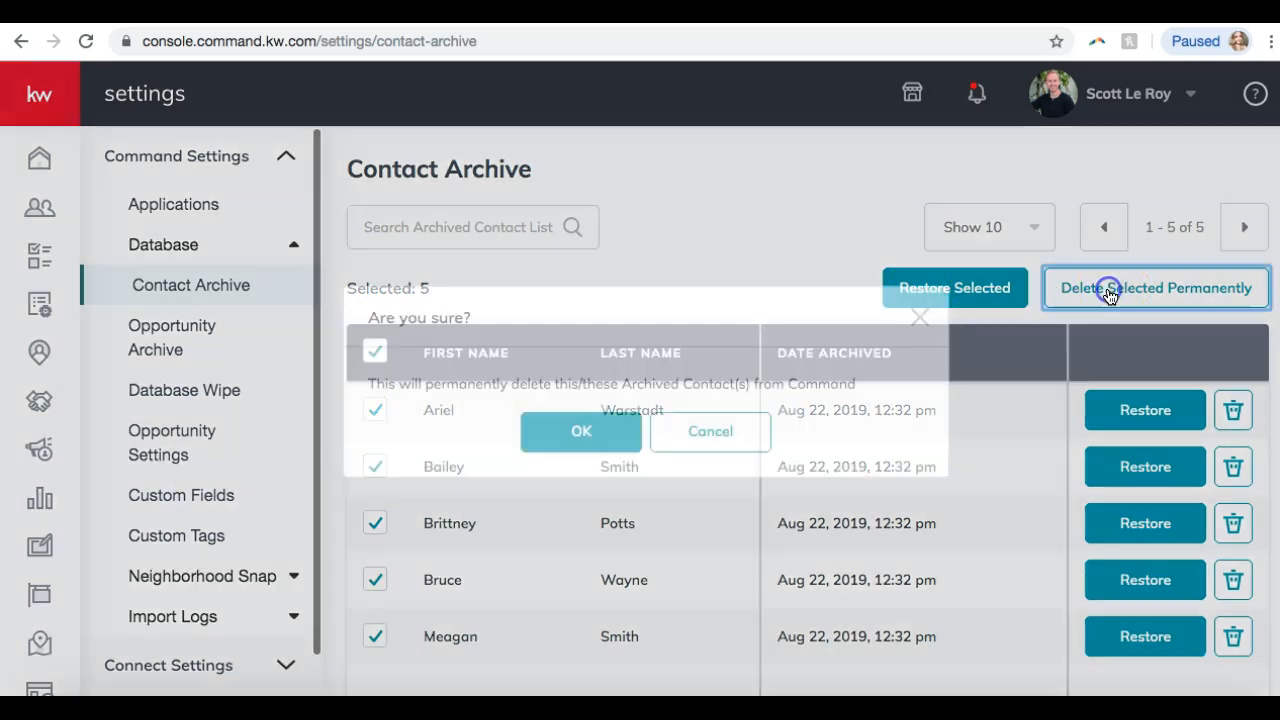
{"action": "left_click", "coordinate": [576, 432]}
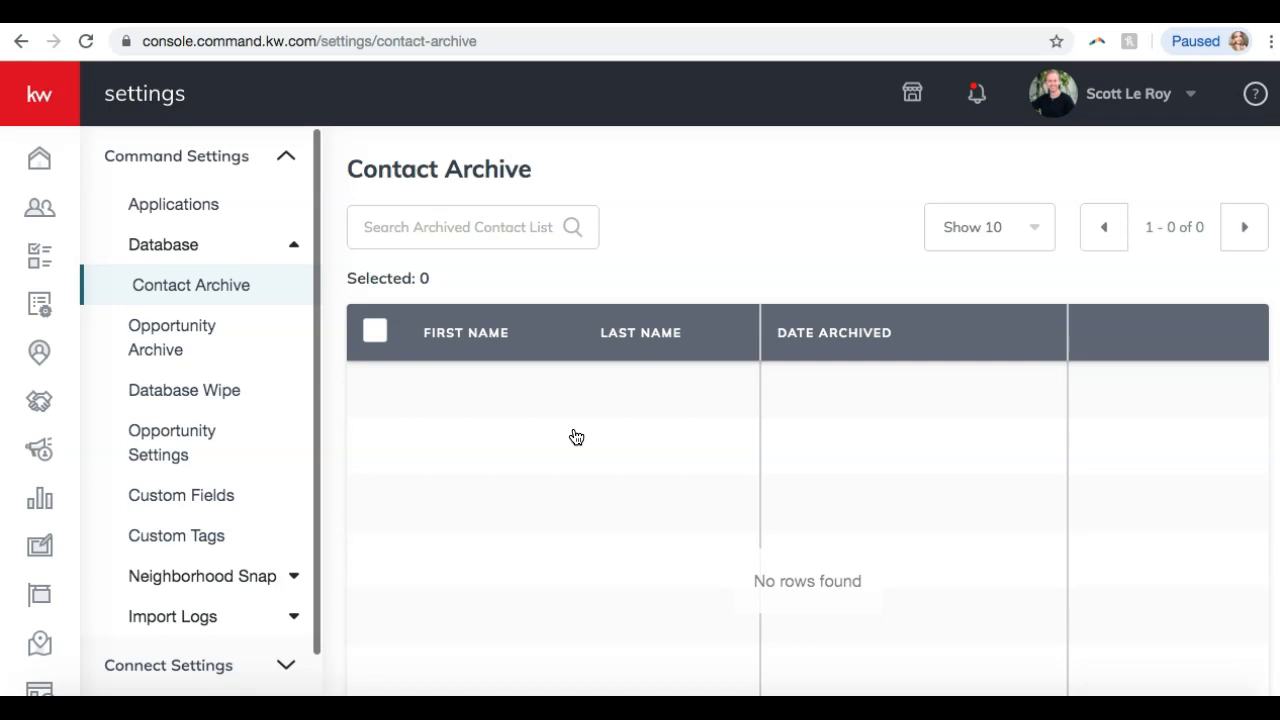
Look over the Database Wipe options, then return to the Contacts list.
{"action": "left_click", "coordinate": [212, 400]}
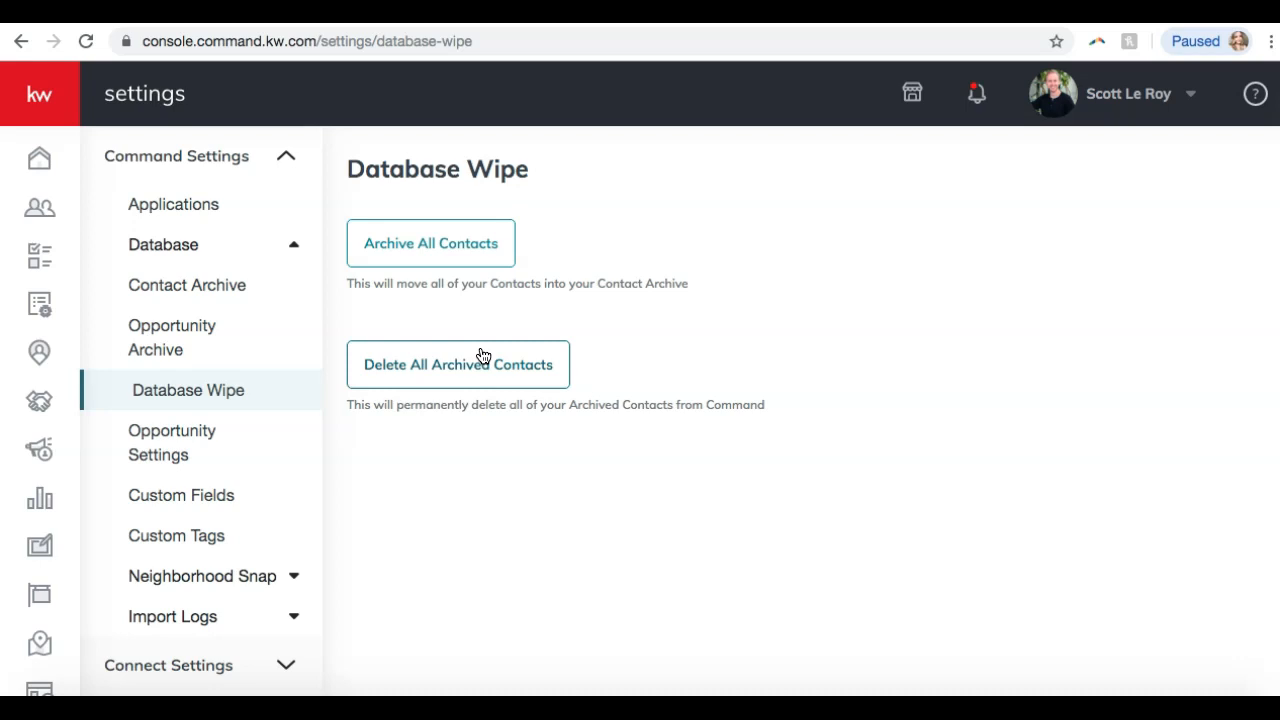
{"action": "left_click", "coordinate": [40, 212]}
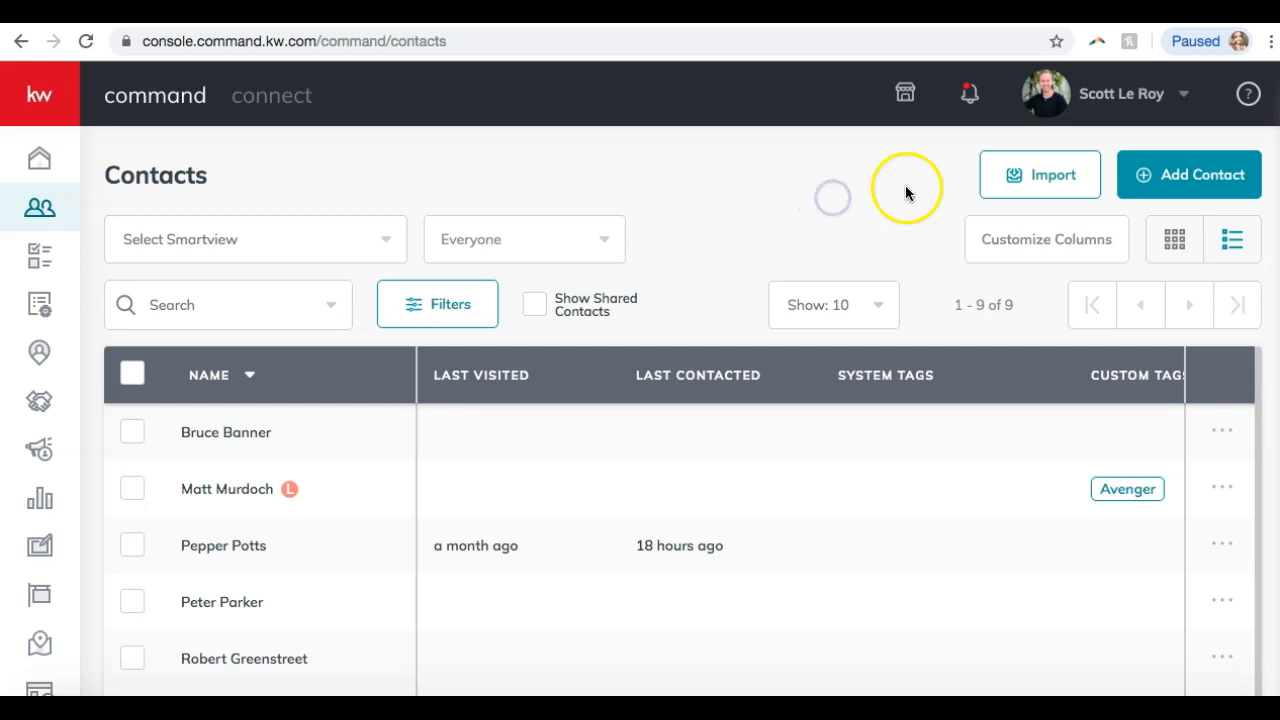
From Import Contacts, download the kwc_contacts_import_template CSV to Downloads and open it.
{"action": "left_click", "coordinate": [1026, 186]}
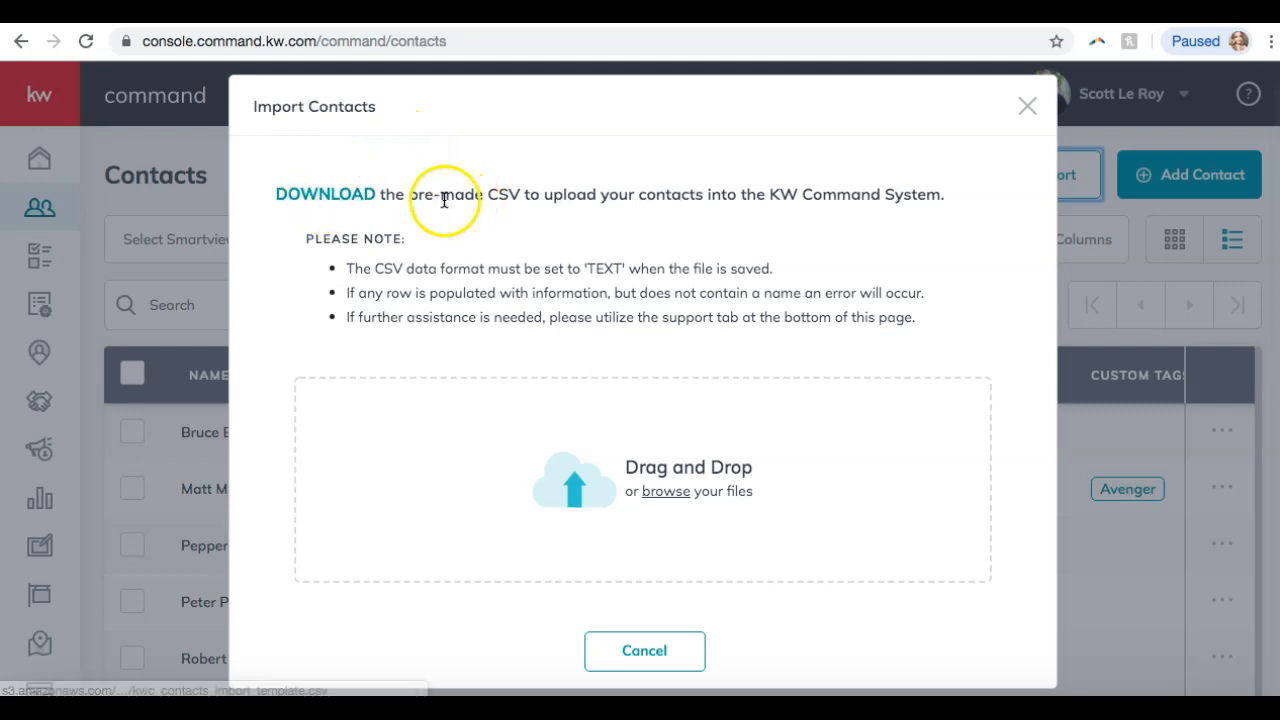
{"action": "left_click", "coordinate": [306, 197]}
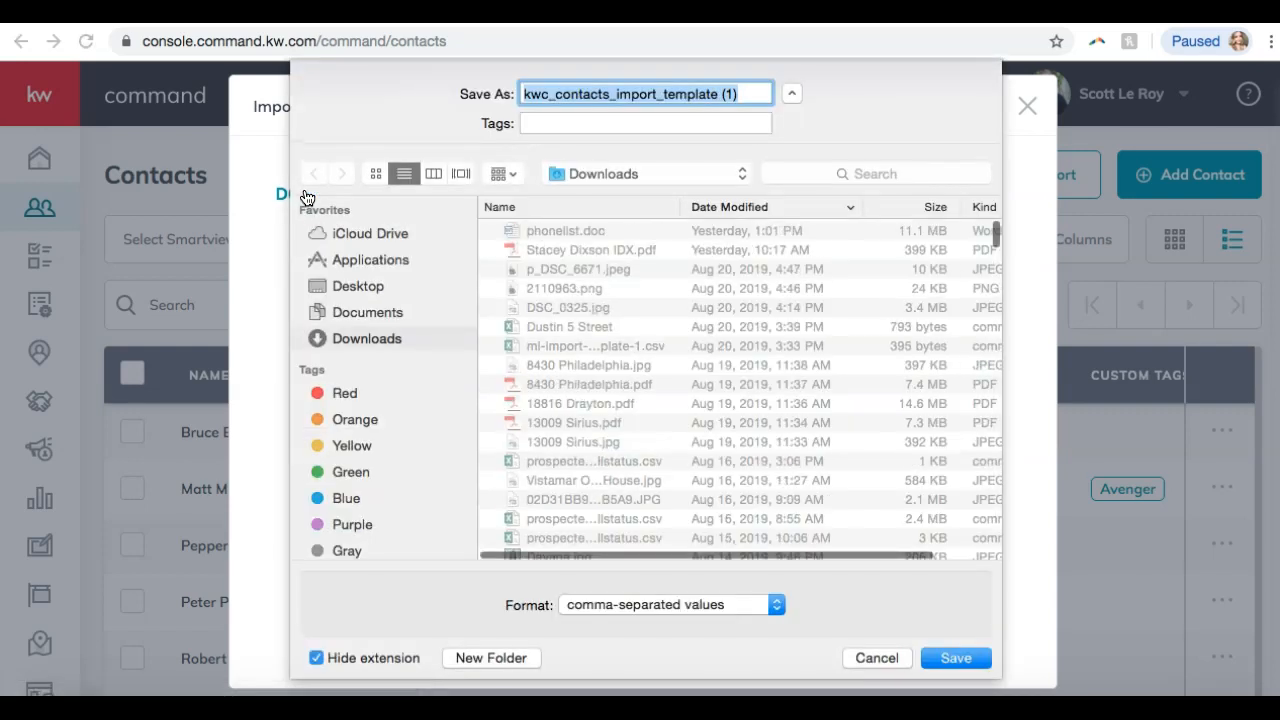
{"action": "left_click", "coordinate": [955, 658]}
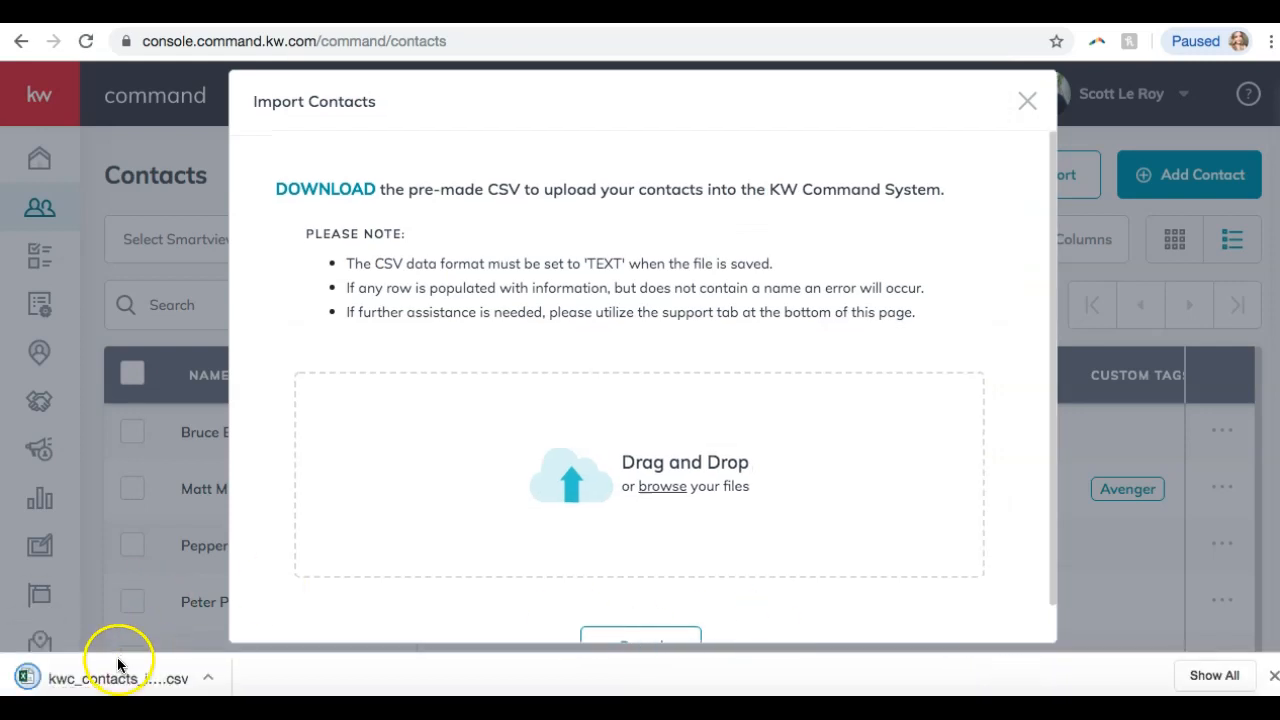
{"action": "left_click", "coordinate": [118, 665]}
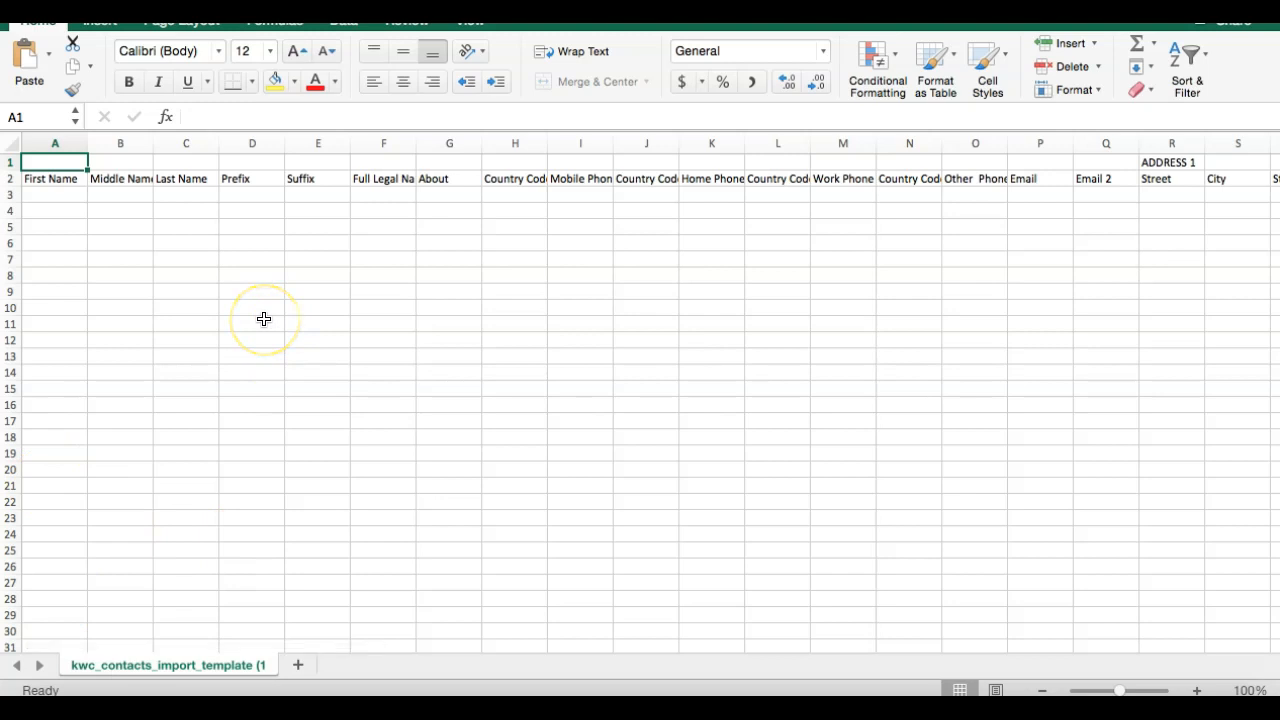
Scroll across the import template's columns to review its headers.
{"action": "scroll", "coordinate": [148, 258], "scroll_direction": "right", "scroll_amount": 20}
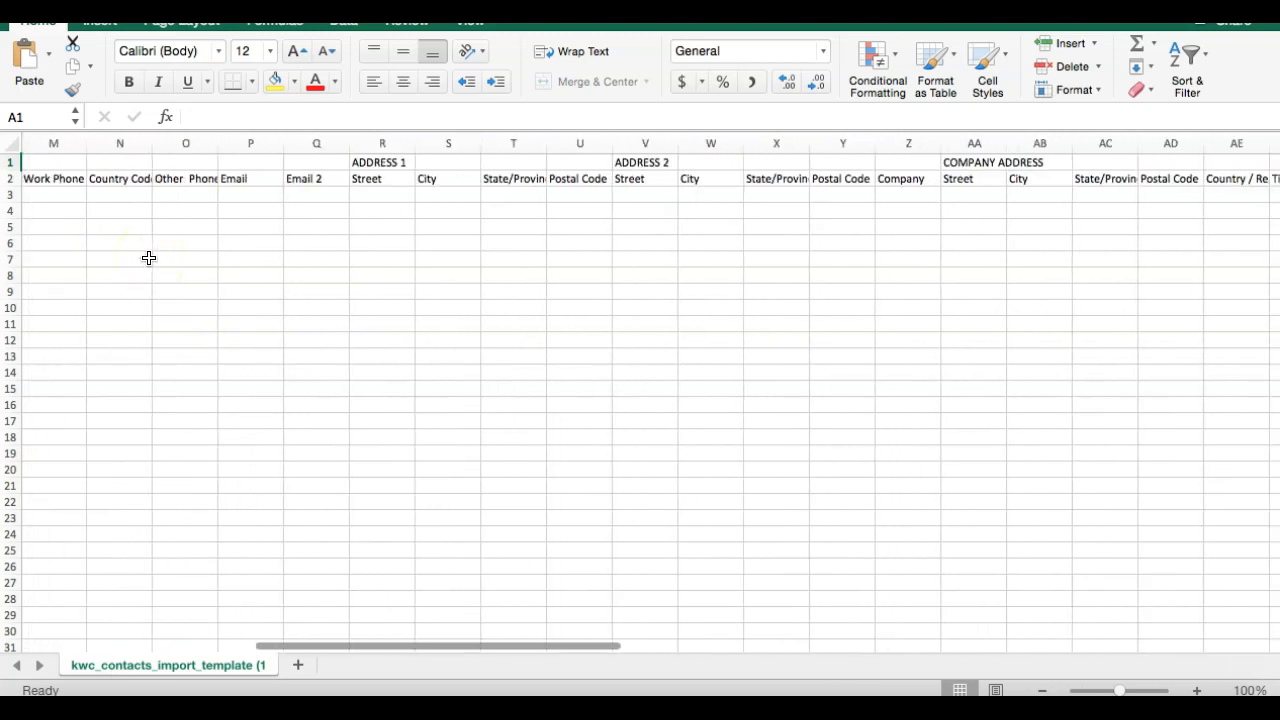
{"action": "scroll", "coordinate": [148, 258], "scroll_direction": "right", "scroll_amount": 15}
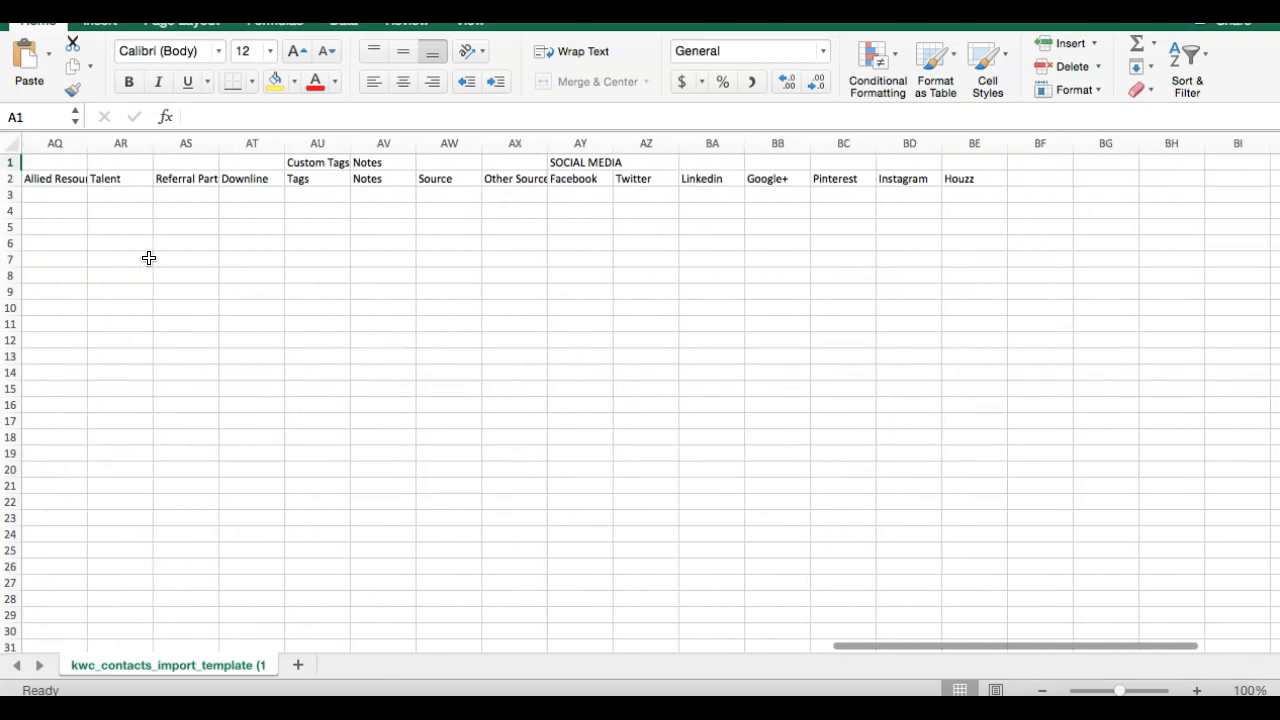
{"action": "scroll", "coordinate": [148, 258], "scroll_direction": "left", "scroll_amount": 20}
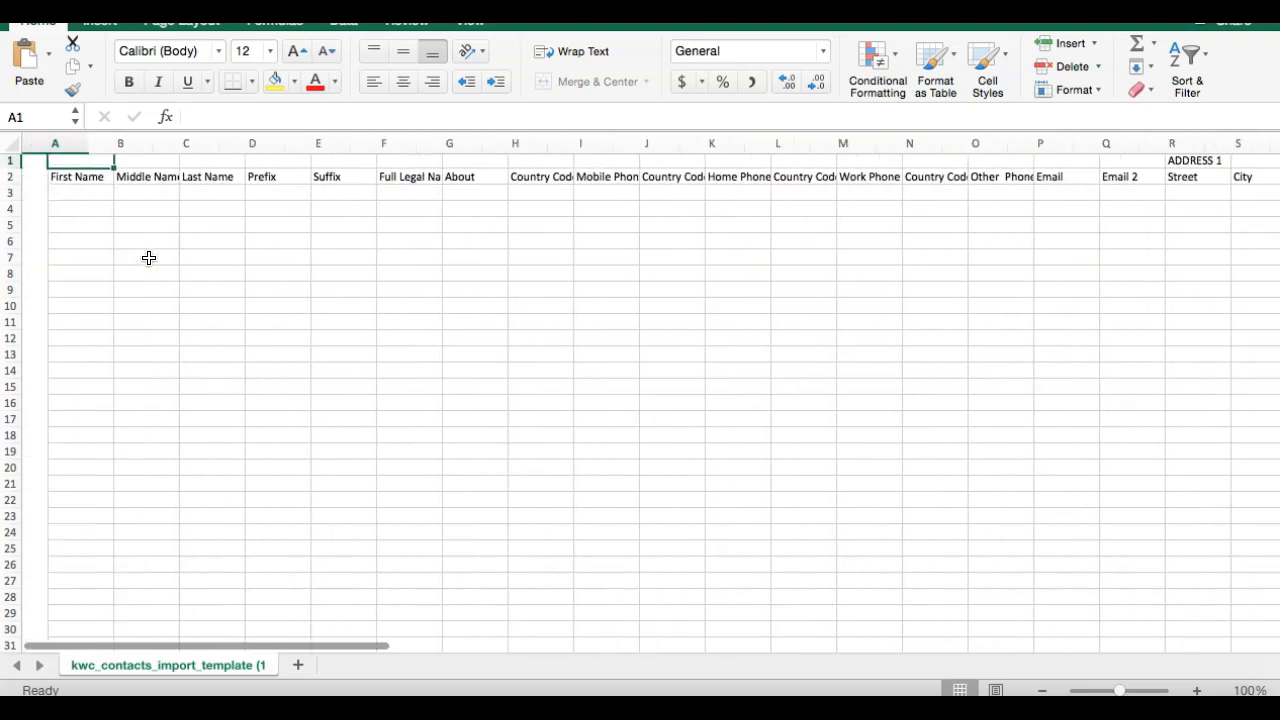
{"action": "scroll", "coordinate": [663, 242], "scroll_direction": "right", "scroll_amount": 15}
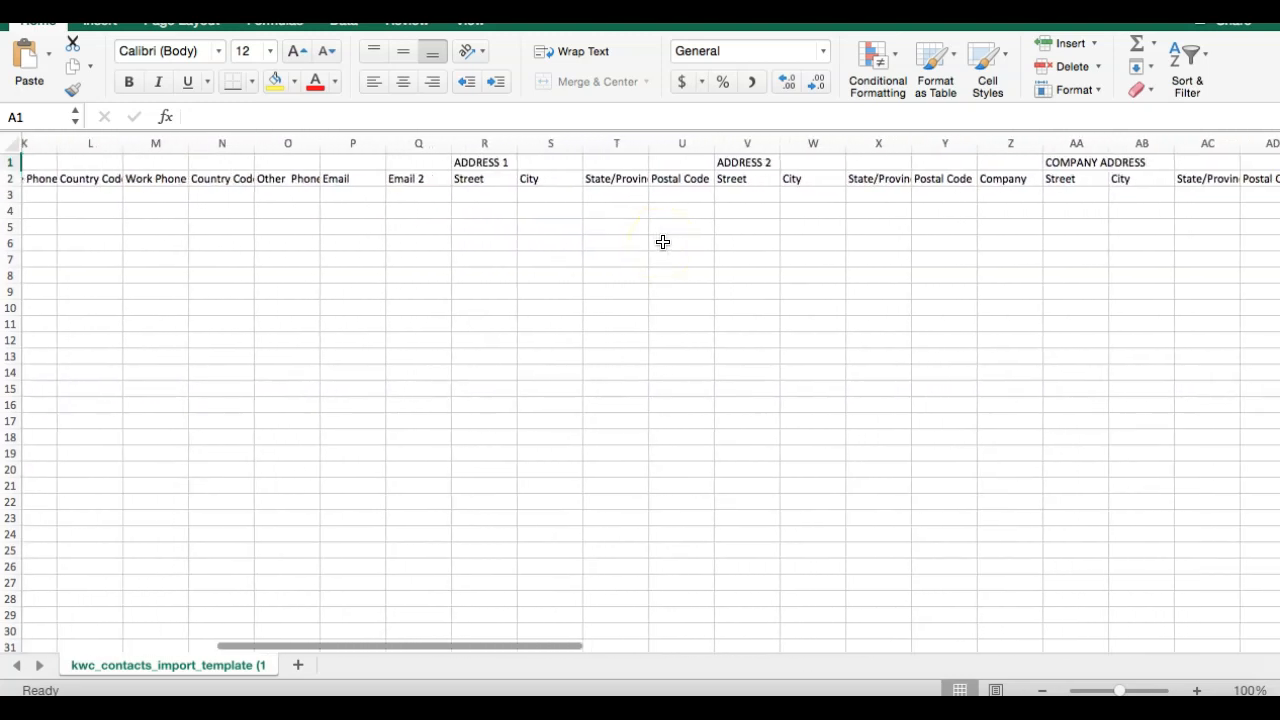
{"action": "scroll", "coordinate": [691, 232], "scroll_direction": "right", "scroll_amount": 18}
{"action": "scroll", "coordinate": [691, 232], "scroll_direction": "left", "scroll_amount": 4}
{"action": "scroll", "coordinate": [691, 233], "scroll_direction": "left", "scroll_amount": 20}
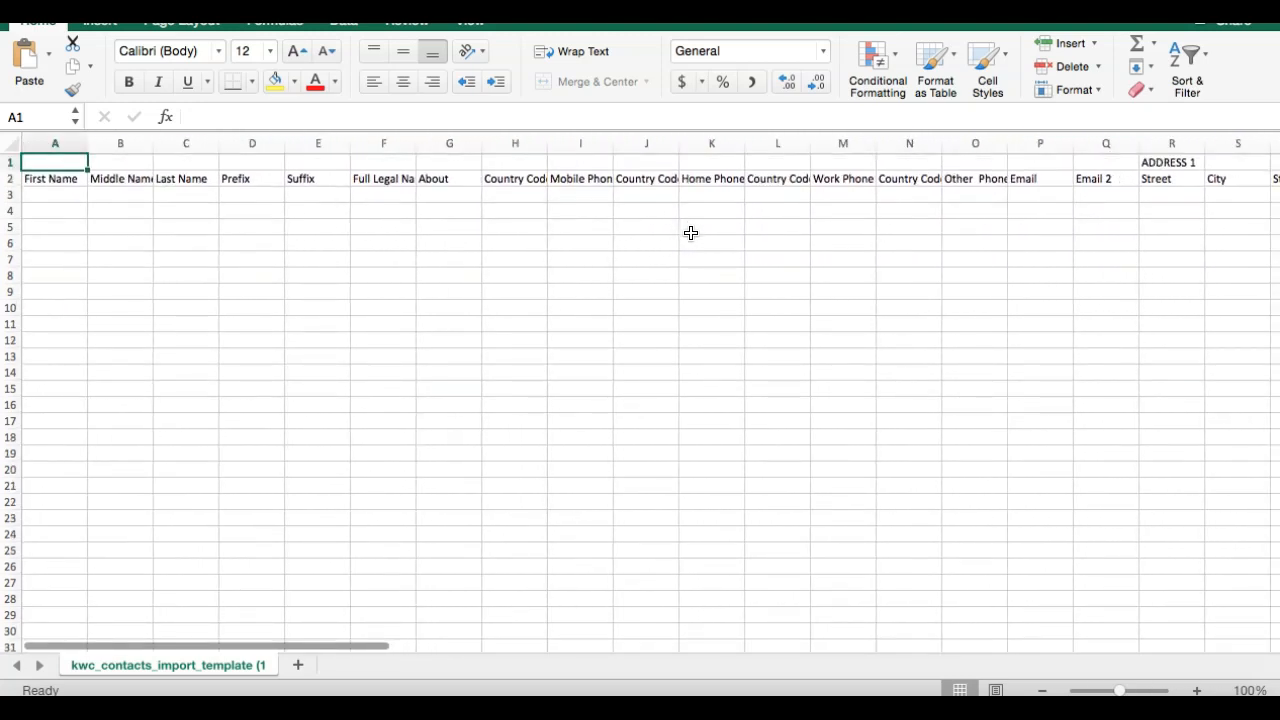
{"action": "scroll", "coordinate": [691, 233], "scroll_direction": "right", "scroll_amount": 3}
{"action": "scroll", "coordinate": [691, 233], "scroll_direction": "left", "scroll_amount": 4}
{"action": "left_click", "coordinate": [128, 180]}
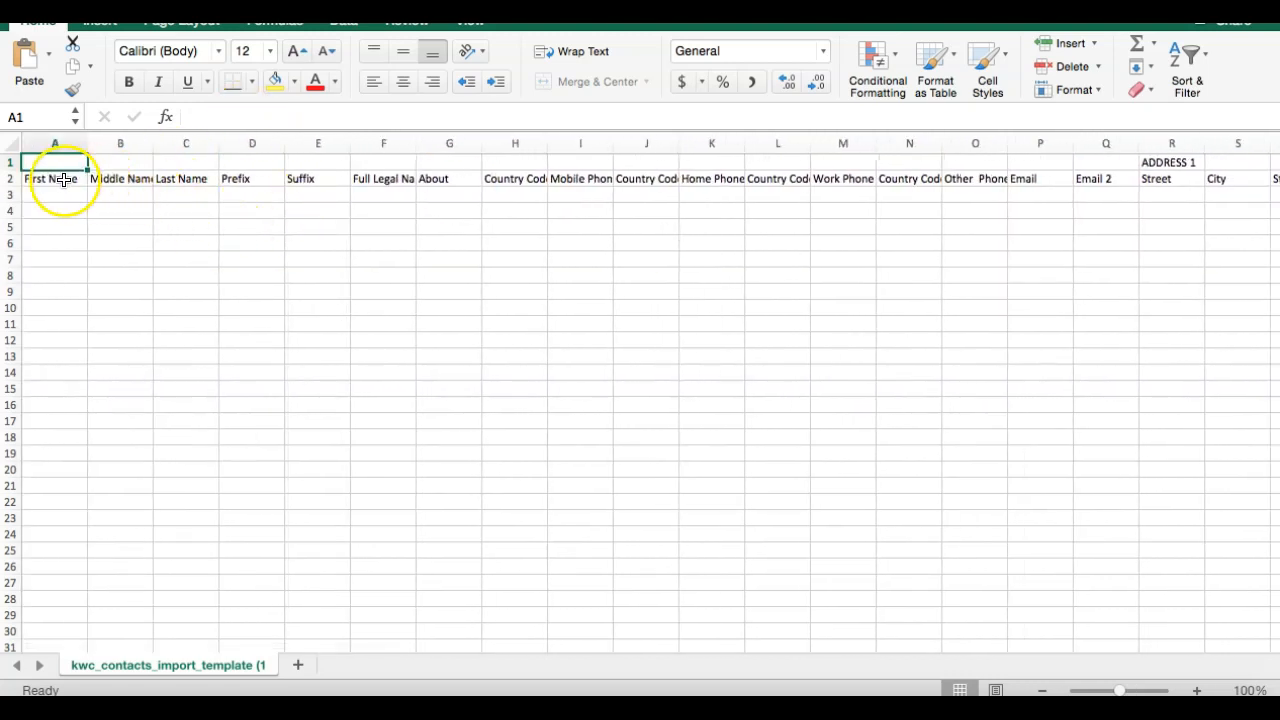
{"action": "scroll", "coordinate": [366, 166], "scroll_direction": "right", "scroll_amount": 10}
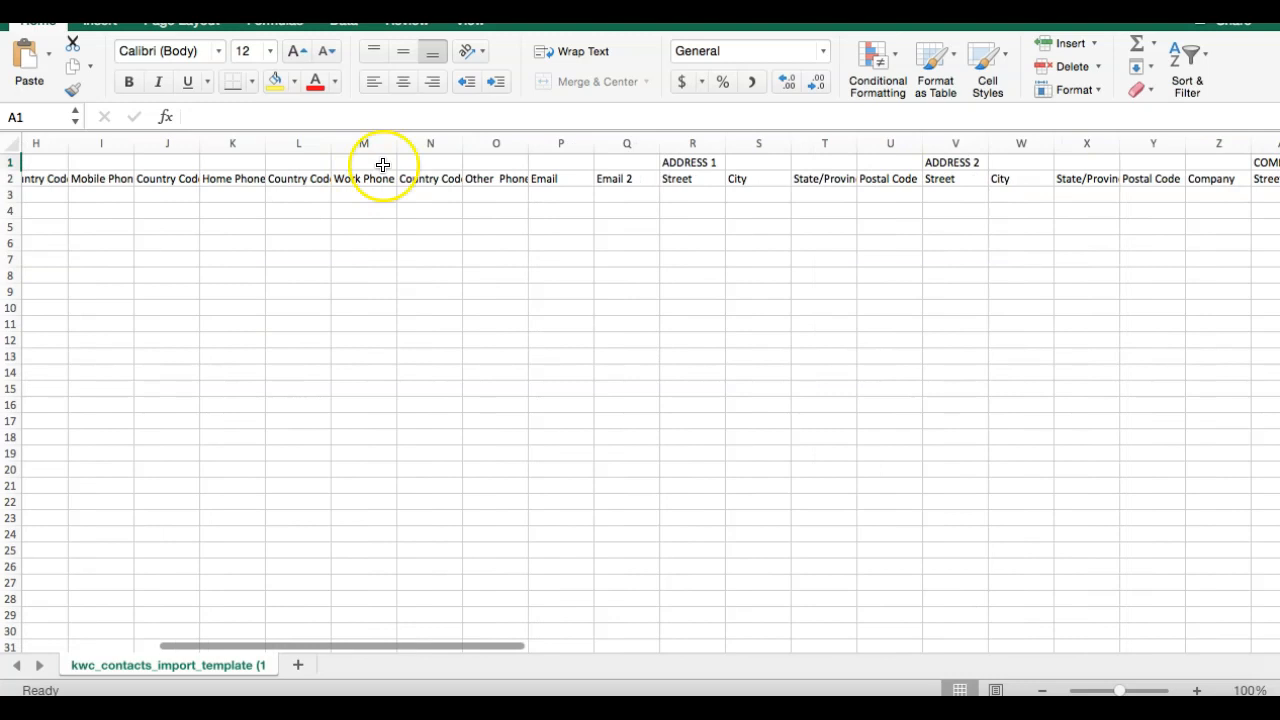
{"action": "scroll", "coordinate": [717, 170], "scroll_direction": "right", "scroll_amount": 9}
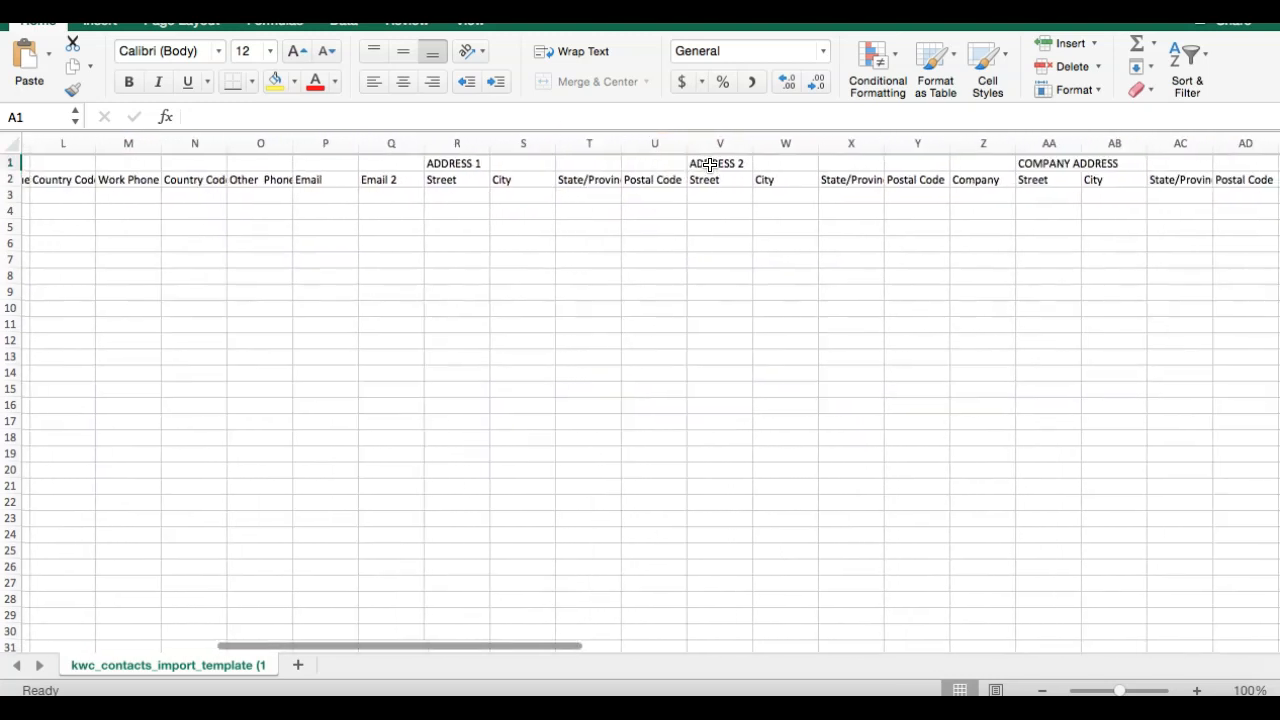
{"action": "scroll", "coordinate": [709, 165], "scroll_direction": "right", "scroll_amount": 8}
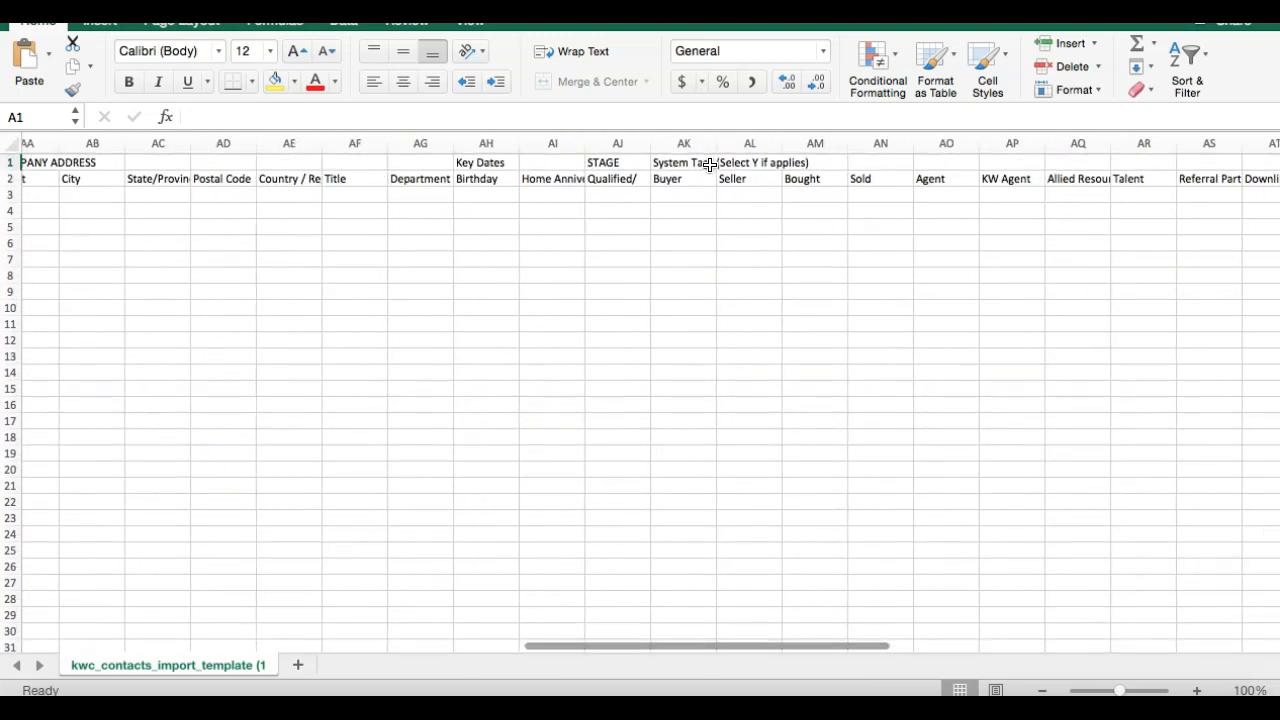
{"action": "scroll", "coordinate": [697, 165], "scroll_direction": "left", "scroll_amount": 20}
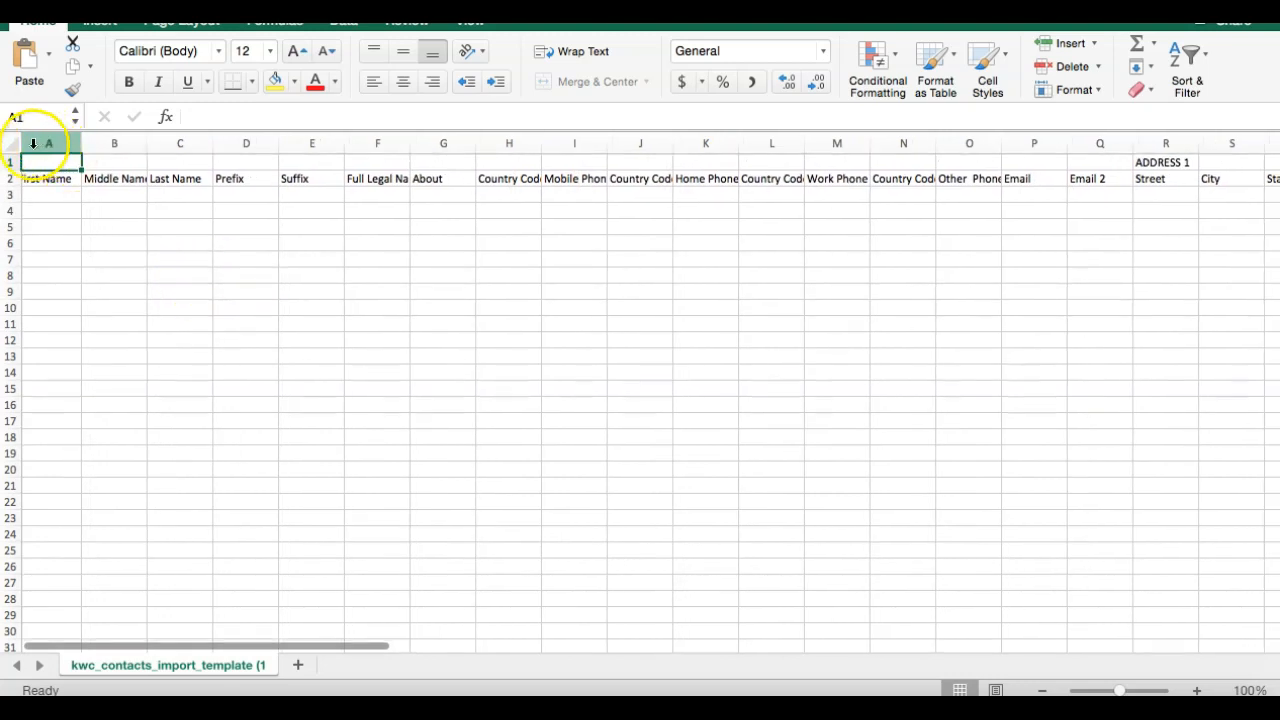
Delete the empty first row so the column headers start in row 1.
{"action": "left_click", "coordinate": [8, 162]}
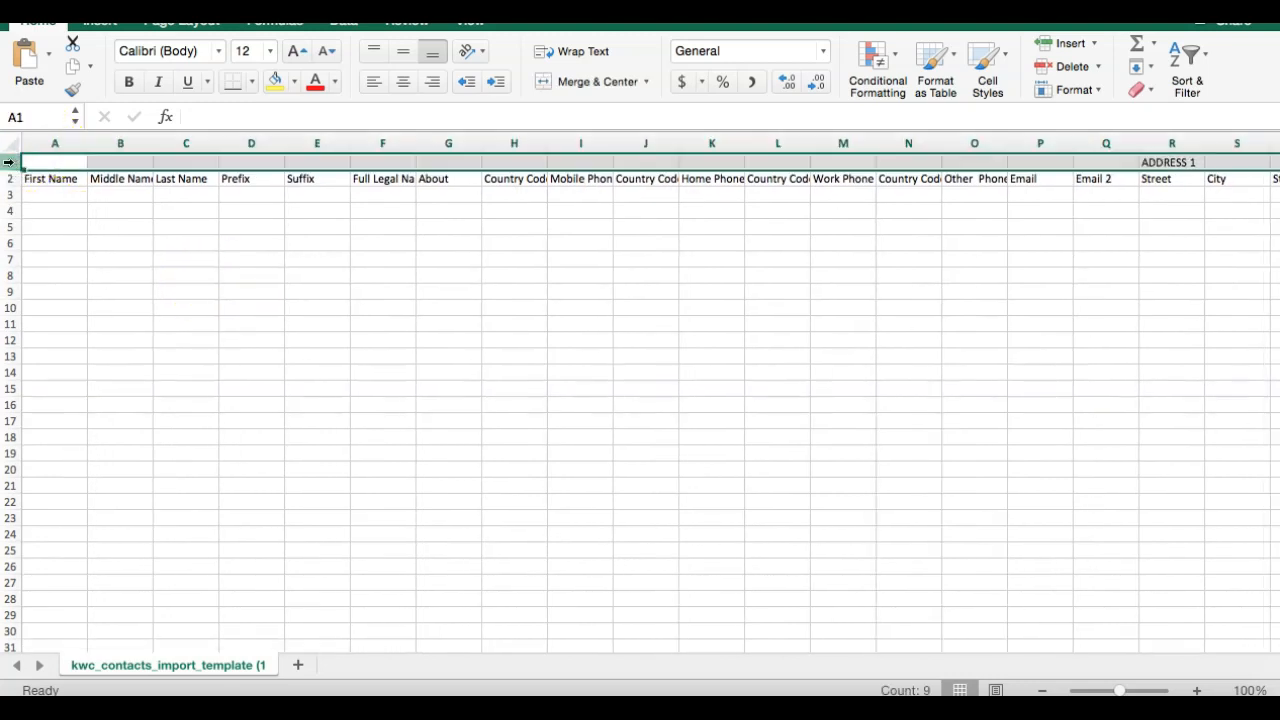
{"action": "right_click", "coordinate": [9, 165]}
{"action": "left_click", "coordinate": [43, 276]}
{"action": "left_click", "coordinate": [96, 242]}
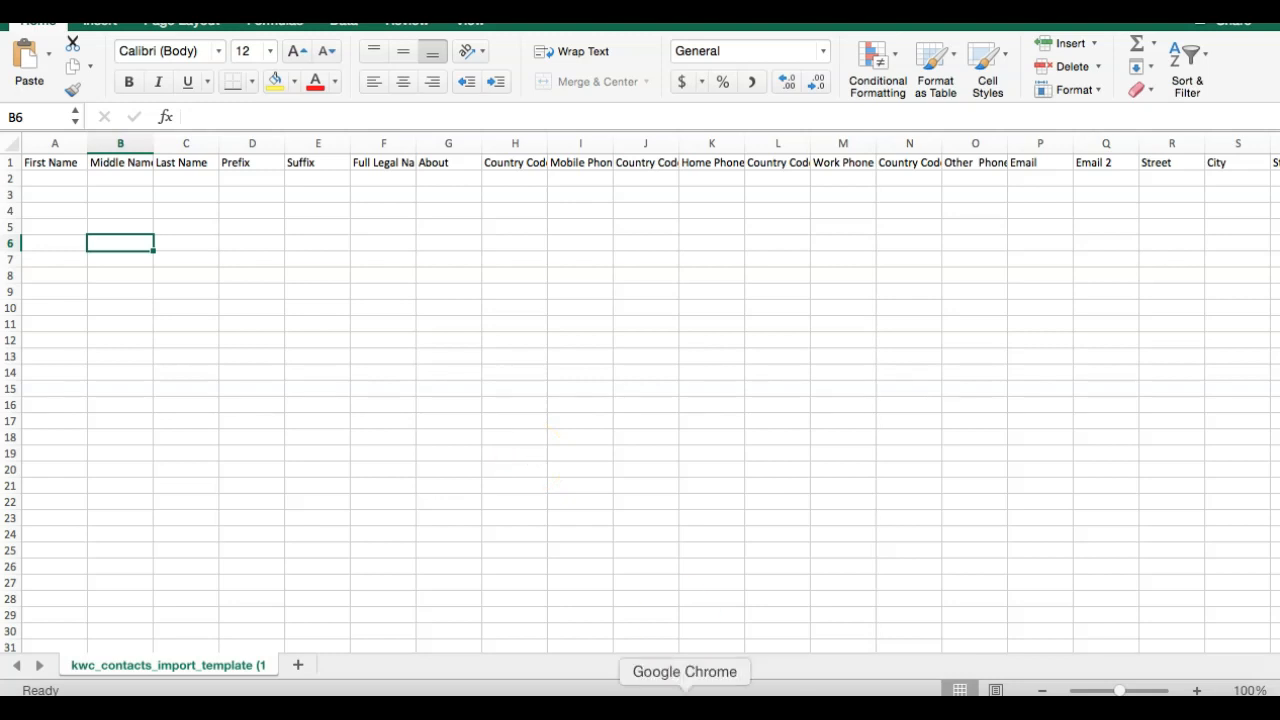
Back in Chrome, open View Contacts from the MyKW eEdge Control Panel.
{"action": "left_click", "coordinate": [685, 708]}
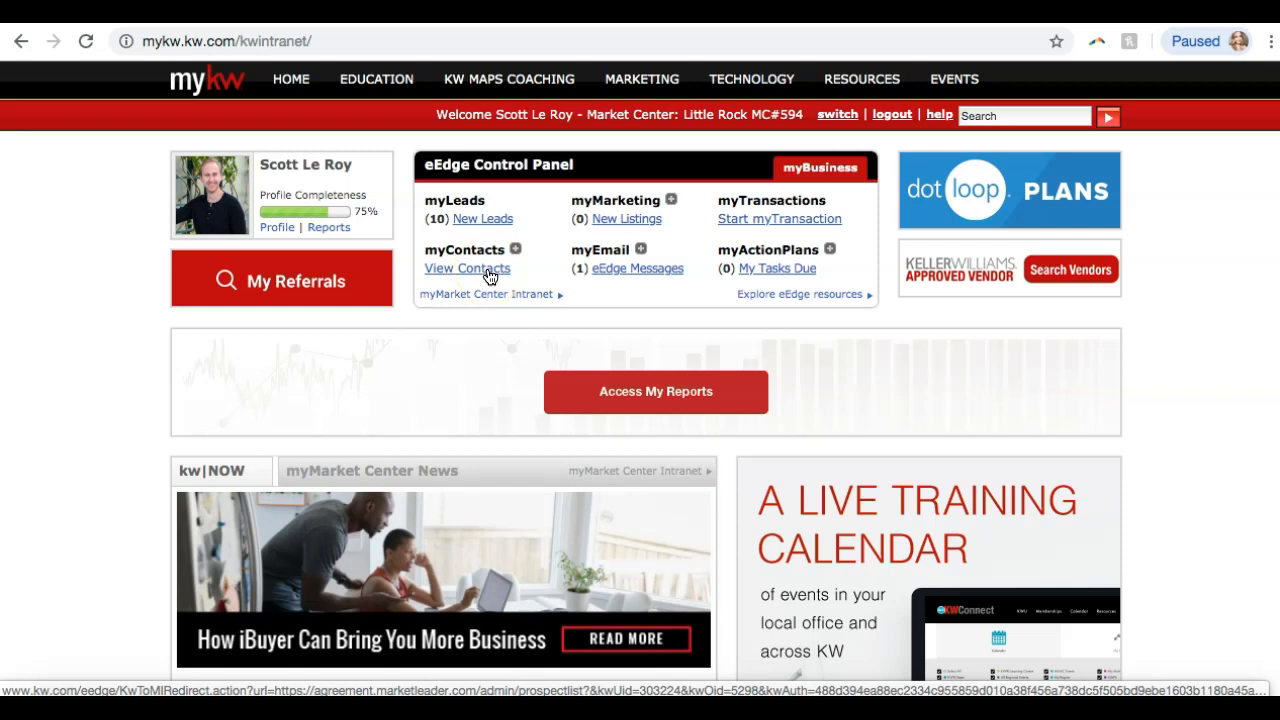
{"action": "left_click", "coordinate": [490, 276]}
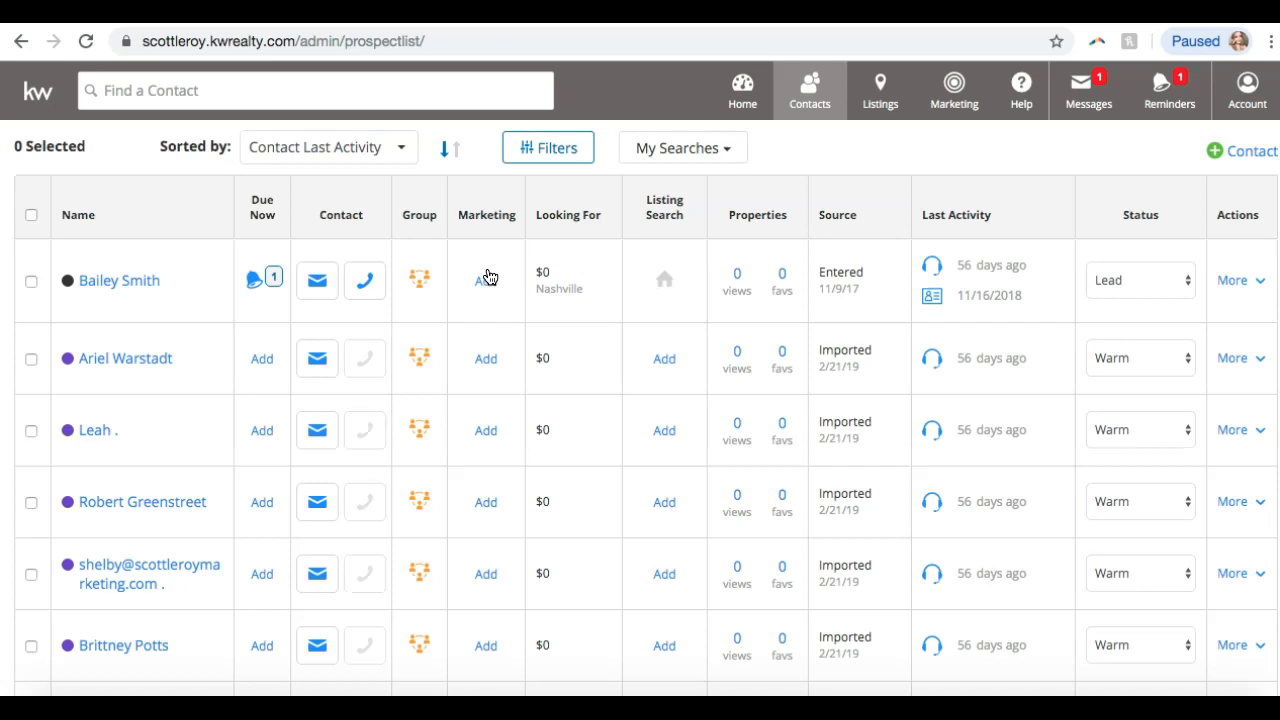
{"action": "scroll", "coordinate": [488, 277], "scroll_direction": "down", "scroll_amount": 7}
{"action": "scroll", "coordinate": [488, 277], "scroll_direction": "down", "scroll_amount": 2}
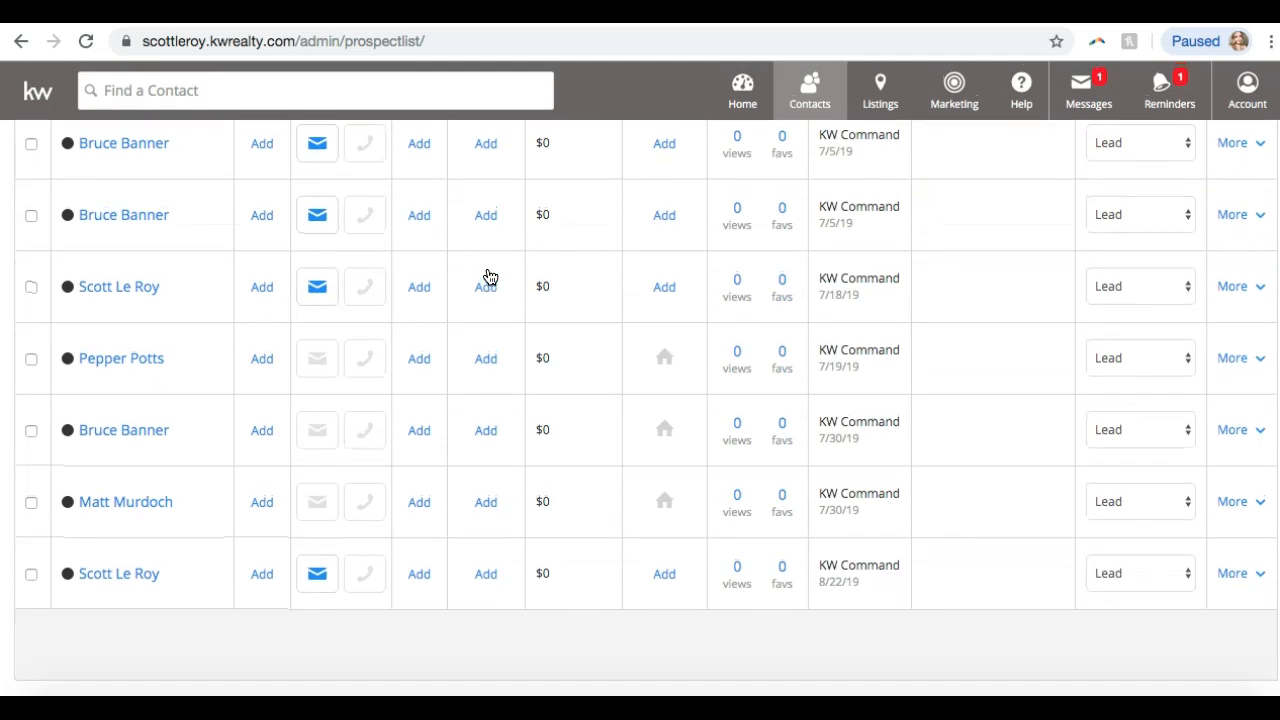
{"action": "scroll", "coordinate": [488, 277], "scroll_direction": "up", "scroll_amount": 8}
{"action": "scroll", "coordinate": [488, 277], "scroll_direction": "down", "scroll_amount": 4}
{"action": "scroll", "coordinate": [488, 277], "scroll_direction": "down", "scroll_amount": 4}
{"action": "scroll", "coordinate": [488, 277], "scroll_direction": "up", "scroll_amount": 10}
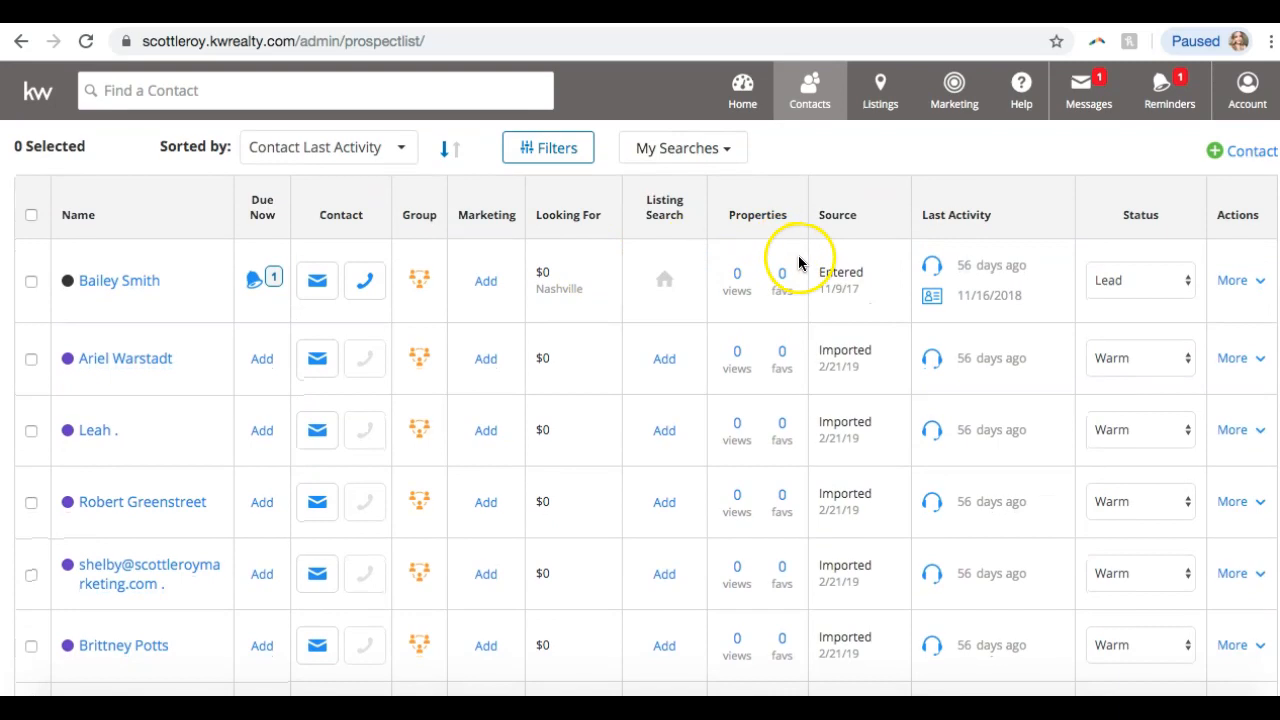
{"action": "scroll", "coordinate": [1006, 224], "scroll_direction": "down", "scroll_amount": 10}
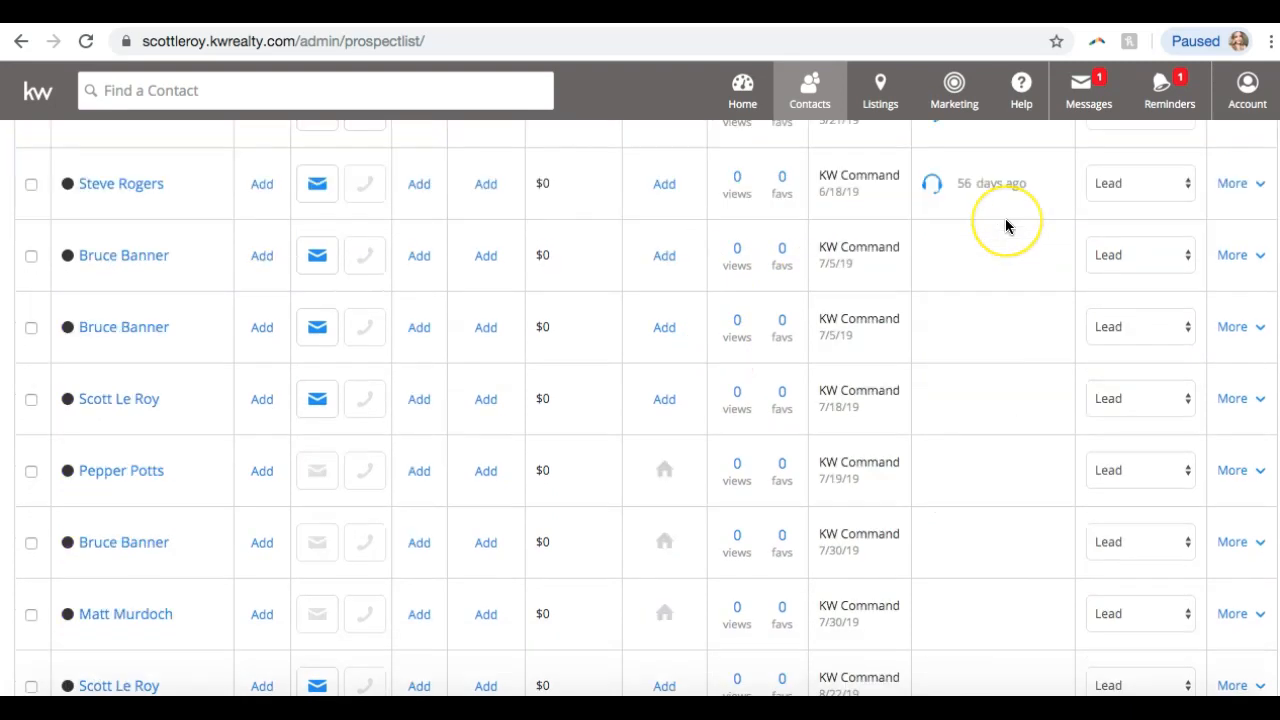
{"action": "scroll", "coordinate": [1005, 226], "scroll_direction": "up", "scroll_amount": 8}
{"action": "scroll", "coordinate": [1005, 226], "scroll_direction": "down", "scroll_amount": 8}
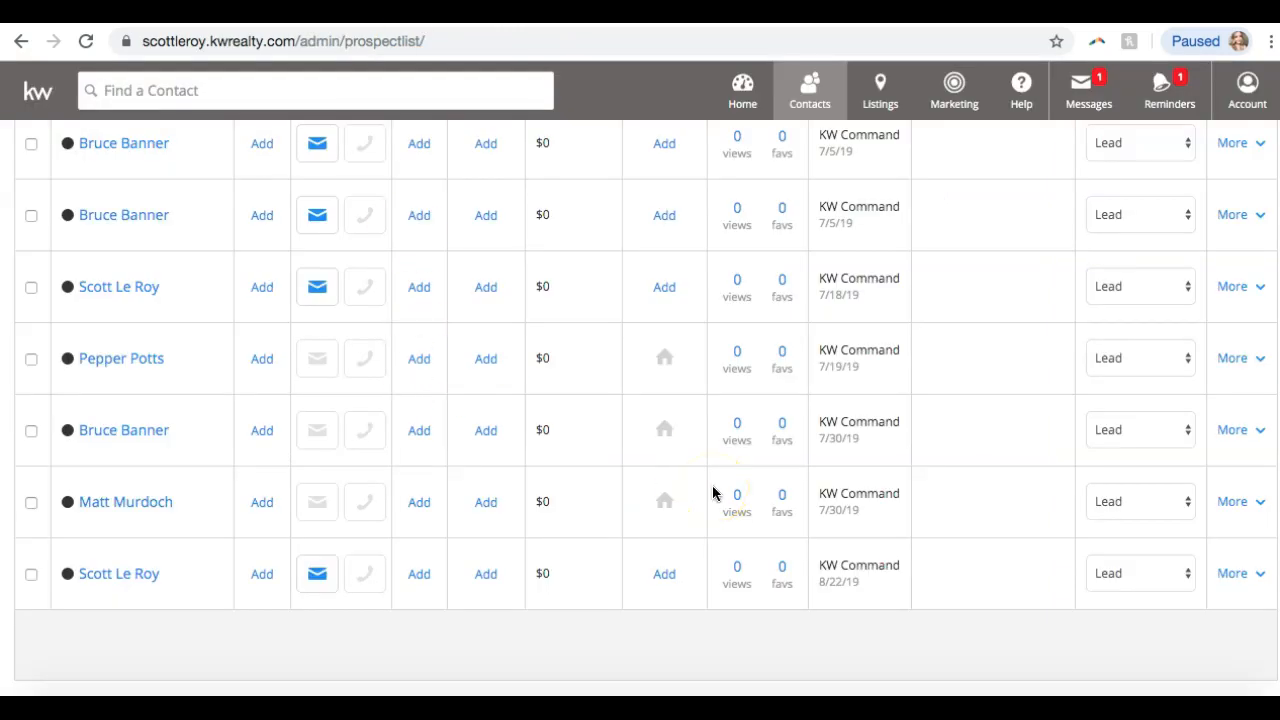
{"action": "scroll", "coordinate": [663, 634], "scroll_direction": "up", "scroll_amount": 5}
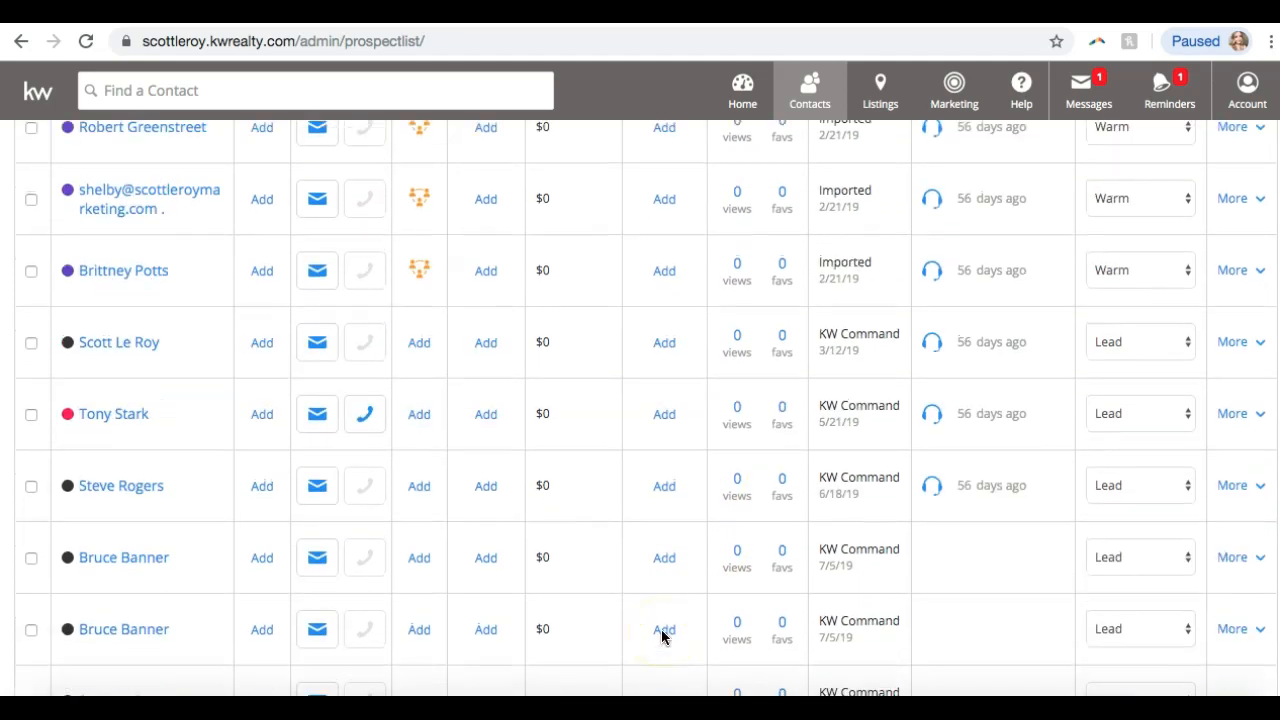
{"action": "scroll", "coordinate": [662, 637], "scroll_direction": "up", "scroll_amount": 3}
{"action": "scroll", "coordinate": [662, 637], "scroll_direction": "down", "scroll_amount": 7}
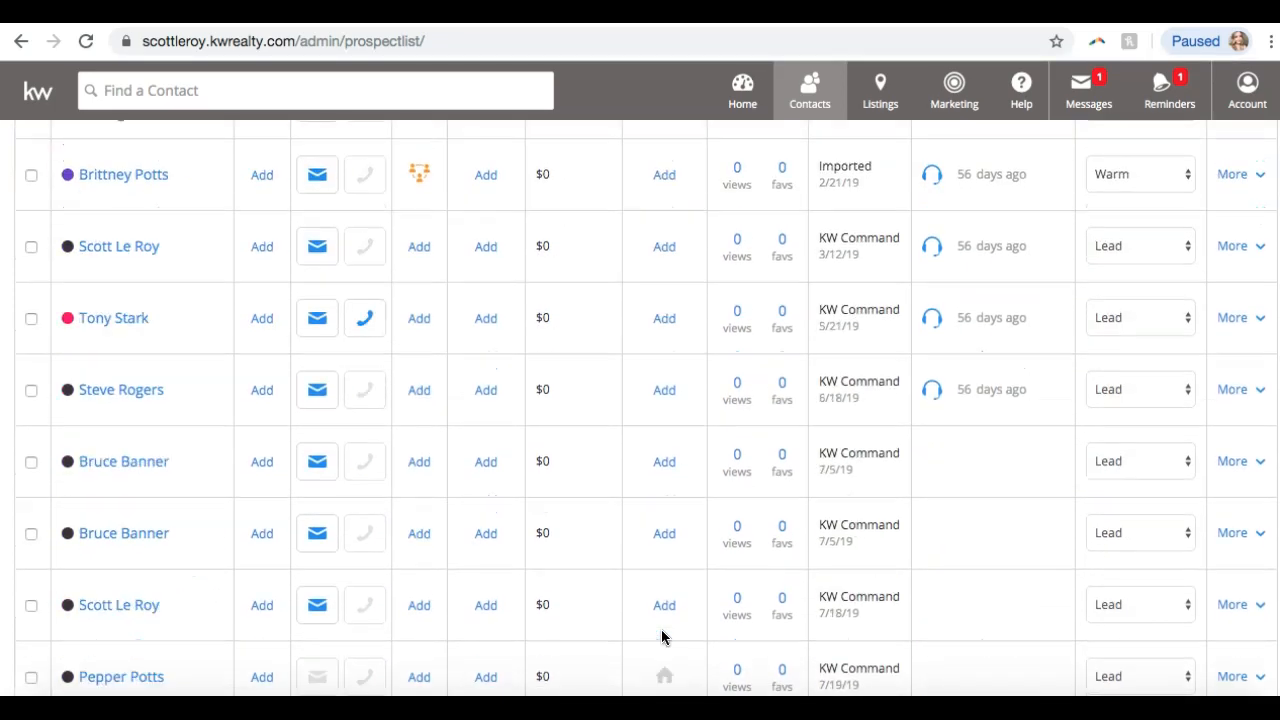
{"action": "scroll", "coordinate": [662, 637], "scroll_direction": "down", "scroll_amount": 2}
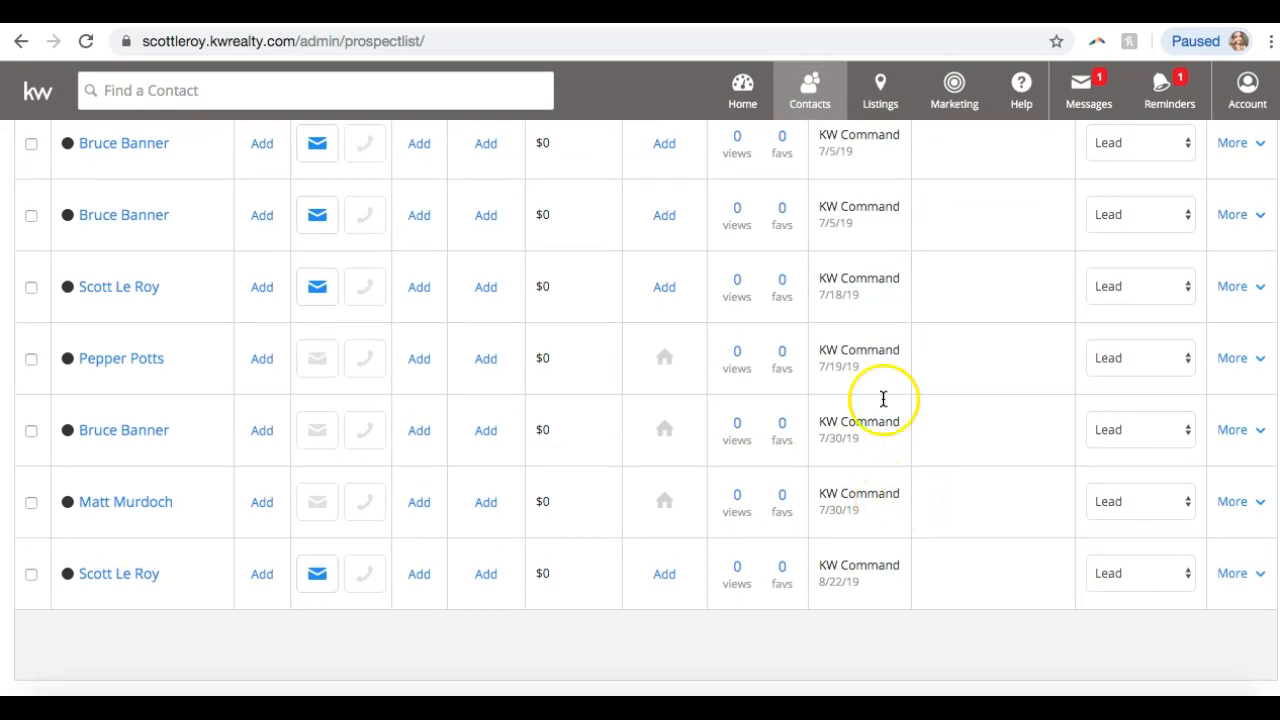
{"action": "scroll", "coordinate": [880, 250], "scroll_direction": "up", "scroll_amount": 10}
{"action": "scroll", "coordinate": [857, 290], "scroll_direction": "down", "scroll_amount": 4}
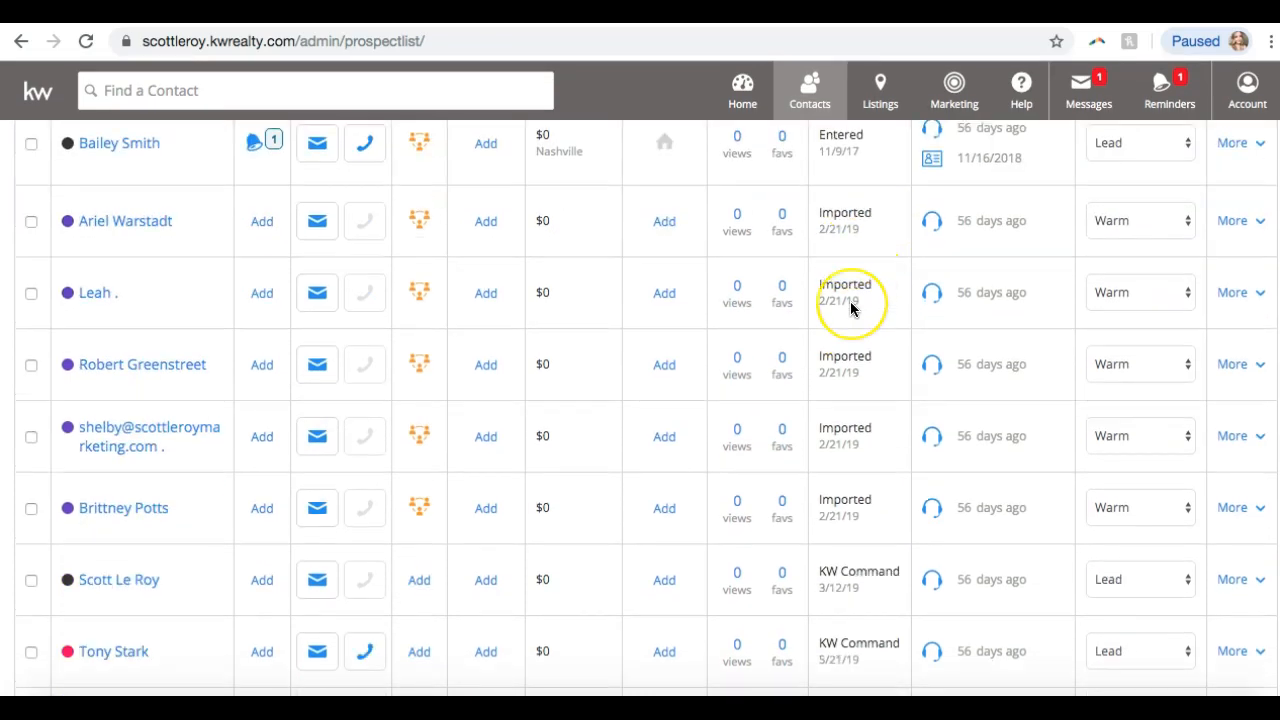
{"action": "scroll", "coordinate": [851, 309], "scroll_direction": "down", "scroll_amount": 1}
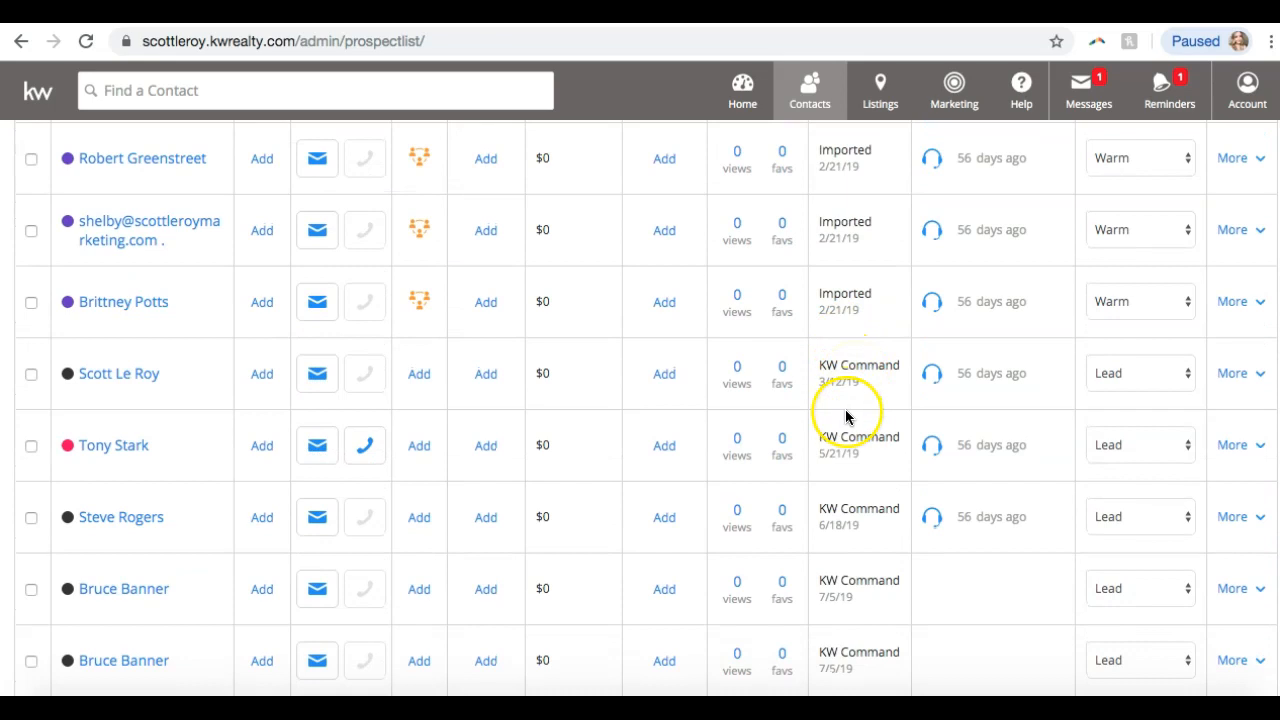
{"action": "scroll", "coordinate": [845, 415], "scroll_direction": "down", "scroll_amount": 5}
{"action": "scroll", "coordinate": [845, 415], "scroll_direction": "down", "scroll_amount": 4}
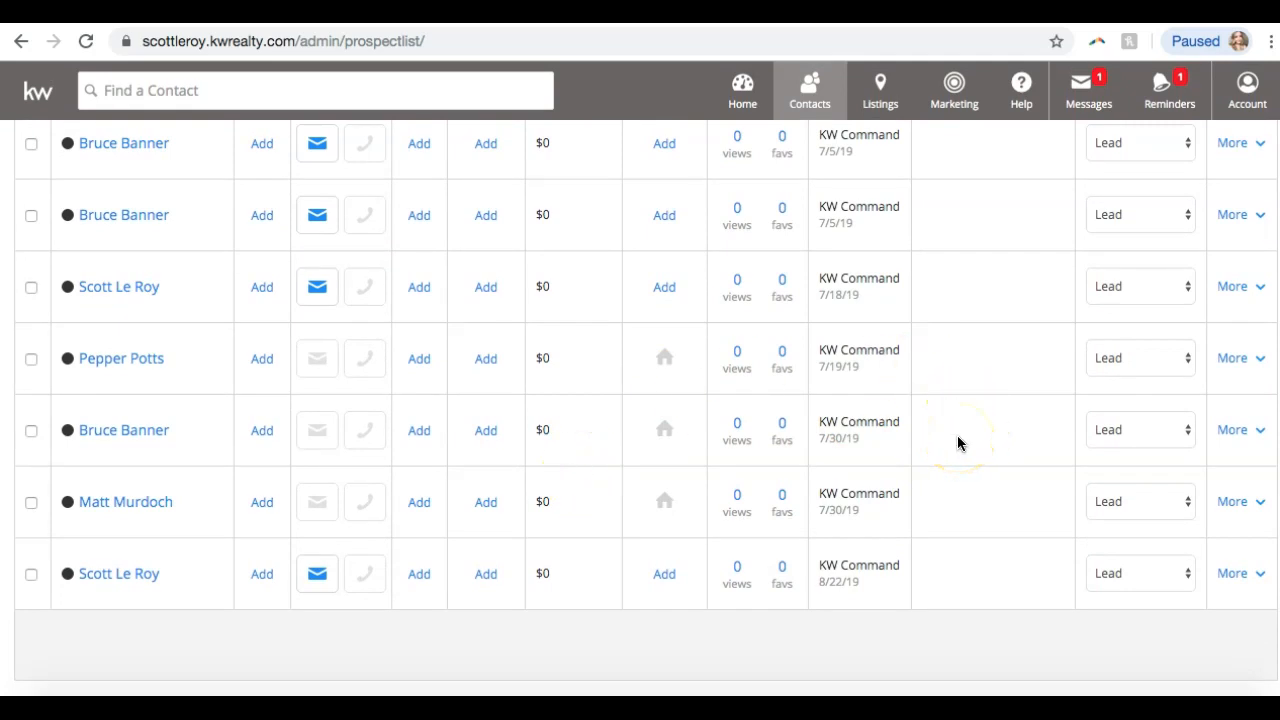
{"action": "scroll", "coordinate": [960, 443], "scroll_direction": "up", "scroll_amount": 20}
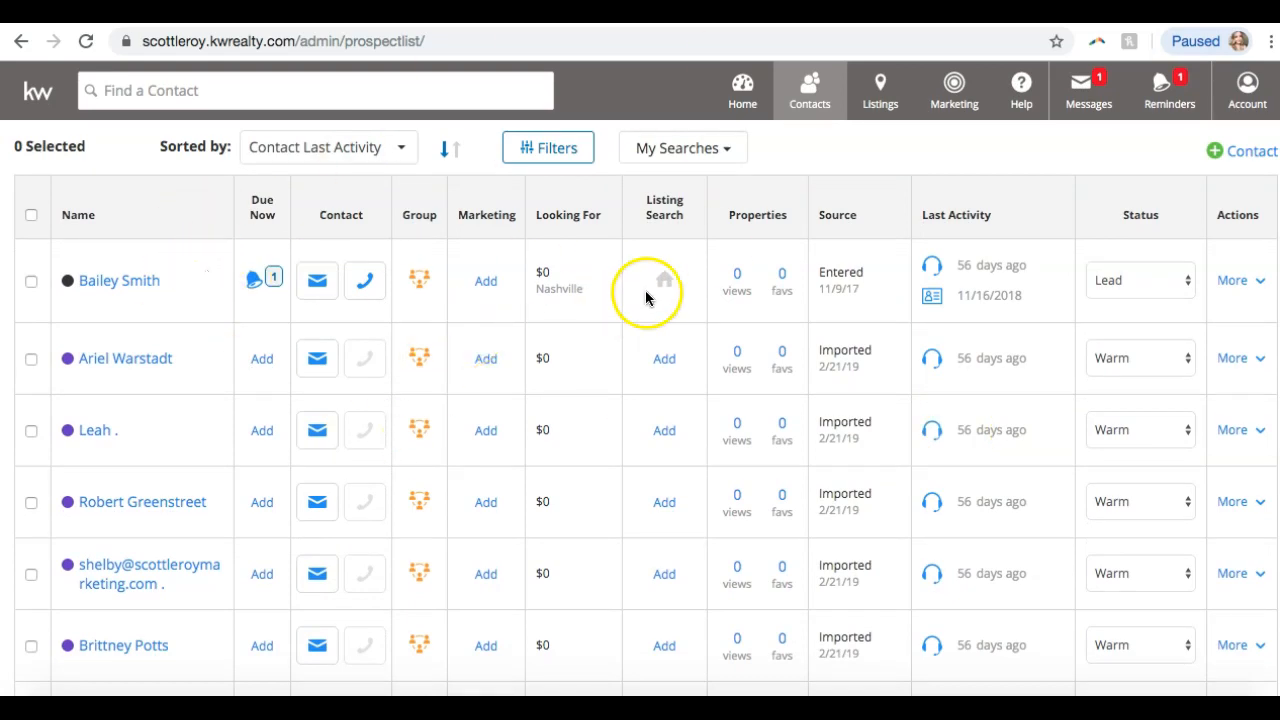
Open the Export Contacts page and set the Contact Status filter to All.
{"action": "left_click", "coordinate": [805, 113]}
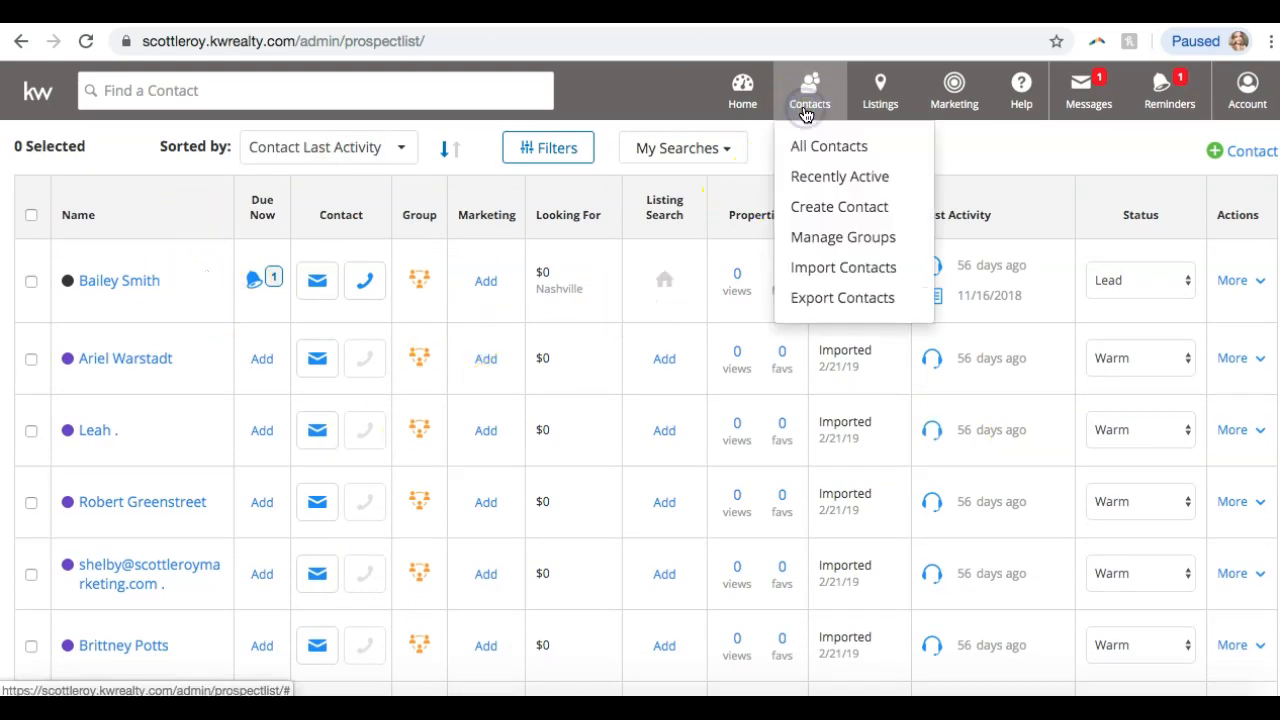
{"action": "left_click", "coordinate": [817, 299]}
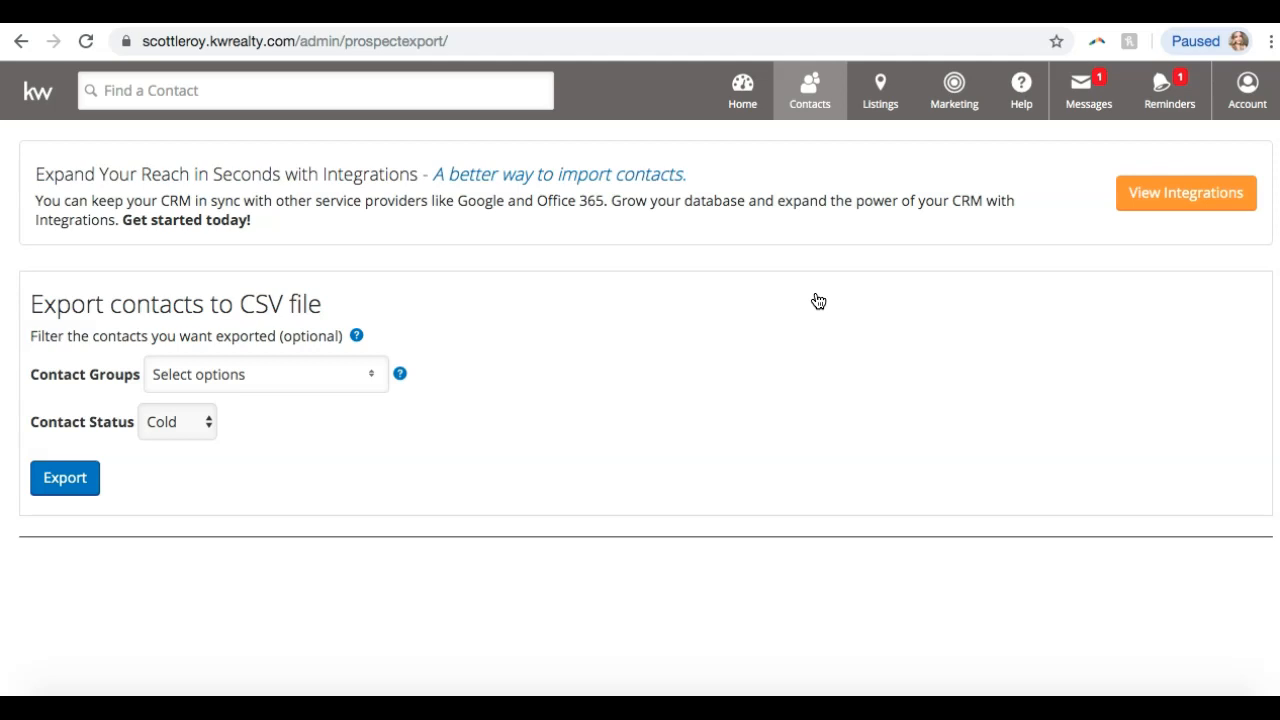
{"action": "left_click", "coordinate": [218, 374]}
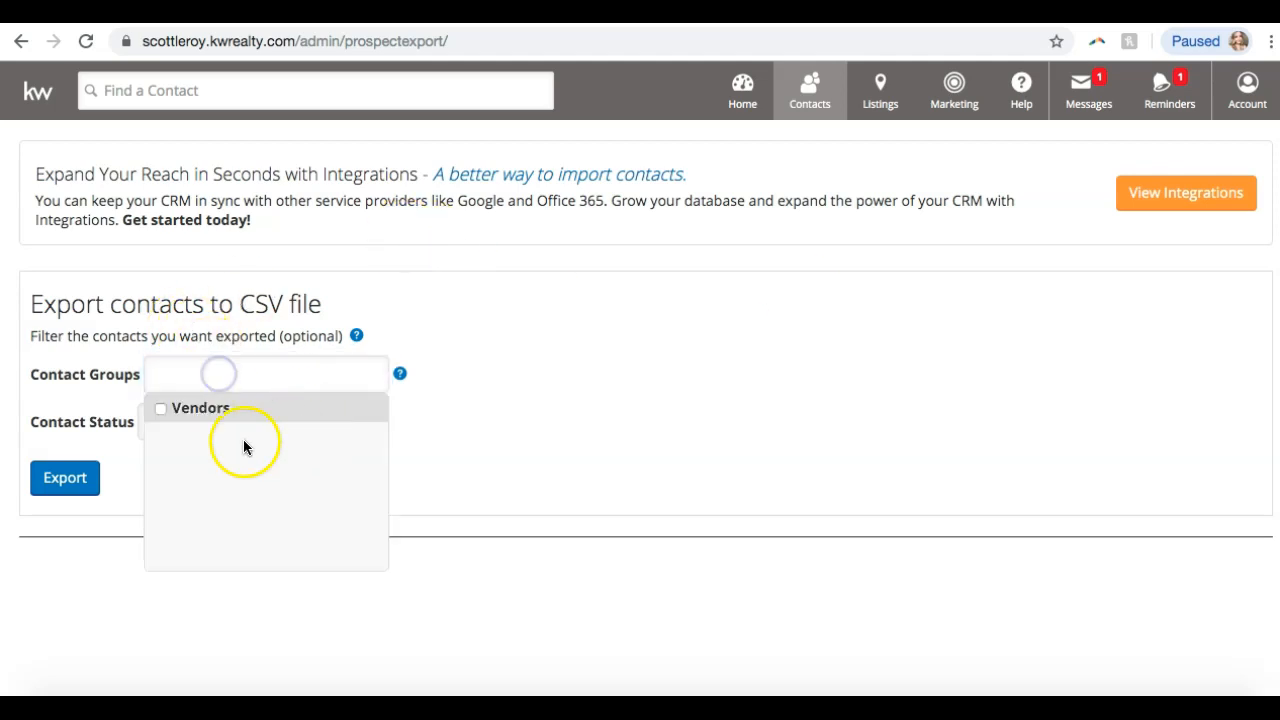
{"action": "left_click", "coordinate": [492, 255]}
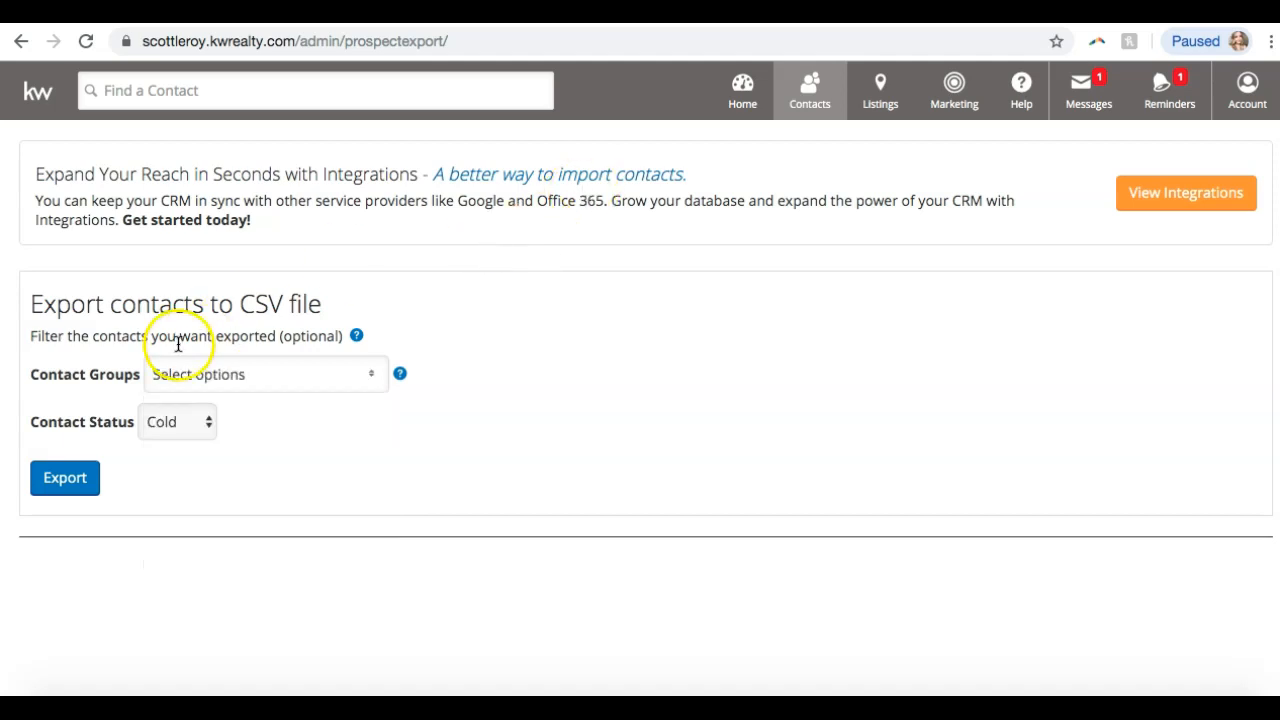
{"action": "left_click", "coordinate": [325, 382]}
{"action": "left_click", "coordinate": [325, 382]}
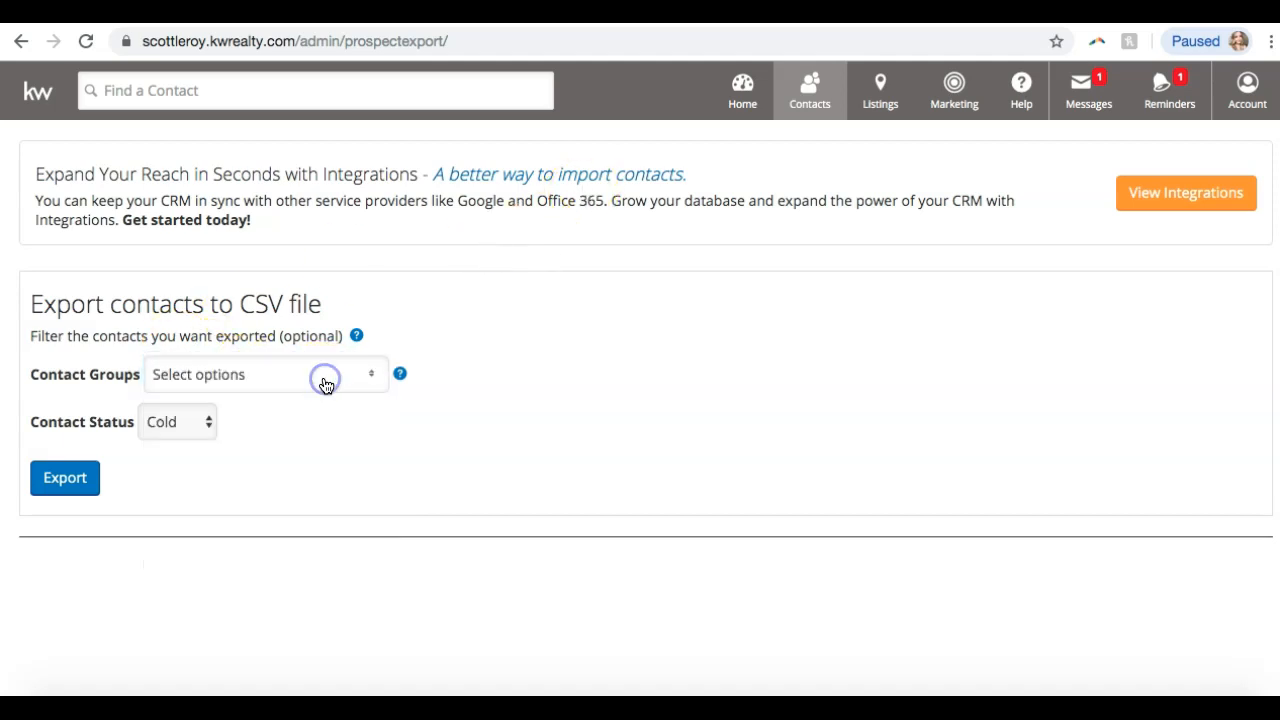
{"action": "left_click", "coordinate": [194, 418]}
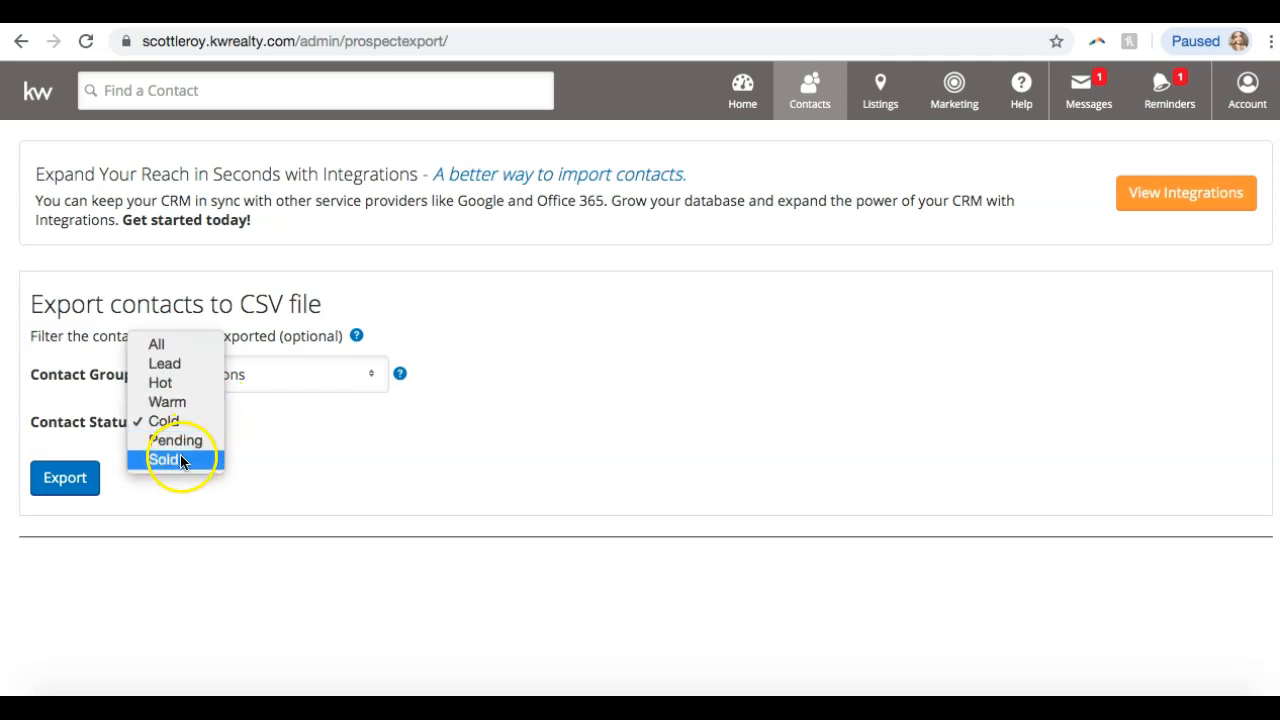
{"action": "left_click", "coordinate": [168, 425]}
{"action": "left_click", "coordinate": [180, 425]}
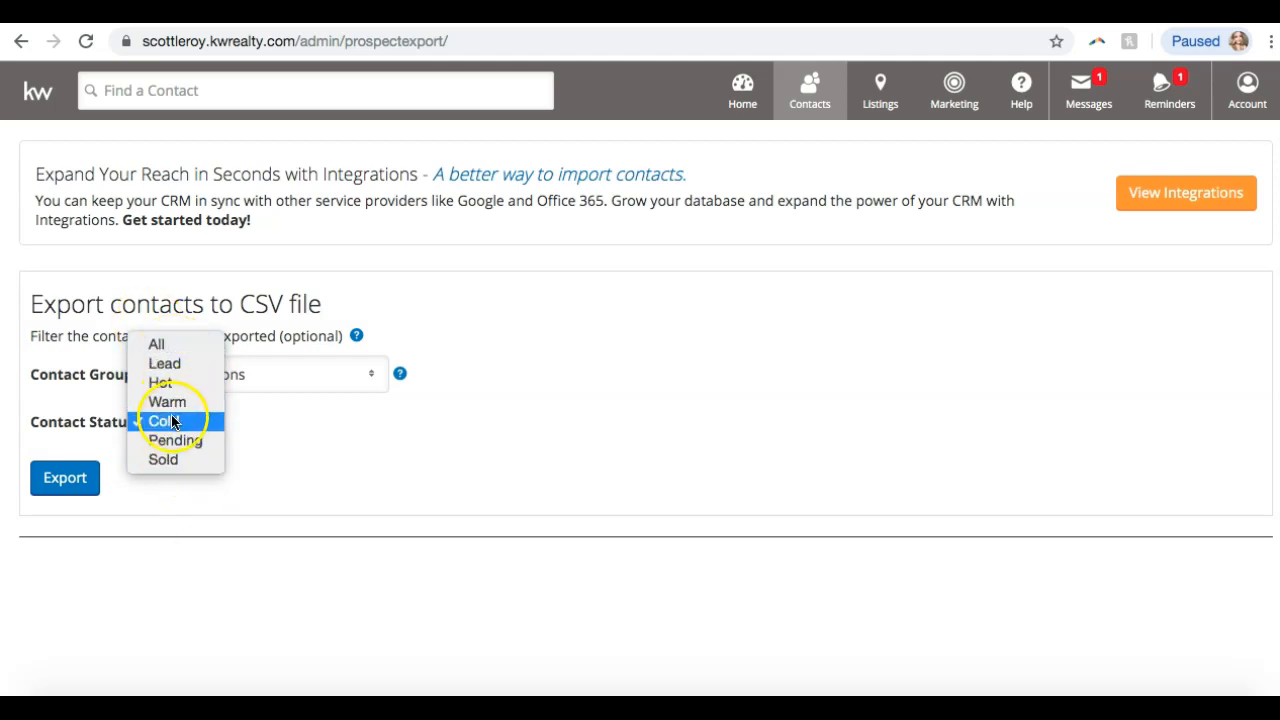
{"action": "left_click", "coordinate": [178, 341]}
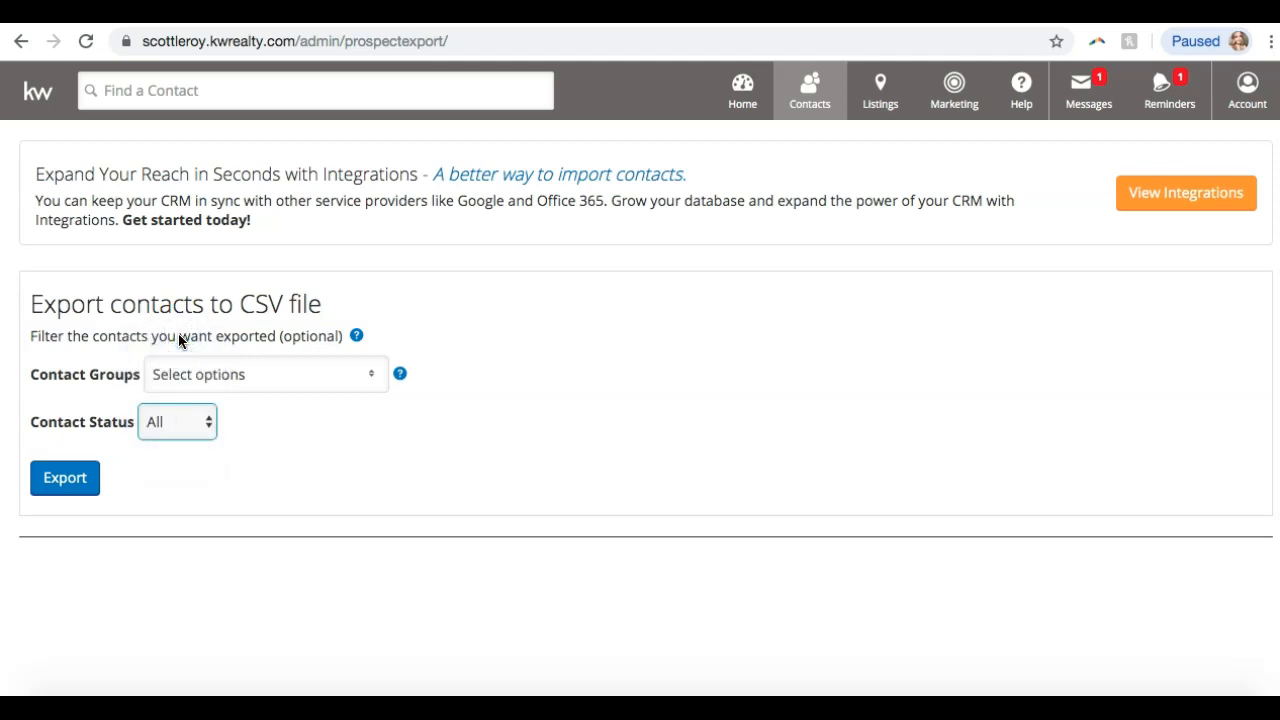
{"action": "left_click", "coordinate": [227, 438]}
Export the contacts as CSV, save it to Downloads and open it in Excel.
{"action": "left_click", "coordinate": [58, 484]}
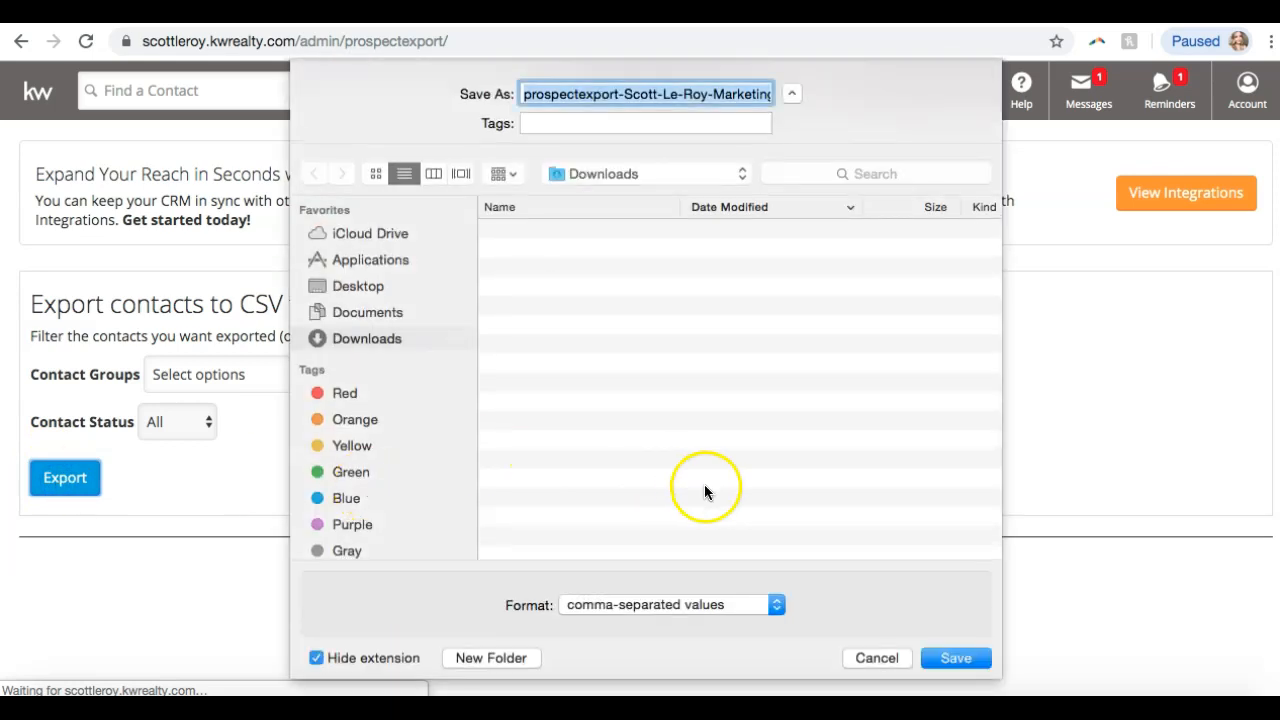
{"action": "left_click", "coordinate": [945, 656]}
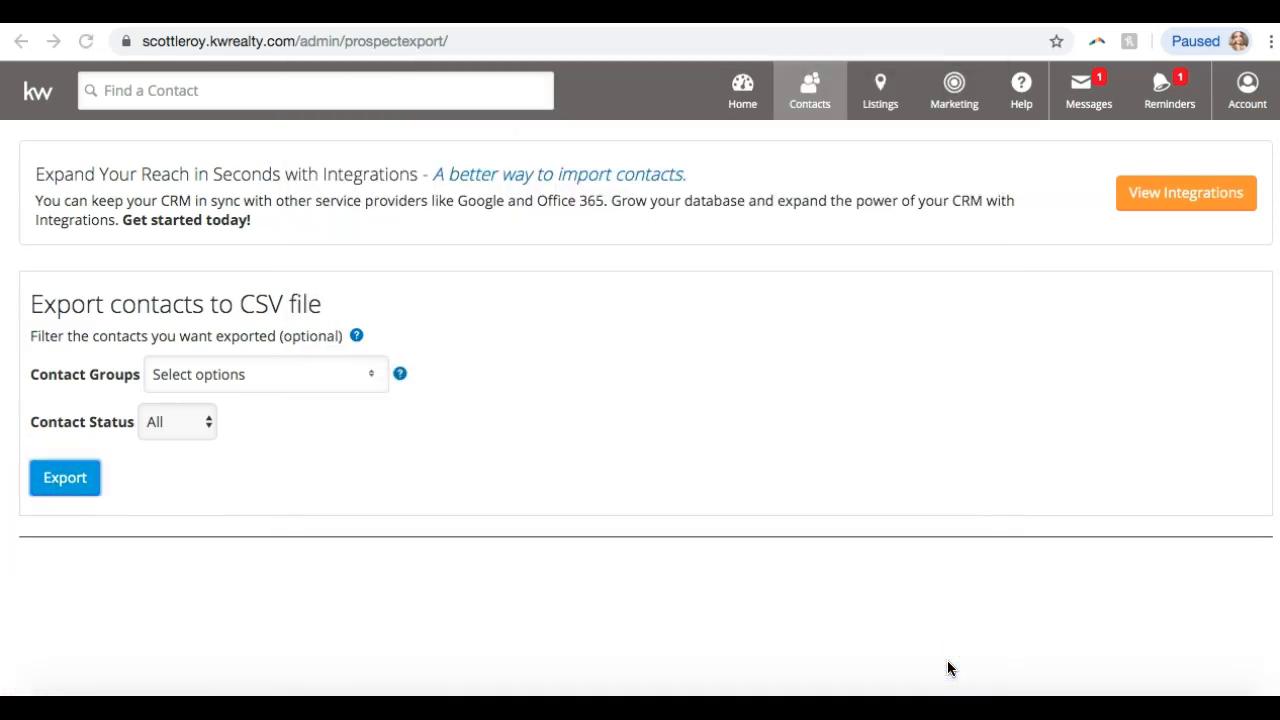
{"action": "left_click", "coordinate": [150, 676]}
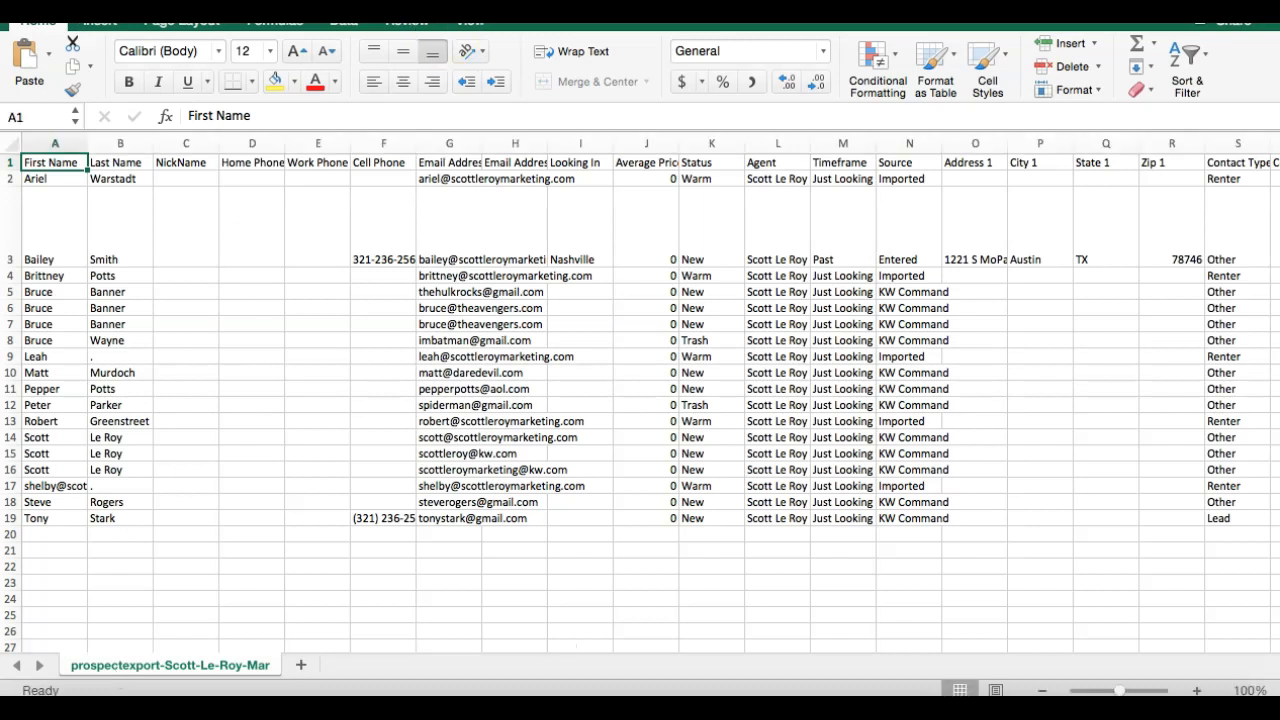
Bring kwc_contacts_import_template forward and enlarge it, then return to the prospect export workbook.
{"action": "left_click_drag", "start_coordinate": [640, 12], "coordinate": [718, 12]}
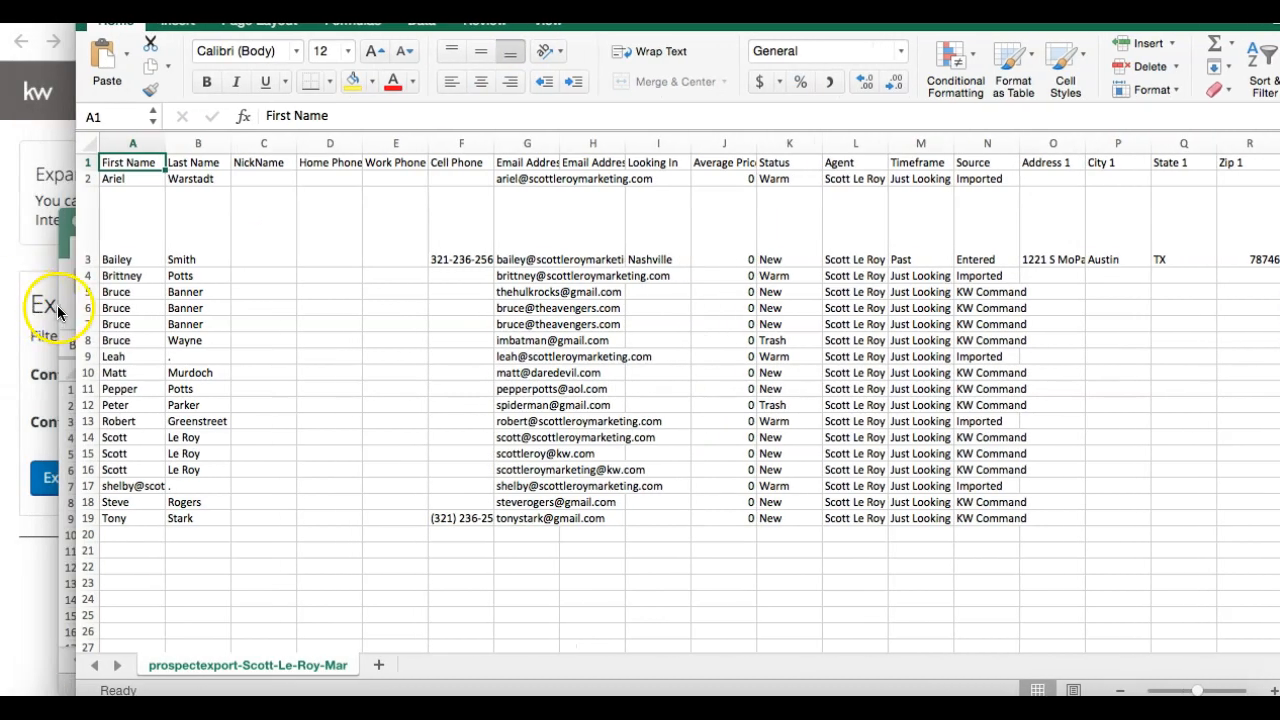
{"action": "left_click", "coordinate": [68, 310]}
{"action": "left_click_drag", "start_coordinate": [443, 217], "coordinate": [362, 44]}
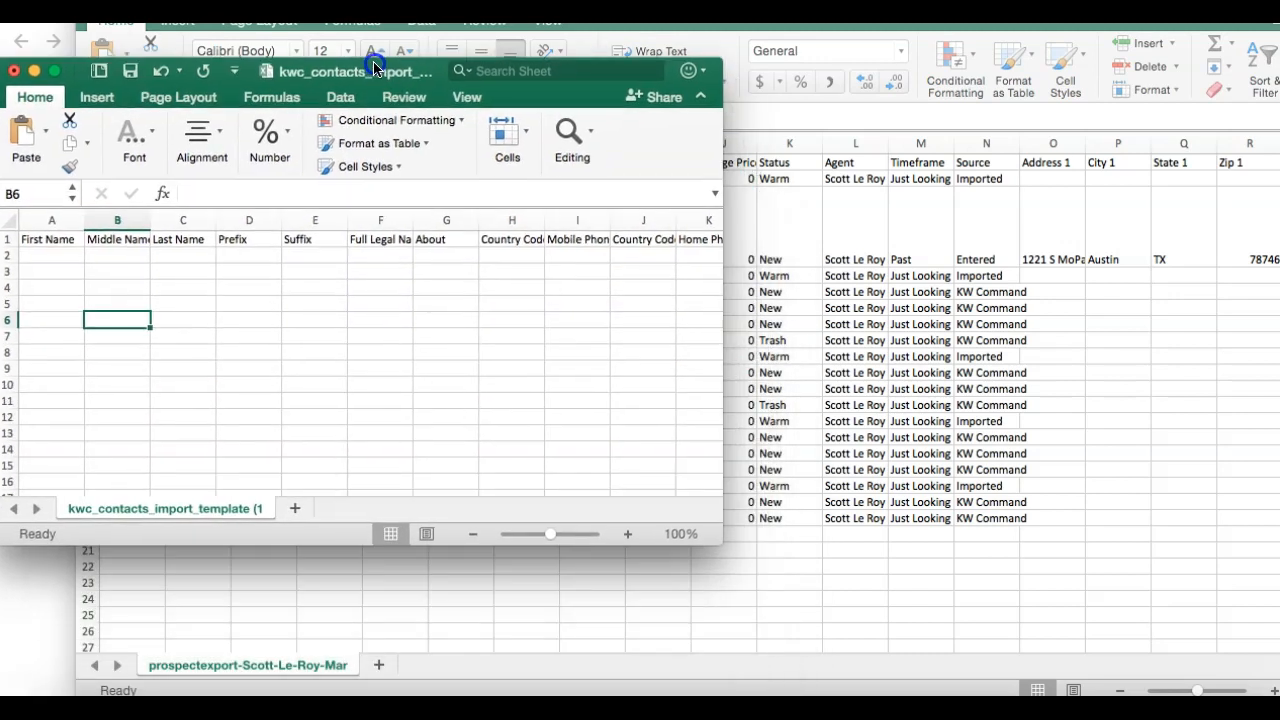
{"action": "left_click_drag", "start_coordinate": [718, 541], "coordinate": [1278, 696]}
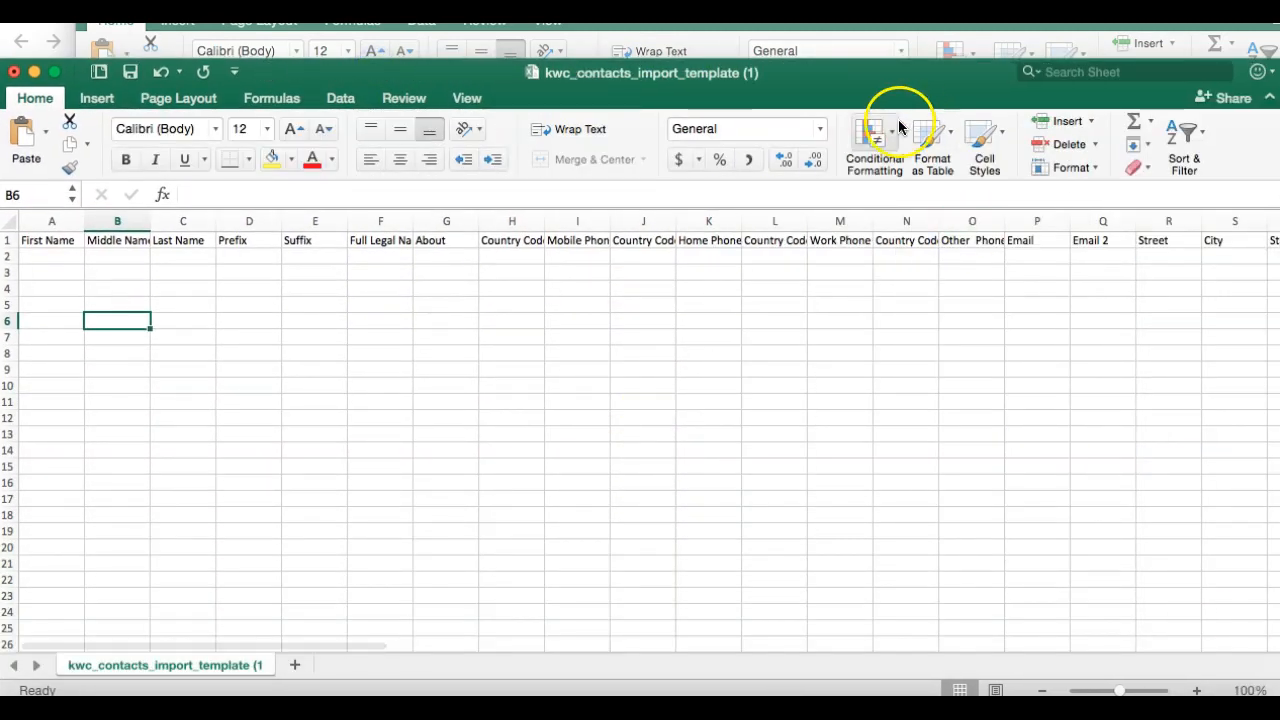
{"action": "left_click_drag", "start_coordinate": [846, 80], "coordinate": [846, 56]}
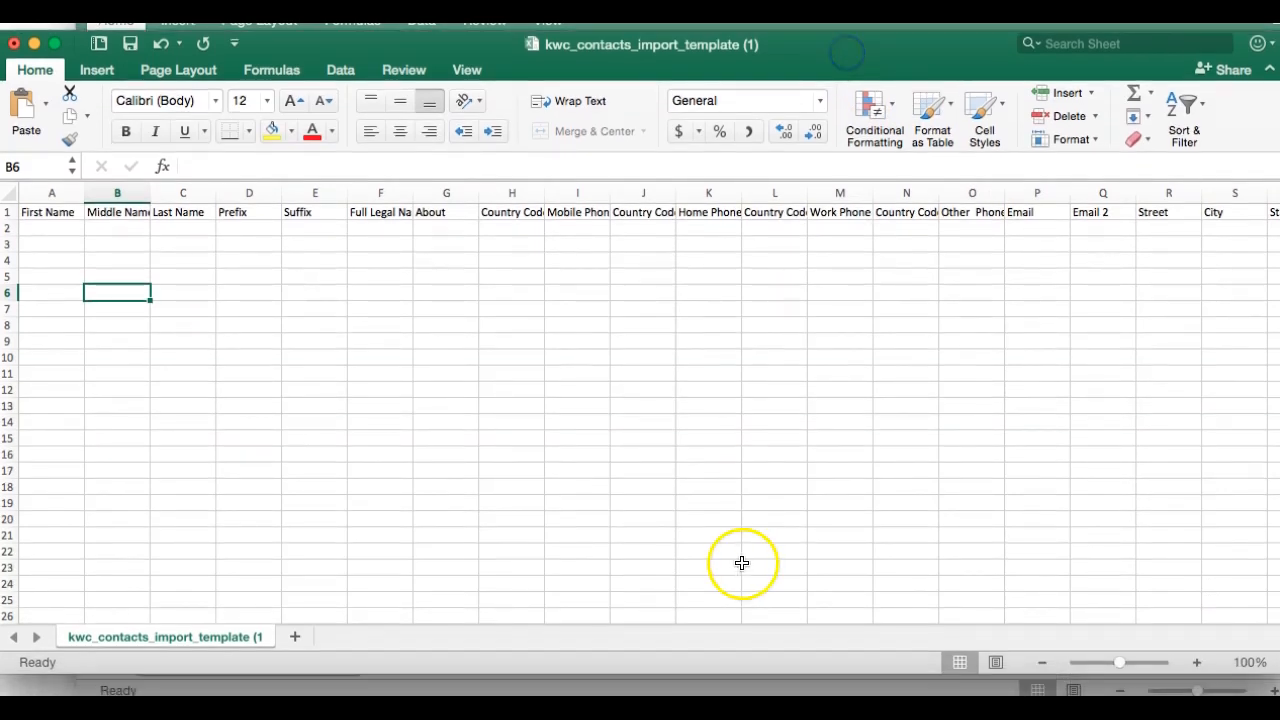
{"action": "left_click_drag", "start_coordinate": [746, 679], "coordinate": [746, 698]}
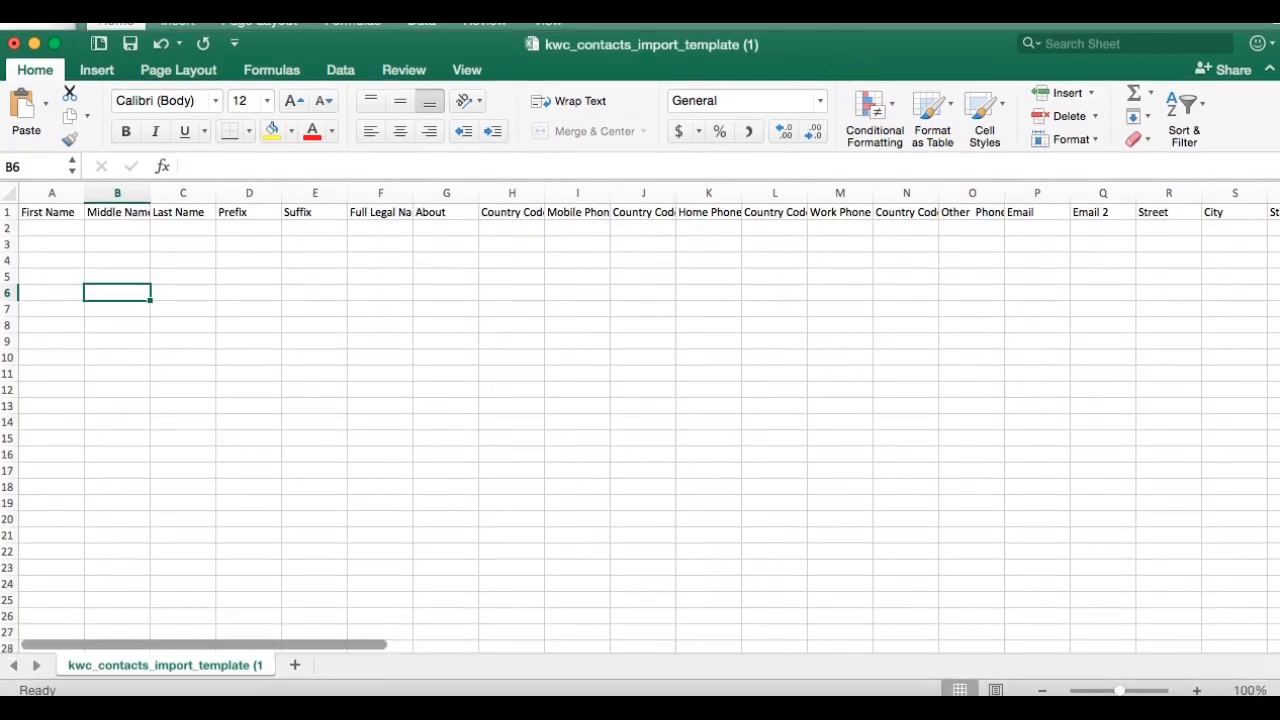
{"action": "key", "text": "super+grave"}
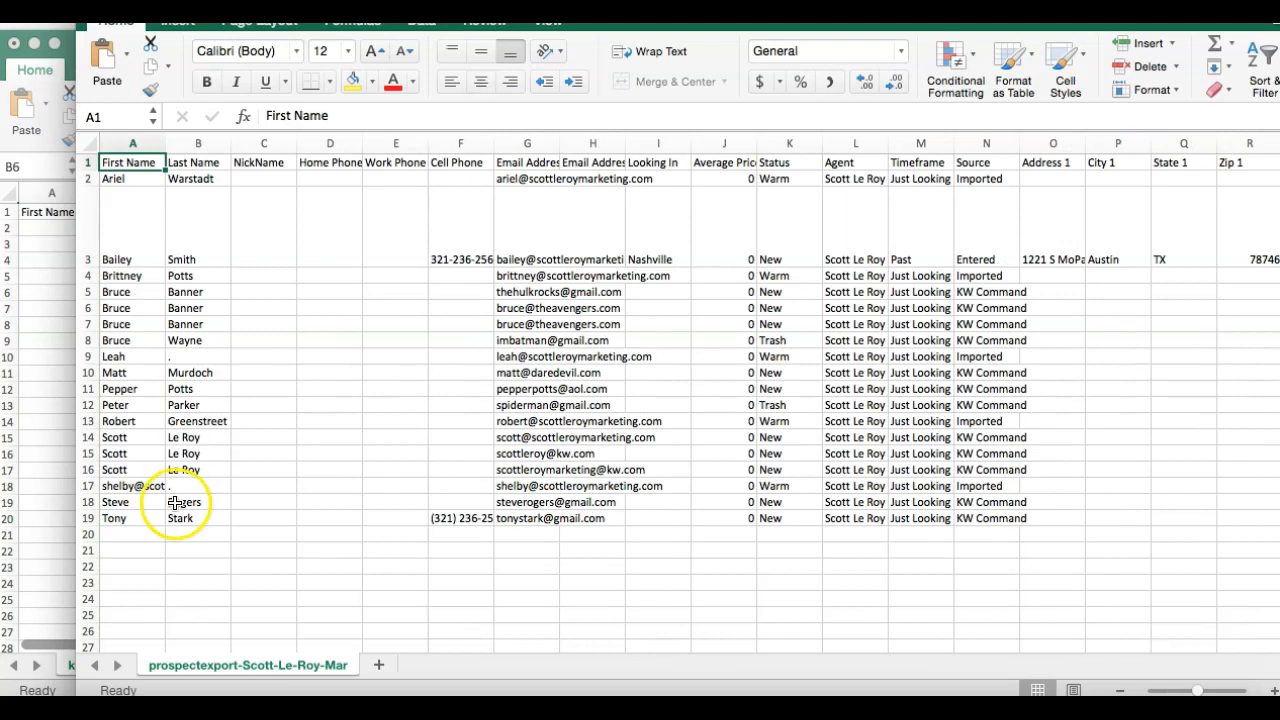
Copy first and last names from the export into the template's columns A and C.
{"action": "left_click_drag", "start_coordinate": [129, 551], "coordinate": [123, 180]}
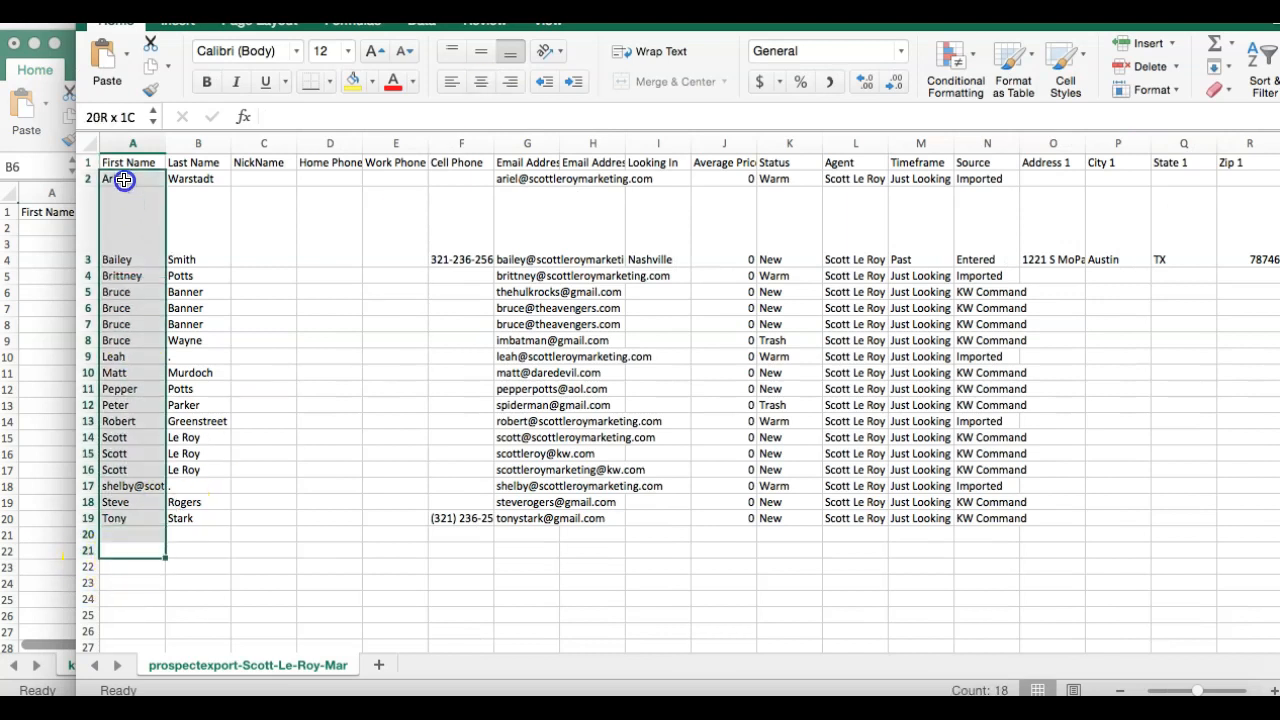
{"action": "key", "text": "super+c"}
{"action": "left_click", "coordinate": [40, 245]}
{"action": "left_click", "coordinate": [52, 227]}
{"action": "key", "text": "super+v"}
{"action": "key", "text": "super+grave"}
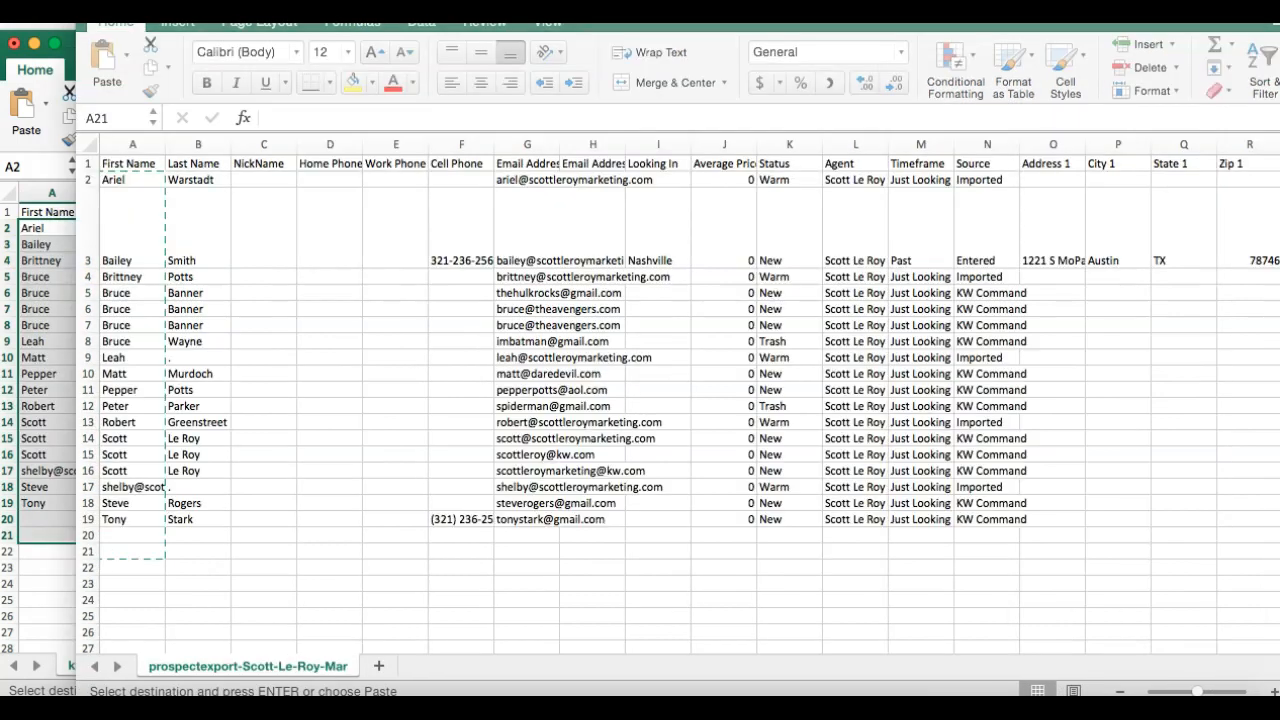
{"action": "left_click_drag", "start_coordinate": [198, 574], "coordinate": [195, 178]}
{"action": "key", "text": "super+c"}
{"action": "left_click", "coordinate": [57, 250]}
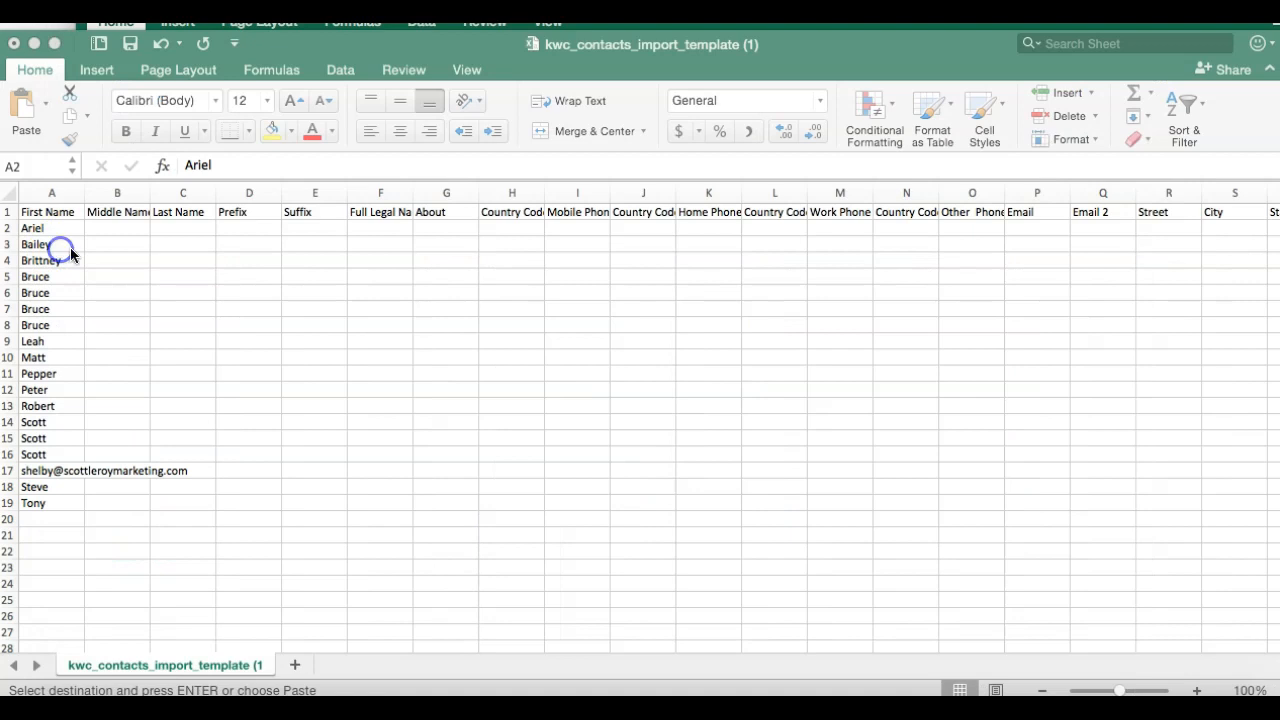
{"action": "left_click", "coordinate": [179, 224]}
{"action": "key", "text": "super+v"}
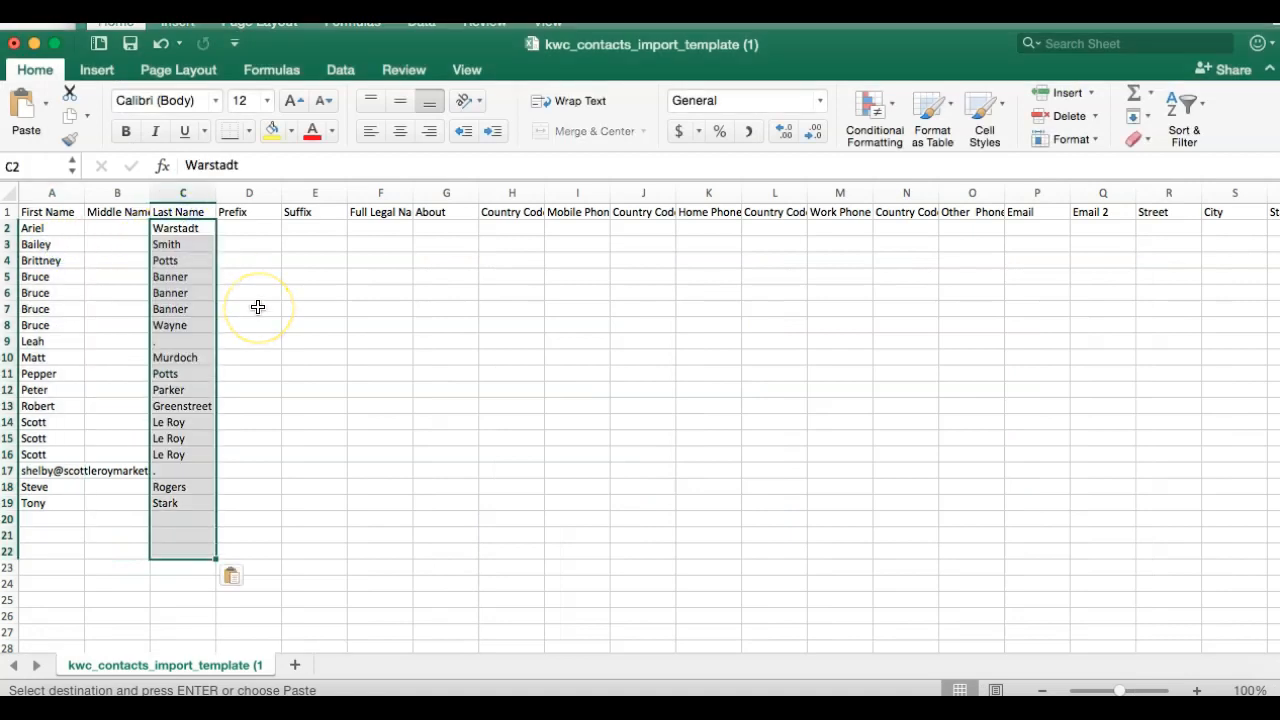
Copy the cell phone numbers into the template's Mobile Phone column starting at I2.
{"action": "left_click", "coordinate": [622, 26]}
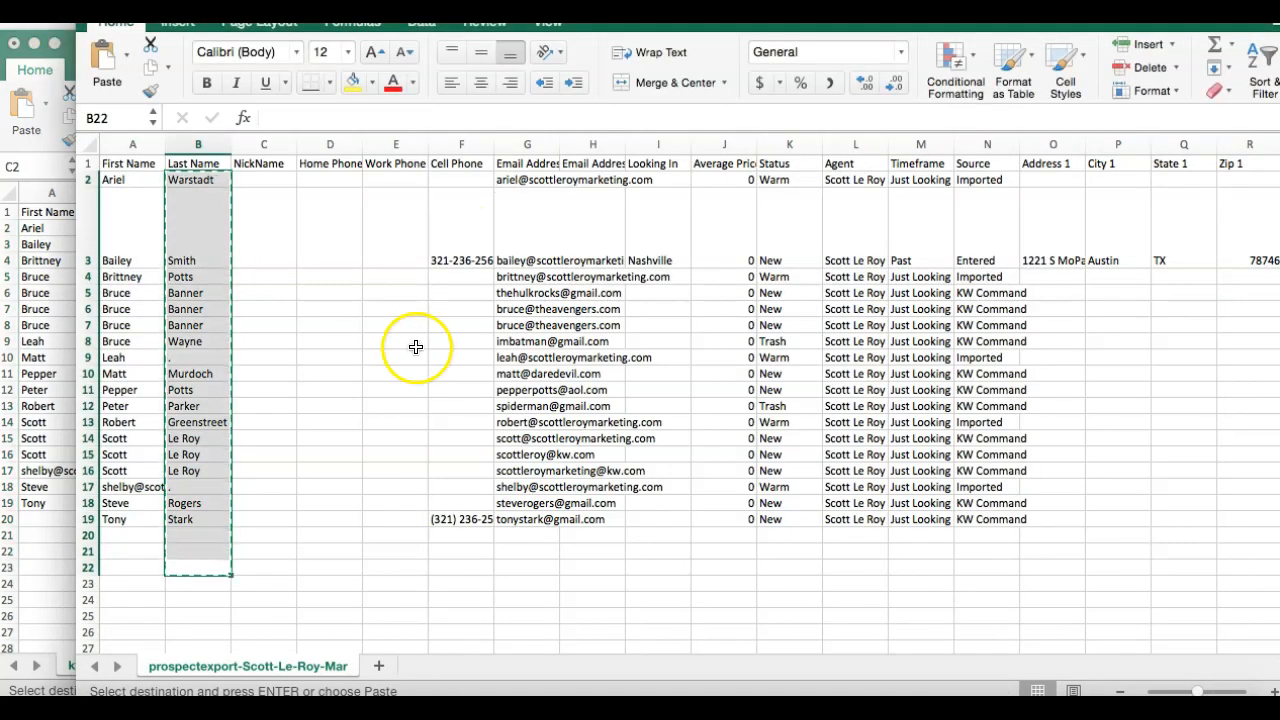
{"action": "left_click_drag", "start_coordinate": [462, 567], "coordinate": [456, 186]}
{"action": "key", "text": "super+c"}
{"action": "left_click", "coordinate": [60, 342]}
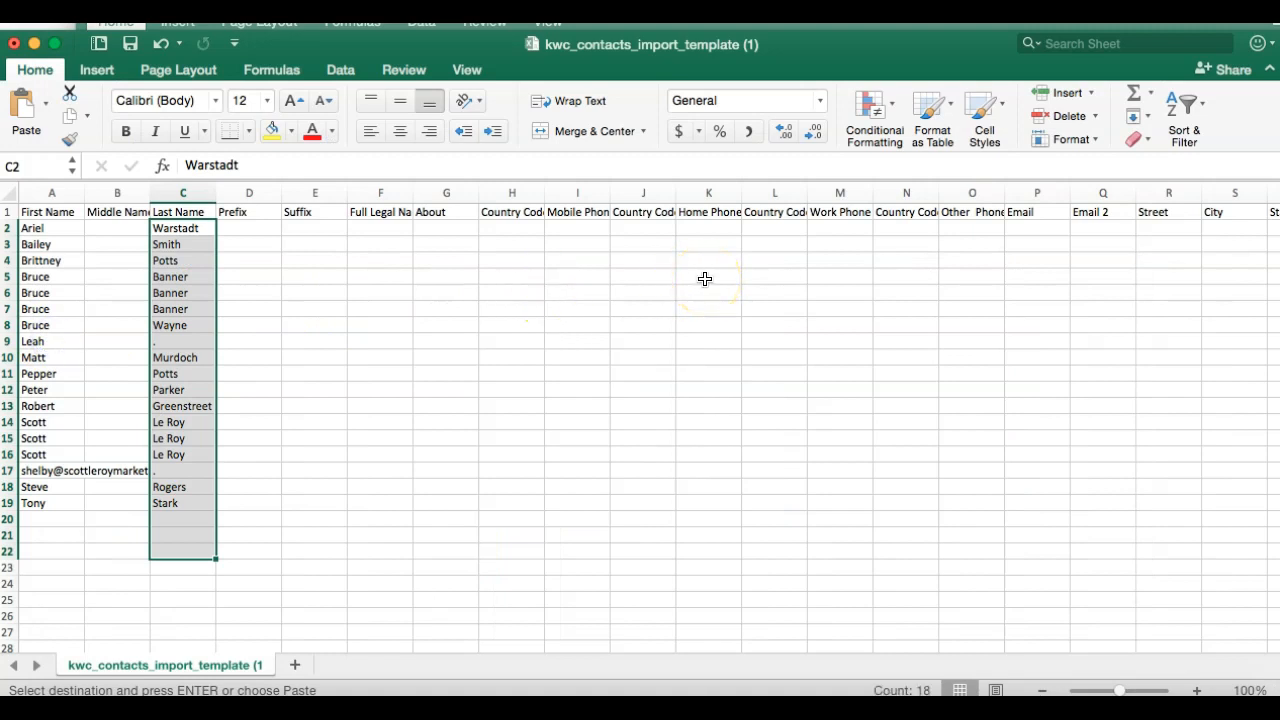
{"action": "left_click", "coordinate": [589, 229]}
{"action": "key", "text": "super+v"}
Copy the email addresses into the template's Email column starting at P2.
{"action": "left_click", "coordinate": [594, 25]}
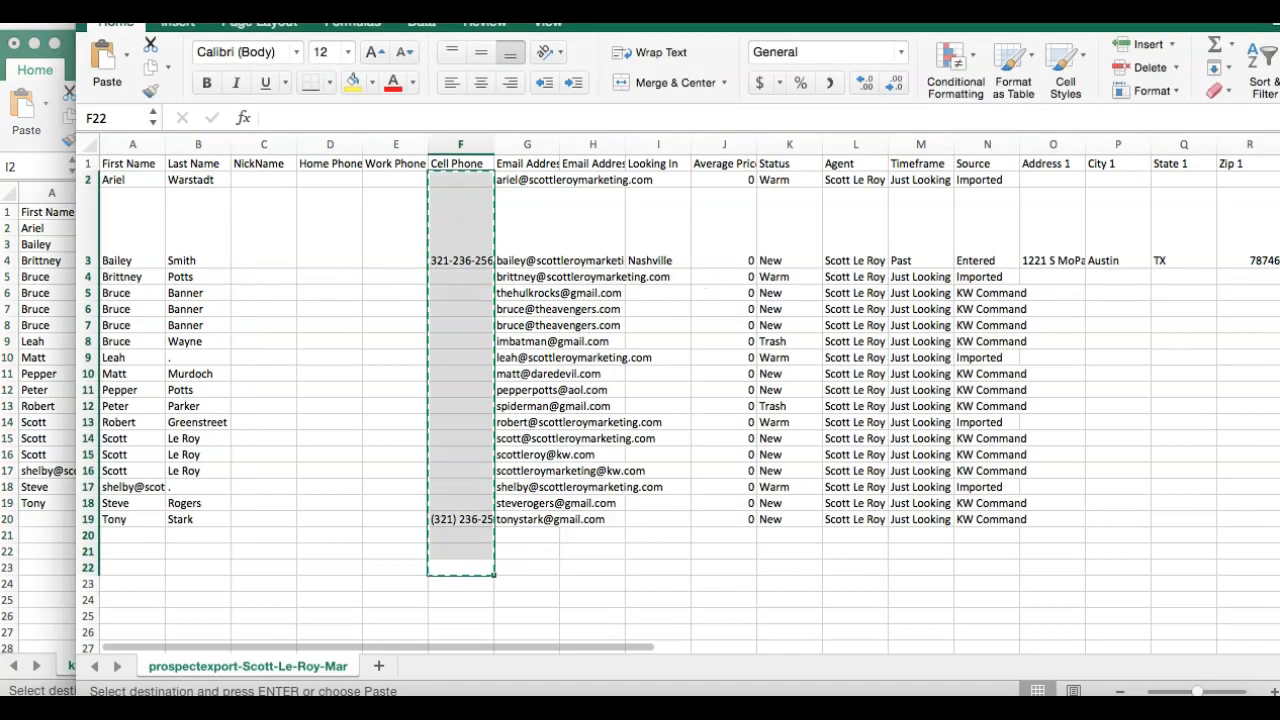
{"action": "left_click_drag", "start_coordinate": [535, 569], "coordinate": [523, 180]}
{"action": "key", "text": "super+c"}
{"action": "left_click", "coordinate": [10, 357]}
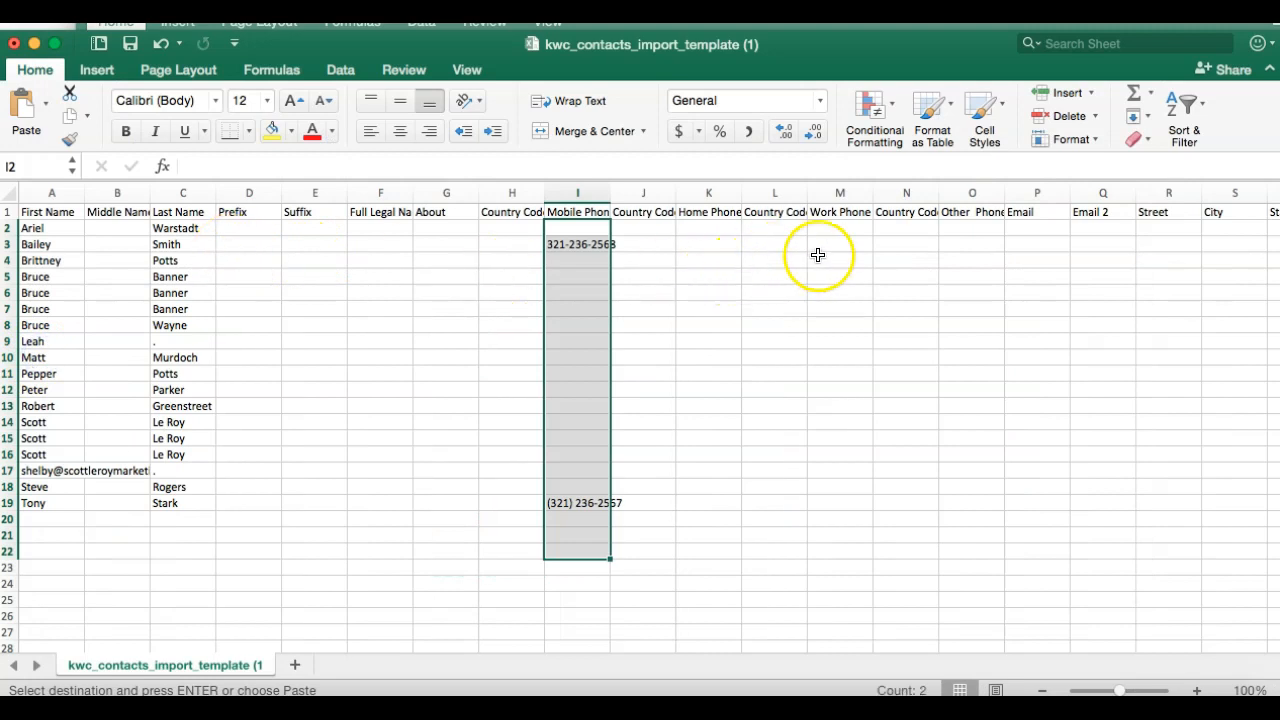
{"action": "left_click", "coordinate": [1047, 227]}
{"action": "key", "text": "super+v"}
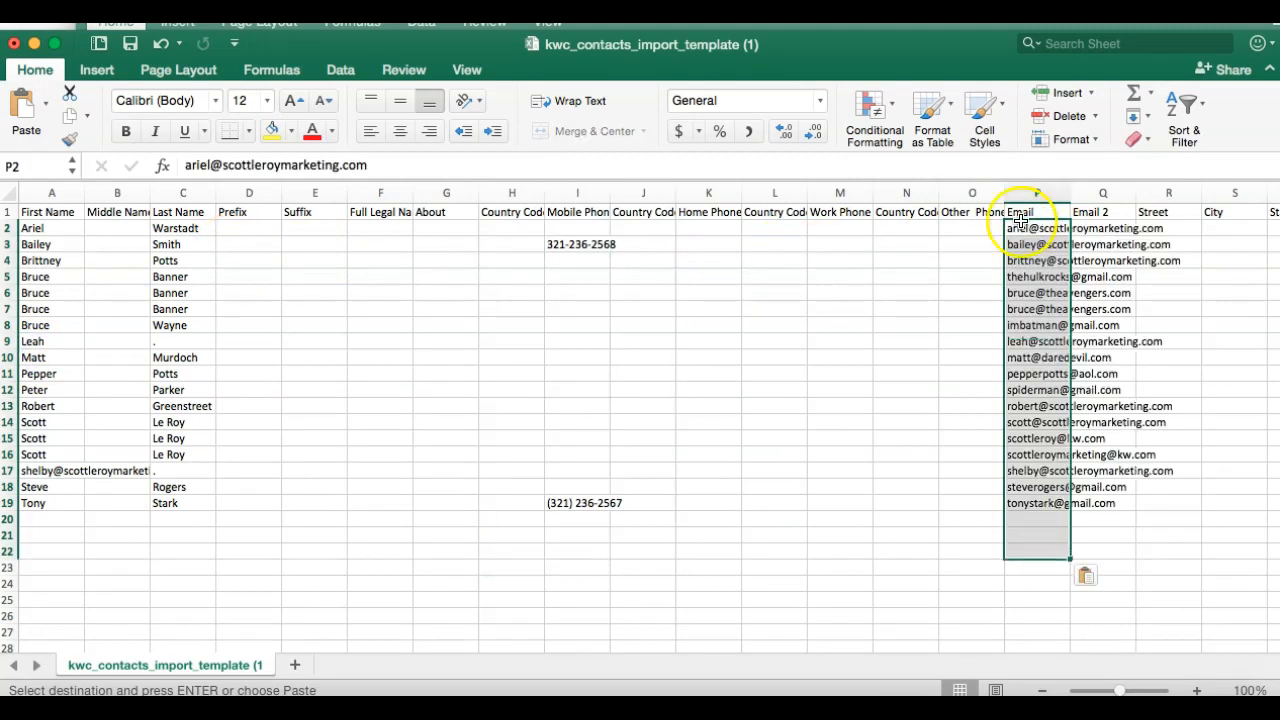
{"action": "left_click", "coordinate": [872, 16]}
{"action": "scroll", "coordinate": [687, 381], "scroll_direction": "right", "scroll_amount": 6}
{"action": "scroll", "coordinate": [685, 381], "scroll_direction": "right", "scroll_amount": 10}
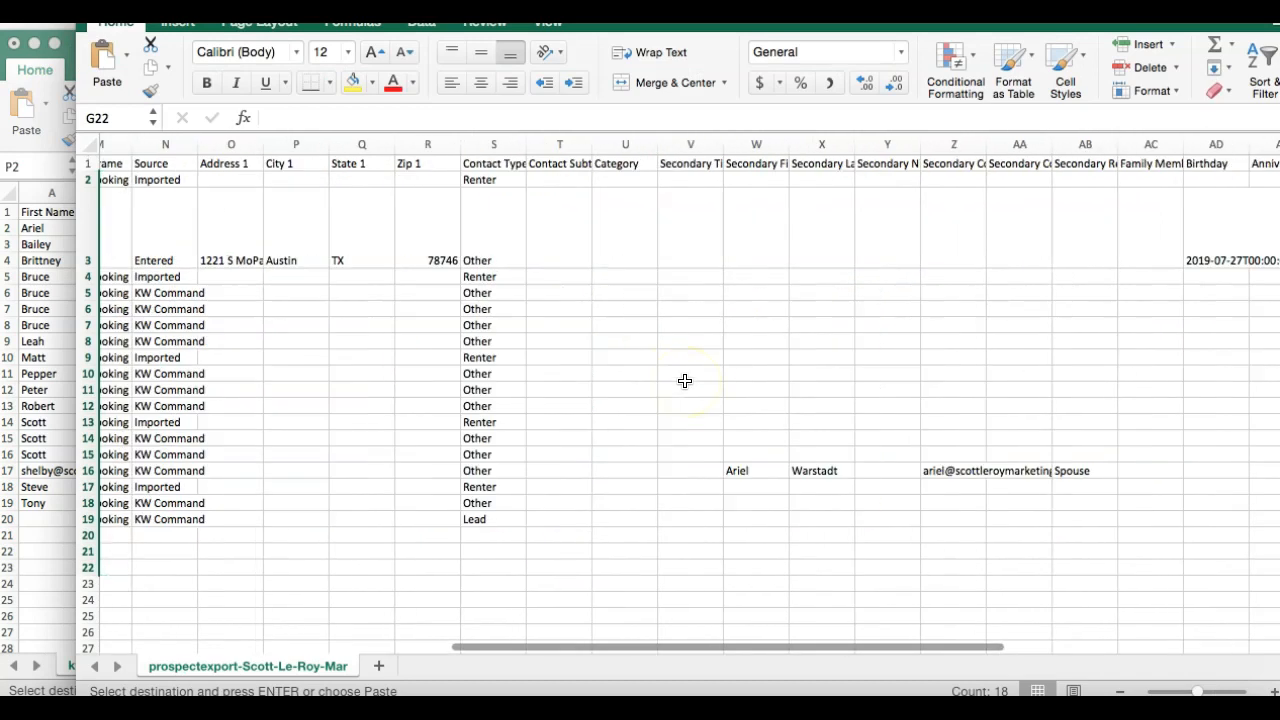
{"action": "scroll", "coordinate": [685, 381], "scroll_direction": "left", "scroll_amount": 5}
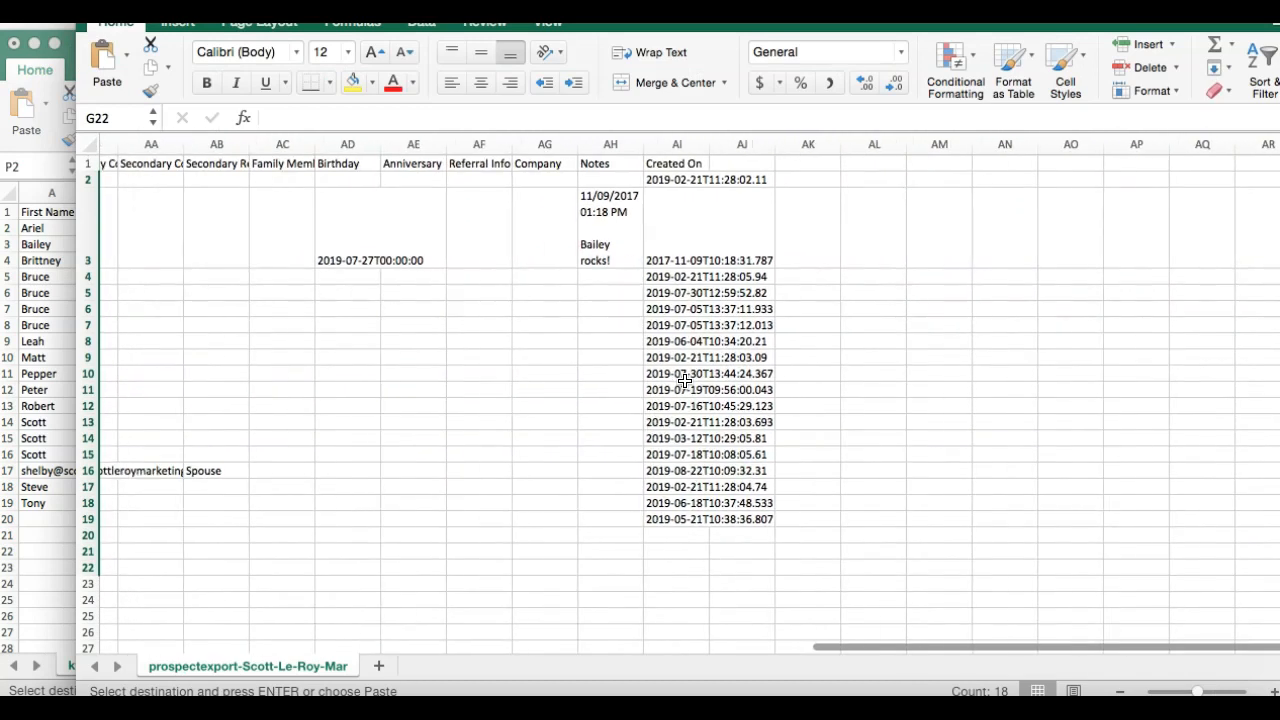
{"action": "scroll", "coordinate": [685, 381], "scroll_direction": "left", "scroll_amount": 10}
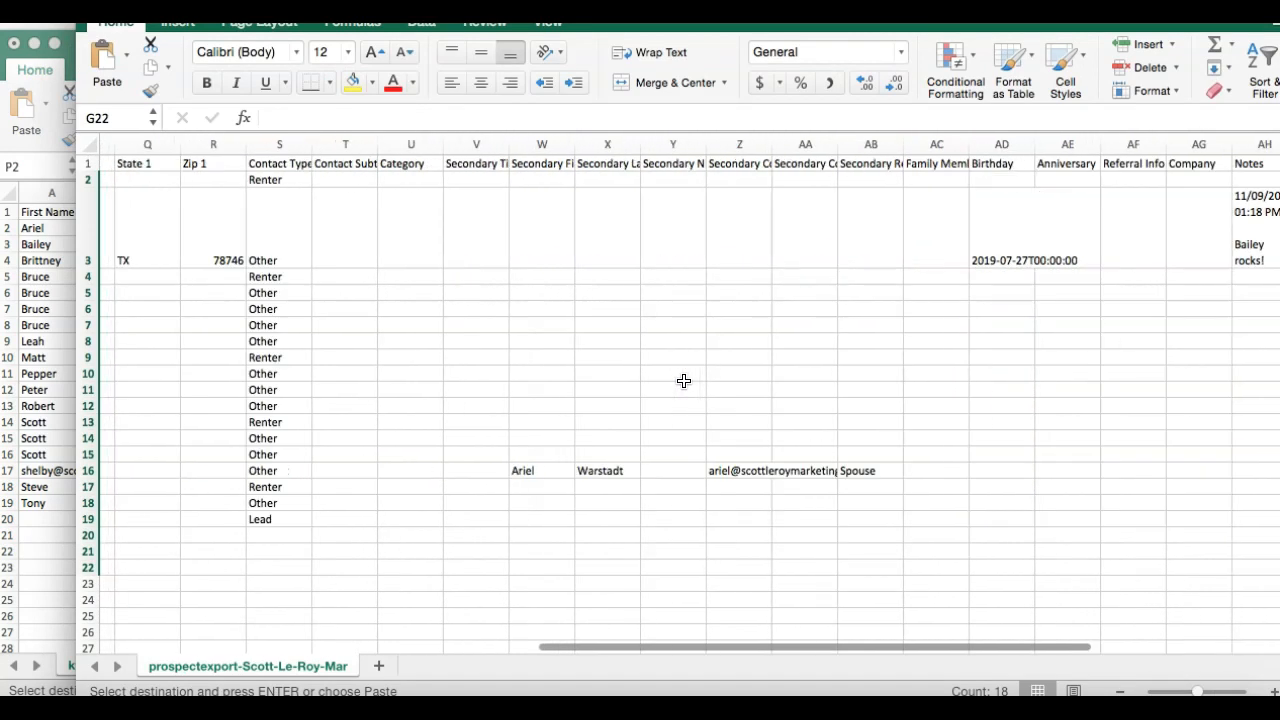
{"action": "scroll", "coordinate": [684, 381], "scroll_direction": "left", "scroll_amount": 6}
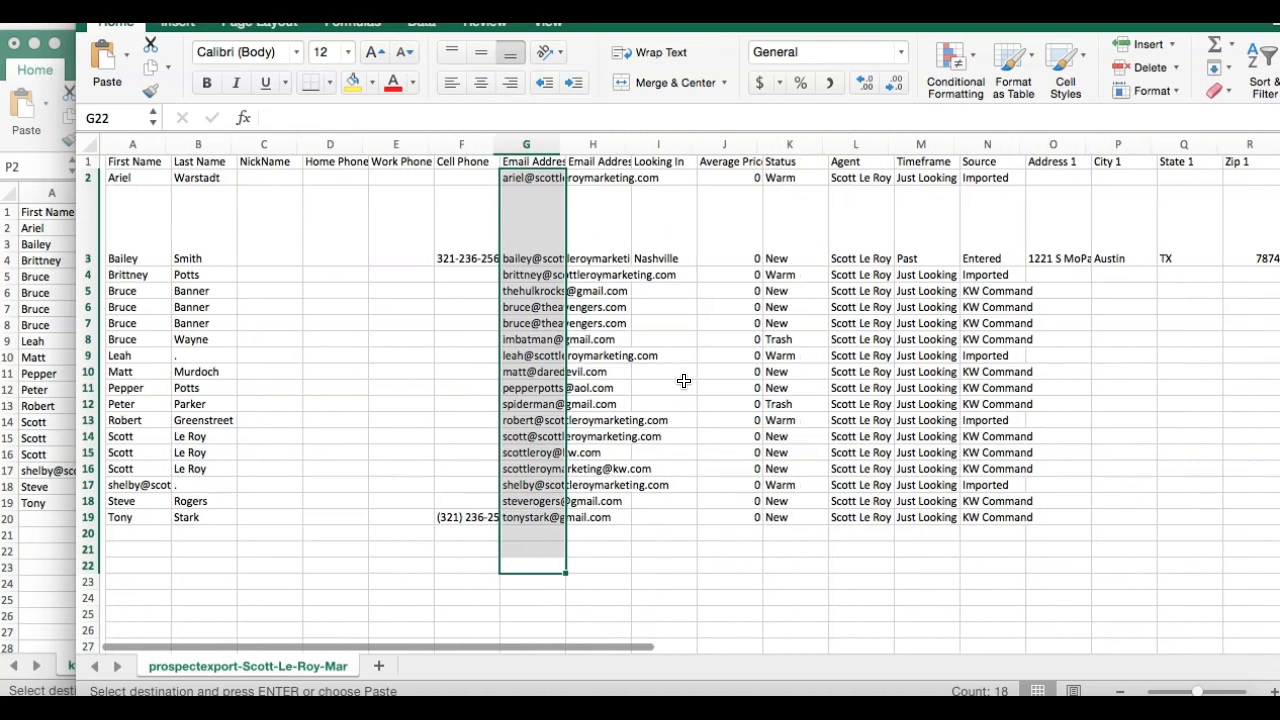
{"action": "left_click", "coordinate": [47, 316]}
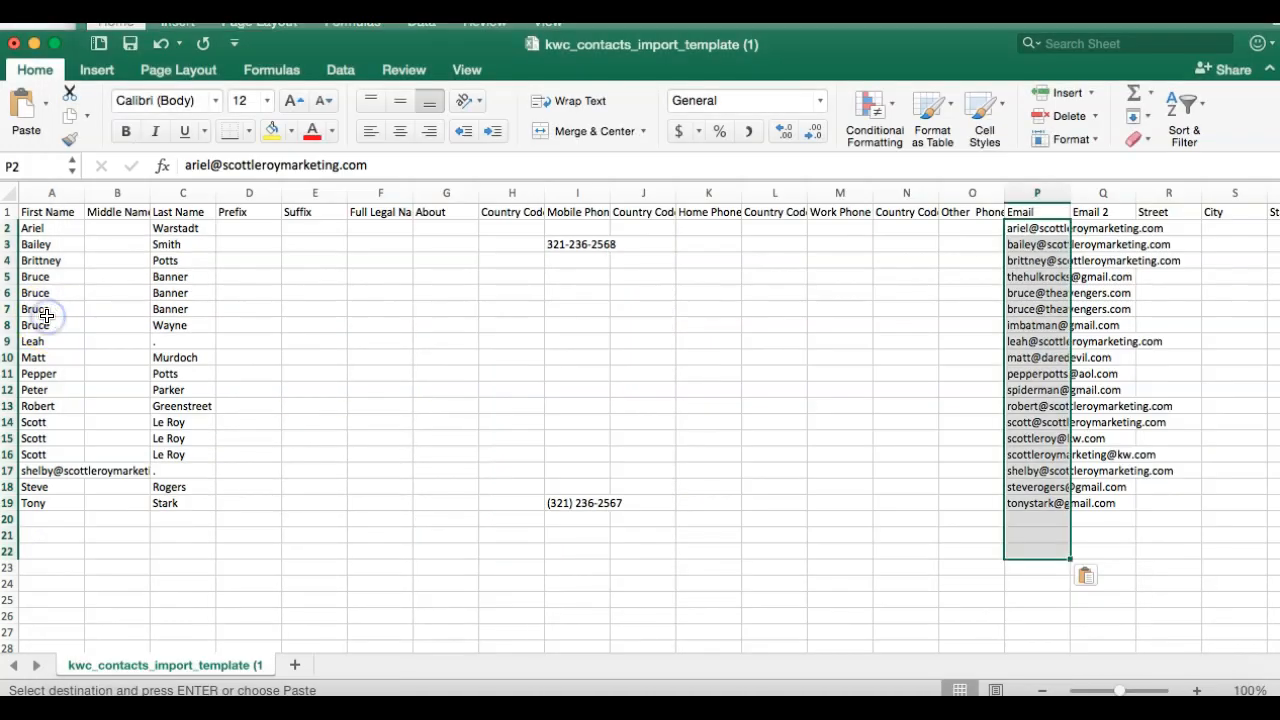
{"action": "left_click", "coordinate": [455, 396]}
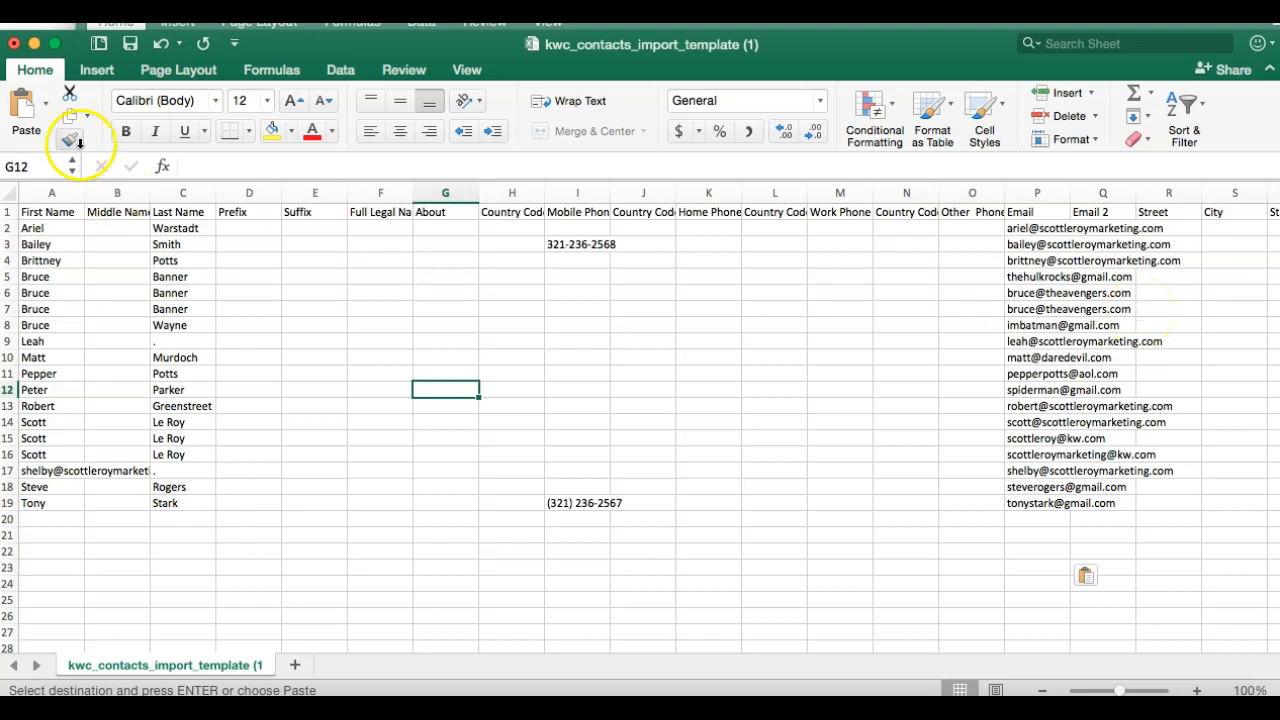
Save the template to Downloads as 'Command Import 8.22' in Windows Comma Separated (.csv) format.
{"action": "left_click", "coordinate": [118, 6]}
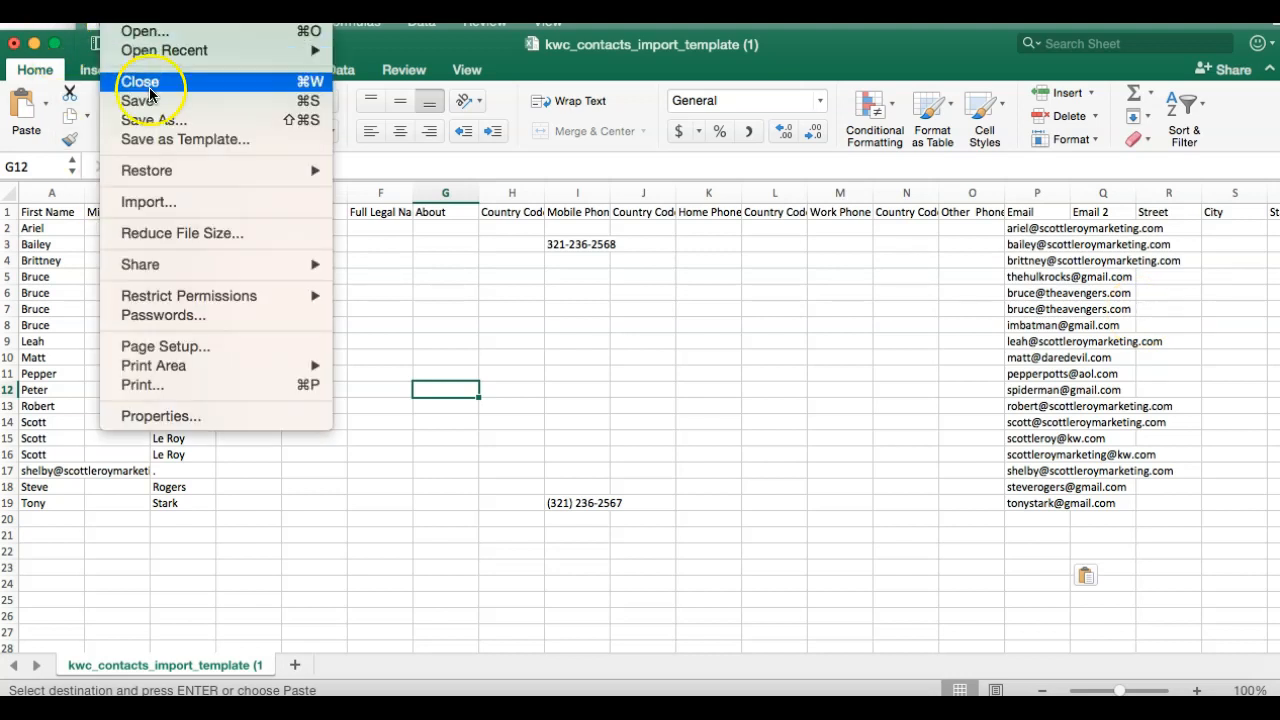
{"action": "left_click", "coordinate": [154, 121]}
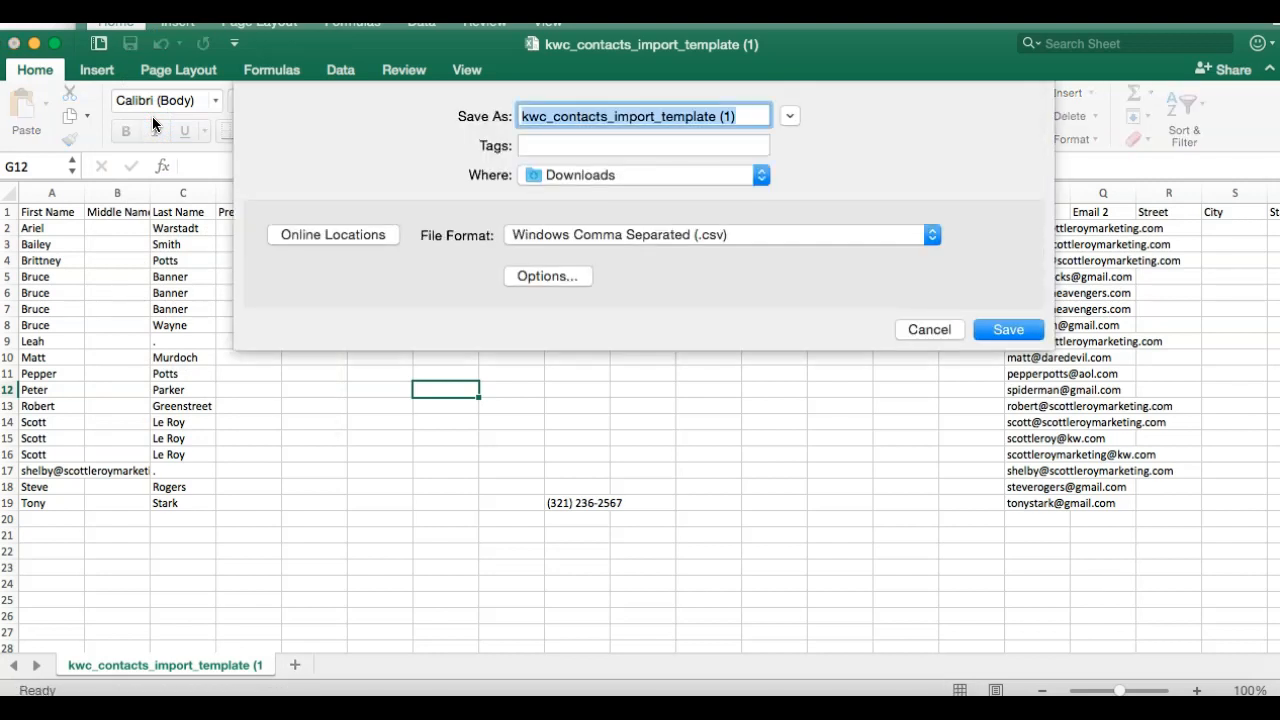
{"action": "type", "text": "Command Import 8.22"}
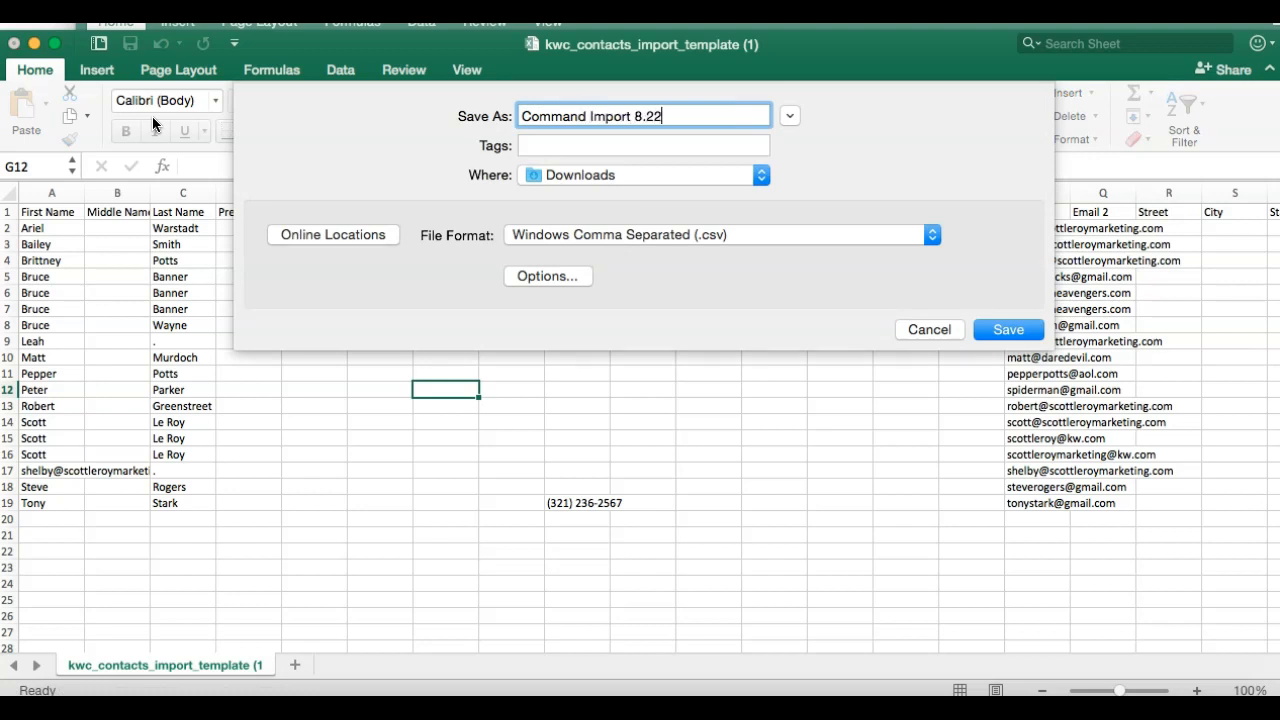
{"action": "left_click", "coordinate": [426, 174]}
{"action": "left_click", "coordinate": [580, 236]}
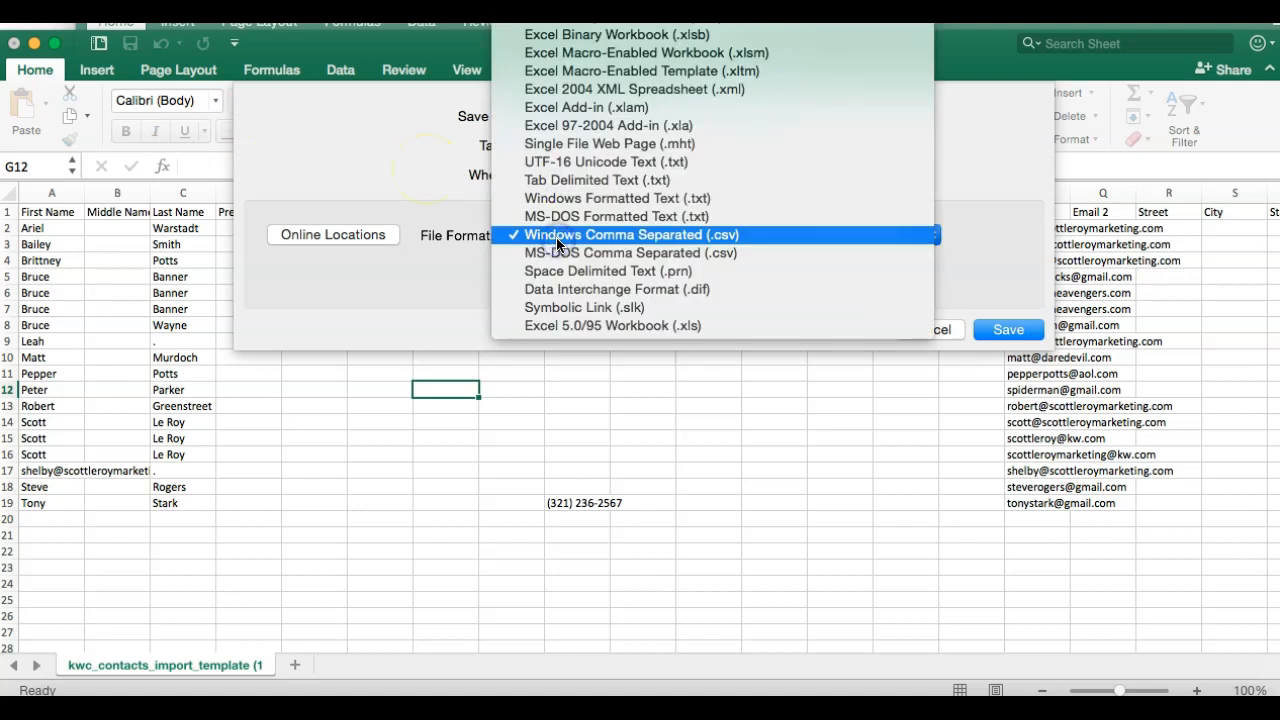
{"action": "left_click", "coordinate": [620, 245]}
{"action": "left_click", "coordinate": [716, 243]}
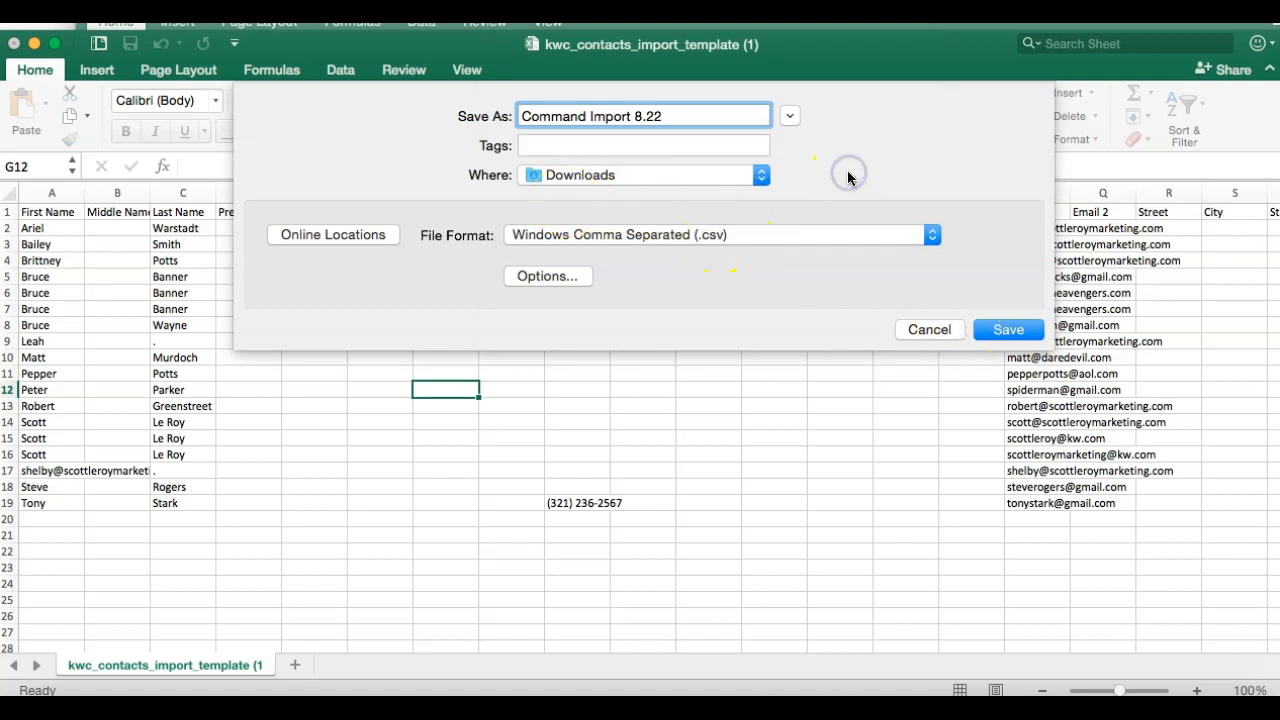
{"action": "left_click", "coordinate": [1014, 330]}
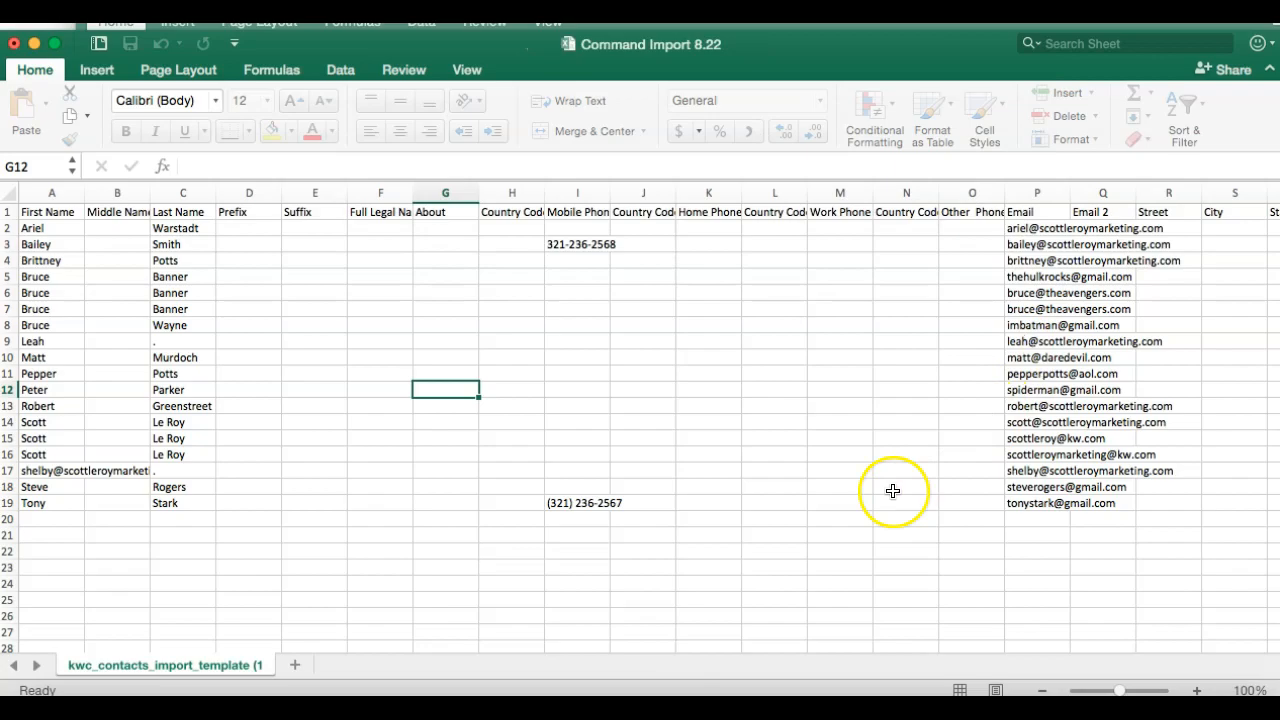
{"action": "left_click", "coordinate": [685, 698]}
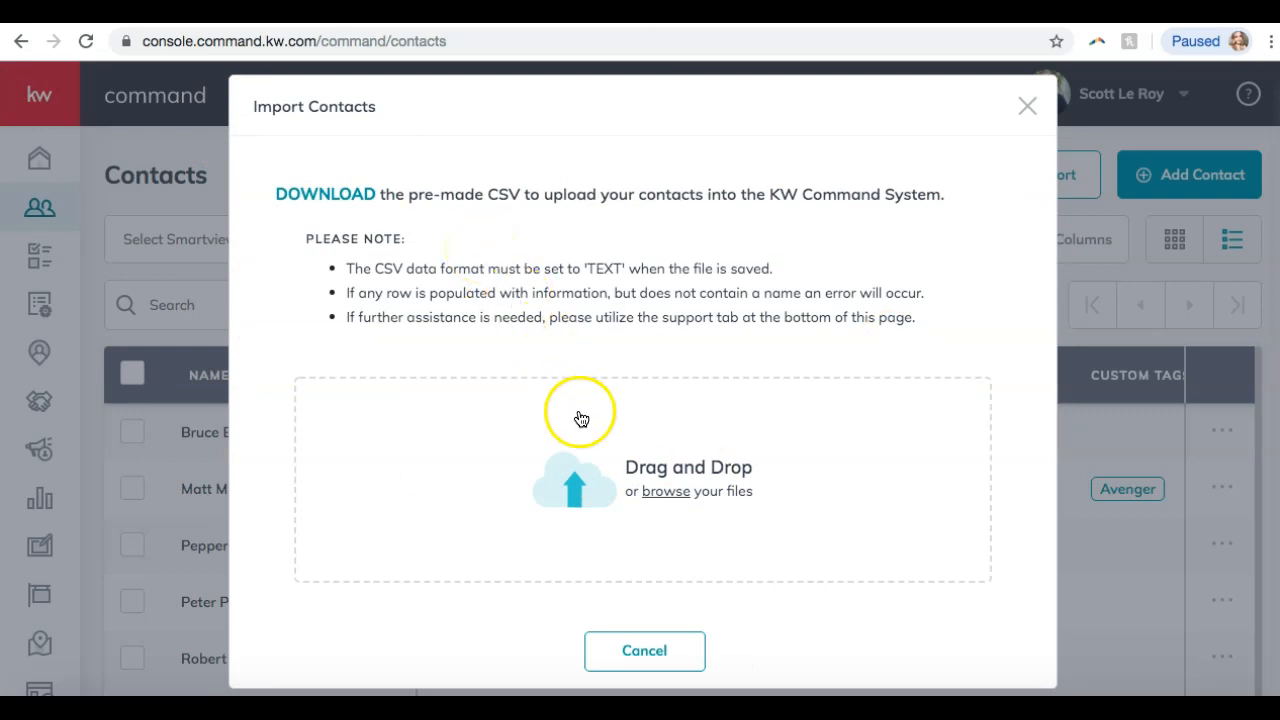
Select Command Import 8.22 from Downloads as the Import Contacts upload file.
{"action": "left_click", "coordinate": [681, 501]}
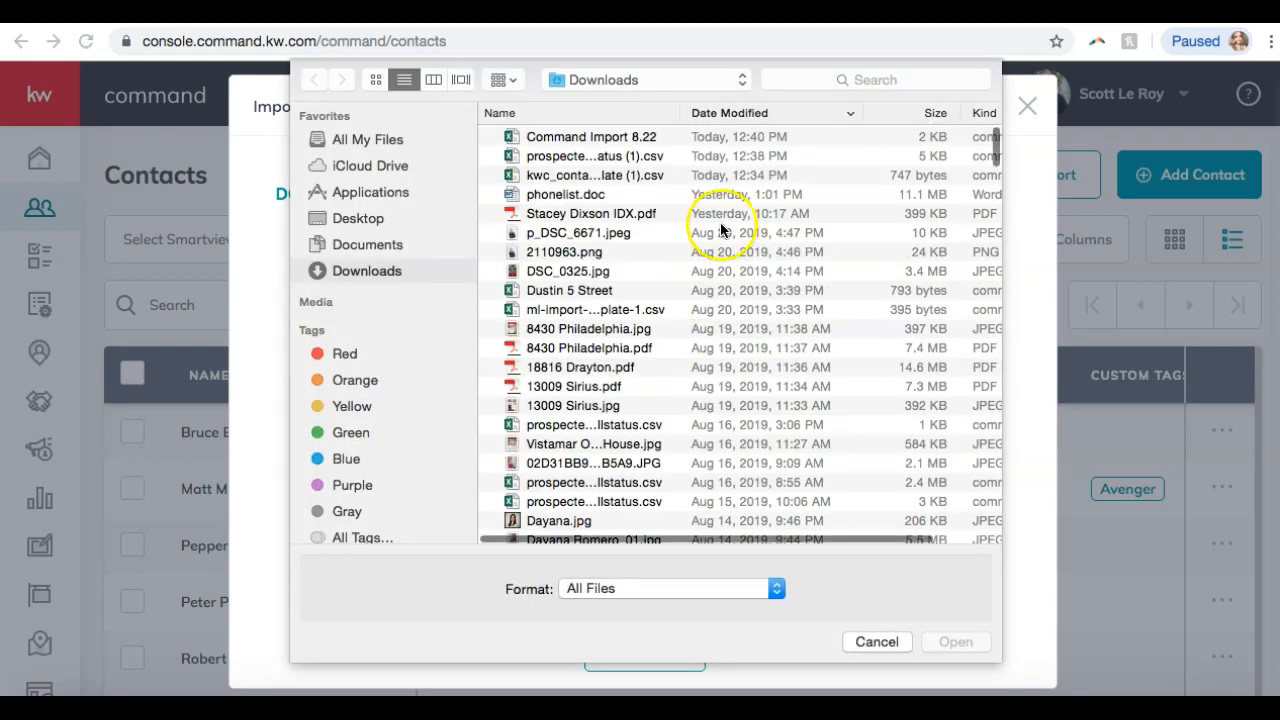
{"action": "left_click", "coordinate": [543, 138]}
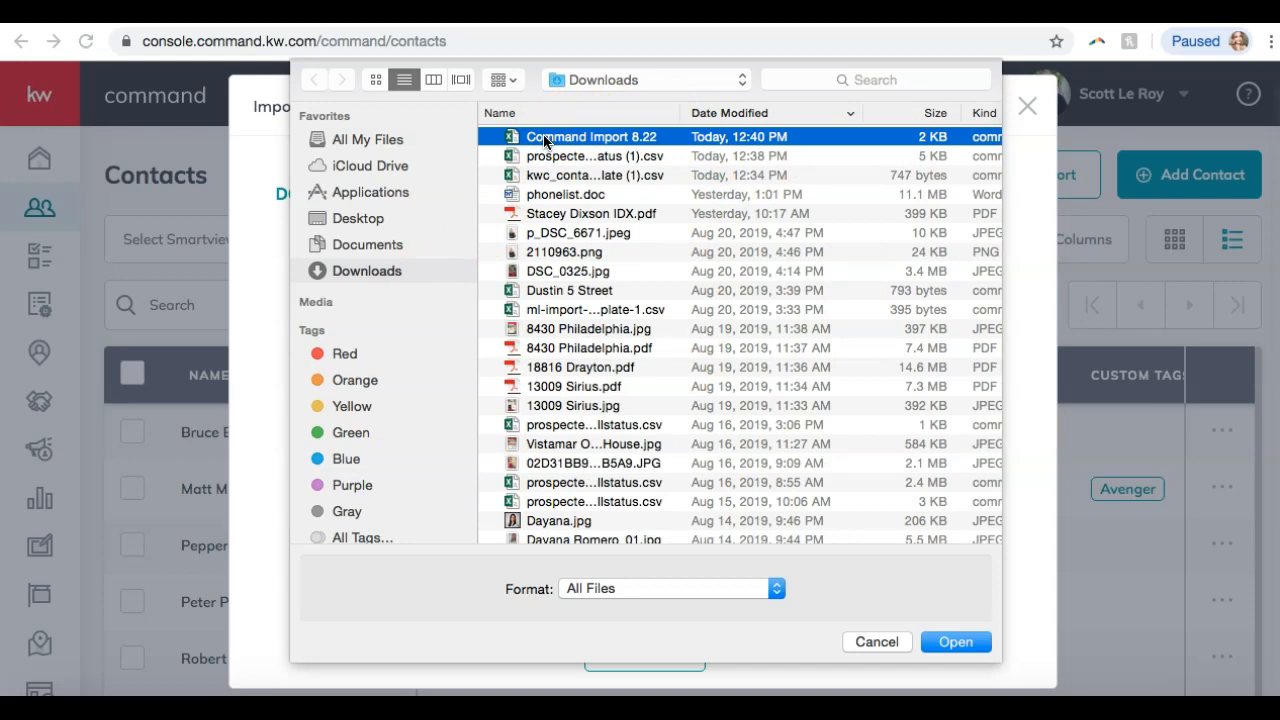
{"action": "key", "text": "Return"}
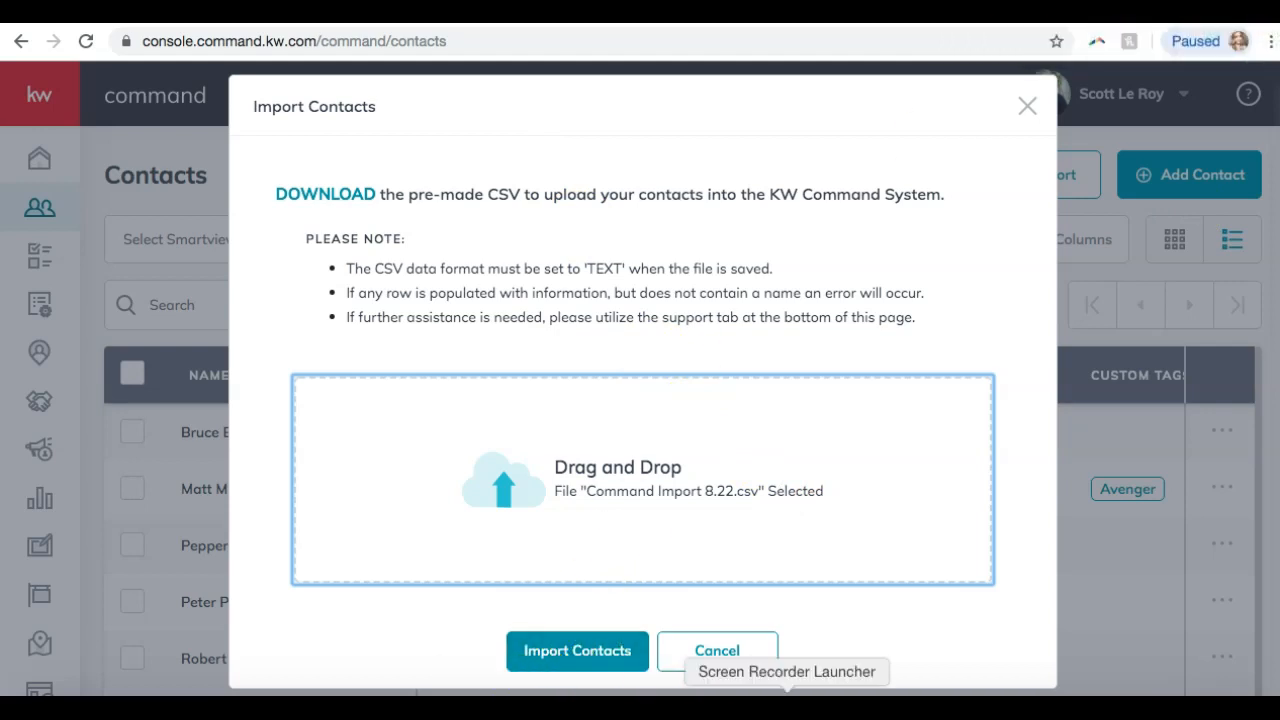
Glance at the Command Import 8.22 workbook in Excel, then cancel the KW Command contact import.
{"action": "left_click", "coordinate": [736, 692]}
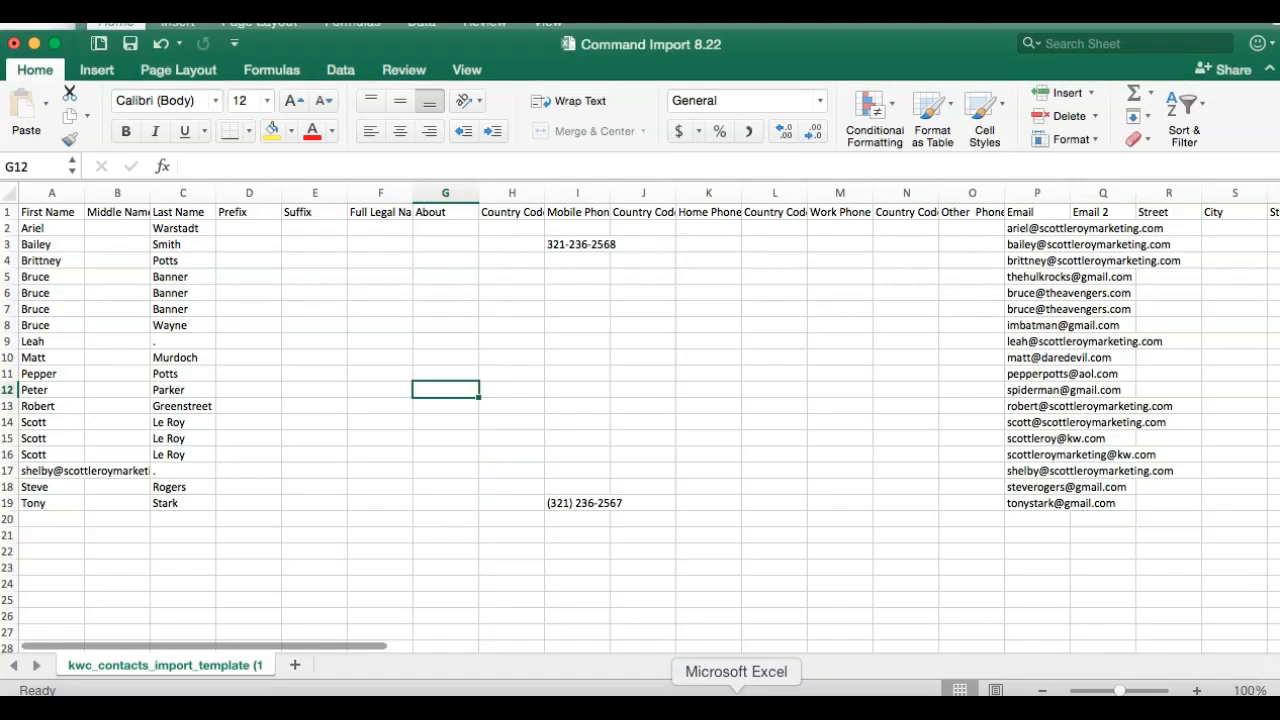
{"action": "scroll", "coordinate": [687, 469], "scroll_direction": "right", "scroll_amount": 1}
{"action": "scroll", "coordinate": [687, 469], "scroll_direction": "left", "scroll_amount": 1}
{"action": "scroll", "coordinate": [833, 399], "scroll_direction": "right", "scroll_amount": 10}
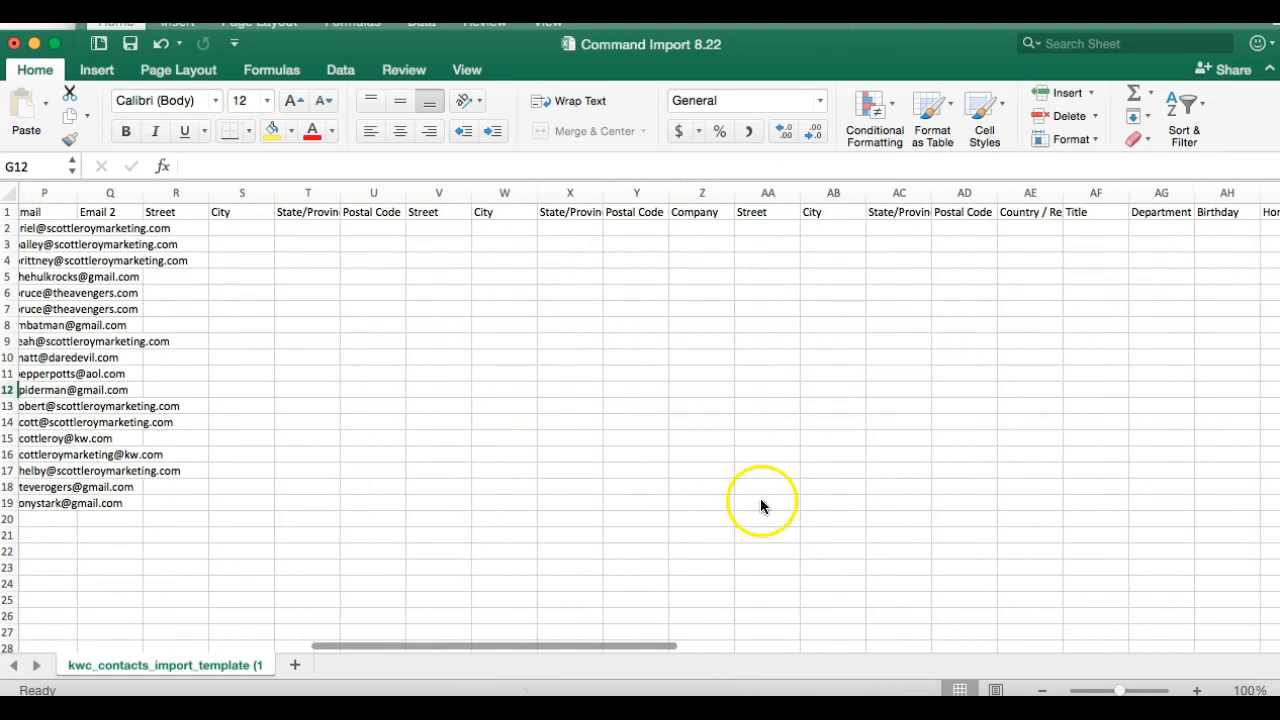
{"action": "left_click", "coordinate": [684, 700]}
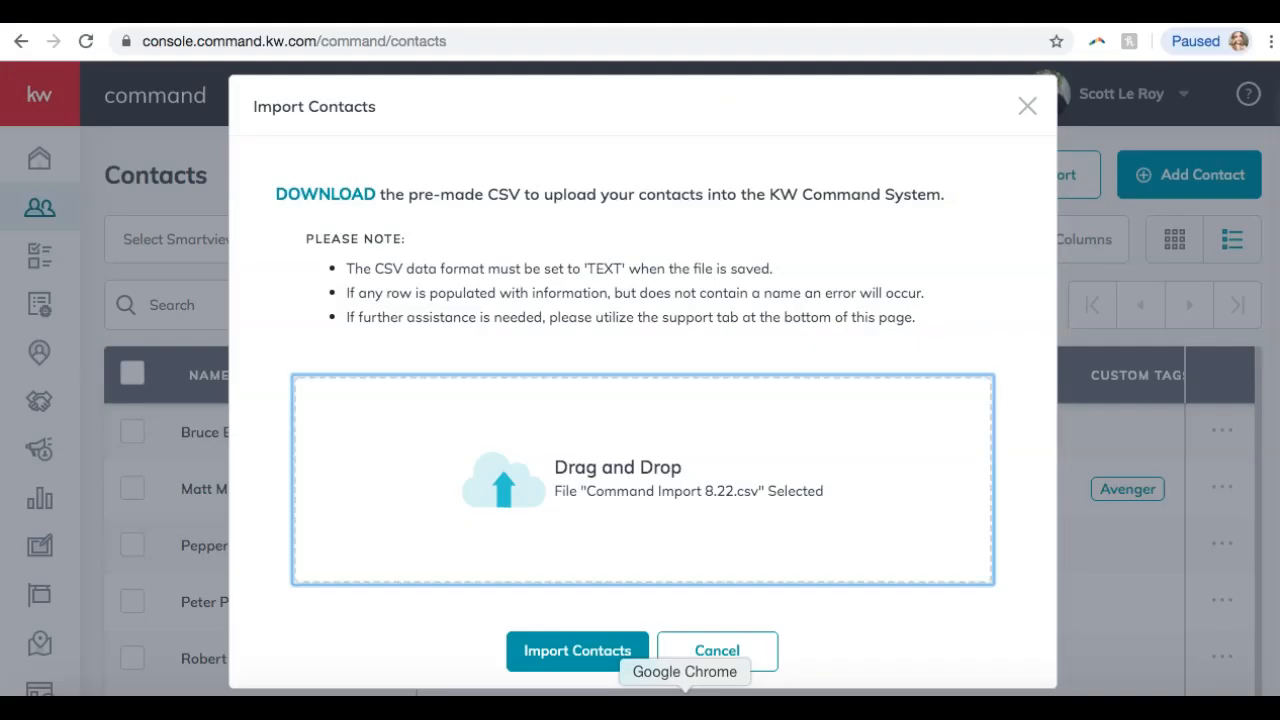
{"action": "left_click", "coordinate": [705, 652]}
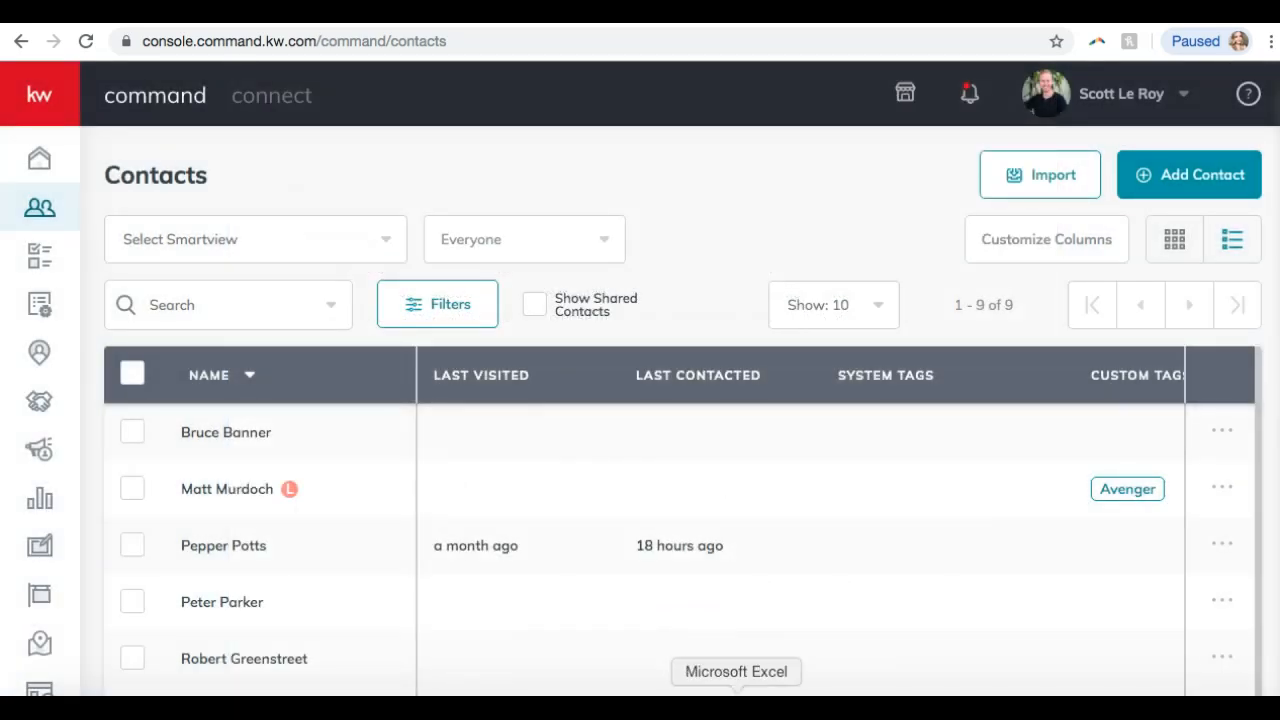
Scroll the Excel sheet to the Tags column, select AU2, then return to KW Command Contacts.
{"action": "left_click", "coordinate": [736, 700]}
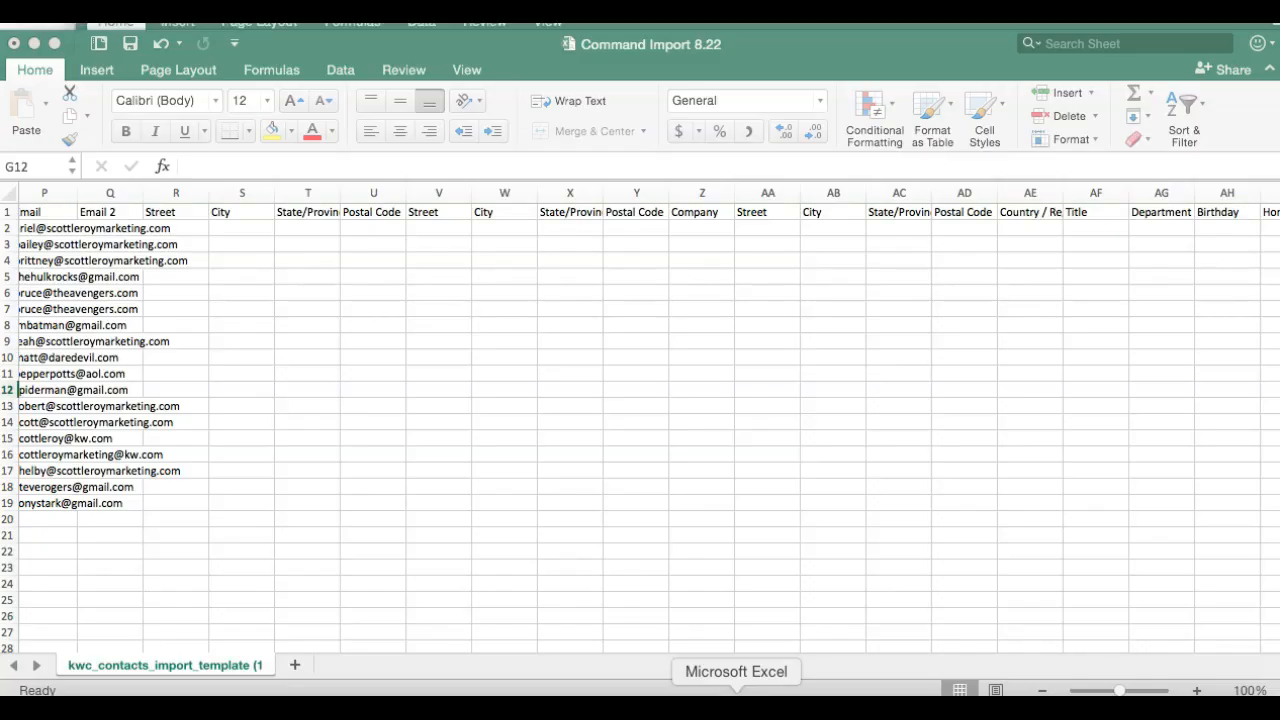
{"action": "scroll", "coordinate": [590, 252], "scroll_direction": "right", "scroll_amount": 10}
{"action": "scroll", "coordinate": [588, 253], "scroll_direction": "right", "scroll_amount": 10}
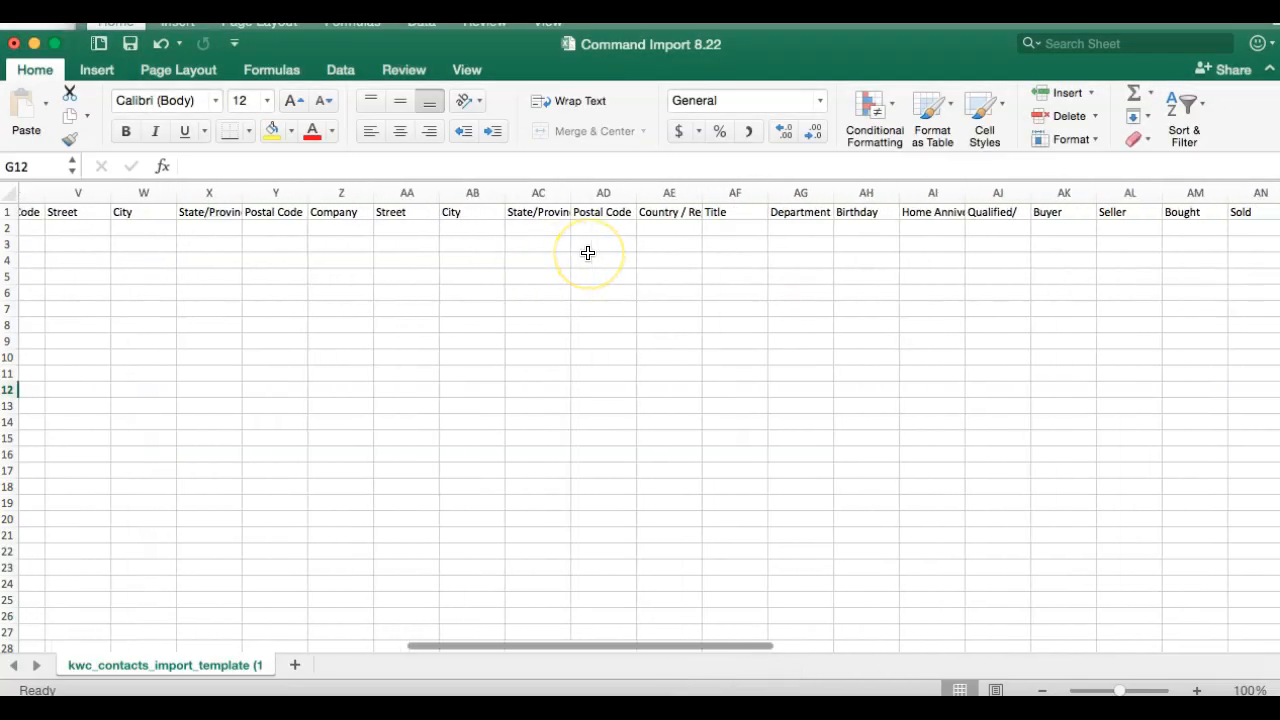
{"action": "scroll", "coordinate": [588, 253], "scroll_direction": "right", "scroll_amount": 6}
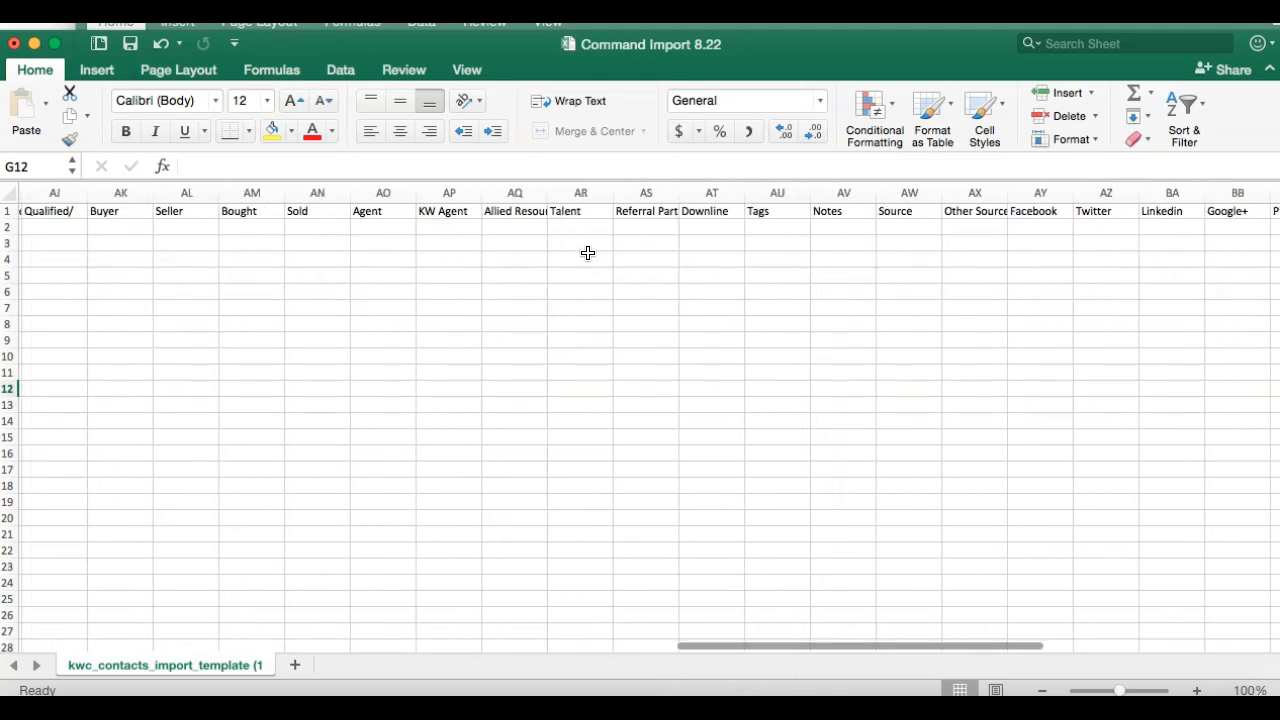
{"action": "scroll", "coordinate": [775, 229], "scroll_direction": "left", "scroll_amount": 20}
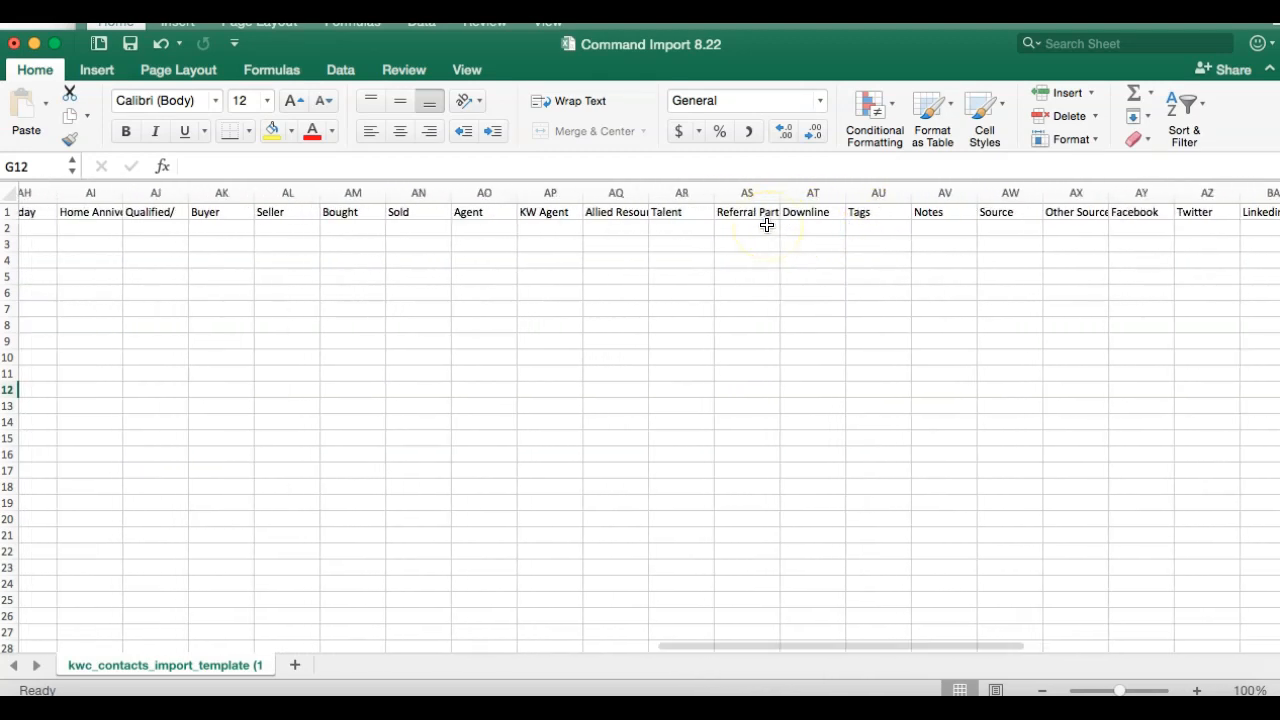
{"action": "scroll", "coordinate": [766, 225], "scroll_direction": "right", "scroll_amount": 12}
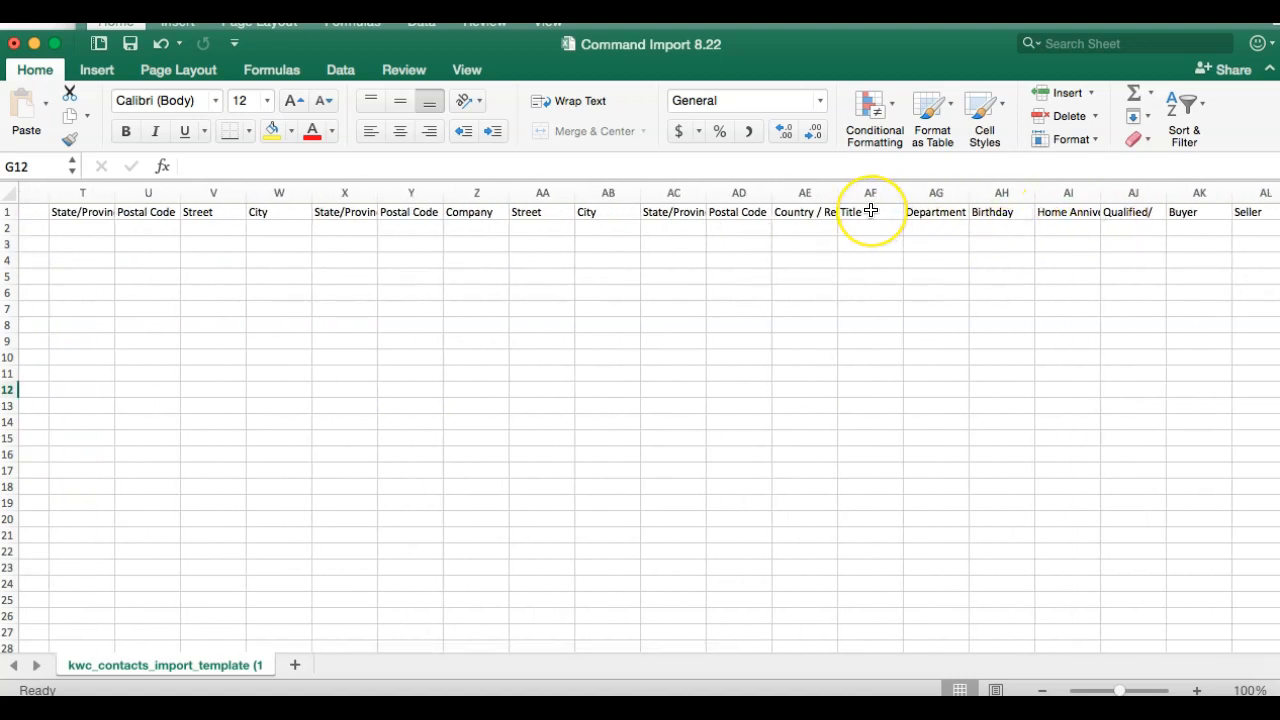
{"action": "scroll", "coordinate": [871, 210], "scroll_direction": "right", "scroll_amount": 3}
{"action": "scroll", "coordinate": [871, 210], "scroll_direction": "right", "scroll_amount": 5}
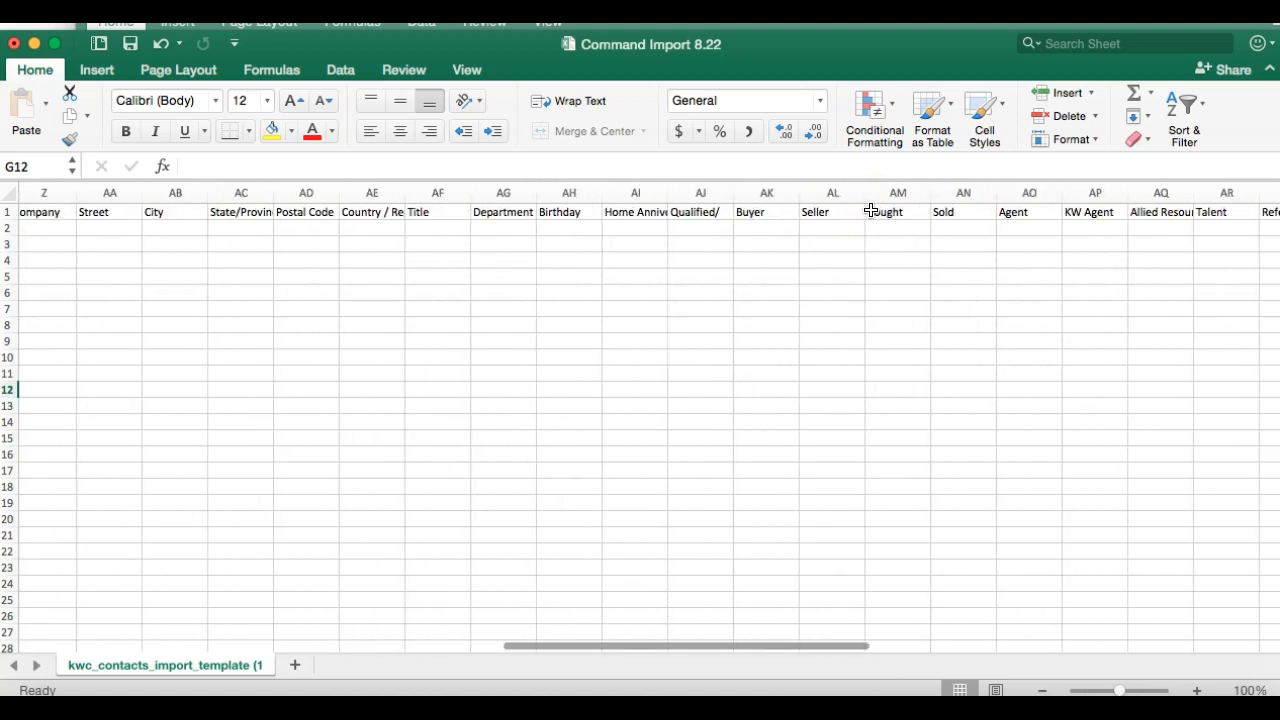
{"action": "scroll", "coordinate": [437, 226], "scroll_direction": "left", "scroll_amount": 3}
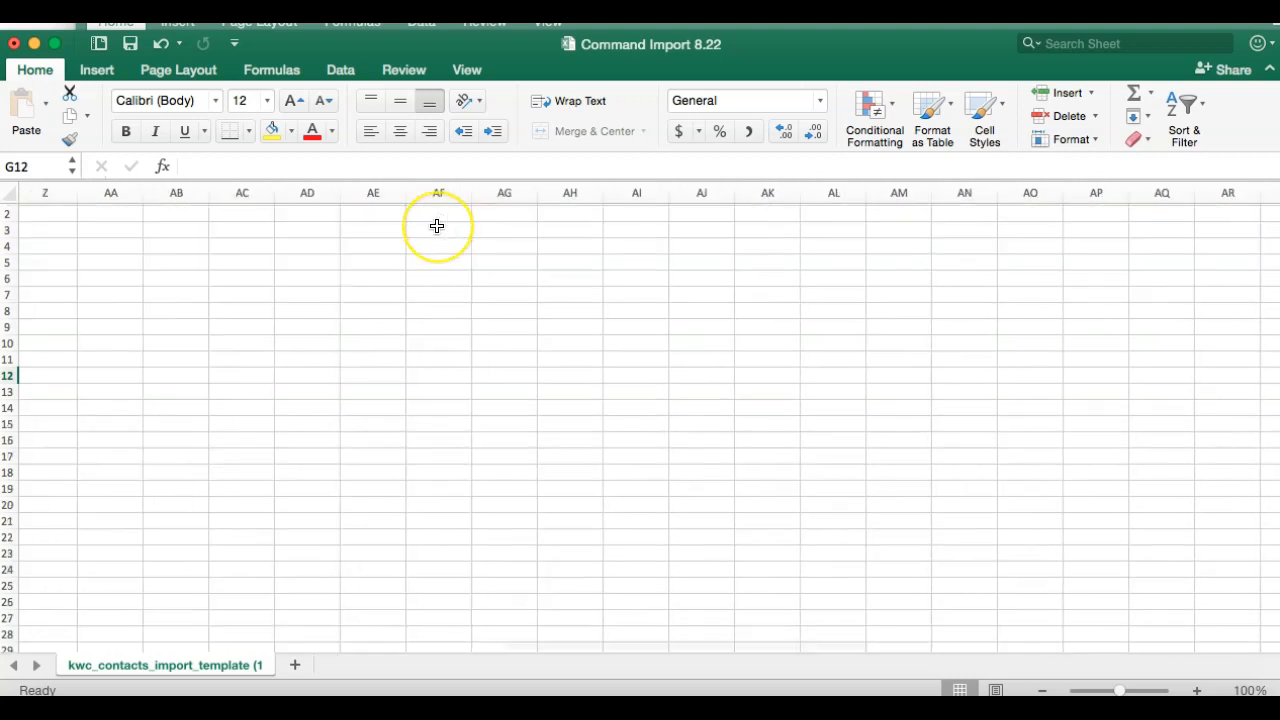
{"action": "scroll", "coordinate": [437, 226], "scroll_direction": "left", "scroll_amount": 20}
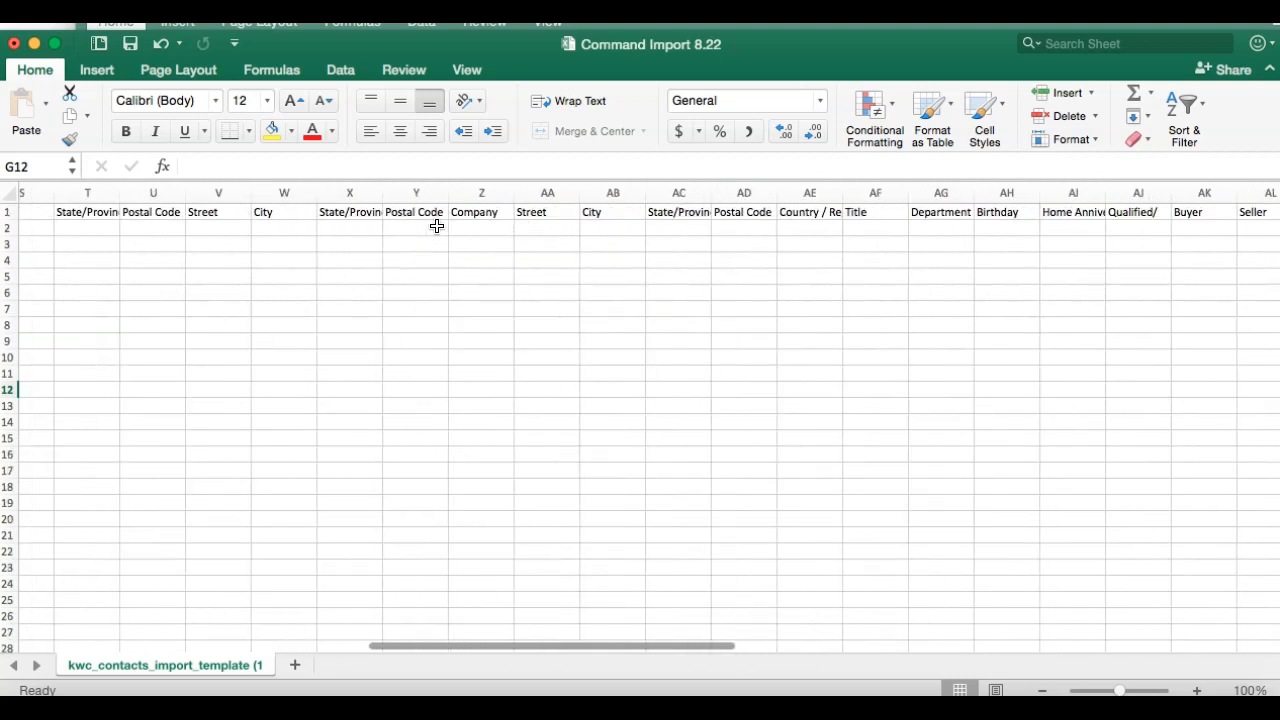
{"action": "scroll", "coordinate": [437, 226], "scroll_direction": "right", "scroll_amount": 15}
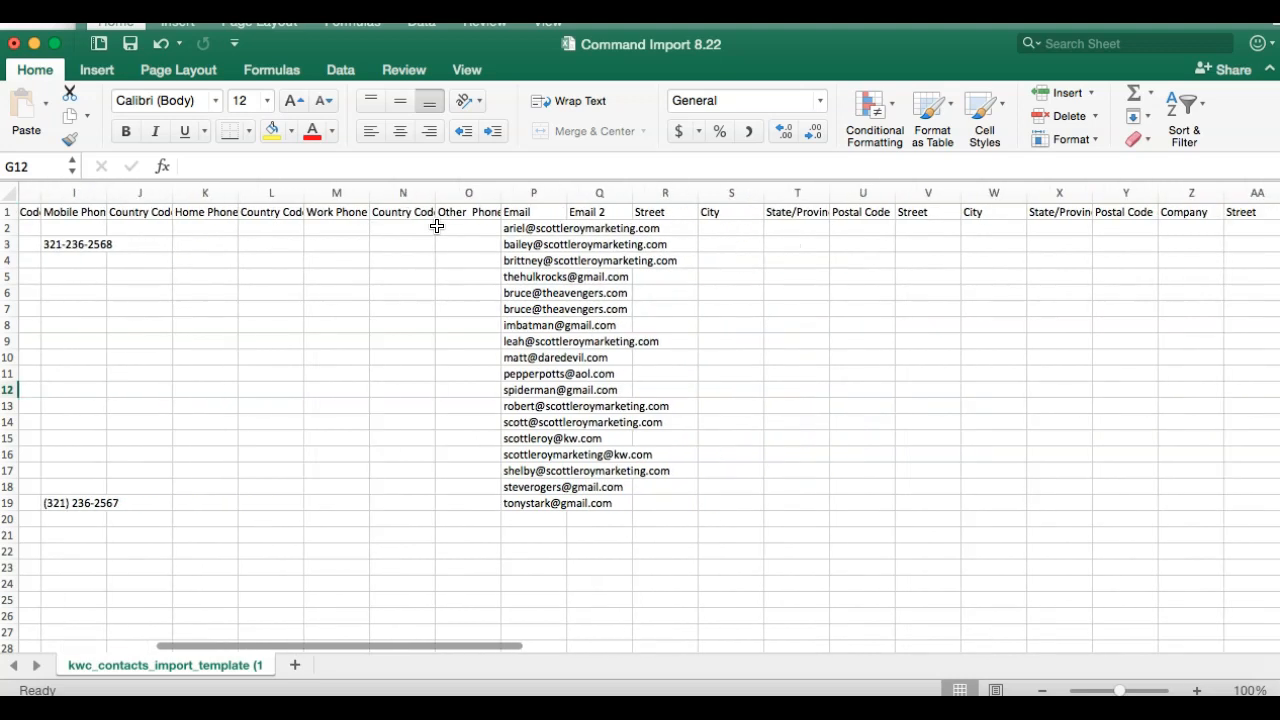
{"action": "scroll", "coordinate": [437, 226], "scroll_direction": "right", "scroll_amount": 10}
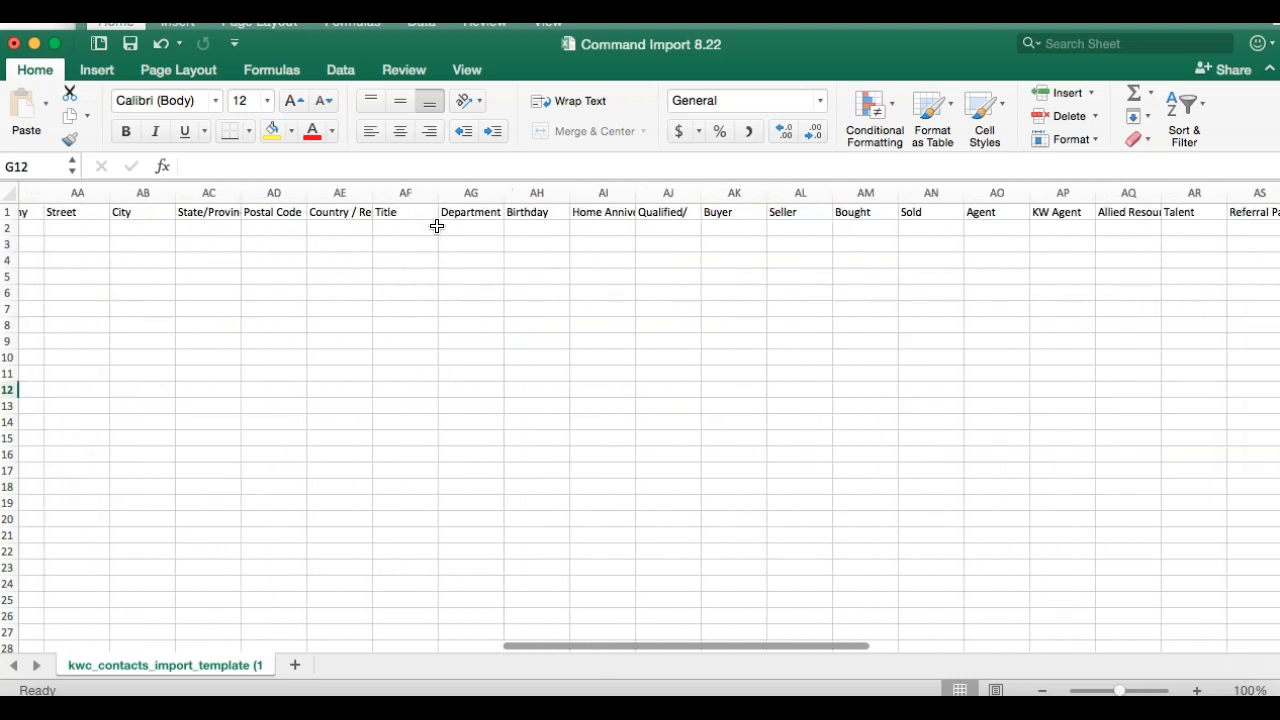
{"action": "left_click", "coordinate": [1000, 227]}
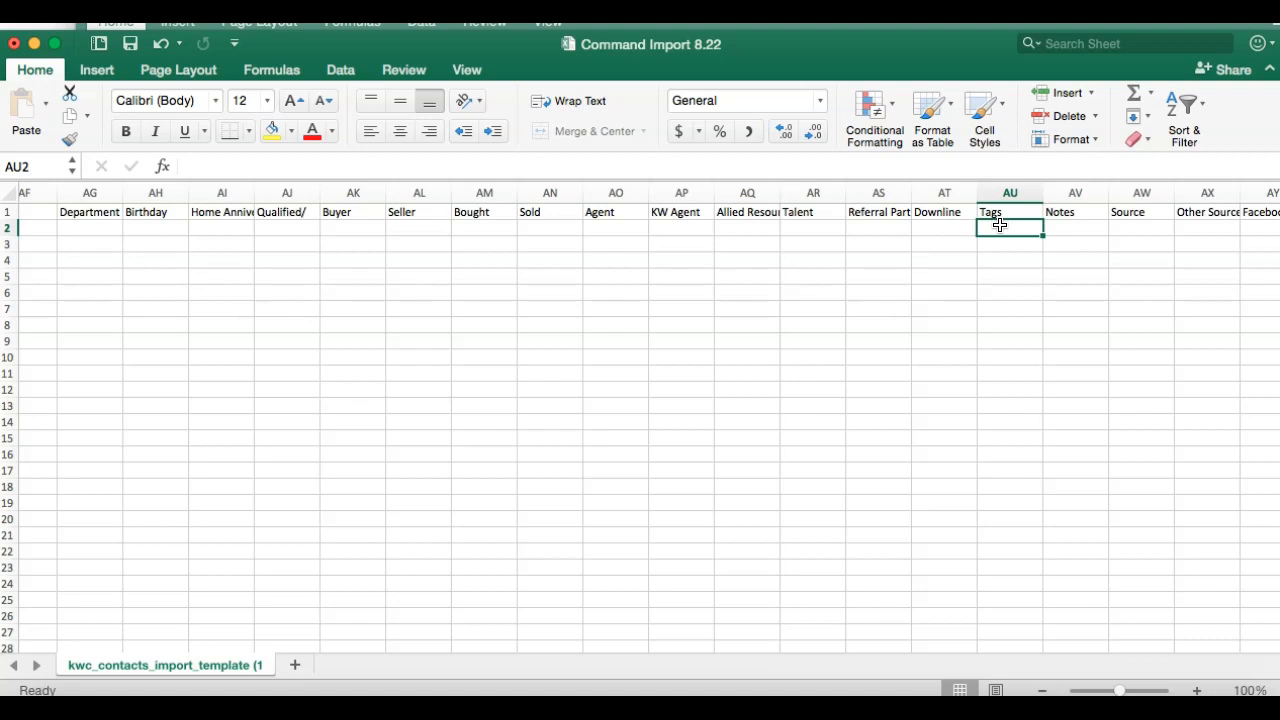
{"action": "left_click", "coordinate": [685, 700]}
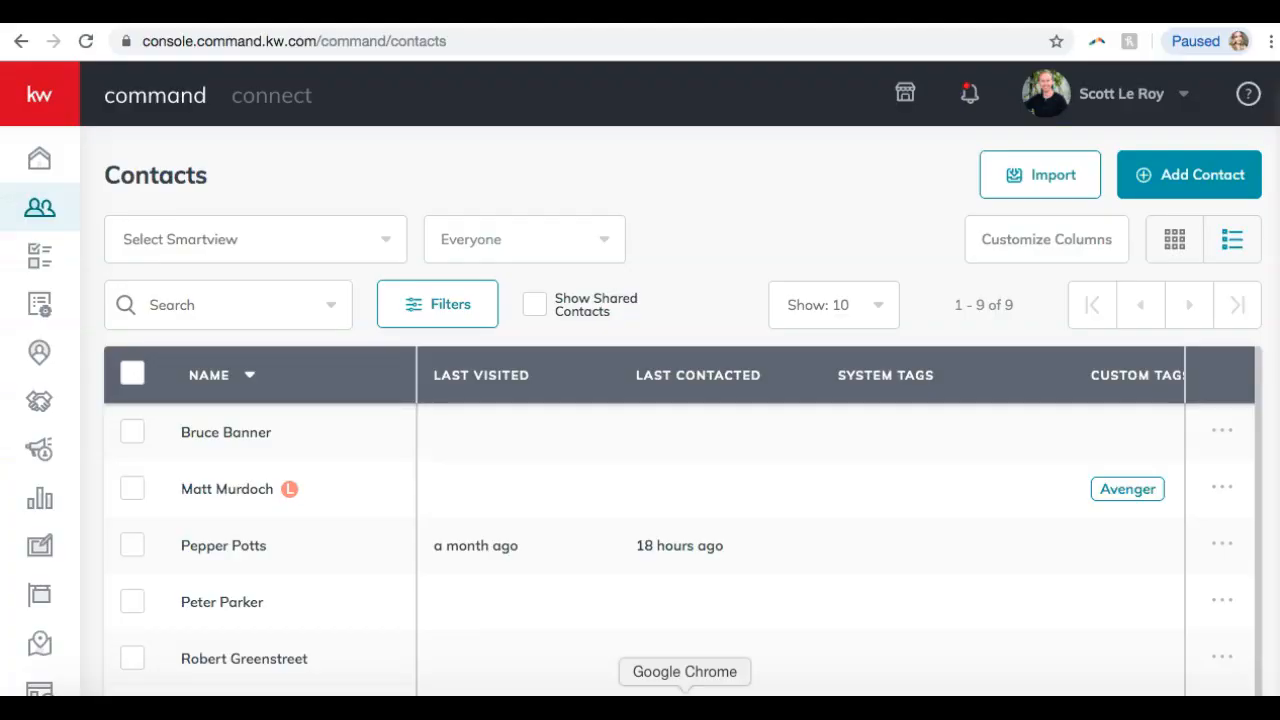
Scroll through the KW Command contacts list (1–9 of 9).
{"action": "scroll", "coordinate": [603, 506], "scroll_direction": "down", "scroll_amount": 1}
{"action": "scroll", "coordinate": [603, 506], "scroll_direction": "right", "scroll_amount": 4}
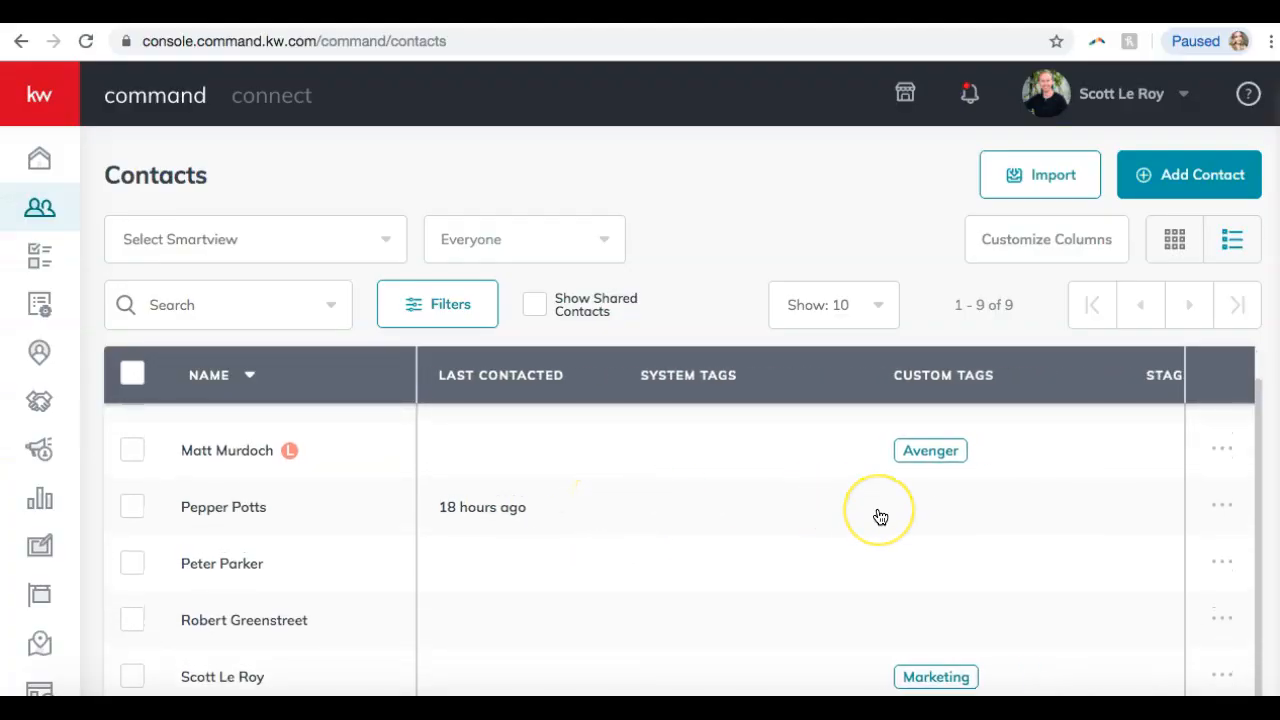
{"action": "scroll", "coordinate": [880, 517], "scroll_direction": "down", "scroll_amount": 1}
{"action": "scroll", "coordinate": [880, 517], "scroll_direction": "down", "scroll_amount": 3}
{"action": "scroll", "coordinate": [880, 517], "scroll_direction": "up", "scroll_amount": 5}
{"action": "scroll", "coordinate": [878, 517], "scroll_direction": "up", "scroll_amount": 1}
{"action": "scroll", "coordinate": [957, 523], "scroll_direction": "down", "scroll_amount": 4}
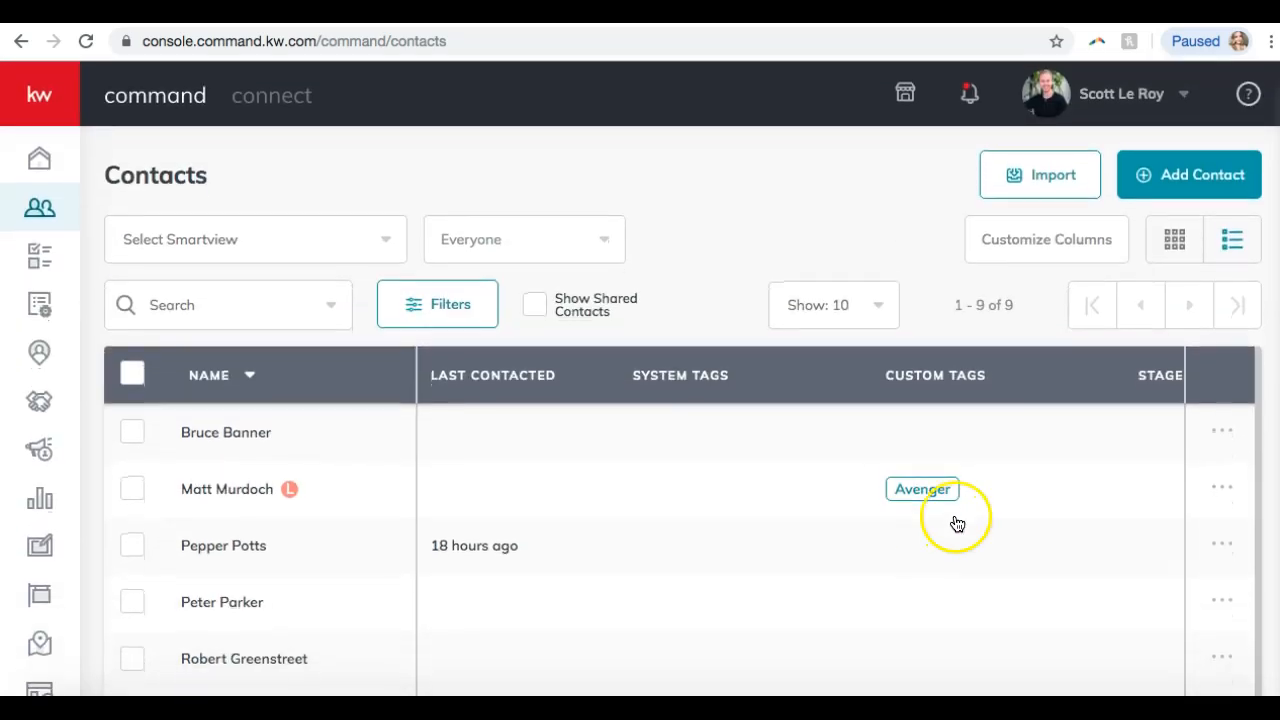
{"action": "scroll", "coordinate": [957, 523], "scroll_direction": "up", "scroll_amount": 3}
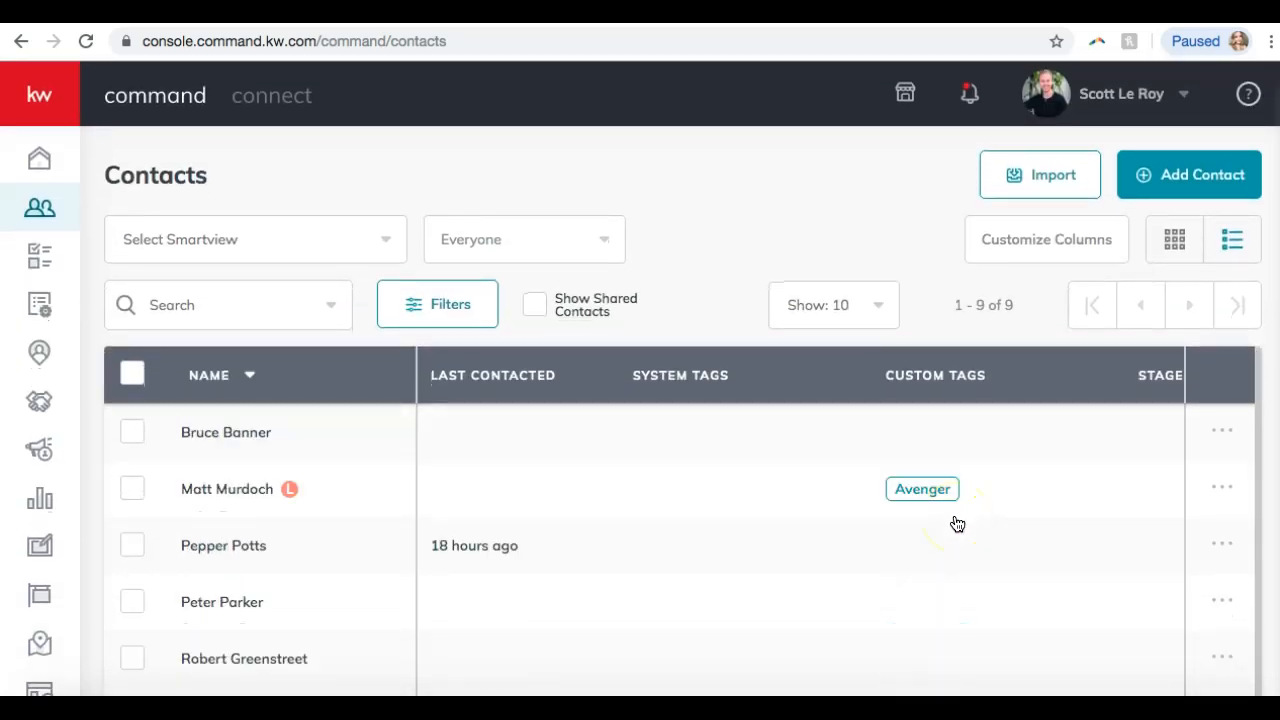
Browse the System Tag(s) filter list without applying a filter, then go back to Excel.
{"action": "left_click", "coordinate": [420, 304]}
{"action": "left_click", "coordinate": [846, 292]}
{"action": "scroll", "coordinate": [816, 398], "scroll_direction": "down", "scroll_amount": 4}
{"action": "scroll", "coordinate": [818, 398], "scroll_direction": "down", "scroll_amount": 10}
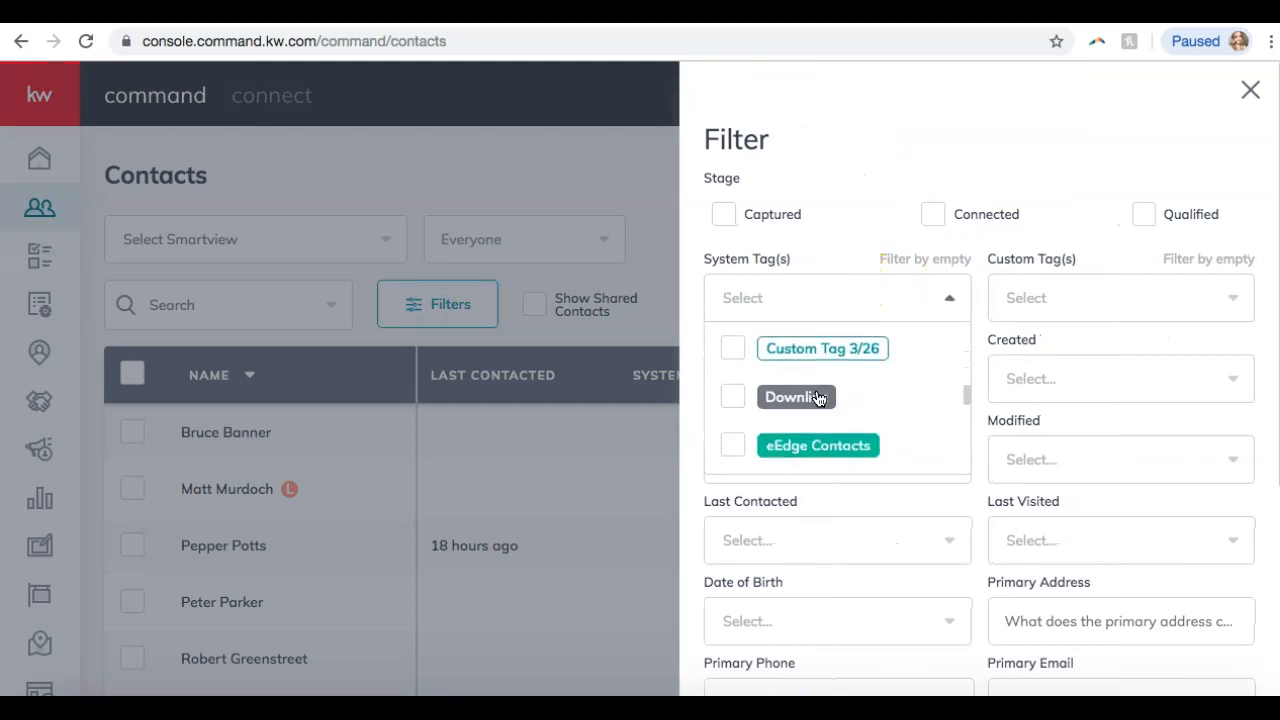
{"action": "scroll", "coordinate": [818, 398], "scroll_direction": "down", "scroll_amount": 3}
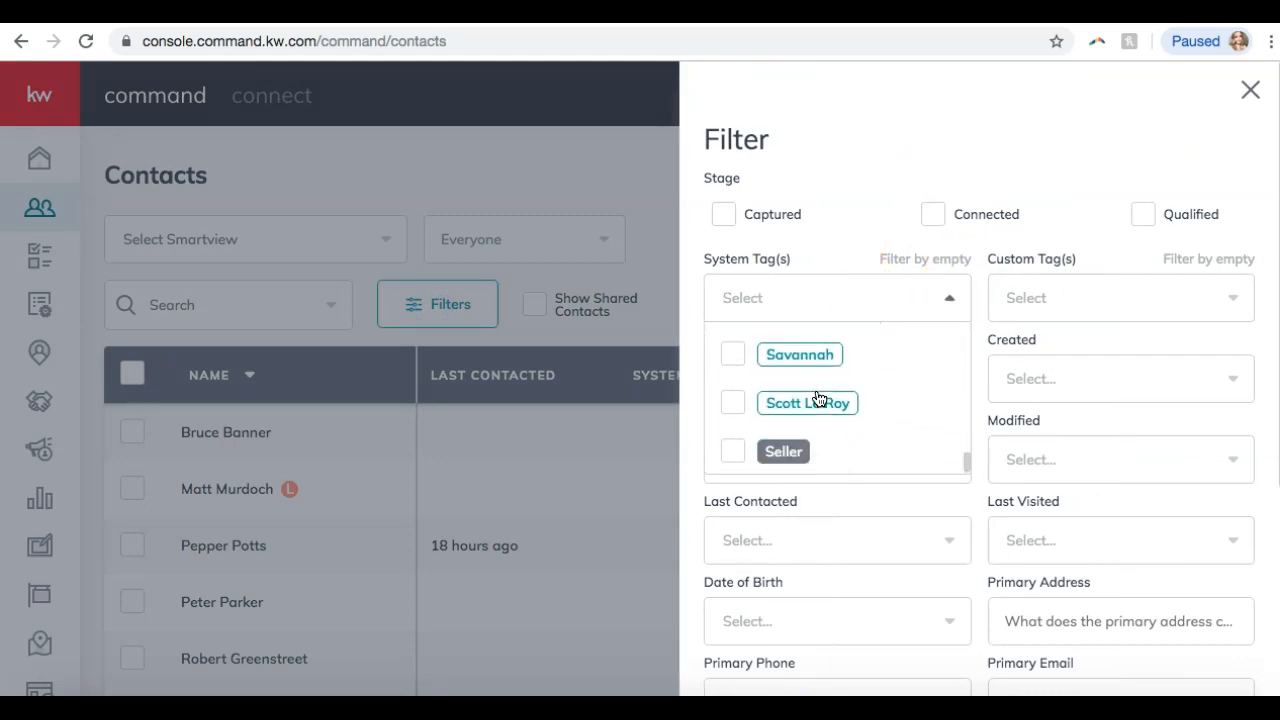
{"action": "left_click", "coordinate": [1250, 89]}
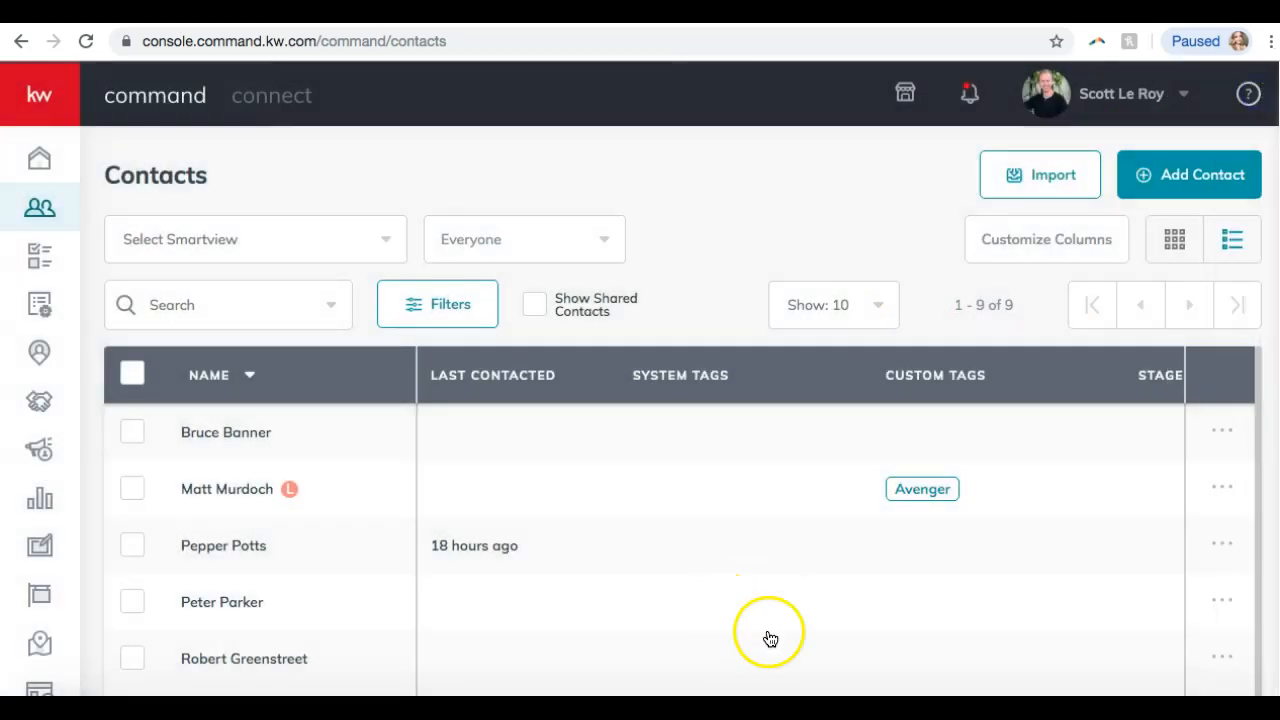
{"action": "left_click", "coordinate": [736, 694]}
{"action": "scroll", "coordinate": [378, 270], "scroll_direction": "left", "scroll_amount": 15}
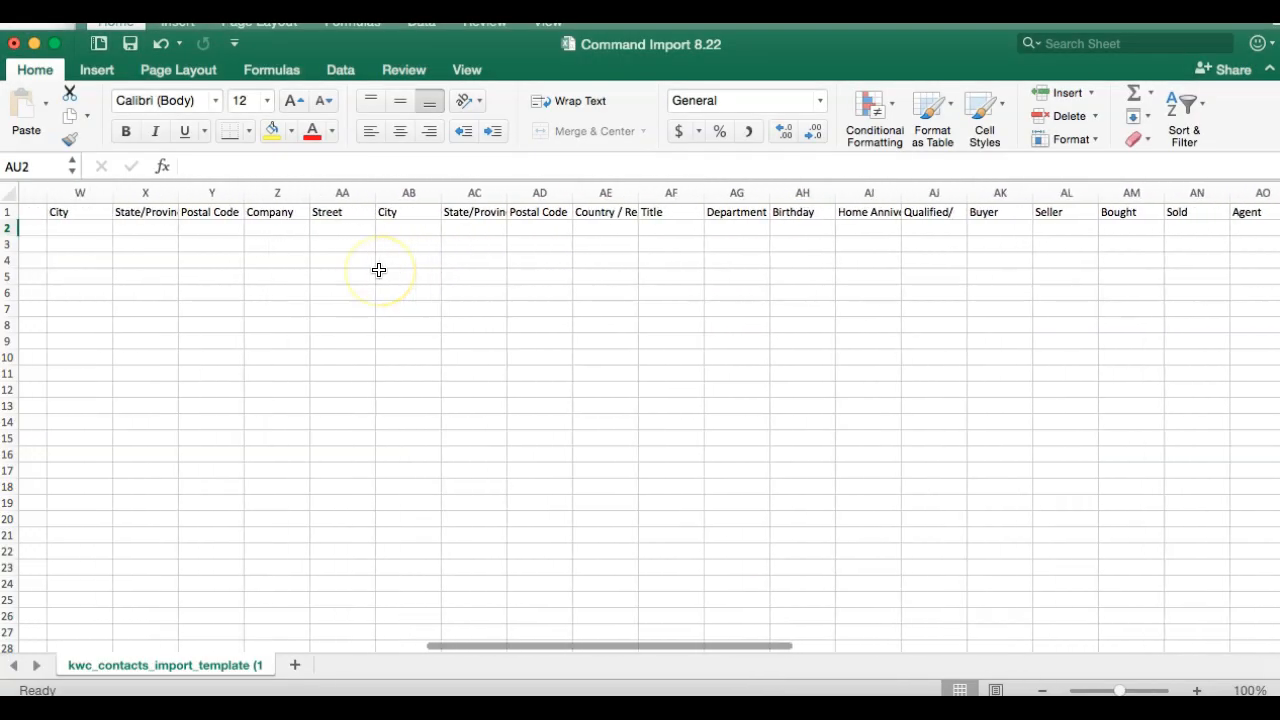
Enter the agent's name as the tag in Tags cells AU2 and AU3.
{"action": "scroll", "coordinate": [378, 270], "scroll_direction": "left", "scroll_amount": 3}
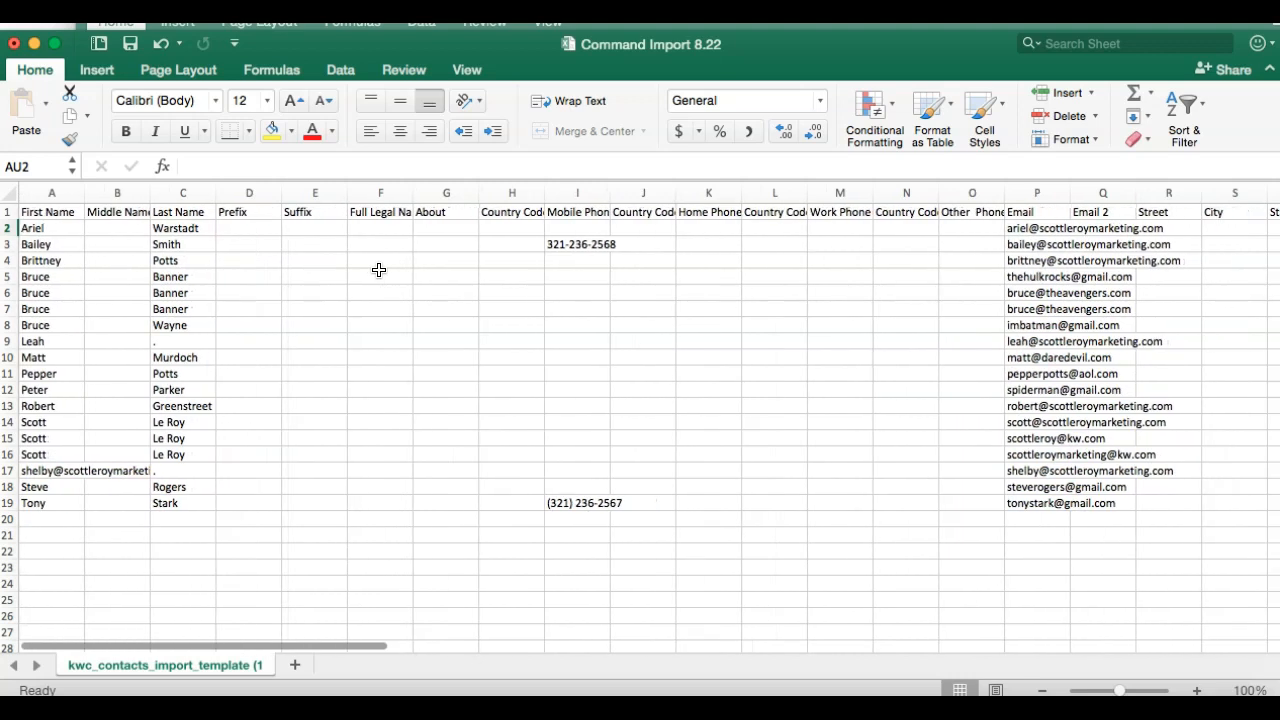
{"action": "scroll", "coordinate": [378, 270], "scroll_direction": "right", "scroll_amount": 12}
{"action": "scroll", "coordinate": [378, 270], "scroll_direction": "right", "scroll_amount": 8}
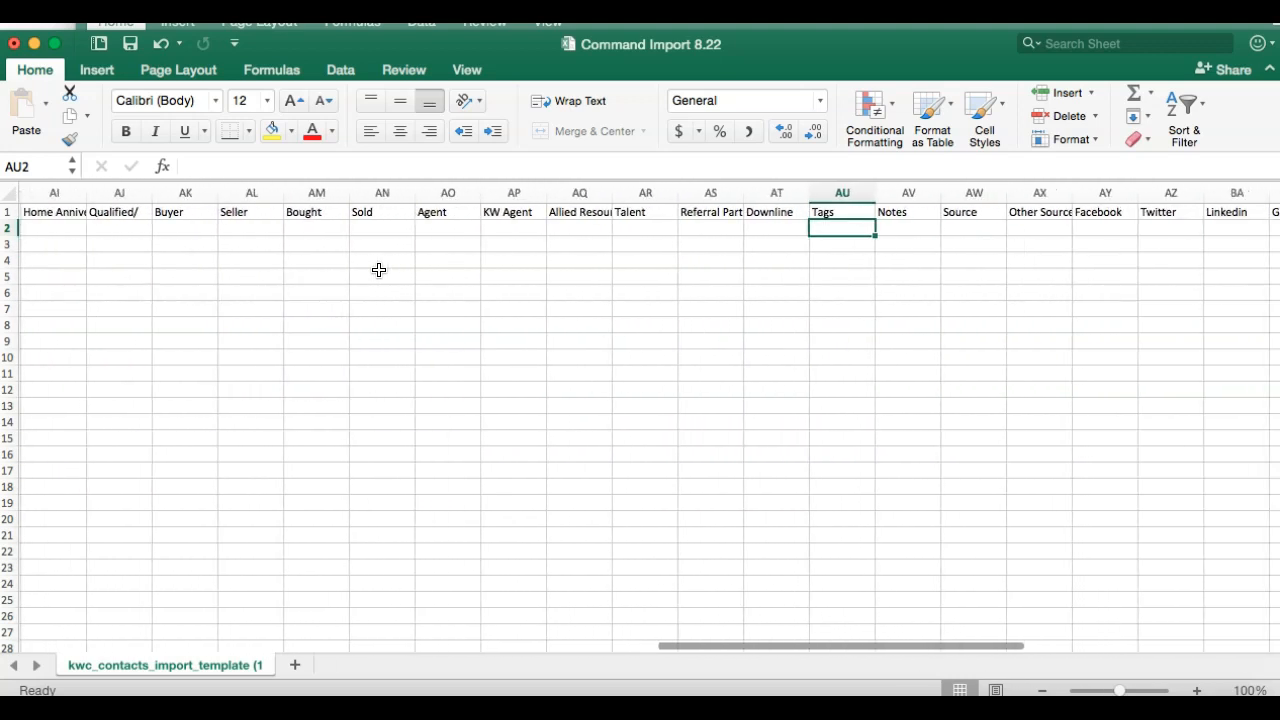
{"action": "left_click", "coordinate": [835, 225]}
{"action": "double_click", "coordinate": [835, 225]}
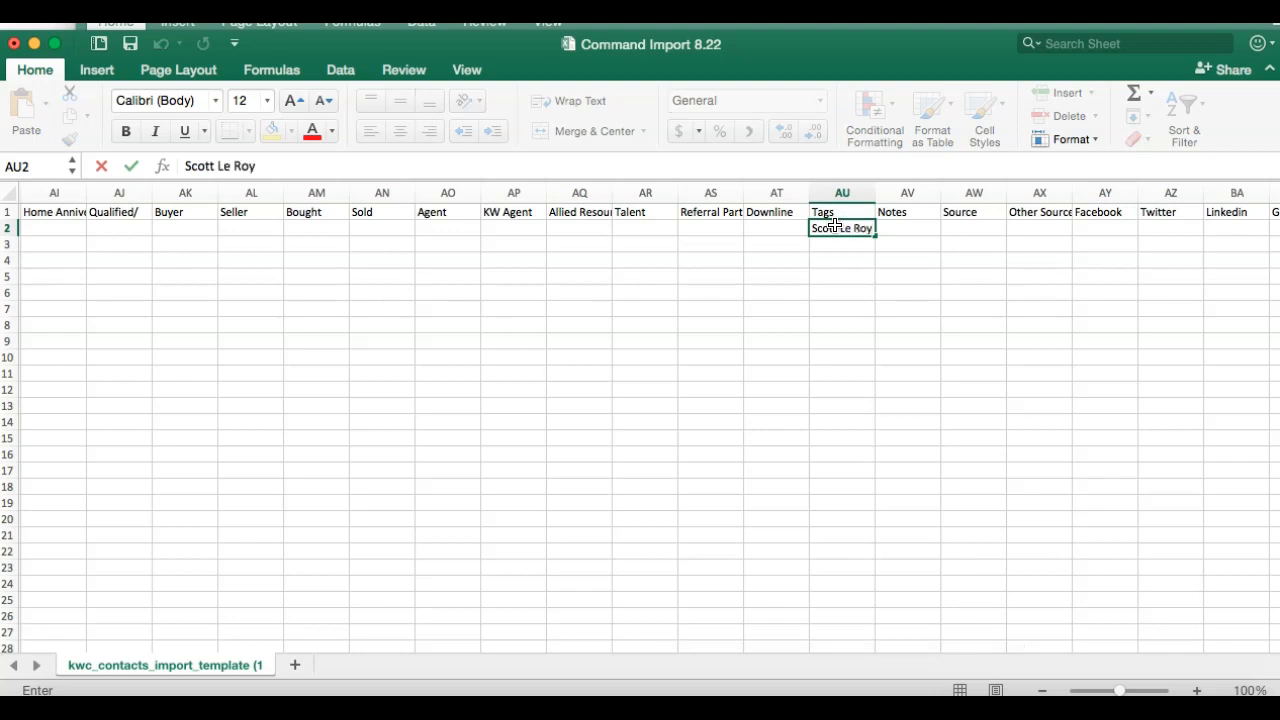
{"action": "key", "text": "Return"}
{"action": "type", "text": "Scott L"}
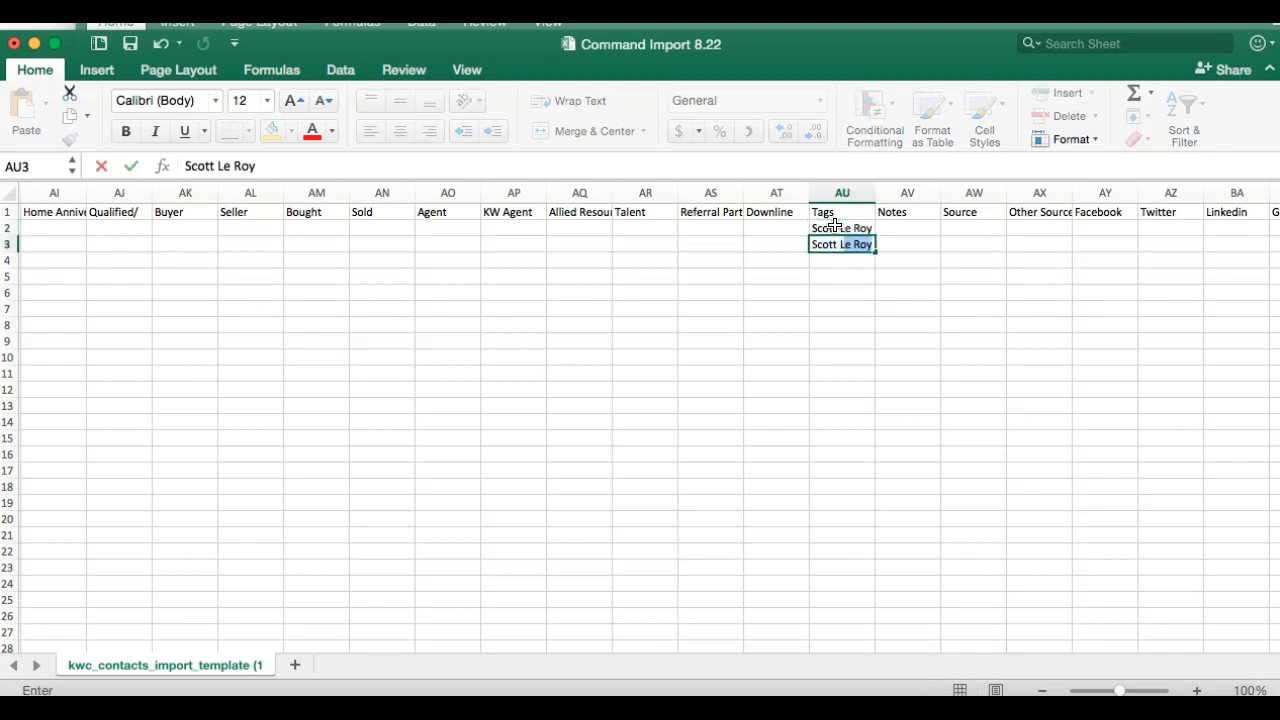
{"action": "key", "text": "Return"}
Copy the AU3 tag into AU4 and save the Command Import 8.22 workbook.
{"action": "left_click", "coordinate": [848, 246]}
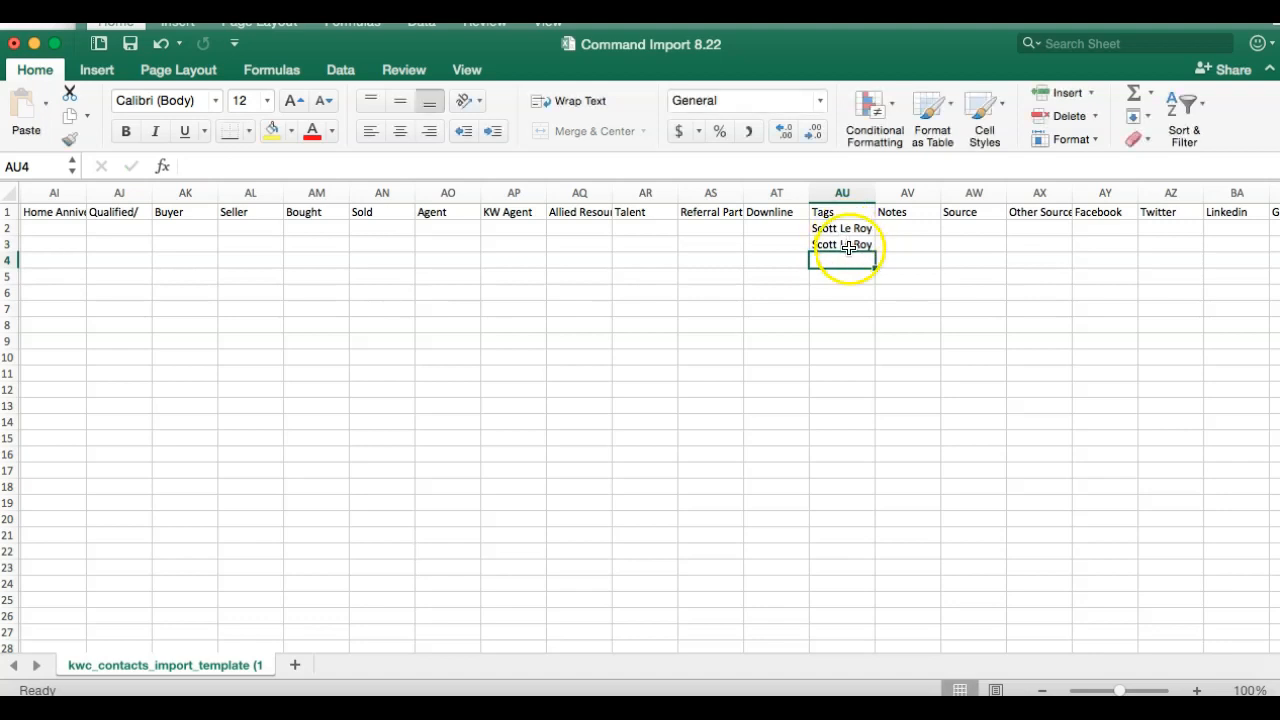
{"action": "key", "text": "ctrl+c"}
{"action": "key", "text": "Down"}
{"action": "key", "text": "super+v"}
{"action": "left_click", "coordinate": [800, 271]}
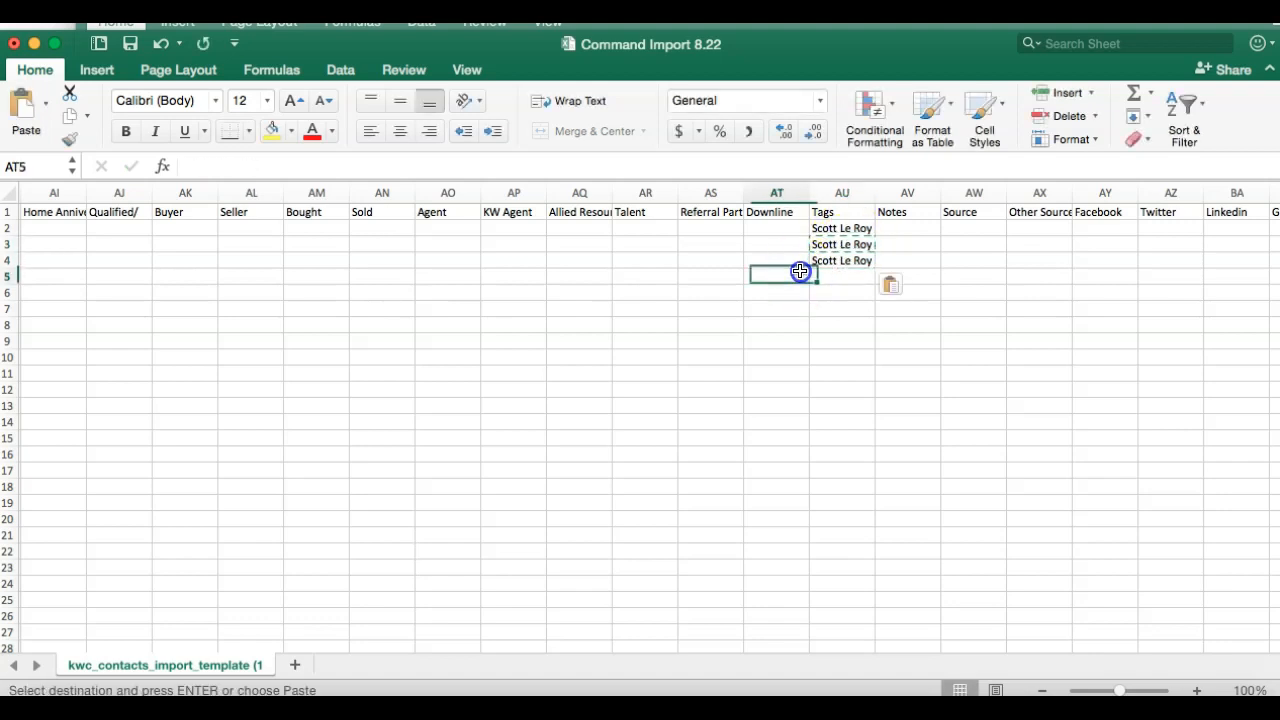
{"action": "scroll", "coordinate": [800, 271], "scroll_direction": "left", "scroll_amount": 20}
{"action": "scroll", "coordinate": [800, 271], "scroll_direction": "left", "scroll_amount": 3}
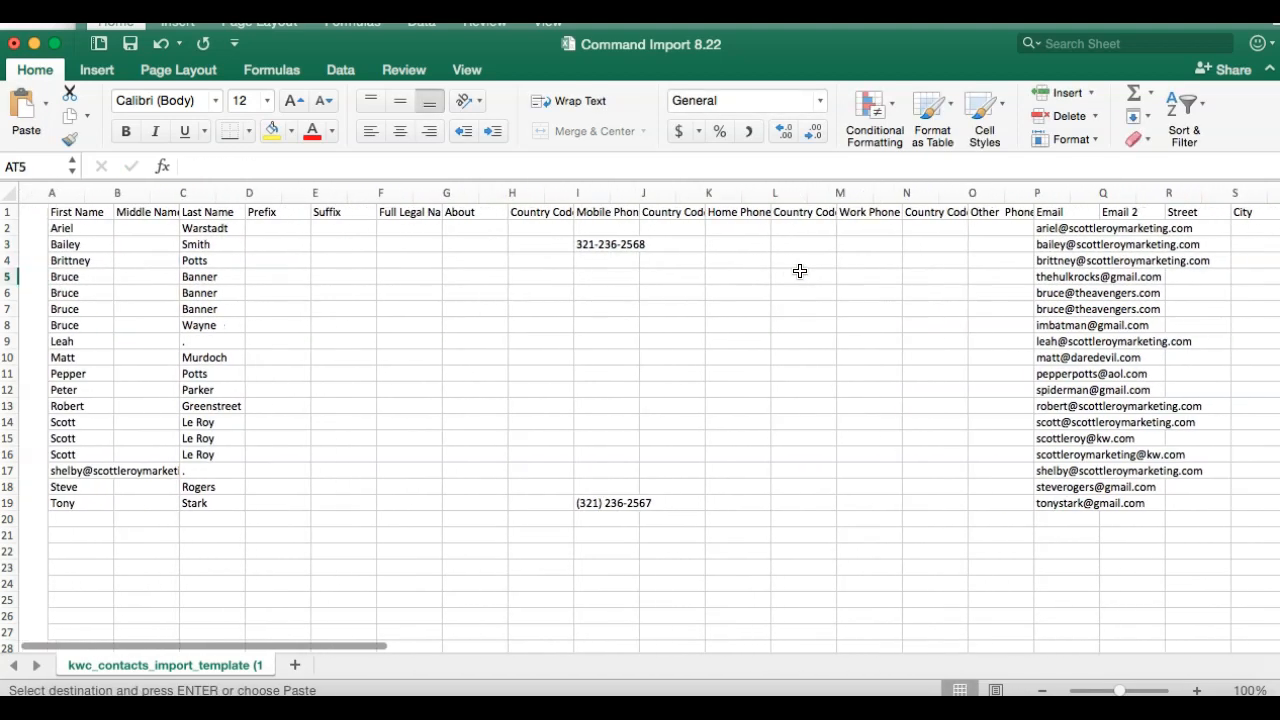
{"action": "left_click", "coordinate": [130, 43]}
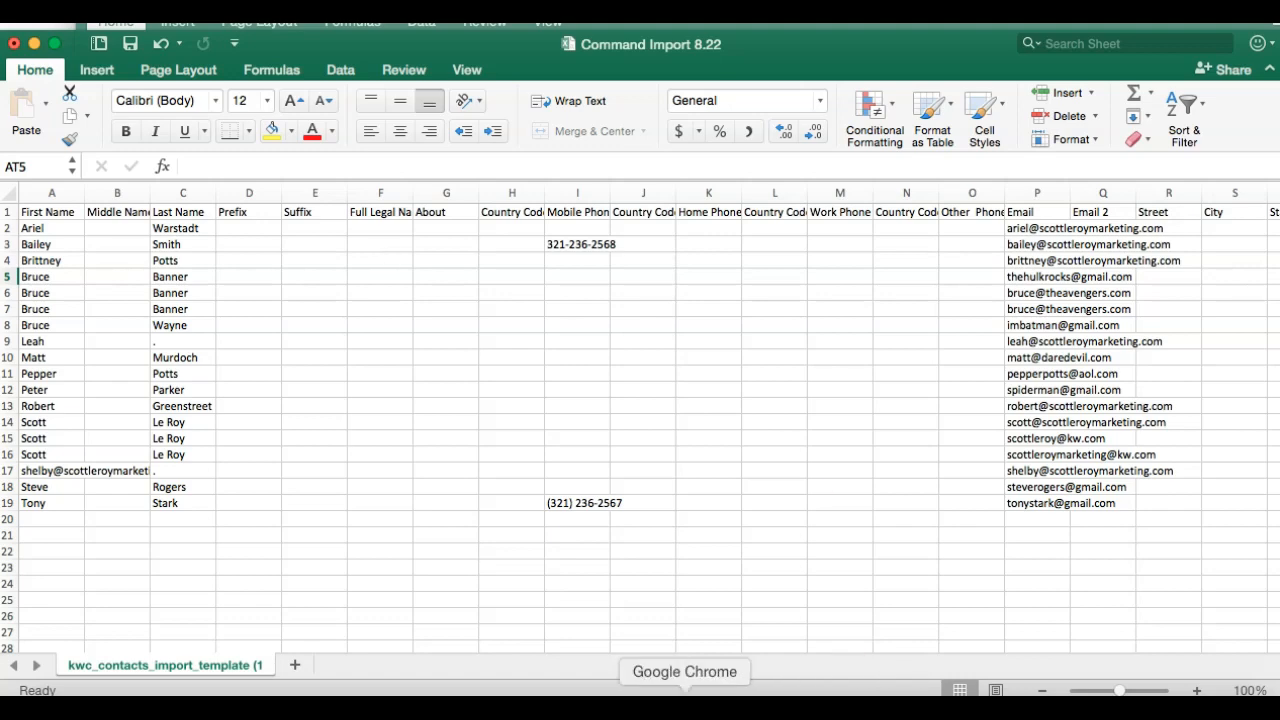
{"action": "left_click", "coordinate": [684, 705]}
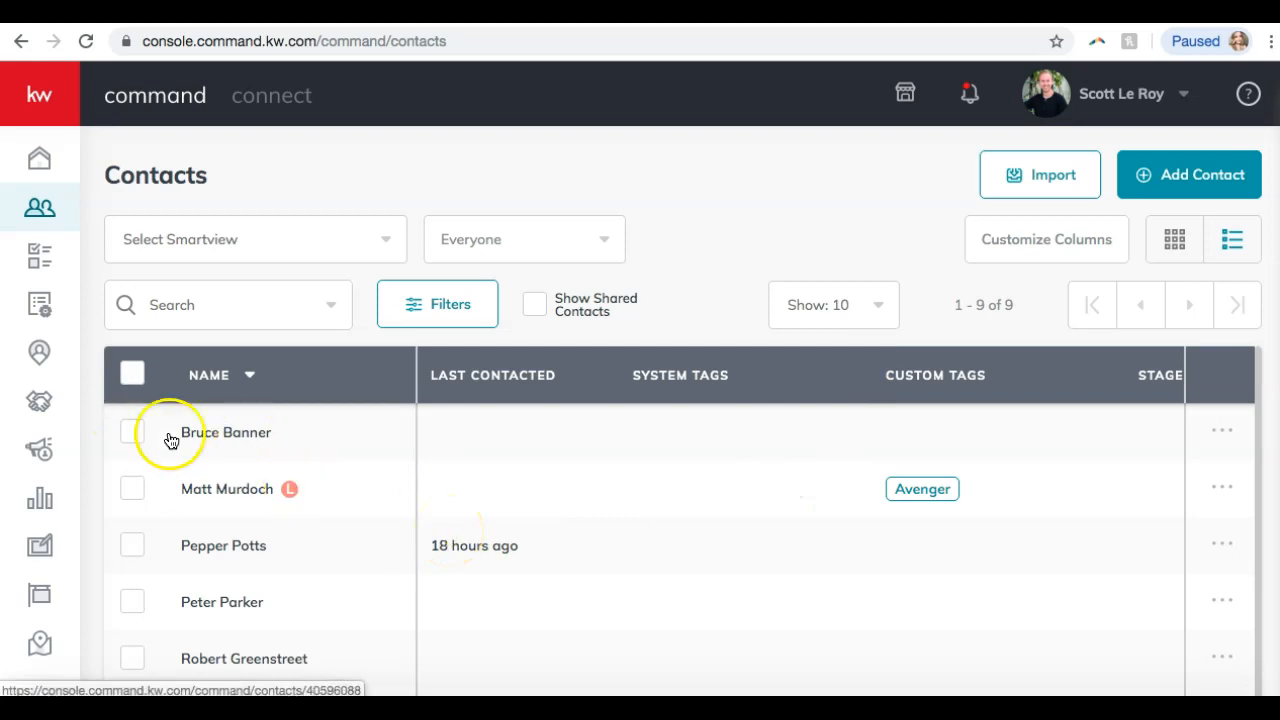
Start a new contact import with Command Import 8.22.csv from Downloads and submit it.
{"action": "scroll", "coordinate": [107, 376], "scroll_direction": "down", "scroll_amount": 2}
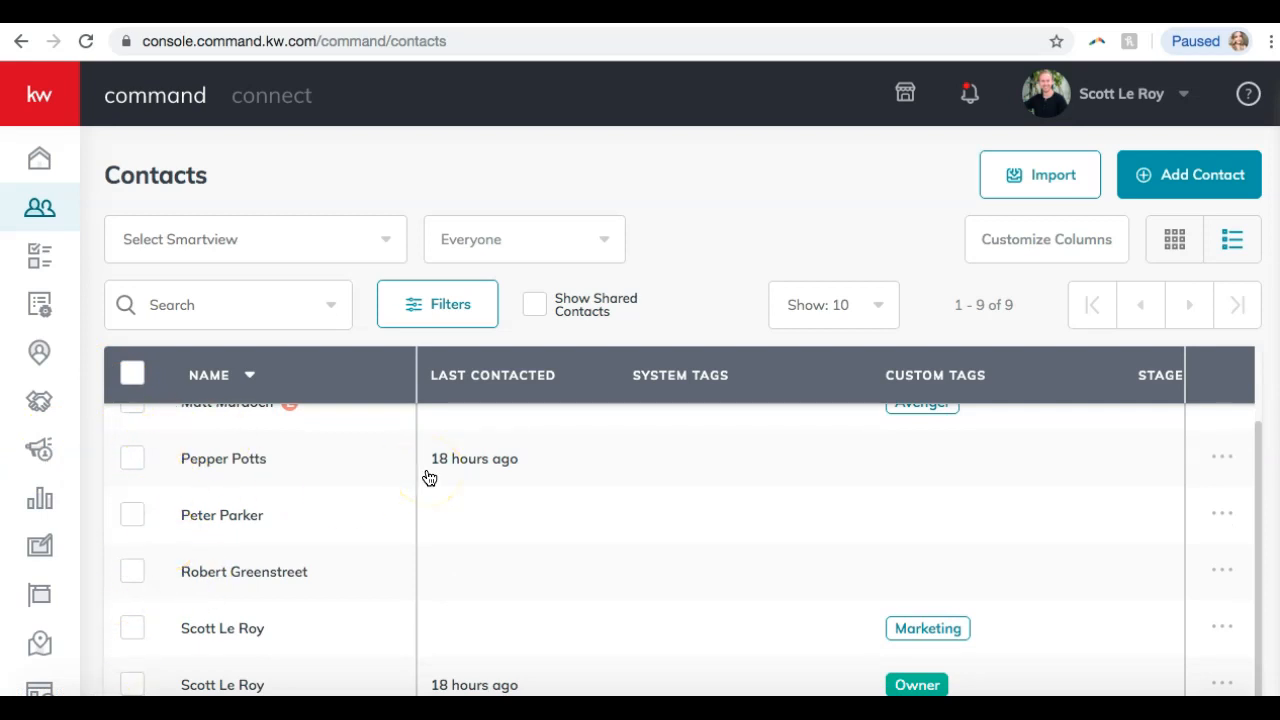
{"action": "left_click", "coordinate": [714, 375]}
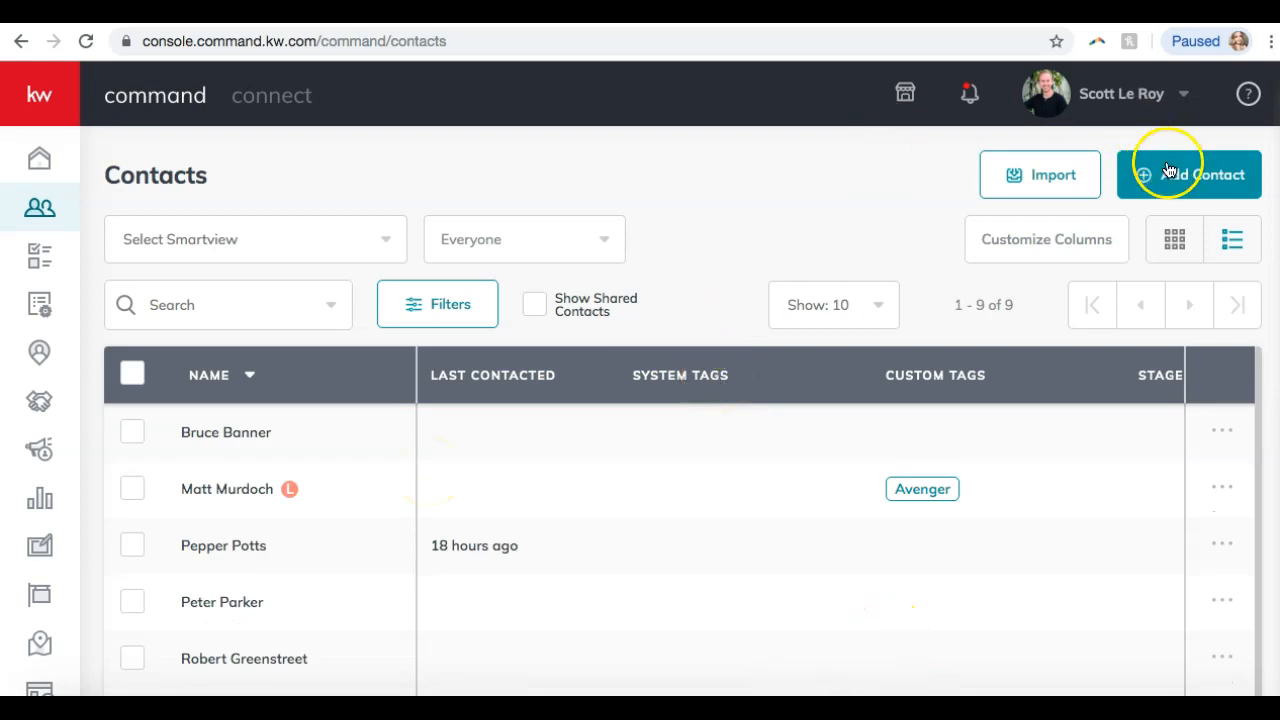
{"action": "left_click", "coordinate": [1020, 165]}
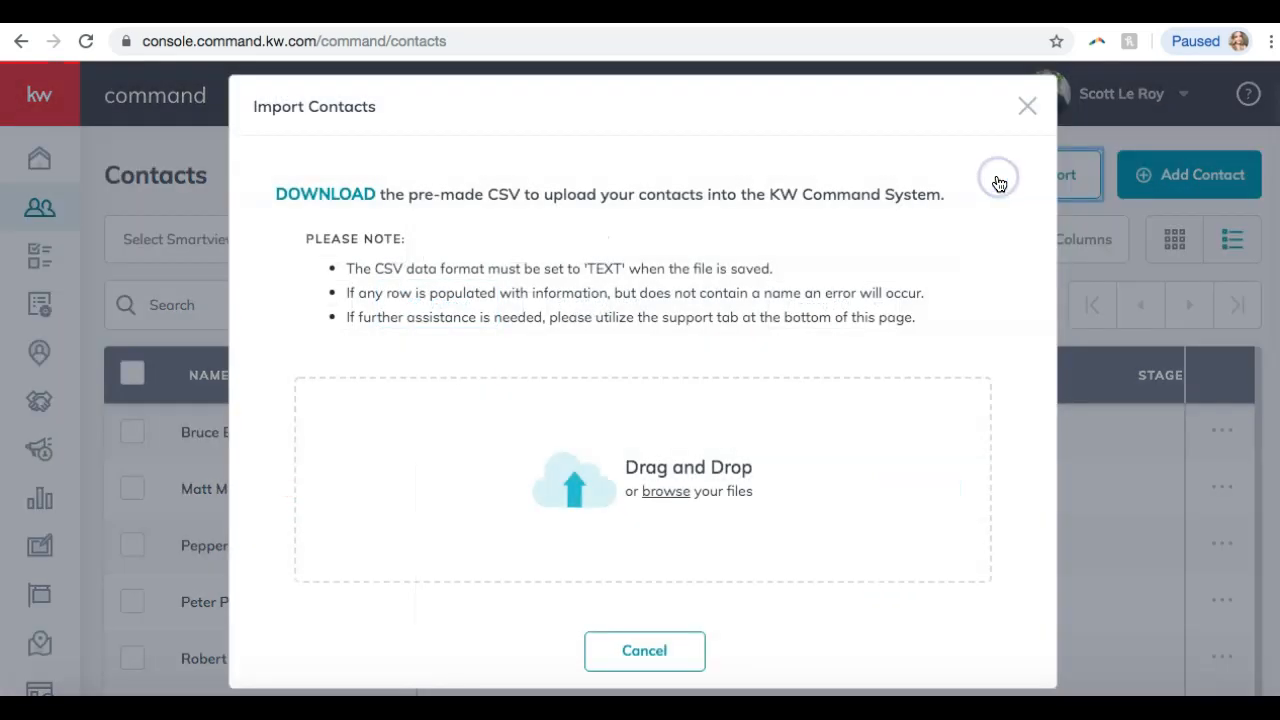
{"action": "left_click", "coordinate": [669, 492]}
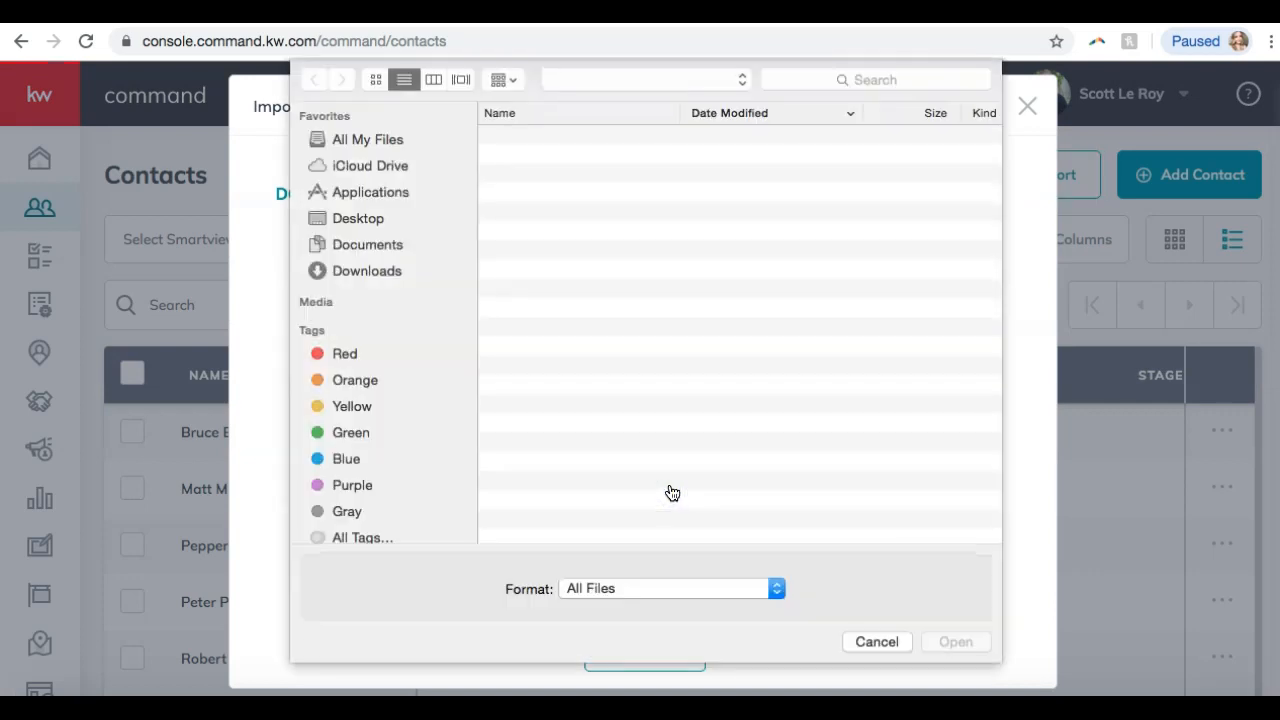
{"action": "left_click", "coordinate": [600, 138]}
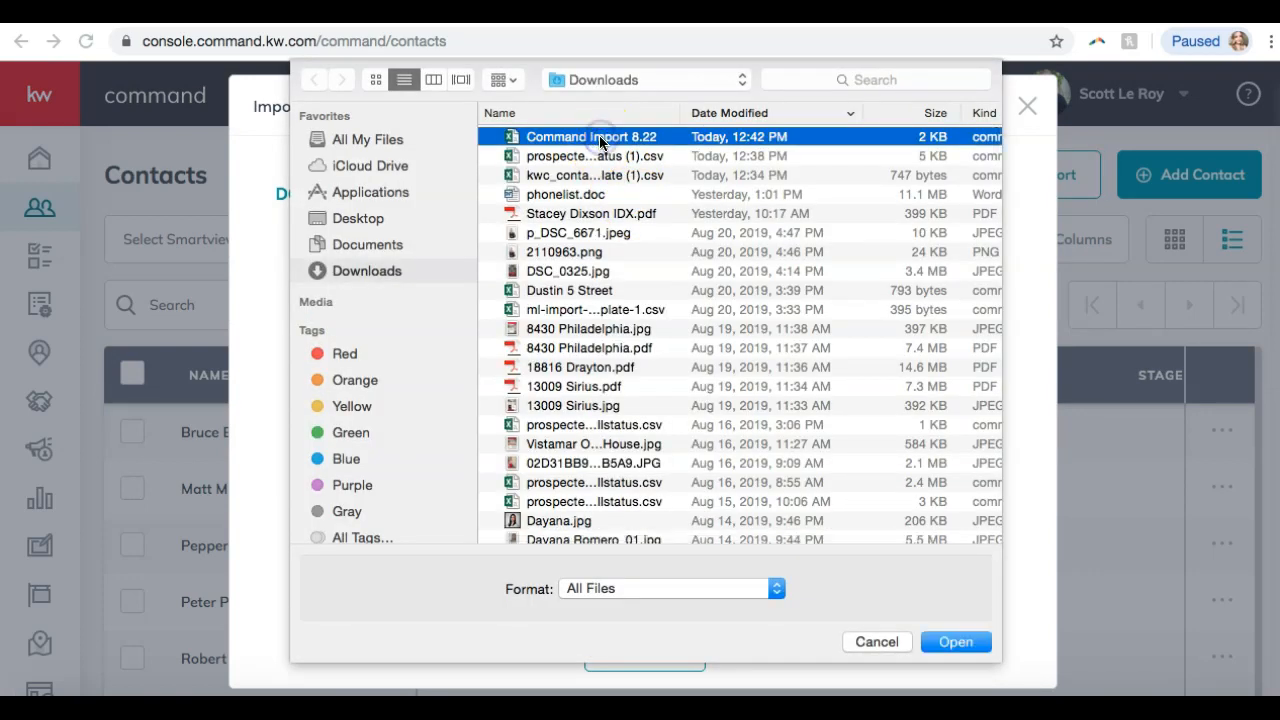
{"action": "key", "text": "Return"}
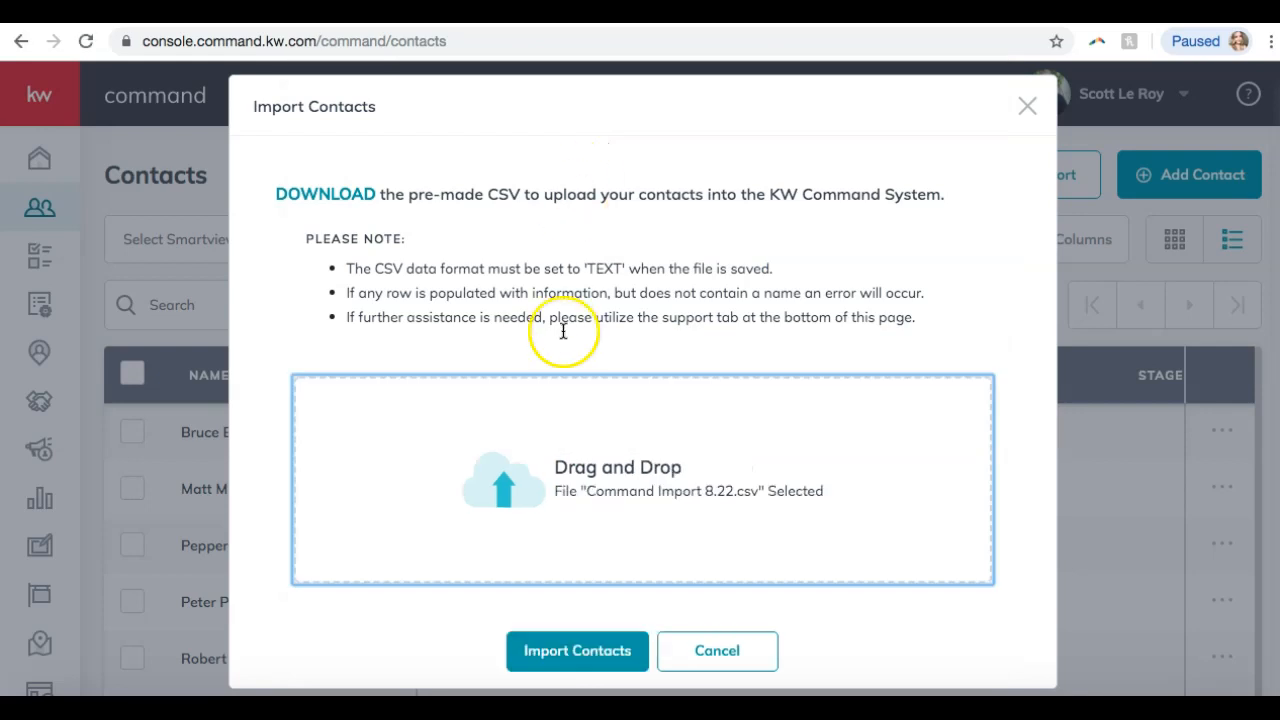
{"action": "left_click", "coordinate": [573, 651]}
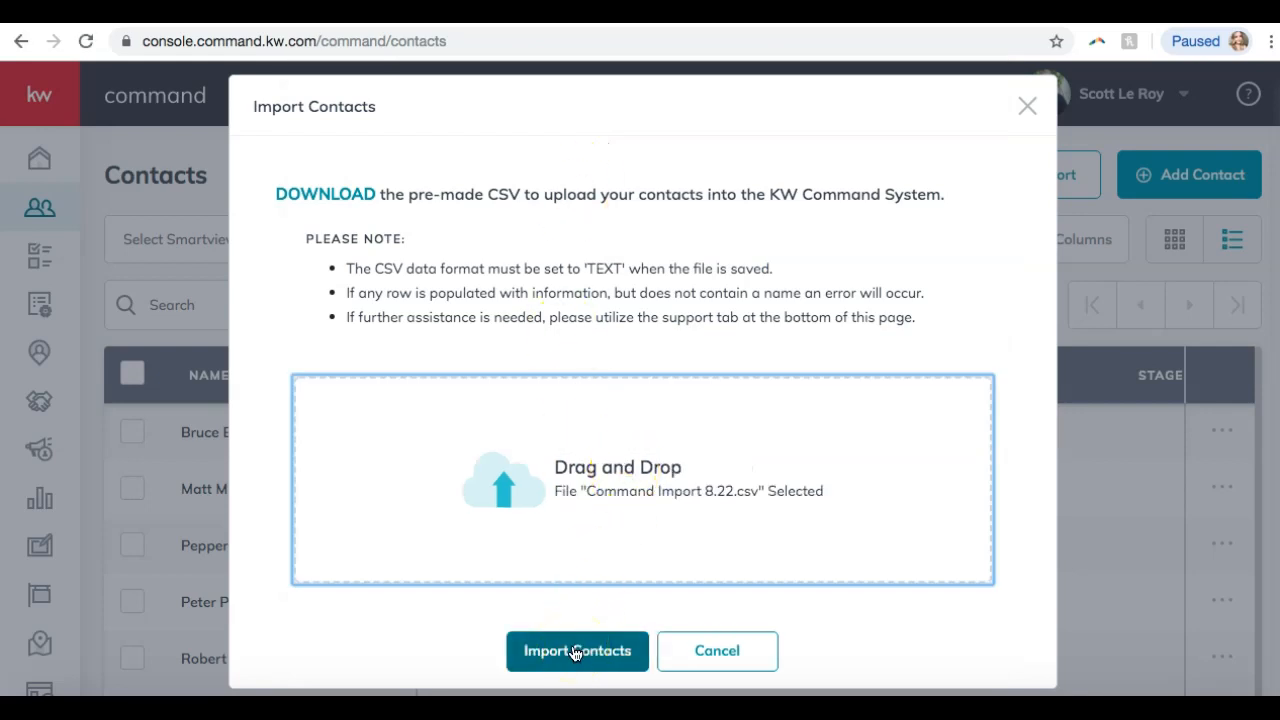
{"action": "left_click", "coordinate": [574, 651]}
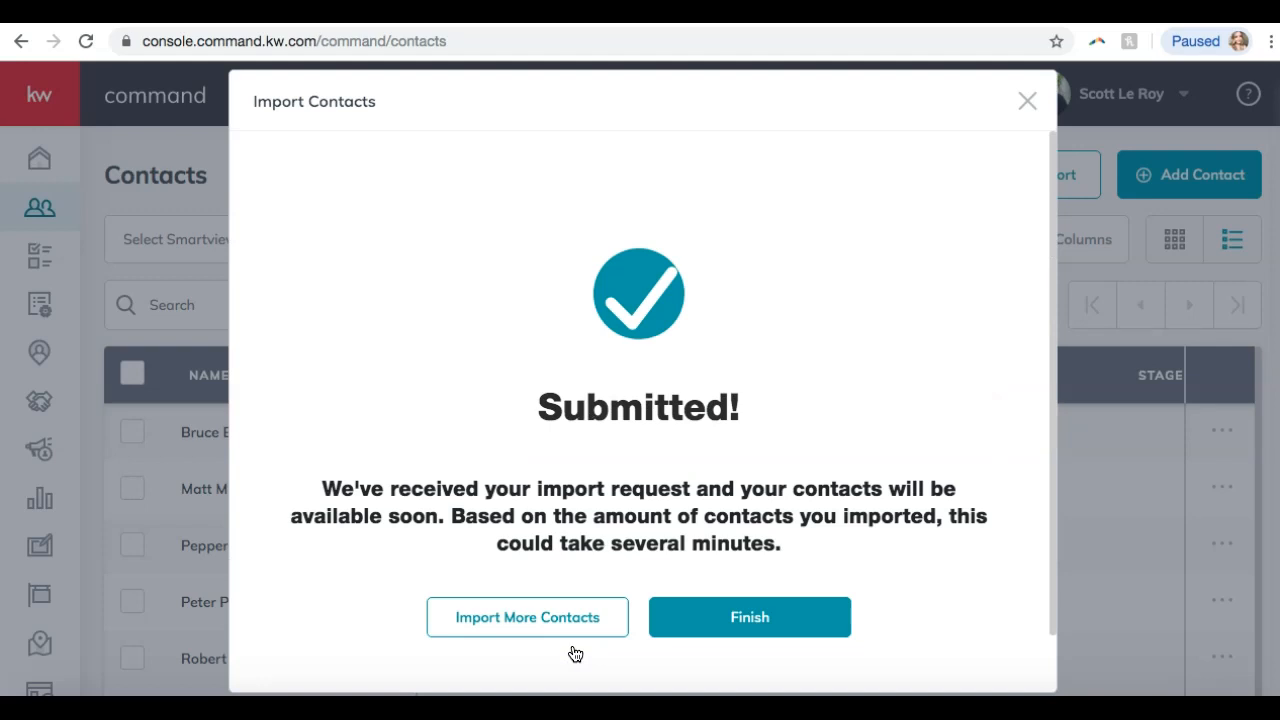
{"action": "left_click", "coordinate": [487, 427]}
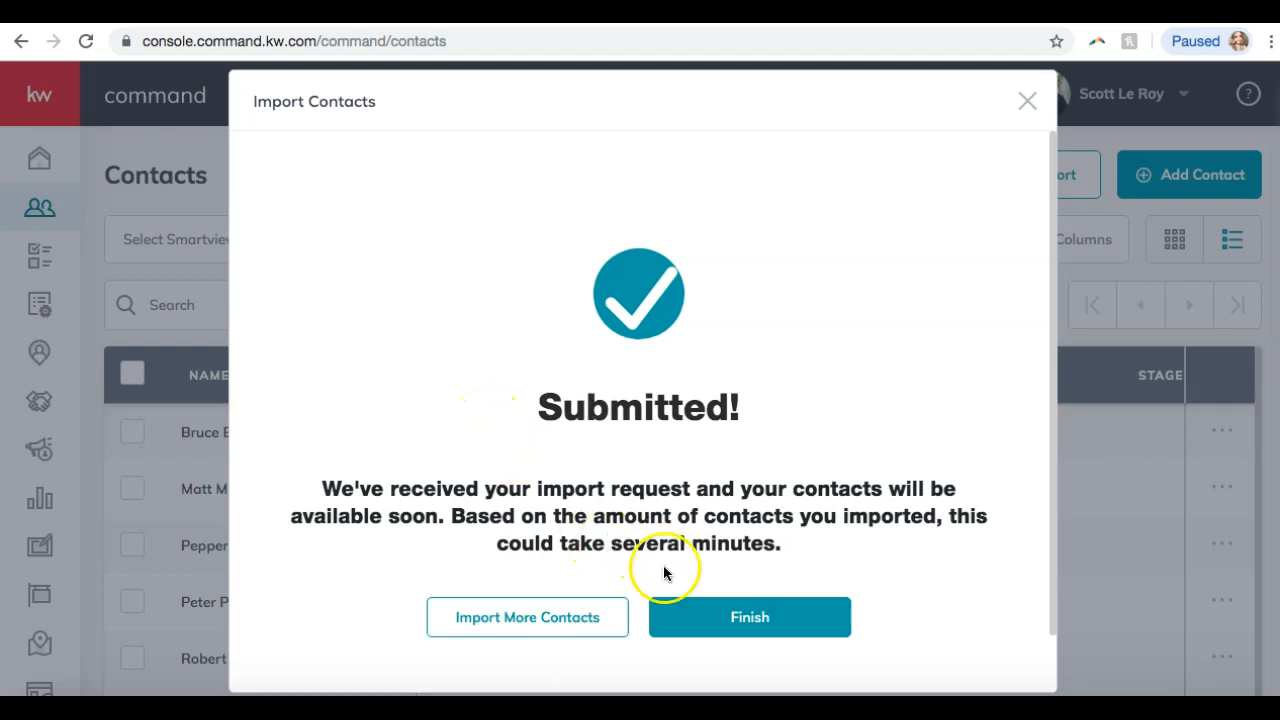
{"action": "left_click", "coordinate": [700, 617]}
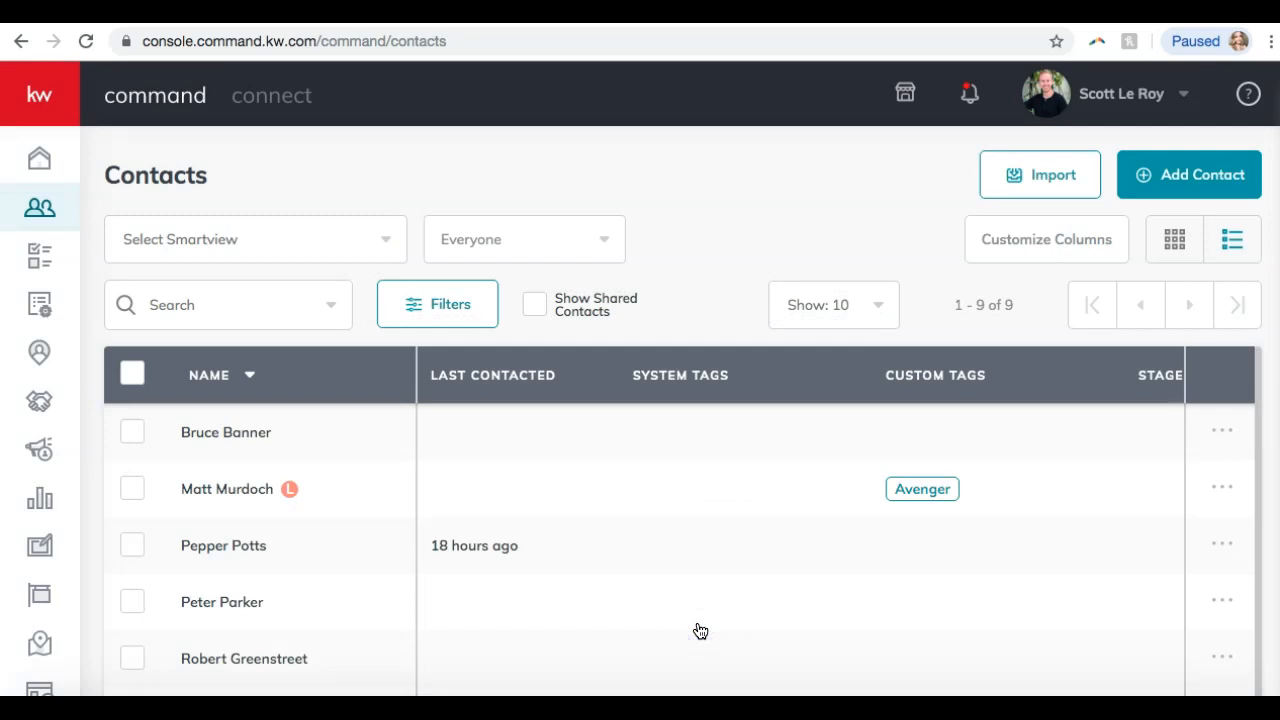
{"action": "scroll", "coordinate": [700, 630], "scroll_direction": "down", "scroll_amount": 2}
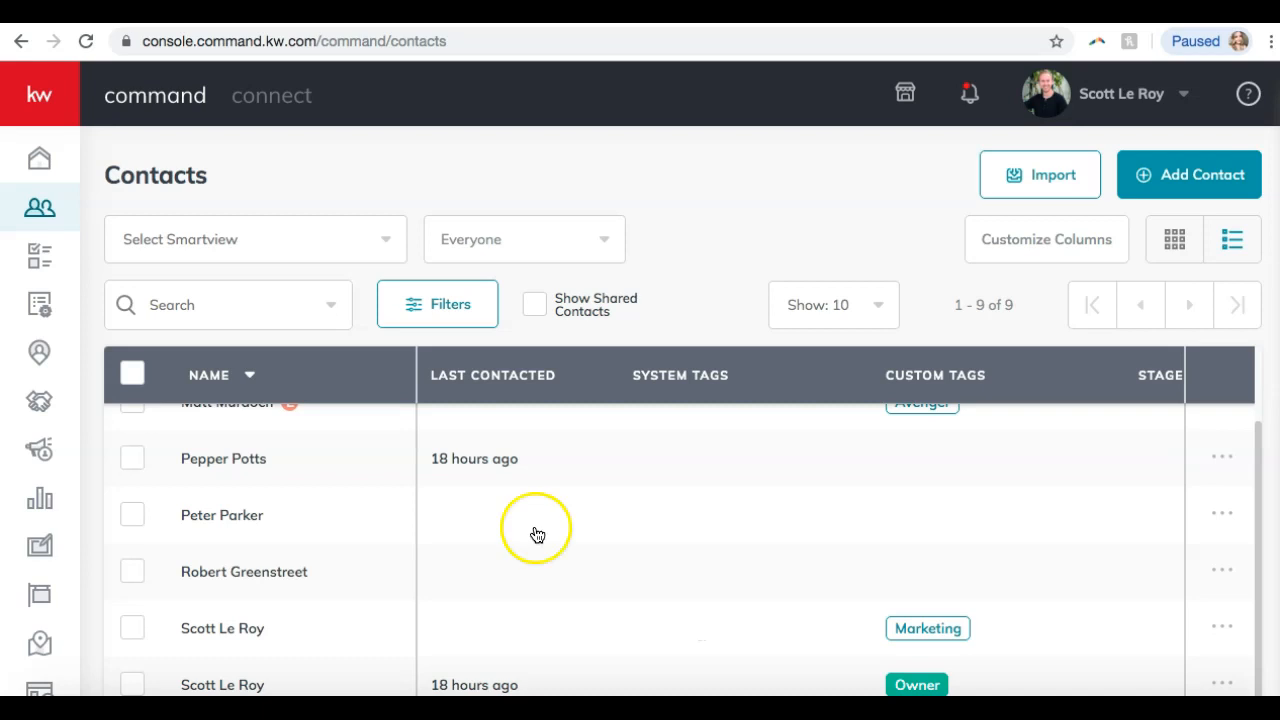
{"action": "left_click", "coordinate": [449, 45]}
{"action": "key", "text": "Return"}
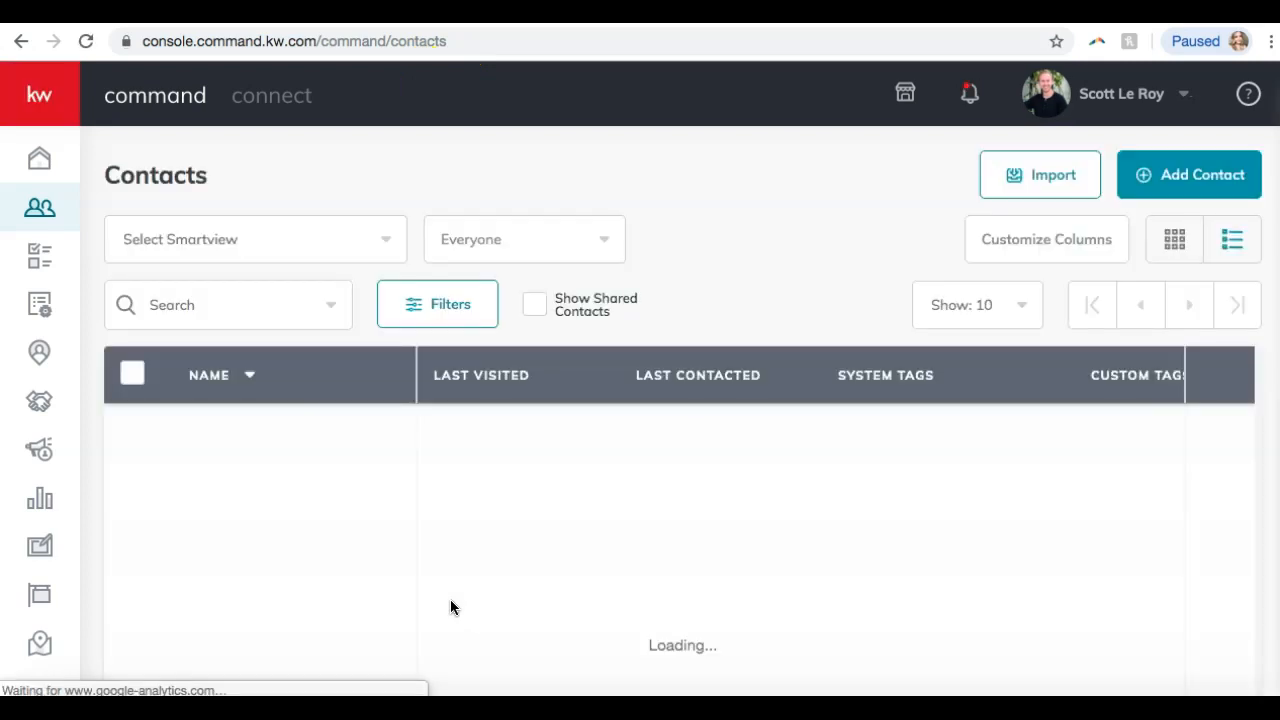
{"action": "left_click", "coordinate": [689, 524]}
{"action": "scroll", "coordinate": [689, 524], "scroll_direction": "down", "scroll_amount": 1}
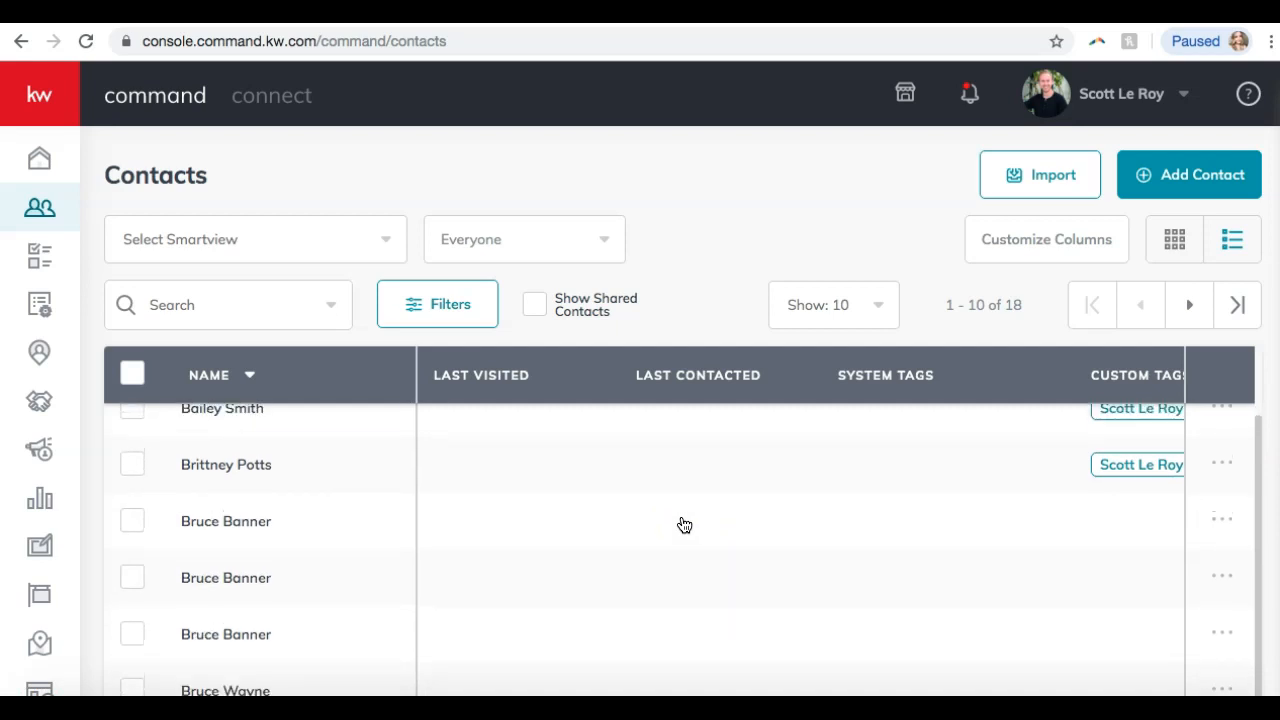
{"action": "left_click", "coordinate": [138, 572]}
{"action": "scroll", "coordinate": [1104, 232], "scroll_direction": "down", "scroll_amount": 2}
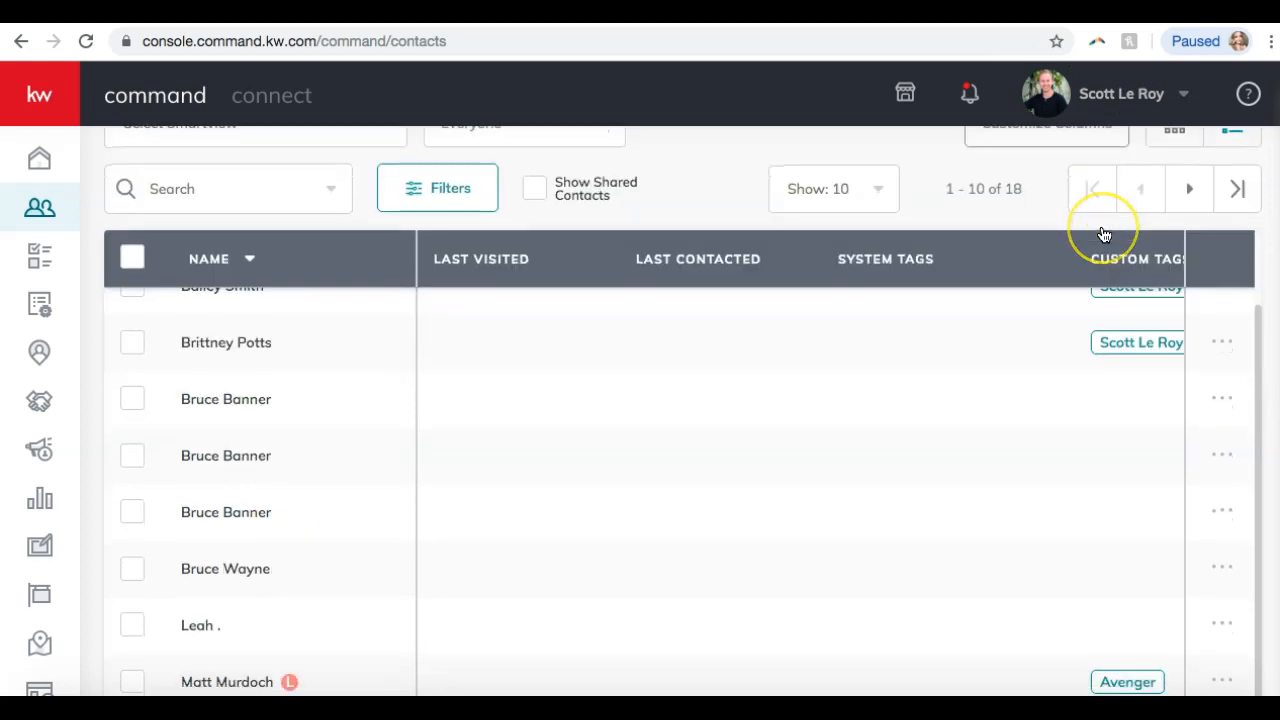
{"action": "scroll", "coordinate": [1104, 232], "scroll_direction": "down", "scroll_amount": 2}
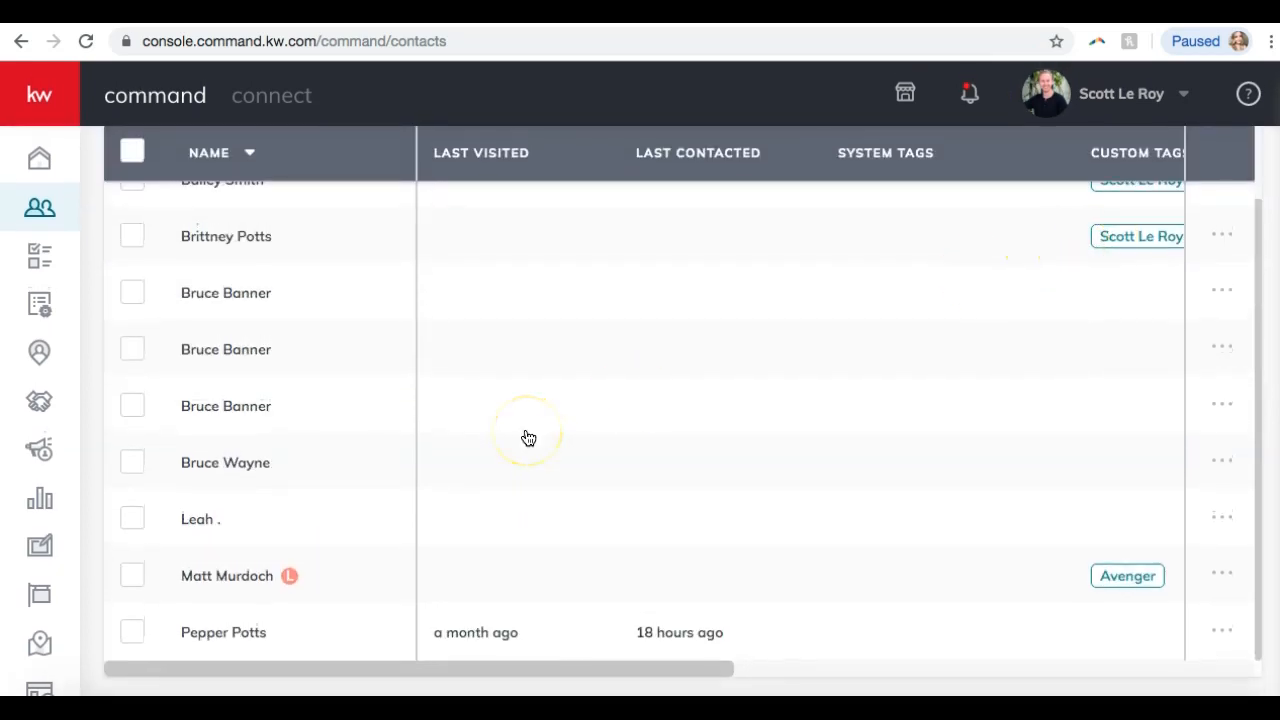
{"action": "scroll", "coordinate": [528, 438], "scroll_direction": "up", "scroll_amount": 2}
{"action": "scroll", "coordinate": [528, 438], "scroll_direction": "up", "scroll_amount": 4}
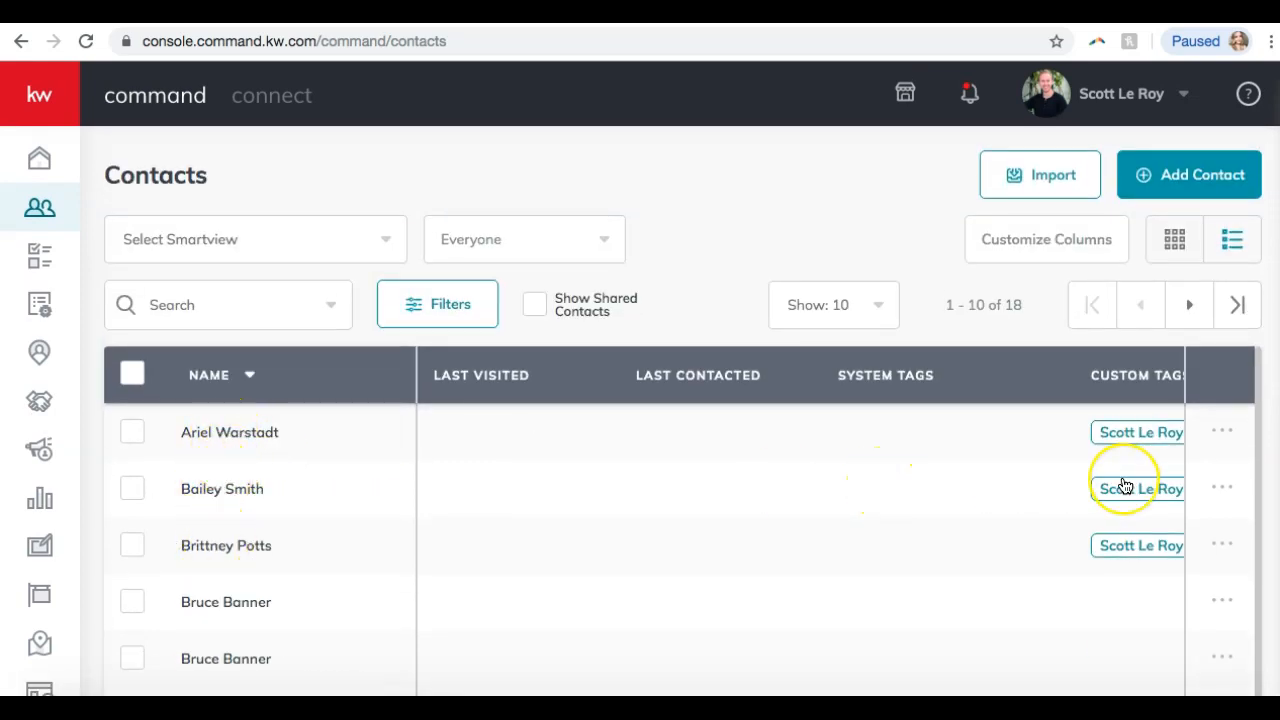
{"action": "scroll", "coordinate": [1125, 486], "scroll_direction": "right", "scroll_amount": 3}
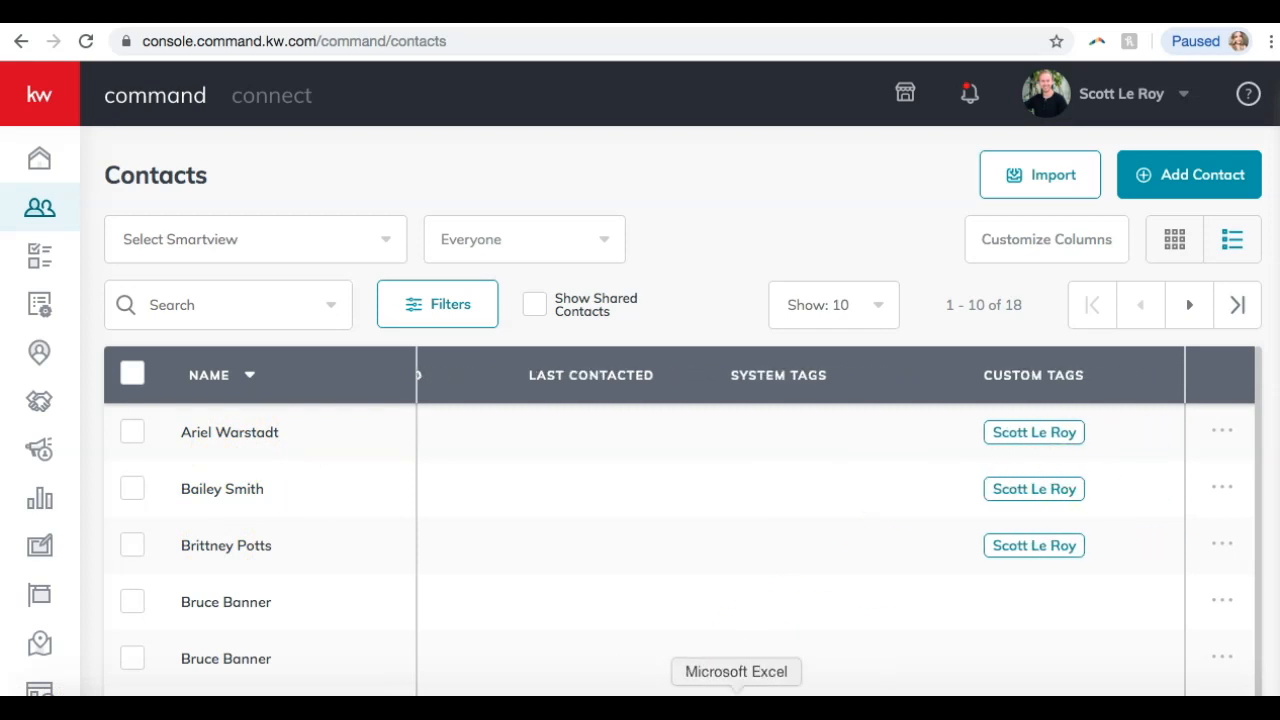
{"action": "left_click", "coordinate": [736, 708]}
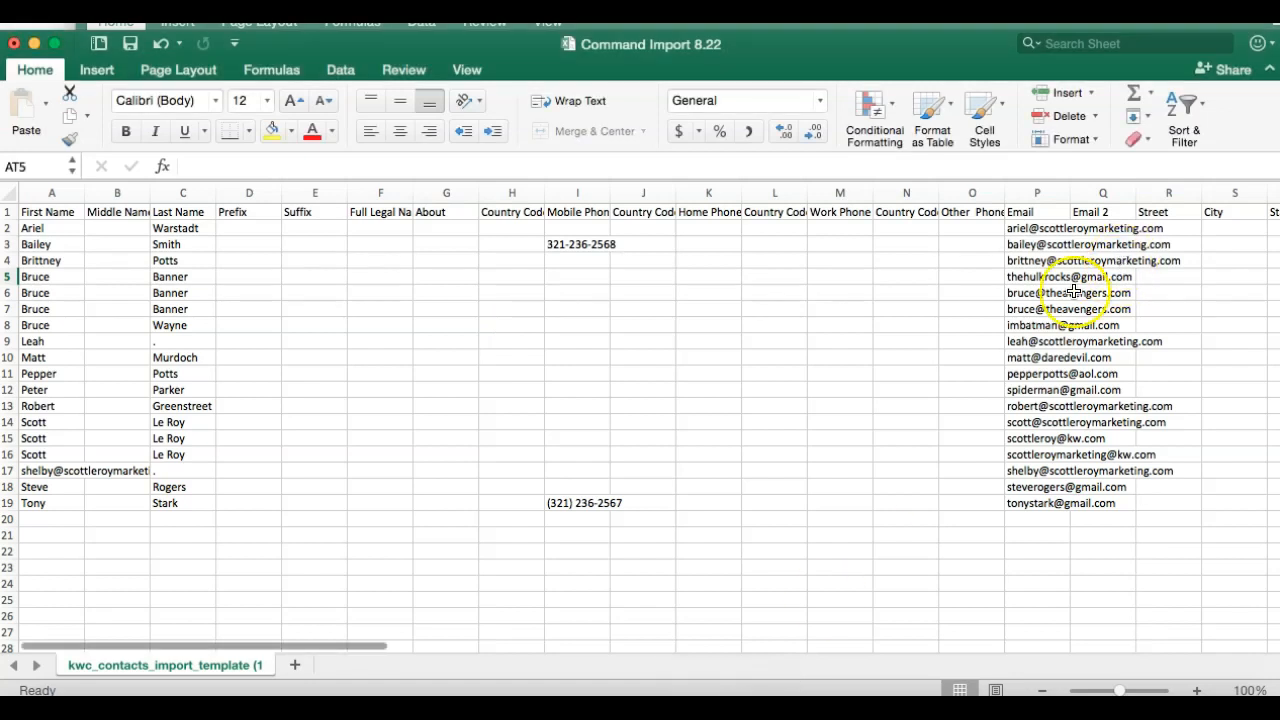
{"action": "scroll", "coordinate": [971, 357], "scroll_direction": "right", "scroll_amount": 10}
{"action": "scroll", "coordinate": [971, 357], "scroll_direction": "right", "scroll_amount": 10}
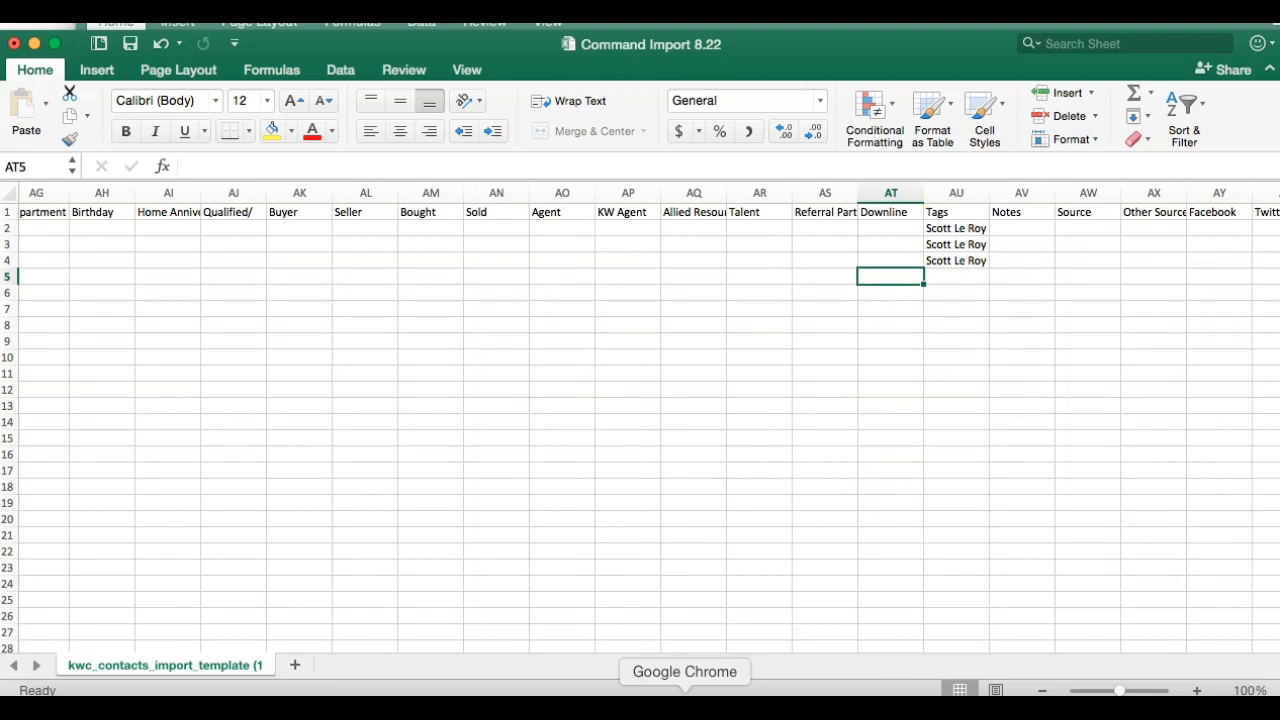
{"action": "left_click", "coordinate": [684, 700]}
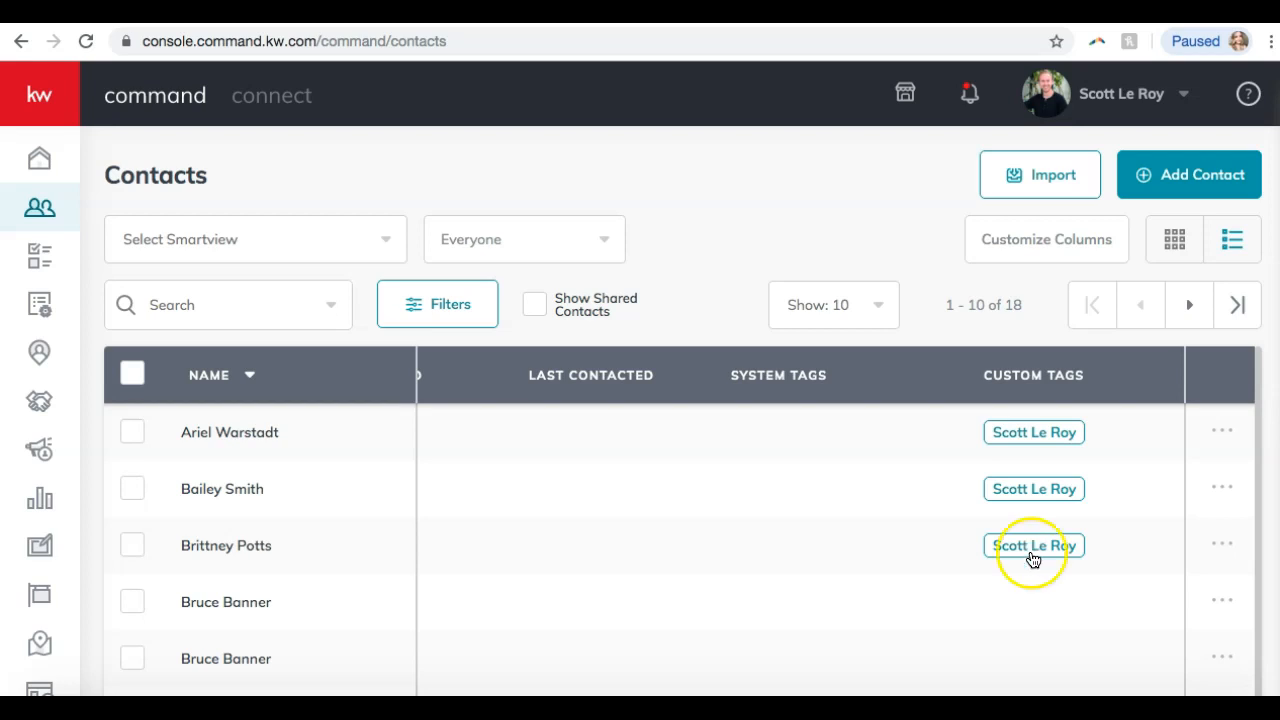
{"action": "scroll", "coordinate": [640, 272], "scroll_direction": "left", "scroll_amount": 5}
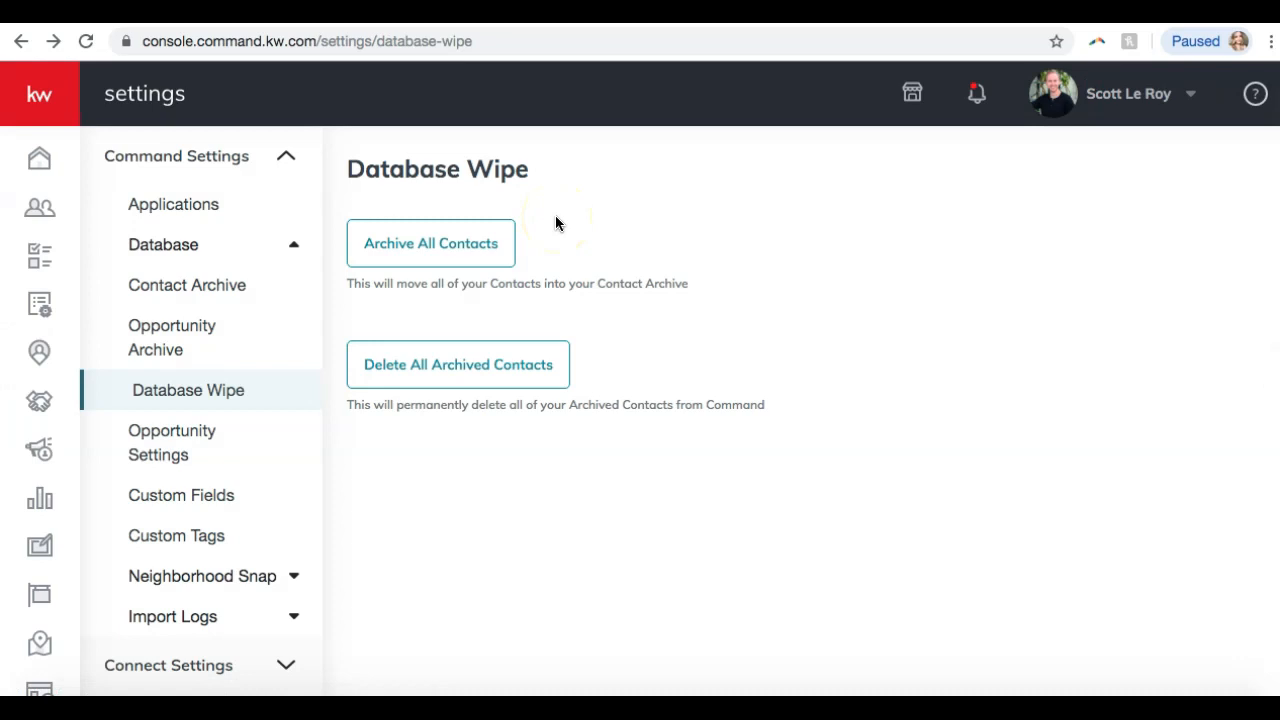
{"action": "left_click", "coordinate": [42, 207]}
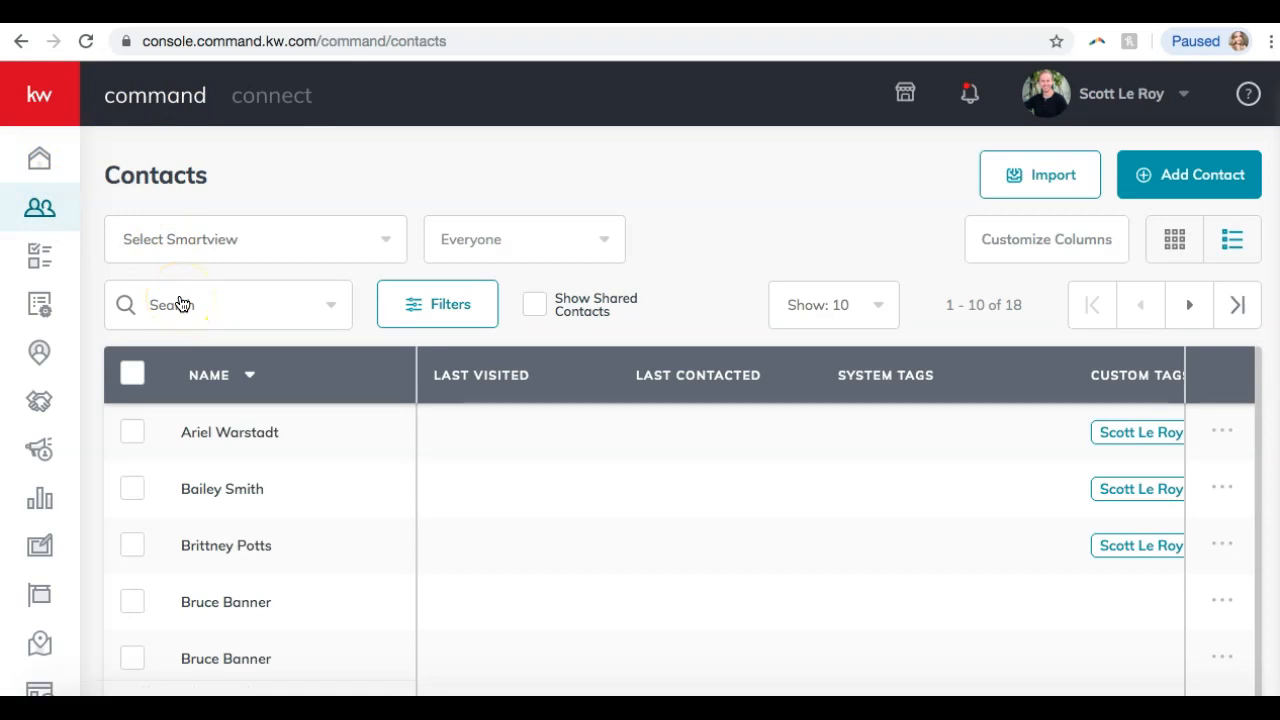
{"action": "scroll", "coordinate": [180, 304], "scroll_direction": "down", "scroll_amount": 1}
{"action": "scroll", "coordinate": [181, 304], "scroll_direction": "down", "scroll_amount": 2}
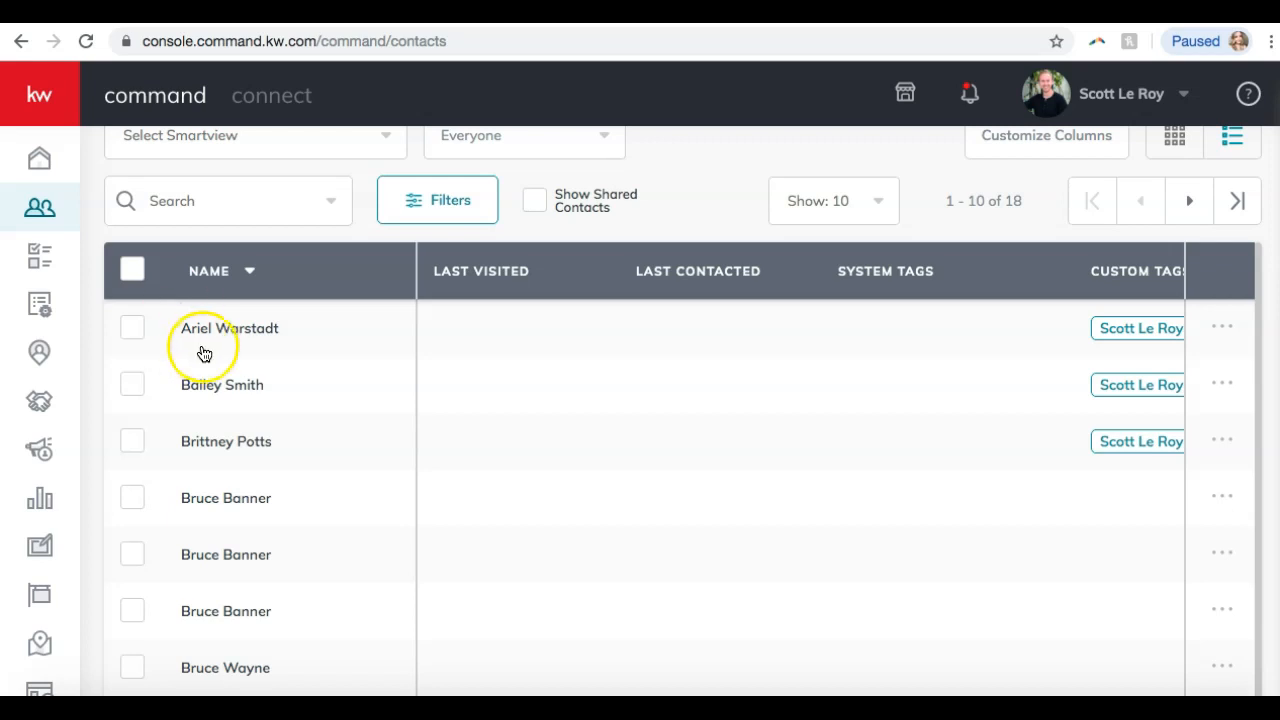
Open the first contact's record and begin adding a neighborhood under Neighborhoods.
{"action": "left_click", "coordinate": [205, 332]}
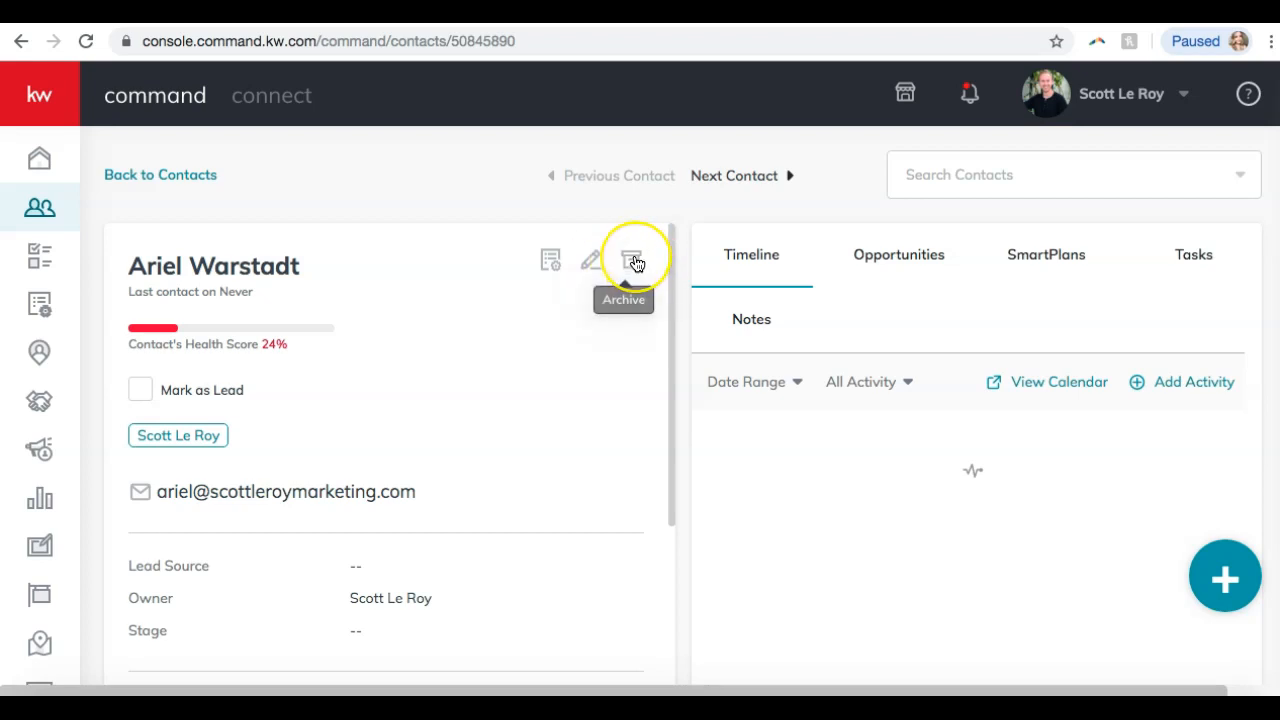
{"action": "scroll", "coordinate": [636, 263], "scroll_direction": "down", "scroll_amount": 1}
{"action": "scroll", "coordinate": [636, 263], "scroll_direction": "up", "scroll_amount": 1}
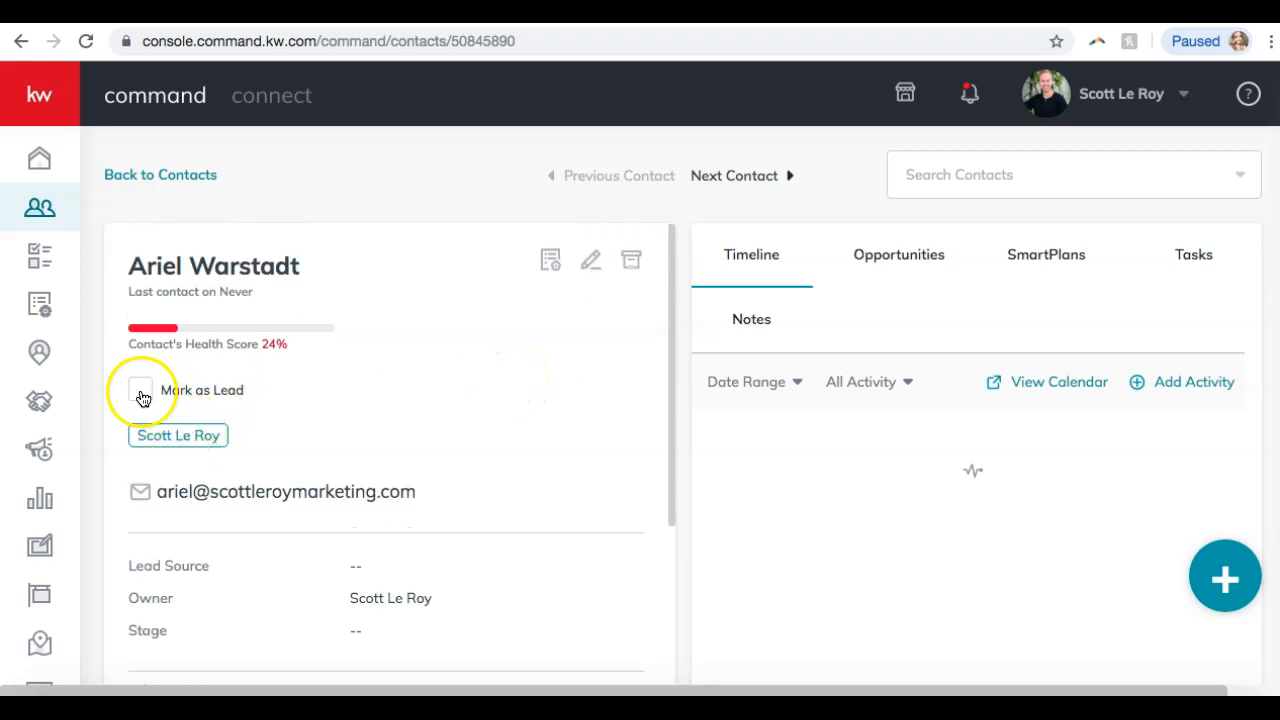
{"action": "scroll", "coordinate": [194, 500], "scroll_direction": "down", "scroll_amount": 4}
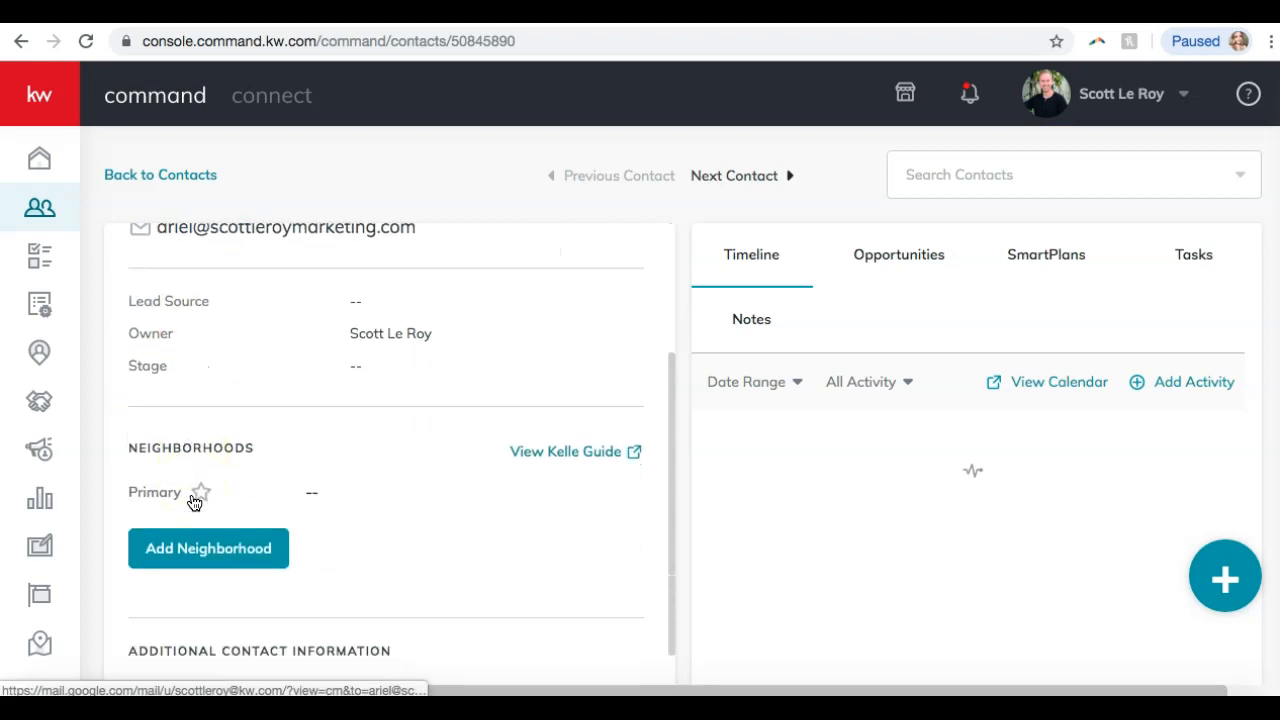
{"action": "scroll", "coordinate": [194, 502], "scroll_direction": "down", "scroll_amount": 3}
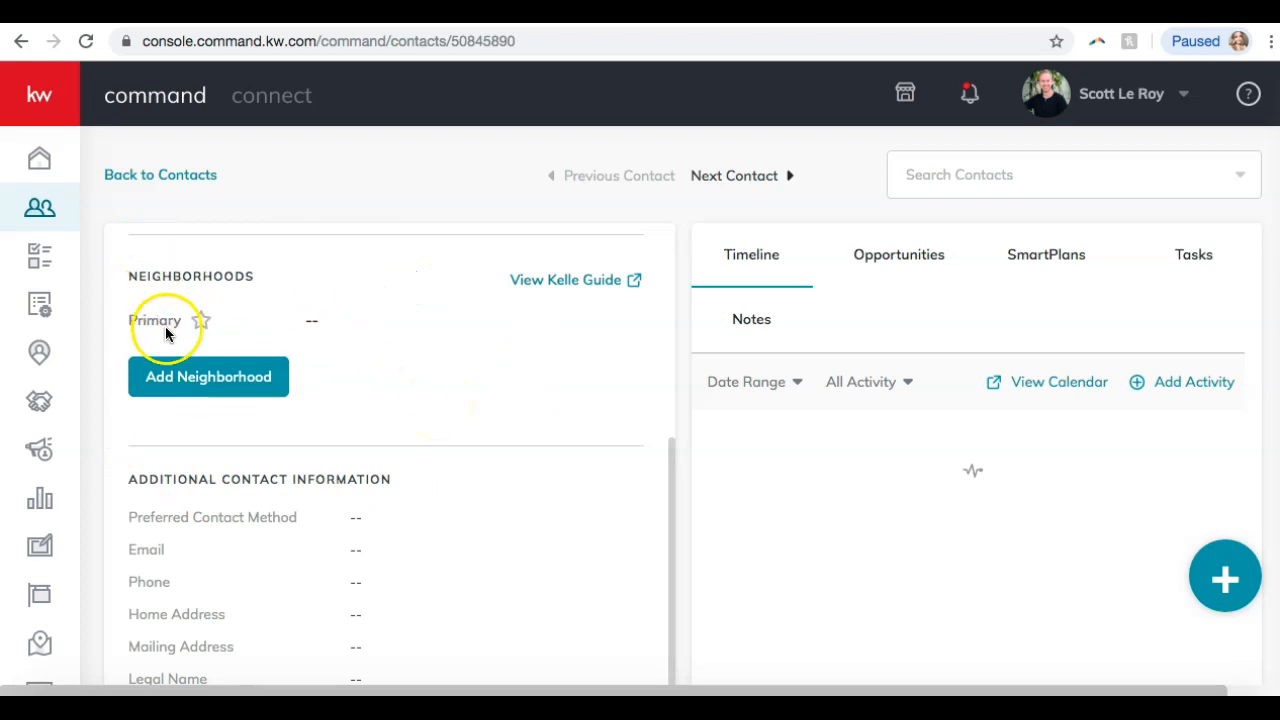
{"action": "left_click", "coordinate": [180, 388]}
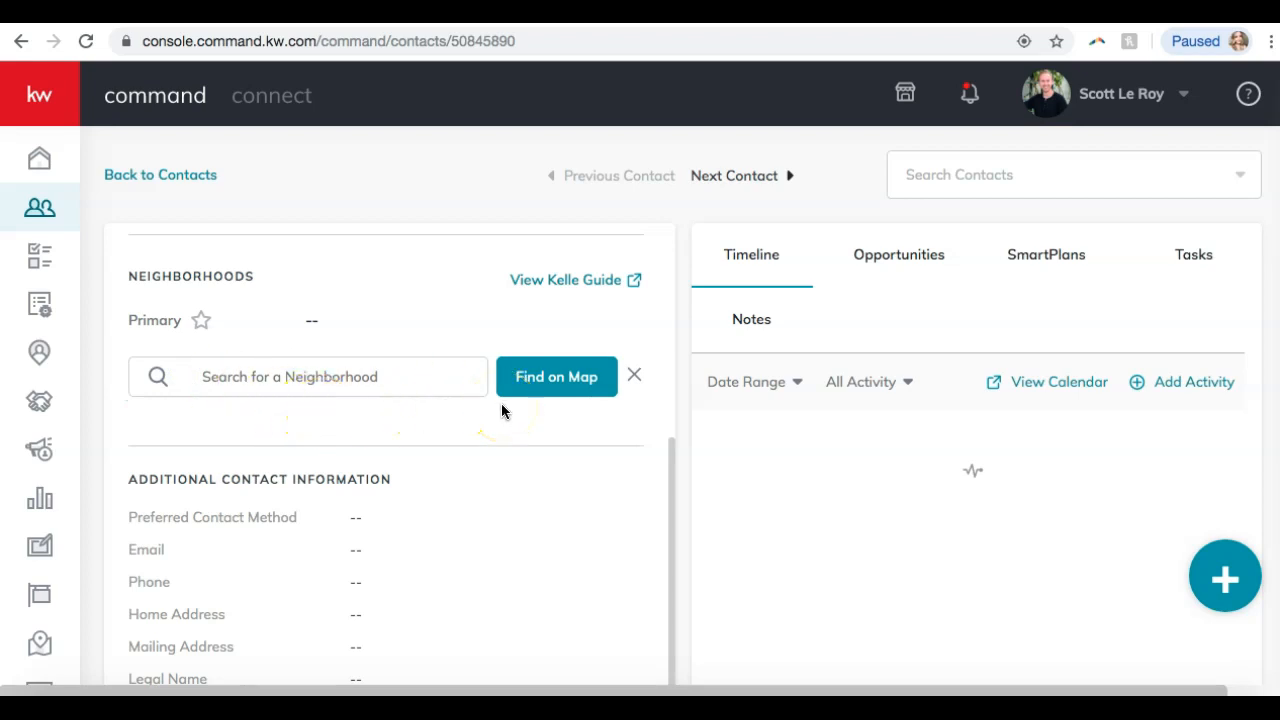
Search 'shelby' and add Shelby Hills as the contact's neighborhood.
{"action": "left_click", "coordinate": [331, 377]}
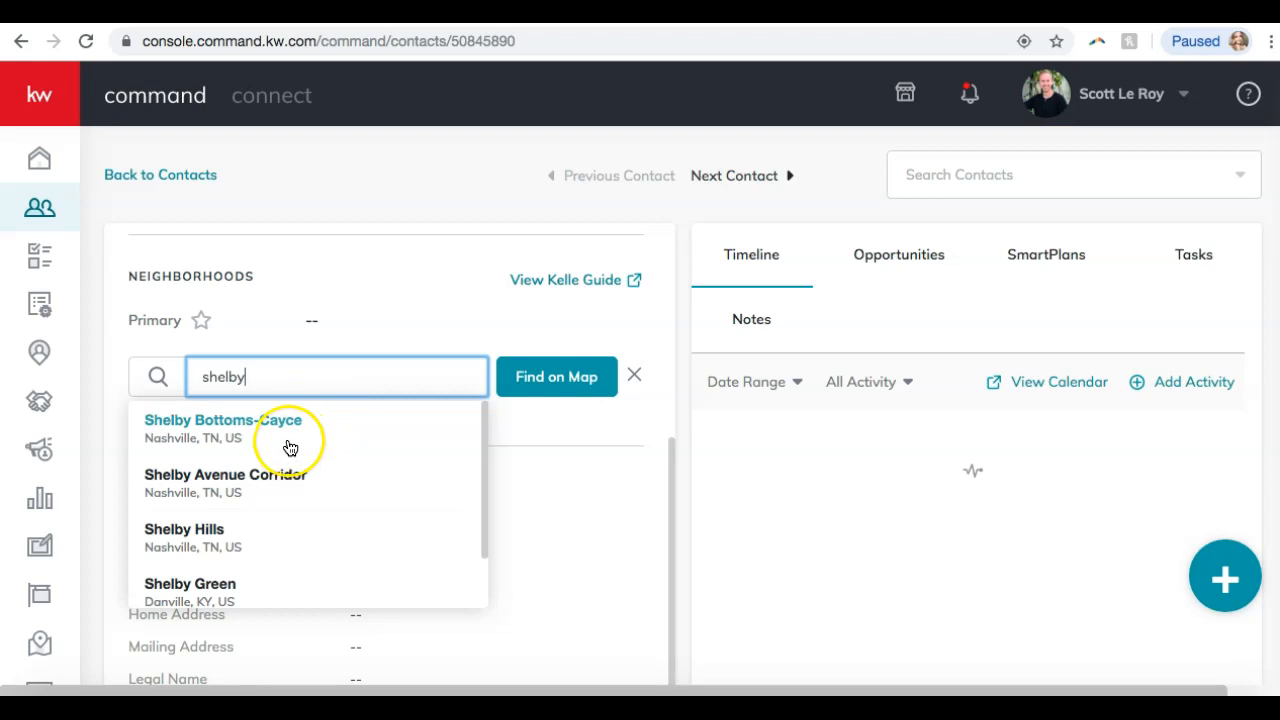
{"action": "scroll", "coordinate": [286, 446], "scroll_direction": "down", "scroll_amount": 2}
{"action": "scroll", "coordinate": [288, 446], "scroll_direction": "up", "scroll_amount": 2}
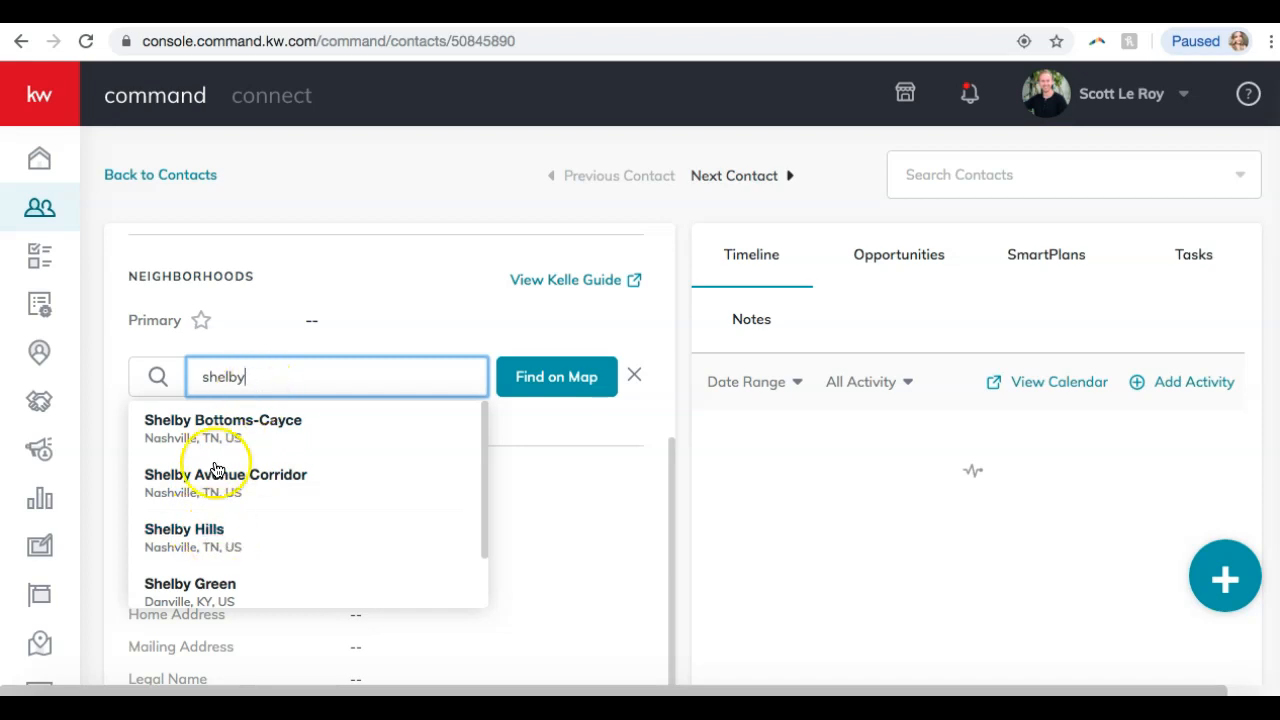
{"action": "left_click", "coordinate": [205, 530]}
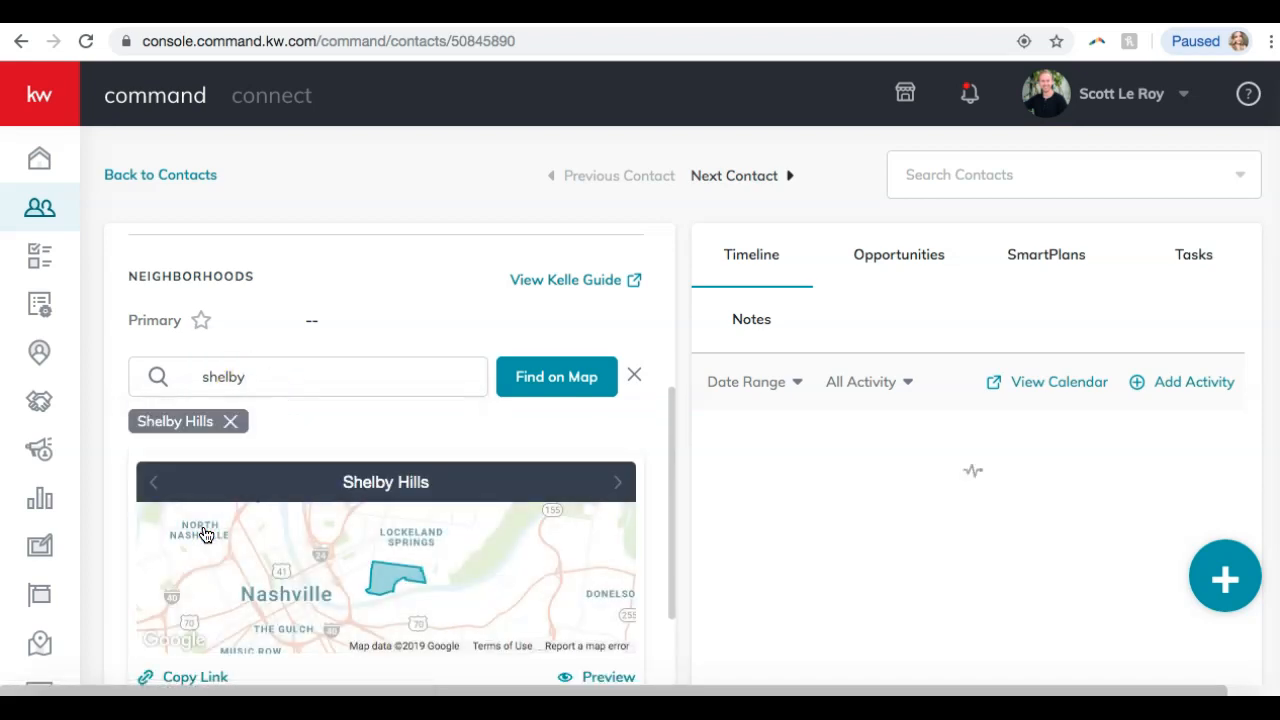
On the East Nashville map, pick Historic Edgefield-Fatherland Flats, Lockeland Springs, Eastwood, South Inglewood, and save.
{"action": "left_click", "coordinate": [549, 377]}
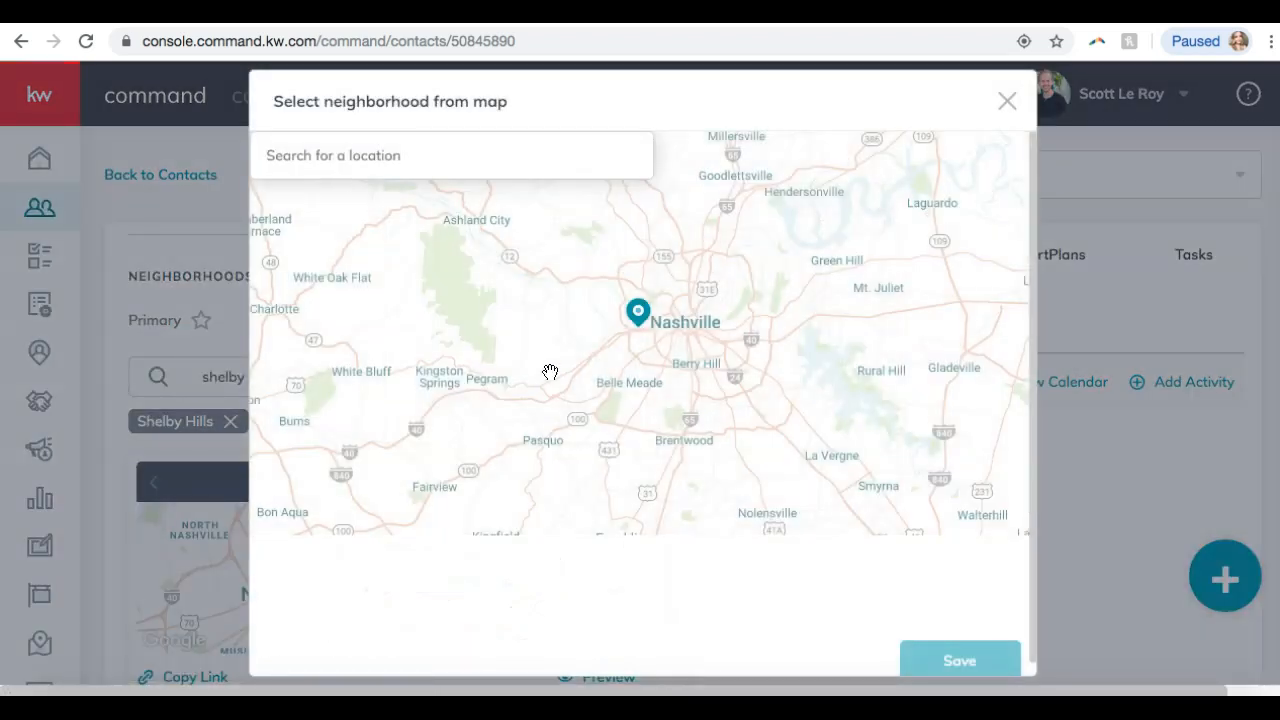
{"action": "left_click_drag", "start_coordinate": [791, 295], "coordinate": [680, 317]}
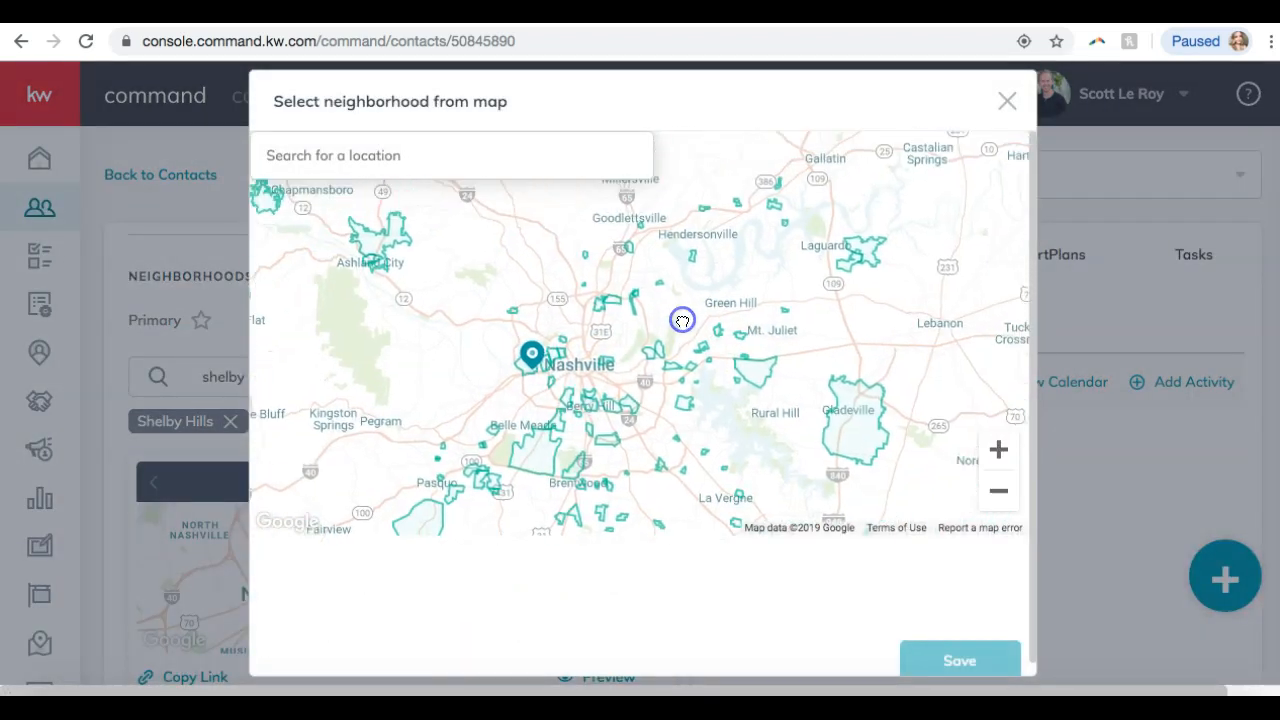
{"action": "left_click", "coordinate": [998, 450]}
{"action": "left_click", "coordinate": [998, 450]}
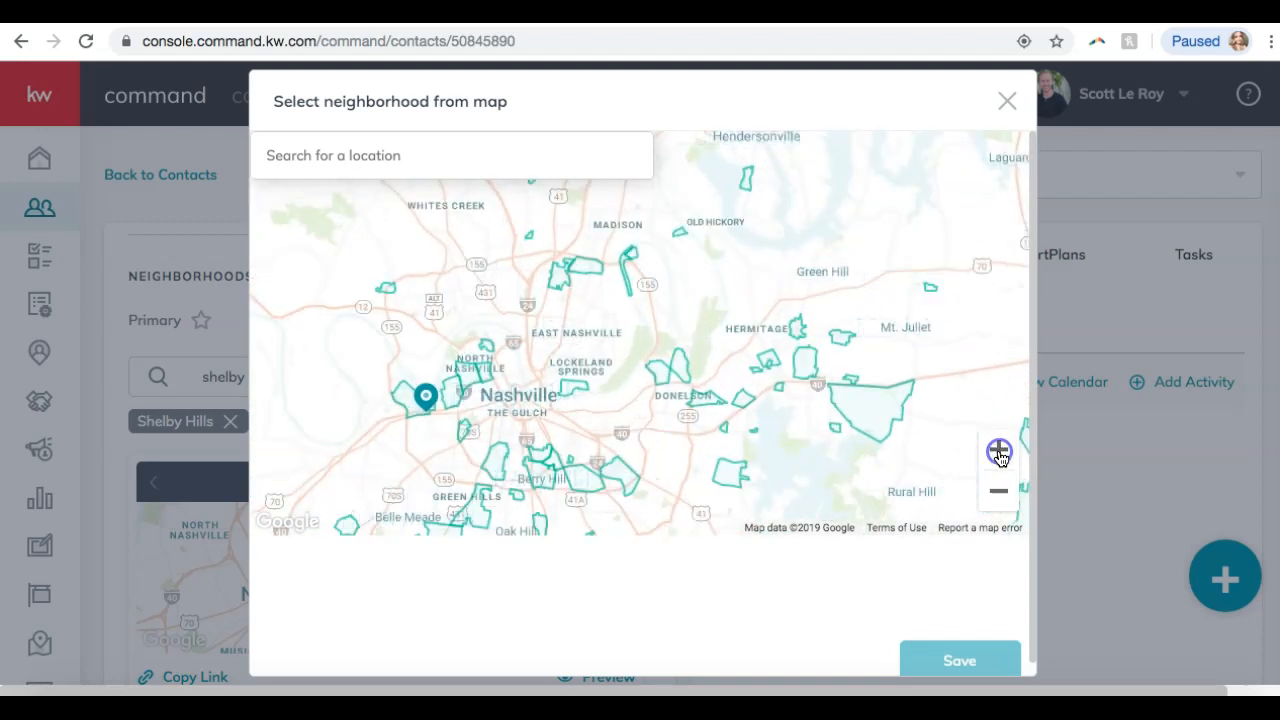
{"action": "left_click", "coordinate": [998, 450]}
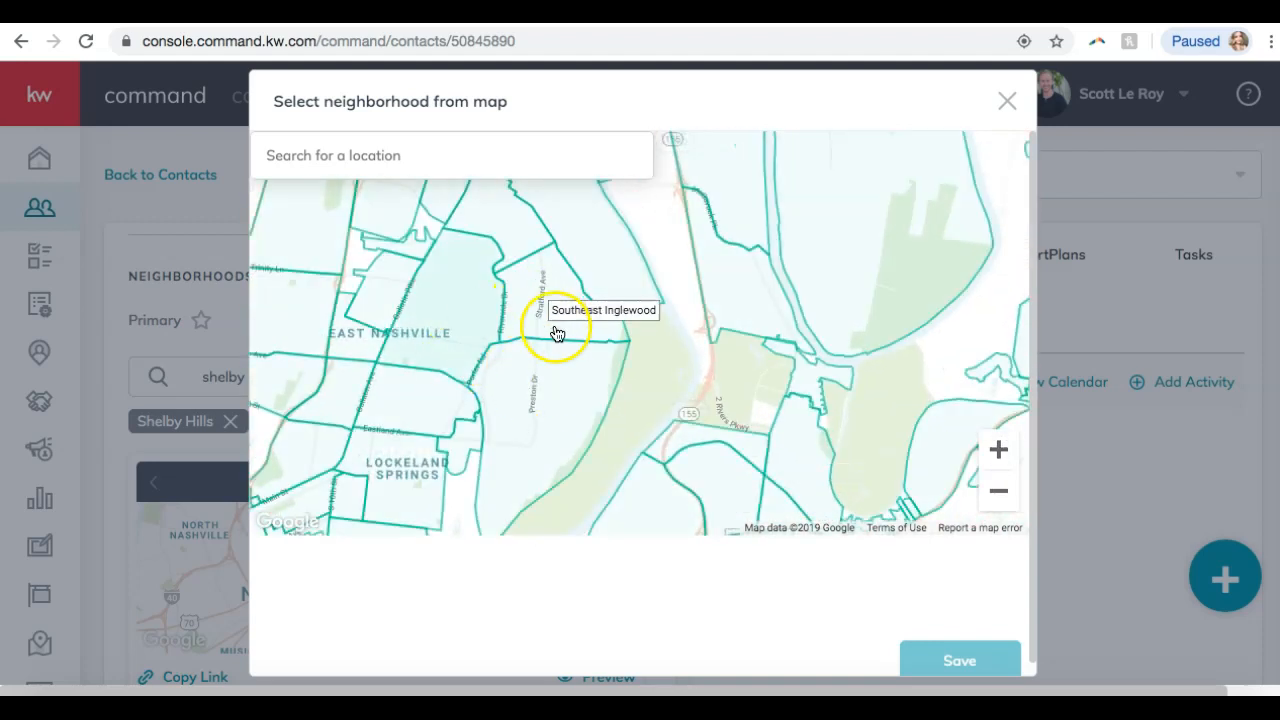
{"action": "left_click_drag", "start_coordinate": [406, 394], "coordinate": [639, 388]}
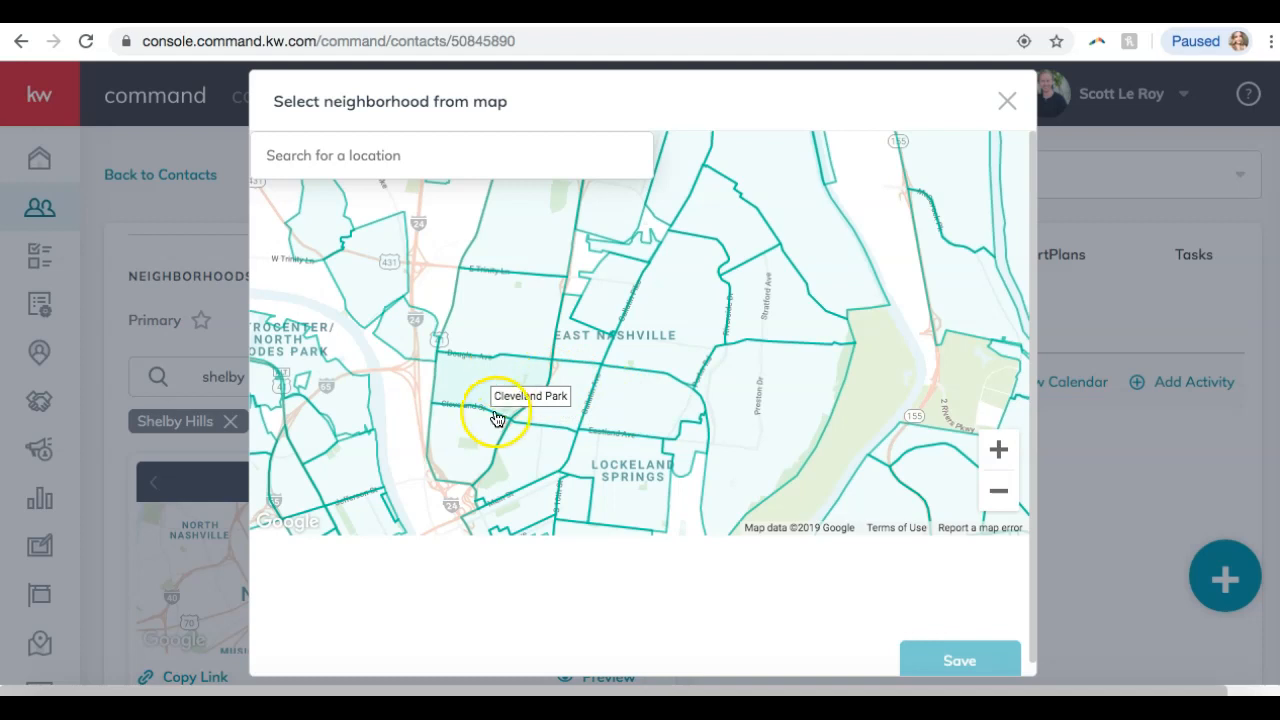
{"action": "left_click", "coordinate": [537, 514]}
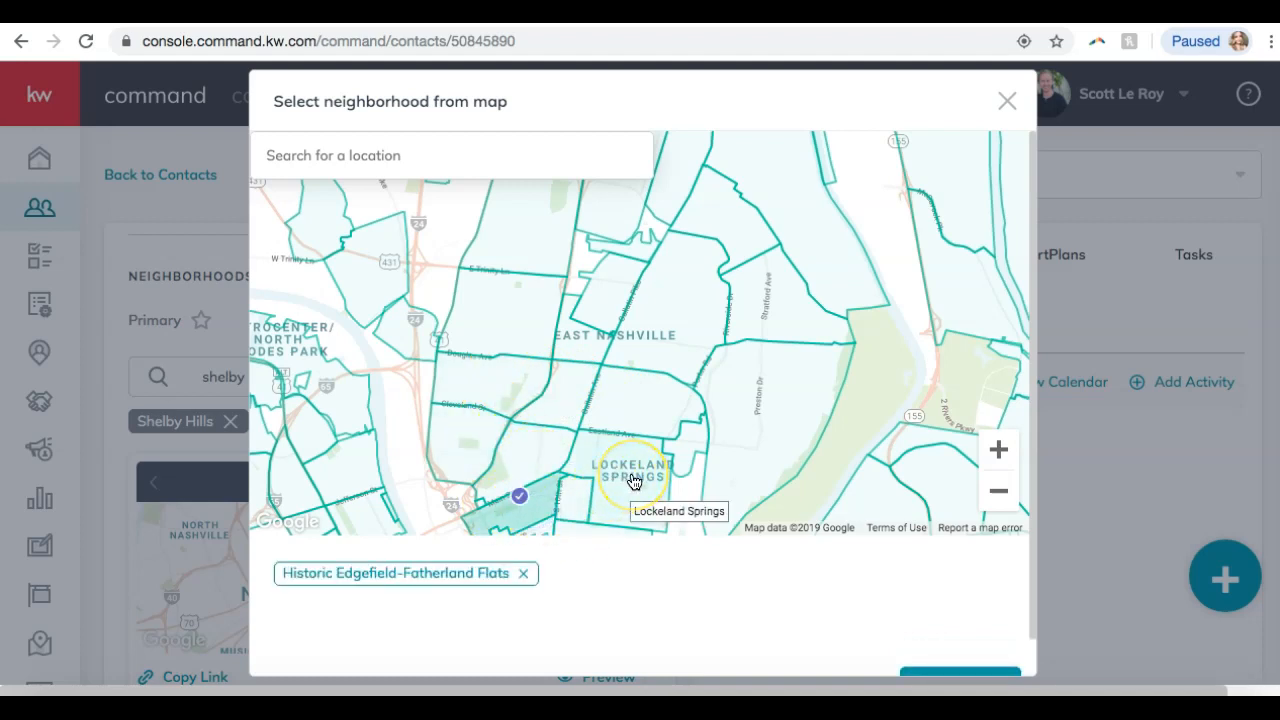
{"action": "left_click", "coordinate": [632, 480]}
{"action": "left_click", "coordinate": [622, 402]}
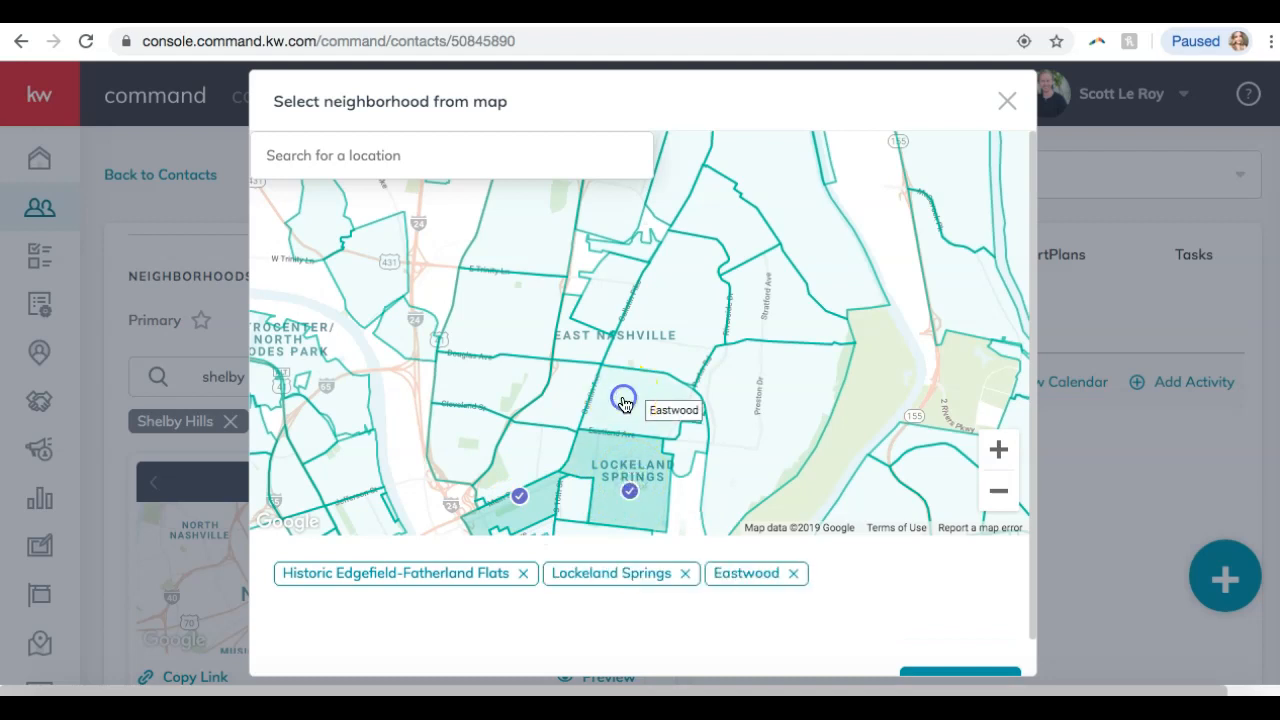
{"action": "left_click", "coordinate": [637, 363]}
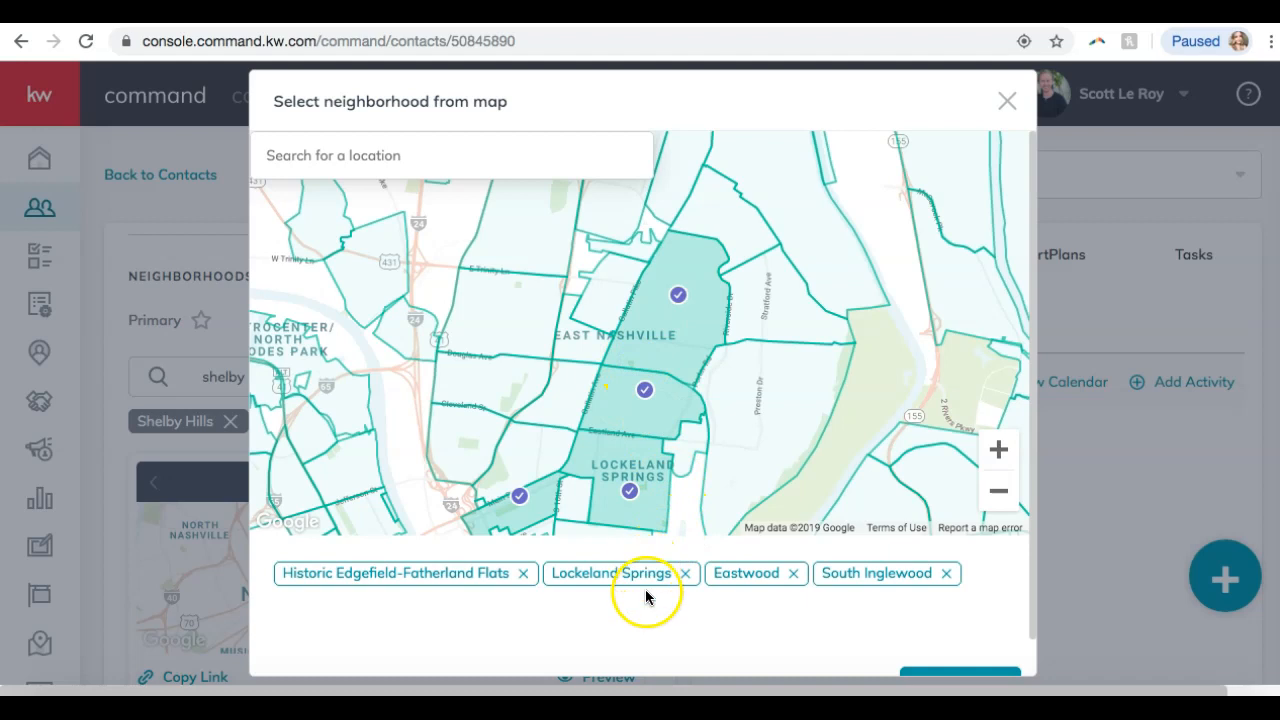
{"action": "scroll", "coordinate": [748, 638], "scroll_direction": "down", "scroll_amount": 1}
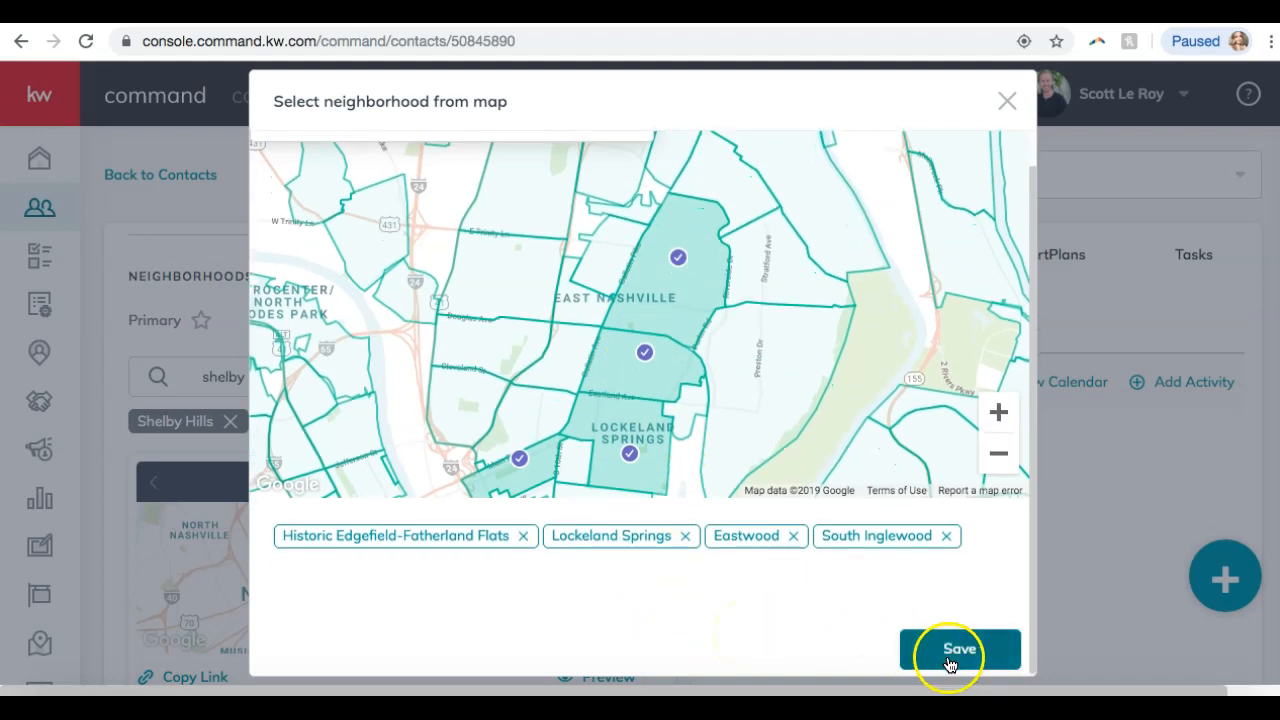
{"action": "left_click", "coordinate": [956, 660]}
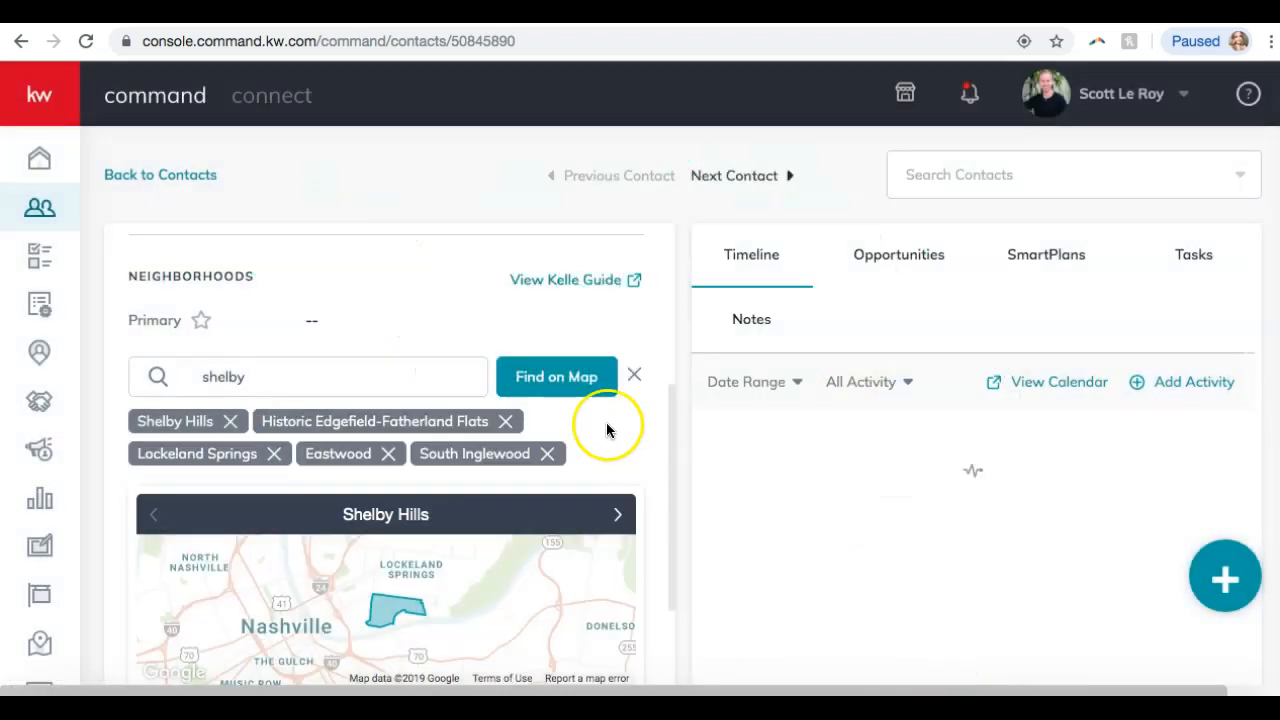
Close the neighborhood search and open the Preview of the Shelby Hills snapshot.
{"action": "scroll", "coordinate": [588, 475], "scroll_direction": "down", "scroll_amount": 3}
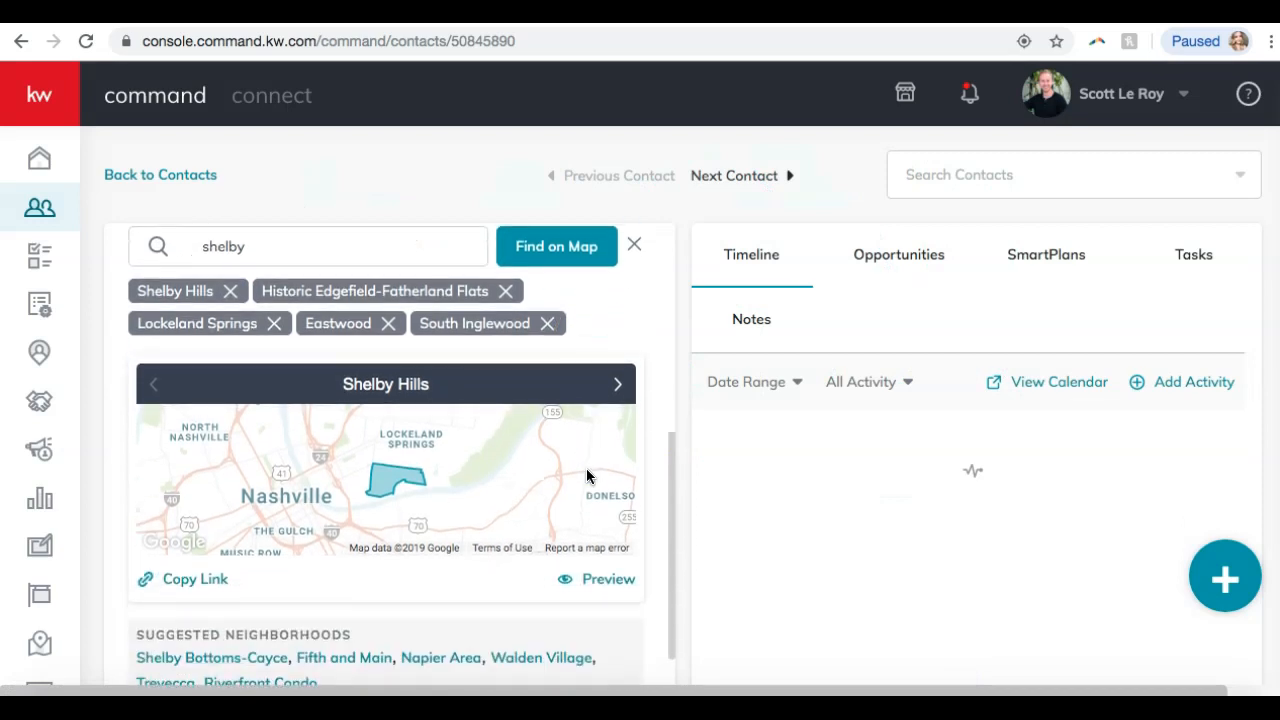
{"action": "scroll", "coordinate": [588, 475], "scroll_direction": "up", "scroll_amount": 3}
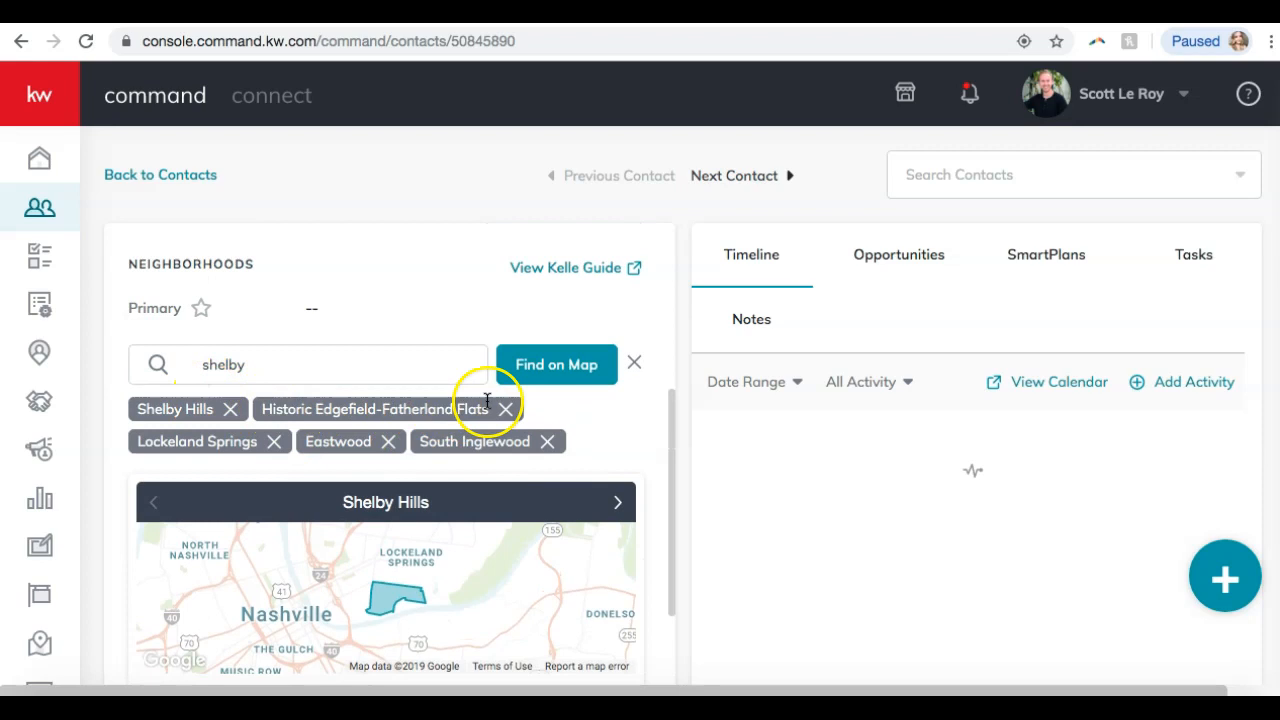
{"action": "left_click", "coordinate": [634, 364]}
{"action": "scroll", "coordinate": [499, 346], "scroll_direction": "down", "scroll_amount": 3}
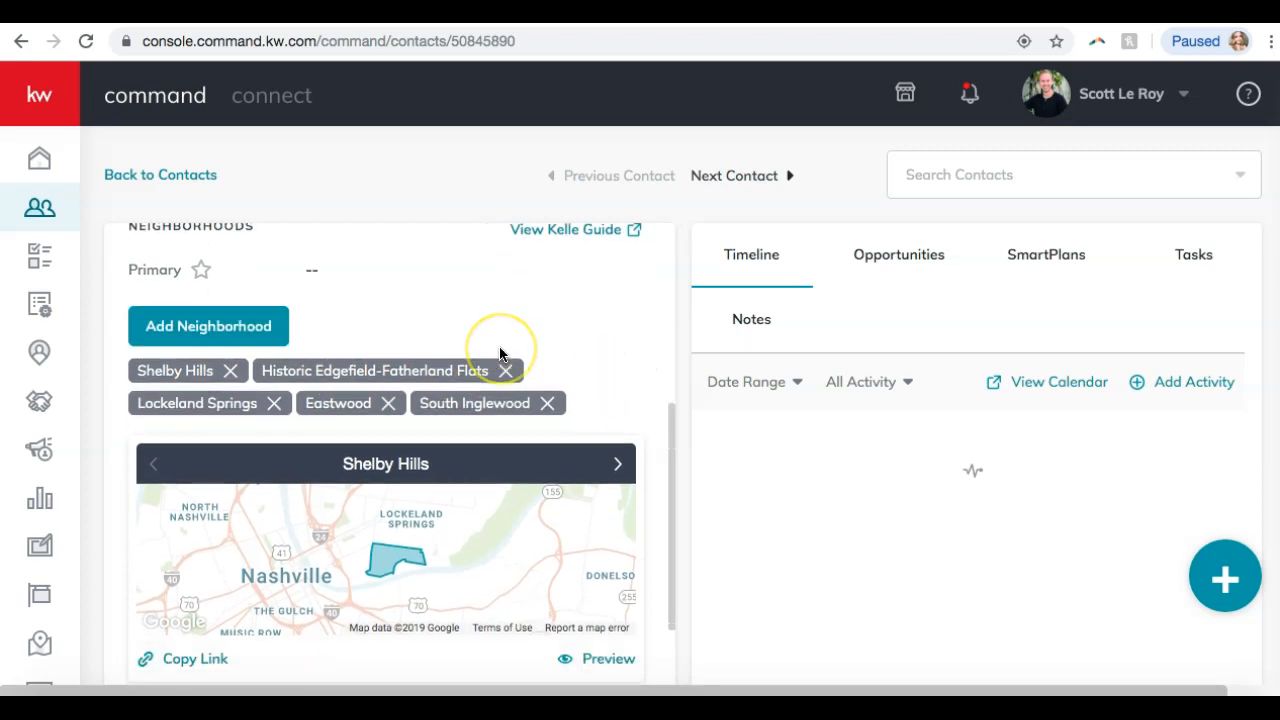
{"action": "scroll", "coordinate": [499, 346], "scroll_direction": "down", "scroll_amount": 2}
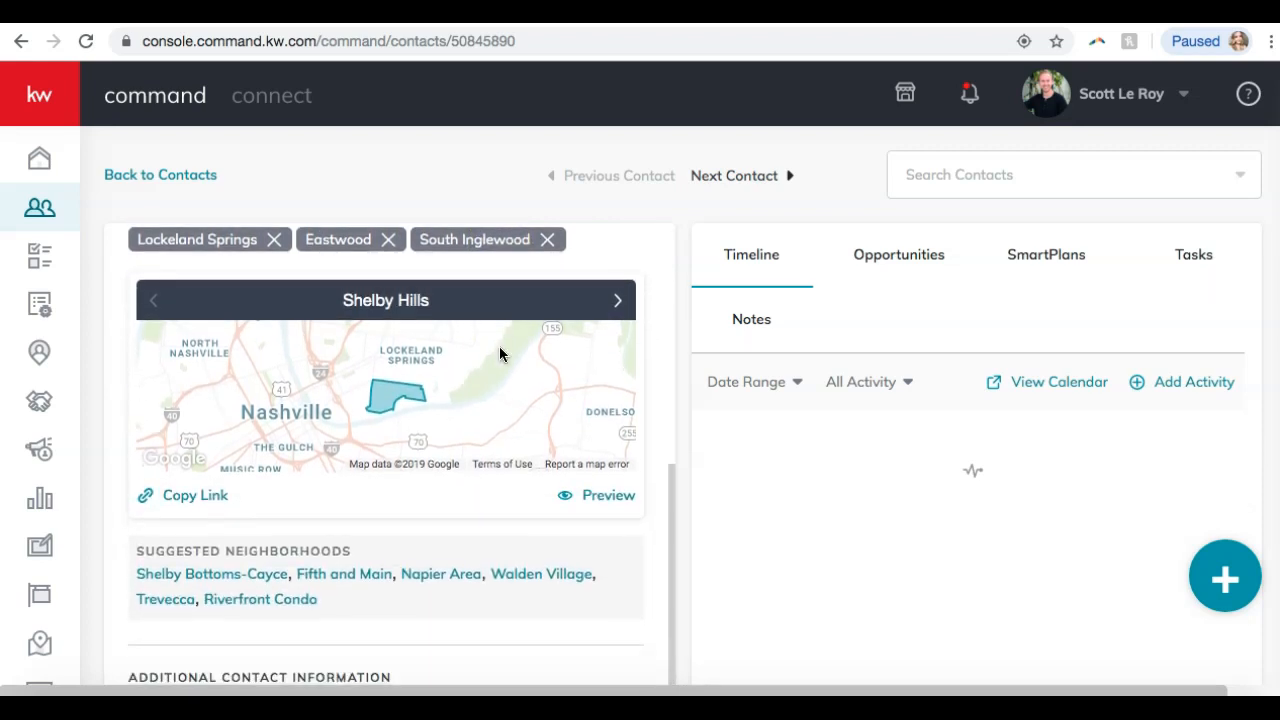
{"action": "scroll", "coordinate": [499, 346], "scroll_direction": "up", "scroll_amount": 2}
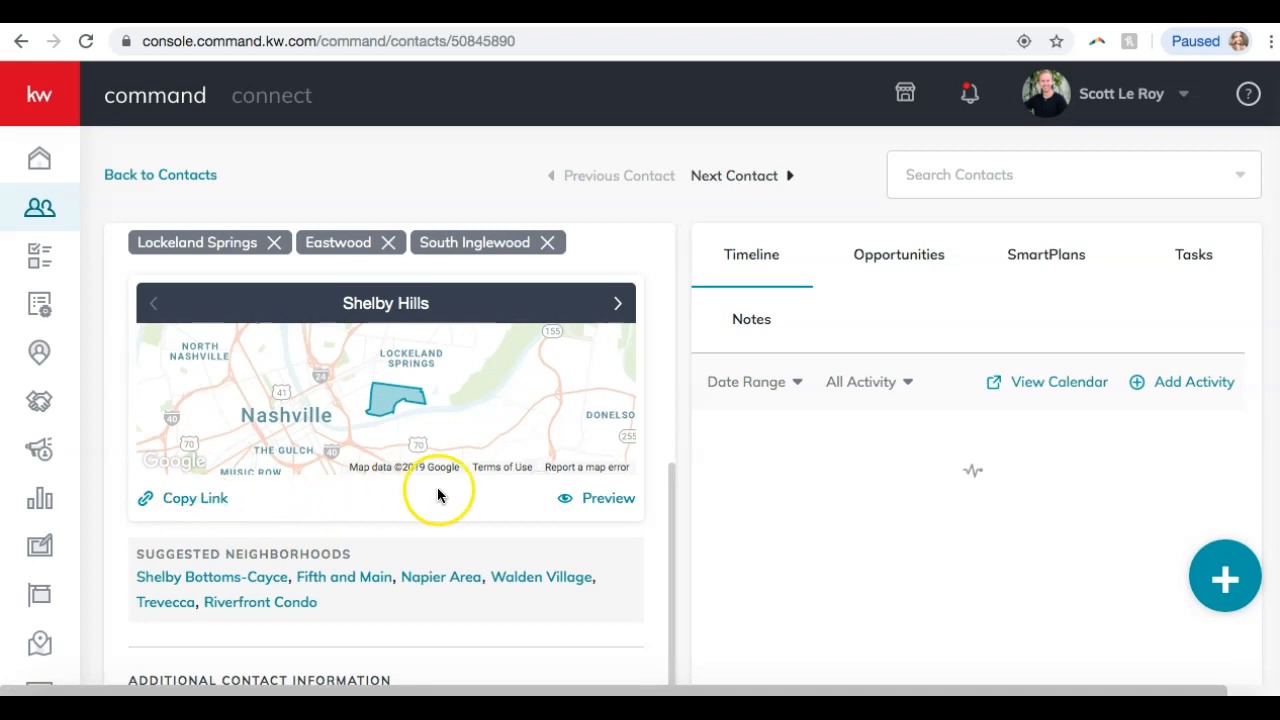
{"action": "left_click", "coordinate": [587, 500]}
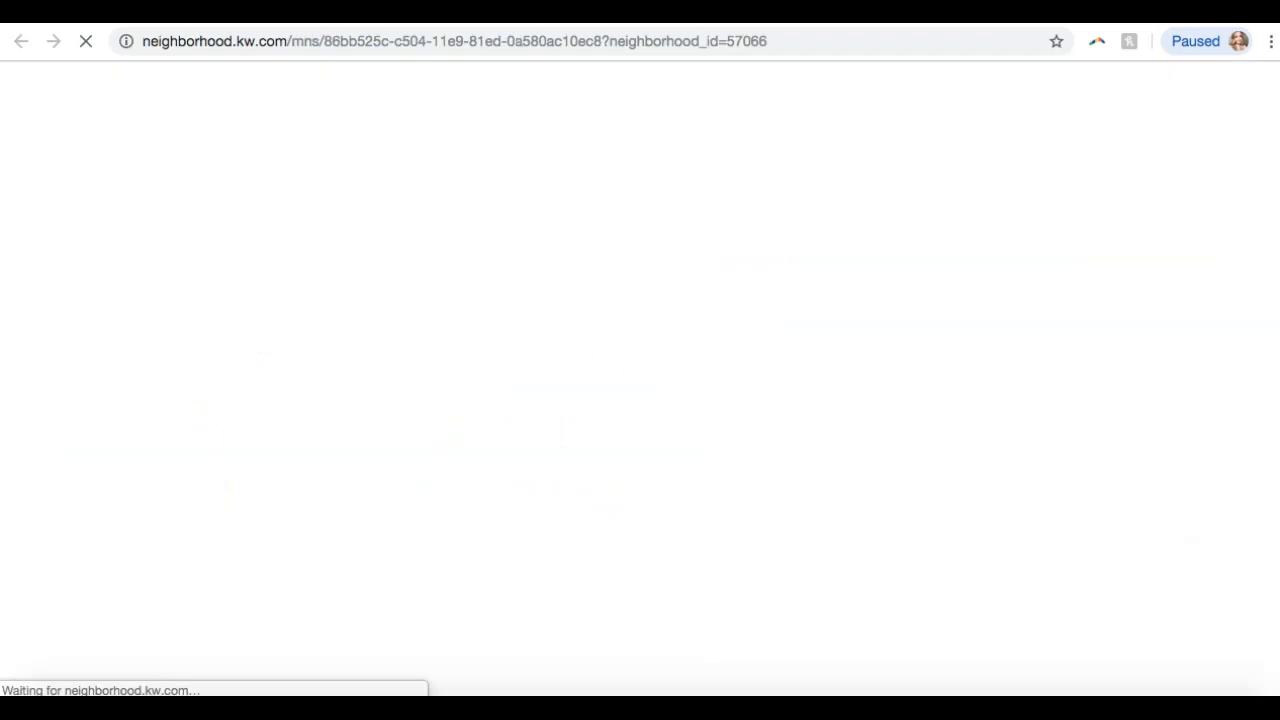
Reopen the Shelby Hills snapshot preview and reload the page.
{"action": "left_click", "coordinate": [262, 8]}
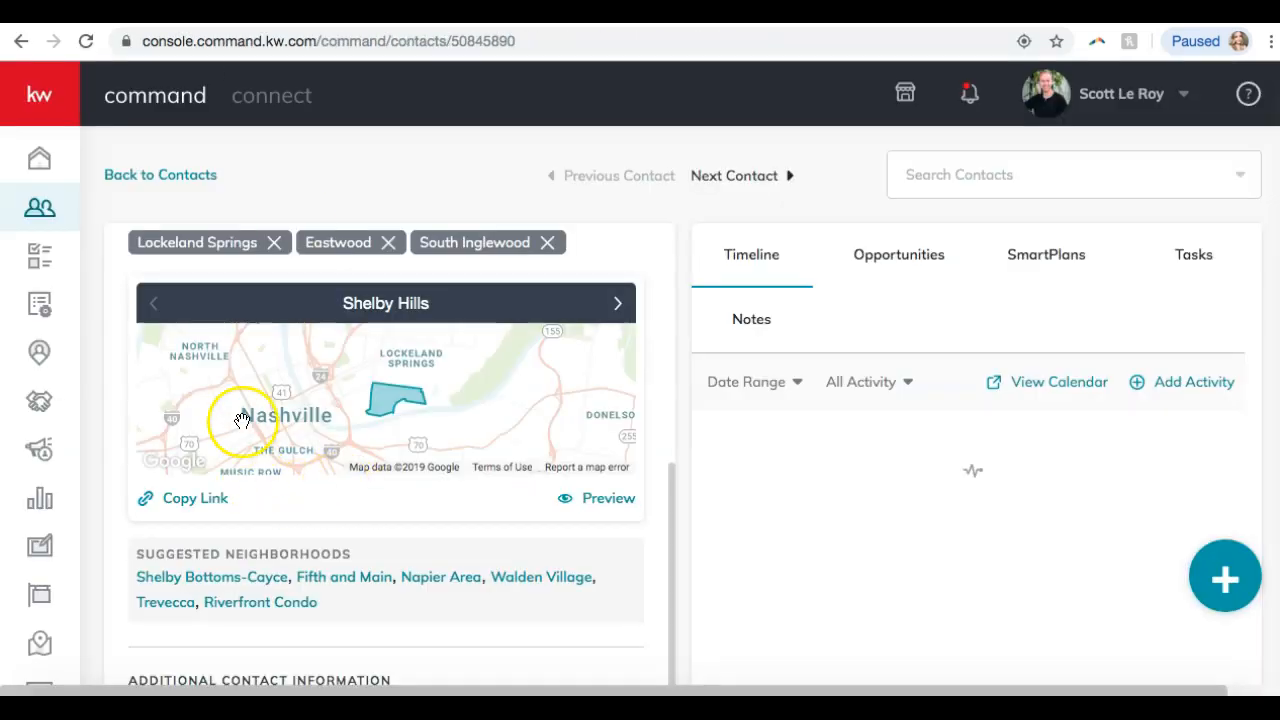
{"action": "scroll", "coordinate": [242, 420], "scroll_direction": "down", "scroll_amount": 1}
{"action": "left_click", "coordinate": [601, 475]}
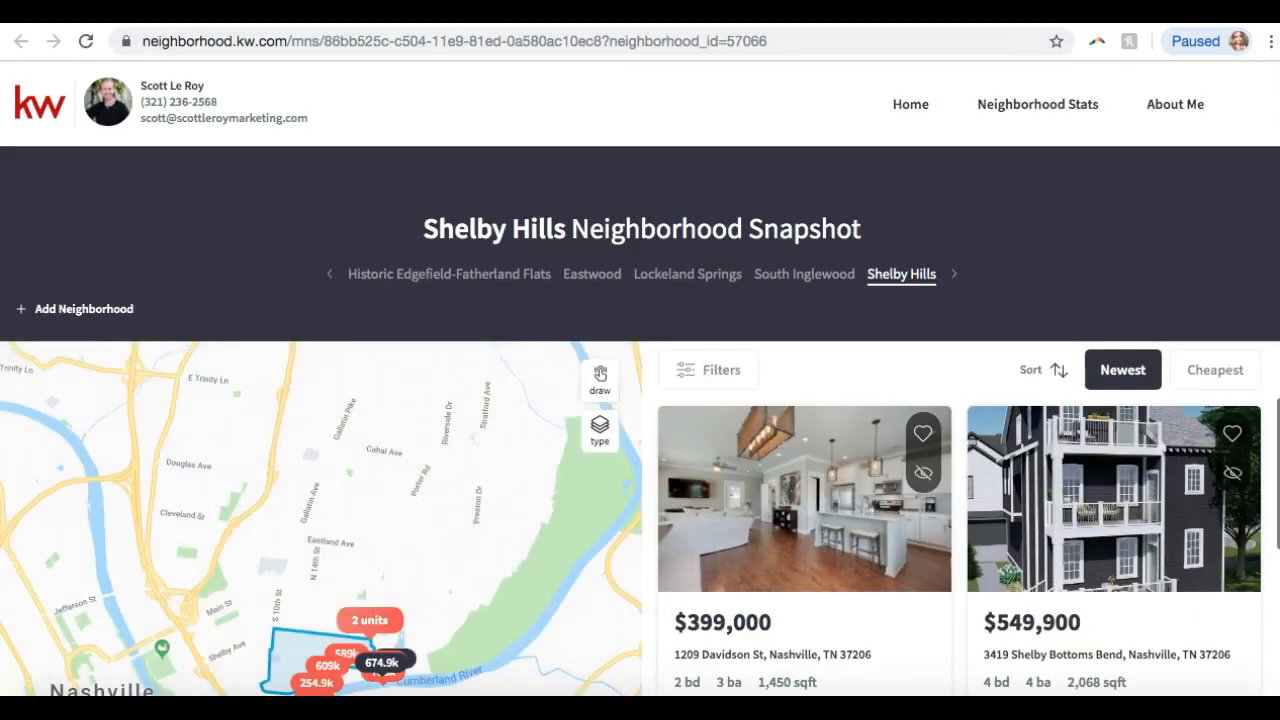
{"action": "left_click", "coordinate": [381, 35]}
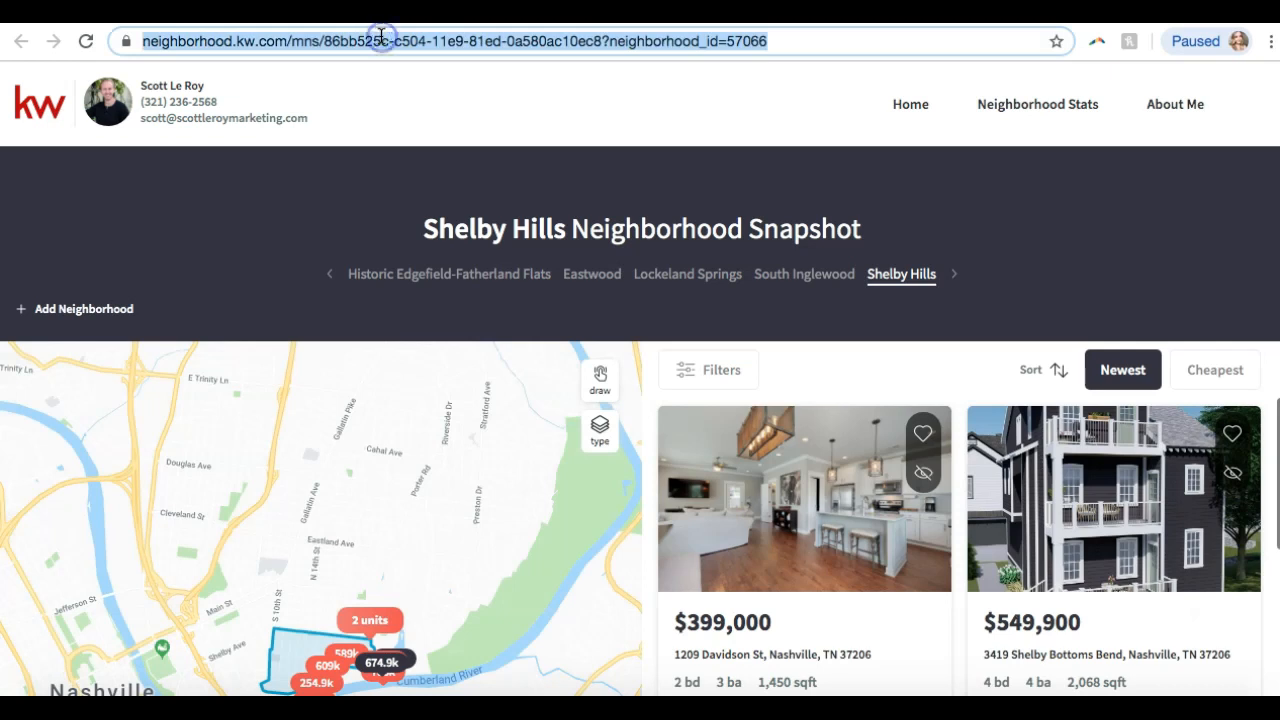
{"action": "key", "text": "Return"}
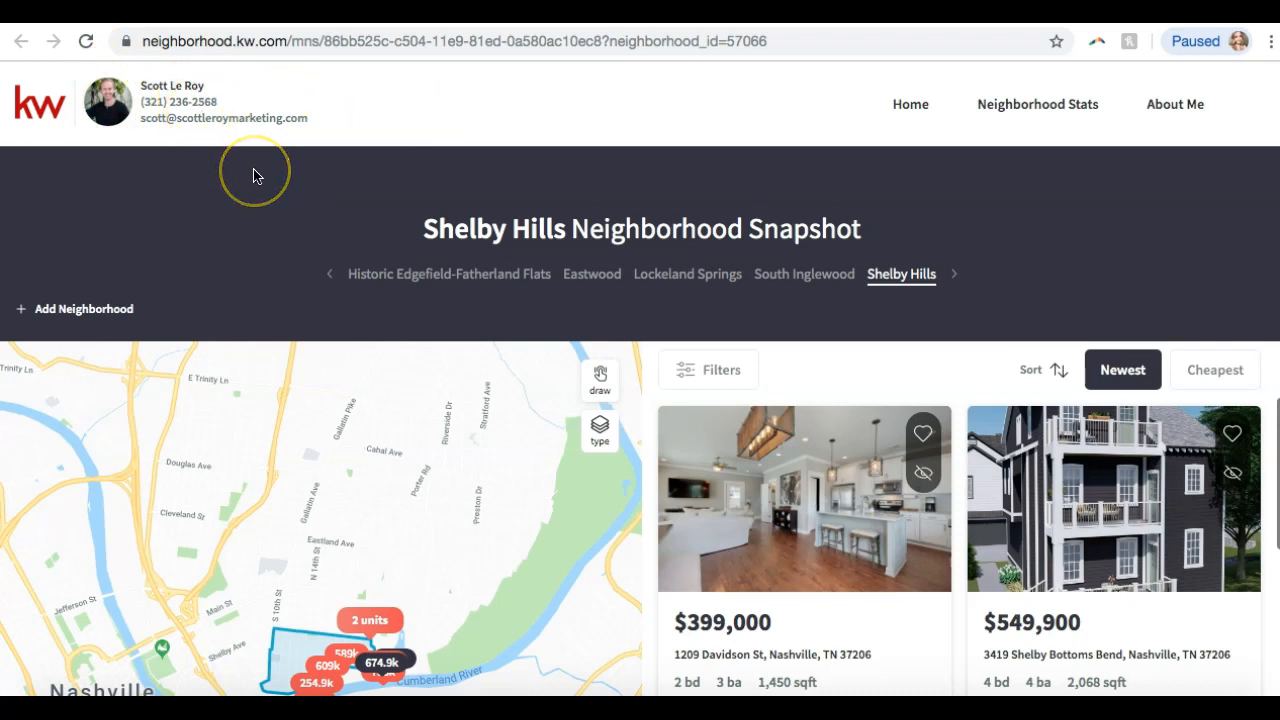
View the Historic Edgefield-Fatherland Flats, then Lockeland Springs snapshots, scrolling through the listings.
{"action": "scroll", "coordinate": [253, 176], "scroll_direction": "down", "scroll_amount": 1}
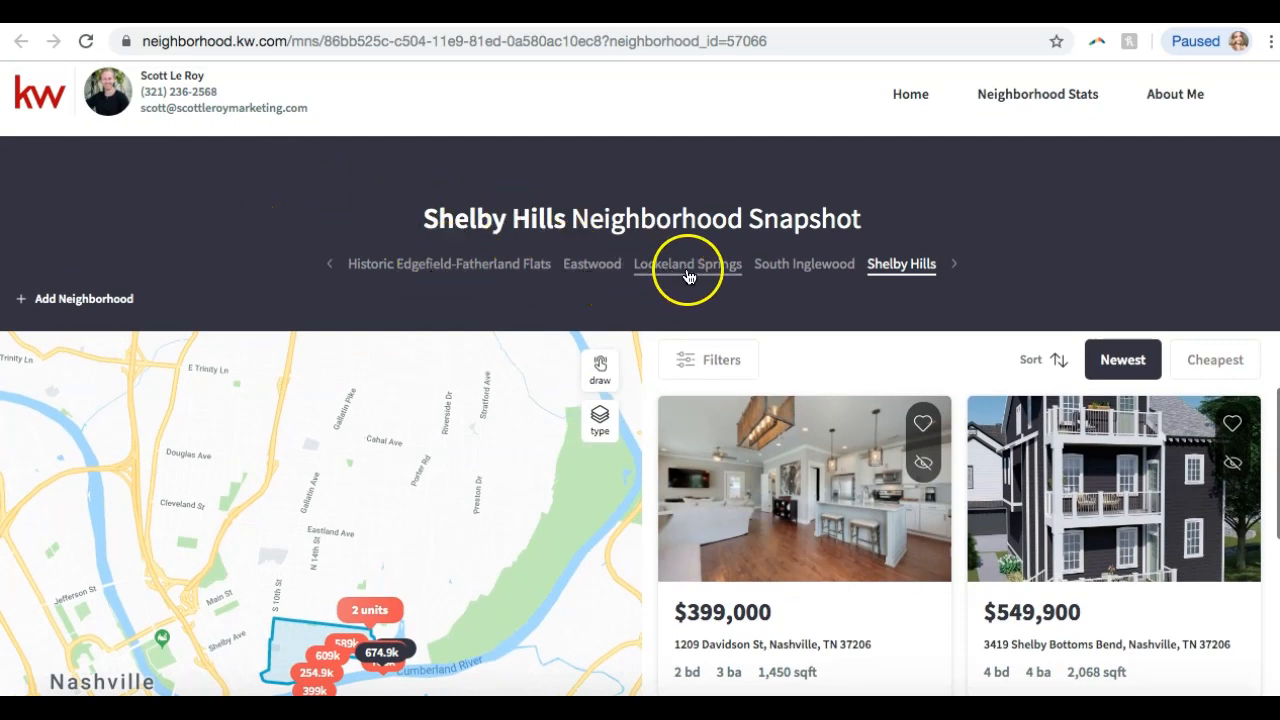
{"action": "left_click", "coordinate": [475, 268]}
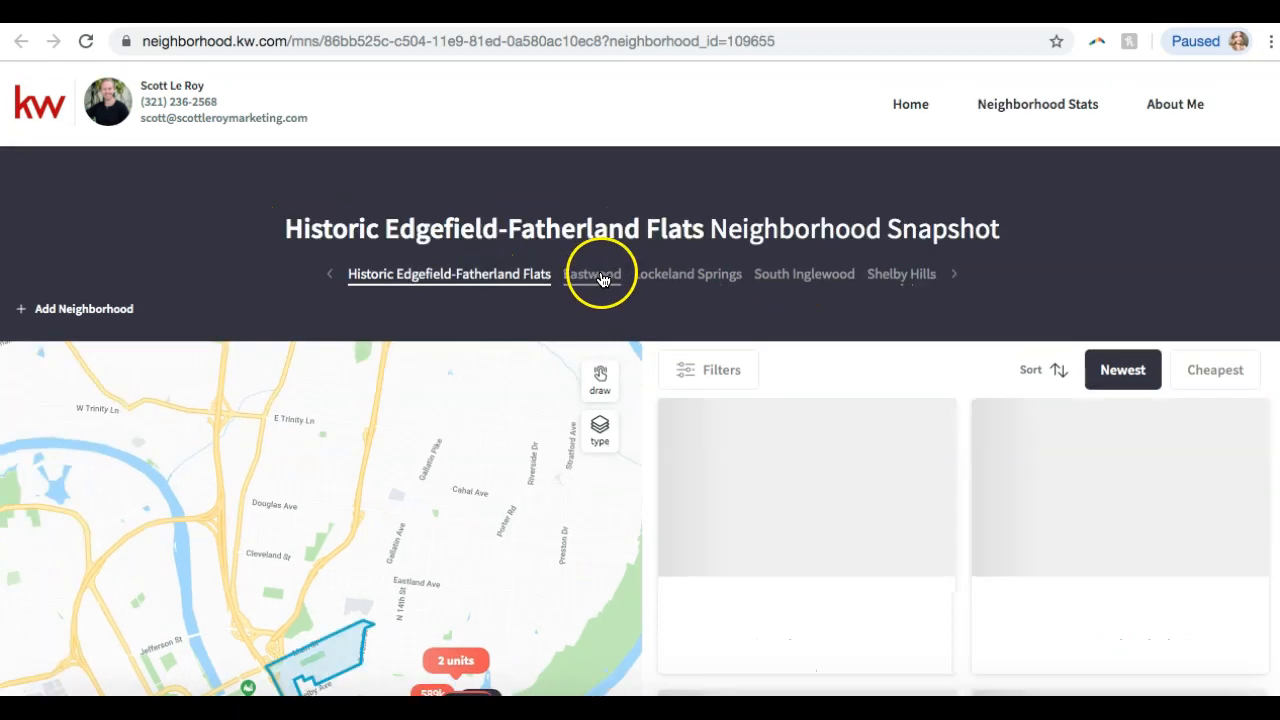
{"action": "left_click", "coordinate": [715, 284]}
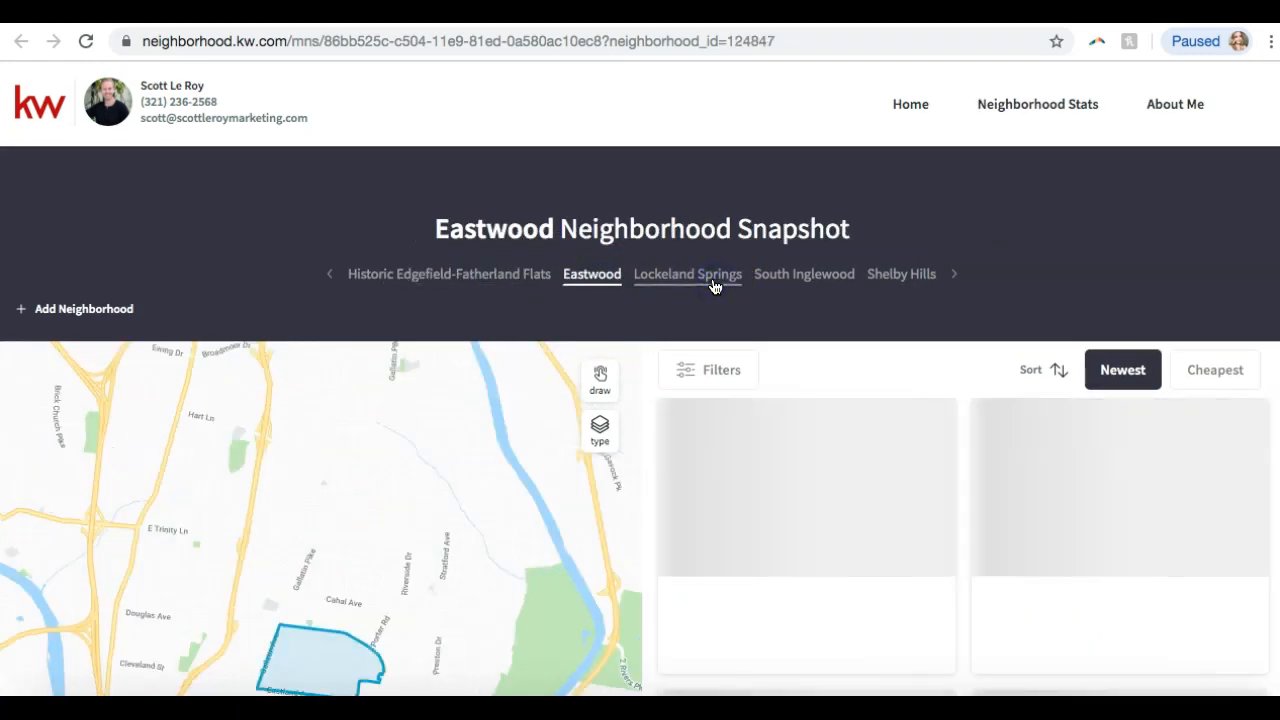
{"action": "scroll", "coordinate": [407, 351], "scroll_direction": "down", "scroll_amount": 5}
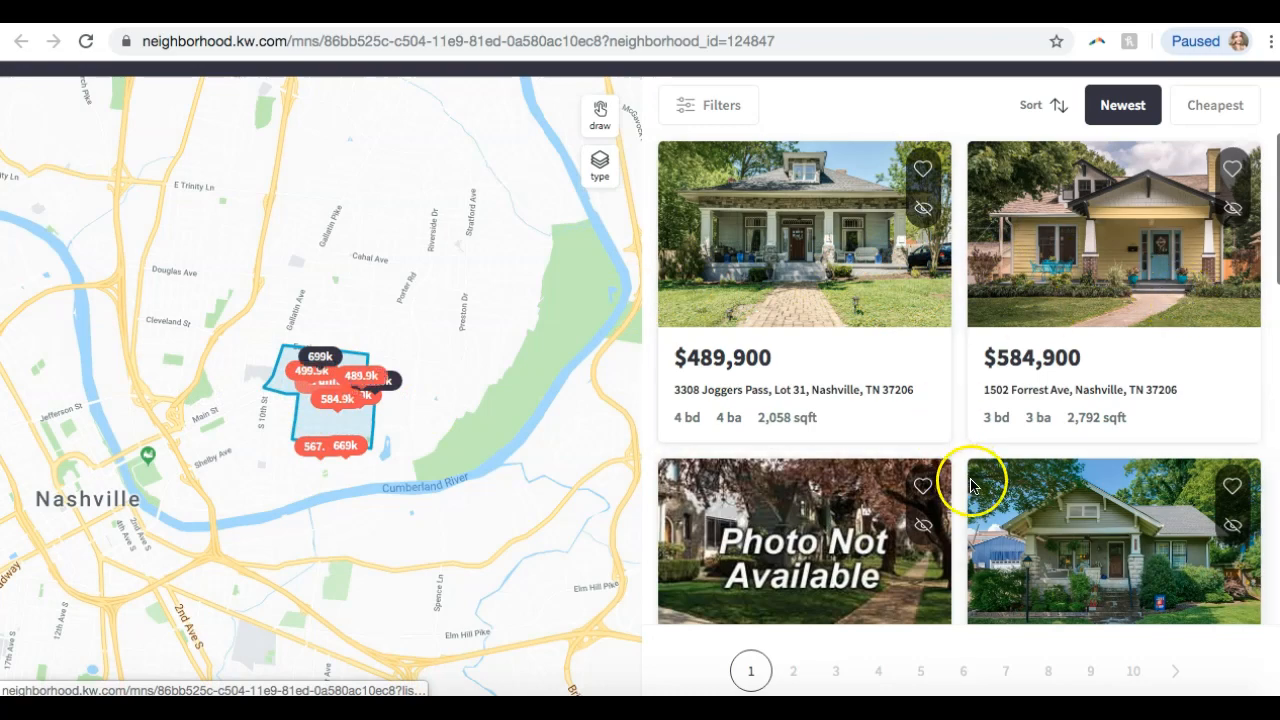
{"action": "scroll", "coordinate": [1085, 528], "scroll_direction": "down", "scroll_amount": 2}
{"action": "scroll", "coordinate": [1085, 532], "scroll_direction": "down", "scroll_amount": 15}
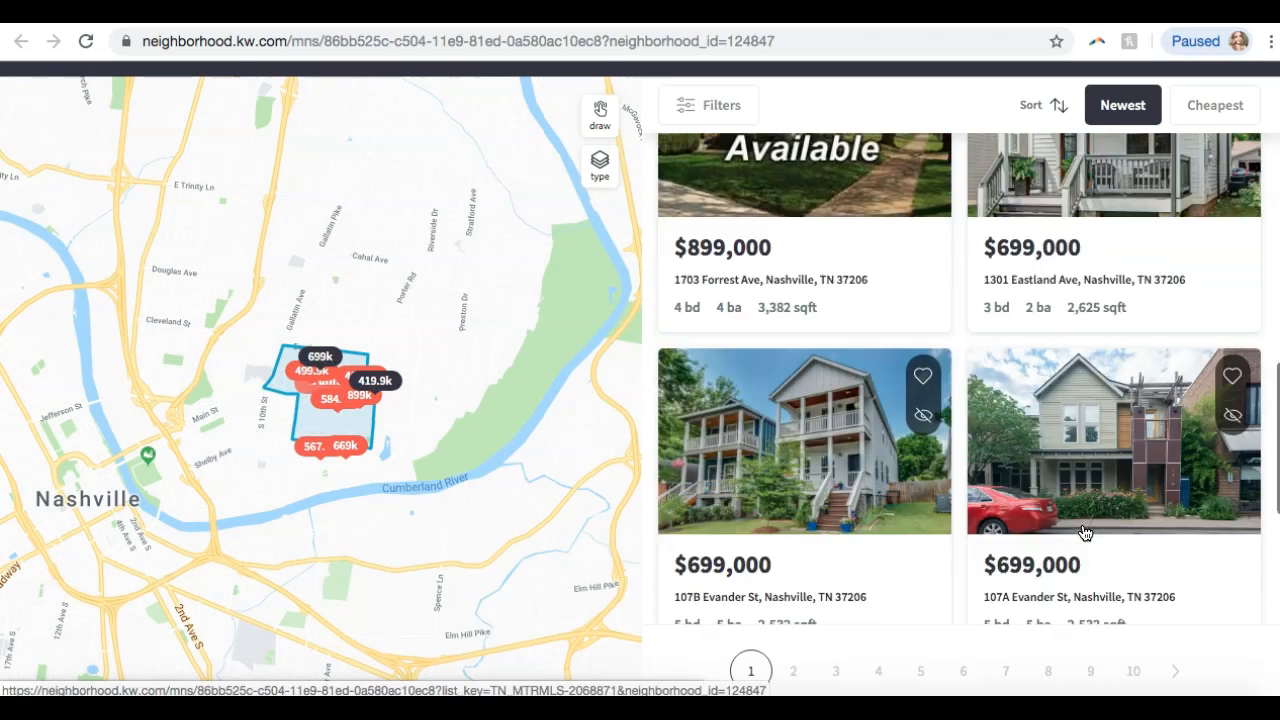
{"action": "scroll", "coordinate": [1085, 532], "scroll_direction": "down", "scroll_amount": 5}
{"action": "scroll", "coordinate": [1085, 532], "scroll_direction": "up", "scroll_amount": 3}
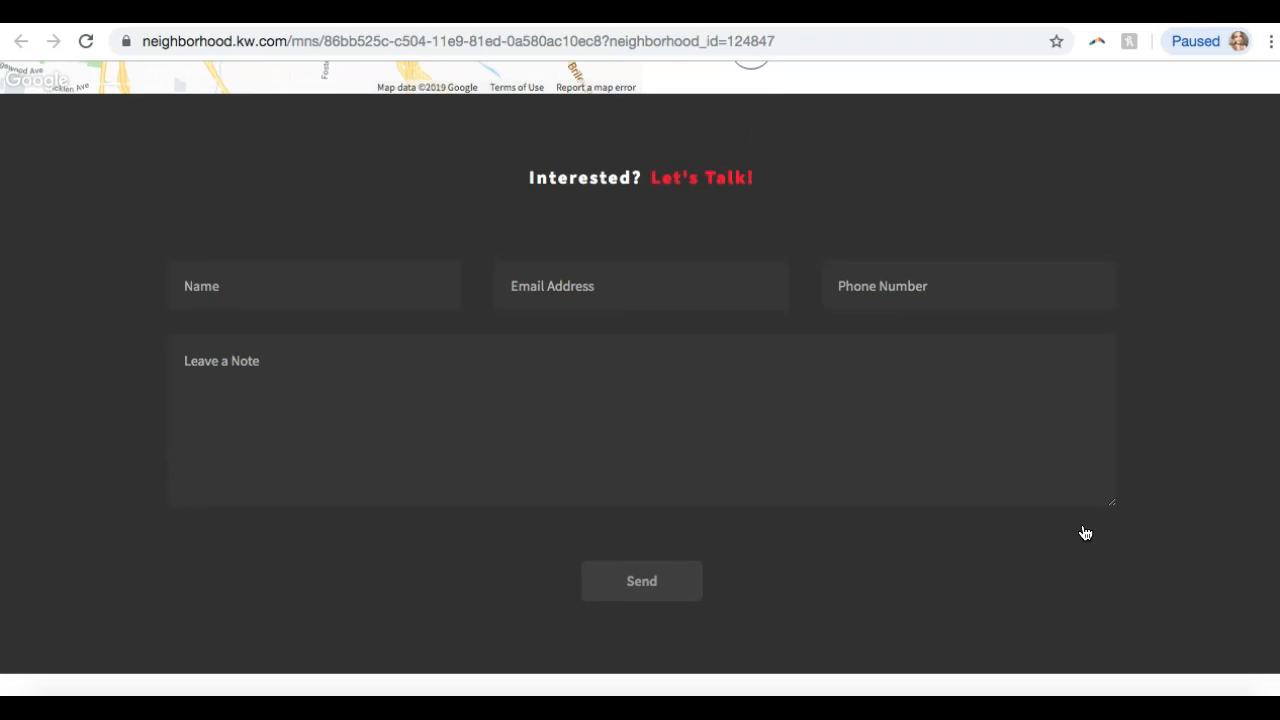
{"action": "scroll", "coordinate": [429, 303], "scroll_direction": "down", "scroll_amount": 8}
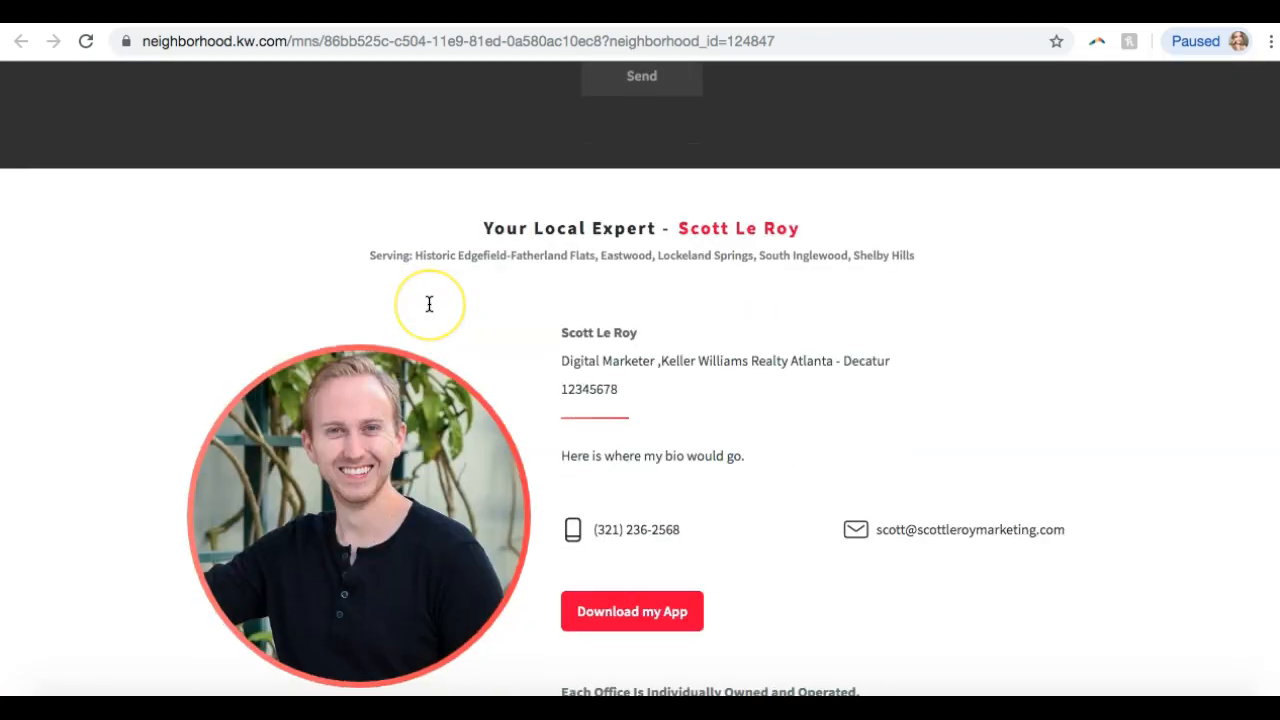
{"action": "scroll", "coordinate": [429, 303], "scroll_direction": "down", "scroll_amount": 5}
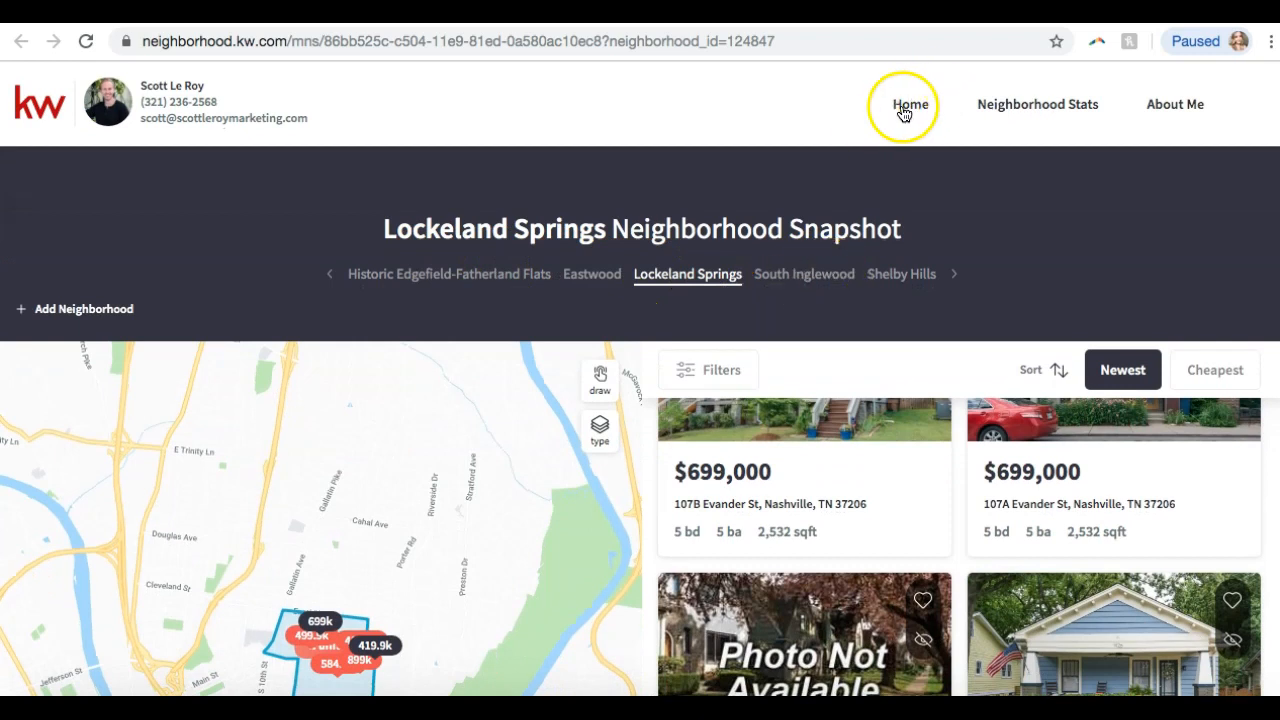
Open the Lockeland Springs Neighborhood Stats page and scroll through its Current Stats.
{"action": "left_click", "coordinate": [1033, 115]}
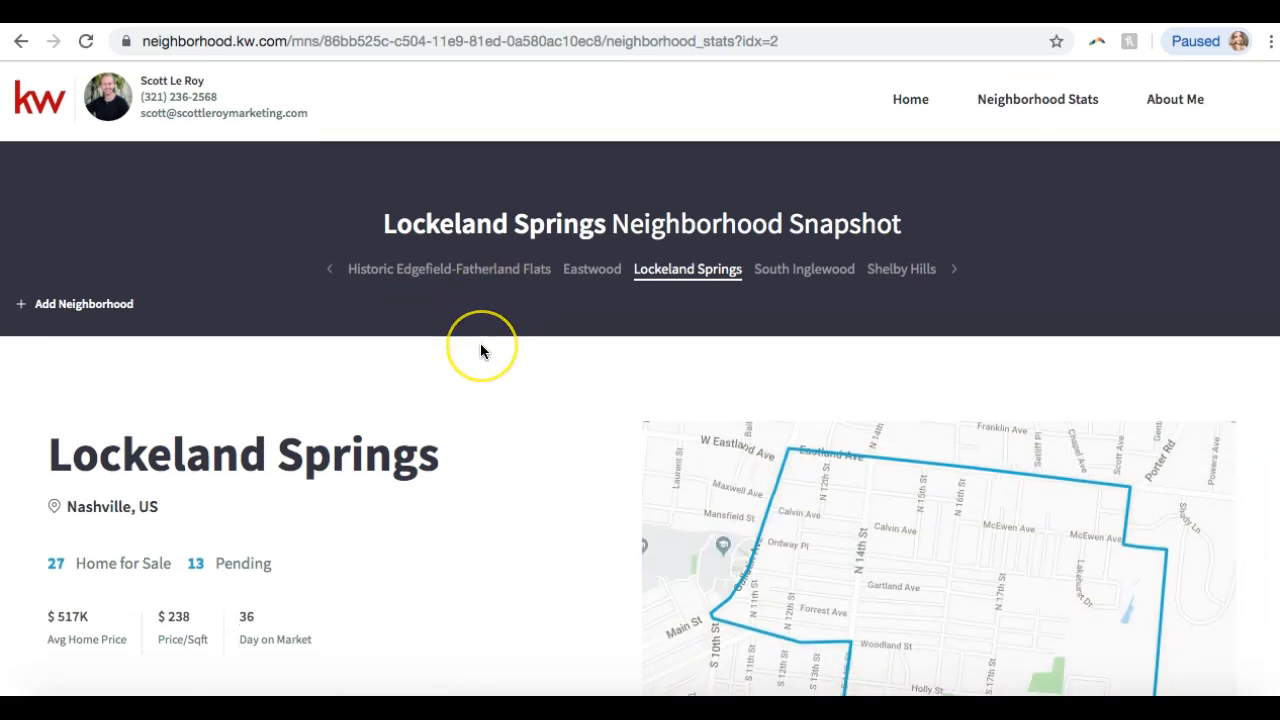
{"action": "scroll", "coordinate": [480, 351], "scroll_direction": "down", "scroll_amount": 2}
{"action": "scroll", "coordinate": [480, 351], "scroll_direction": "down", "scroll_amount": 1}
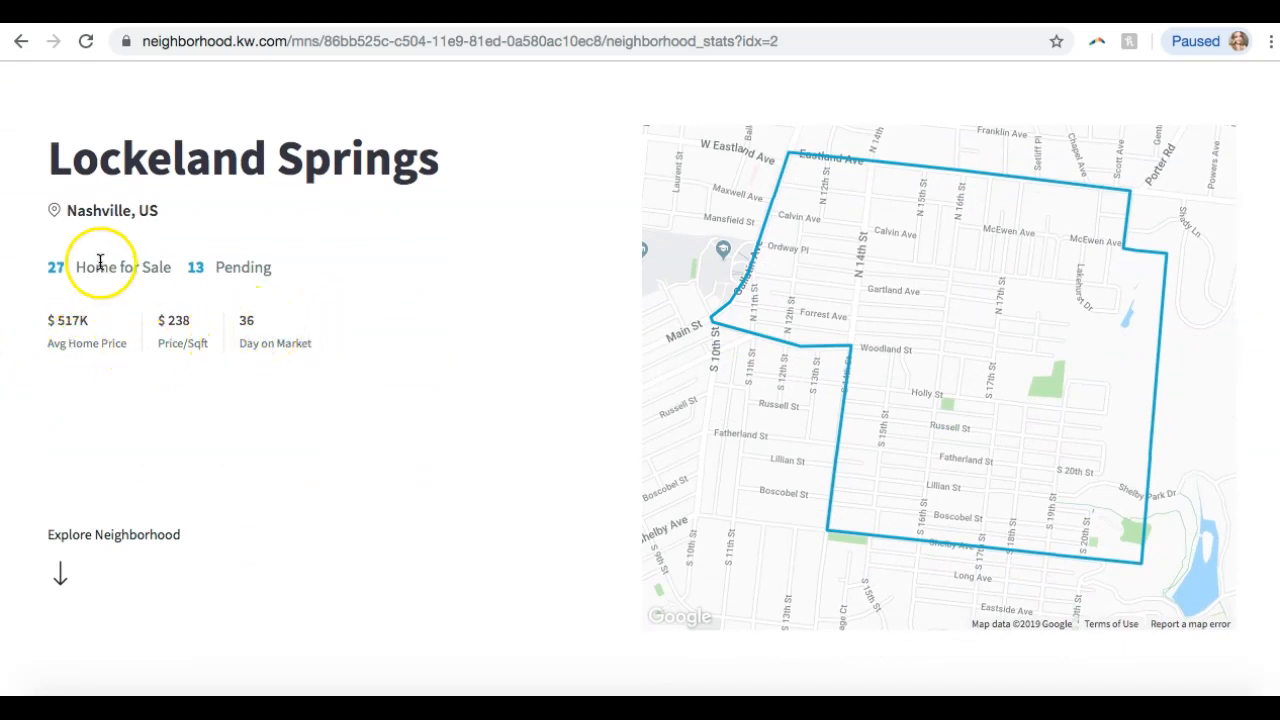
{"action": "scroll", "coordinate": [222, 283], "scroll_direction": "down", "scroll_amount": 5}
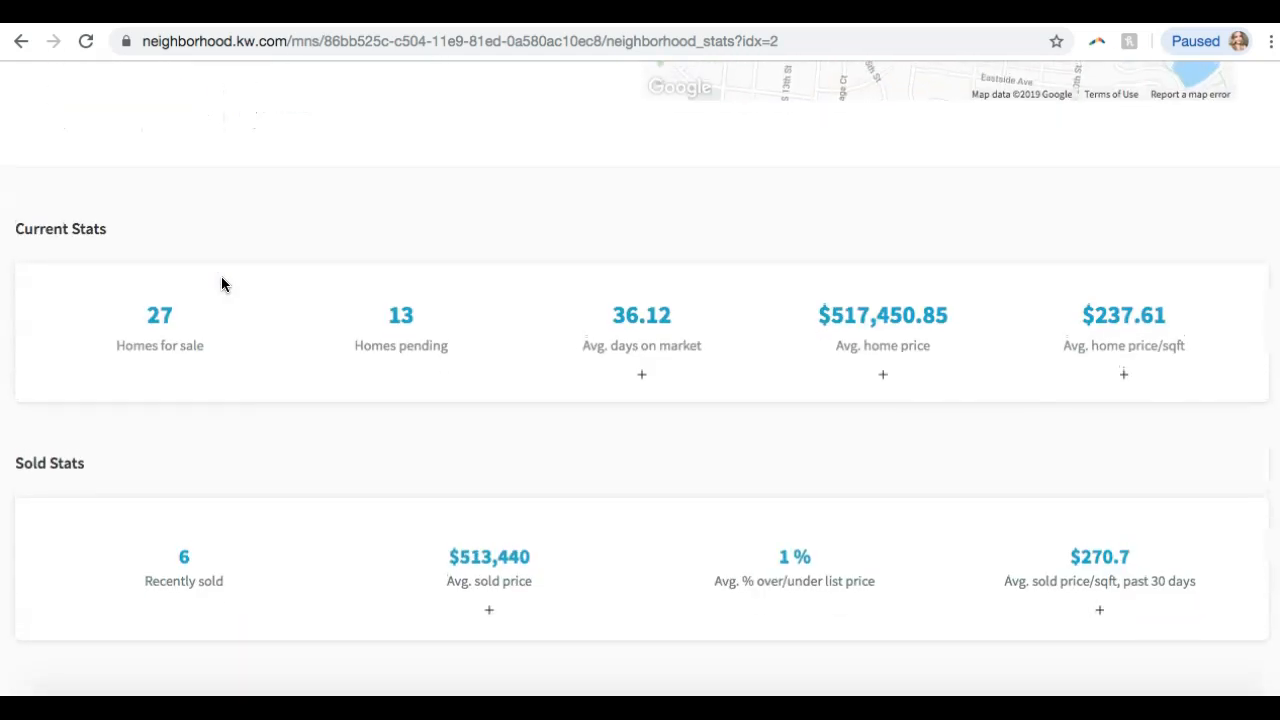
{"action": "scroll", "coordinate": [222, 280], "scroll_direction": "down", "scroll_amount": 2}
{"action": "scroll", "coordinate": [222, 284], "scroll_direction": "down", "scroll_amount": 5}
{"action": "scroll", "coordinate": [222, 284], "scroll_direction": "down", "scroll_amount": 2}
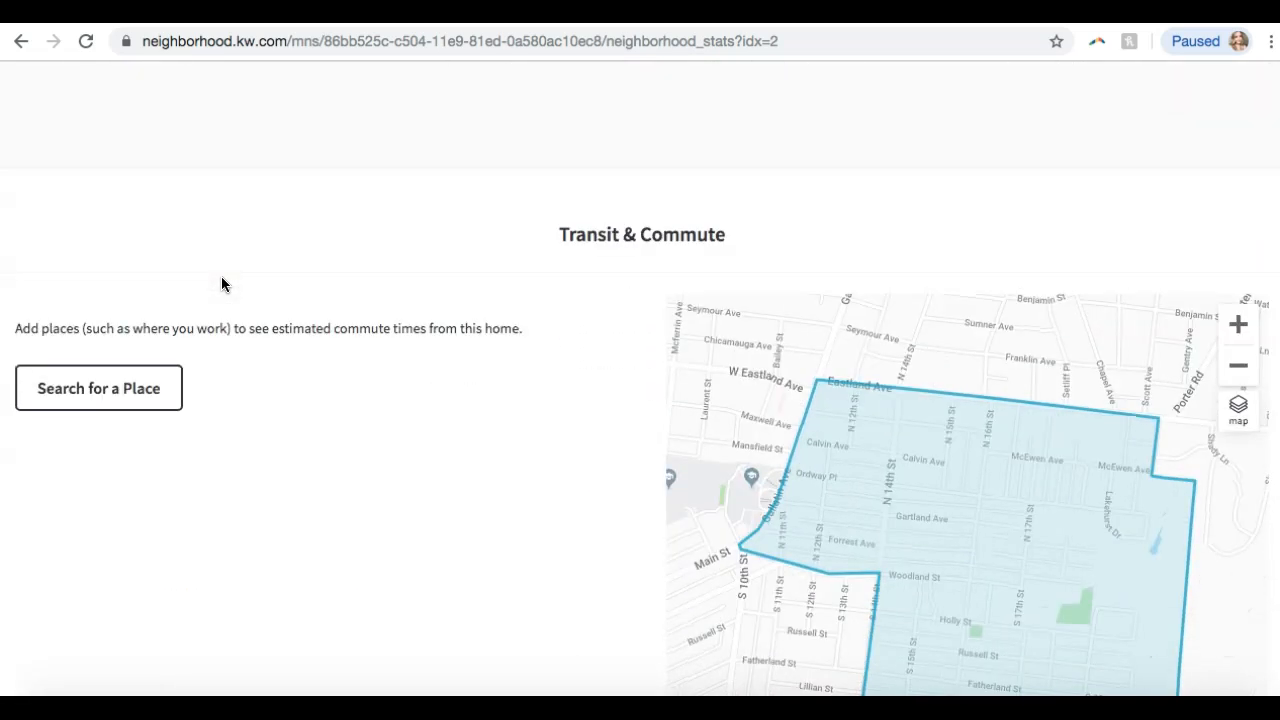
Check commute times, map Lipstick Lounge, browse nearby neighborhoods, then bring up Shelby Hills stats.
{"action": "left_click", "coordinate": [116, 292]}
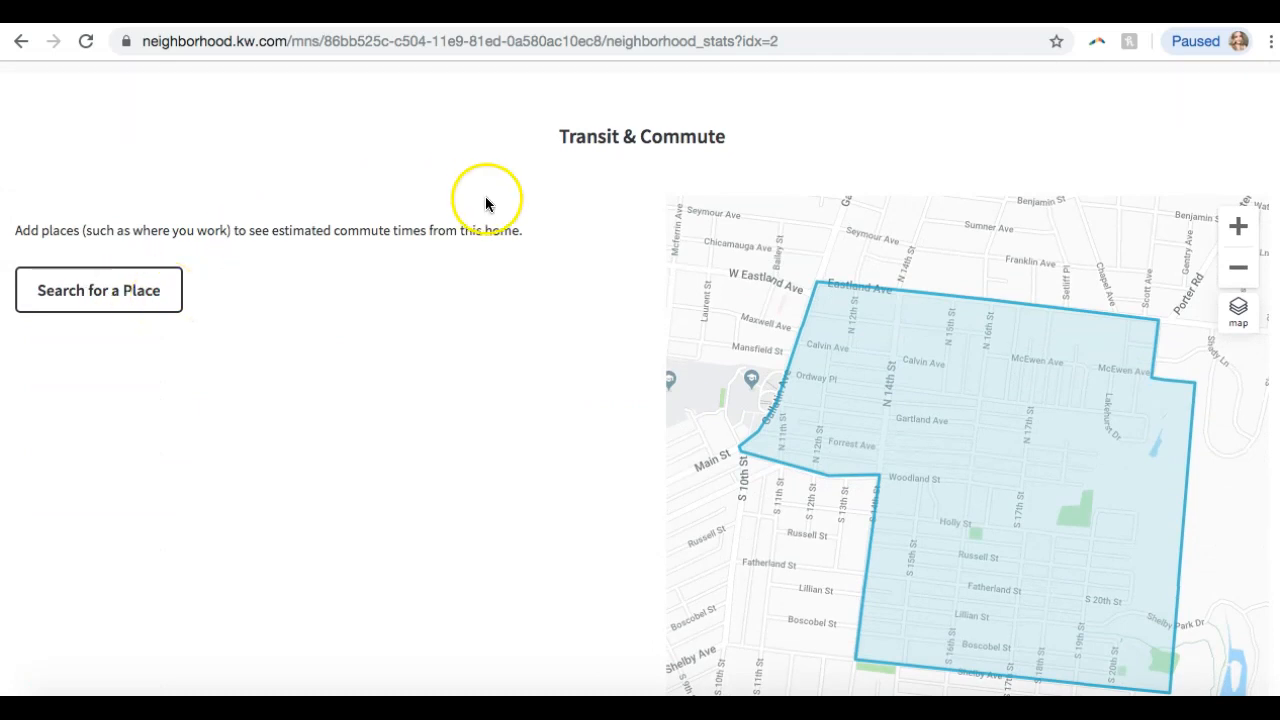
{"action": "scroll", "coordinate": [487, 203], "scroll_direction": "down", "scroll_amount": 8}
{"action": "scroll", "coordinate": [485, 203], "scroll_direction": "down", "scroll_amount": 7}
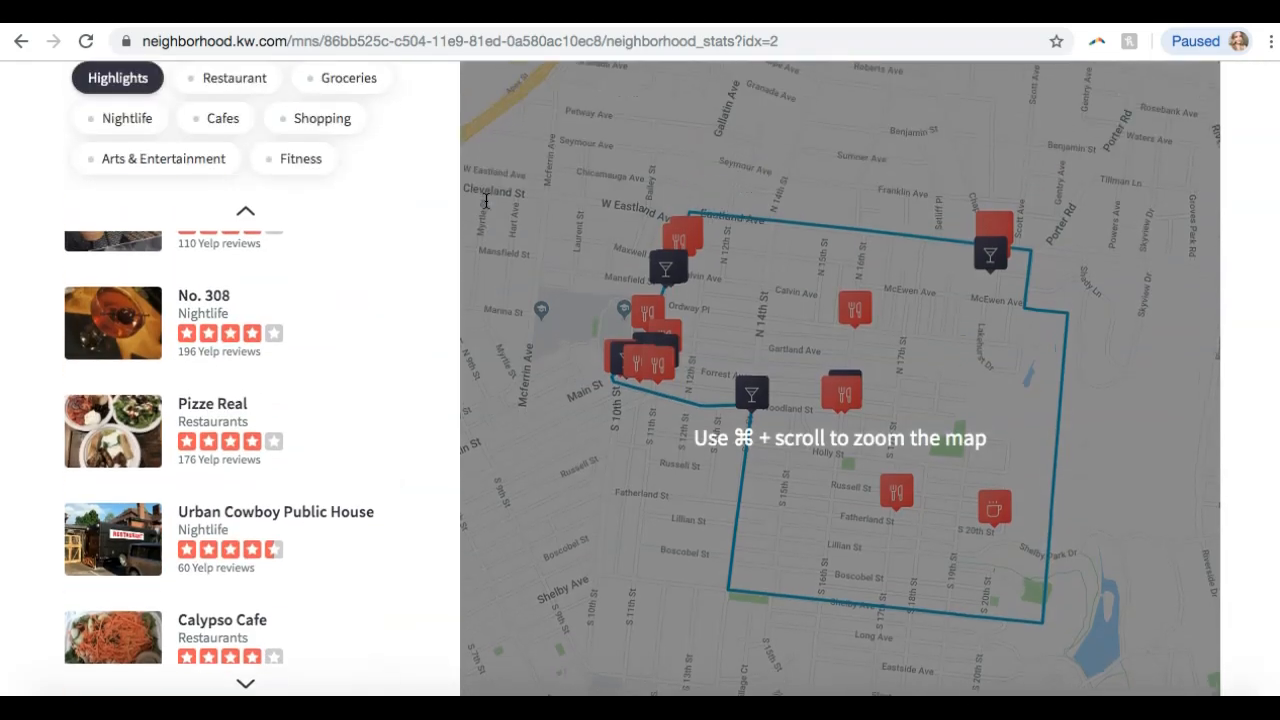
{"action": "scroll", "coordinate": [485, 203], "scroll_direction": "up", "scroll_amount": 1}
{"action": "left_click", "coordinate": [266, 309]}
{"action": "scroll", "coordinate": [266, 309], "scroll_direction": "up", "scroll_amount": 2}
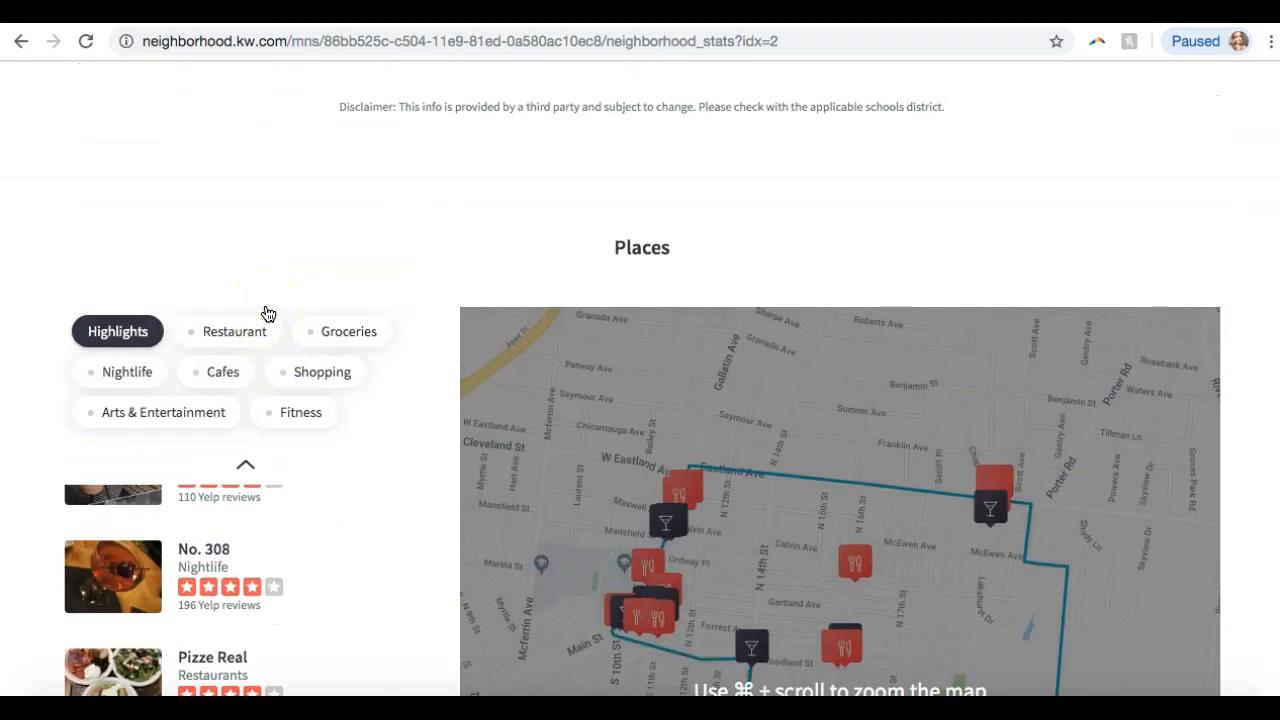
{"action": "left_click", "coordinate": [171, 500]}
{"action": "scroll", "coordinate": [177, 514], "scroll_direction": "down", "scroll_amount": 8}
{"action": "scroll", "coordinate": [180, 512], "scroll_direction": "down", "scroll_amount": 5}
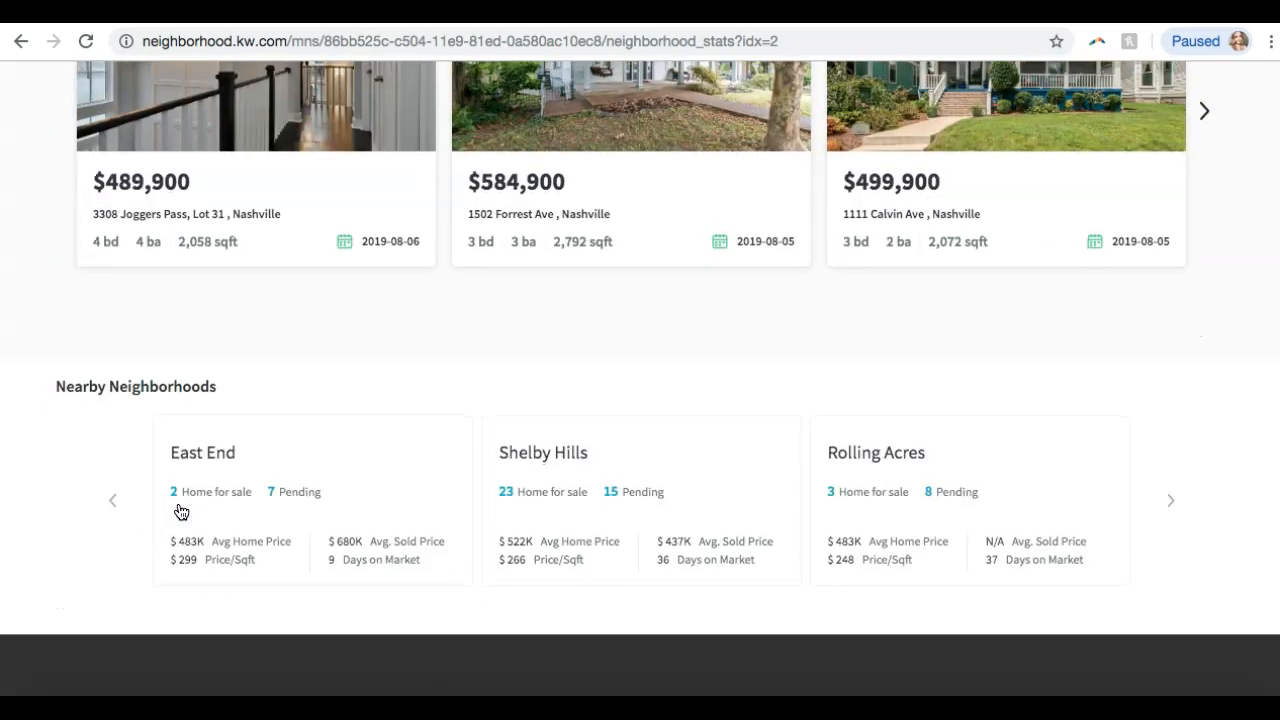
{"action": "scroll", "coordinate": [180, 512], "scroll_direction": "up", "scroll_amount": 20}
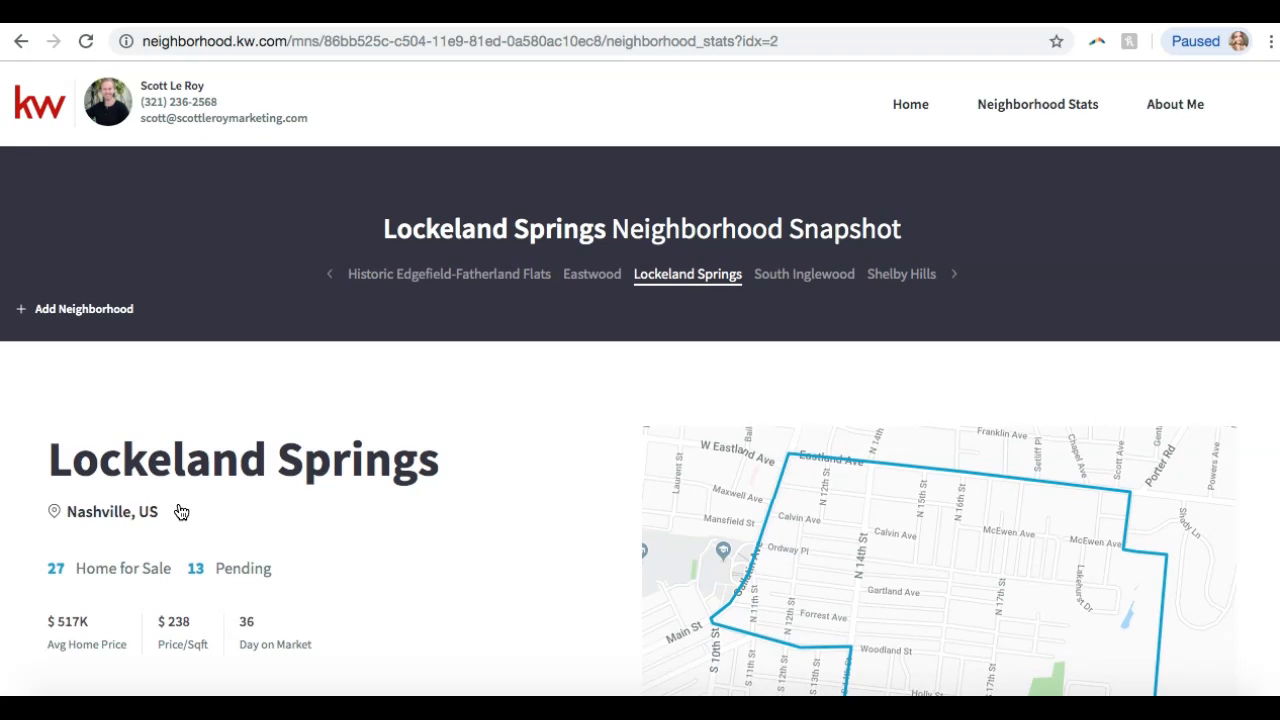
{"action": "scroll", "coordinate": [180, 512], "scroll_direction": "down", "scroll_amount": 4}
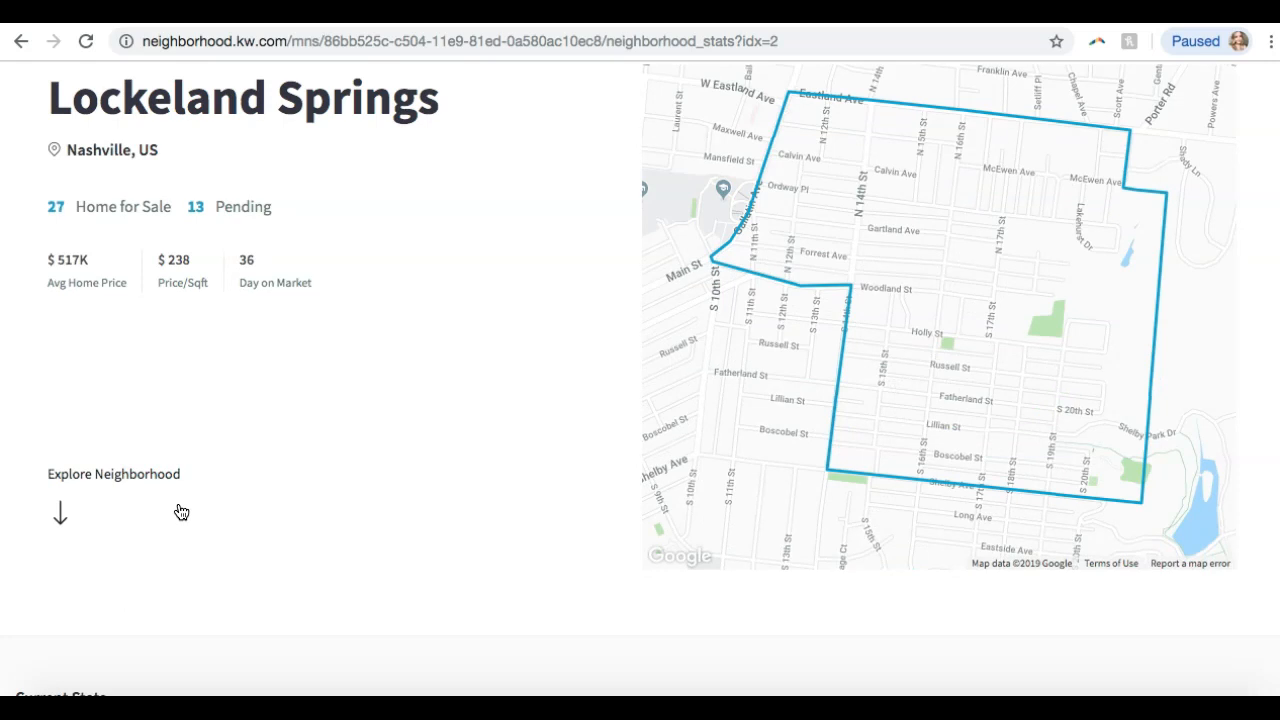
{"action": "scroll", "coordinate": [180, 512], "scroll_direction": "up", "scroll_amount": 4}
{"action": "left_click", "coordinate": [808, 276]}
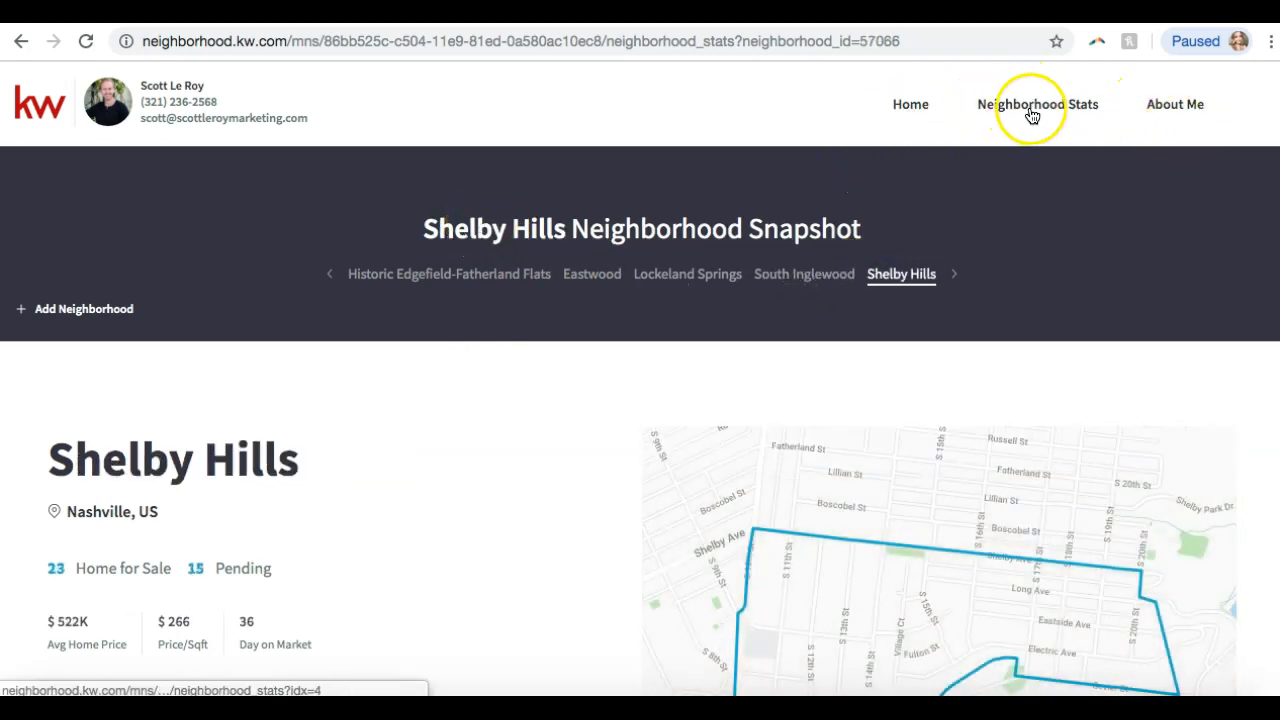
Skim the agent's About Me page, then go Home to the Historic Edgefield-Fatherland Flats snapshot.
{"action": "left_click", "coordinate": [1155, 106]}
{"action": "scroll", "coordinate": [484, 390], "scroll_direction": "down", "scroll_amount": 5}
{"action": "scroll", "coordinate": [484, 390], "scroll_direction": "up", "scroll_amount": 5}
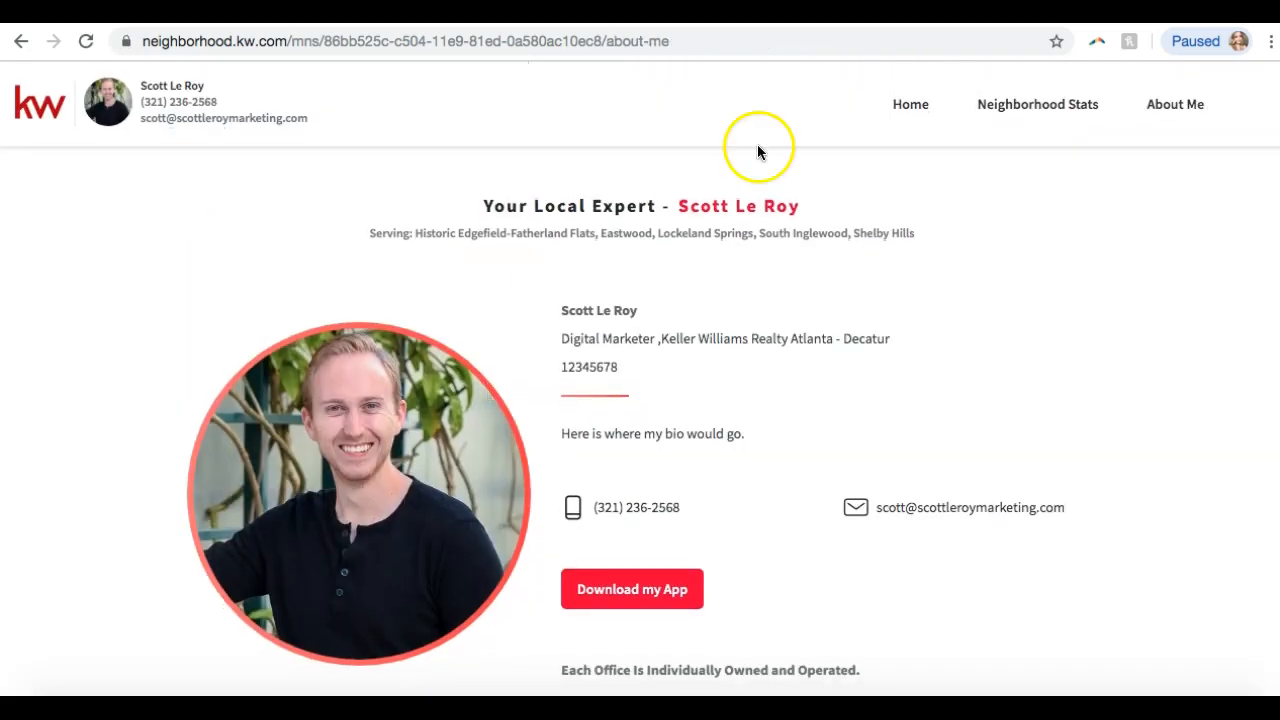
{"action": "left_click", "coordinate": [920, 116]}
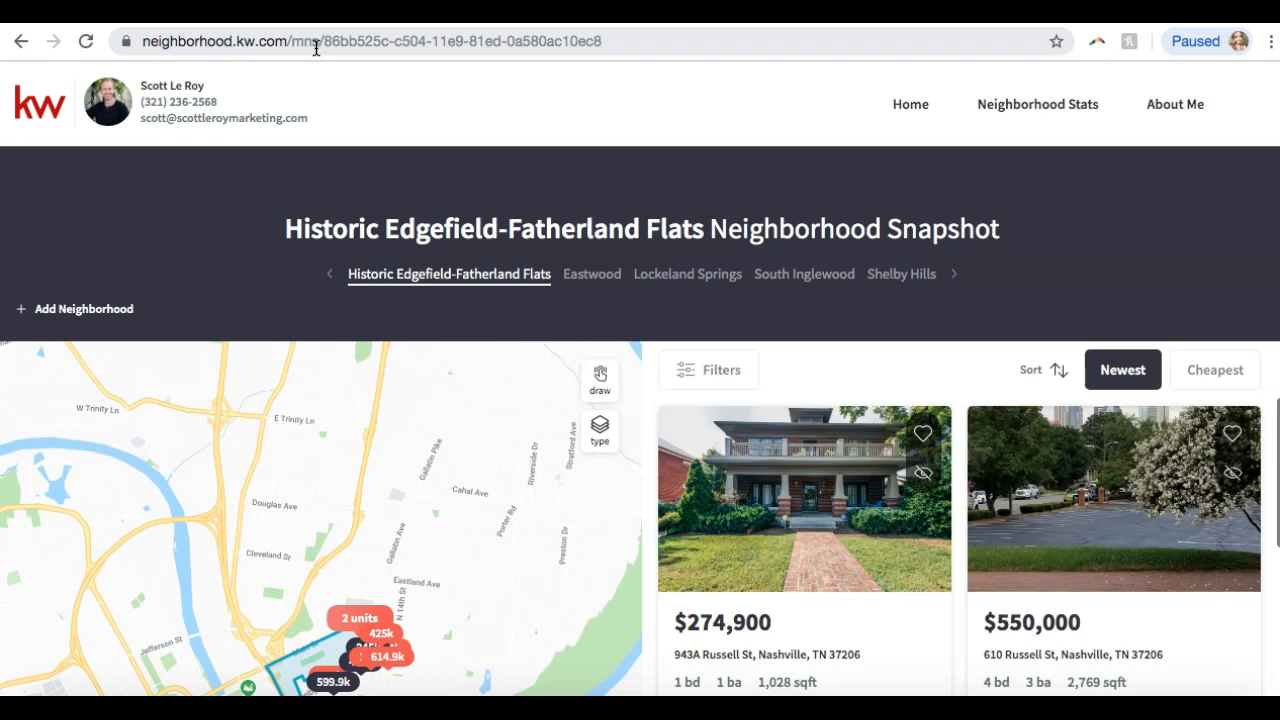
Switch back to the contact's KW Command record and scroll through it.
{"action": "key", "text": "ctrl+shift+Tab"}
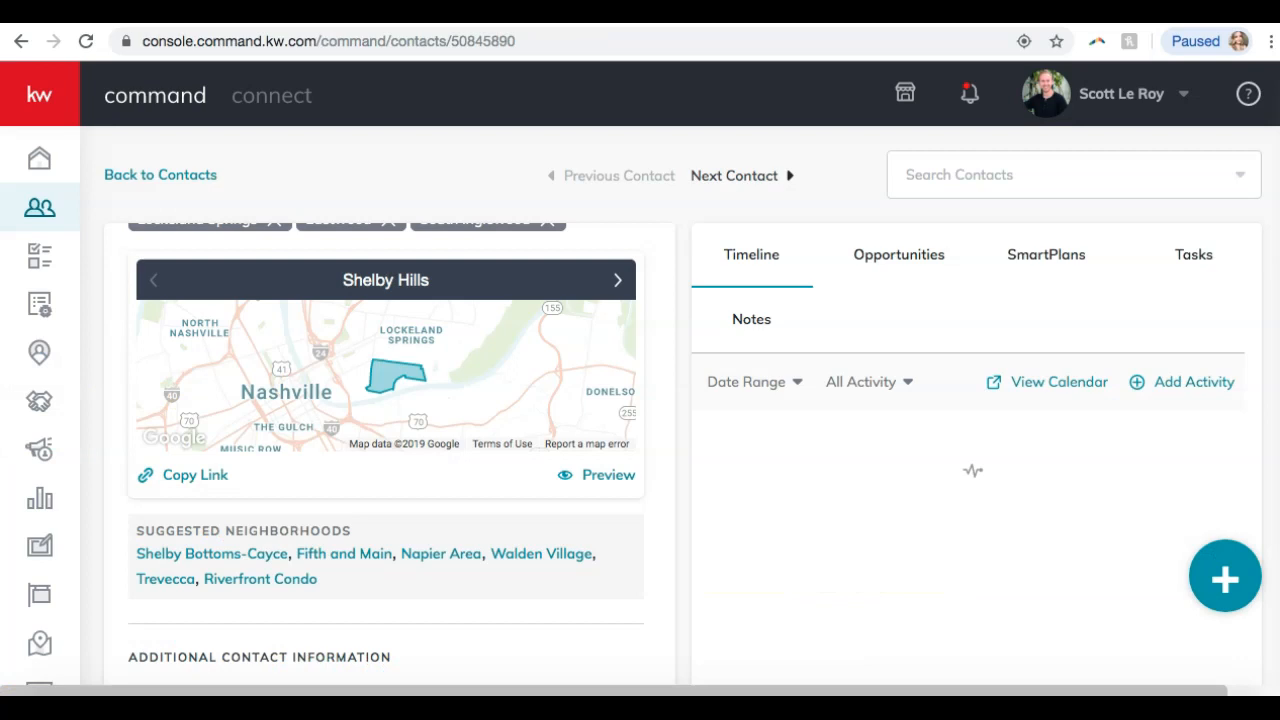
{"action": "scroll", "coordinate": [729, 372], "scroll_direction": "down", "scroll_amount": 3}
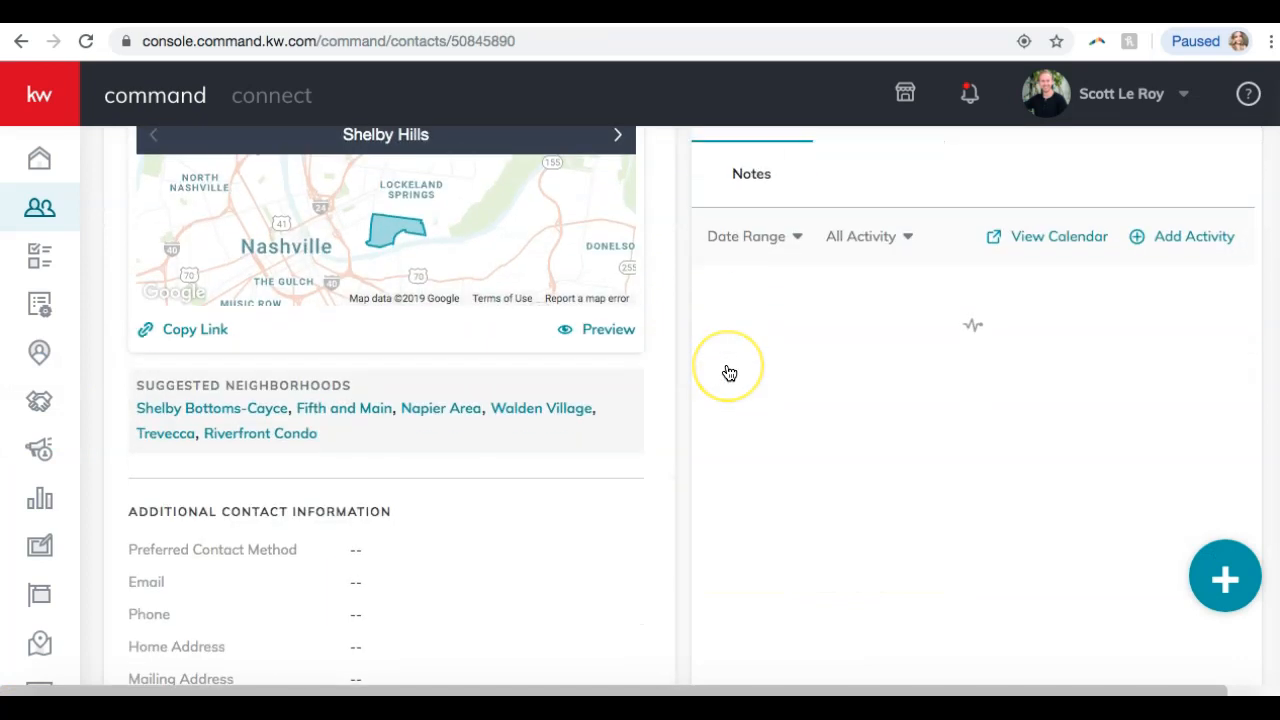
{"action": "scroll", "coordinate": [729, 372], "scroll_direction": "up", "scroll_amount": 3}
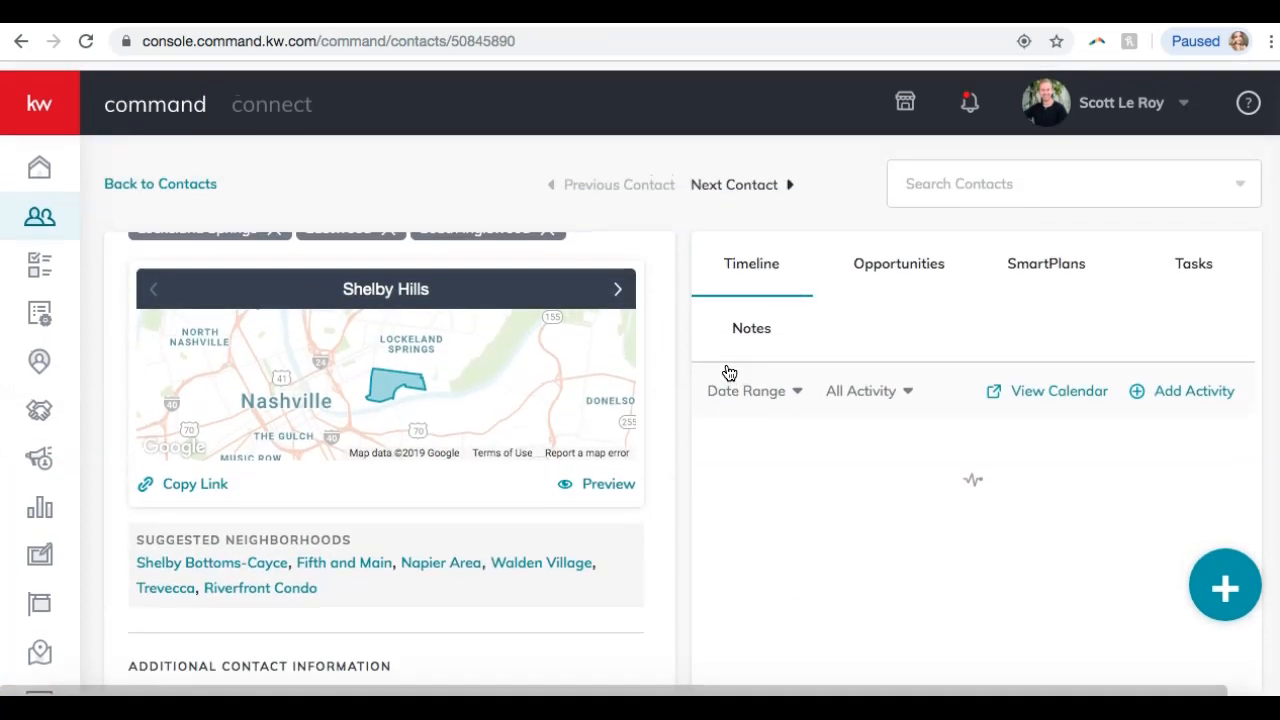
{"action": "scroll", "coordinate": [562, 350], "scroll_direction": "up", "scroll_amount": 5}
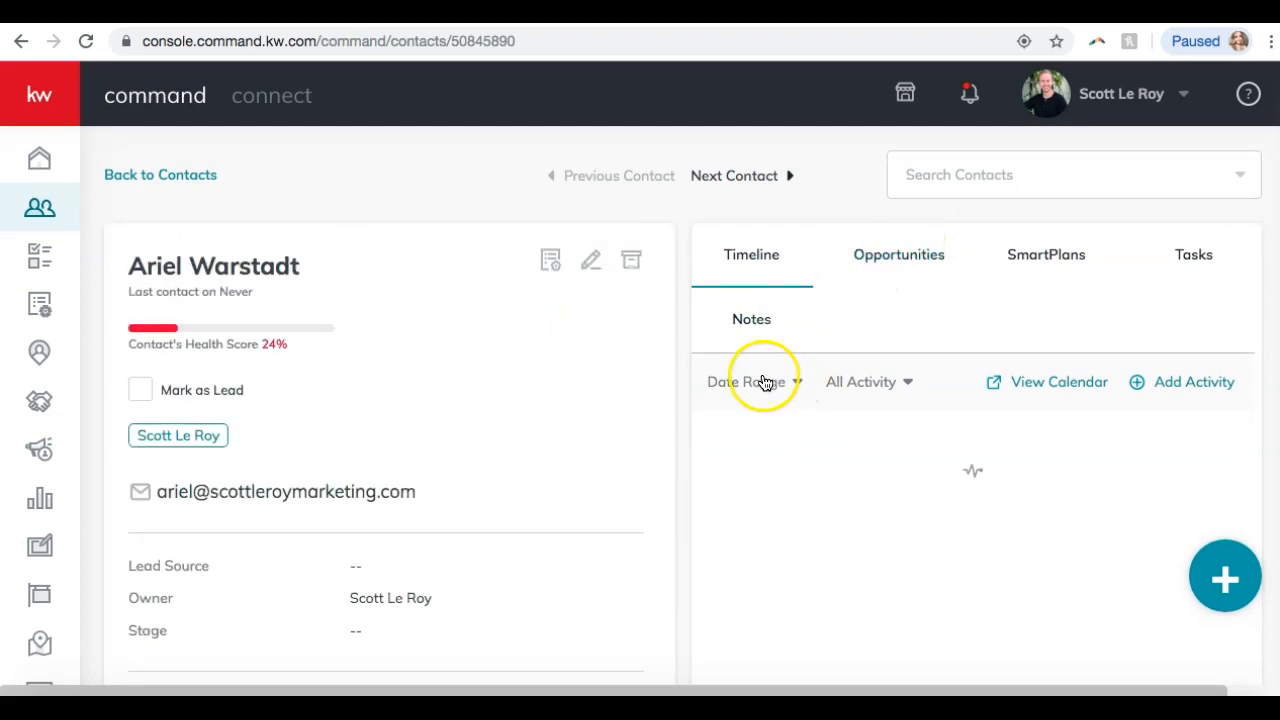
{"action": "scroll", "coordinate": [755, 342], "scroll_direction": "down", "scroll_amount": 3}
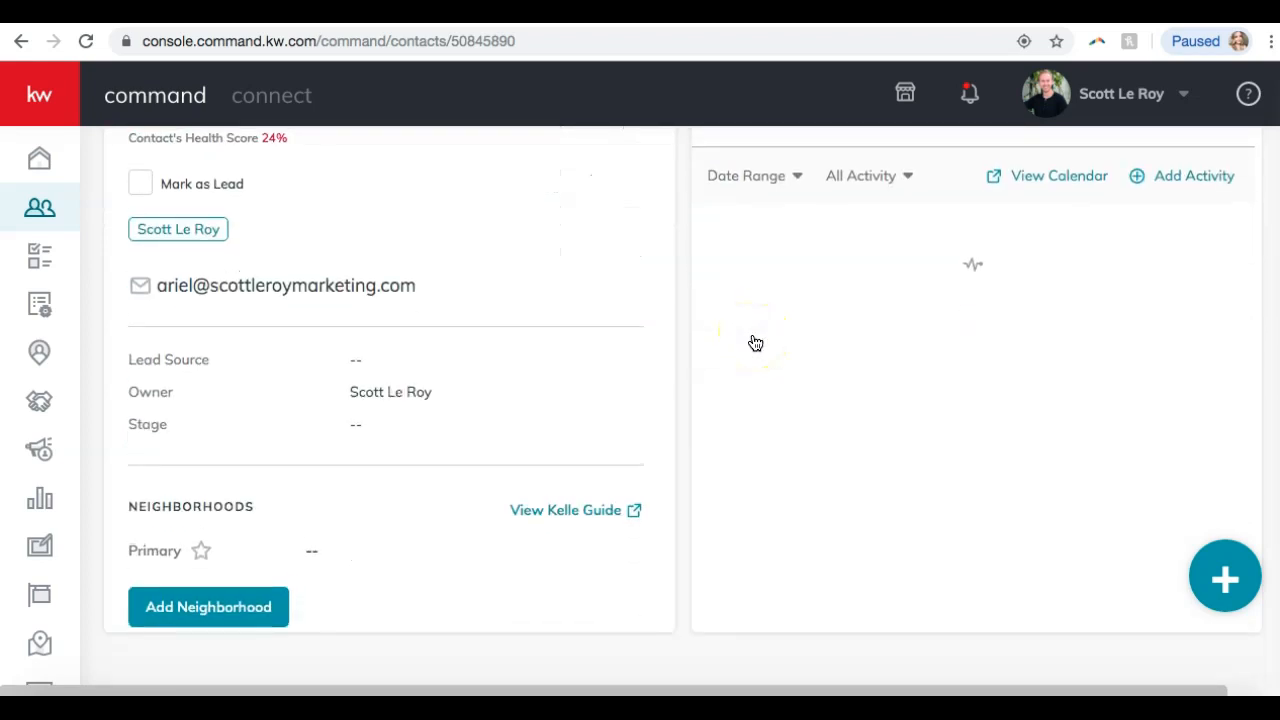
{"action": "scroll", "coordinate": [752, 343], "scroll_direction": "up", "scroll_amount": 1}
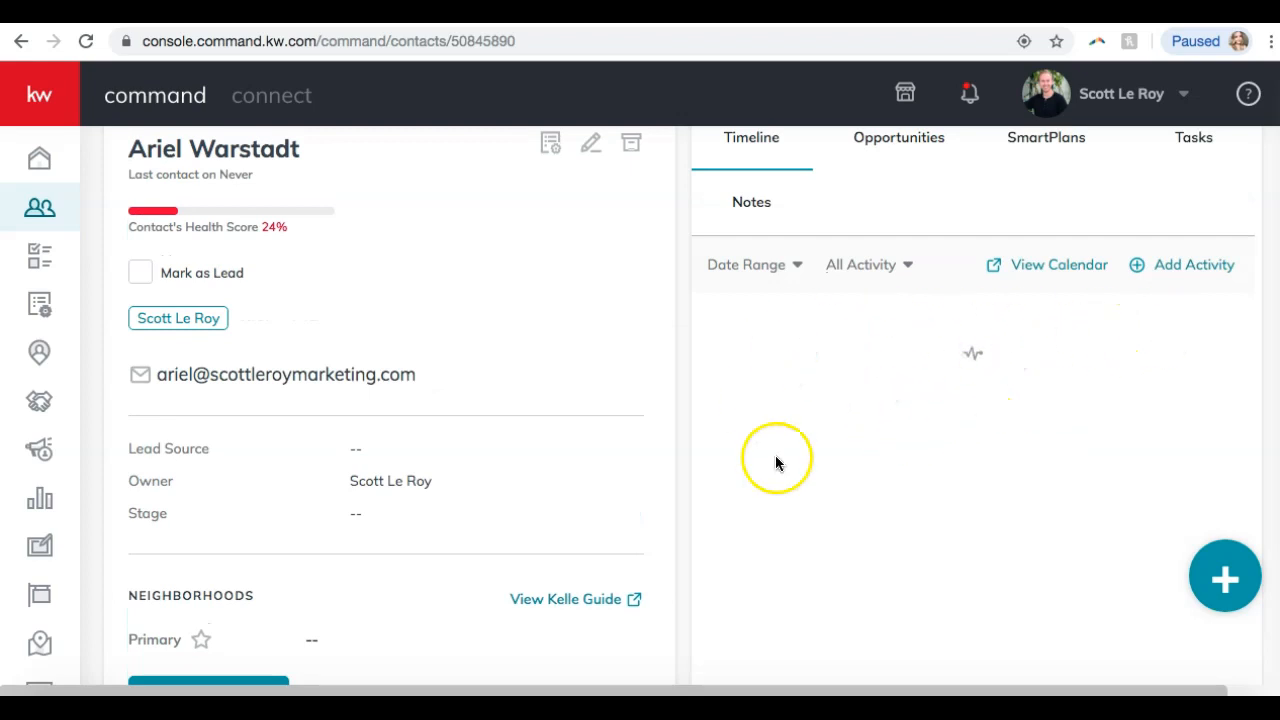
{"action": "scroll", "coordinate": [955, 400], "scroll_direction": "up", "scroll_amount": 1}
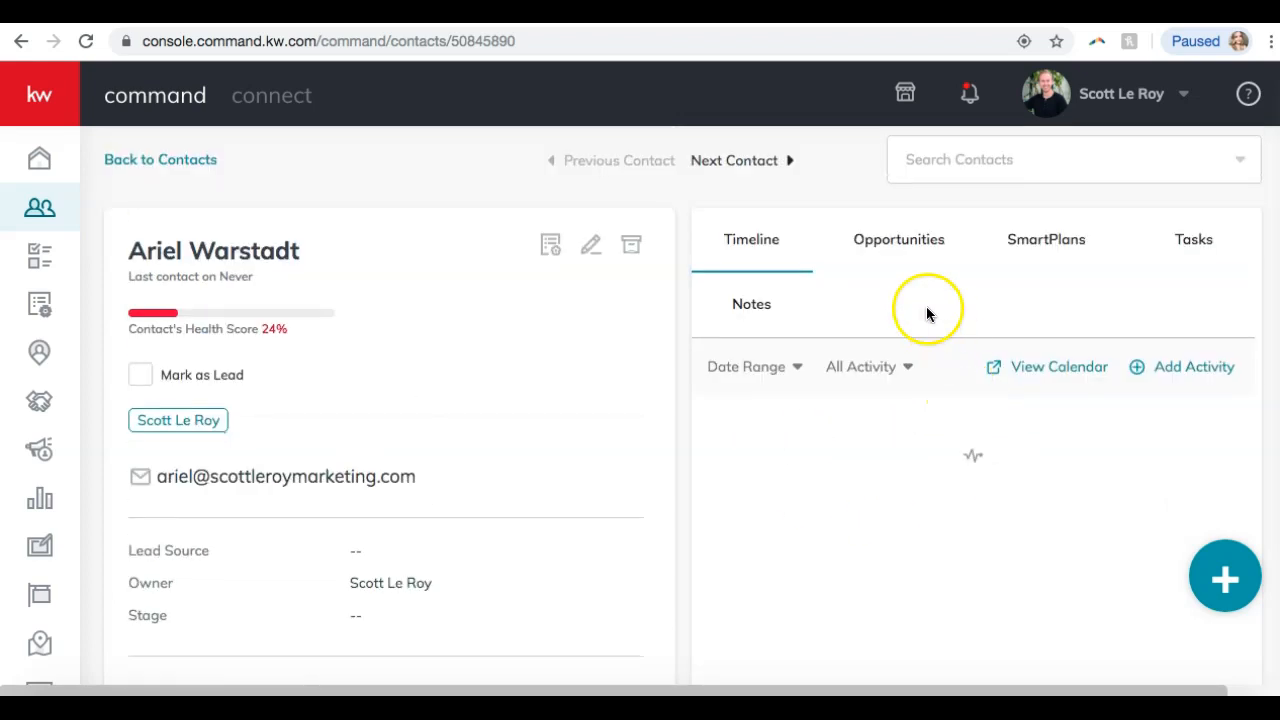
Check the contact's Opportunities, SmartPlans and Tasks, ending on the empty Opportunities list.
{"action": "left_click", "coordinate": [903, 248]}
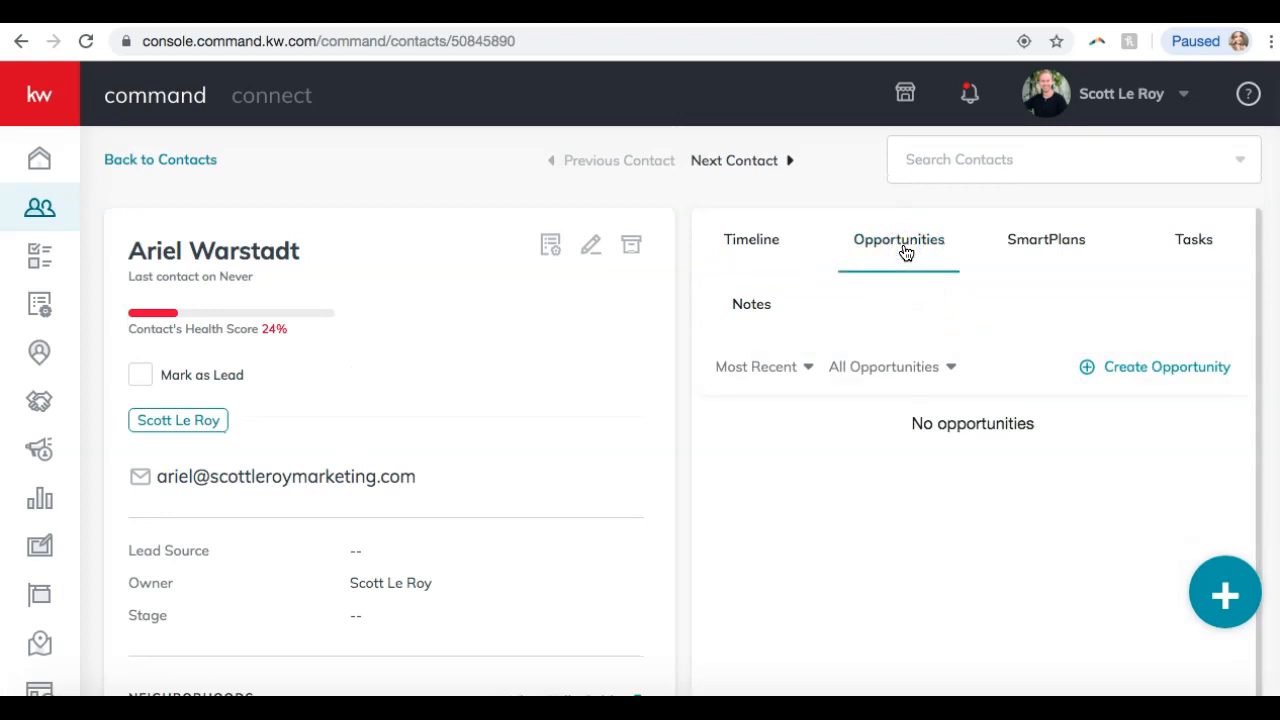
{"action": "left_click", "coordinate": [1042, 242]}
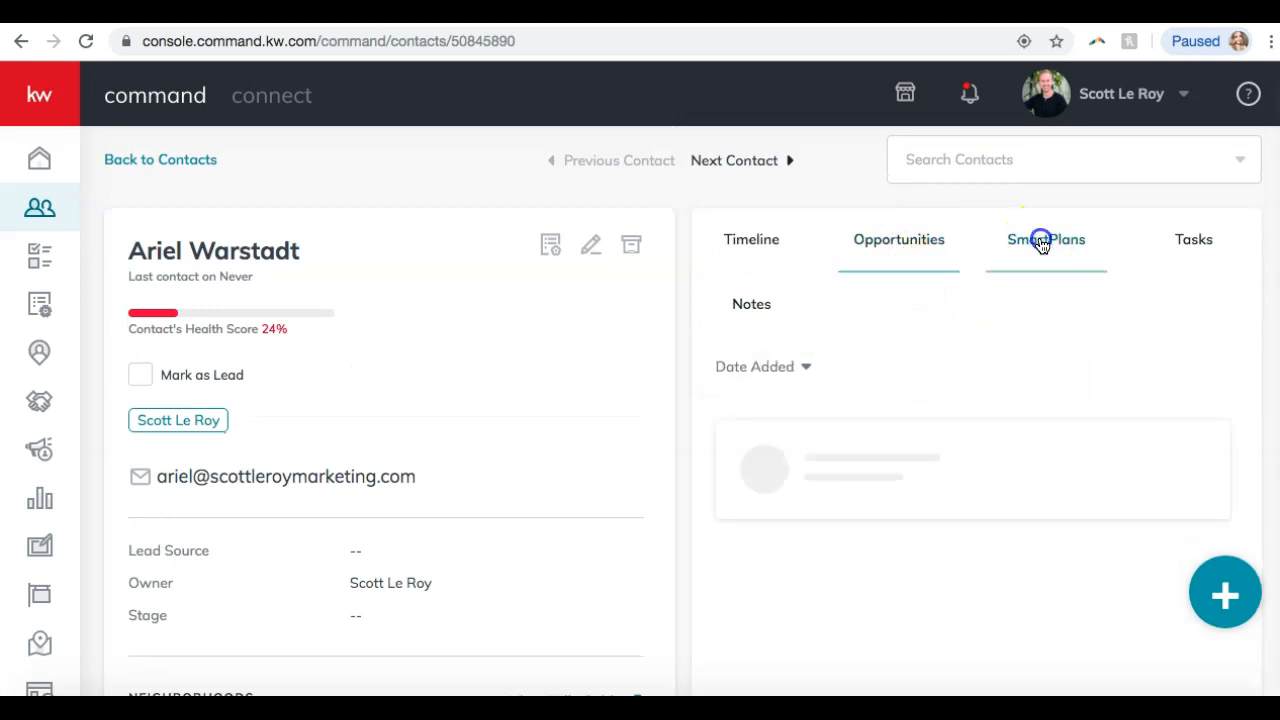
{"action": "left_click", "coordinate": [1166, 250]}
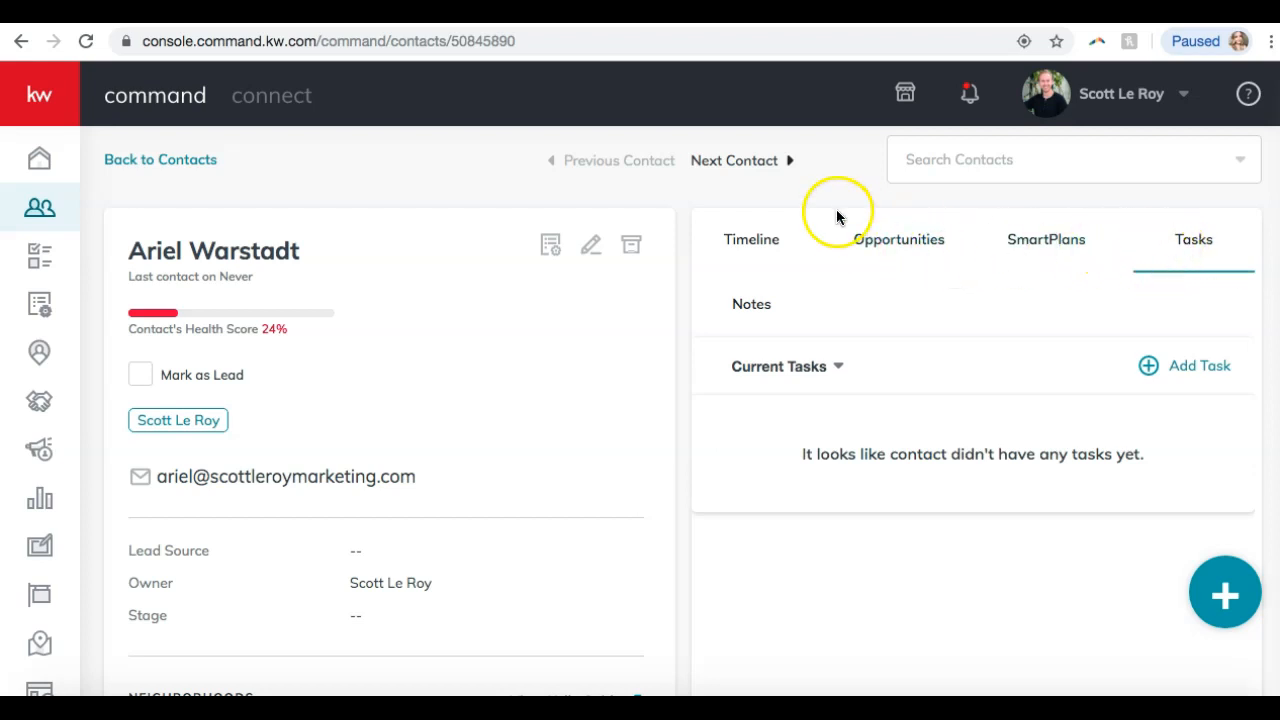
{"action": "left_click", "coordinate": [866, 242]}
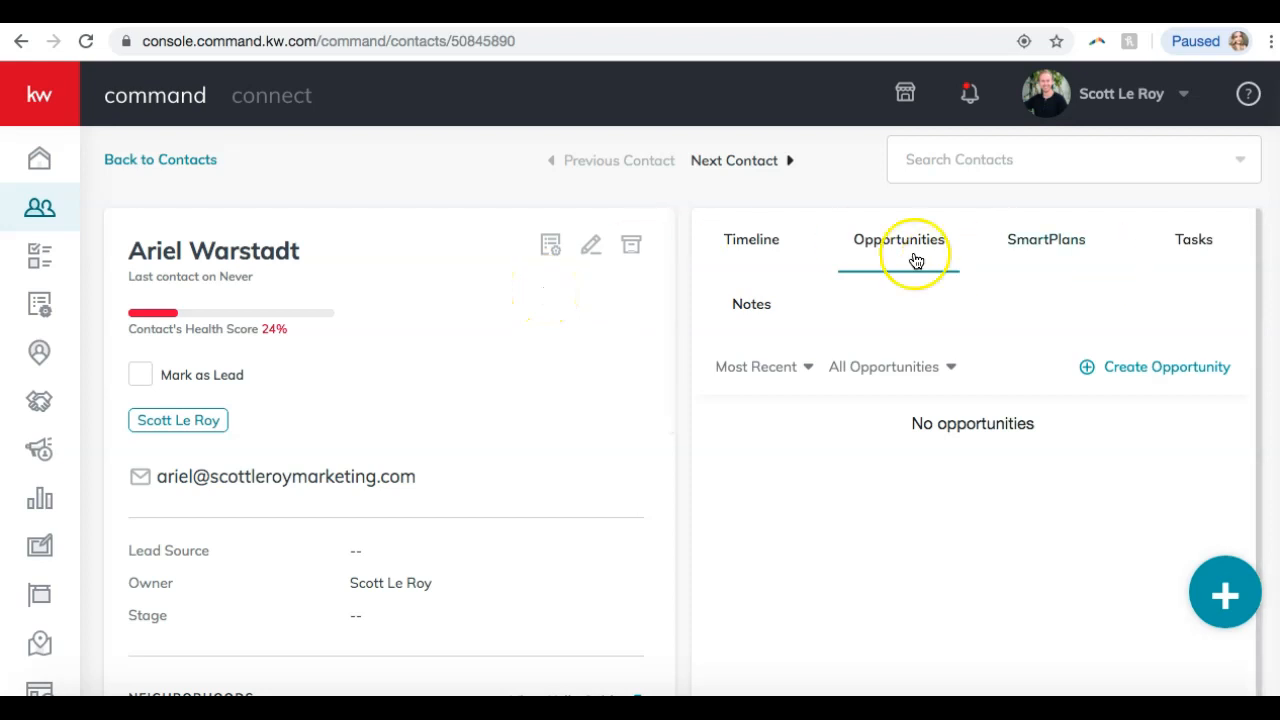
{"action": "scroll", "coordinate": [340, 275], "scroll_direction": "down", "scroll_amount": 10}
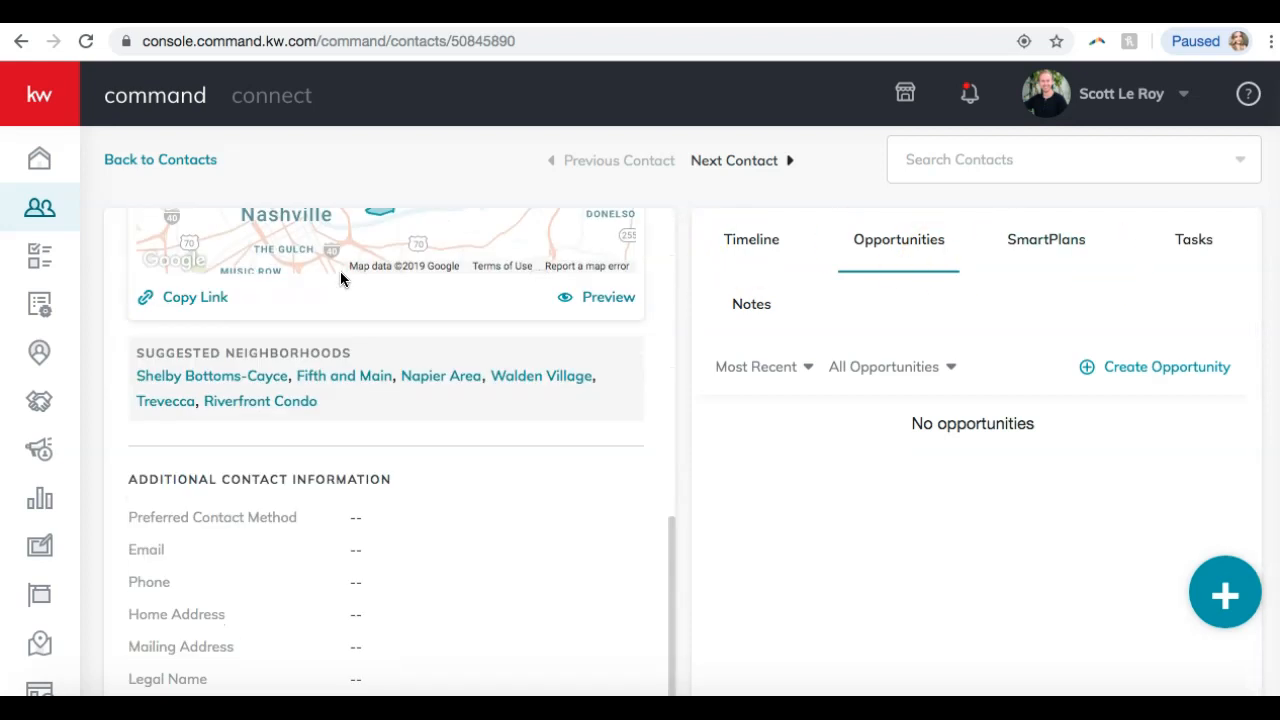
{"action": "scroll", "coordinate": [340, 279], "scroll_direction": "up", "scroll_amount": 10}
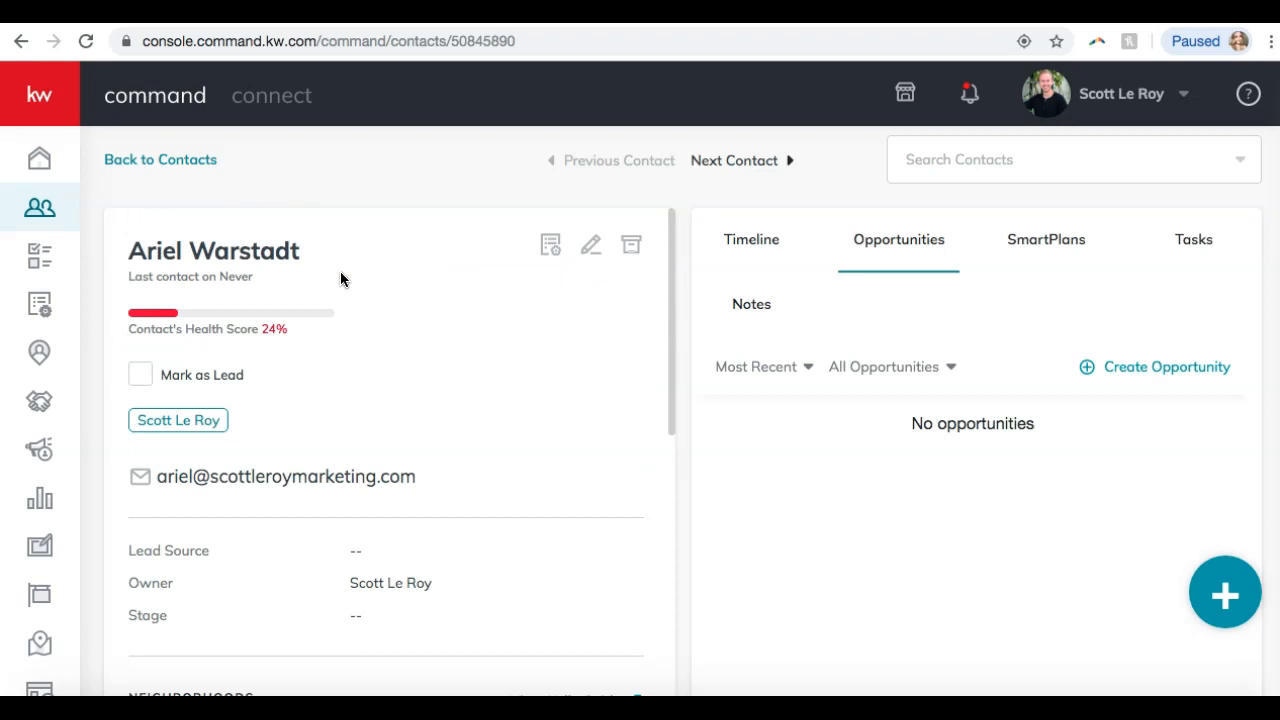
{"action": "left_click", "coordinate": [900, 710]}
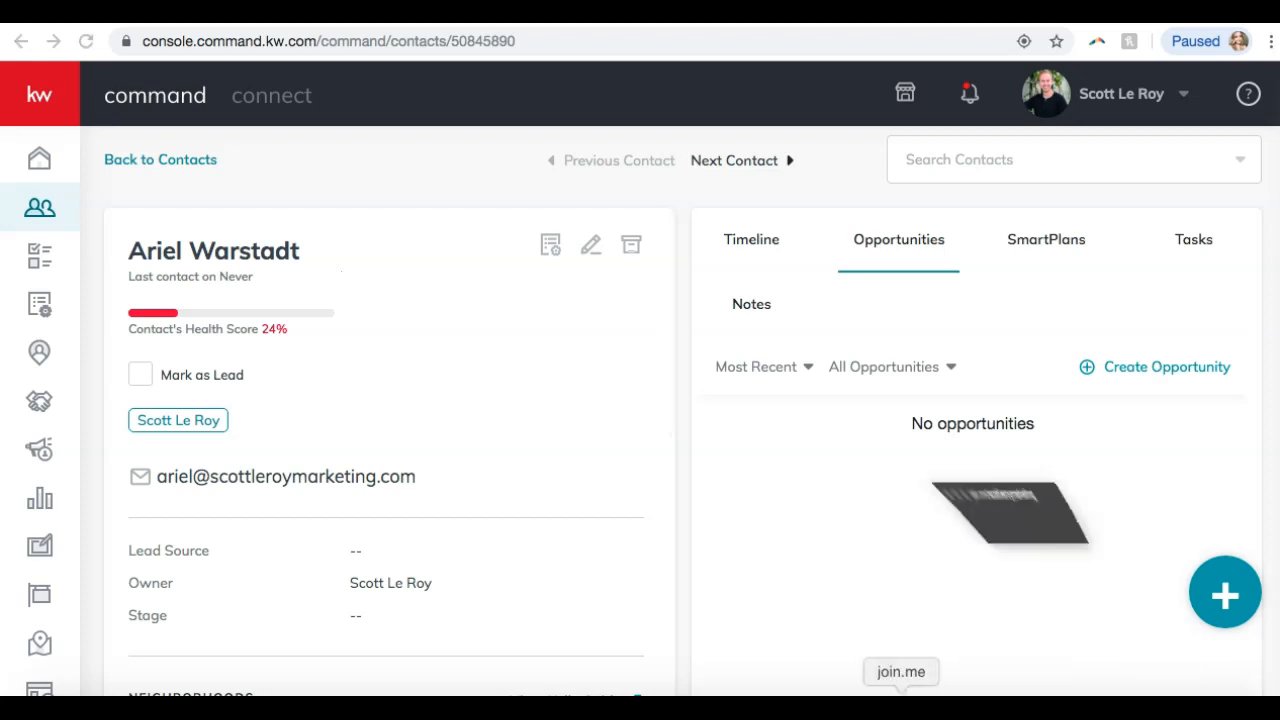
{"action": "left_click", "coordinate": [591, 41]}
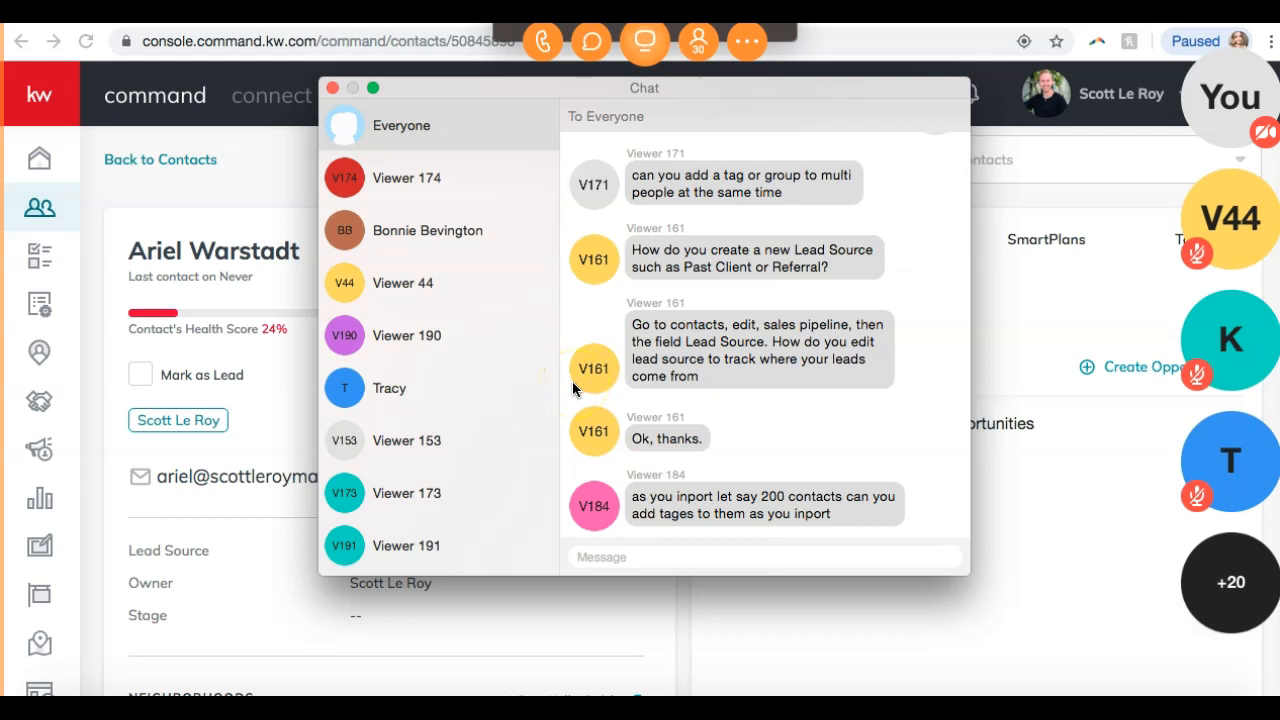
{"action": "left_click", "coordinate": [334, 88]}
{"action": "left_click", "coordinate": [588, 38]}
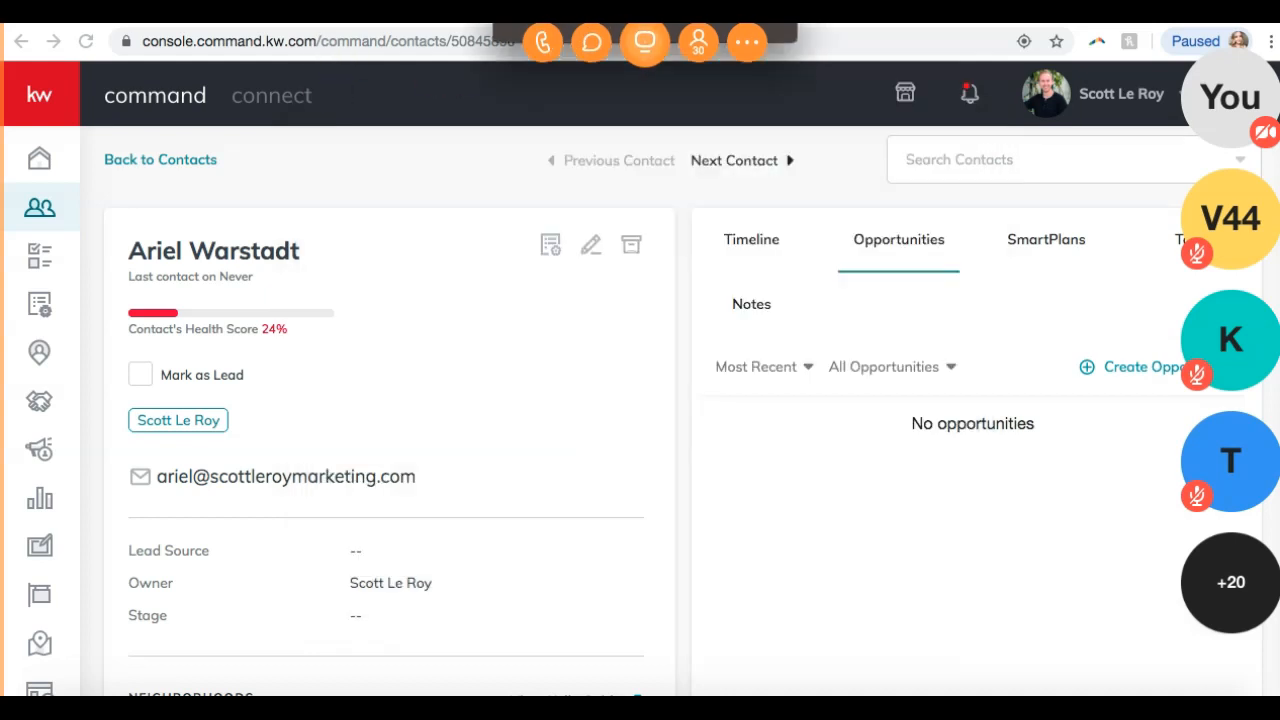
{"action": "left_click", "coordinate": [645, 42]}
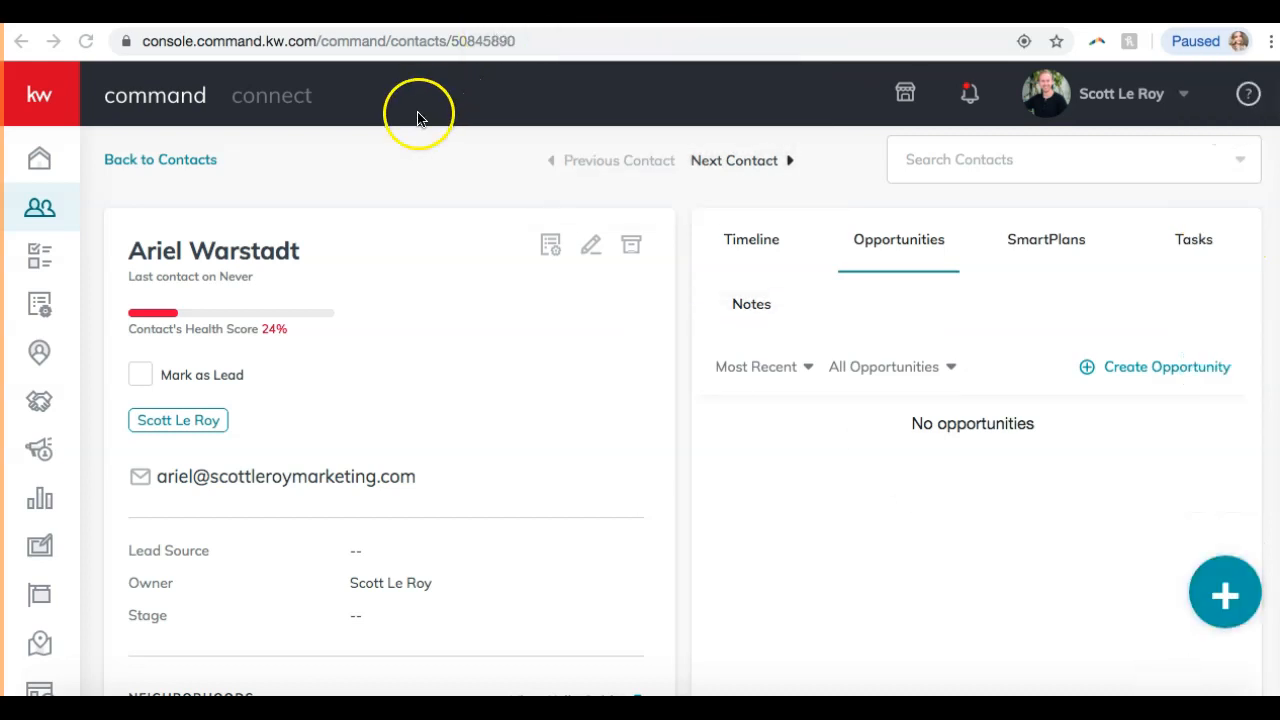
{"action": "left_click", "coordinate": [372, 167]}
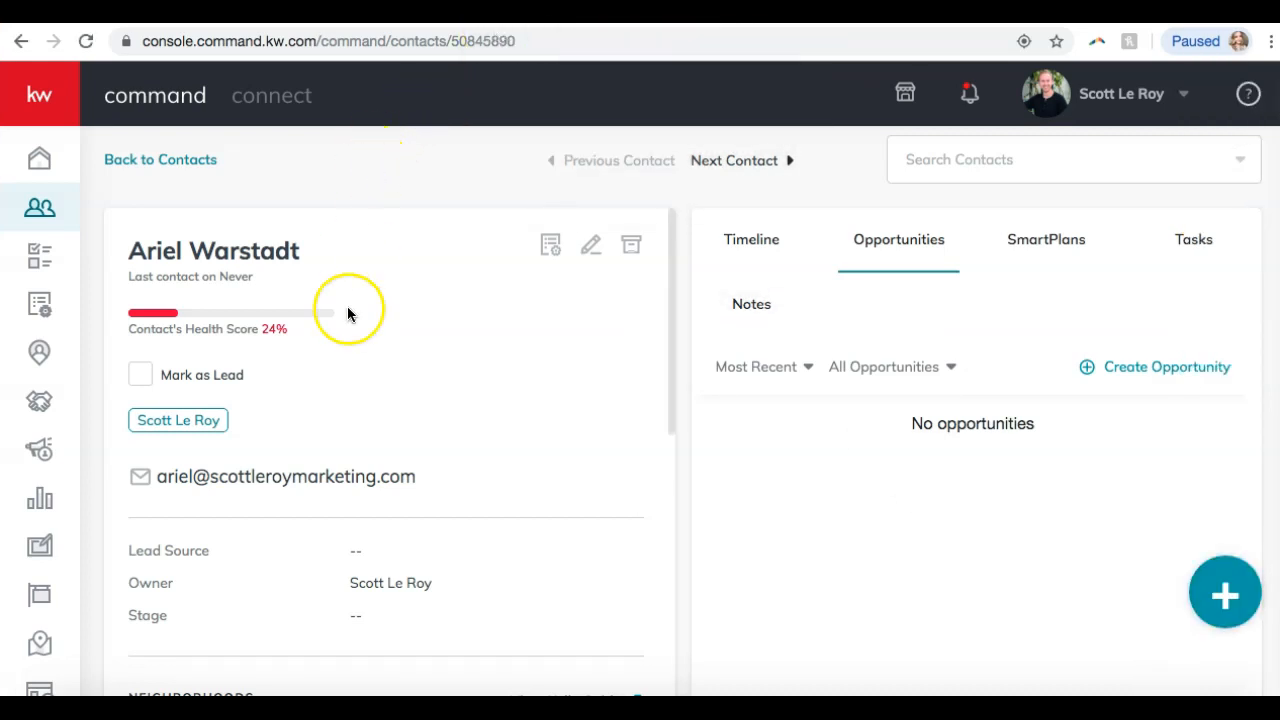
{"action": "scroll", "coordinate": [349, 312], "scroll_direction": "down", "scroll_amount": 4}
{"action": "scroll", "coordinate": [348, 314], "scroll_direction": "down", "scroll_amount": 5}
{"action": "scroll", "coordinate": [349, 314], "scroll_direction": "up", "scroll_amount": 9}
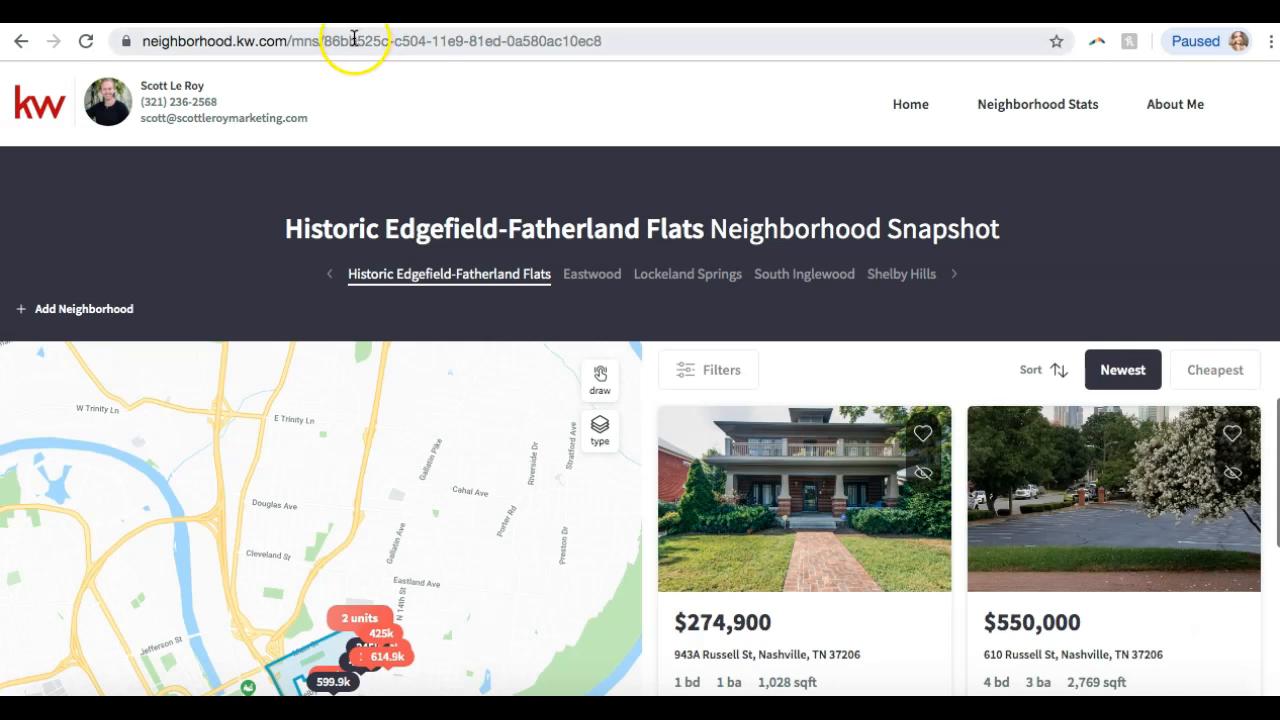
Load scottleroymarketing.com and scroll down to its Contact Us Today section.
{"action": "left_click", "coordinate": [350, 41]}
{"action": "type", "text": "scott"}
{"action": "key", "text": "Return"}
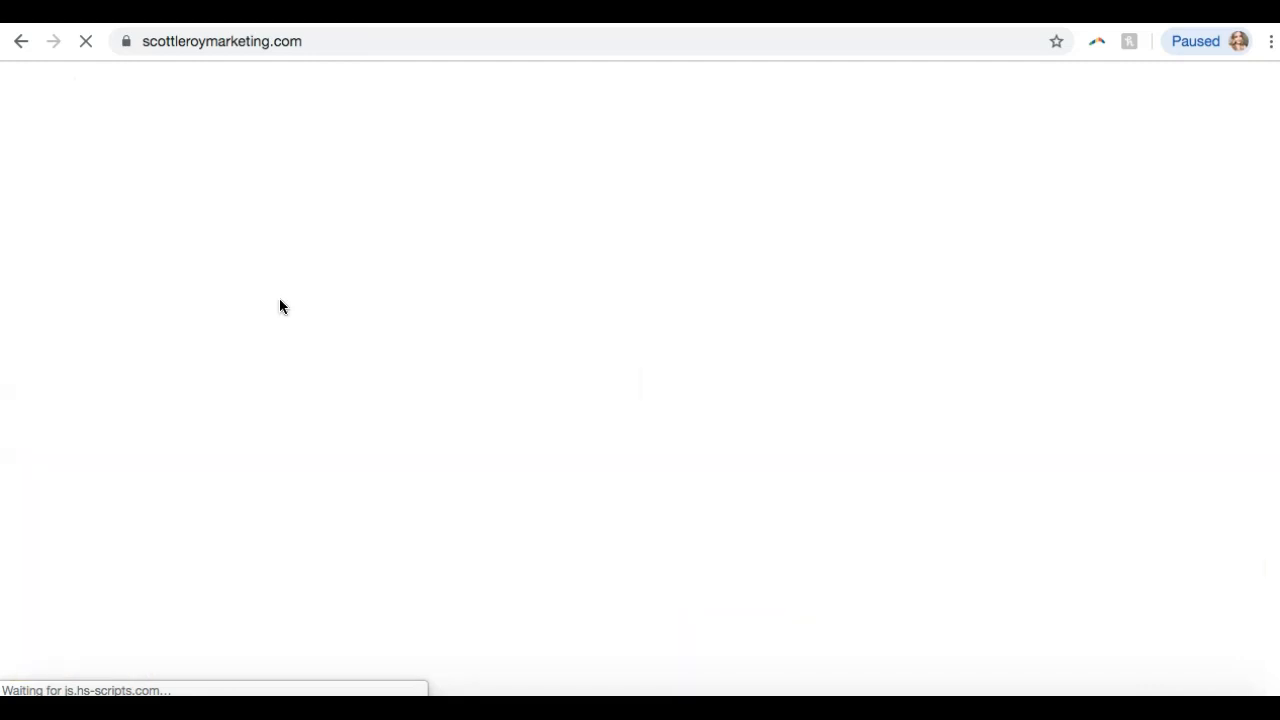
{"action": "scroll", "coordinate": [280, 300], "scroll_direction": "down", "scroll_amount": 15}
{"action": "scroll", "coordinate": [280, 300], "scroll_direction": "down", "scroll_amount": 5}
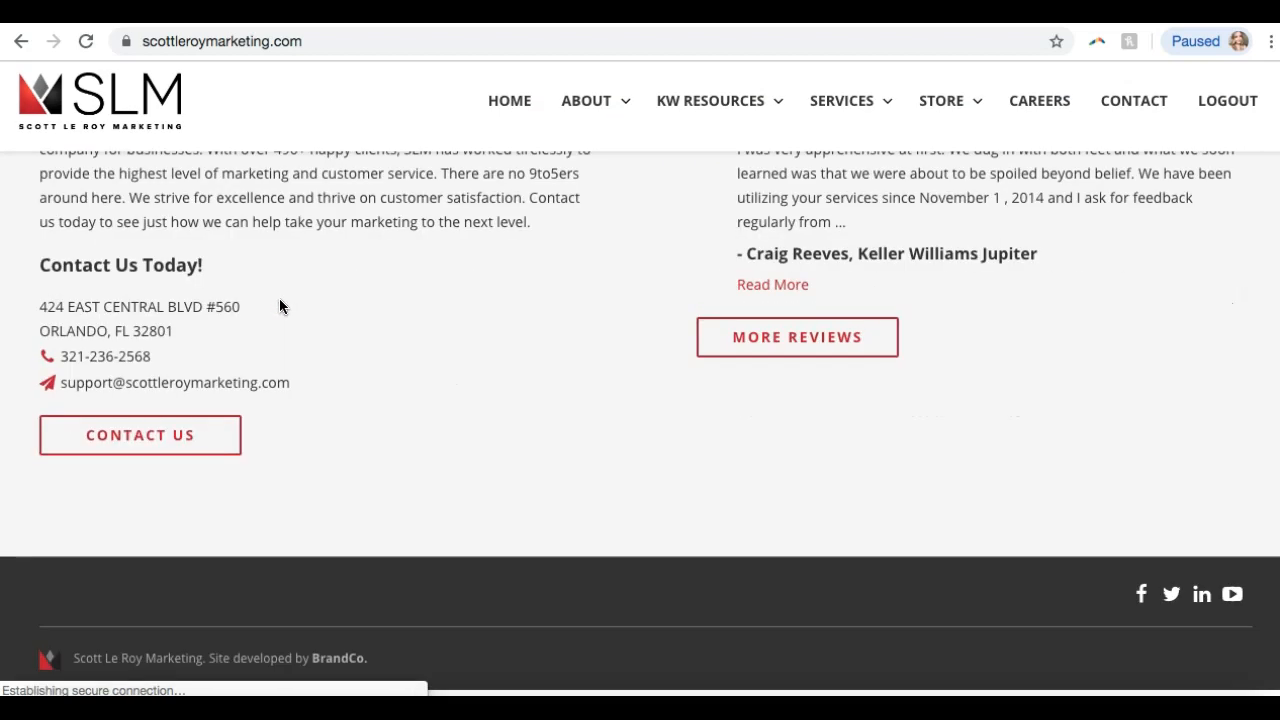
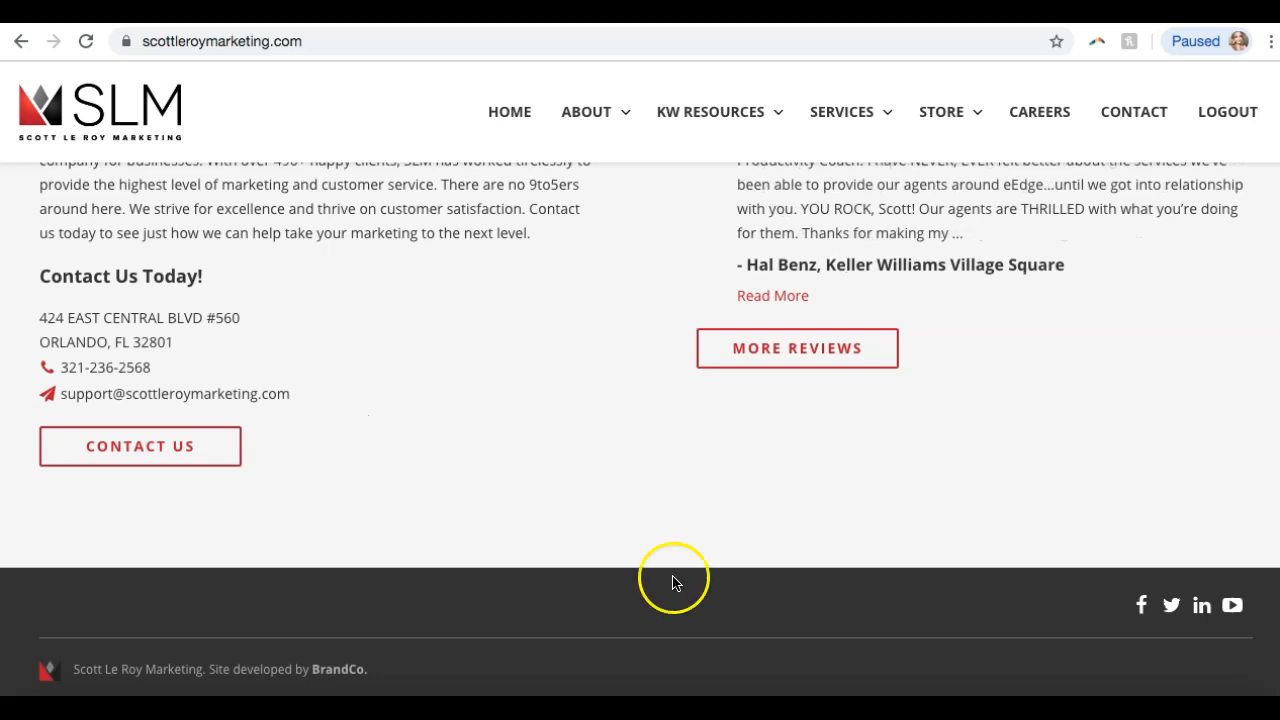
{"action": "left_click", "coordinate": [787, 710]}
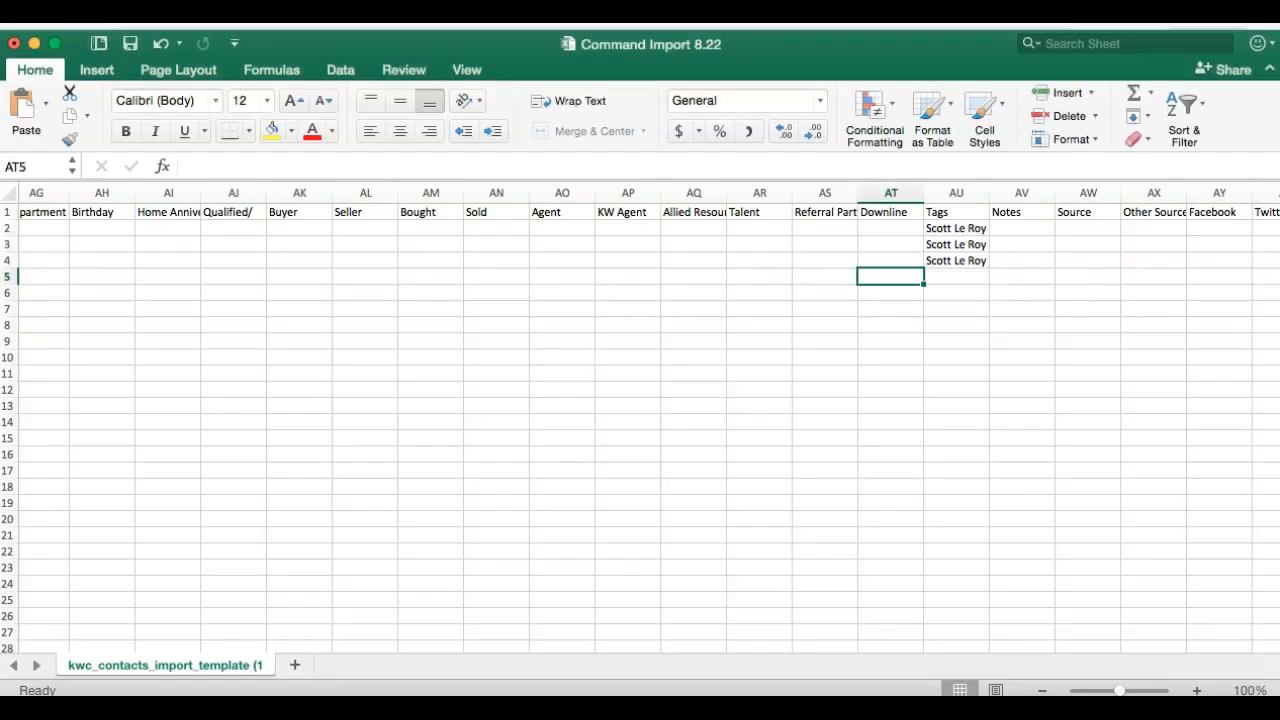
{"action": "left_click", "coordinate": [684, 708]}
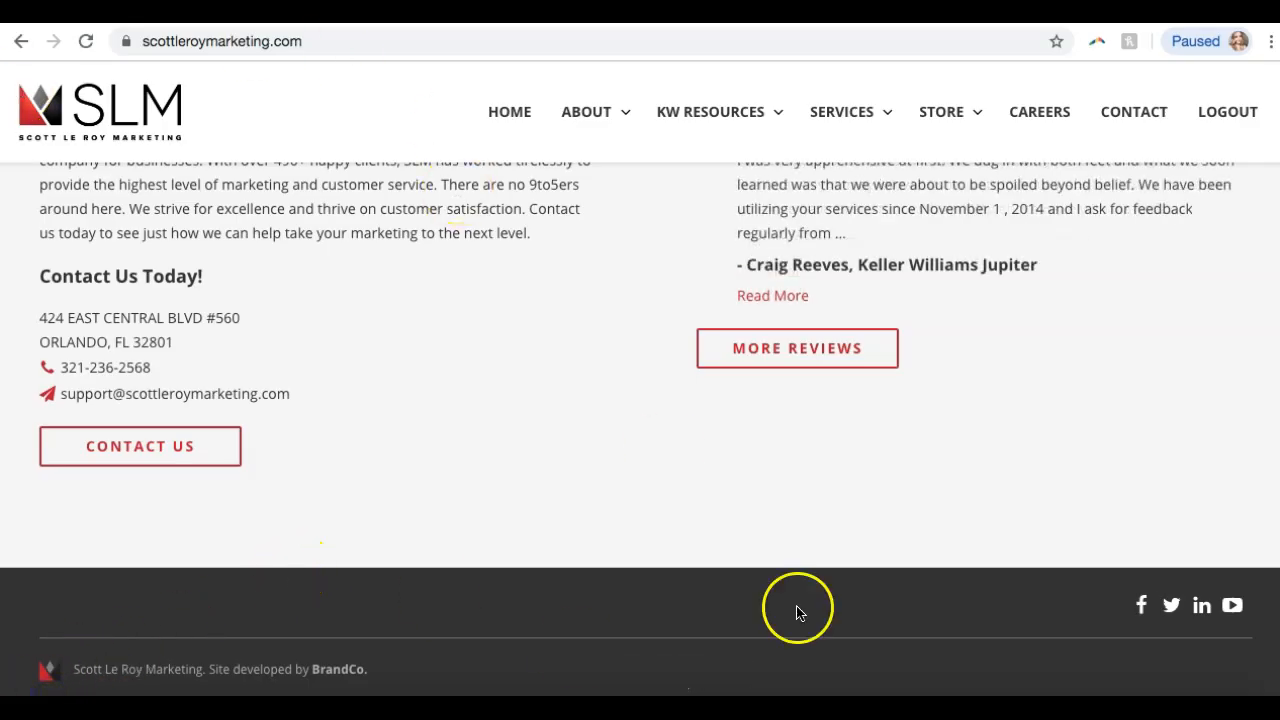
{"action": "left_click", "coordinate": [787, 710]}
{"action": "right_click", "coordinate": [787, 709]}
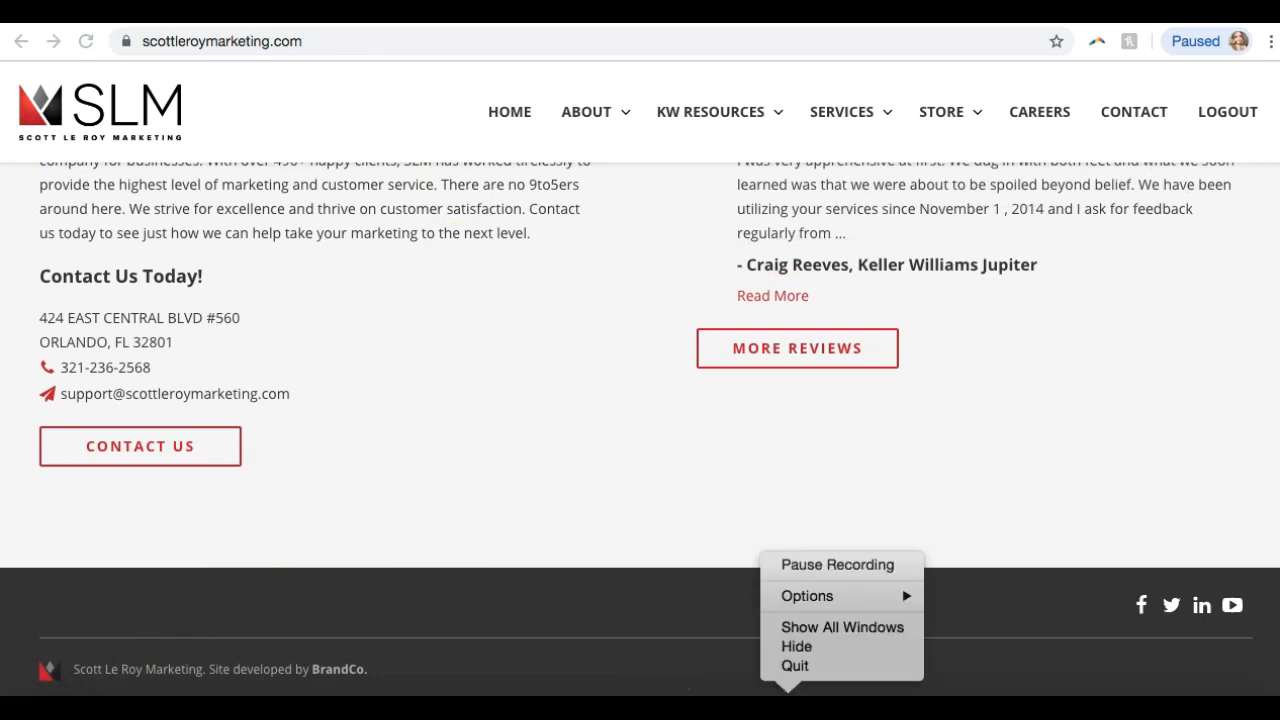
{"action": "left_click", "coordinate": [849, 569]}
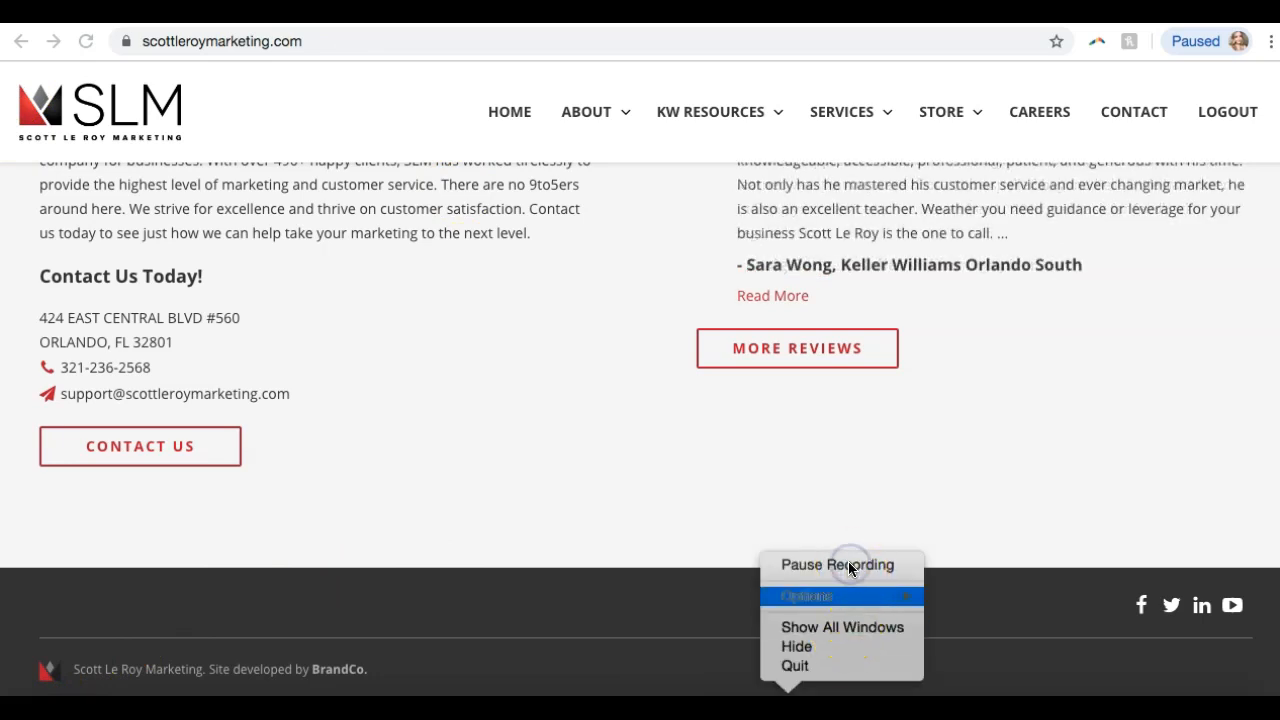